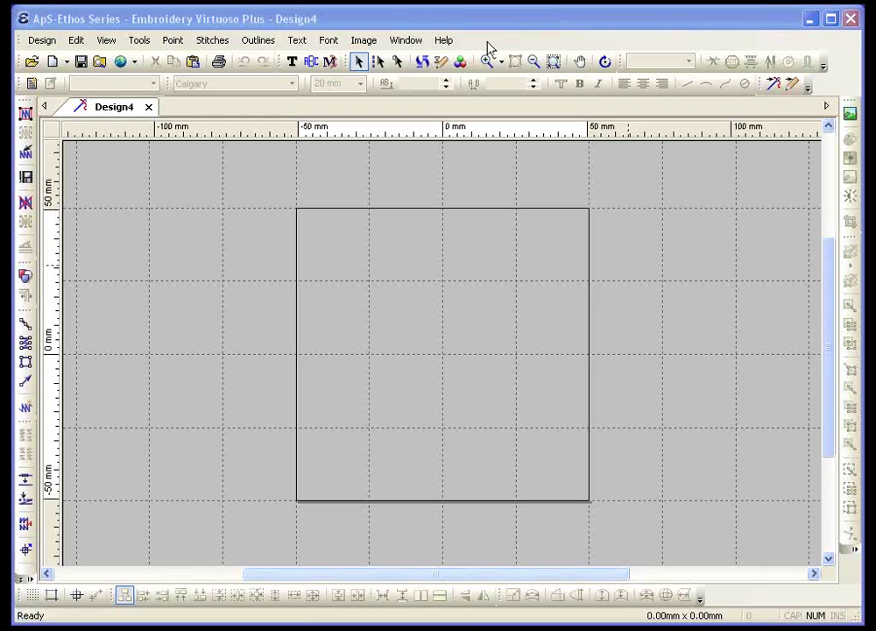
Add the embroidery text "GS USA" in the Revue font at 20 mm with satin stitch, across the upper part of the hoop area
{"action": "left_click", "coordinate": [292, 63]}
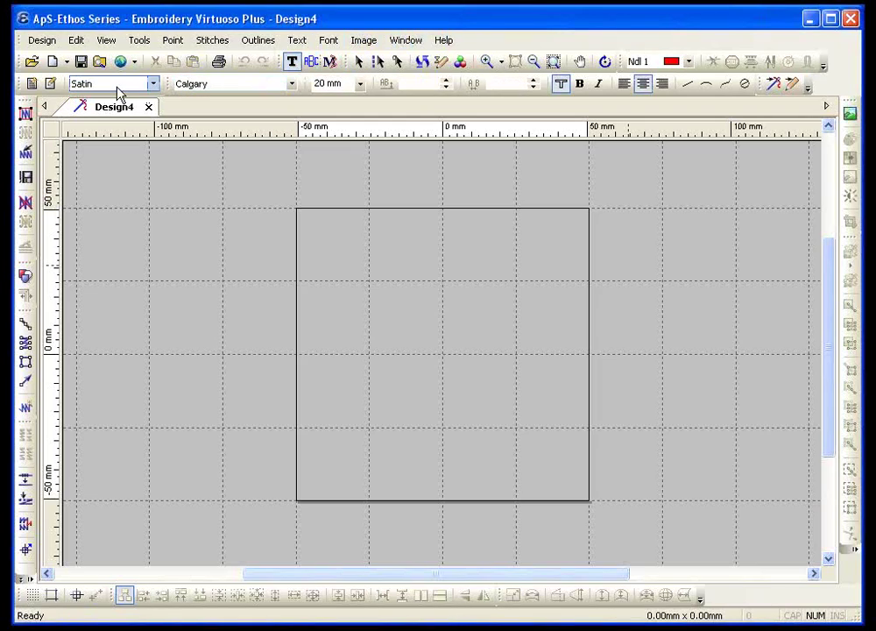
{"action": "left_click", "coordinate": [291, 84]}
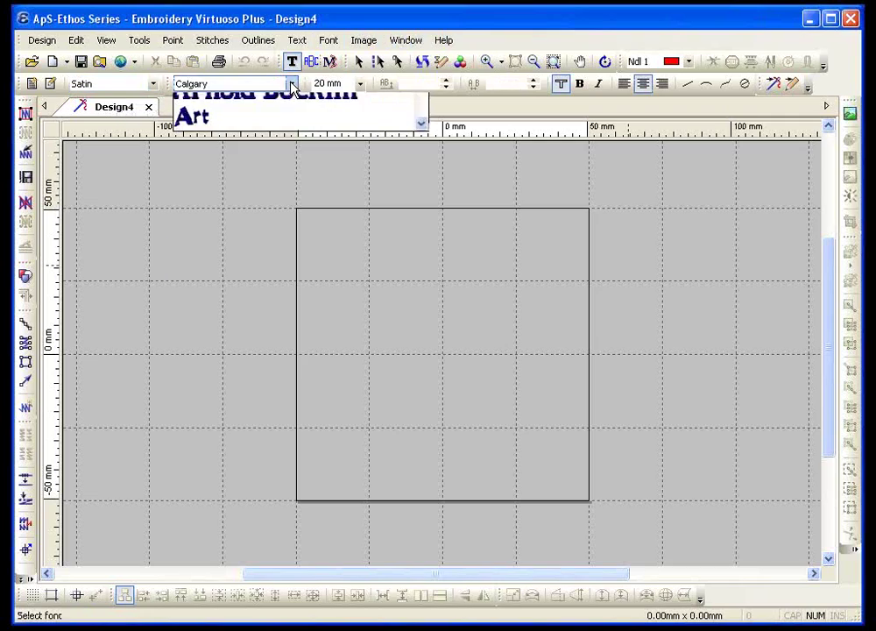
{"action": "left_click", "coordinate": [210, 132]}
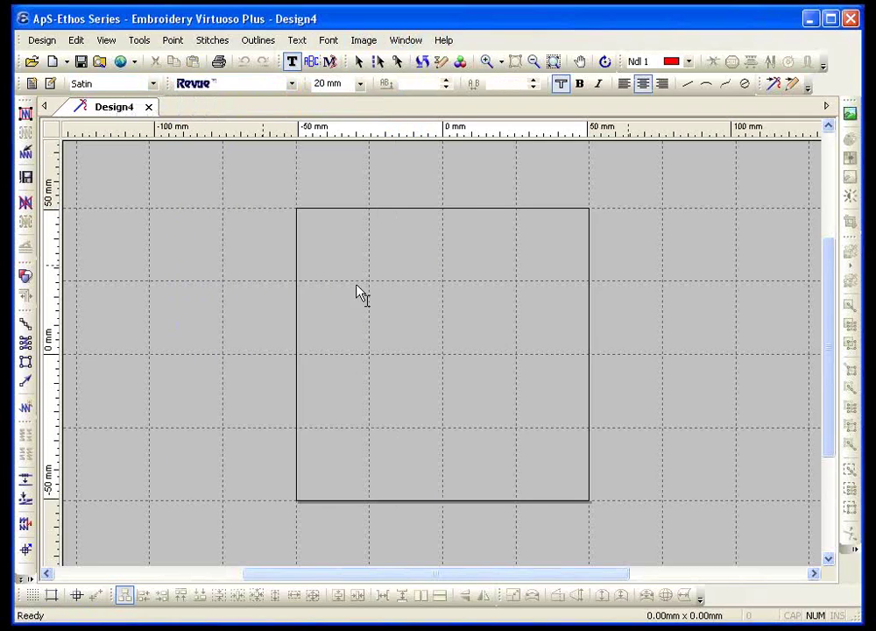
{"action": "left_click", "coordinate": [393, 328]}
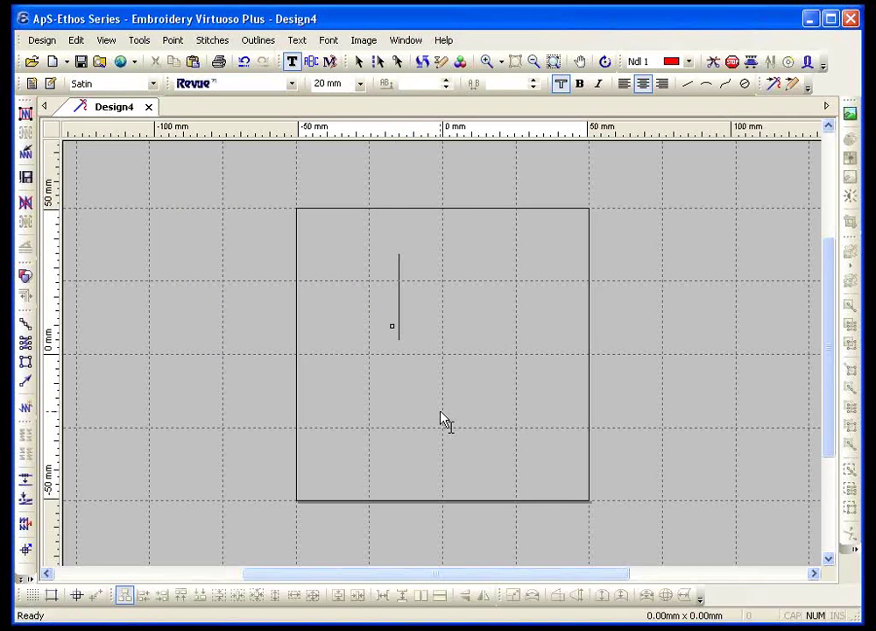
{"action": "type", "text": "GS"}
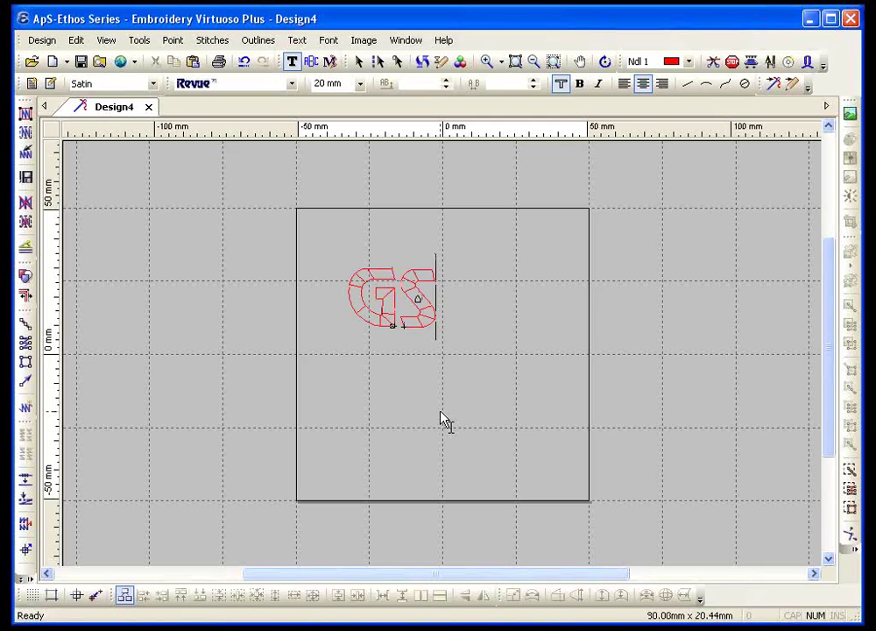
{"action": "type", "text": " USA"}
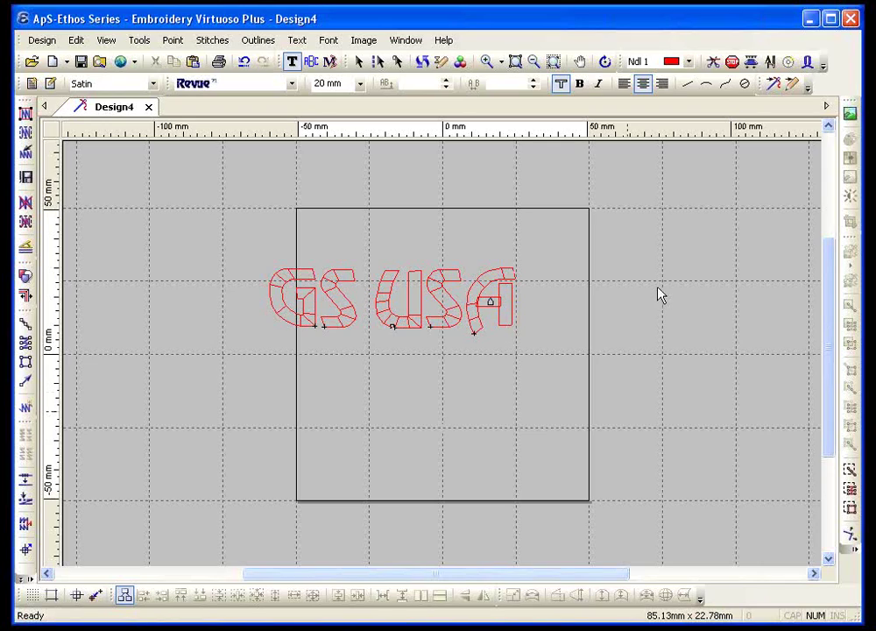
{"action": "left_click", "coordinate": [617, 243]}
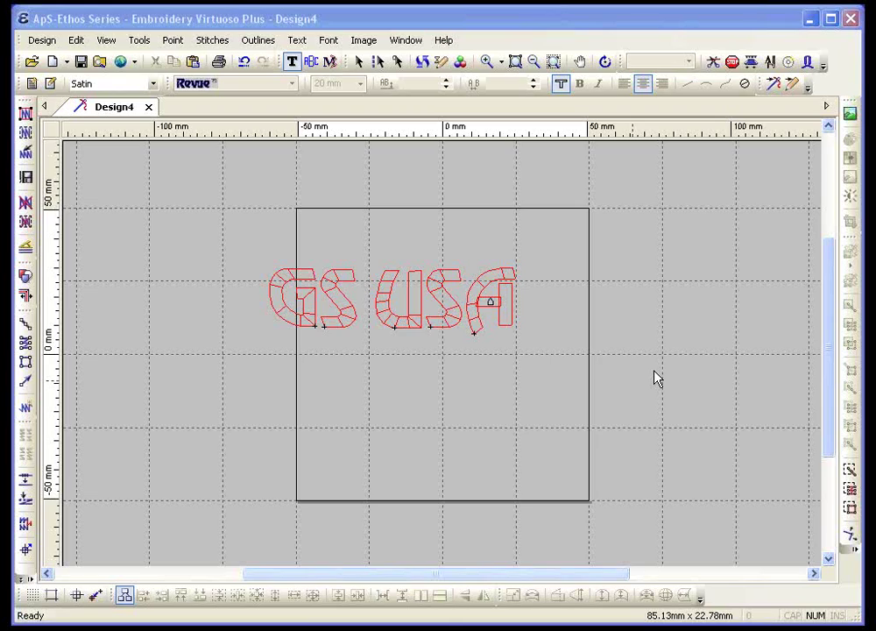
Generate satin stitches for all outlines of the GS USA lettering and inspect them on the first letters
{"action": "left_click", "coordinate": [487, 61]}
{"action": "left_click_drag", "start_coordinate": [270, 236], "coordinate": [394, 355]}
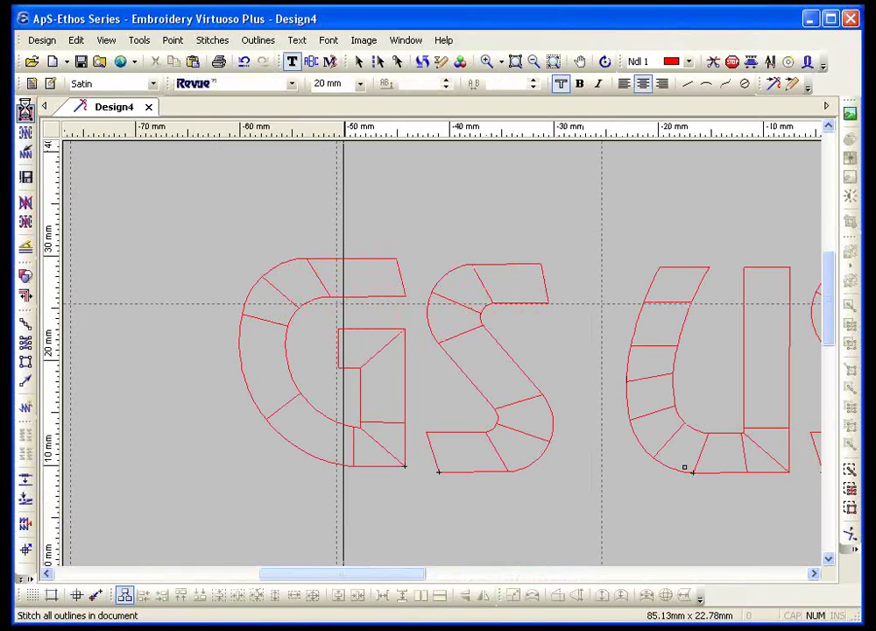
{"action": "left_click", "coordinate": [27, 112]}
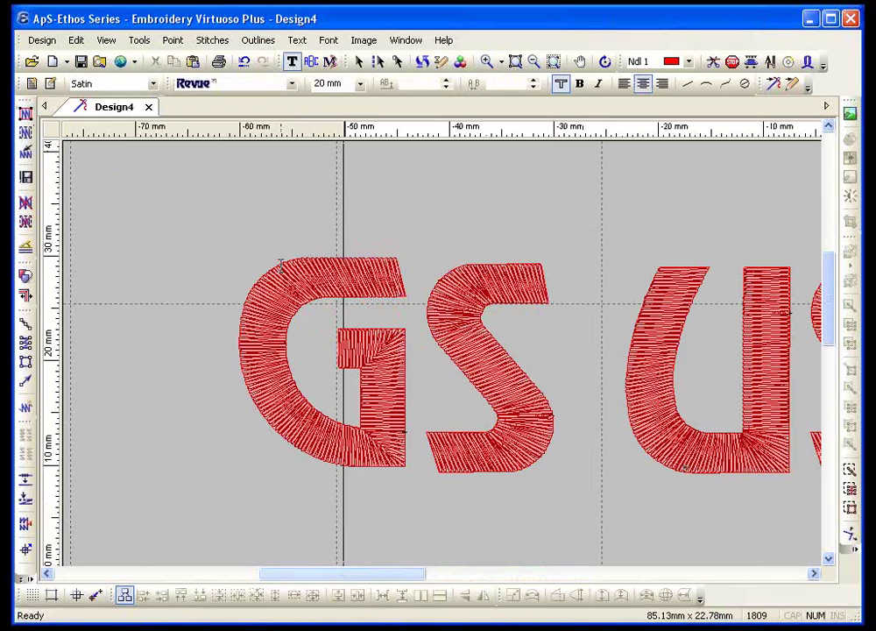
{"action": "left_click", "coordinate": [295, 263]}
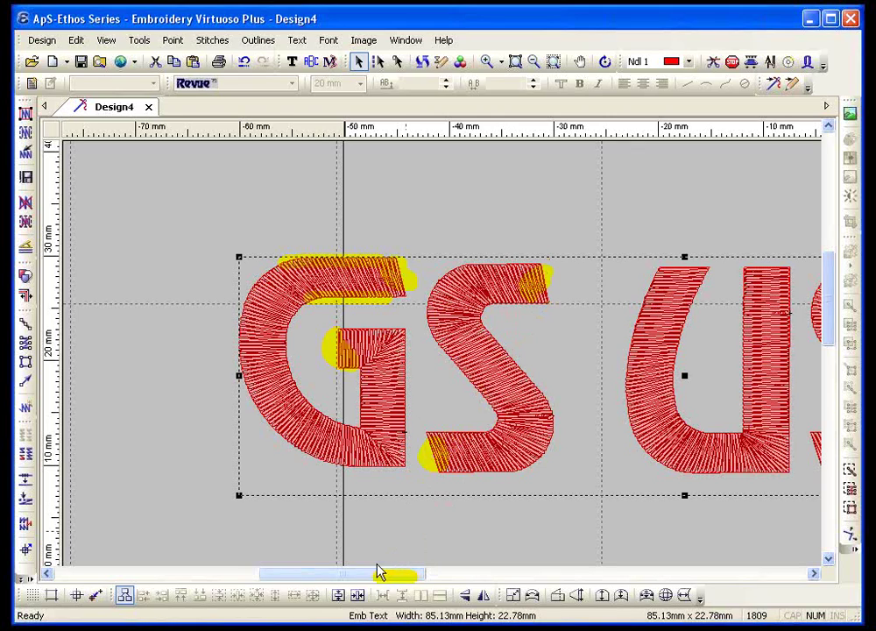
Edit the lettering's satin stitch effect and set the pitch to .18 mm
{"action": "left_click_drag", "start_coordinate": [376, 575], "coordinate": [416, 579]}
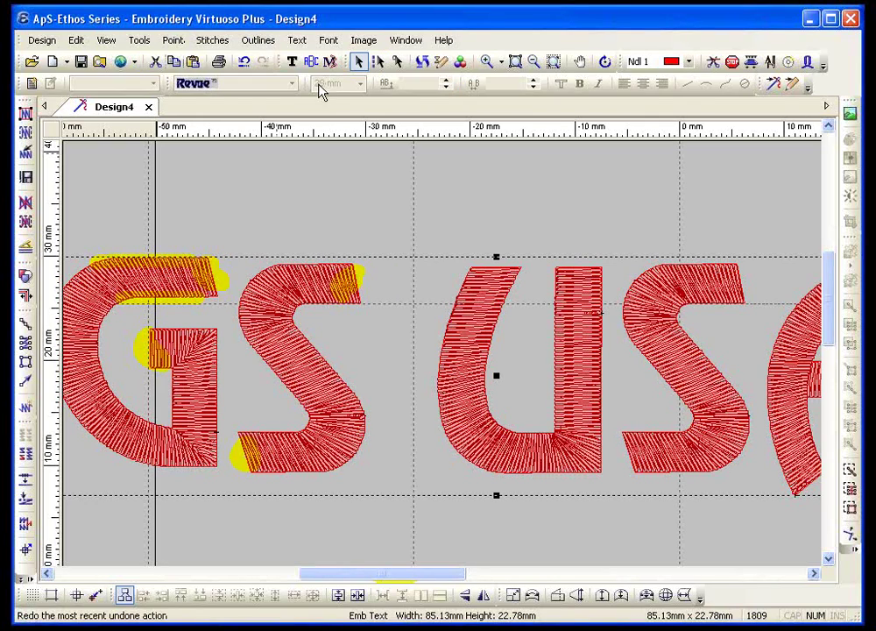
{"action": "left_click", "coordinate": [292, 63]}
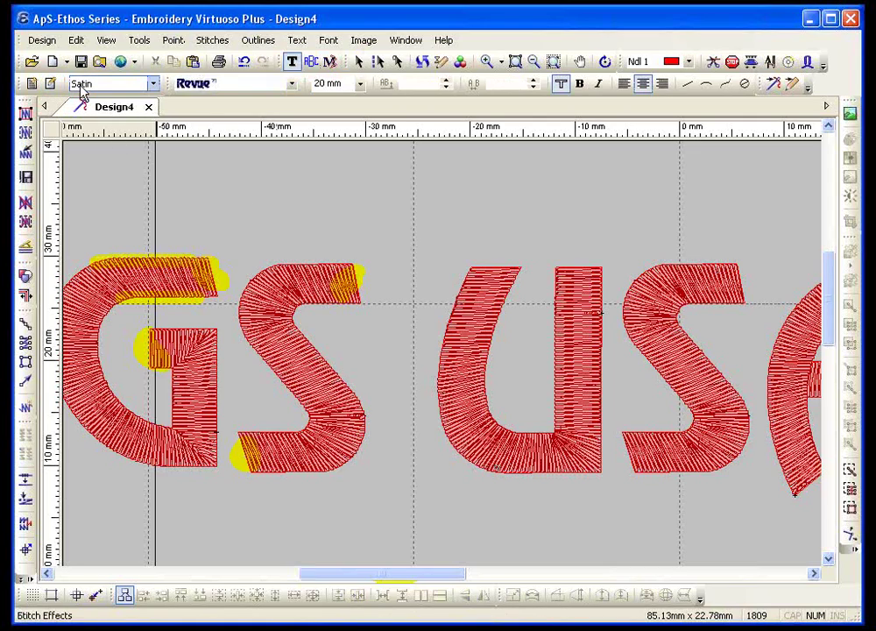
{"action": "left_click", "coordinate": [55, 84]}
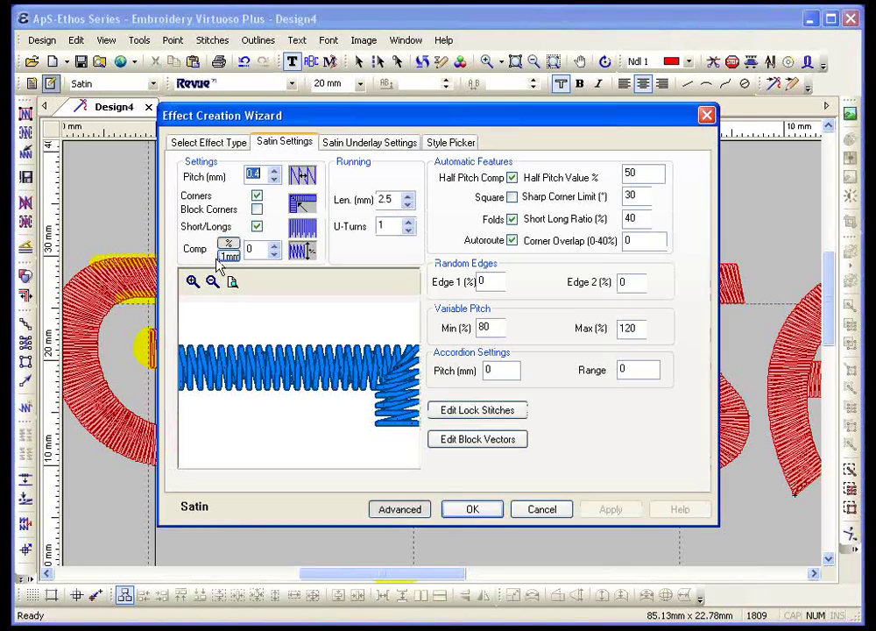
{"action": "left_click", "coordinate": [254, 175]}
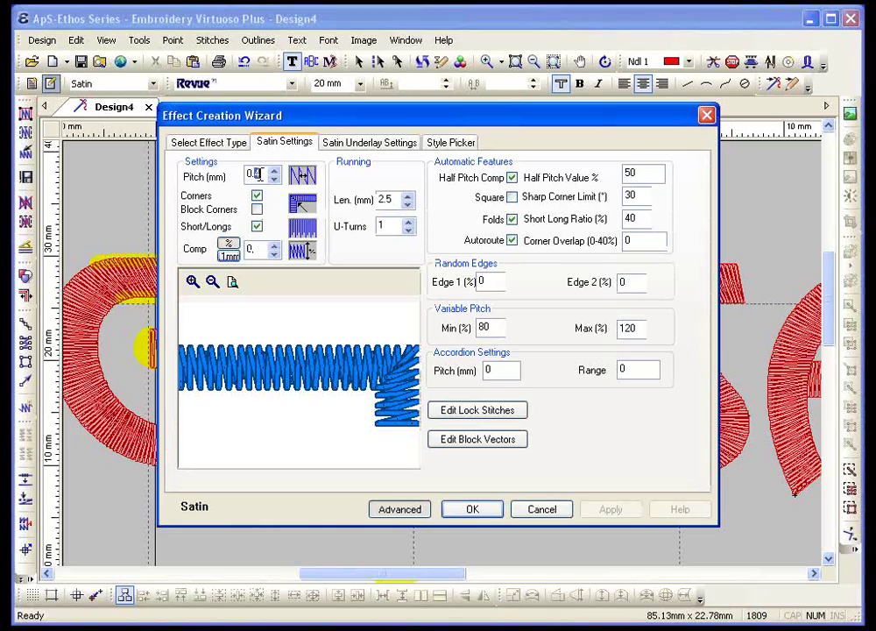
{"action": "key", "text": "BackSpace"}
{"action": "type", "text": "18"}
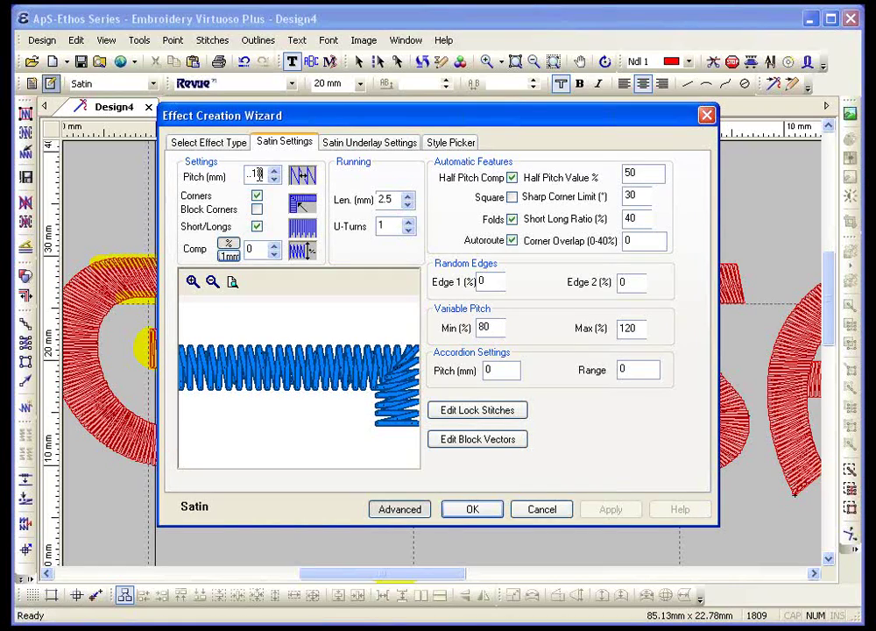
{"action": "left_click", "coordinate": [398, 508]}
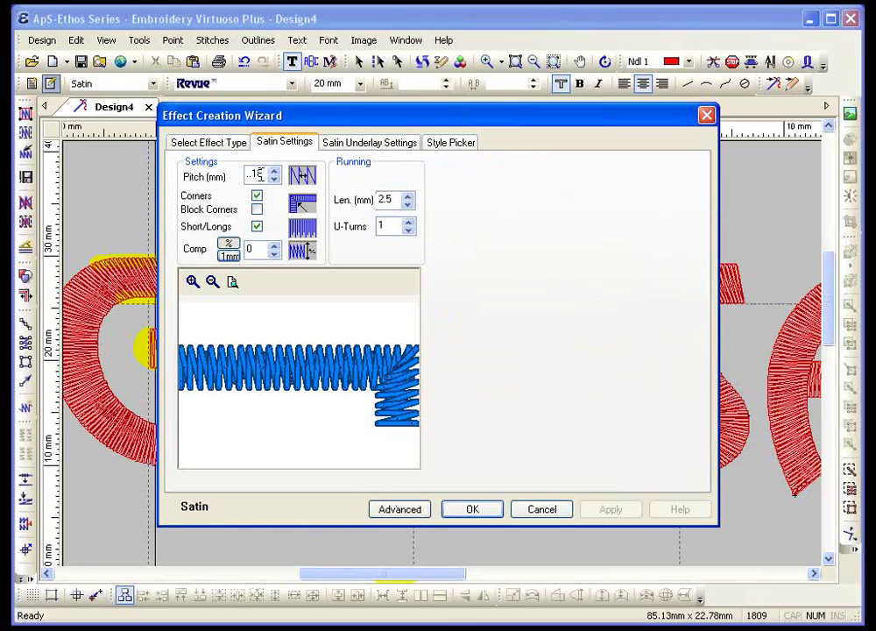
{"action": "left_click", "coordinate": [260, 174]}
{"action": "key", "text": "BackSpace"}
{"action": "key", "text": "BackSpace"}
{"action": "key", "text": "BackSpace"}
{"action": "type", "text": ".18"}
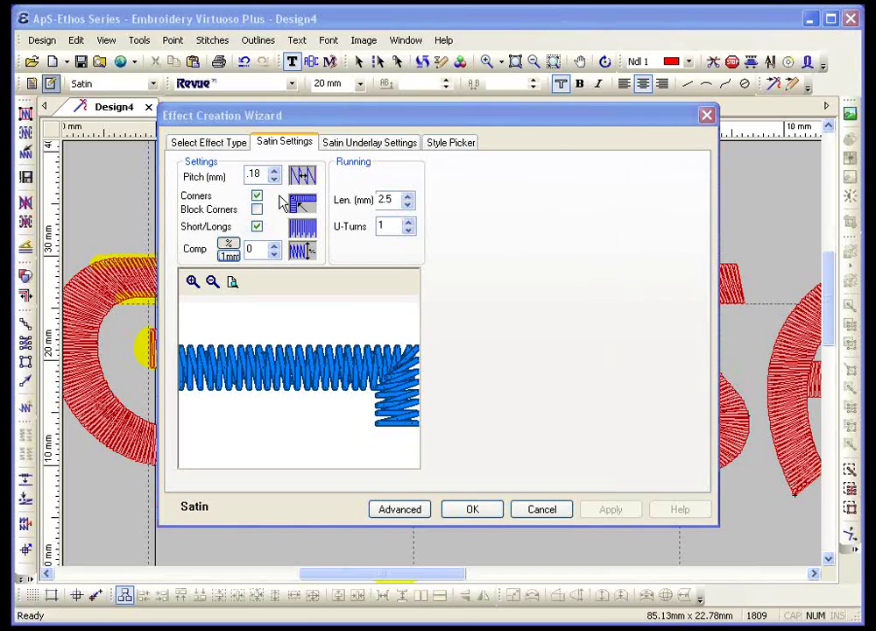
Set the satin underlay to Tacking, recheck the pitch, and apply the effect settings
{"action": "left_click", "coordinate": [361, 145]}
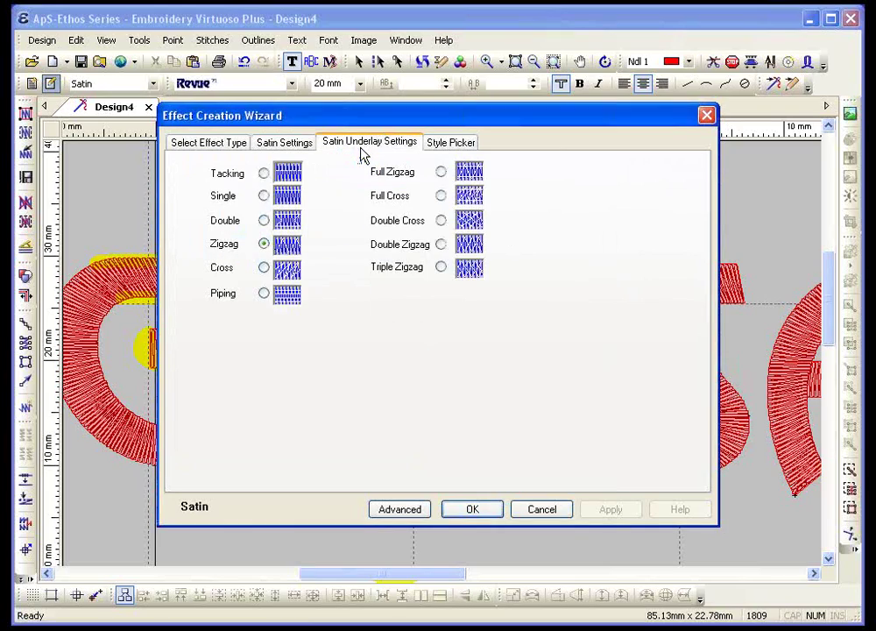
{"action": "left_click", "coordinate": [264, 174]}
{"action": "left_click", "coordinate": [288, 143]}
{"action": "double_click", "coordinate": [254, 174]}
{"action": "left_click", "coordinate": [345, 143]}
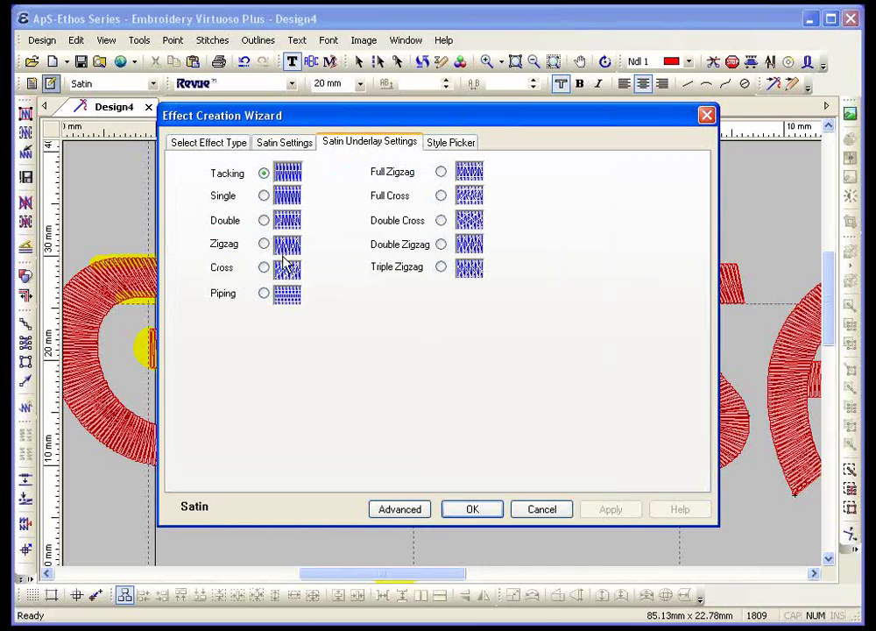
{"action": "left_click", "coordinate": [470, 510]}
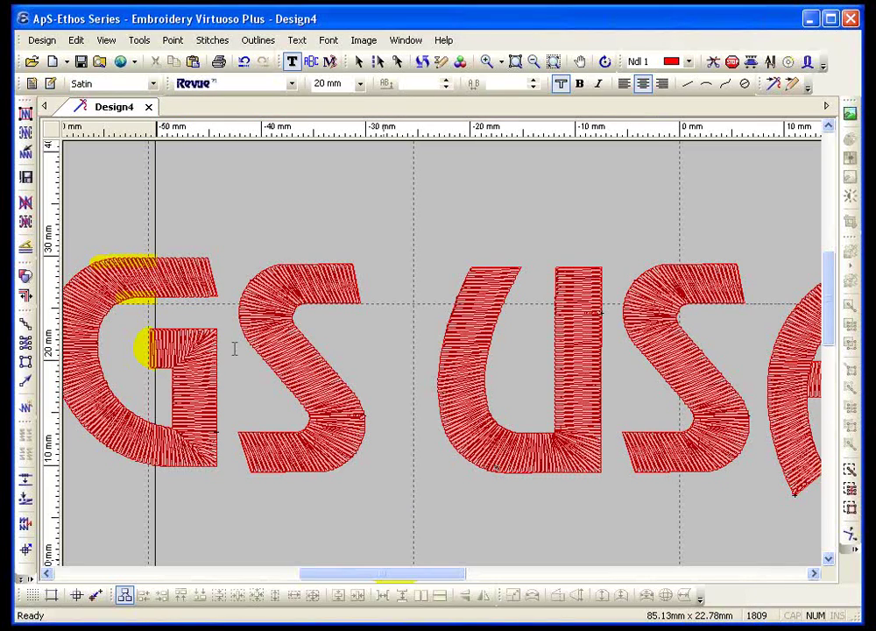
Restitch all outlines with the new settings to inspect the letter G up close, and remove the generated stitches
{"action": "left_click", "coordinate": [26, 115]}
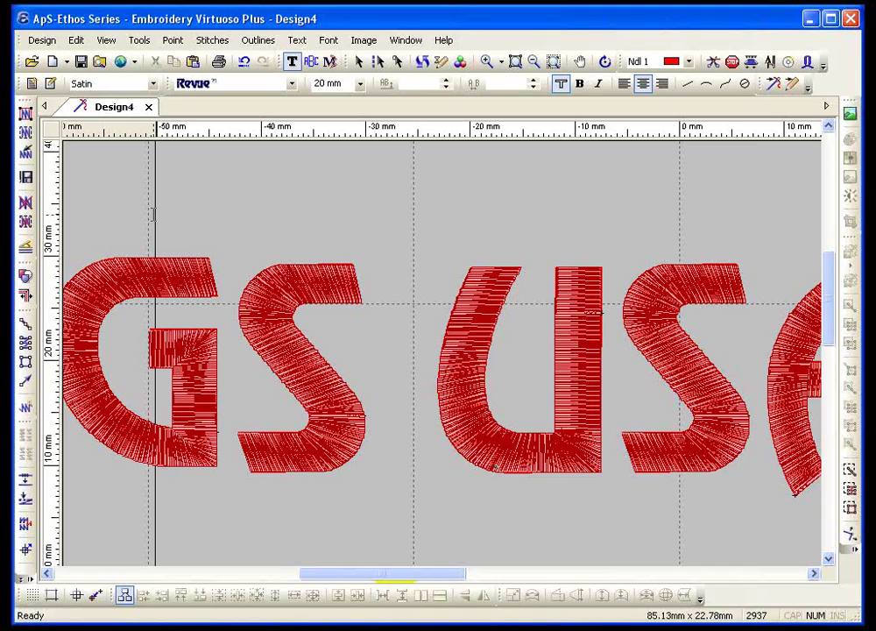
{"action": "left_click", "coordinate": [485, 62]}
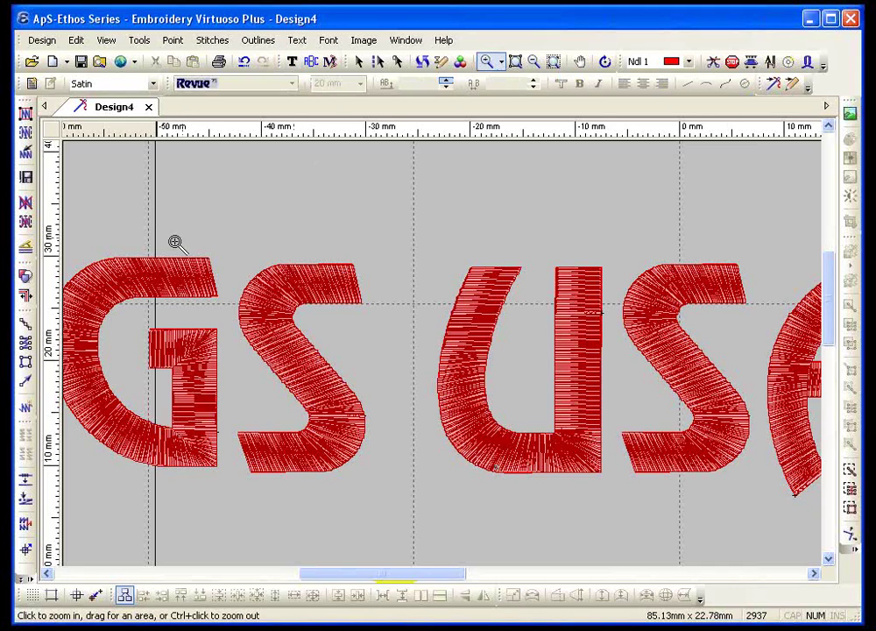
{"action": "left_click_drag", "start_coordinate": [204, 374], "coordinate": [236, 423]}
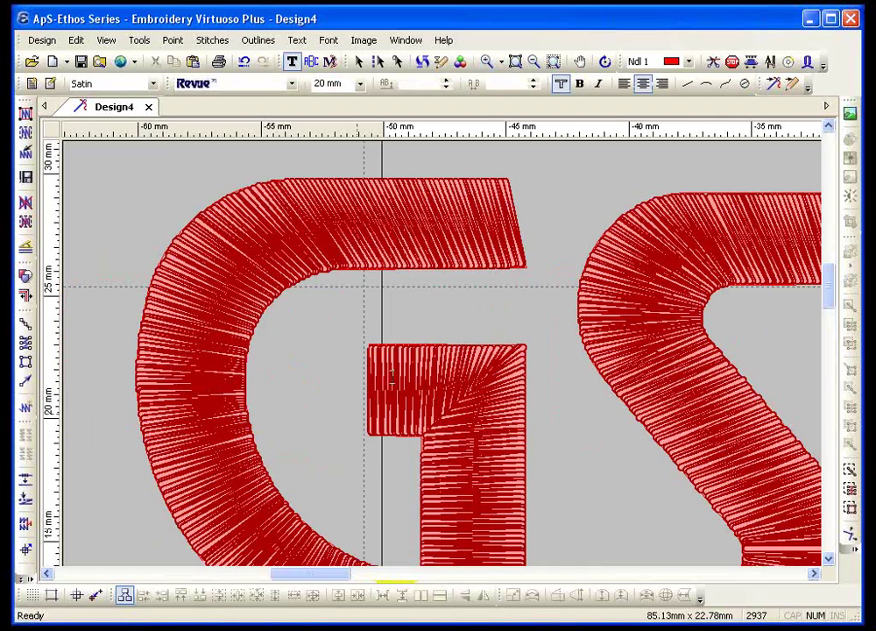
{"action": "left_click", "coordinate": [24, 202]}
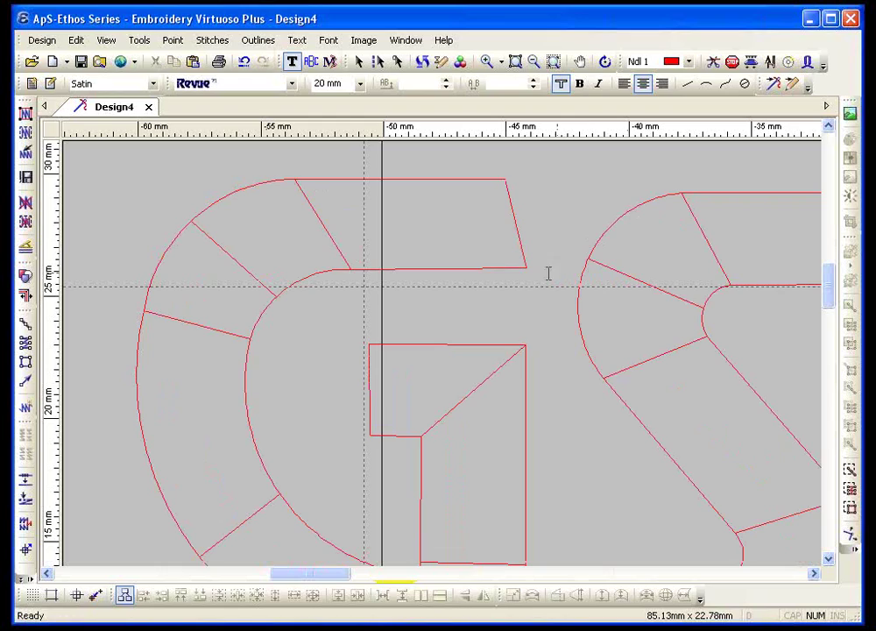
{"action": "key", "text": "Escape"}
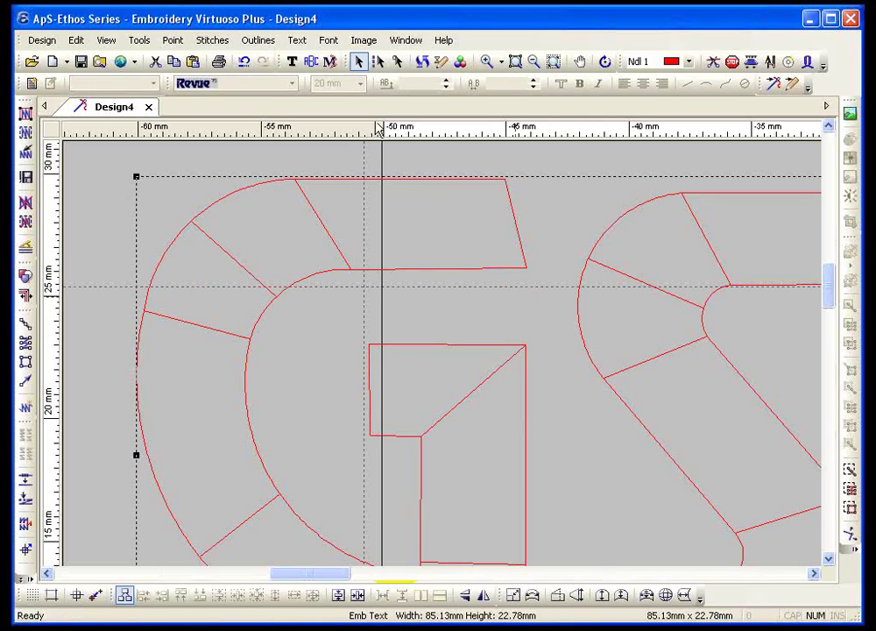
{"action": "left_click", "coordinate": [397, 61]}
{"action": "left_click", "coordinate": [506, 179]}
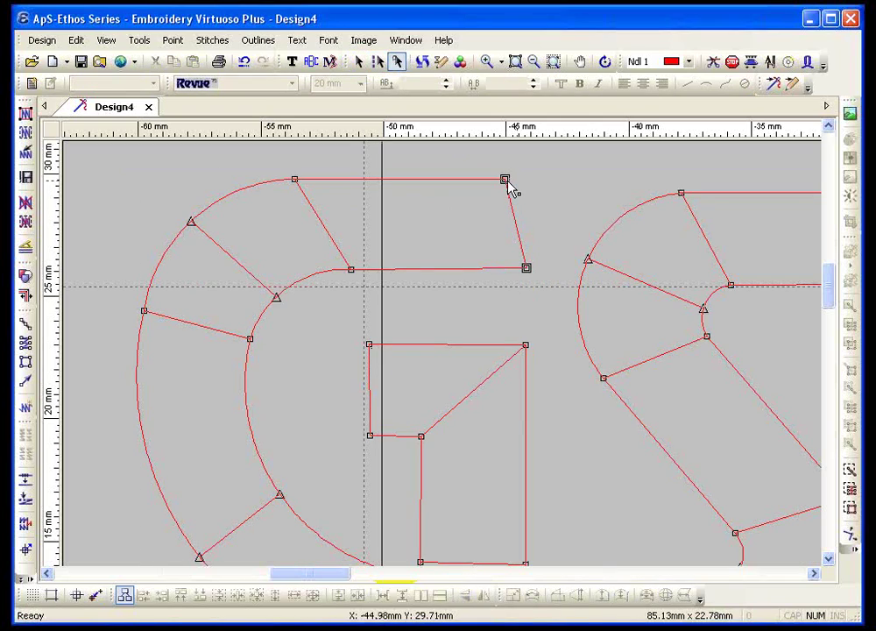
{"action": "left_click", "coordinate": [173, 40]}
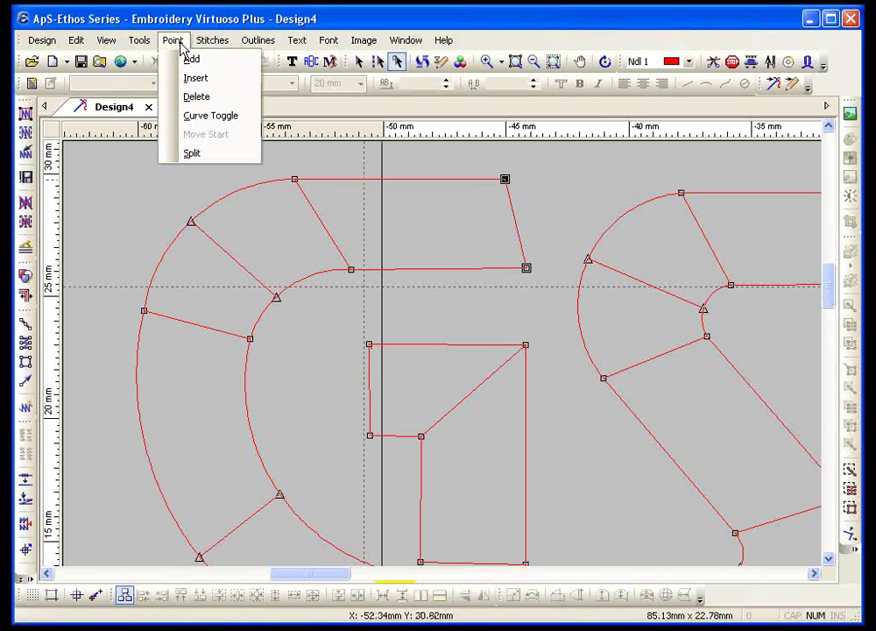
{"action": "left_click", "coordinate": [195, 78]}
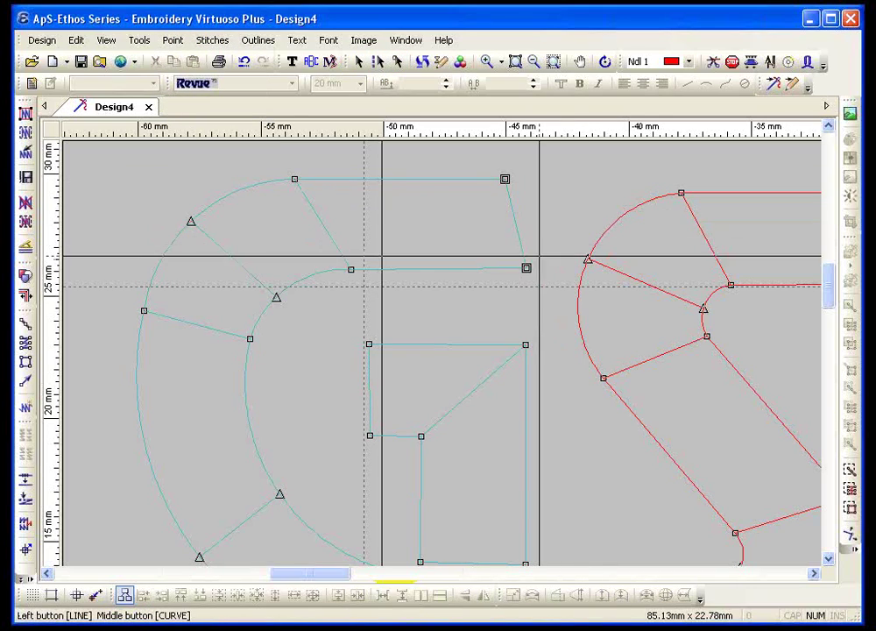
{"action": "key", "text": "Escape"}
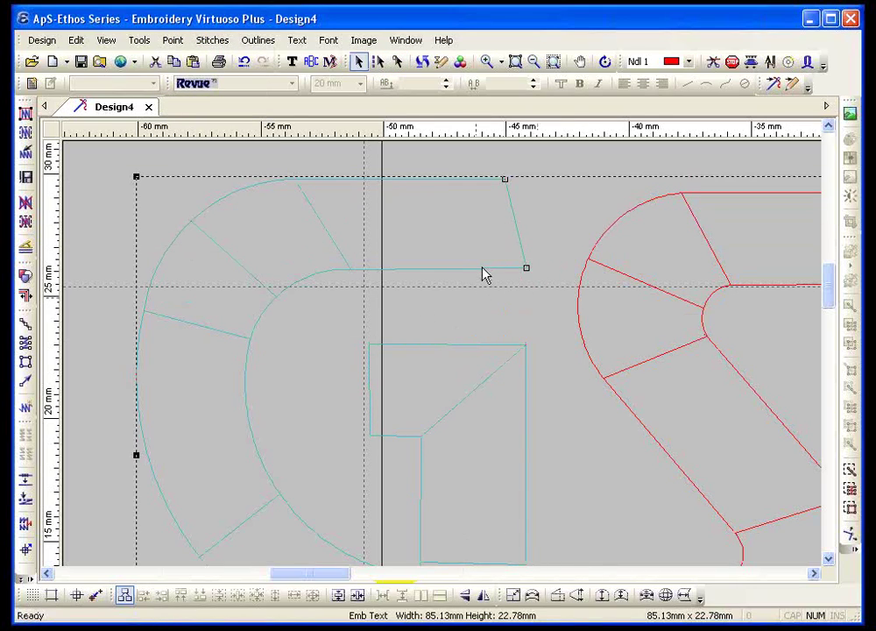
Insert point pairs near the tip of the G's upper arm and move the tip's upper corner point down close to the lower corner
{"action": "left_click", "coordinate": [397, 61]}
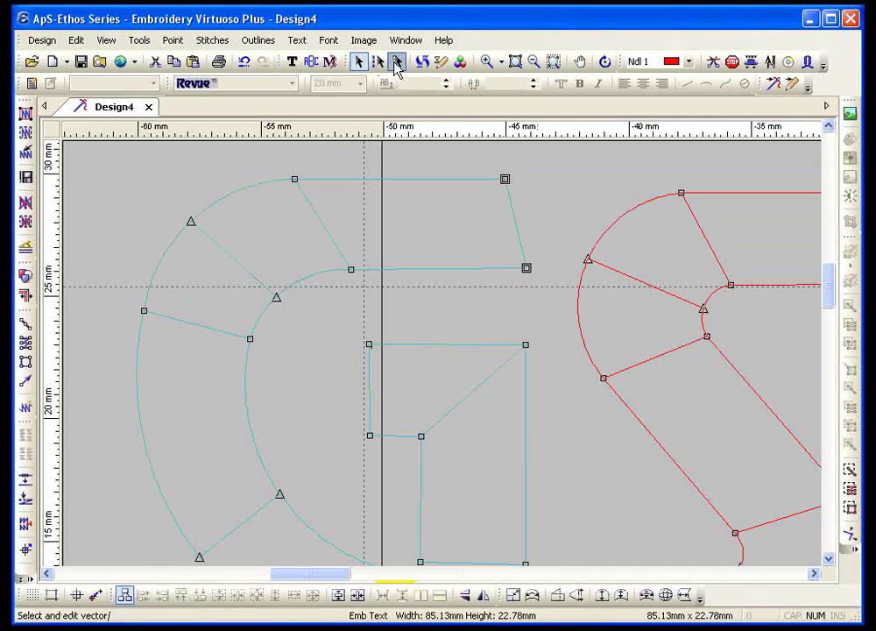
{"action": "left_click", "coordinate": [295, 181]}
{"action": "left_click", "coordinate": [296, 182]}
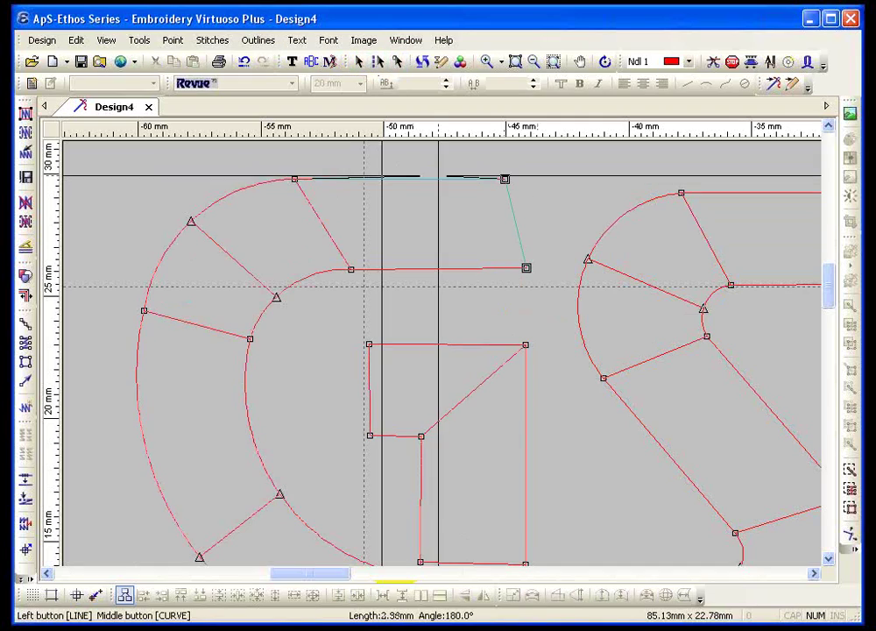
{"action": "left_click", "coordinate": [494, 179]}
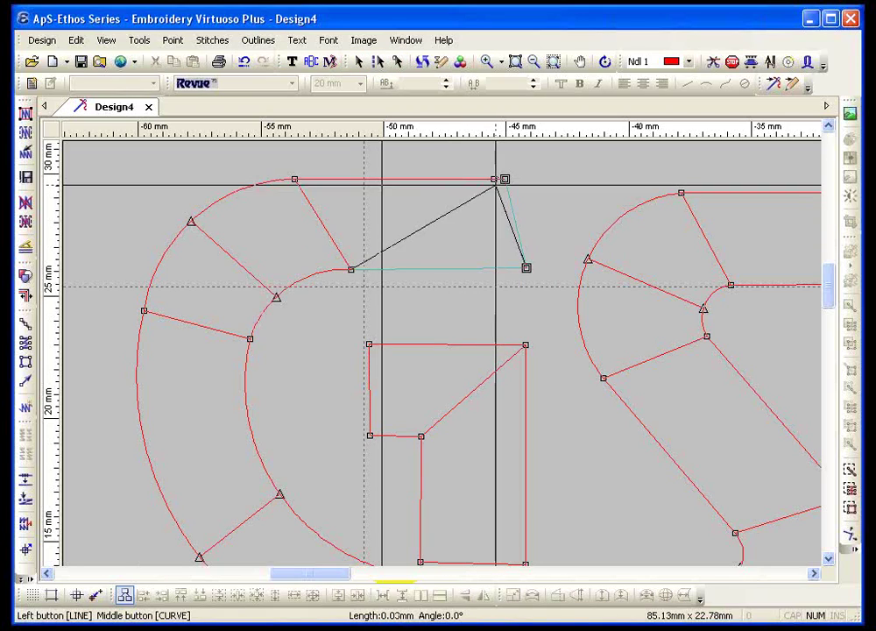
{"action": "left_click", "coordinate": [515, 267]}
{"action": "key", "text": "Return"}
{"action": "left_click_drag", "start_coordinate": [506, 179], "coordinate": [526, 264]}
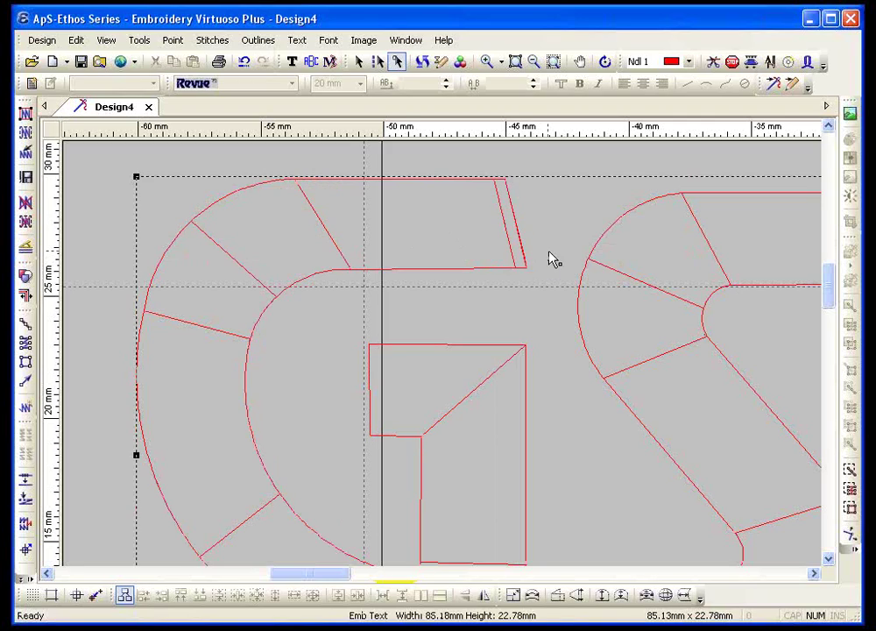
Restitch all outlines to check the G's reshaped tip, and remove the stitches to return to editing its points
{"action": "left_click", "coordinate": [26, 113]}
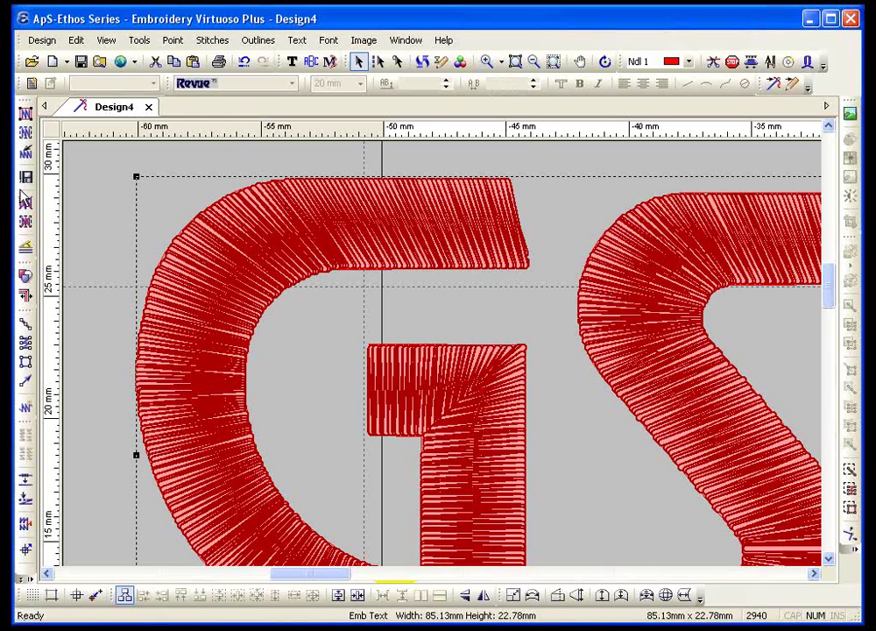
{"action": "left_click", "coordinate": [24, 152]}
{"action": "left_click", "coordinate": [397, 61]}
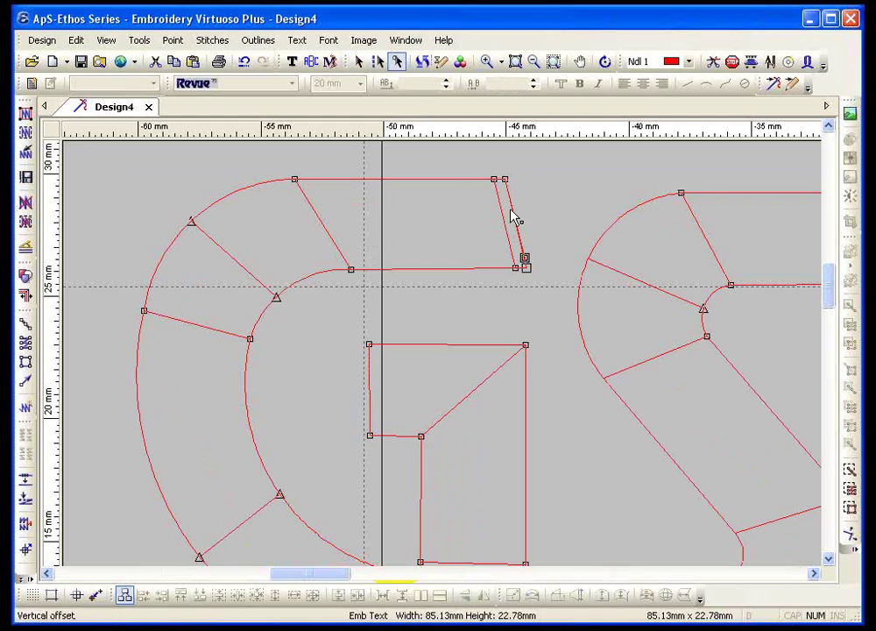
Pull the end point pair of the G's upper arm slightly outward, lower its upper point toward the lower corner, and restitch the outlines
{"action": "mouse_move", "coordinate": [525, 260]}
{"action": "left_mouse_down"}
{"action": "mouse_move", "coordinate": [530, 248]}
{"action": "mouse_move", "coordinate": [533, 263]}
{"action": "left_mouse_up"}
{"action": "key", "text": "Escape"}
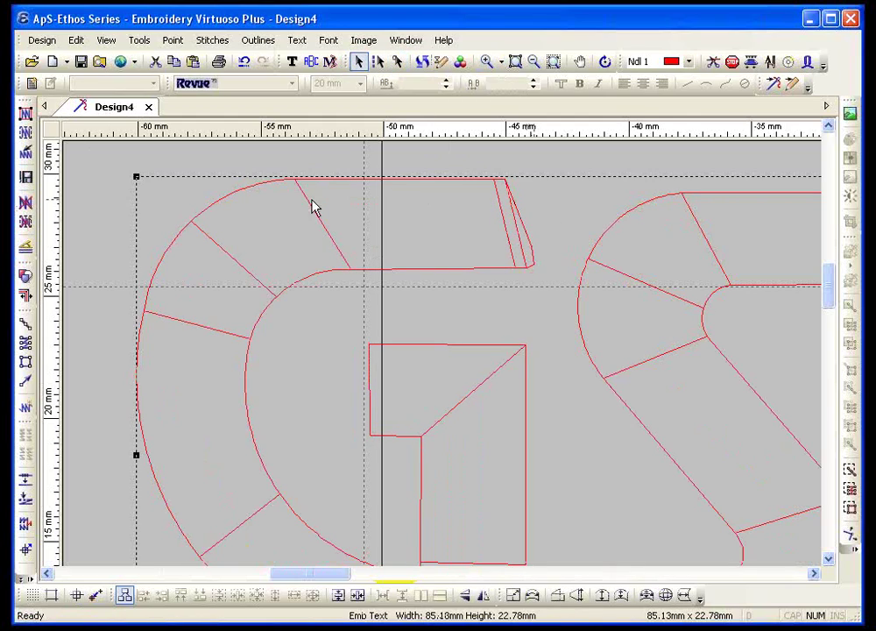
{"action": "left_click", "coordinate": [396, 60]}
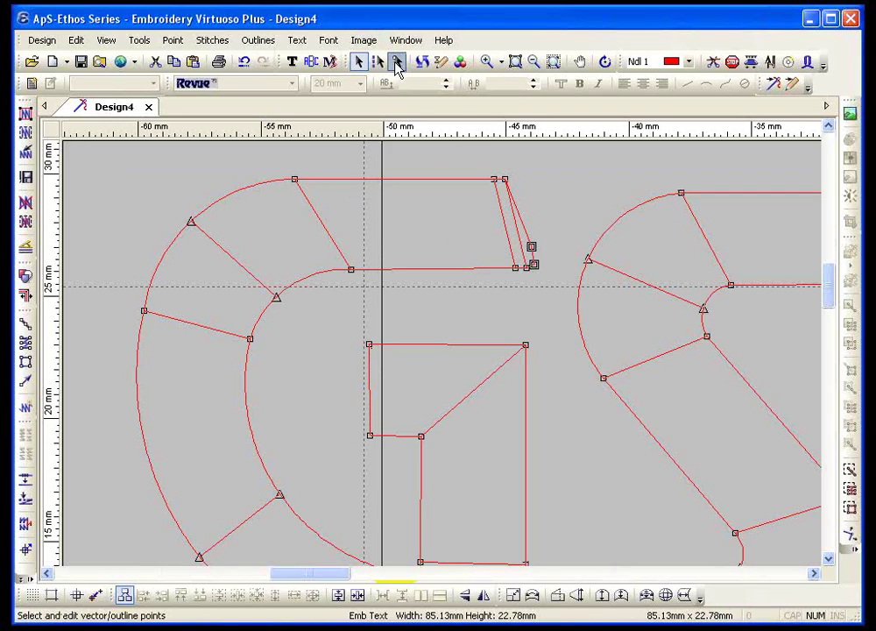
{"action": "left_click_drag", "start_coordinate": [530, 250], "coordinate": [532, 259]}
{"action": "left_click", "coordinate": [26, 112]}
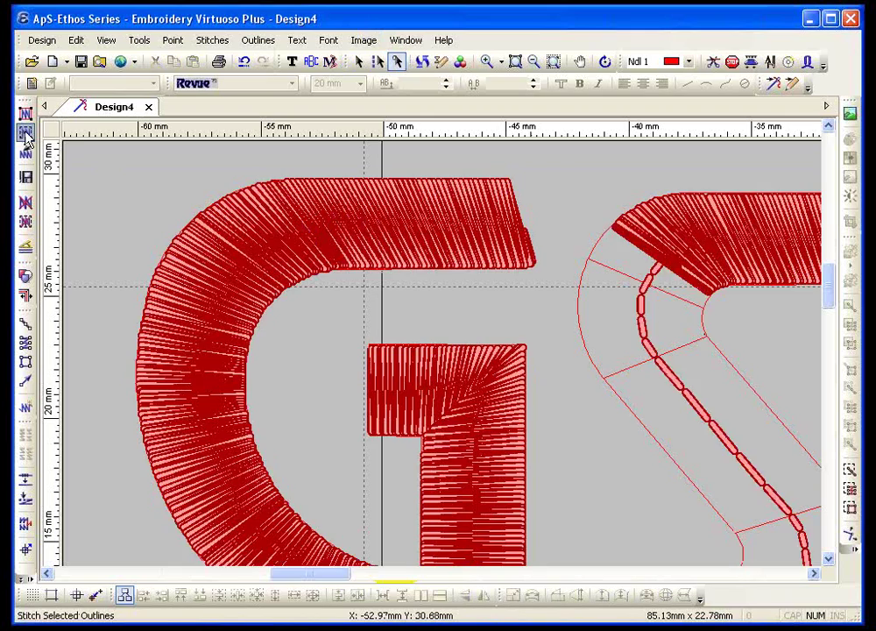
Move the tip's end points of the G's upper arm further outward, restitch all outlines, and check the whole lettering
{"action": "left_click", "coordinate": [484, 60]}
{"action": "left_click_drag", "start_coordinate": [469, 178], "coordinate": [579, 305]}
{"action": "left_click_drag", "start_coordinate": [525, 372], "coordinate": [485, 446]}
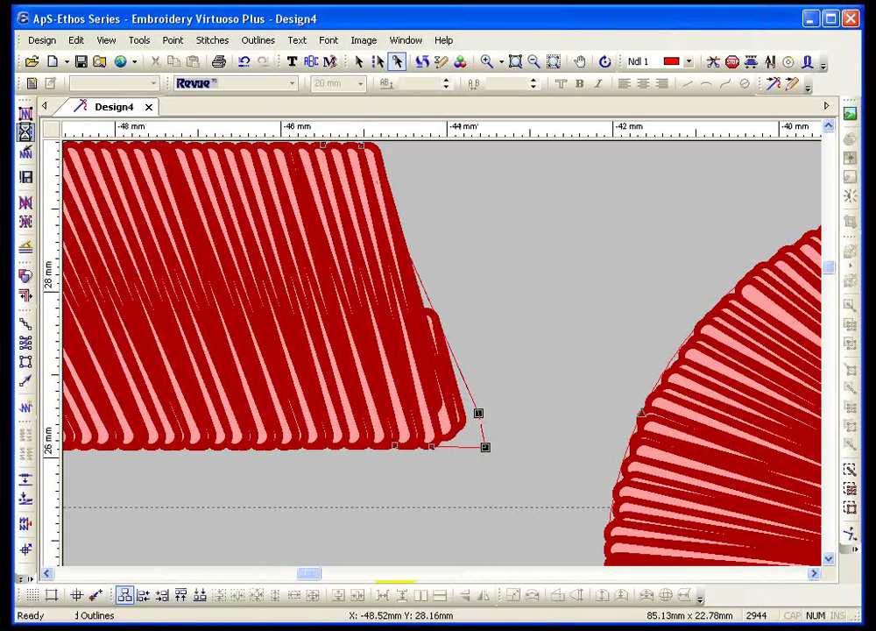
{"action": "left_click", "coordinate": [25, 113]}
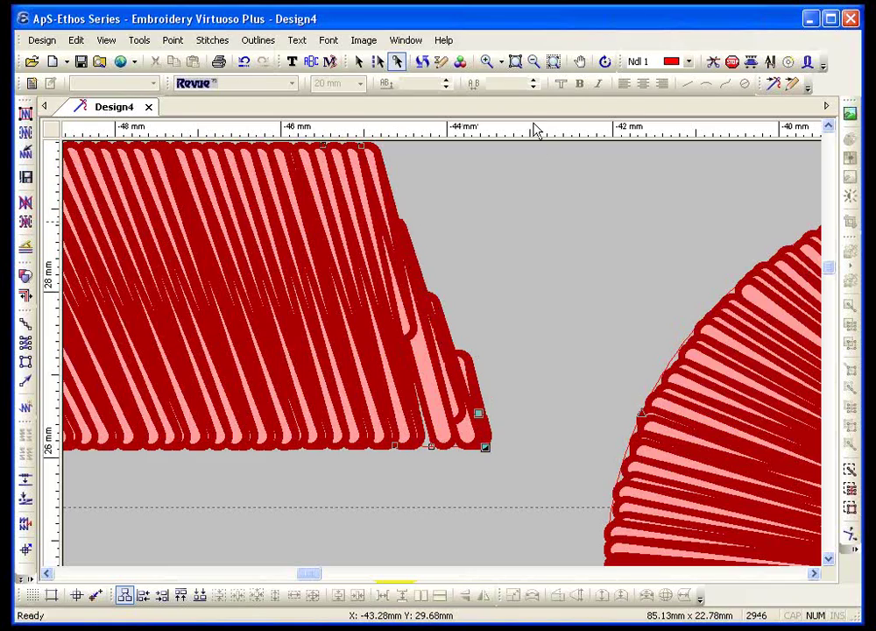
{"action": "left_click", "coordinate": [533, 61]}
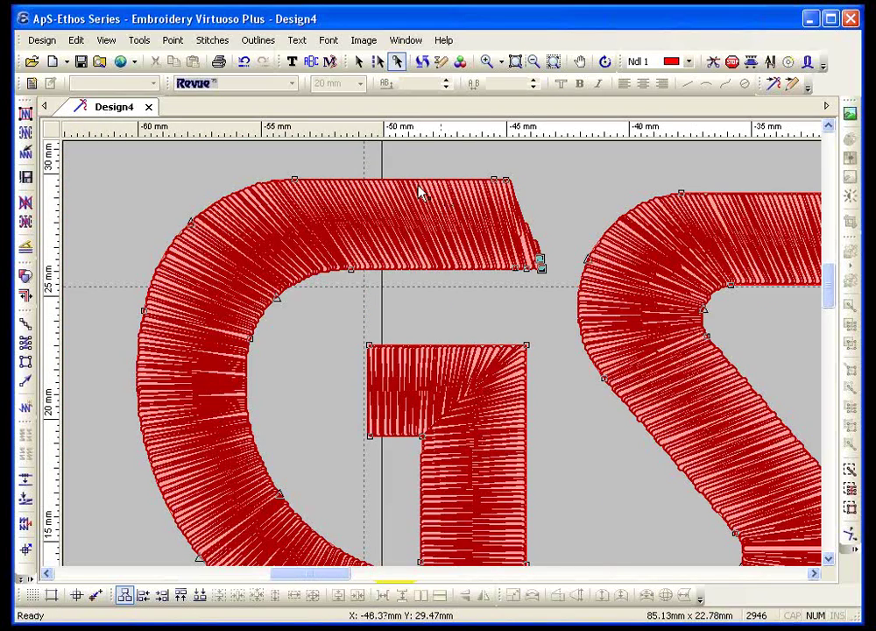
{"action": "left_click", "coordinate": [554, 65]}
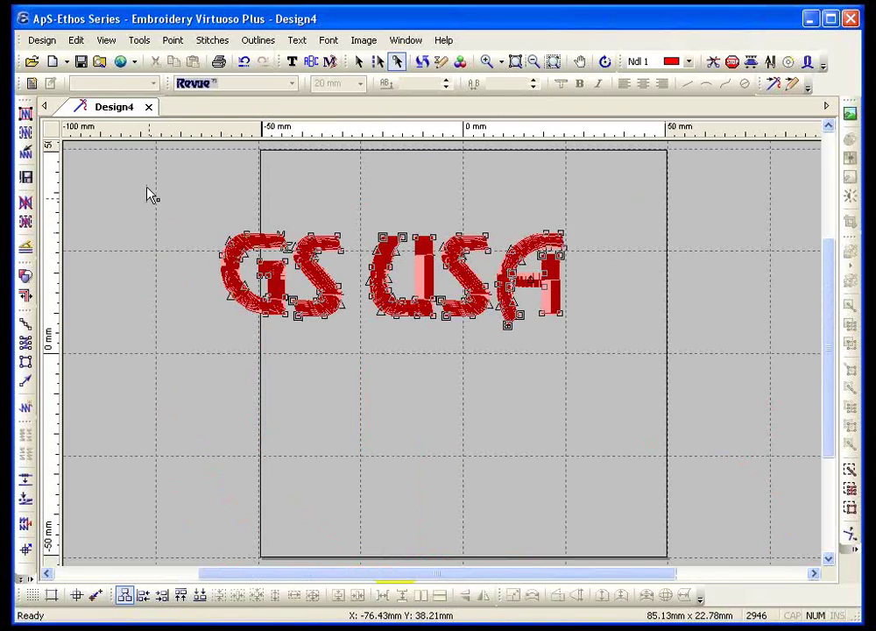
Add the letter F as 20 mm satin text in the FOAM HELVETICA BOLD font below the GS USA lettering
{"action": "left_click", "coordinate": [291, 61]}
{"action": "left_click", "coordinate": [266, 84]}
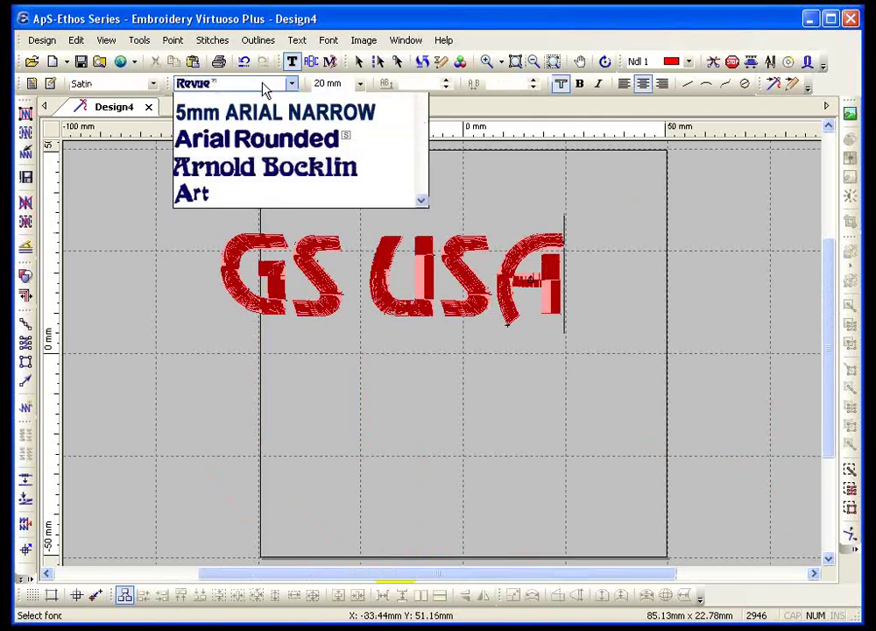
{"action": "left_click_drag", "start_coordinate": [426, 121], "coordinate": [402, 267]}
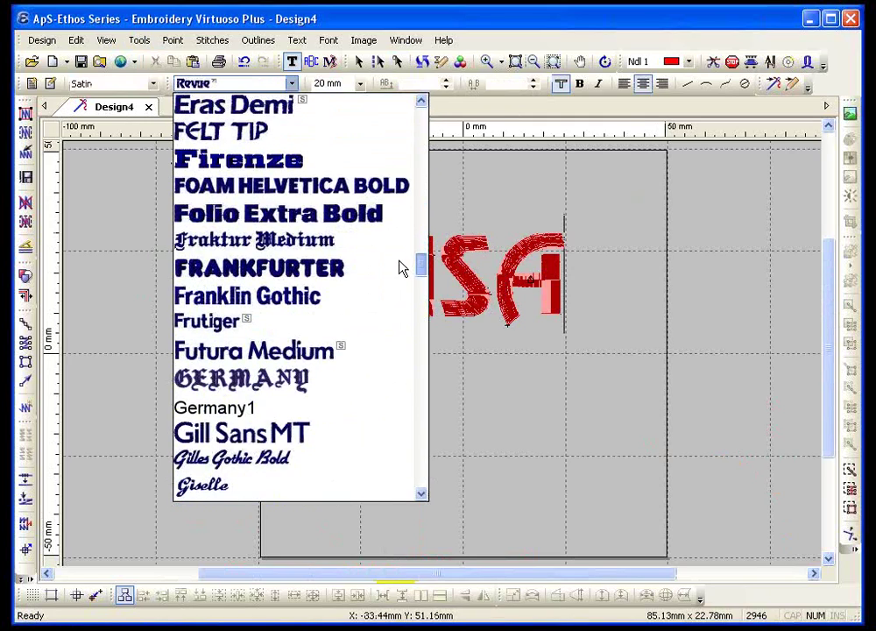
{"action": "left_click", "coordinate": [274, 197]}
{"action": "left_click", "coordinate": [380, 464]}
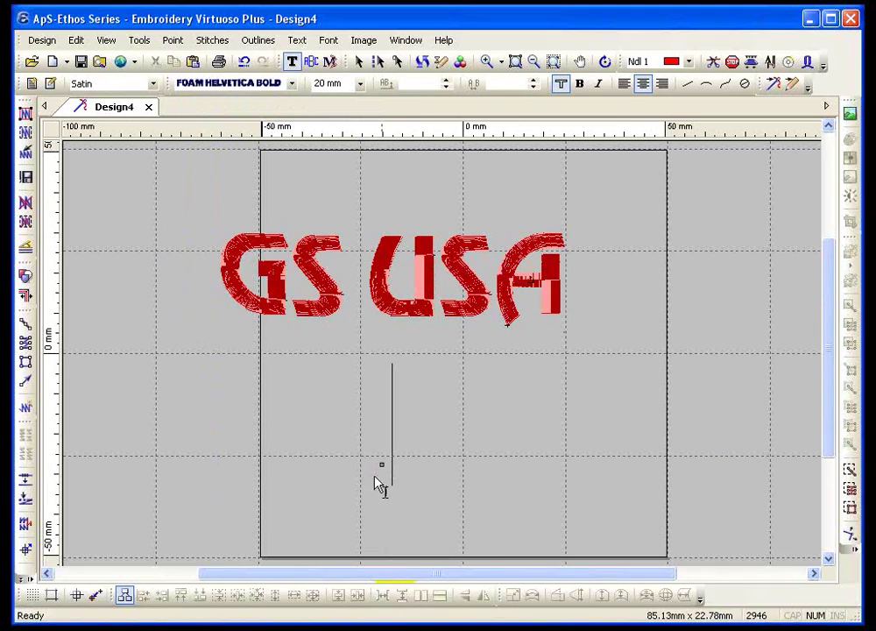
{"action": "type", "text": "F"}
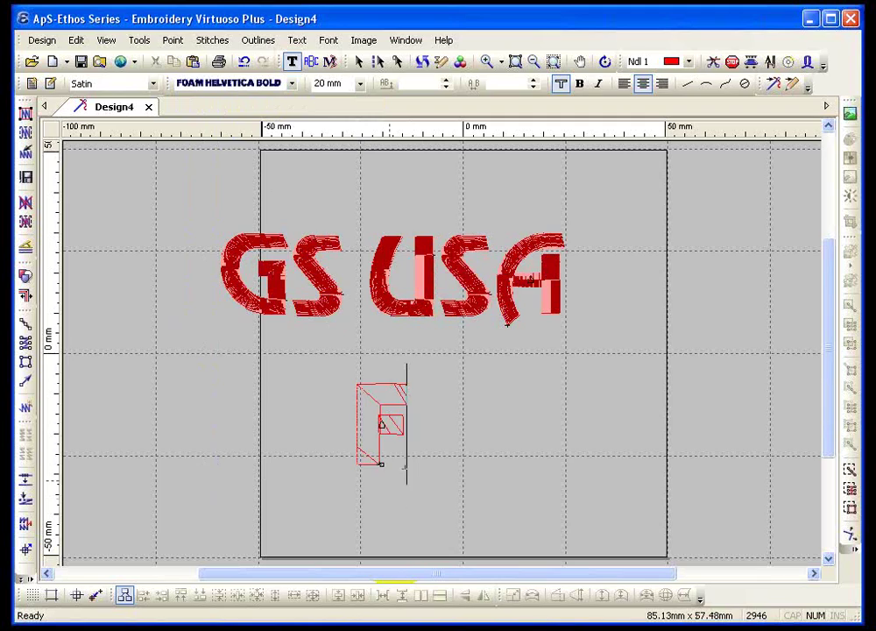
{"action": "key", "text": "Escape"}
Stitch the selected F and examine the stitch ends at its upper arm's corner up close
{"action": "left_click", "coordinate": [491, 61]}
{"action": "left_click_drag", "start_coordinate": [317, 344], "coordinate": [453, 508]}
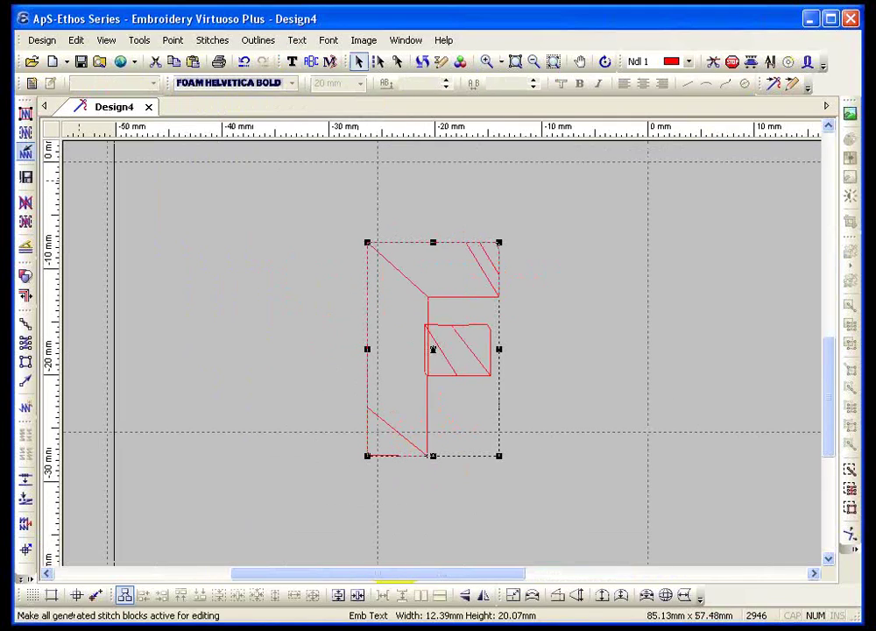
{"action": "left_click", "coordinate": [25, 133]}
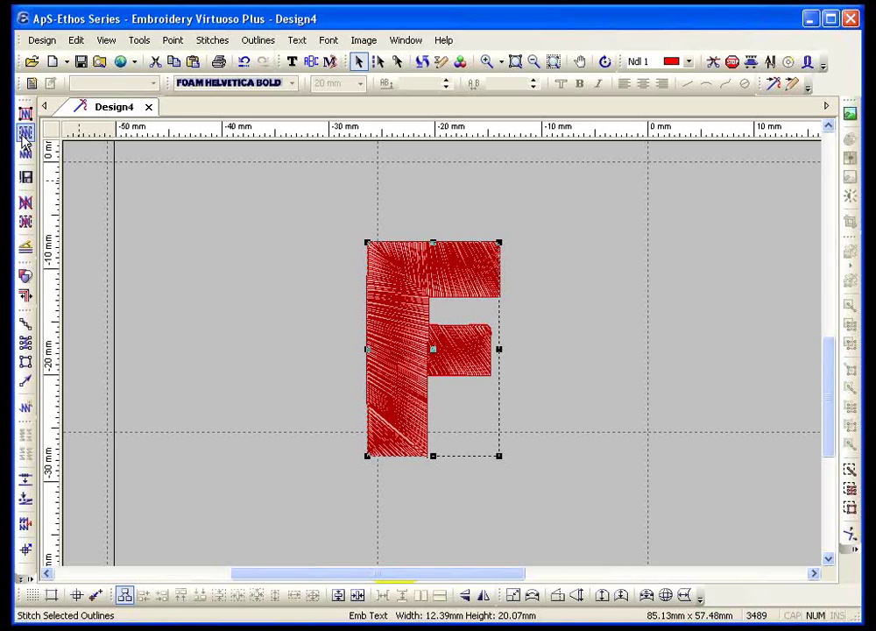
{"action": "left_click", "coordinate": [486, 61]}
{"action": "left_click_drag", "start_coordinate": [469, 228], "coordinate": [510, 265]}
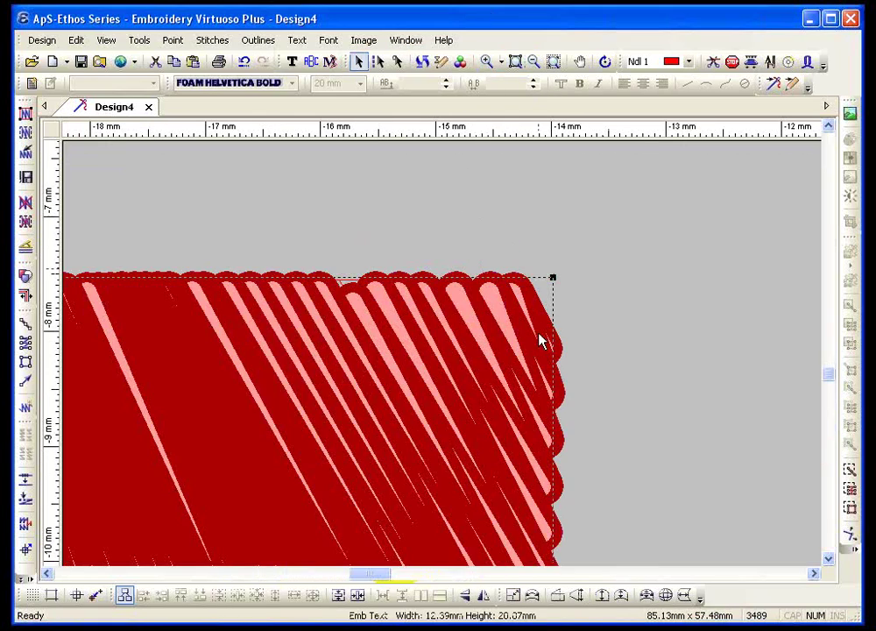
Remove the stitches to examine the F's outline angles, restitch all outlines for comparison, and remove the stitches again
{"action": "left_click", "coordinate": [25, 202]}
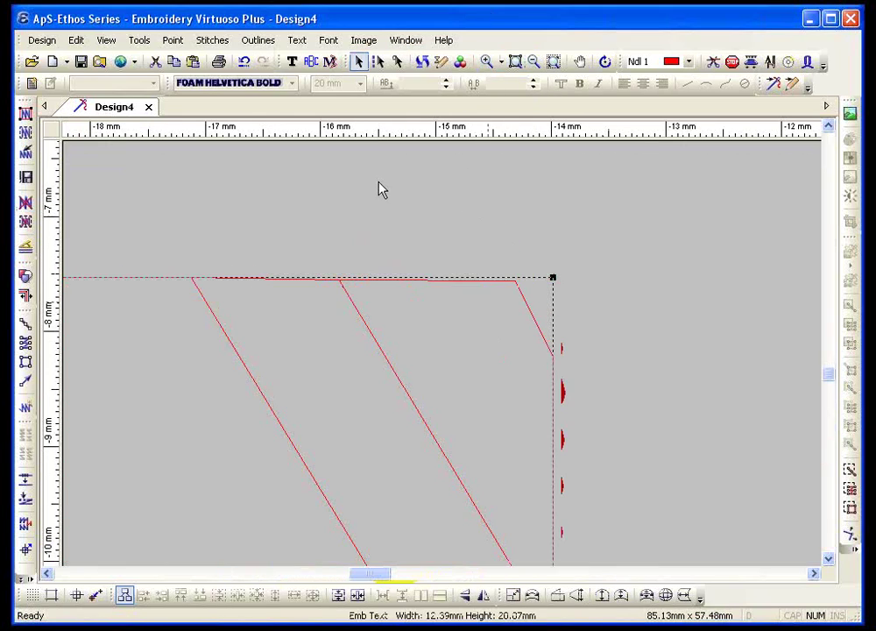
{"action": "scroll", "coordinate": [379, 189], "scroll_direction": "down", "scroll_amount": 1}
{"action": "scroll", "coordinate": [382, 190], "scroll_direction": "down", "scroll_amount": 1}
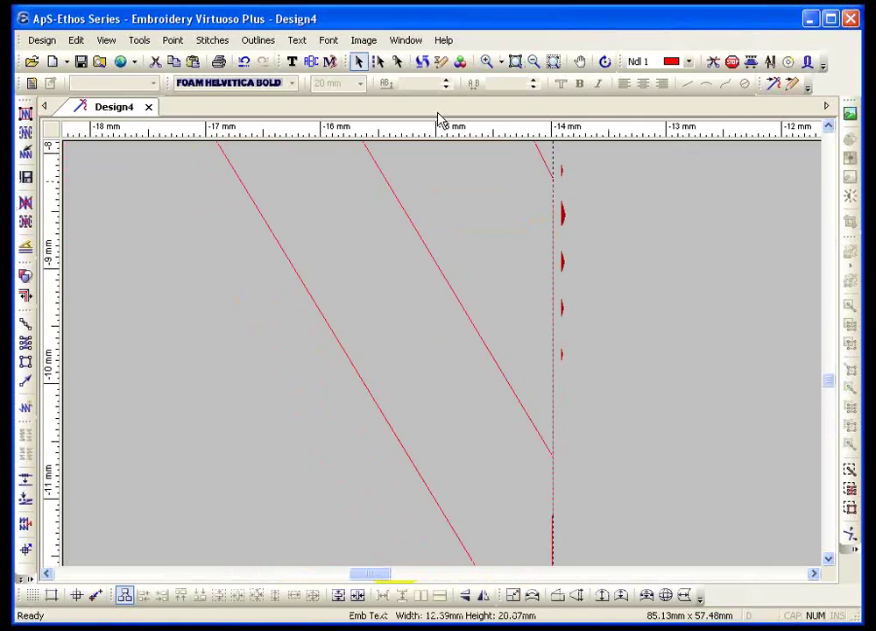
{"action": "left_click", "coordinate": [534, 61]}
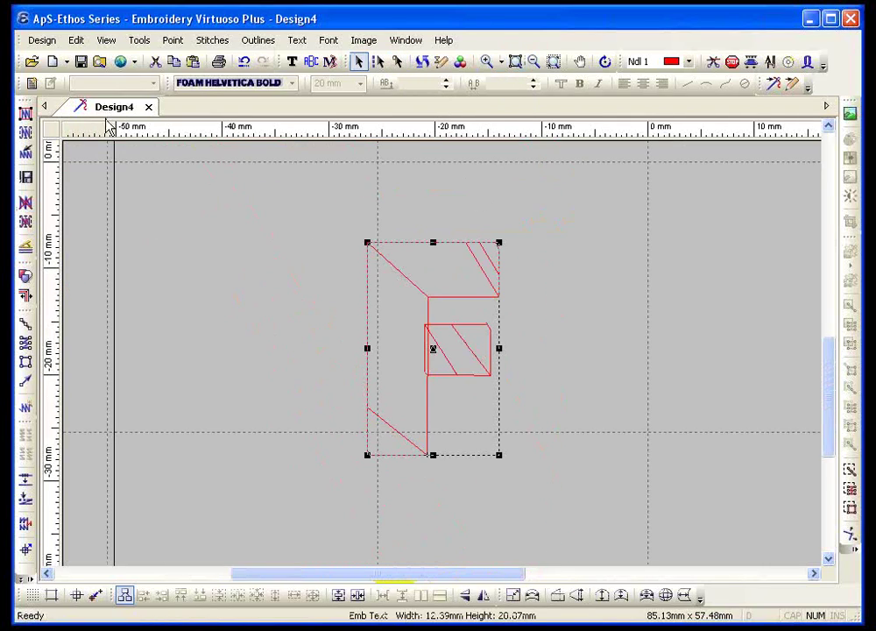
{"action": "left_click", "coordinate": [29, 115]}
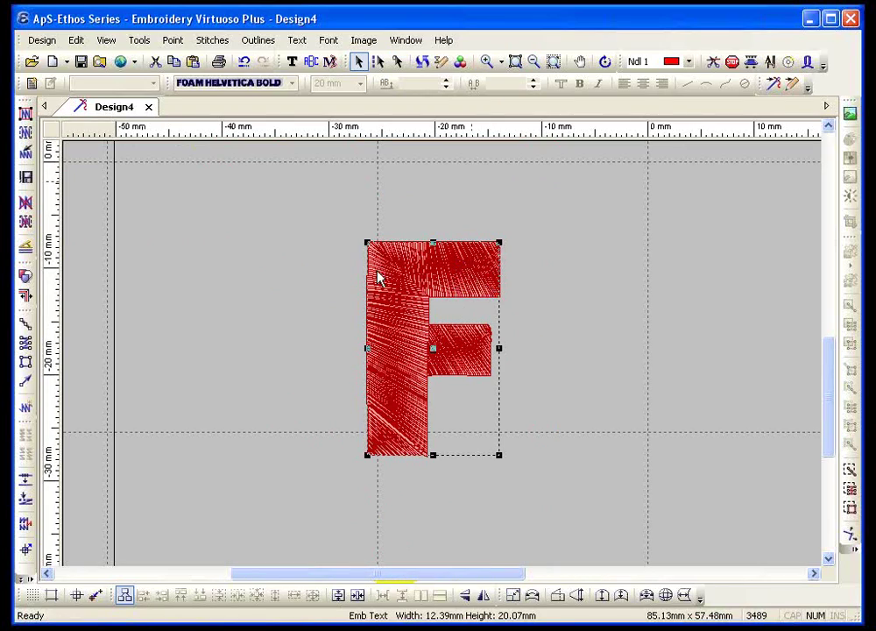
{"action": "left_click", "coordinate": [26, 205]}
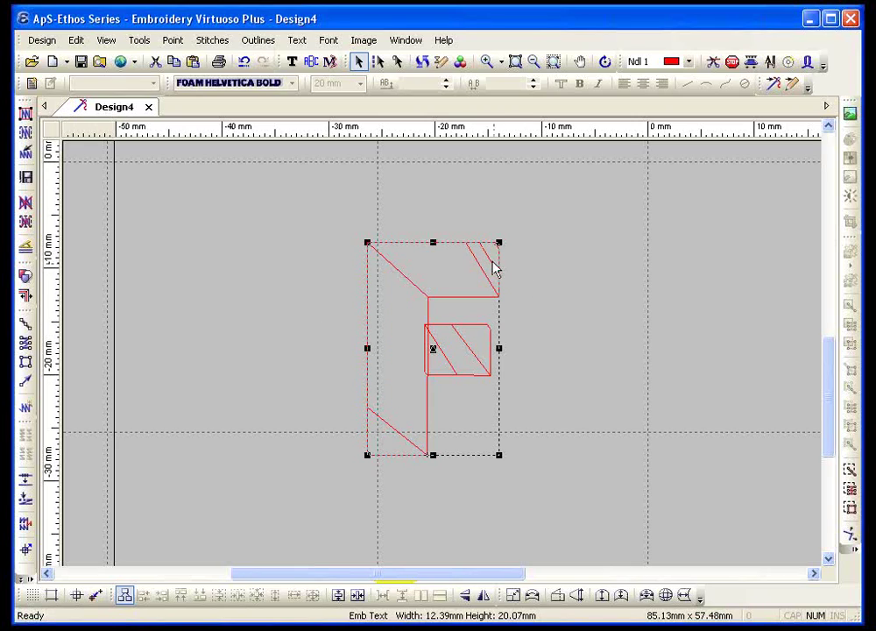
Digitise a narrow satin block about 1 mm wide over the free end of the G's inner bar, spanning the bar's full height
{"action": "scroll", "coordinate": [501, 305], "scroll_direction": "up", "scroll_amount": 10}
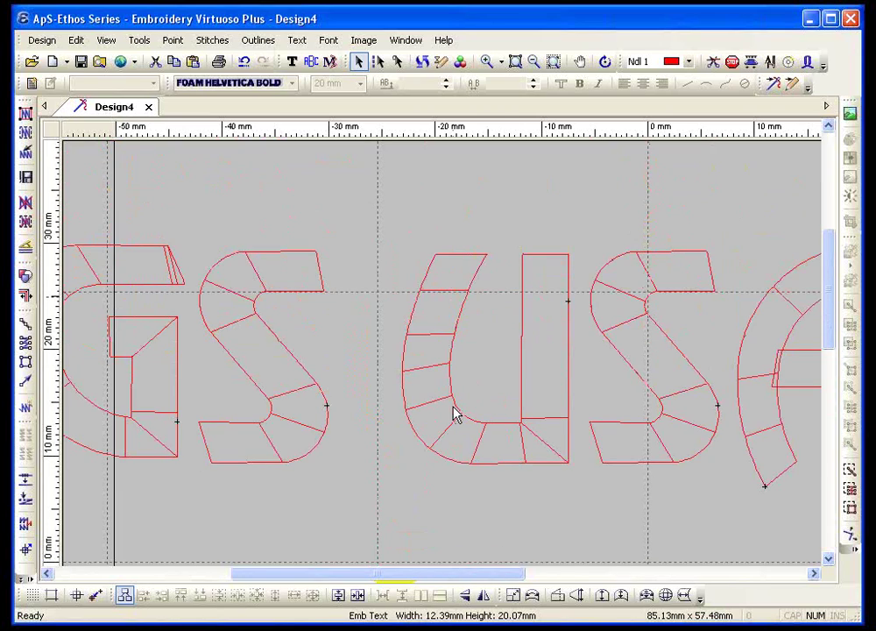
{"action": "left_click_drag", "start_coordinate": [460, 574], "coordinate": [346, 573]}
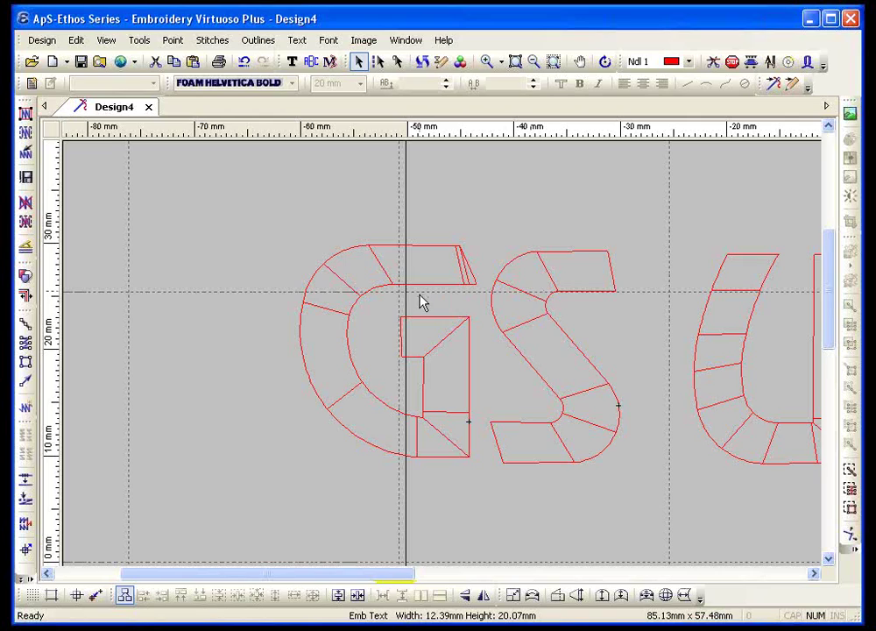
{"action": "left_click", "coordinate": [422, 321]}
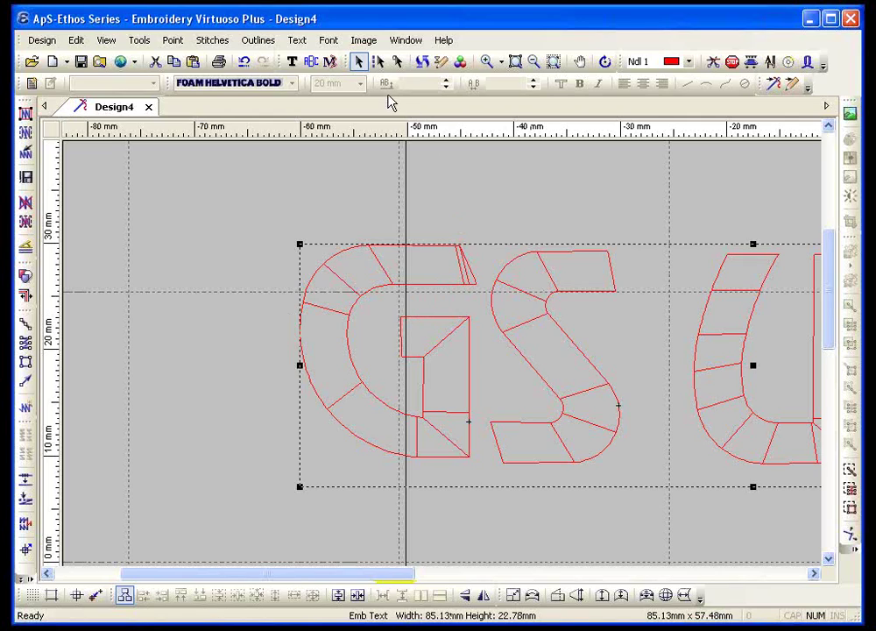
{"action": "left_click", "coordinate": [25, 345]}
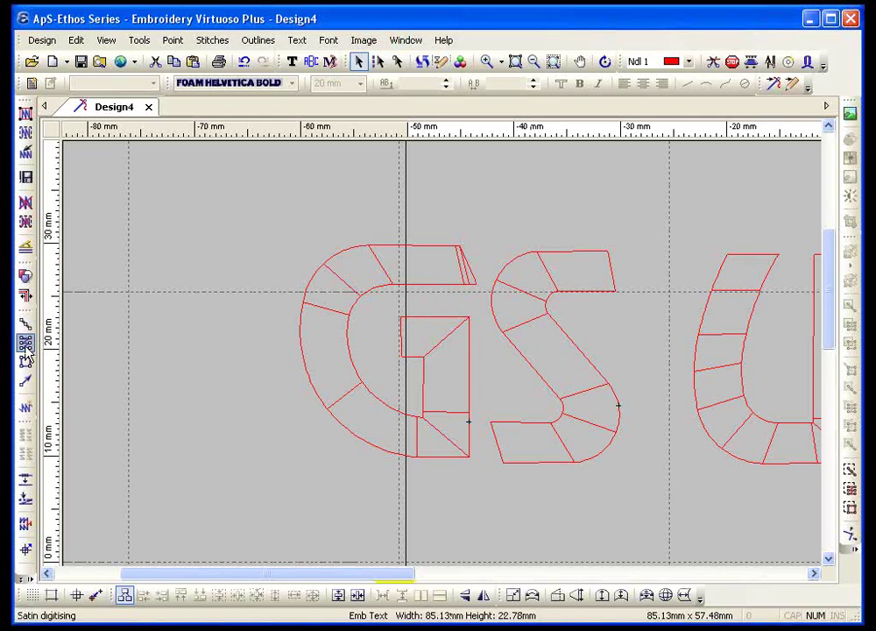
{"action": "left_click", "coordinate": [487, 61]}
{"action": "left_click_drag", "start_coordinate": [325, 268], "coordinate": [508, 477]}
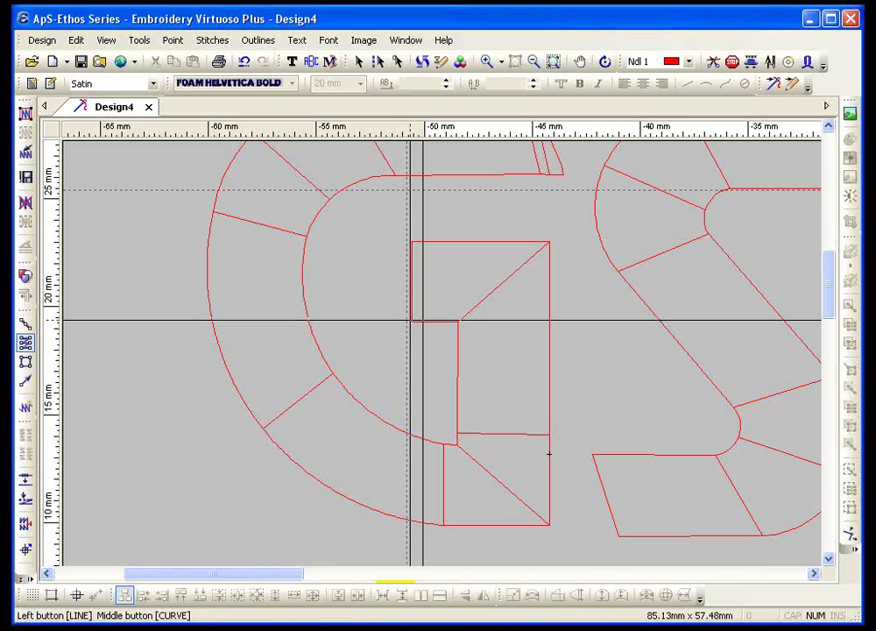
{"action": "left_click", "coordinate": [409, 320]}
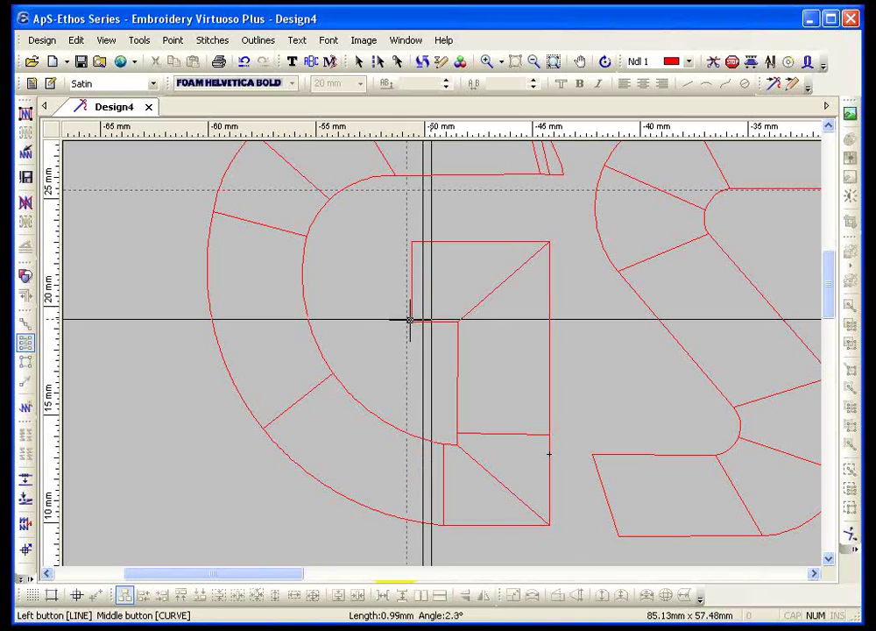
{"action": "left_click", "coordinate": [433, 320]}
{"action": "left_click", "coordinate": [410, 244]}
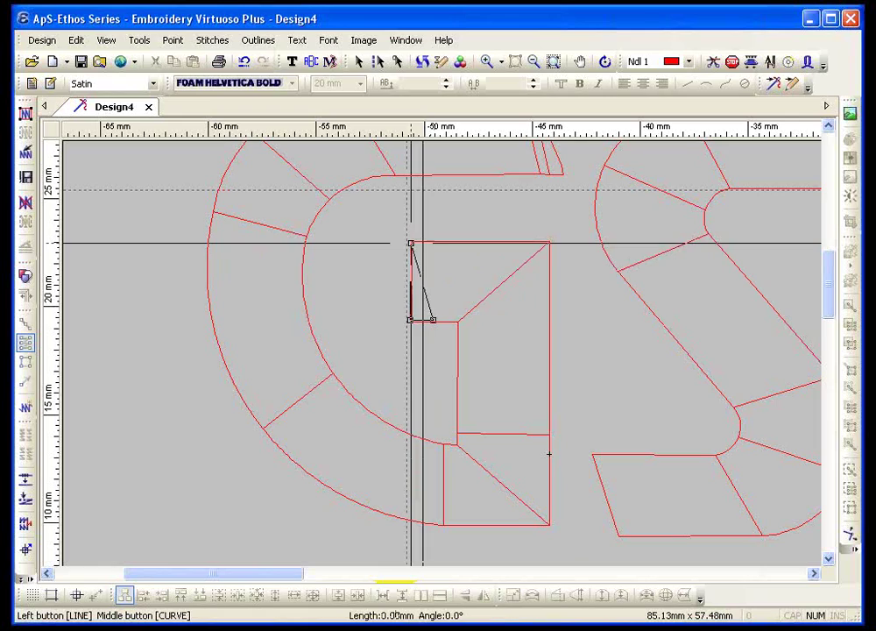
{"action": "left_click", "coordinate": [433, 244]}
{"action": "right_click", "coordinate": [428, 308]}
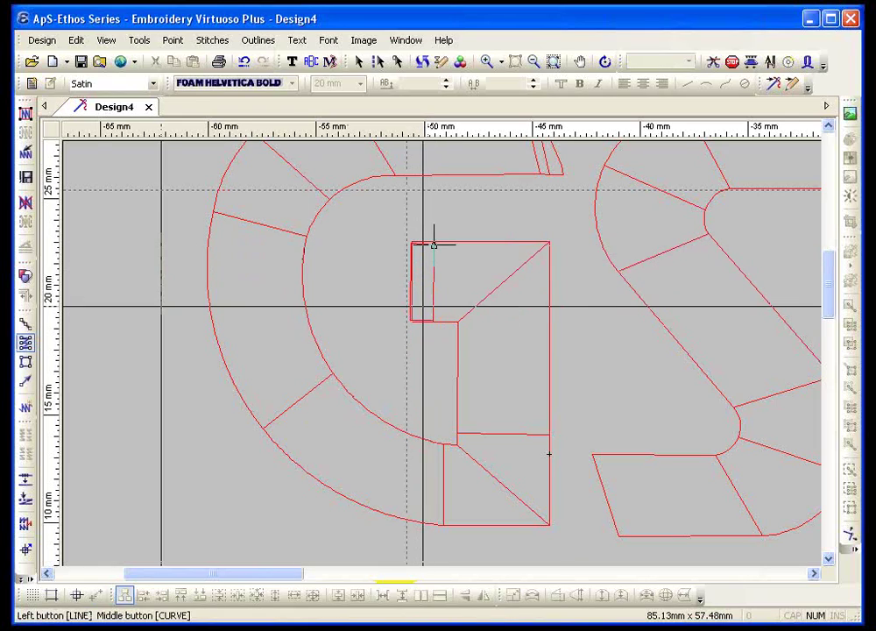
Digitise a running-stitch path from the inner bar's satin block through the body of the G to its upper arm's tip
{"action": "left_click", "coordinate": [27, 324]}
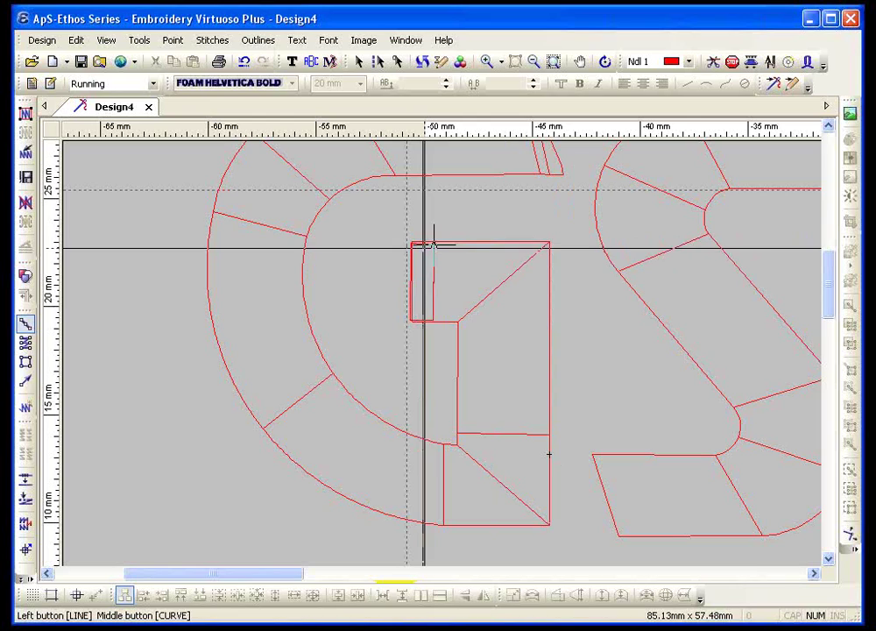
{"action": "left_click", "coordinate": [427, 247]}
{"action": "left_click", "coordinate": [479, 276]}
{"action": "left_click", "coordinate": [507, 326]}
{"action": "left_click", "coordinate": [493, 460]}
{"action": "left_click", "coordinate": [446, 487]}
{"action": "left_click", "coordinate": [342, 447]}
{"action": "left_click", "coordinate": [266, 352]}
{"action": "left_click", "coordinate": [274, 193]}
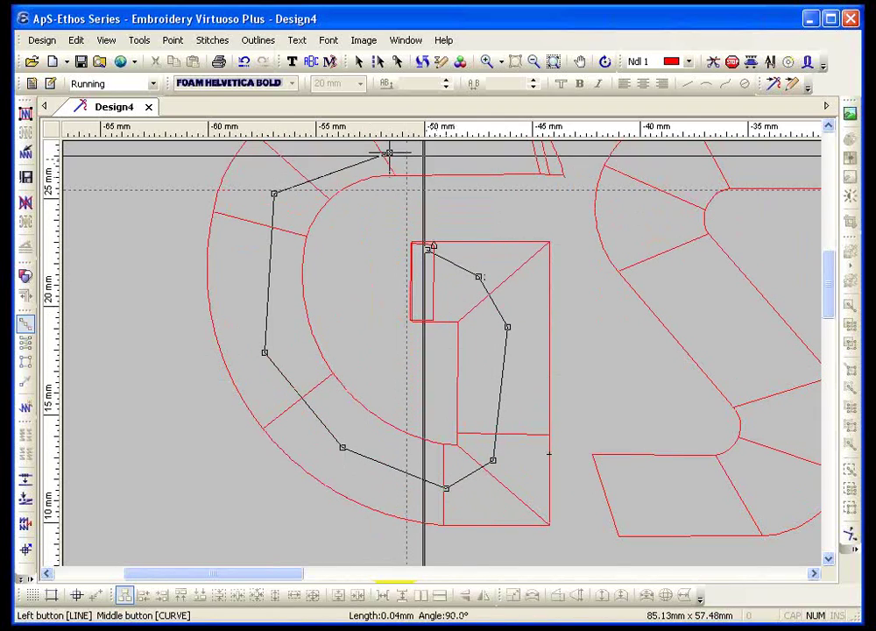
{"action": "left_click", "coordinate": [387, 152]}
{"action": "left_click", "coordinate": [543, 284]}
{"action": "key", "text": "Return"}
{"action": "key", "text": "Escape"}
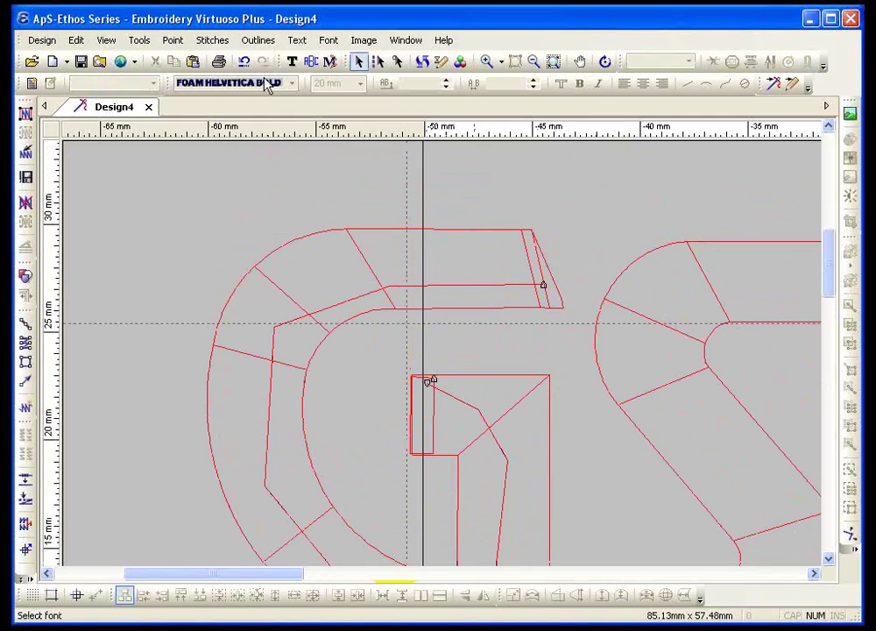
Move the upper end point of the G's upper arm up to the top edge to square off the tip
{"action": "left_click", "coordinate": [396, 61]}
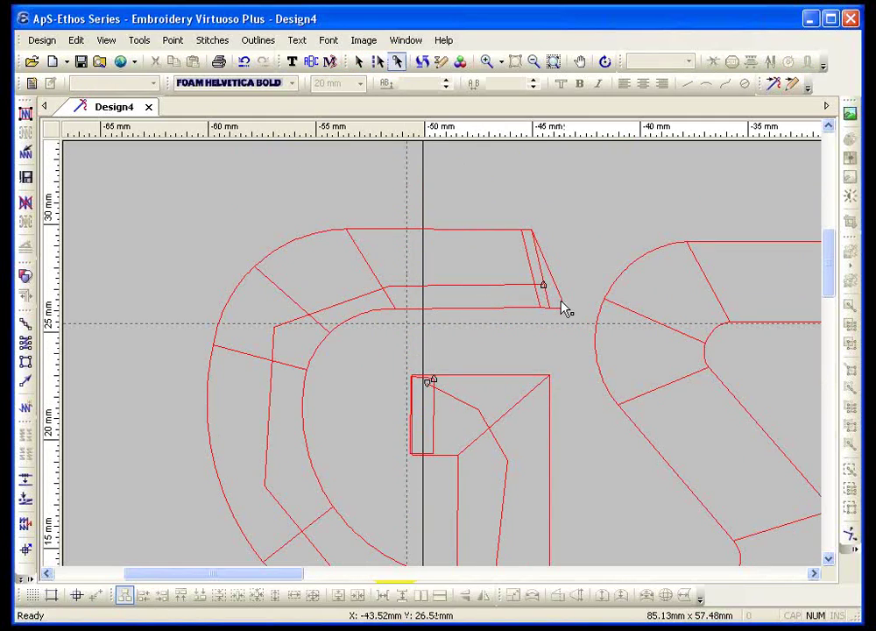
{"action": "left_click", "coordinate": [564, 305]}
{"action": "left_click_drag", "start_coordinate": [564, 305], "coordinate": [556, 229]}
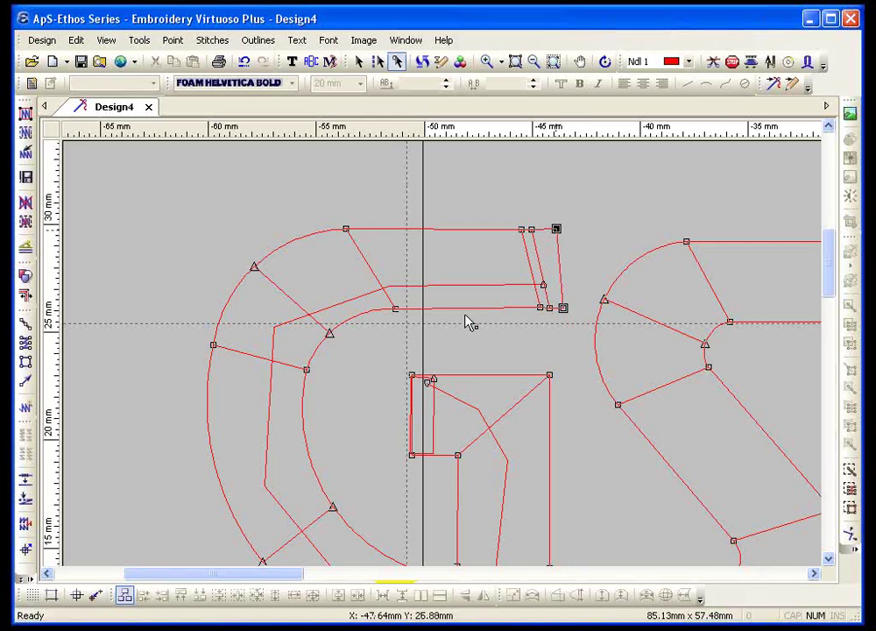
Digitise a narrow satin block about 1.2 mm wide over the tip of the G's upper arm, spanning the arm's full height
{"action": "left_click", "coordinate": [25, 342]}
{"action": "left_click", "coordinate": [539, 306]}
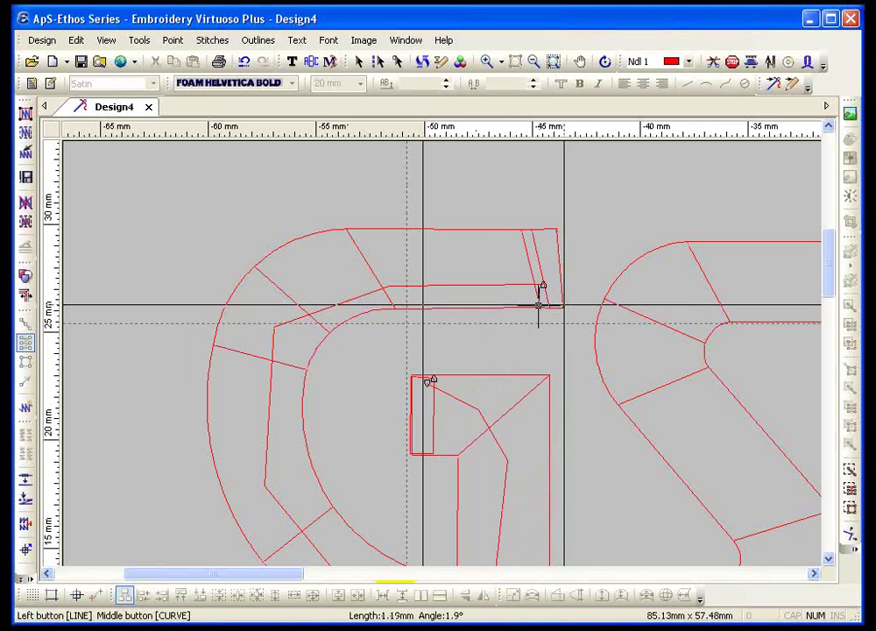
{"action": "left_click", "coordinate": [565, 305]}
{"action": "left_click", "coordinate": [528, 232]}
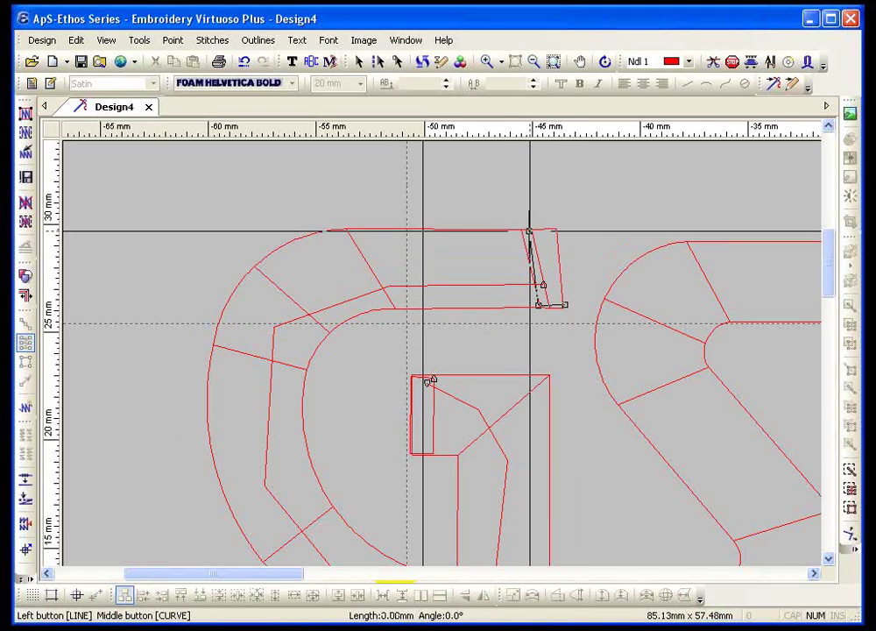
{"action": "left_click", "coordinate": [560, 231]}
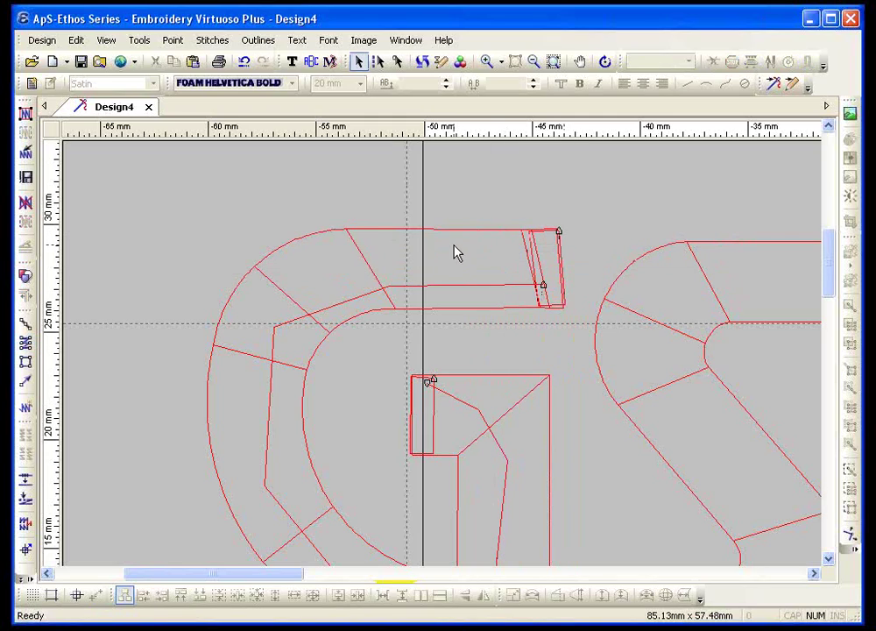
Break the GS USA lettering apart into separate letter objects
{"action": "left_click", "coordinate": [504, 239]}
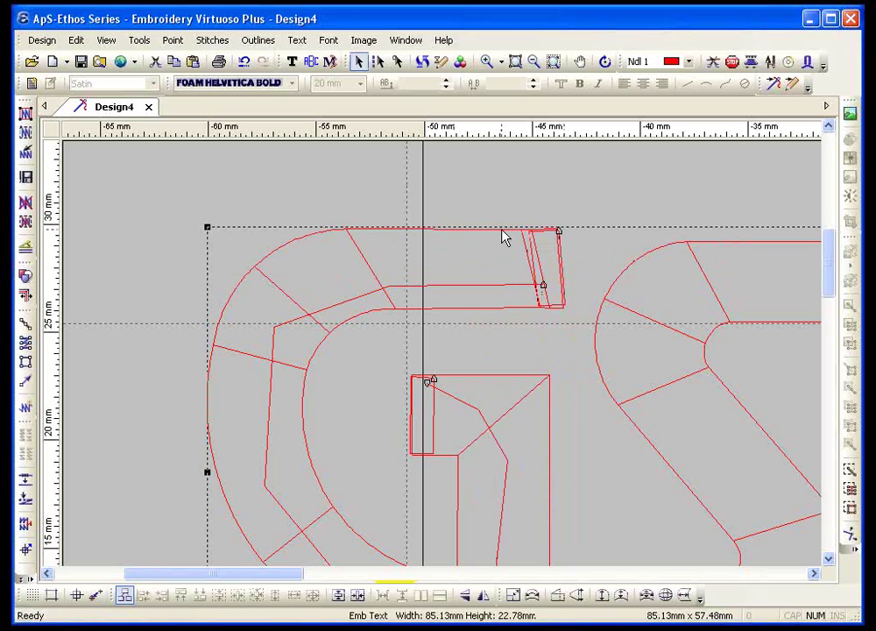
{"action": "left_click", "coordinate": [297, 42]}
{"action": "left_click", "coordinate": [315, 374]}
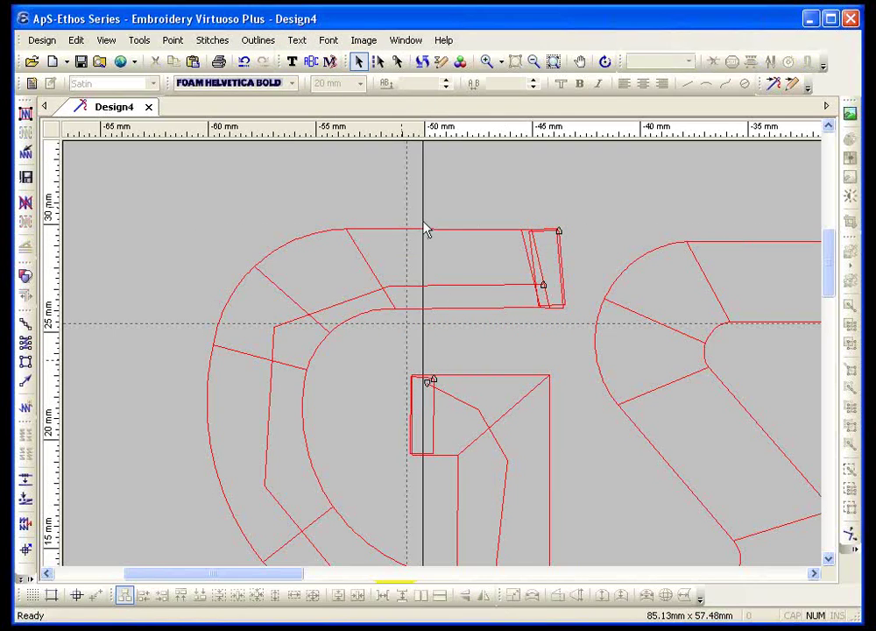
Reorder the G to stitch after the satin end block on its upper arm, and generate the design's stitches
{"action": "left_click", "coordinate": [536, 259]}
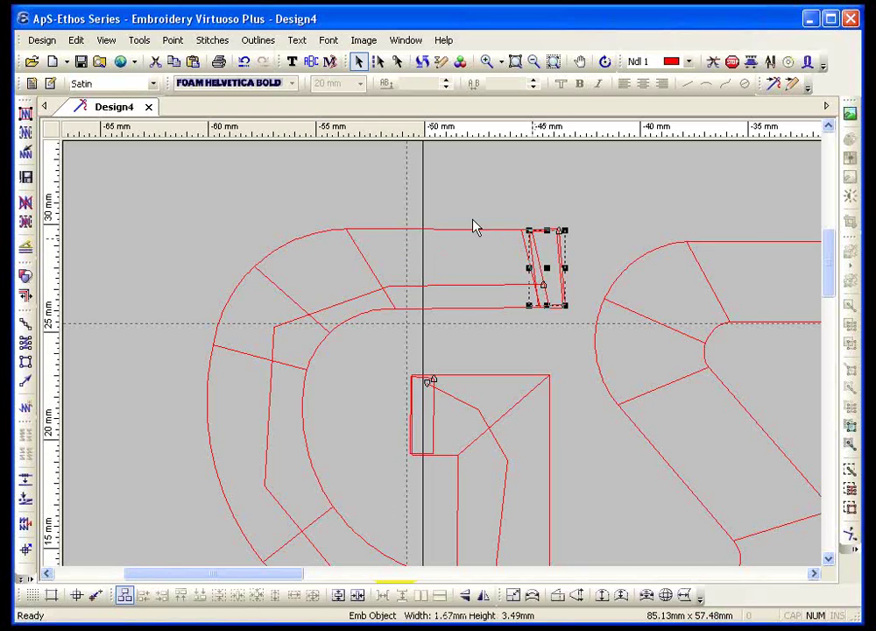
{"action": "left_click", "coordinate": [456, 239], "text": "ctrl"}
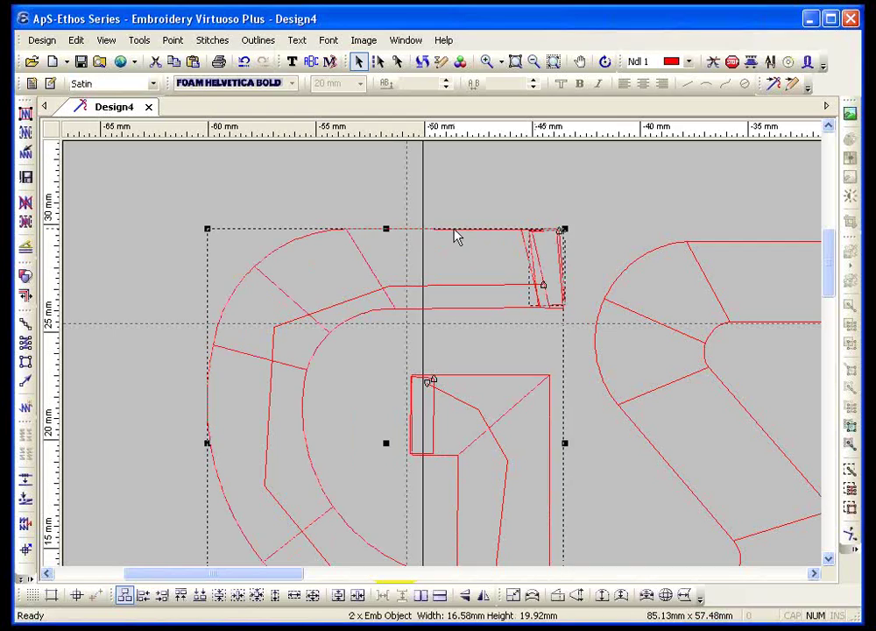
{"action": "left_click", "coordinate": [77, 40]}
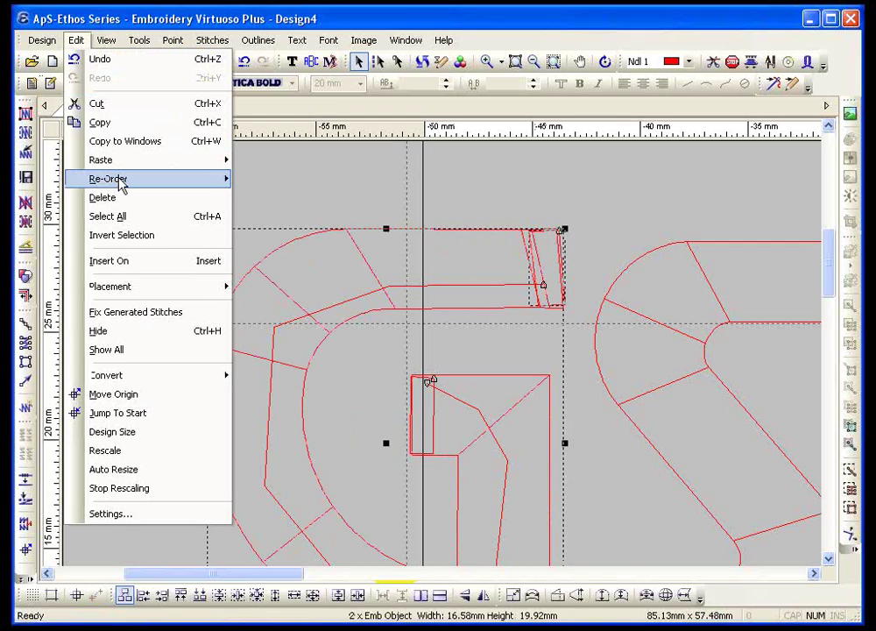
{"action": "left_click", "coordinate": [320, 237]}
{"action": "left_click", "coordinate": [371, 207]}
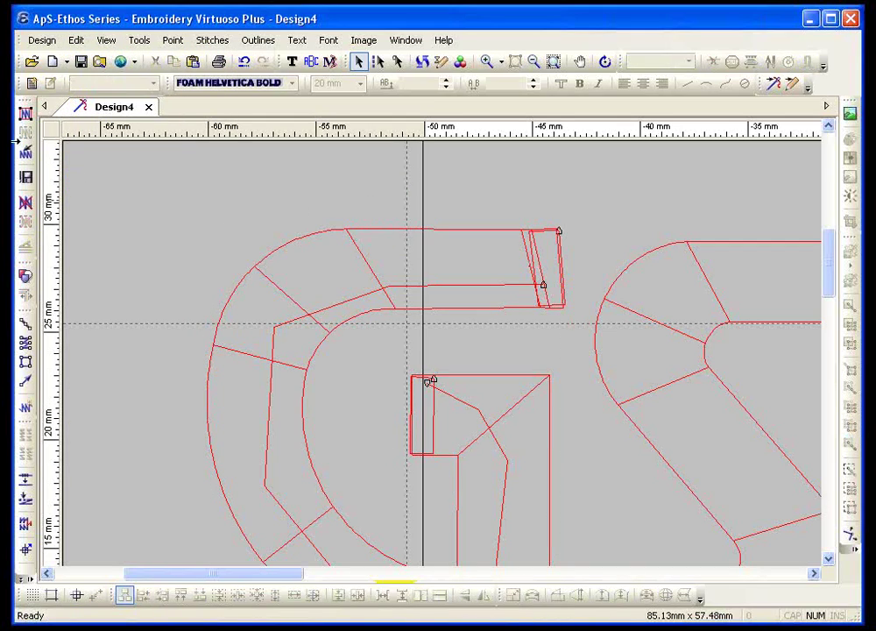
{"action": "left_click", "coordinate": [26, 114]}
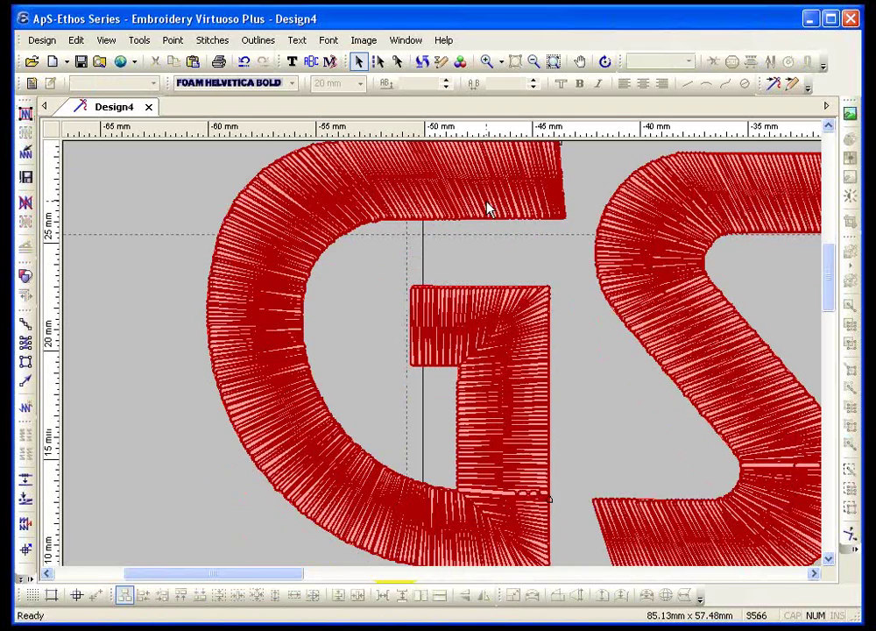
Play the design in Slow Redraw at varying speeds to check how the G's end blocks, connecting run and body stitch out
{"action": "left_click", "coordinate": [533, 61]}
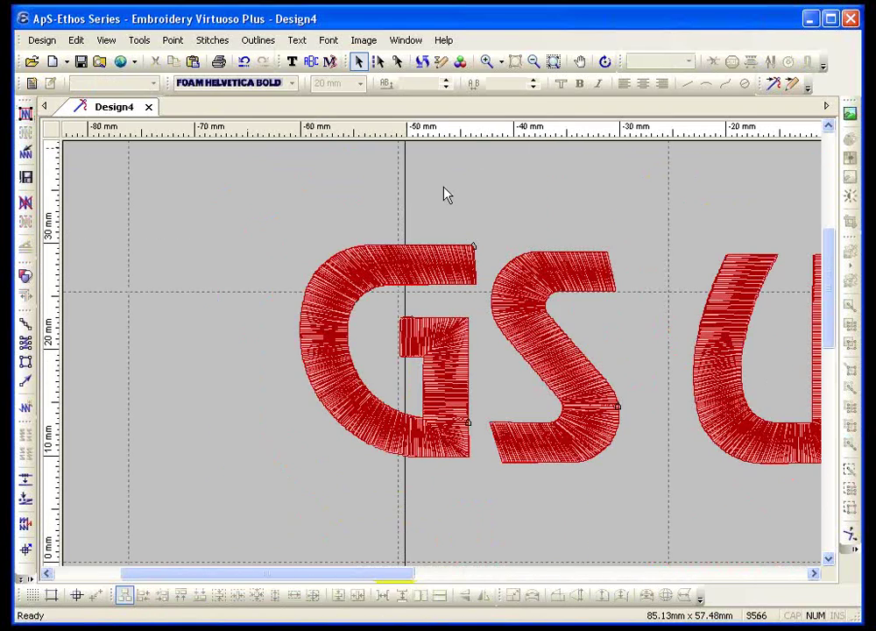
{"action": "left_click", "coordinate": [441, 62]}
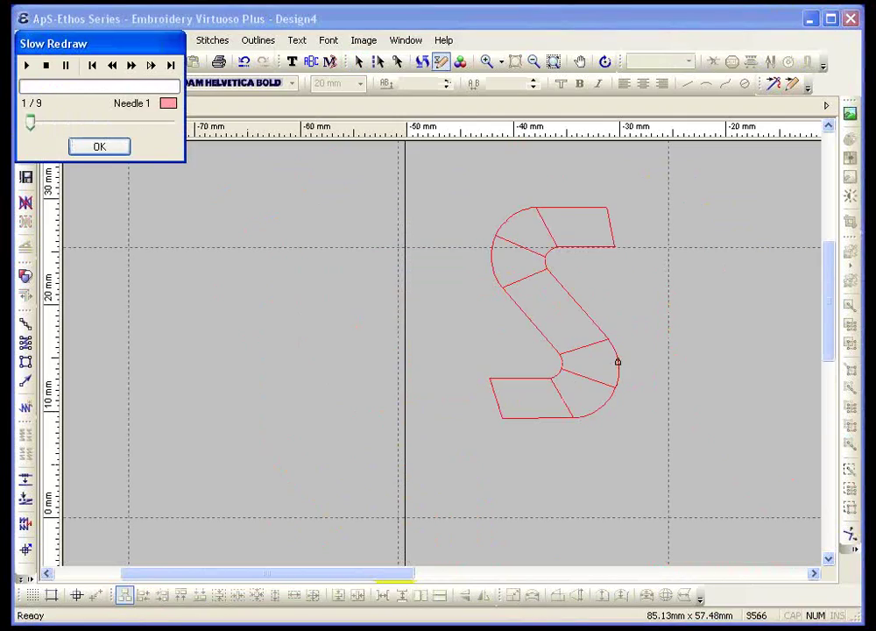
{"action": "left_click", "coordinate": [26, 64]}
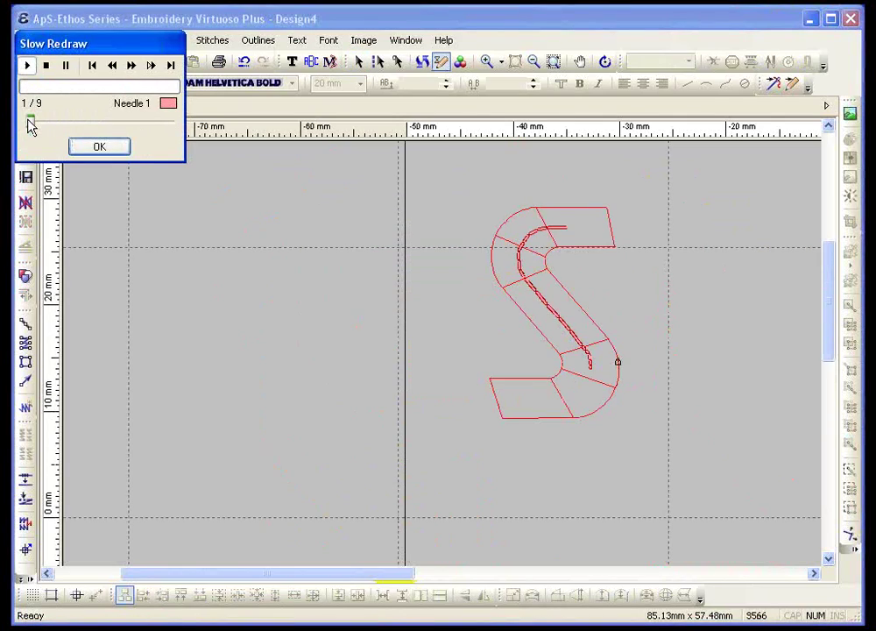
{"action": "mouse_move", "coordinate": [33, 122]}
{"action": "left_mouse_down"}
{"action": "mouse_move", "coordinate": [64, 123]}
{"action": "mouse_move", "coordinate": [31, 120]}
{"action": "mouse_move", "coordinate": [54, 122]}
{"action": "left_mouse_up"}
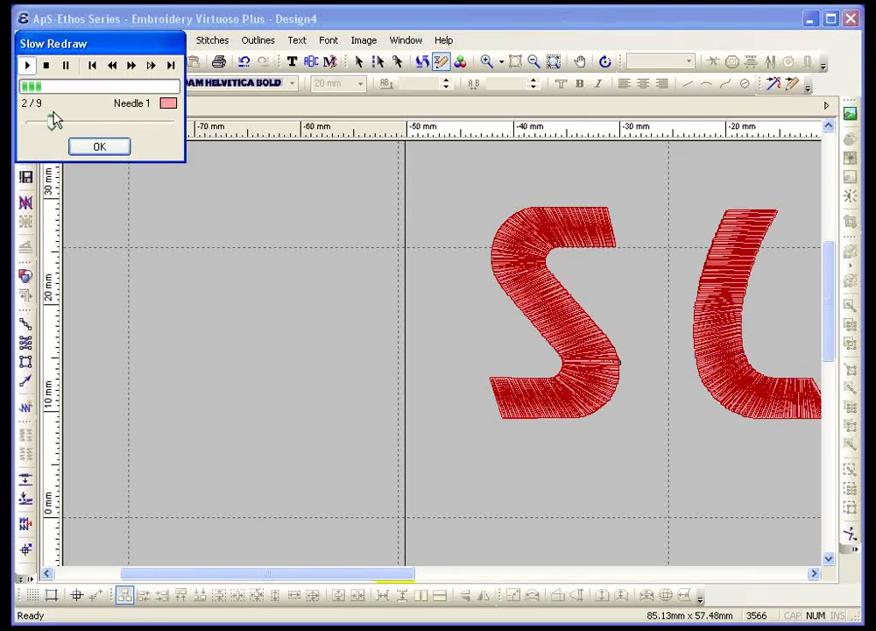
{"action": "left_click_drag", "start_coordinate": [52, 127], "coordinate": [32, 121]}
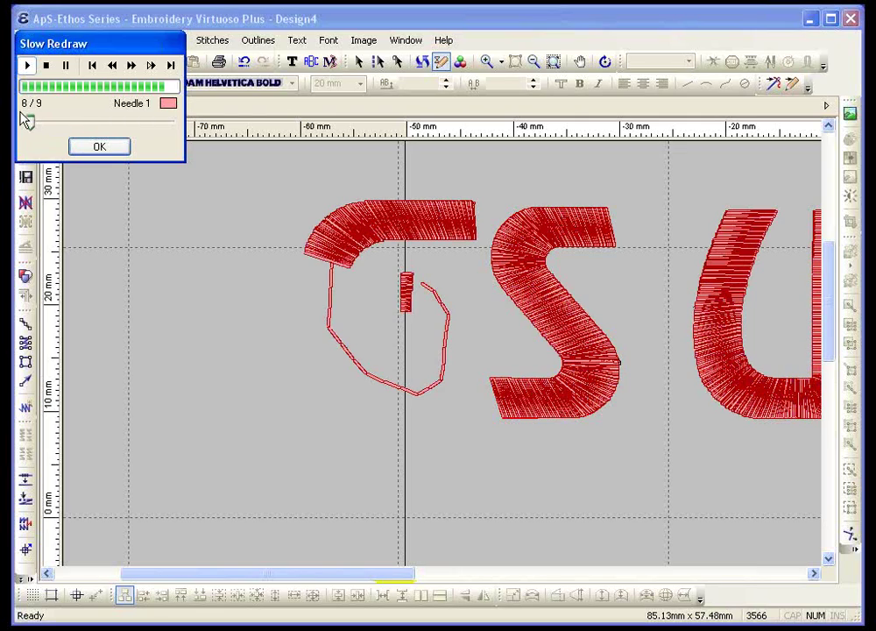
{"action": "left_click", "coordinate": [112, 66]}
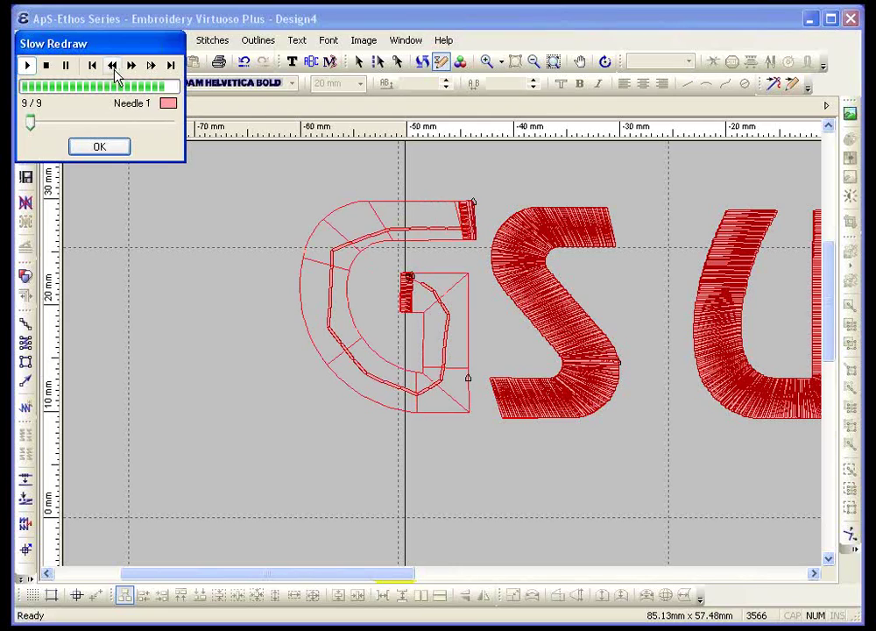
{"action": "left_click", "coordinate": [67, 67]}
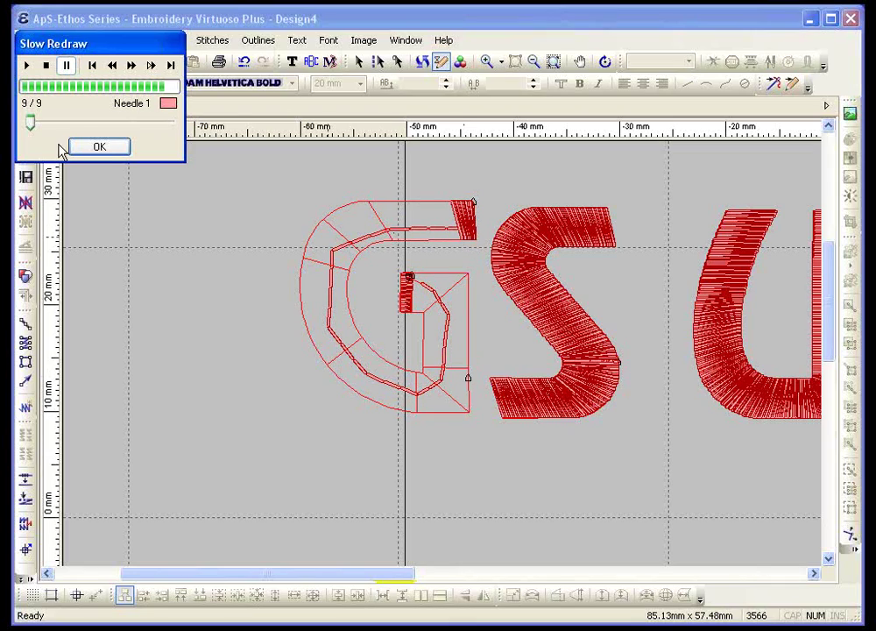
{"action": "left_click", "coordinate": [28, 65]}
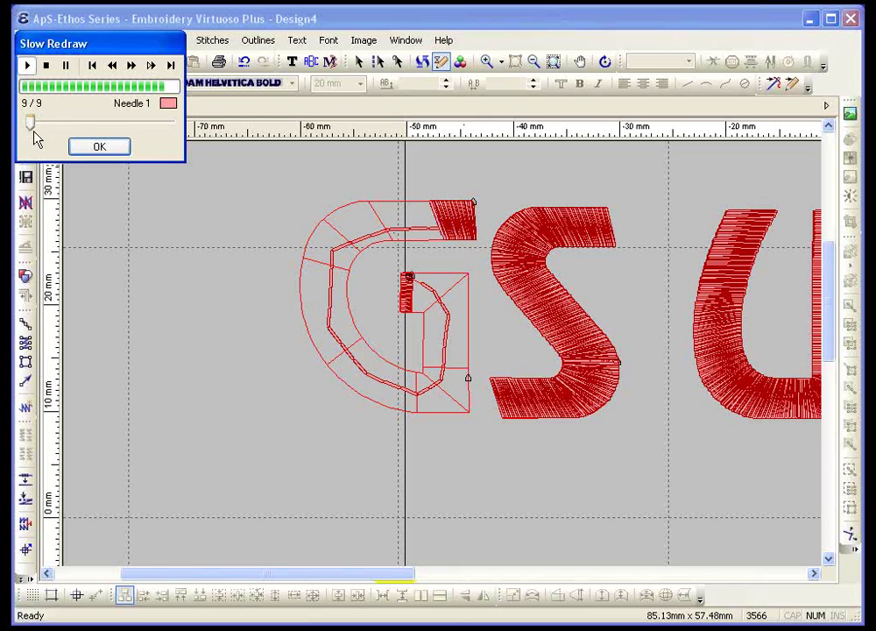
{"action": "left_click_drag", "start_coordinate": [32, 125], "coordinate": [65, 128]}
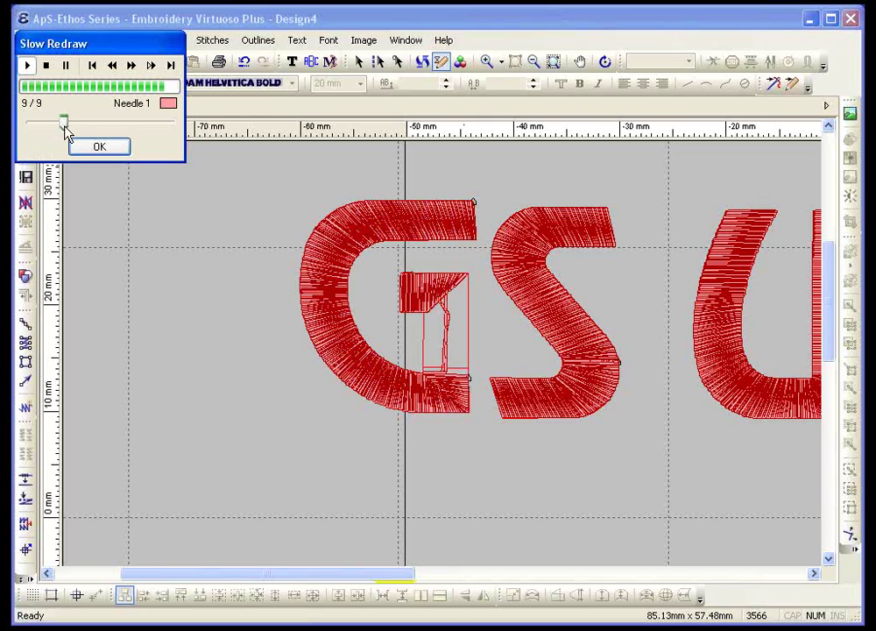
{"action": "left_click", "coordinate": [103, 149]}
Examine the satin end blocks on the G's inner bar and upper arm up close, along with the other letters' ends
{"action": "left_click", "coordinate": [486, 62]}
{"action": "left_click_drag", "start_coordinate": [387, 262], "coordinate": [441, 323]}
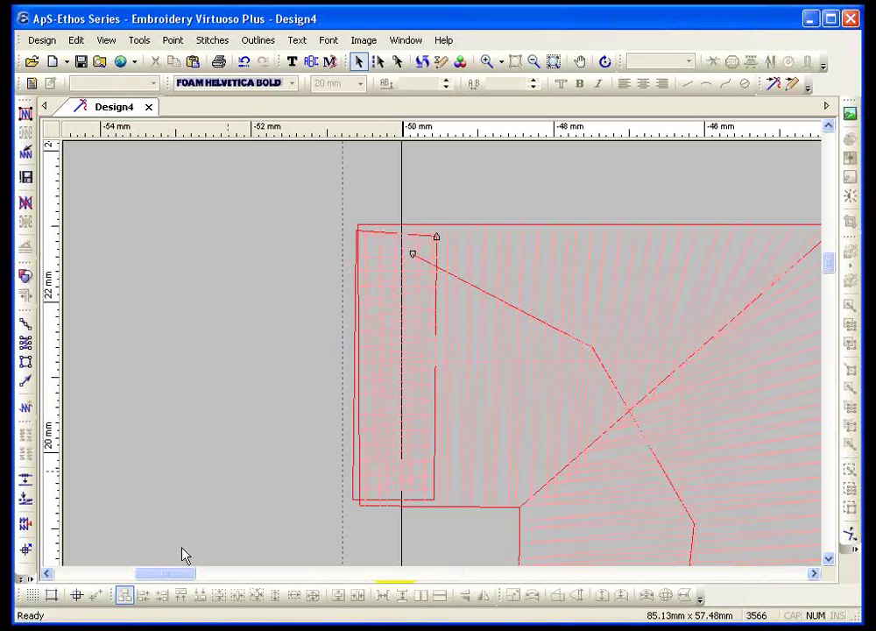
{"action": "scroll", "coordinate": [442, 432], "scroll_direction": "up", "scroll_amount": 5}
{"action": "scroll", "coordinate": [444, 432], "scroll_direction": "up", "scroll_amount": 1}
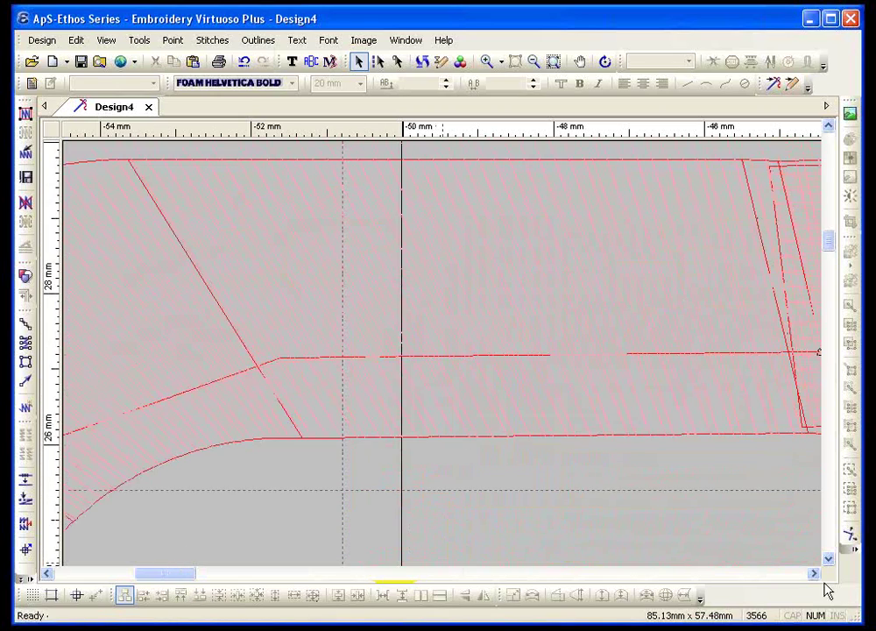
{"action": "left_click", "coordinate": [814, 573]}
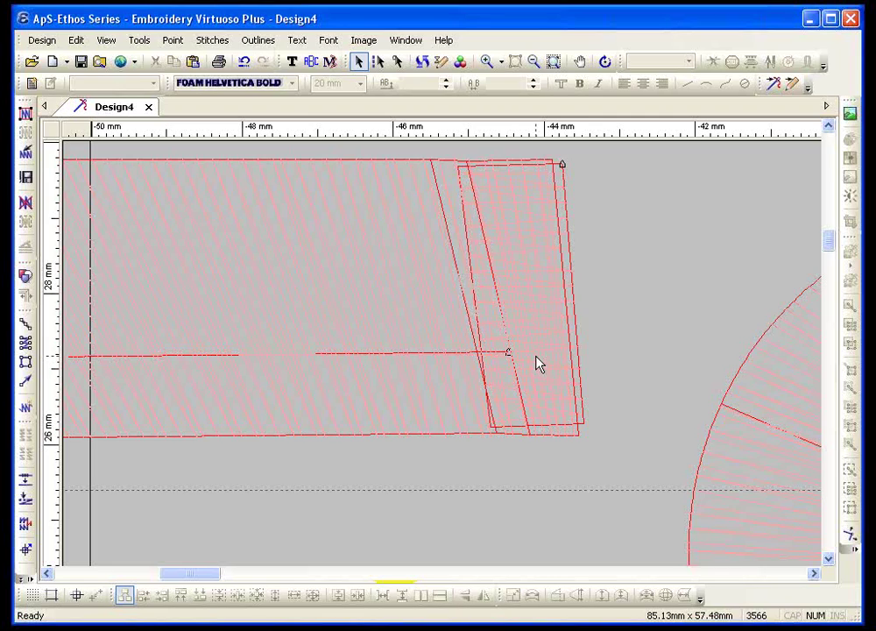
{"action": "left_click", "coordinate": [533, 67]}
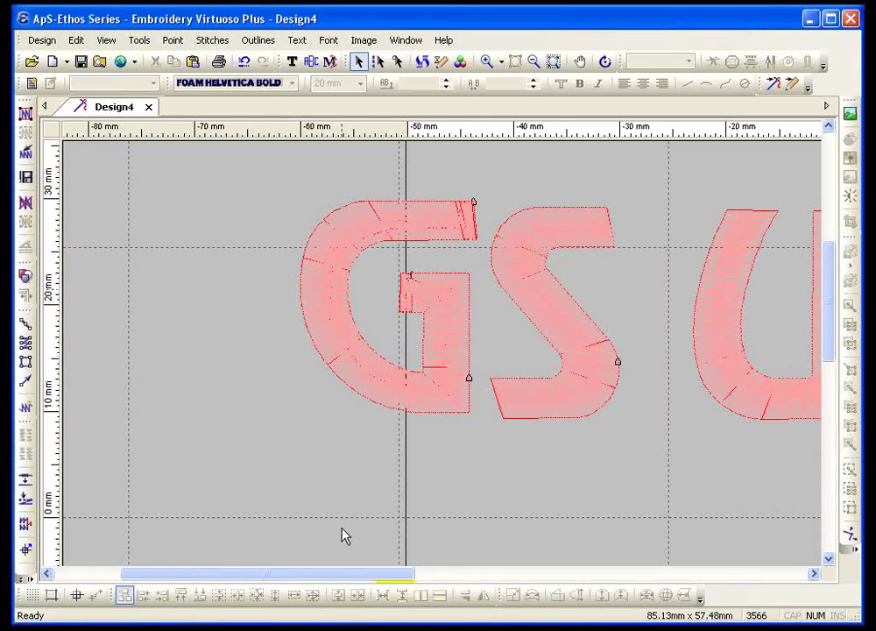
{"action": "left_click_drag", "start_coordinate": [352, 583], "coordinate": [426, 582]}
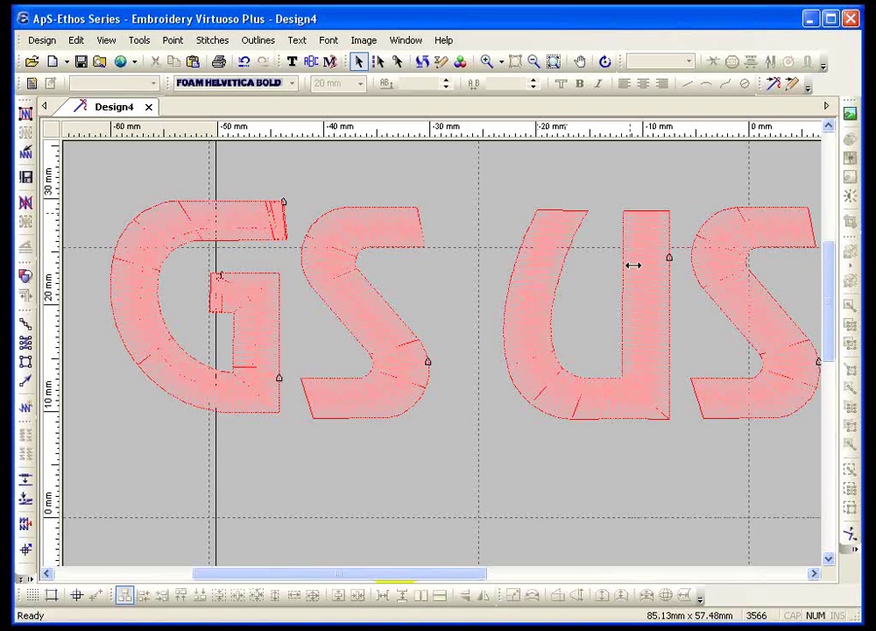
{"action": "left_click_drag", "start_coordinate": [441, 576], "coordinate": [538, 577]}
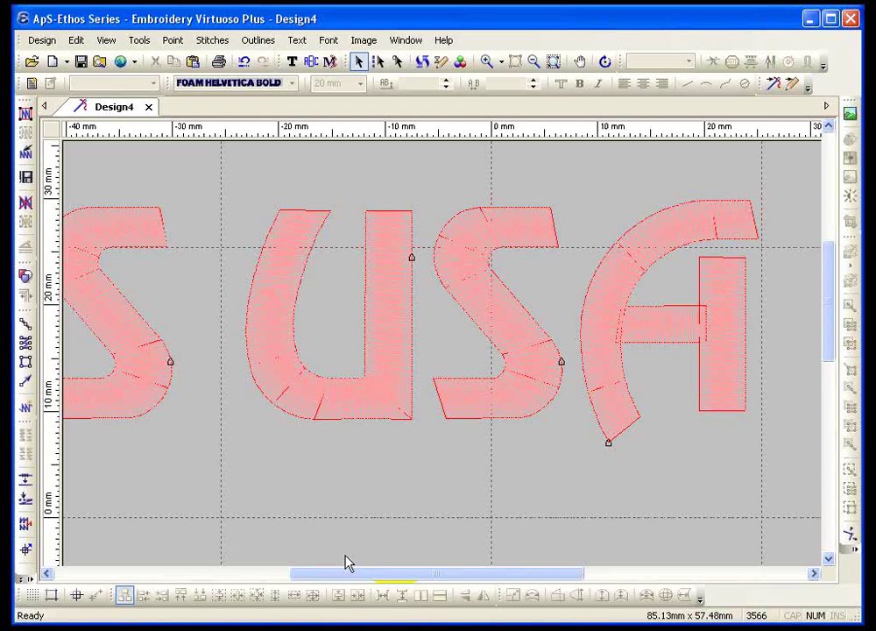
{"action": "left_click_drag", "start_coordinate": [346, 565], "coordinate": [332, 564]}
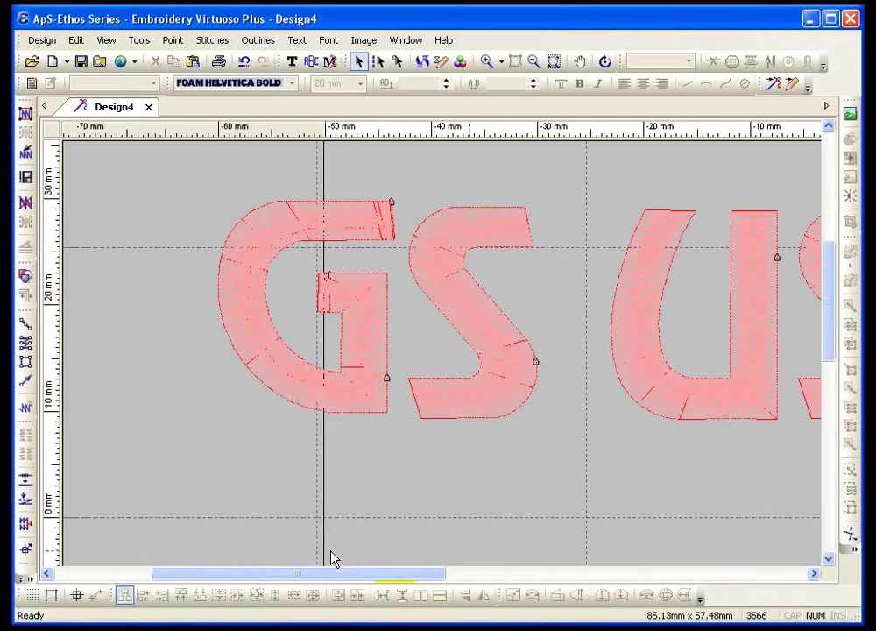
Add a satin border around the G with a width of 3 mm and colour 3, and generate its stitches
{"action": "left_click", "coordinate": [297, 207]}
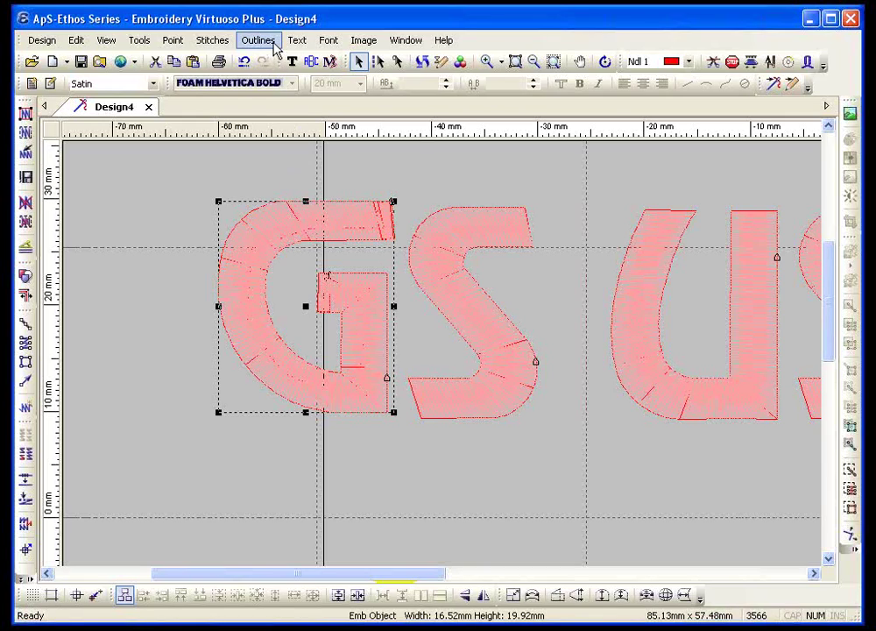
{"action": "left_click", "coordinate": [257, 40]}
{"action": "mouse_move", "coordinate": [301, 246]}
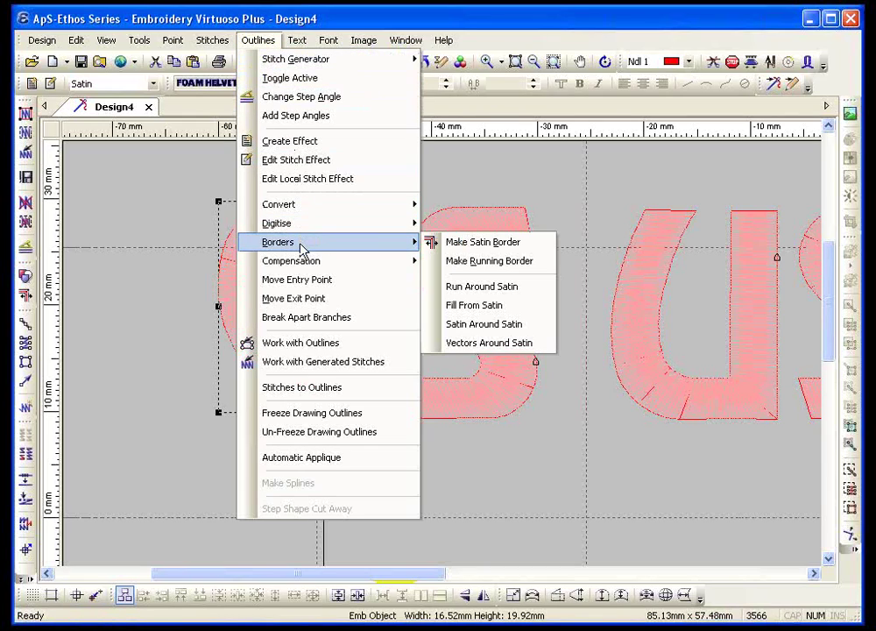
{"action": "left_click", "coordinate": [499, 326]}
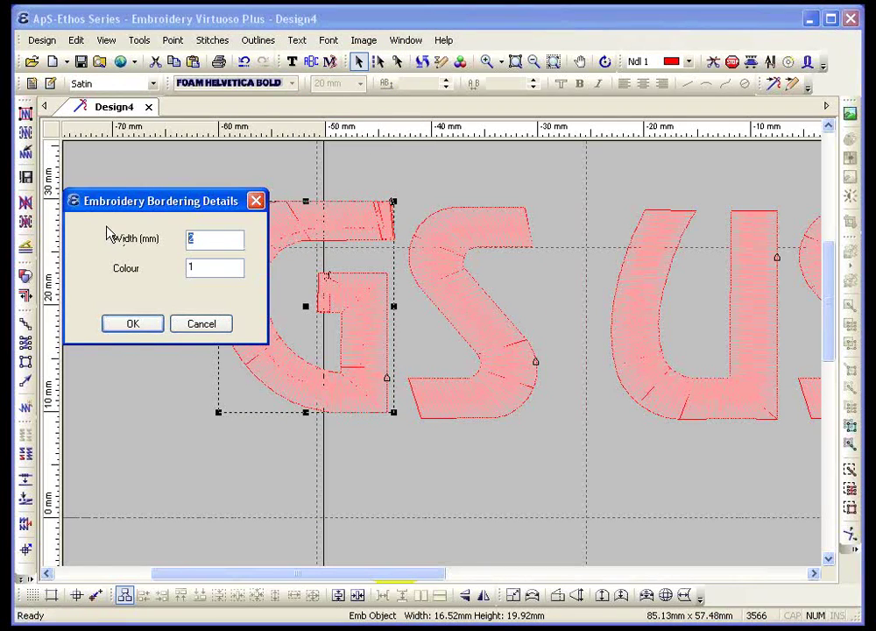
{"action": "type", "text": "3"}
{"action": "key", "text": "Tab"}
{"action": "type", "text": "3"}
{"action": "left_click", "coordinate": [133, 324]}
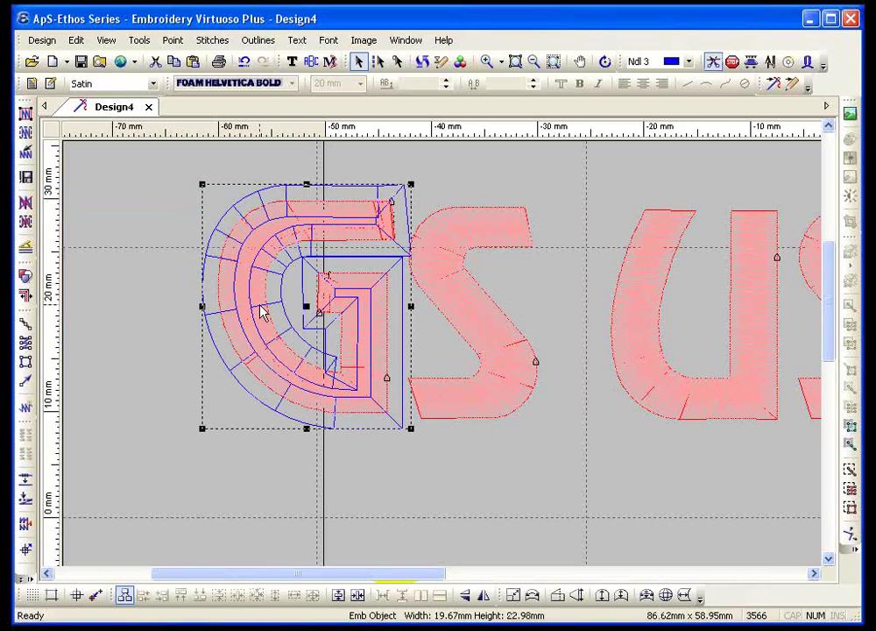
{"action": "left_click", "coordinate": [25, 112]}
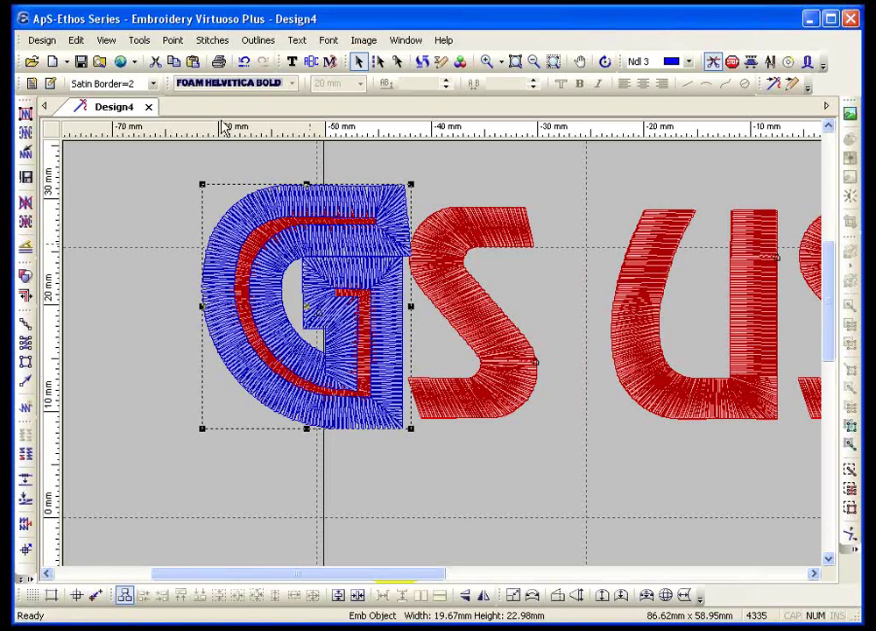
Reorder the G's blue border to the start of the design using the Snap Shot view, and regenerate the stitches
{"action": "left_click", "coordinate": [113, 40]}
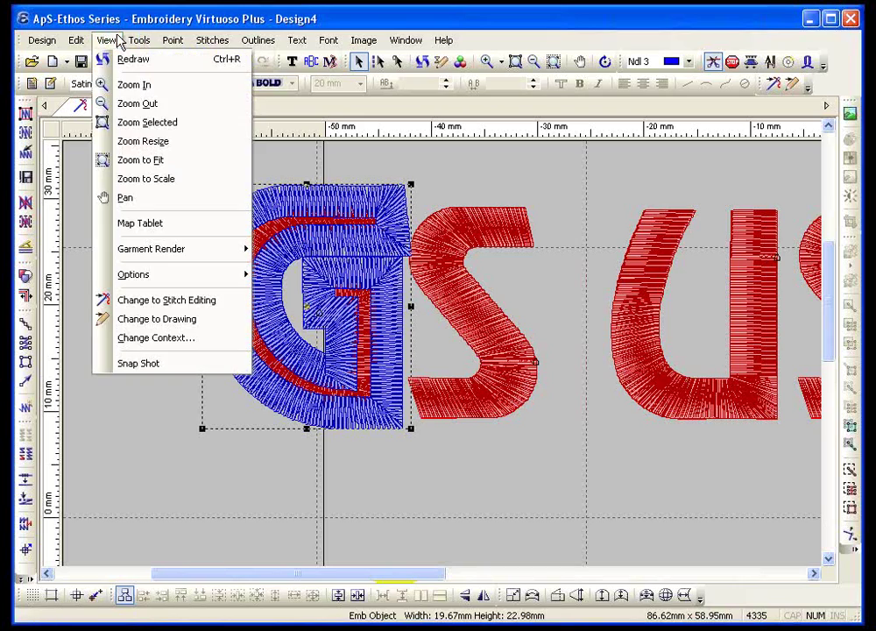
{"action": "left_click", "coordinate": [140, 363]}
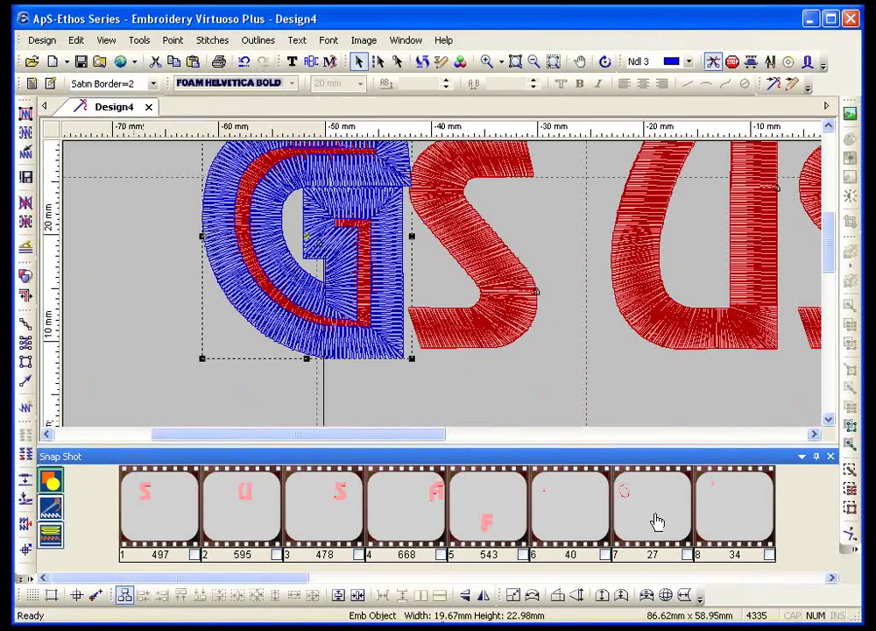
{"action": "left_click_drag", "start_coordinate": [83, 578], "coordinate": [613, 578]}
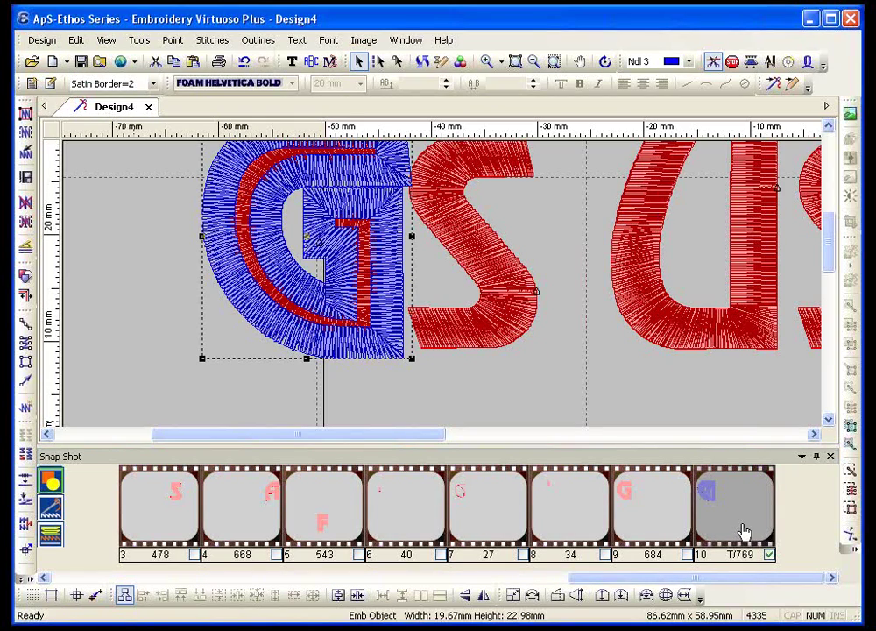
{"action": "right_click", "coordinate": [742, 531]}
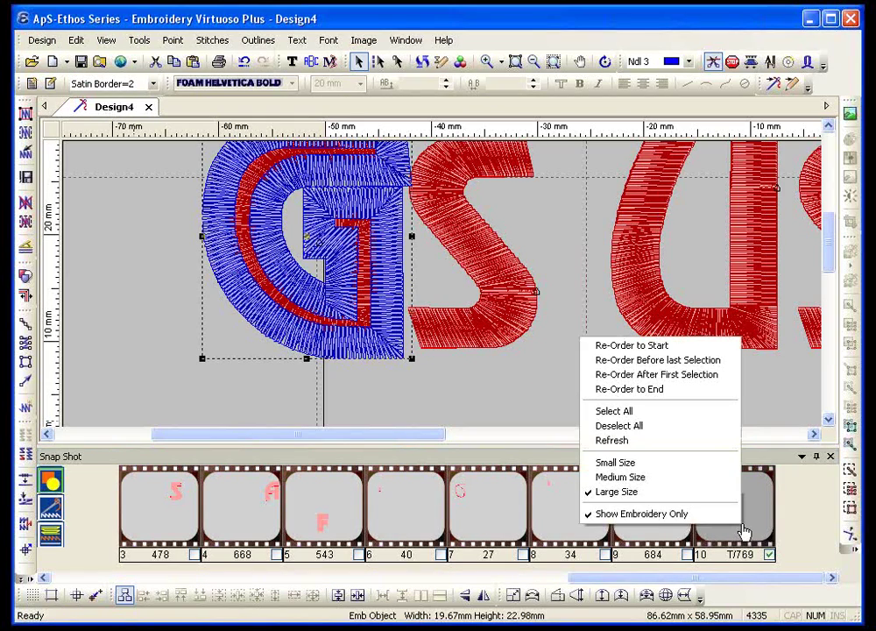
{"action": "left_click", "coordinate": [665, 347]}
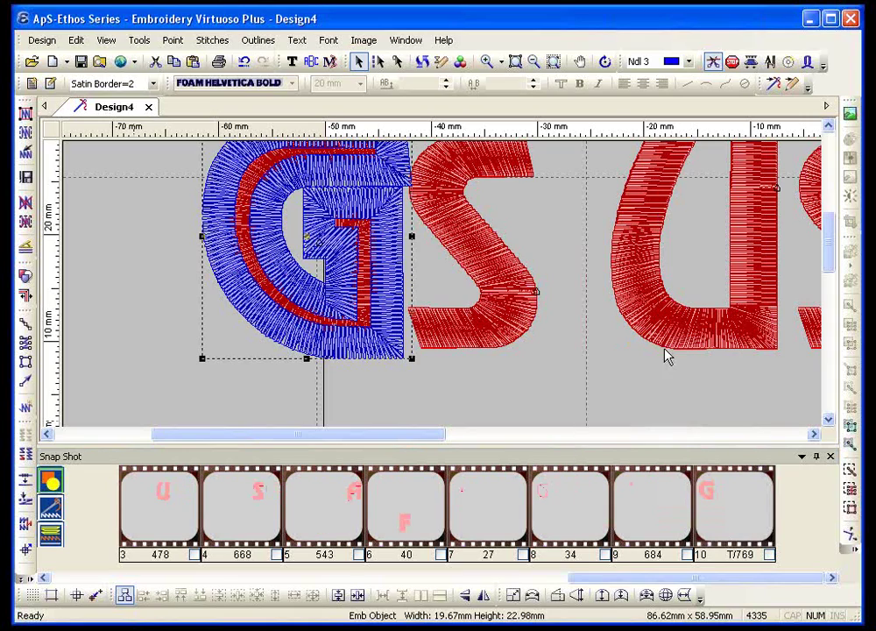
{"action": "left_click", "coordinate": [25, 113]}
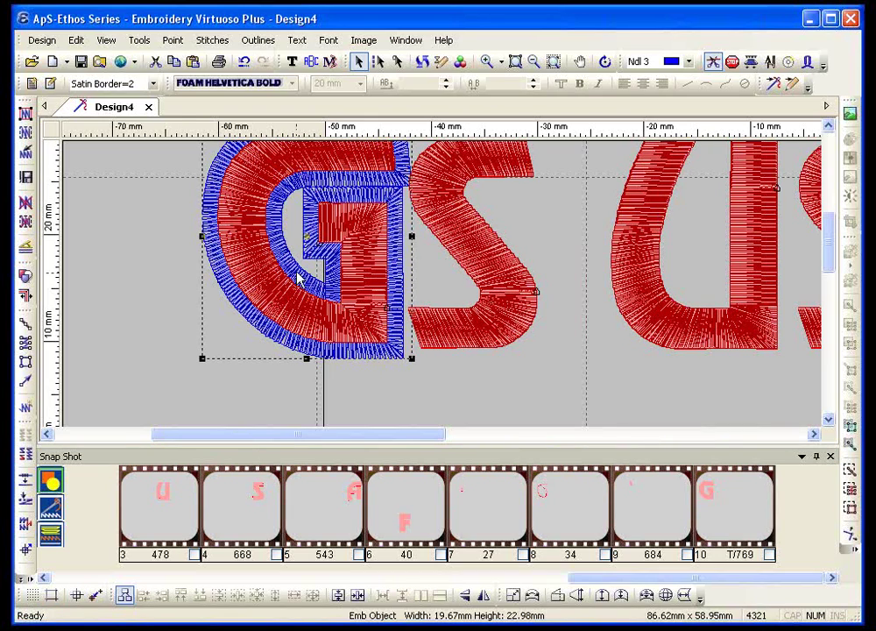
{"action": "scroll", "coordinate": [290, 294], "scroll_direction": "up", "scroll_amount": 1}
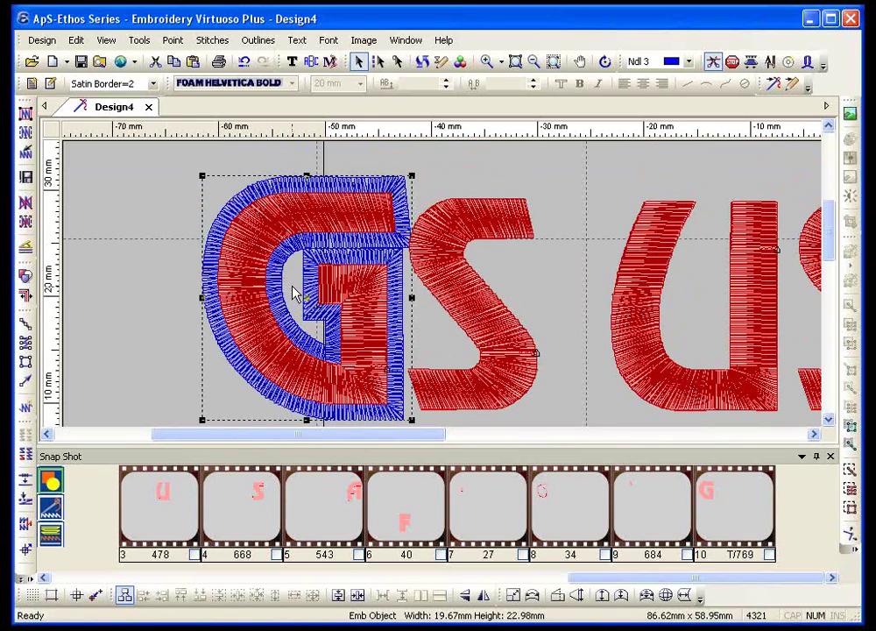
Clear the generated stitches from the whole design so only the outlines of the letters and border show
{"action": "left_click", "coordinate": [296, 169]}
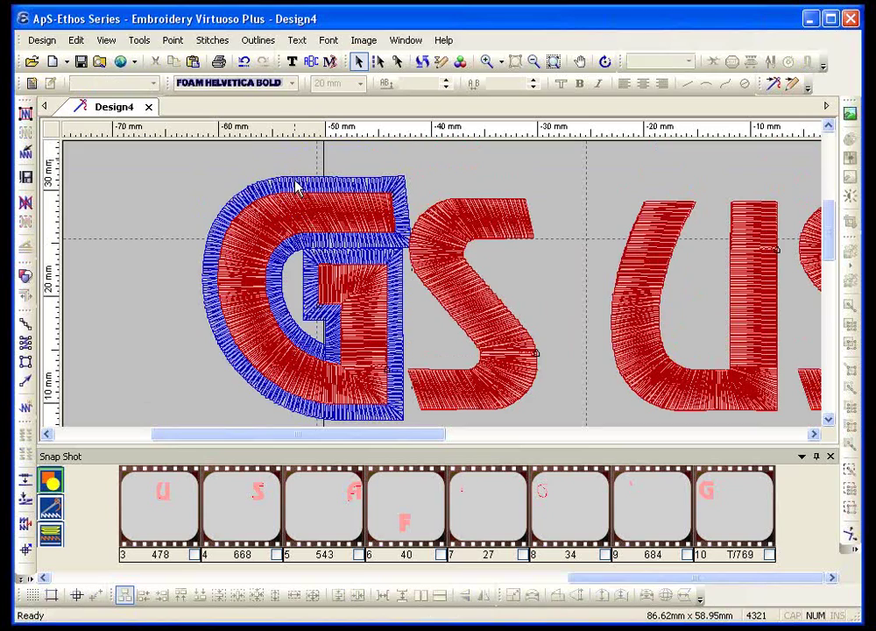
{"action": "left_click", "coordinate": [298, 184]}
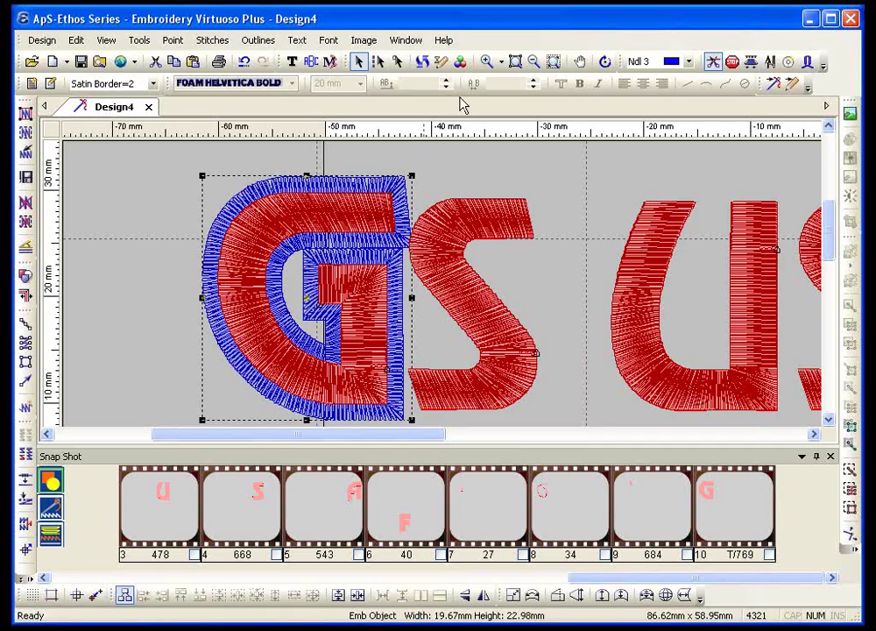
{"action": "left_click", "coordinate": [486, 61]}
{"action": "left_click_drag", "start_coordinate": [230, 201], "coordinate": [350, 339]}
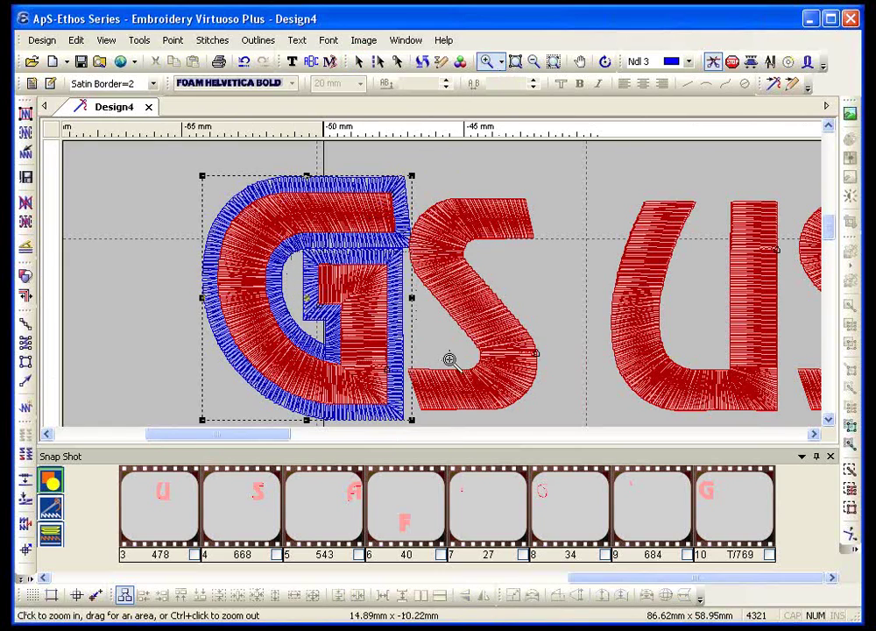
{"action": "left_click", "coordinate": [26, 245]}
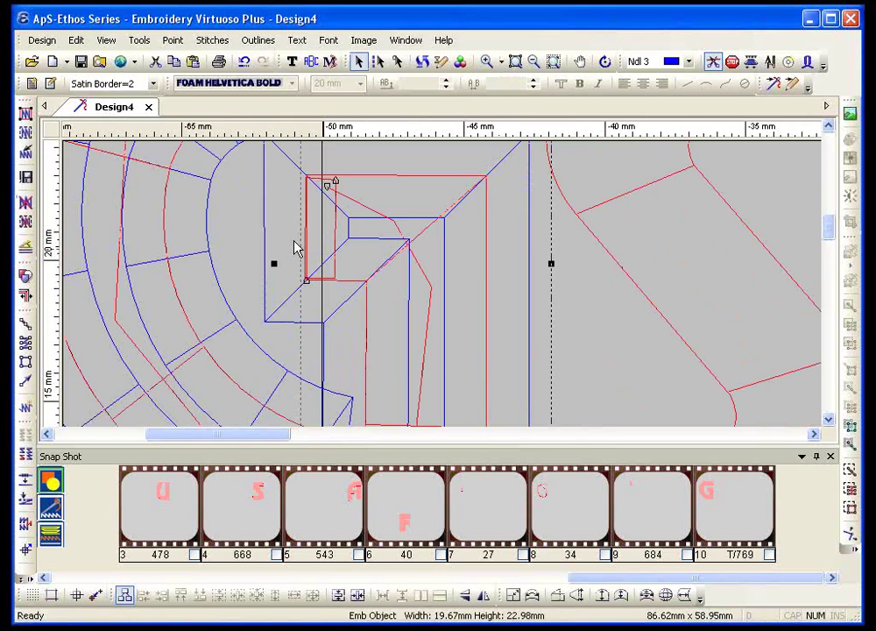
Examine the outlines of the G's end blocks, connecting run and body, and the open ends of the other letters
{"action": "left_click", "coordinate": [334, 221]}
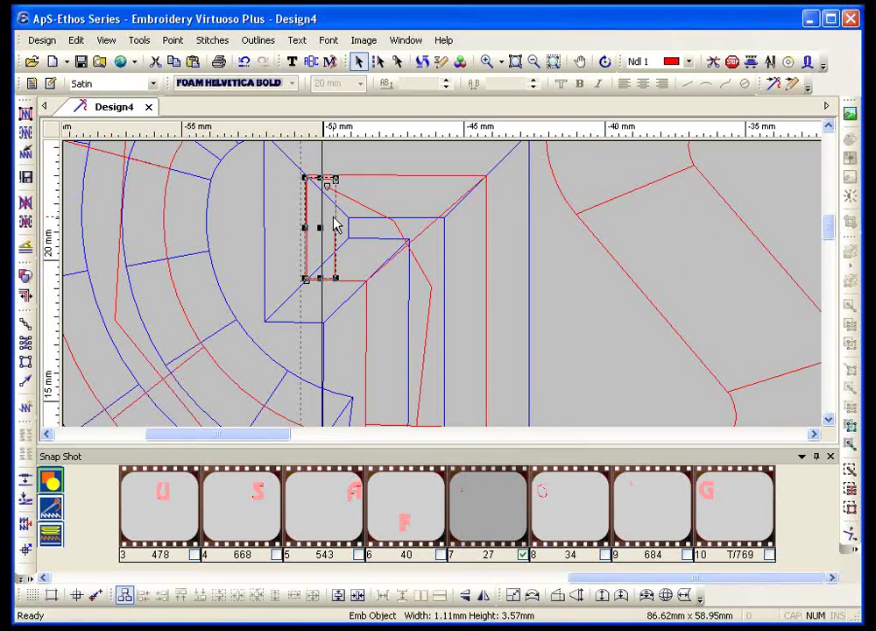
{"action": "left_click", "coordinate": [375, 219]}
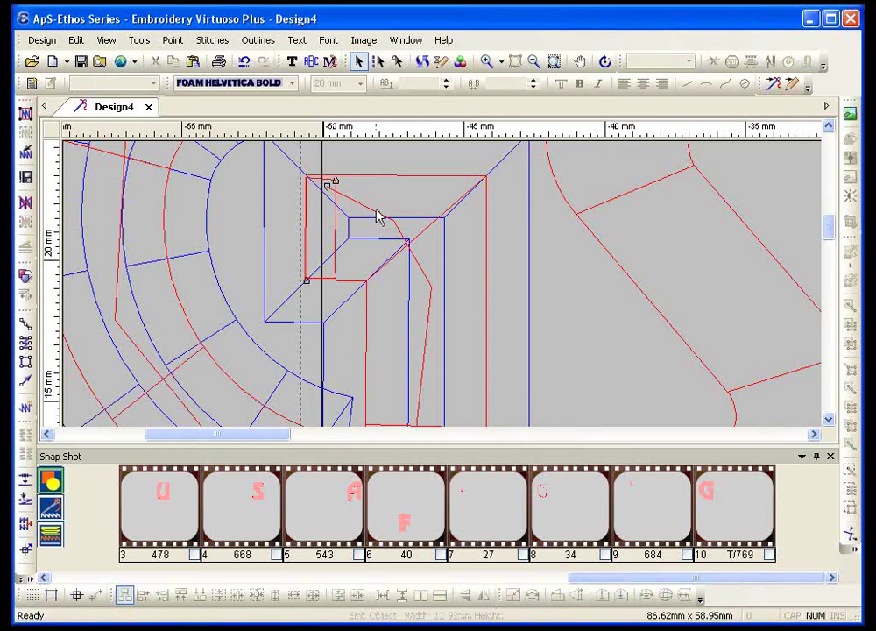
{"action": "left_click", "coordinate": [419, 283]}
{"action": "scroll", "coordinate": [419, 283], "scroll_direction": "up", "scroll_amount": 5}
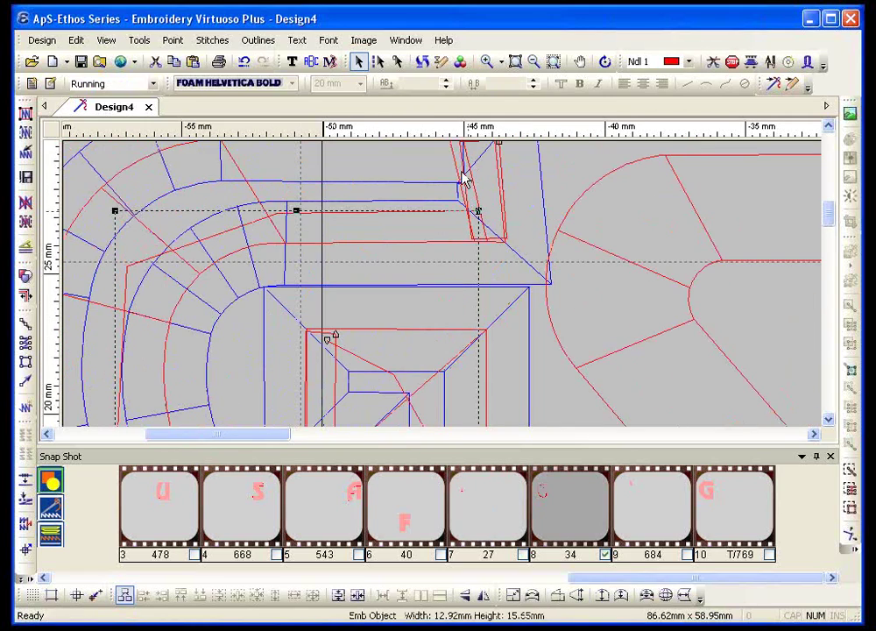
{"action": "scroll", "coordinate": [451, 197], "scroll_direction": "up", "scroll_amount": 1}
{"action": "scroll", "coordinate": [451, 203], "scroll_direction": "up", "scroll_amount": 2}
{"action": "left_click", "coordinate": [464, 261]}
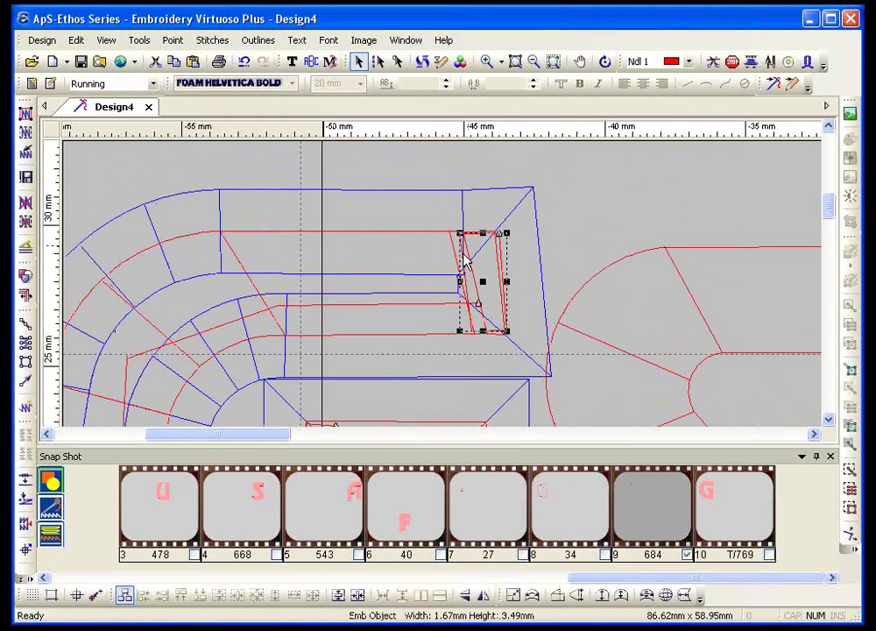
{"action": "left_click", "coordinate": [411, 235]}
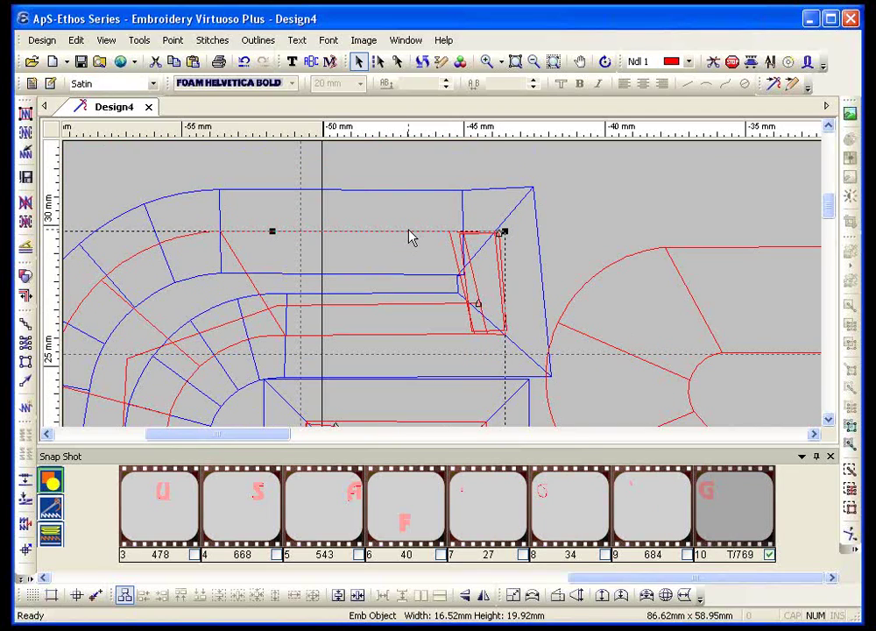
{"action": "left_click_drag", "start_coordinate": [254, 435], "coordinate": [350, 327]}
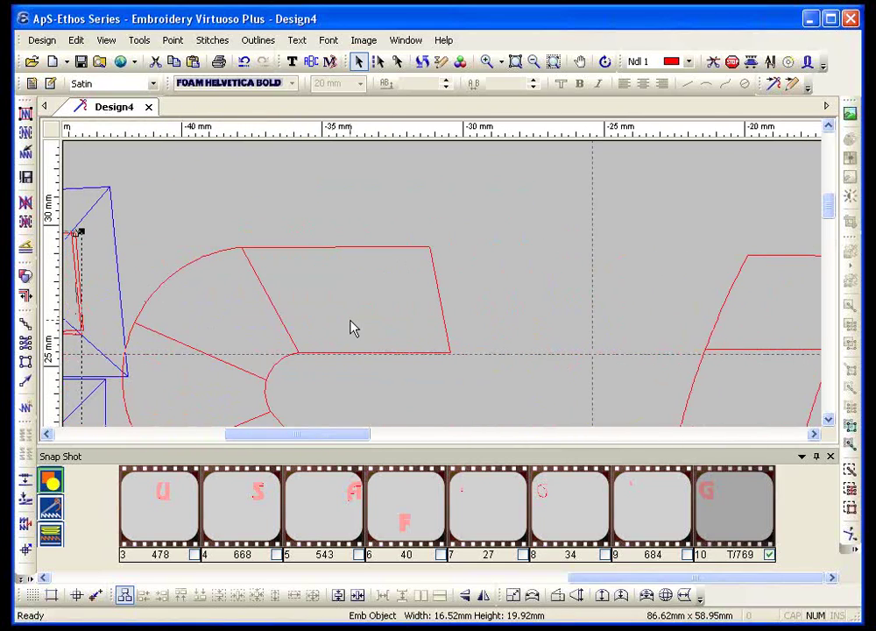
{"action": "left_click_drag", "start_coordinate": [367, 435], "coordinate": [454, 451]}
{"action": "left_click", "coordinate": [379, 327]}
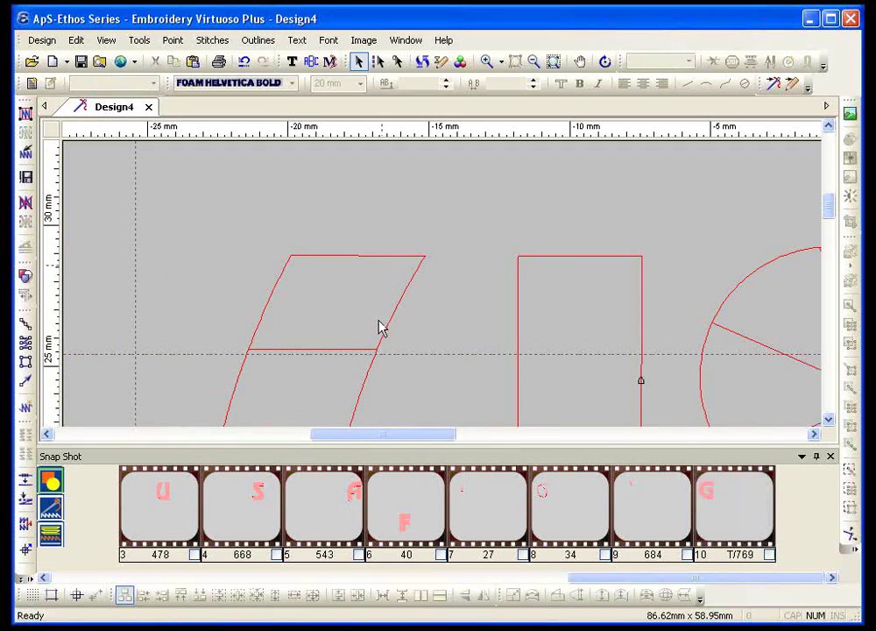
{"action": "left_click_drag", "start_coordinate": [401, 434], "coordinate": [537, 458]}
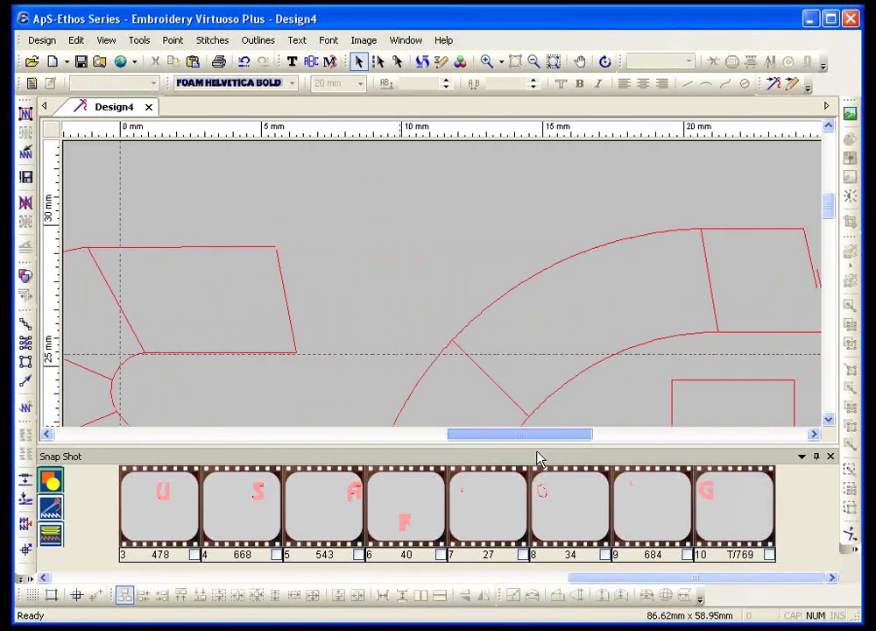
{"action": "left_click", "coordinate": [531, 63]}
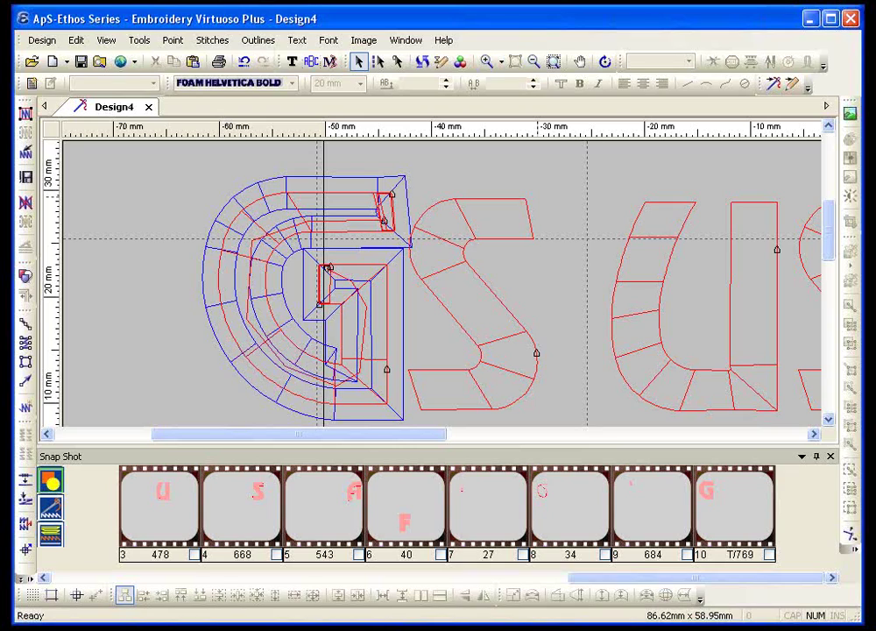
Draw a circle about 9.4 mm in diameter to the left of the G
{"action": "left_click", "coordinate": [25, 361]}
{"action": "left_click", "coordinate": [90, 214]}
{"action": "middle_click", "coordinate": [124, 308]}
{"action": "key", "text": "Return"}
{"action": "key", "text": "Return"}
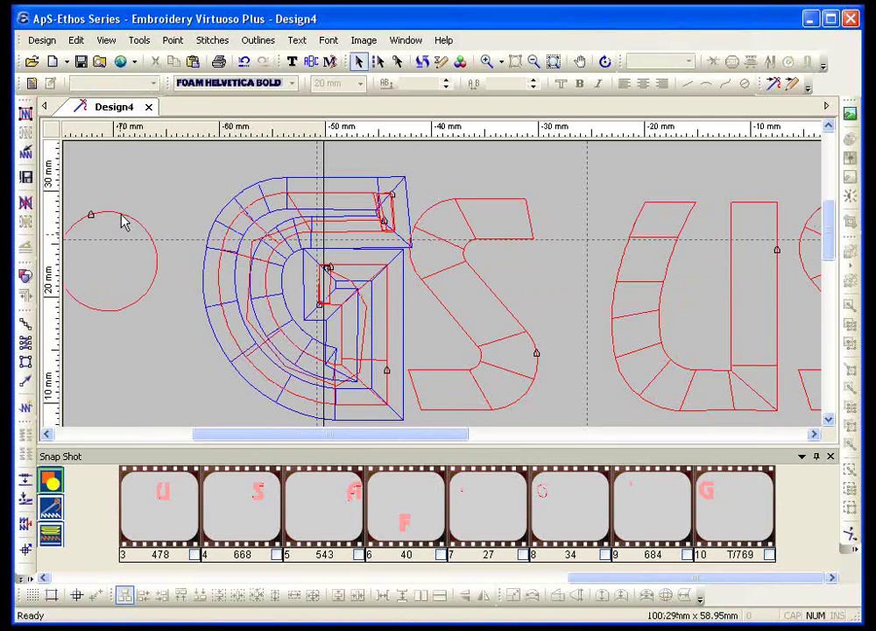
Set the circle's Step fill pitch to 0.18 mm and generate its stitches
{"action": "left_click", "coordinate": [122, 220]}
{"action": "left_click", "coordinate": [50, 84]}
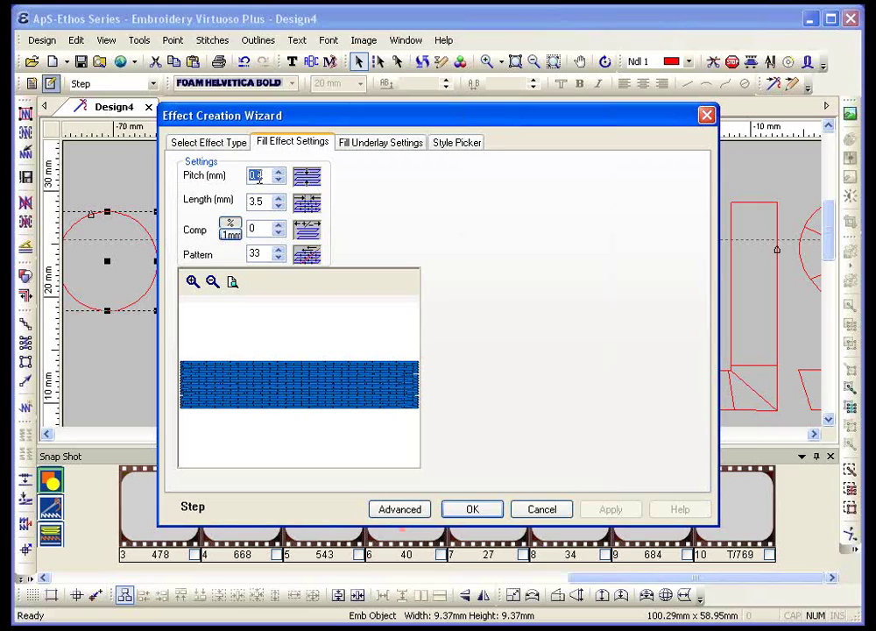
{"action": "left_click_drag", "start_coordinate": [255, 176], "coordinate": [268, 176]}
{"action": "type", "text": "18"}
{"action": "left_click", "coordinate": [471, 509]}
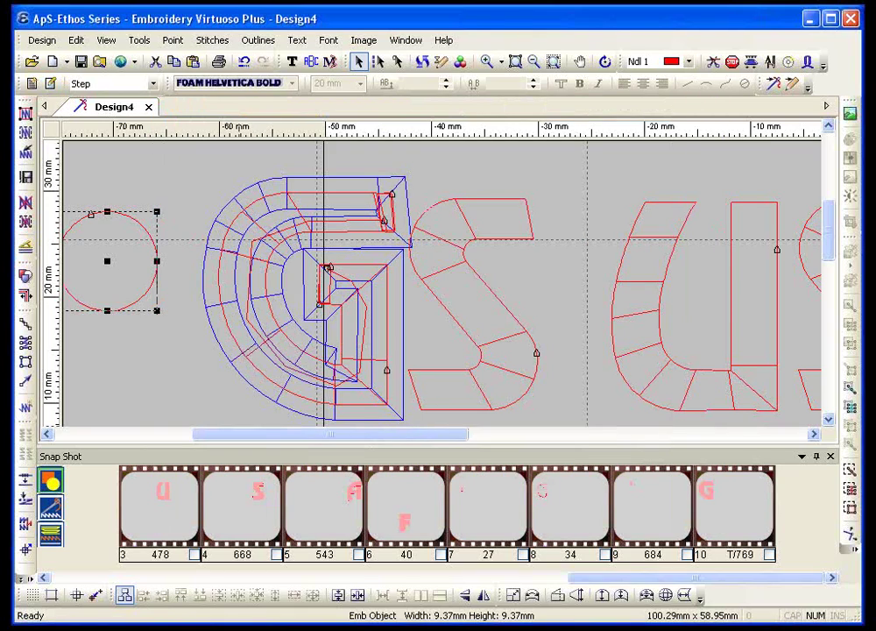
{"action": "left_click", "coordinate": [24, 133]}
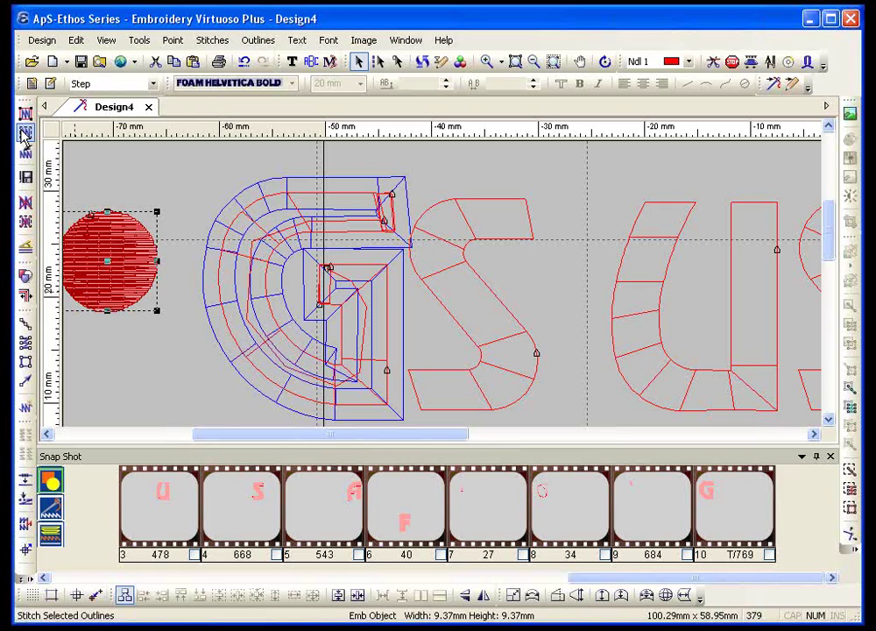
Draw a narrow satin block about 3.6 × 2.4 mm on the circle's upper half in green Needle 2, and stitch it
{"action": "left_click_drag", "start_coordinate": [219, 434], "coordinate": [155, 433]}
{"action": "left_click", "coordinate": [487, 61]}
{"action": "left_click_drag", "start_coordinate": [238, 189], "coordinate": [356, 341]}
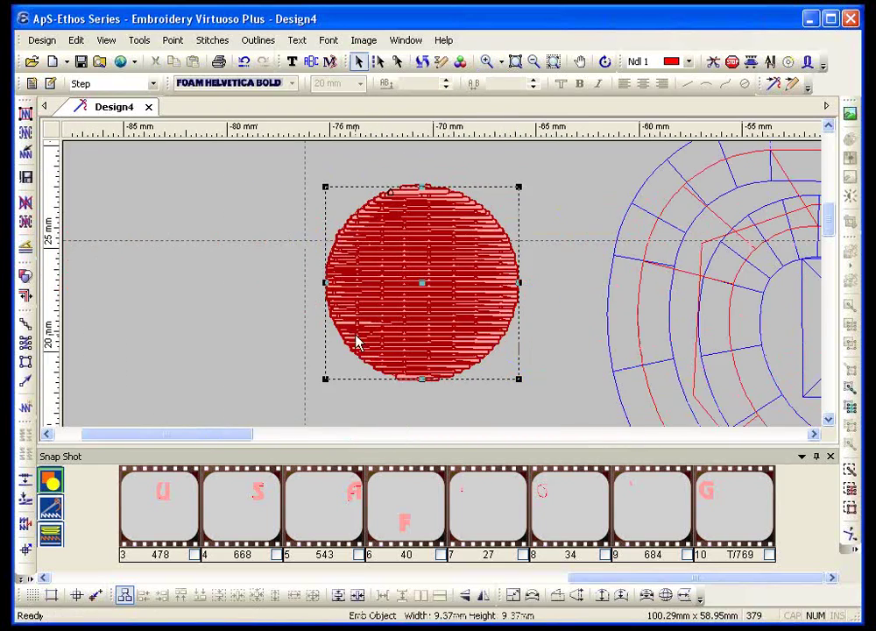
{"action": "left_click", "coordinate": [25, 342]}
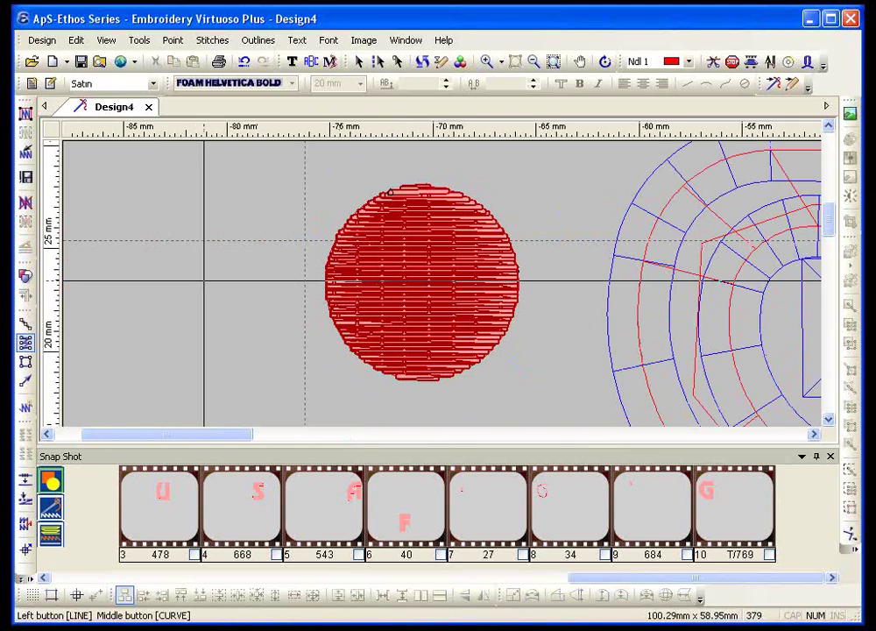
{"action": "left_click", "coordinate": [376, 237]}
{"action": "left_click", "coordinate": [447, 236]}
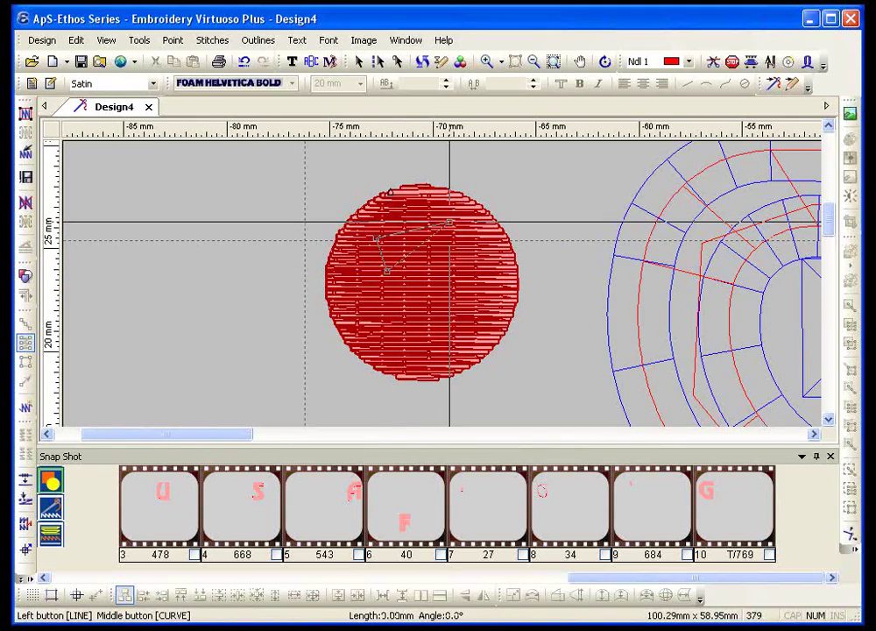
{"action": "key", "text": "Return"}
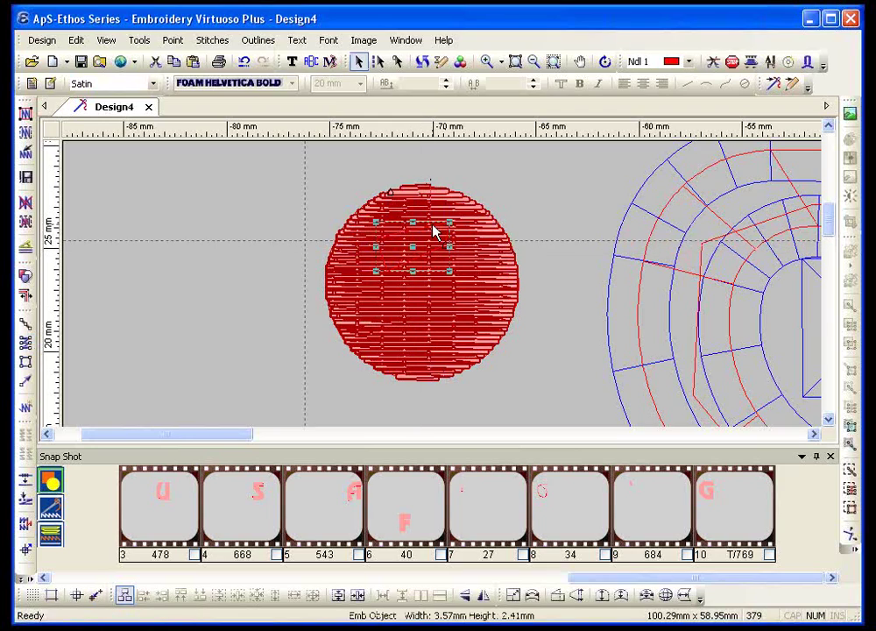
{"action": "left_click", "coordinate": [25, 110]}
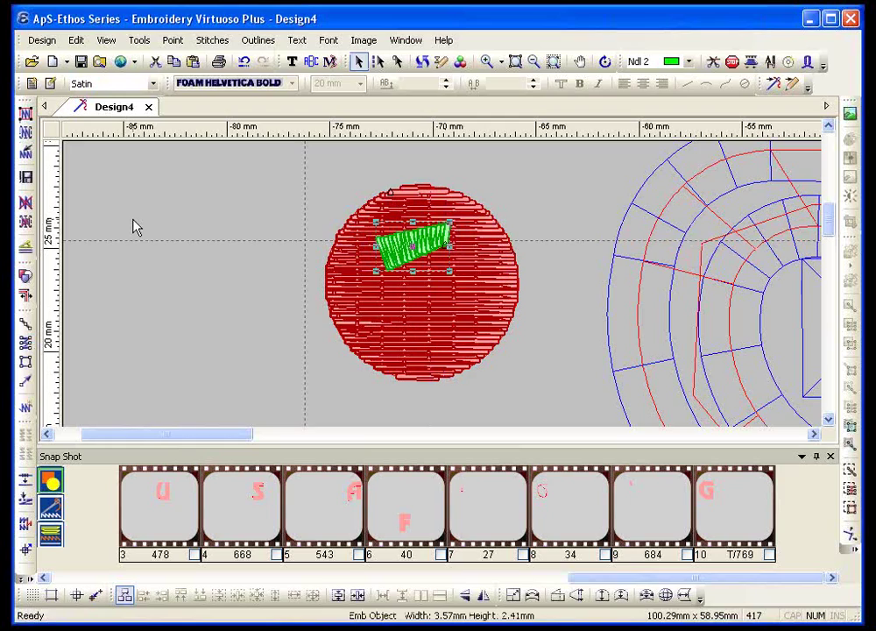
Change the green block's effect to Small Satin and regenerate its stitches
{"action": "left_click", "coordinate": [127, 83]}
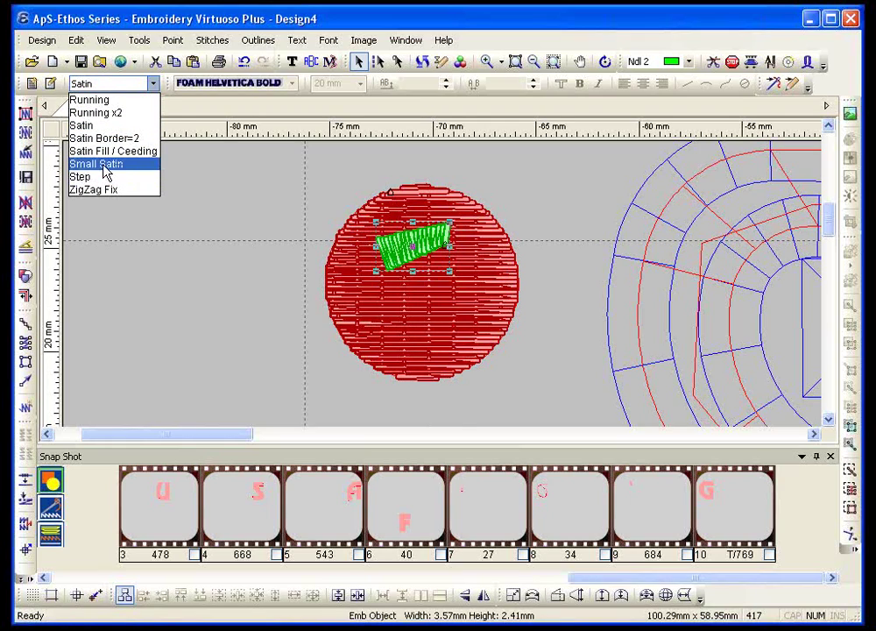
{"action": "left_click", "coordinate": [96, 164]}
{"action": "left_click", "coordinate": [25, 110]}
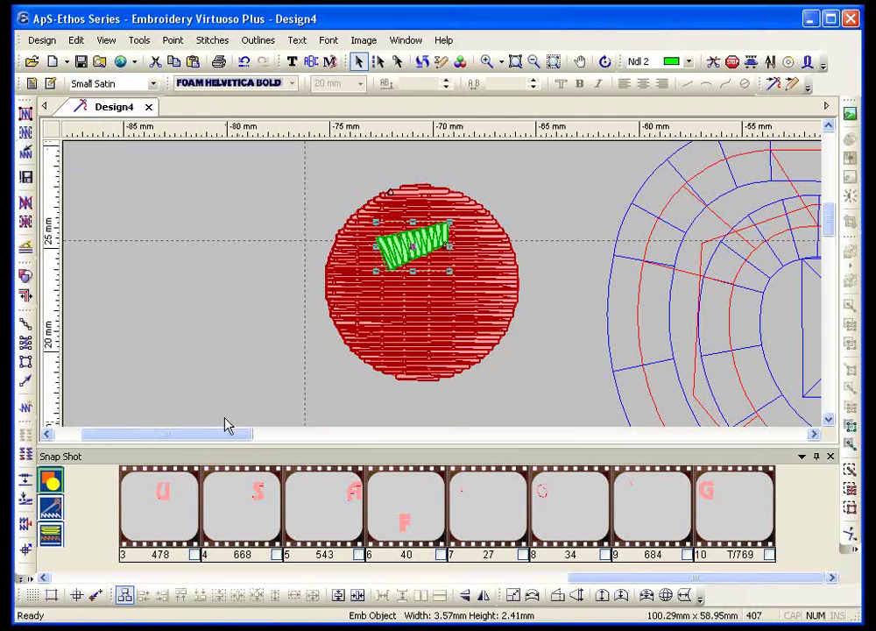
Generate the stitches of the red G lettering outlines to compare them with the circle and its green block
{"action": "left_click_drag", "start_coordinate": [222, 434], "coordinate": [343, 445]}
{"action": "left_click", "coordinate": [357, 225]}
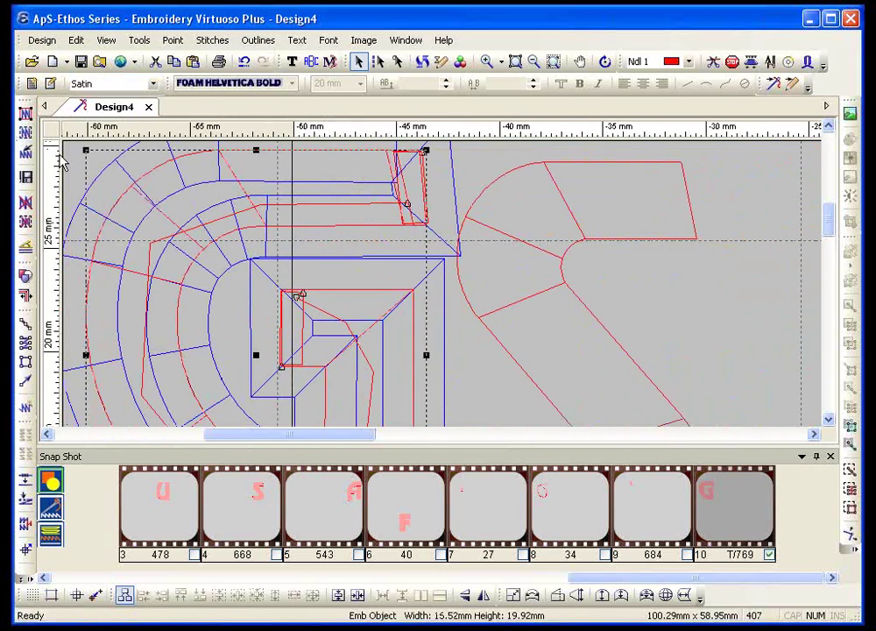
{"action": "left_click", "coordinate": [24, 111]}
{"action": "left_click_drag", "start_coordinate": [366, 435], "coordinate": [251, 433]}
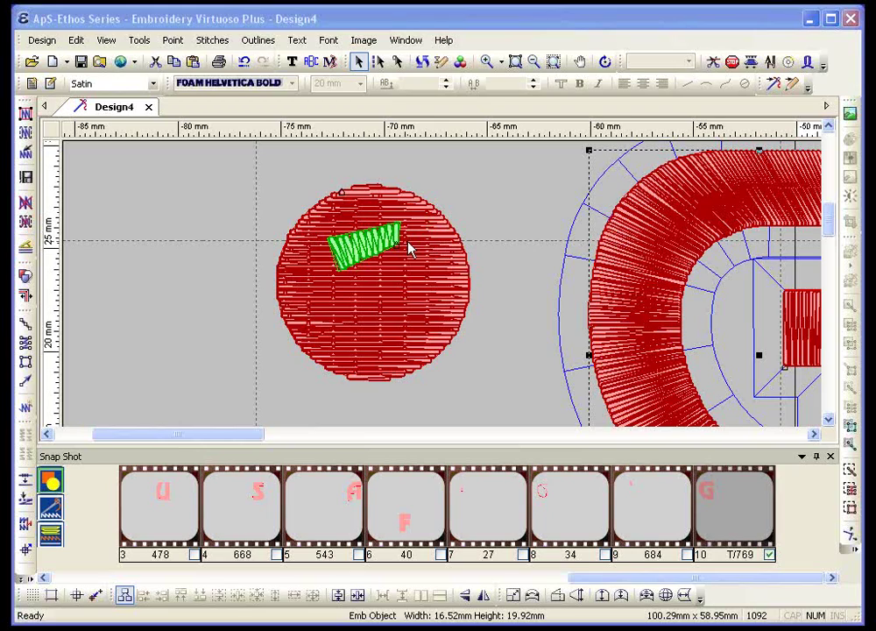
Open the design browser and look through the thumbnails for an example among the designs starting with P
{"action": "left_click", "coordinate": [100, 65]}
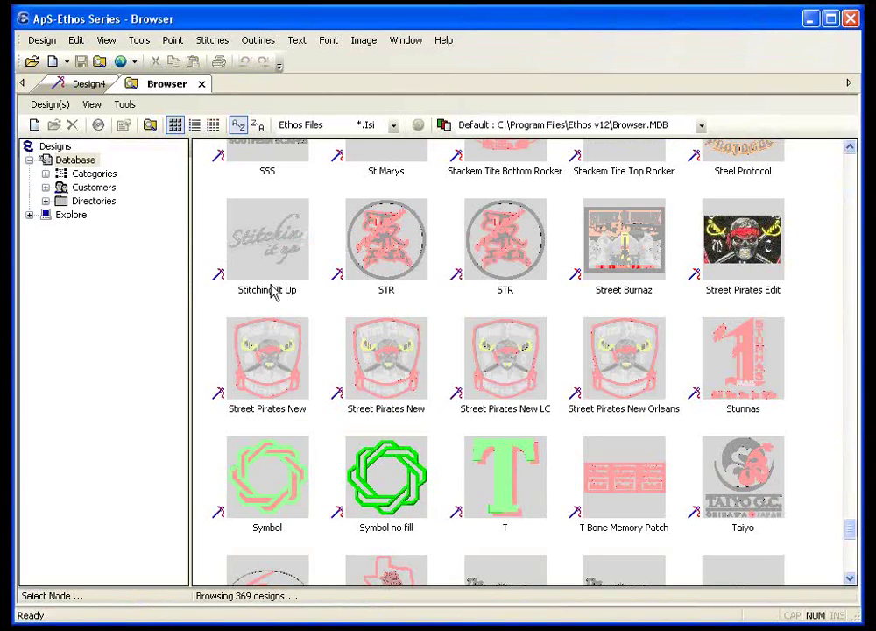
{"action": "left_click", "coordinate": [260, 361]}
{"action": "scroll", "coordinate": [260, 364], "scroll_direction": "up", "scroll_amount": 5}
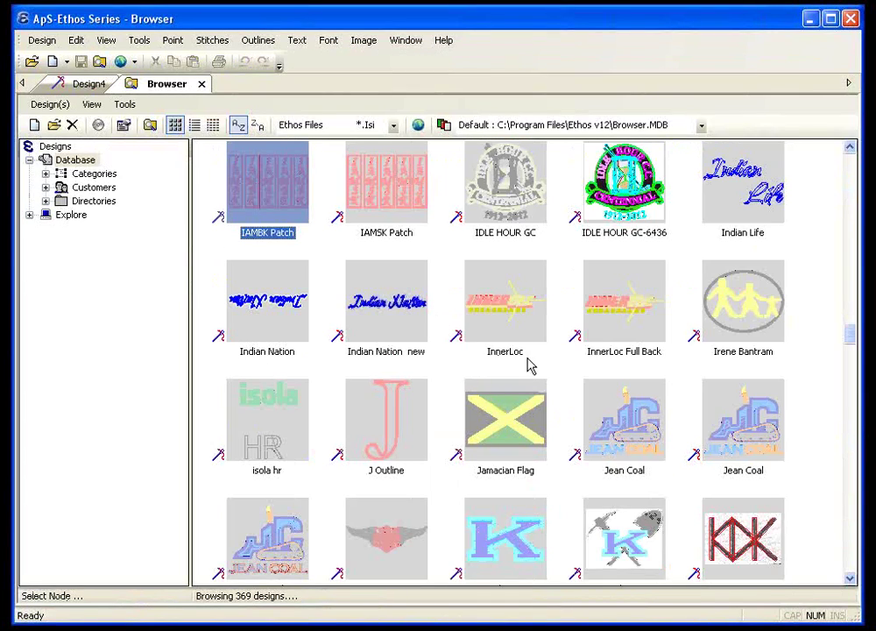
{"action": "left_click", "coordinate": [623, 46]}
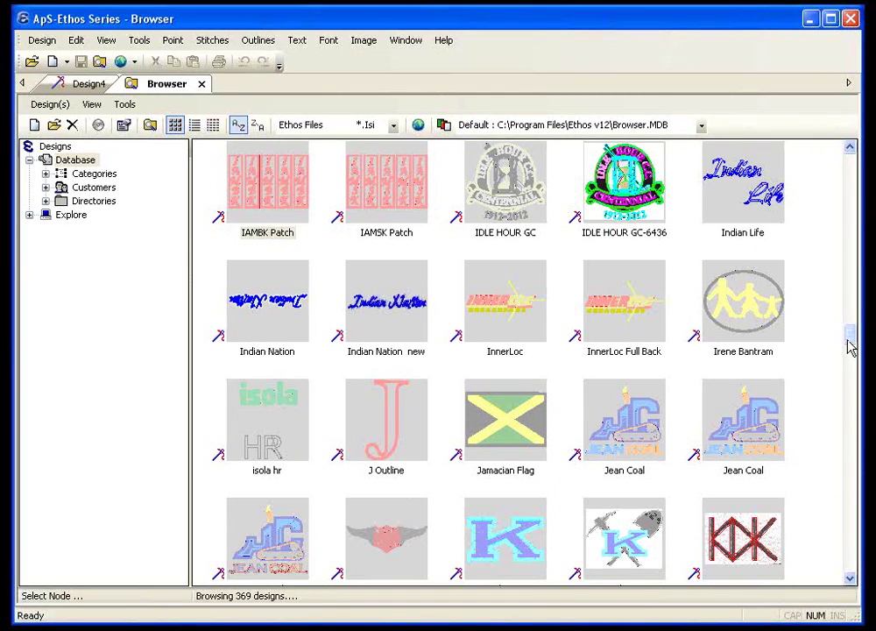
{"action": "scroll", "coordinate": [850, 337], "scroll_direction": "up", "scroll_amount": 1}
{"action": "mouse_move", "coordinate": [849, 335]}
{"action": "left_mouse_down"}
{"action": "mouse_move", "coordinate": [850, 316]}
{"action": "mouse_move", "coordinate": [845, 352]}
{"action": "left_mouse_up"}
{"action": "left_click", "coordinate": [518, 348]}
{"action": "key", "text": "p"}
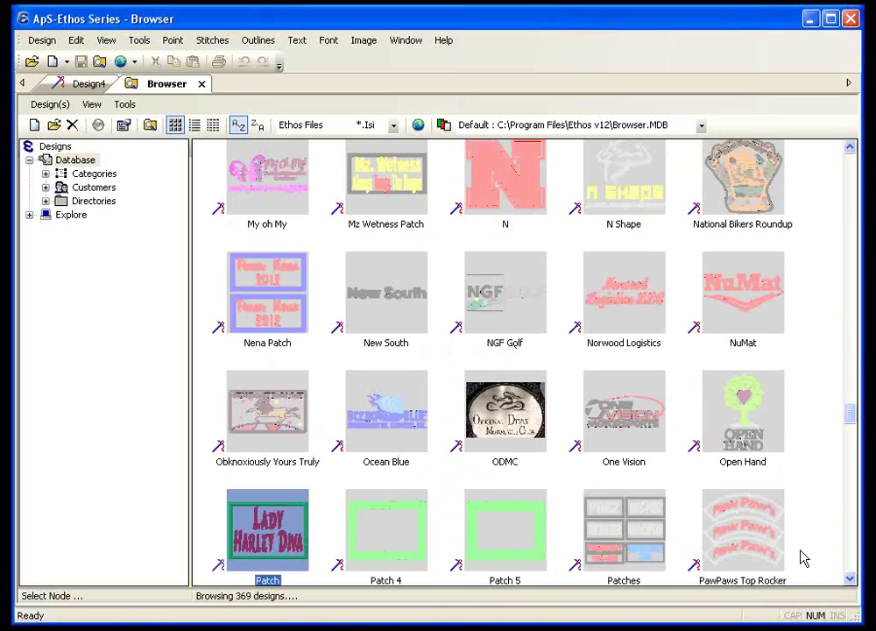
{"action": "left_click_drag", "start_coordinate": [841, 580], "coordinate": [848, 581]}
{"action": "mouse_move", "coordinate": [849, 493]}
{"action": "left_mouse_down"}
{"action": "mouse_move", "coordinate": [848, 512]}
{"action": "mouse_move", "coordinate": [848, 484]}
{"action": "left_mouse_up"}
{"action": "key", "text": "p"}
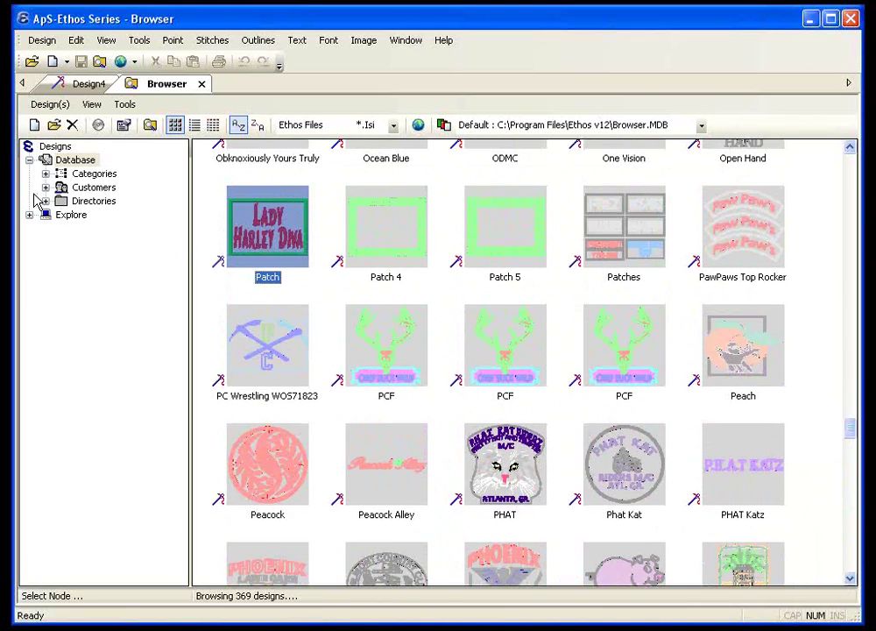
Browse to the Designs folder in C:\Program Files\Ethos v11
{"action": "left_click", "coordinate": [27, 215]}
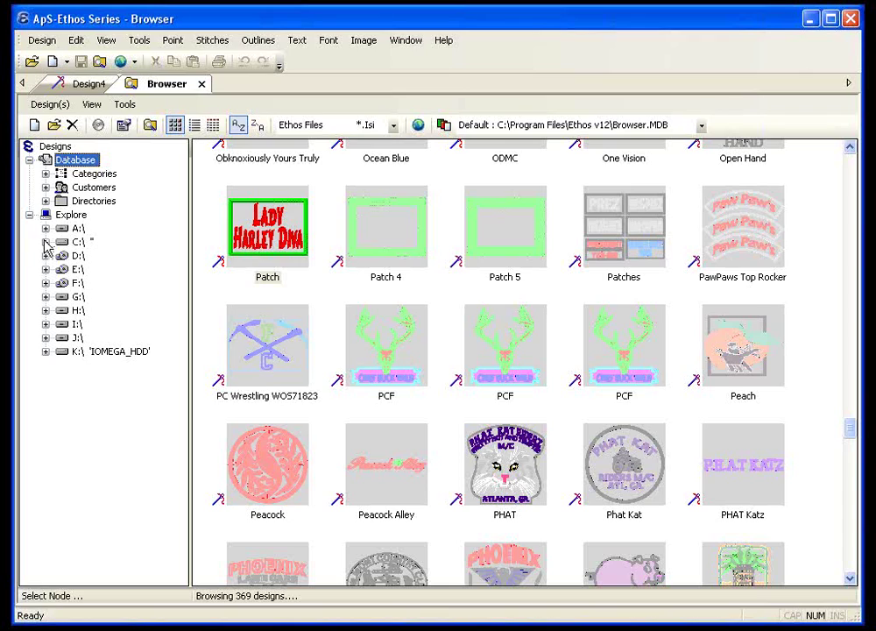
{"action": "left_click", "coordinate": [45, 243]}
{"action": "scroll", "coordinate": [123, 478], "scroll_direction": "down", "scroll_amount": 3}
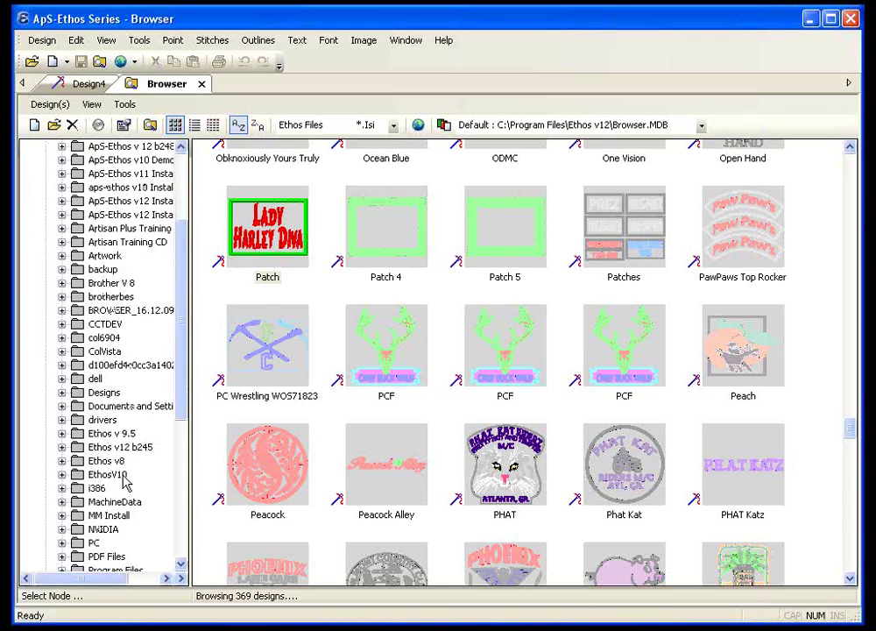
{"action": "left_click", "coordinate": [61, 487]}
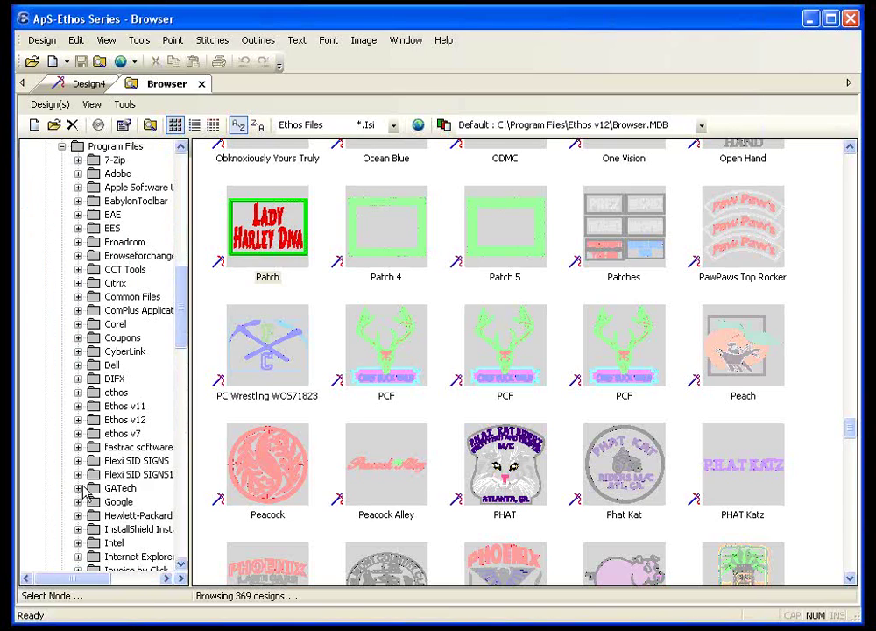
{"action": "left_click", "coordinate": [78, 405]}
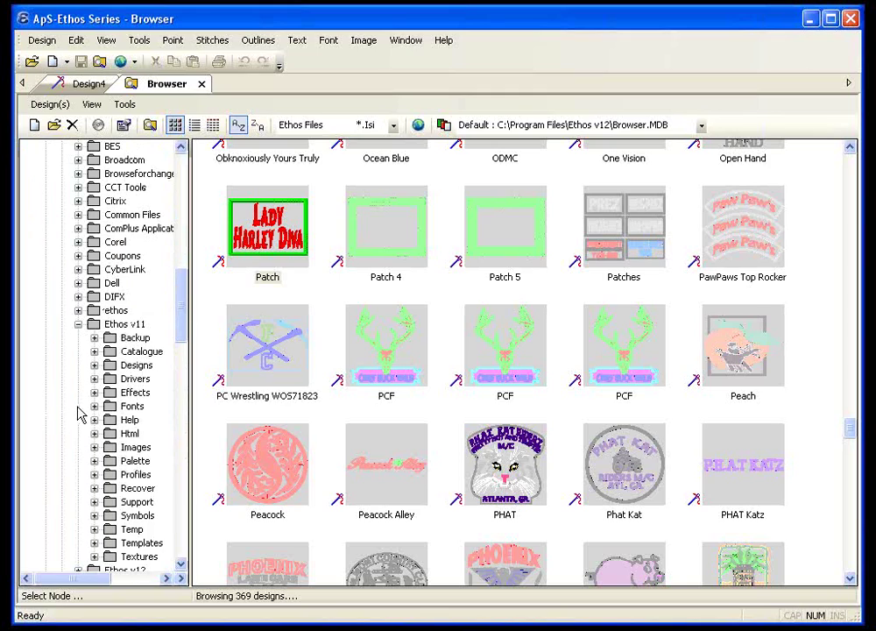
{"action": "left_click", "coordinate": [136, 365]}
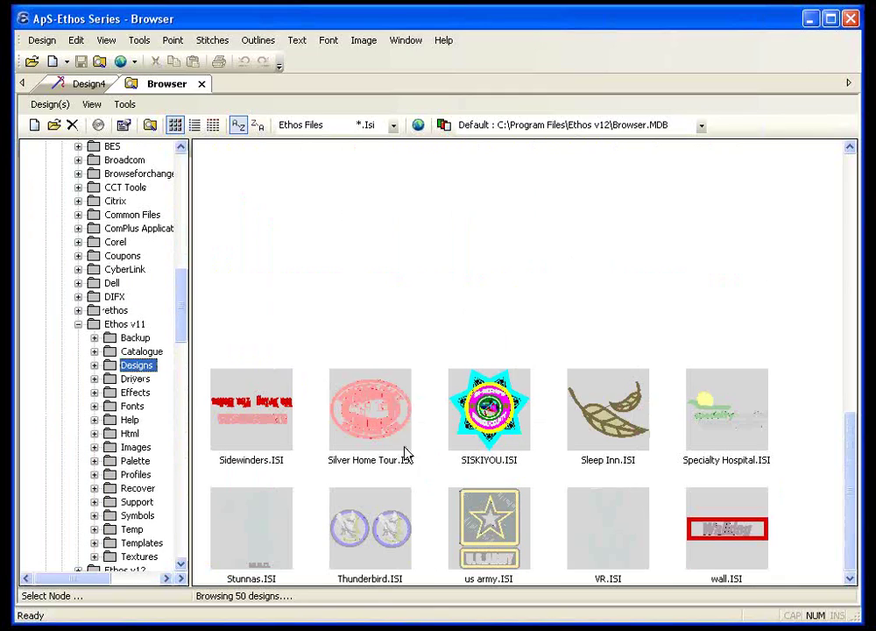
Look through the design thumbnails for the Indian design and open it
{"action": "left_click", "coordinate": [393, 530]}
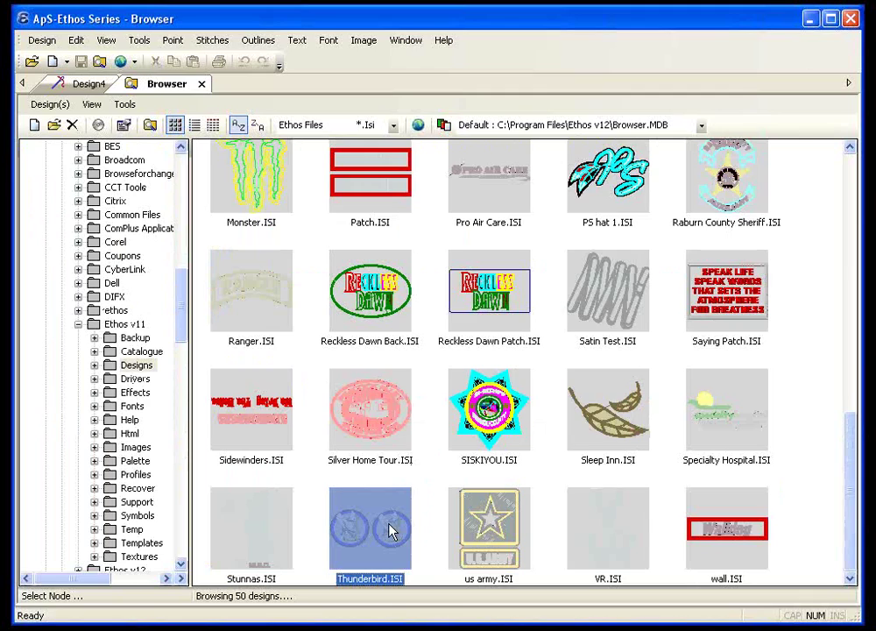
{"action": "key", "text": "Up"}
{"action": "key", "text": "Up"}
{"action": "key", "text": "Up"}
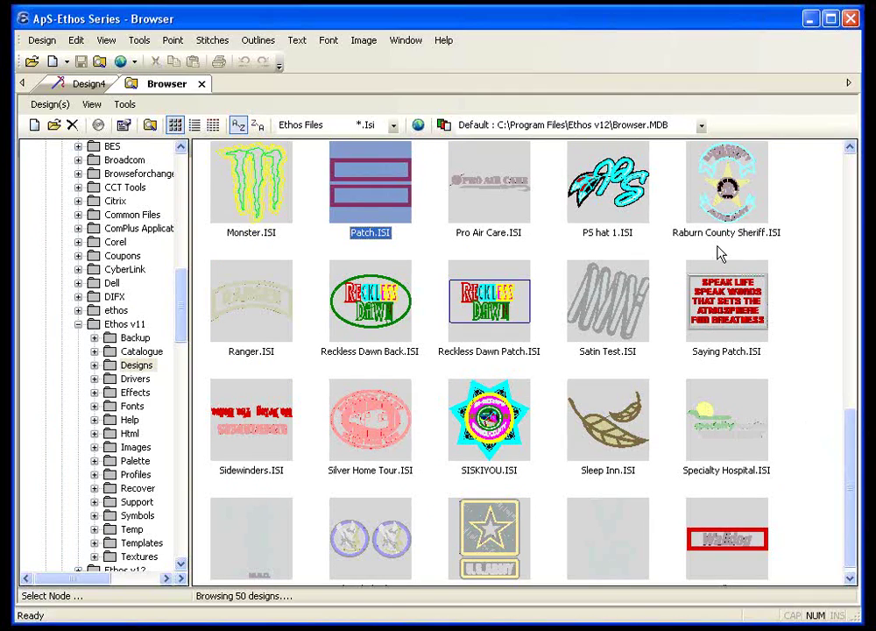
{"action": "scroll", "coordinate": [624, 280], "scroll_direction": "up", "scroll_amount": 3}
{"action": "left_click", "coordinate": [613, 372]}
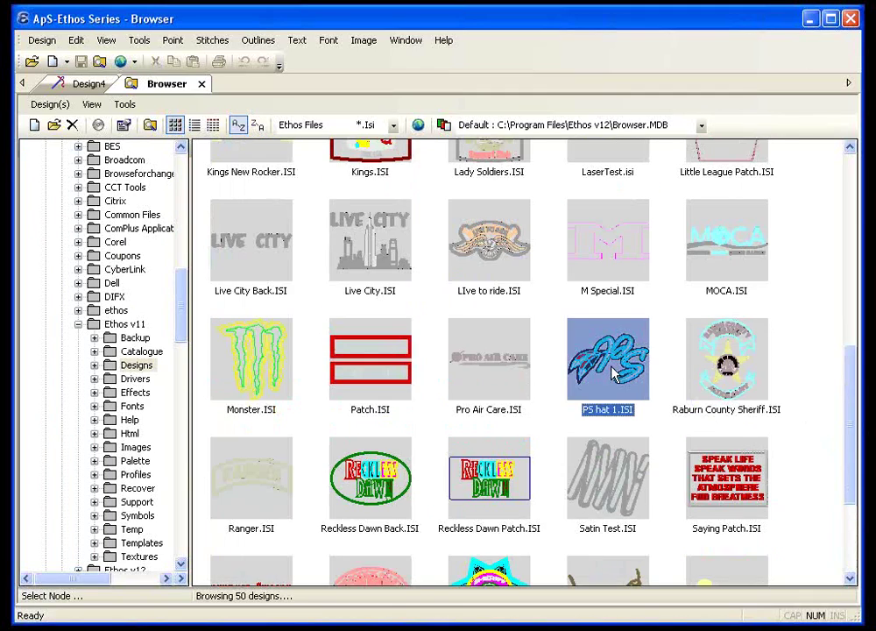
{"action": "key", "text": "i"}
{"action": "double_click", "coordinate": [496, 200]}
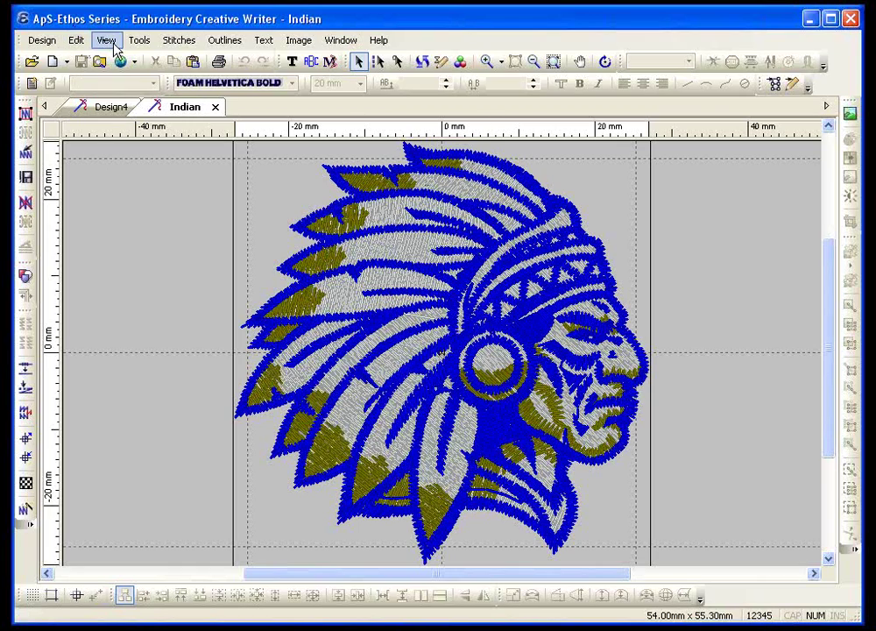
Move the white fill stitches about 65 mm sideways out of the Indian head to compare them with the blue and gold detail
{"action": "left_click", "coordinate": [513, 171]}
{"action": "left_click_drag", "start_coordinate": [513, 171], "coordinate": [431, 345]}
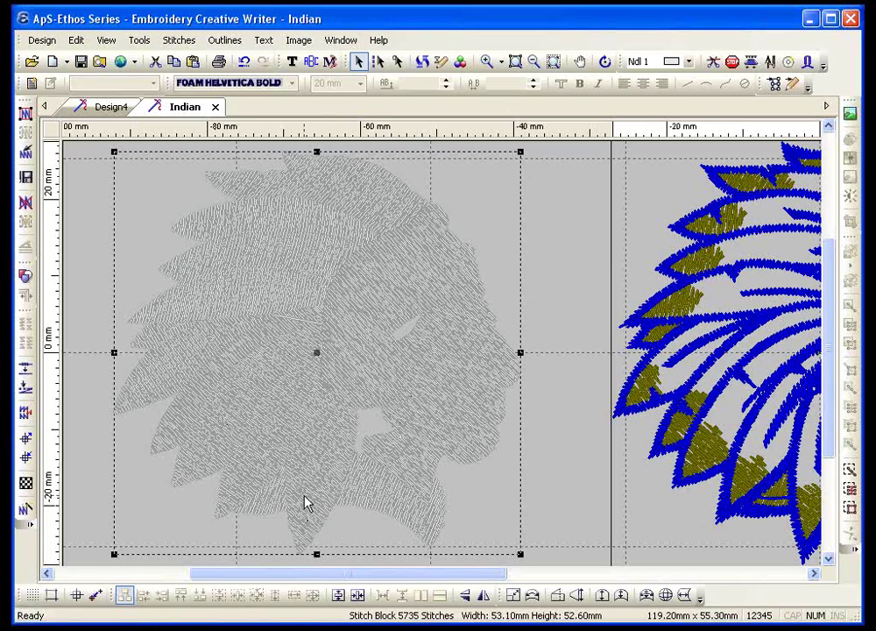
{"action": "left_click_drag", "start_coordinate": [479, 581], "coordinate": [627, 580]}
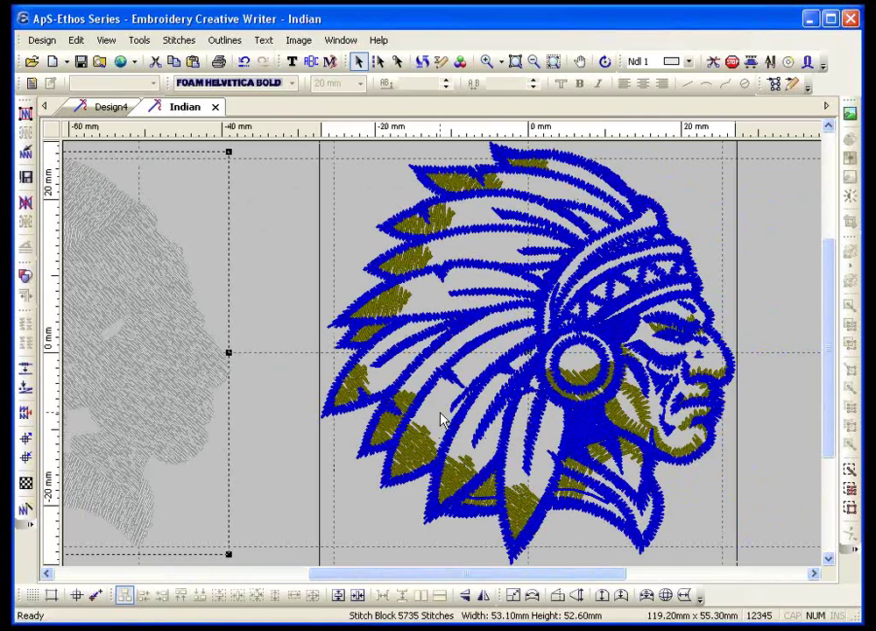
{"action": "left_click", "coordinate": [542, 63]}
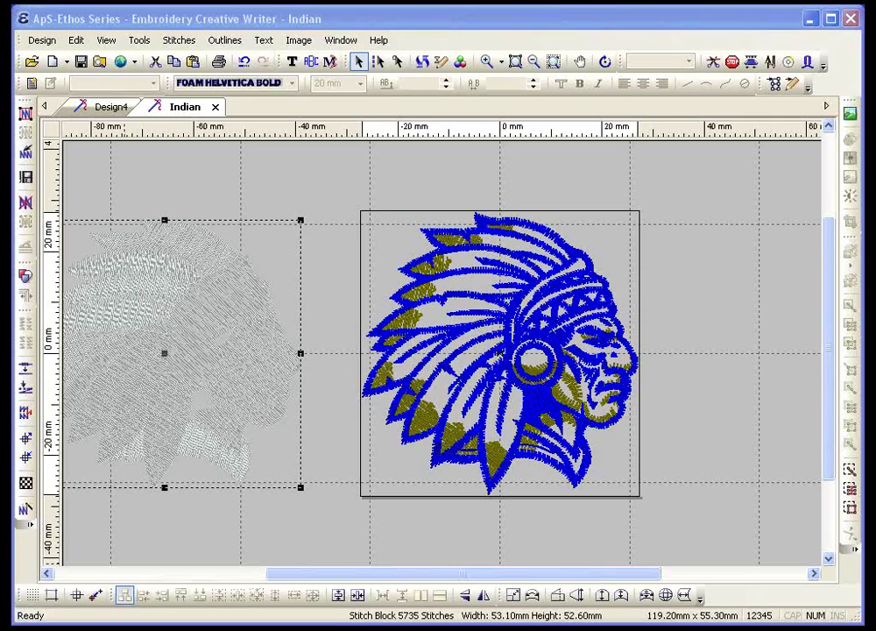
{"action": "left_click", "coordinate": [287, 288]}
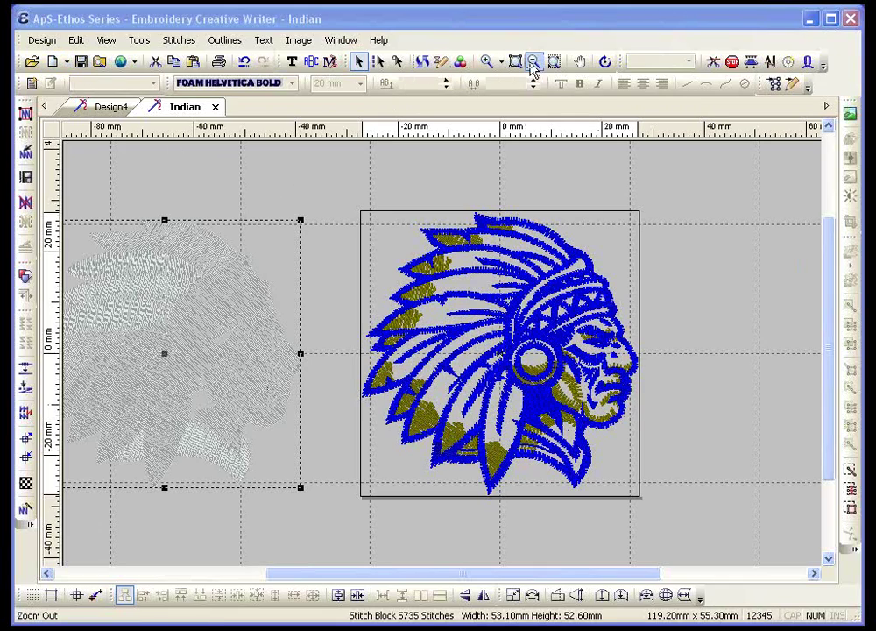
Switch back to Design4 and delete all of its lettering and test objects
{"action": "left_click", "coordinate": [98, 111]}
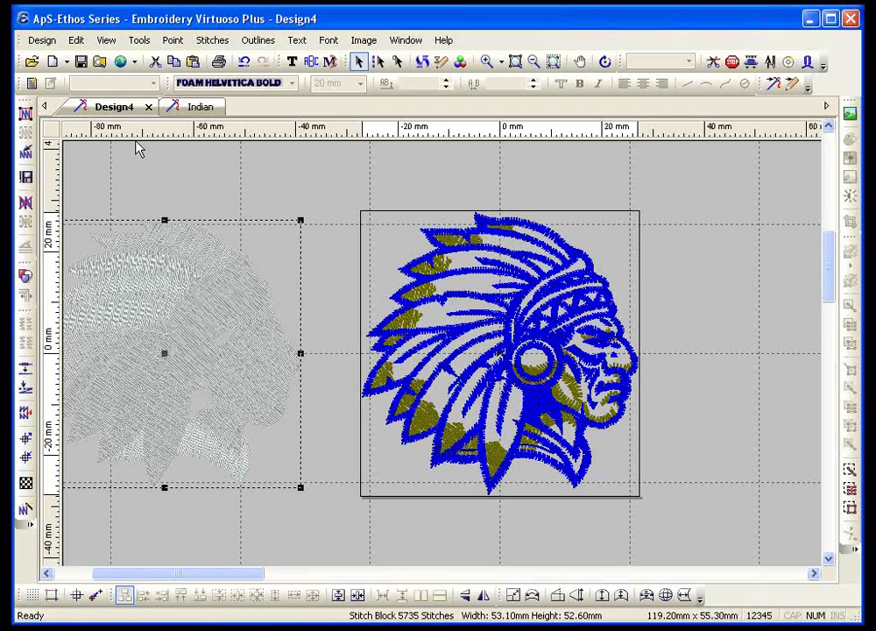
{"action": "left_click", "coordinate": [552, 63]}
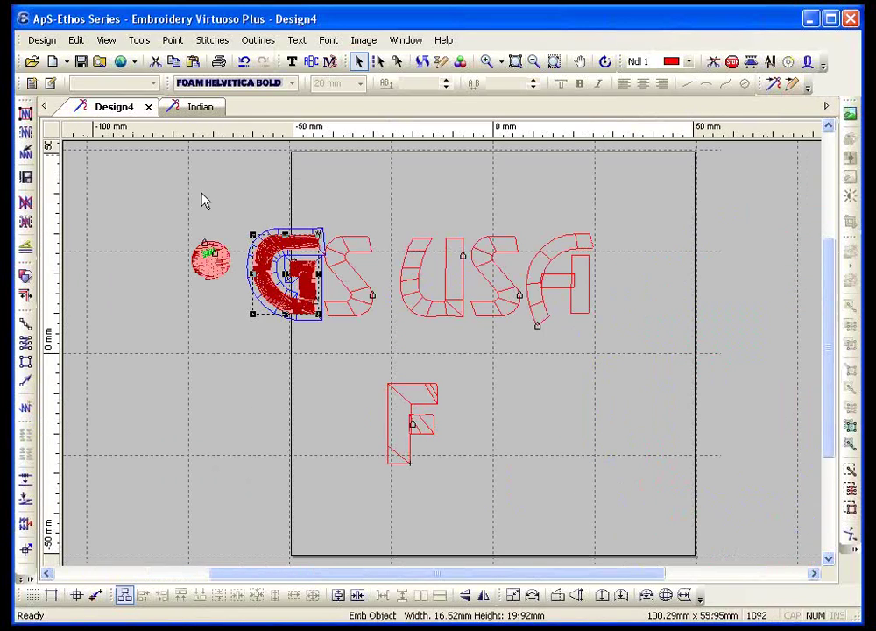
{"action": "left_click_drag", "start_coordinate": [357, 321], "coordinate": [618, 509]}
{"action": "key", "text": "Delete"}
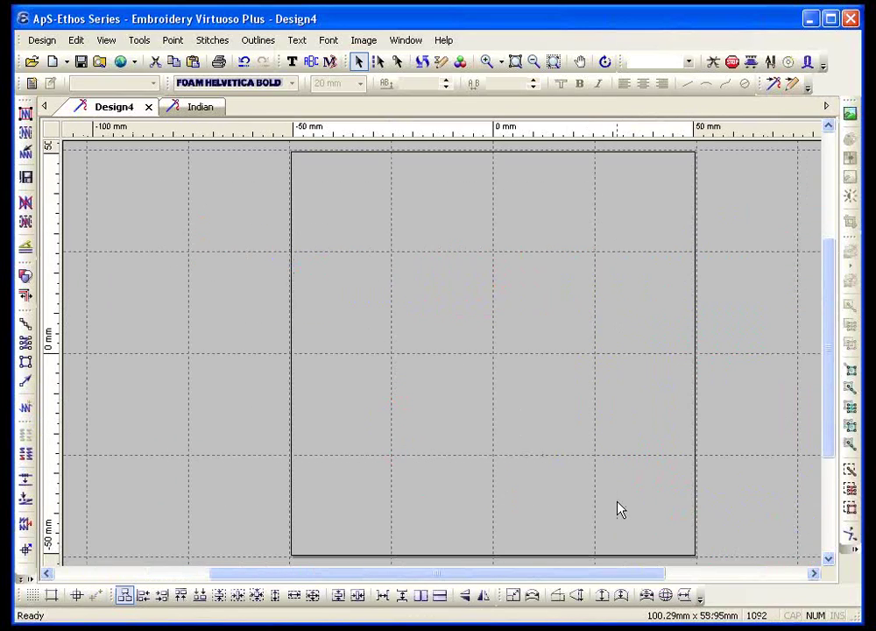
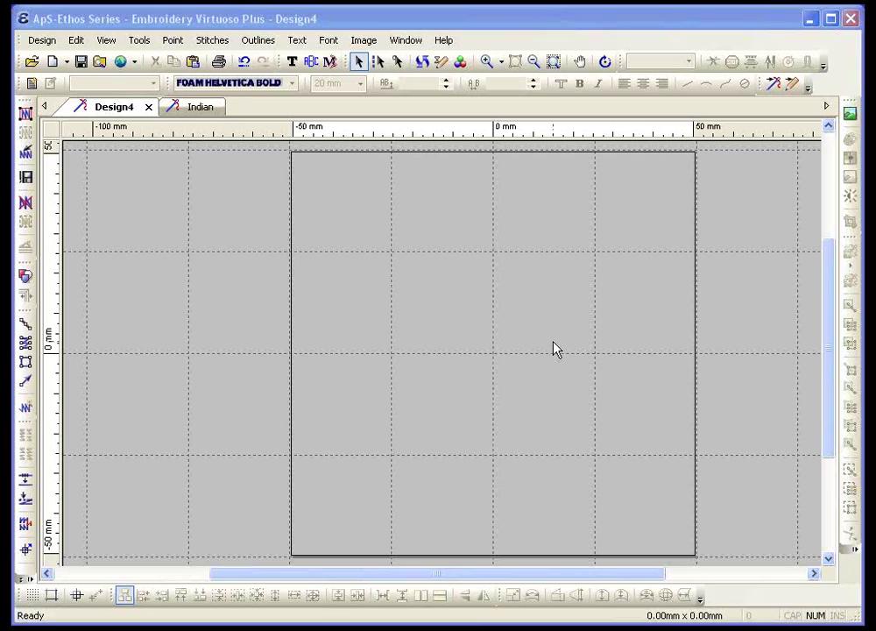
Add the text USA in the FRESHMAN (DFN) font with the Running effect at 20 mm height
{"action": "left_click", "coordinate": [292, 61]}
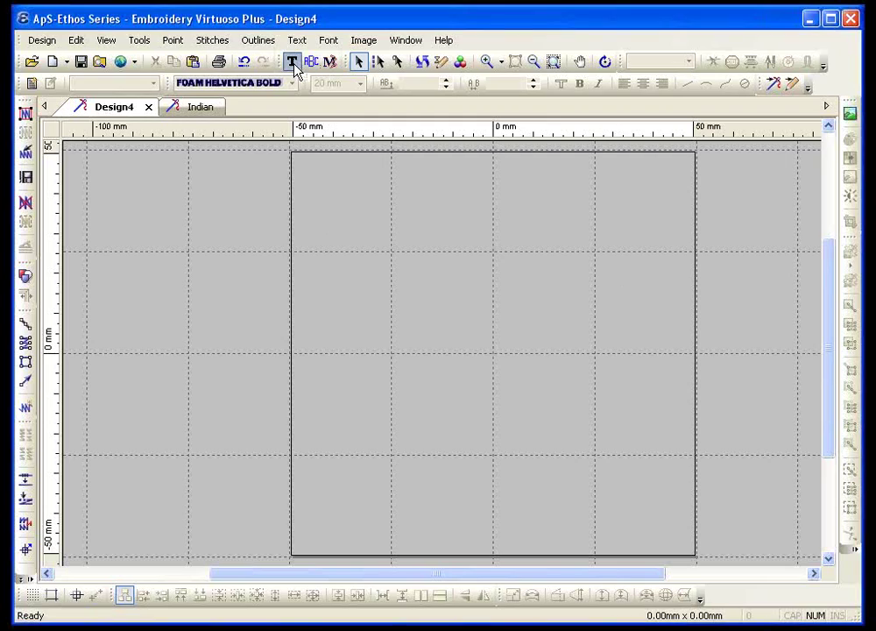
{"action": "left_click", "coordinate": [560, 84]}
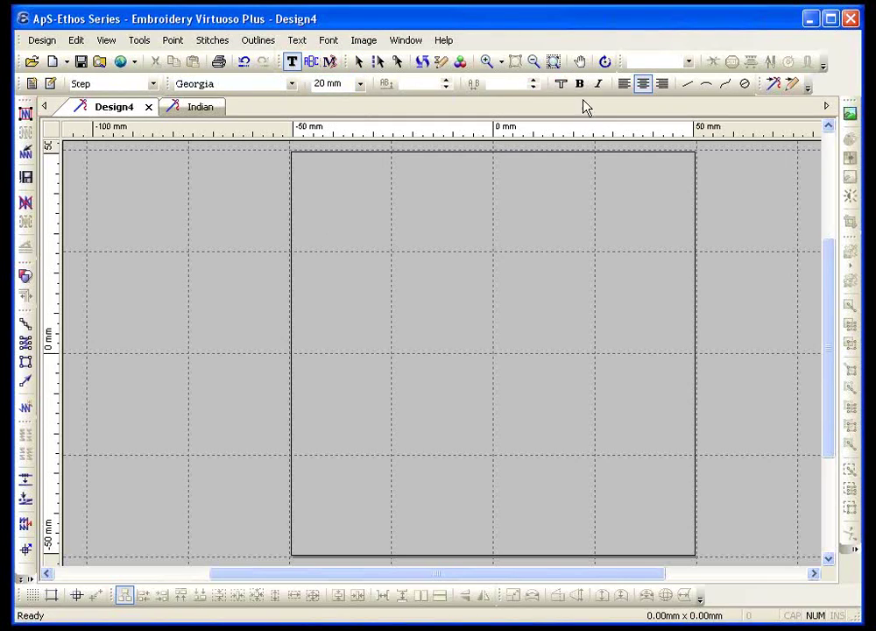
{"action": "left_click", "coordinate": [152, 83]}
{"action": "left_click", "coordinate": [125, 102]}
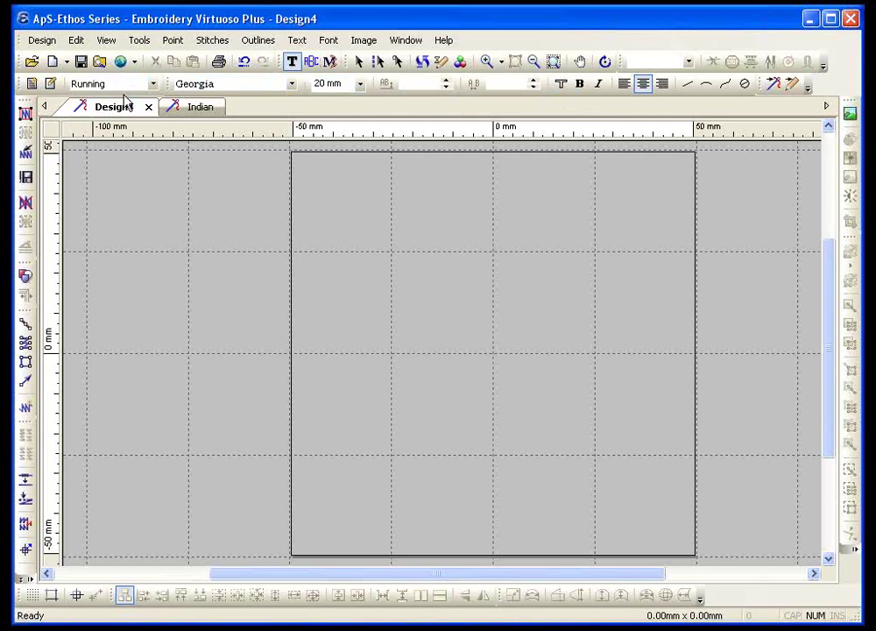
{"action": "left_click", "coordinate": [294, 84]}
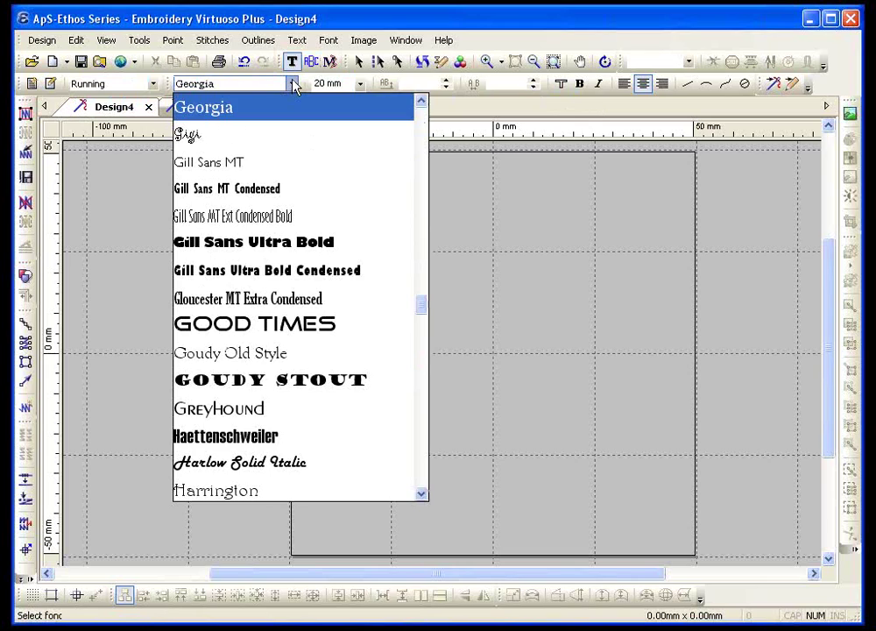
{"action": "left_click_drag", "start_coordinate": [422, 304], "coordinate": [424, 272]}
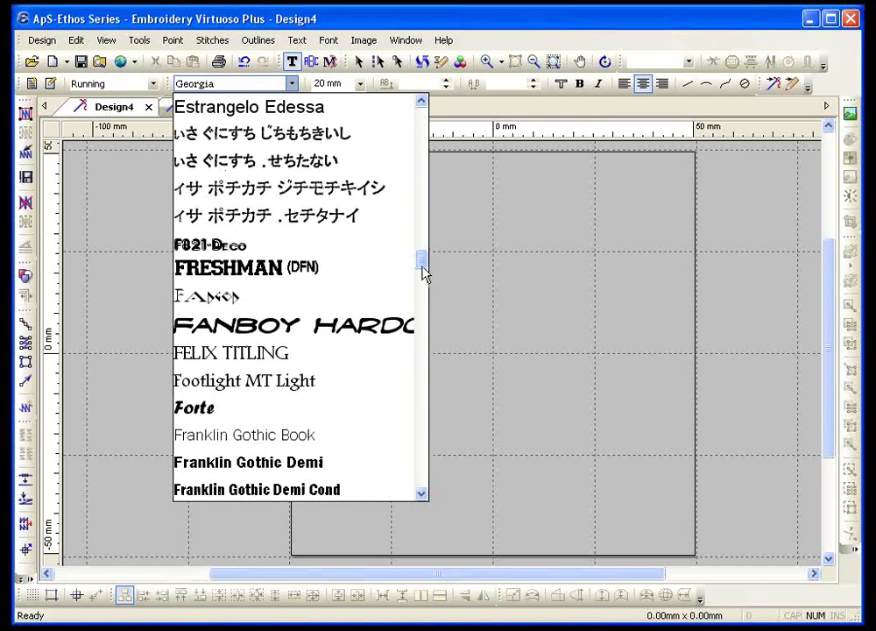
{"action": "left_click", "coordinate": [278, 270]}
{"action": "left_click", "coordinate": [344, 319]}
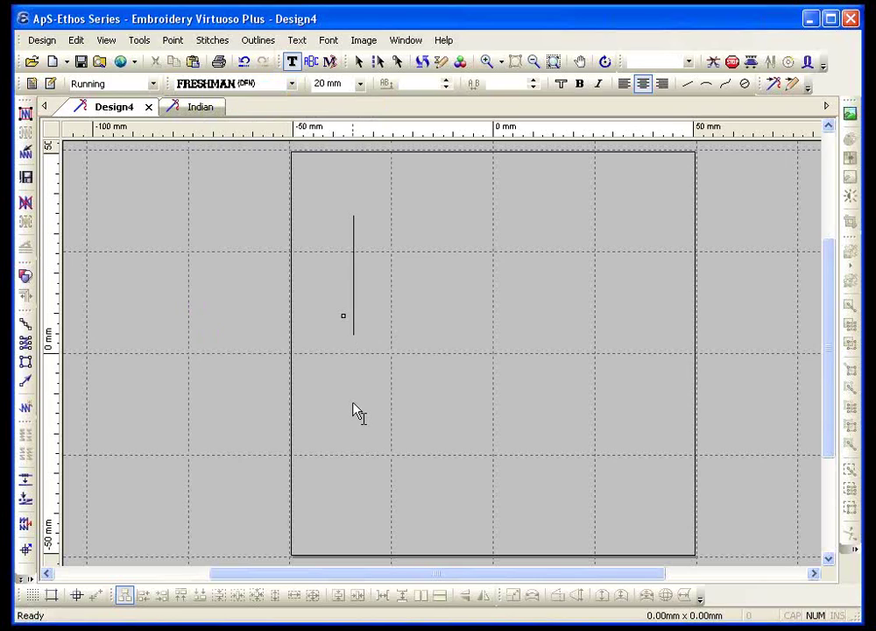
{"action": "type", "text": "USA"}
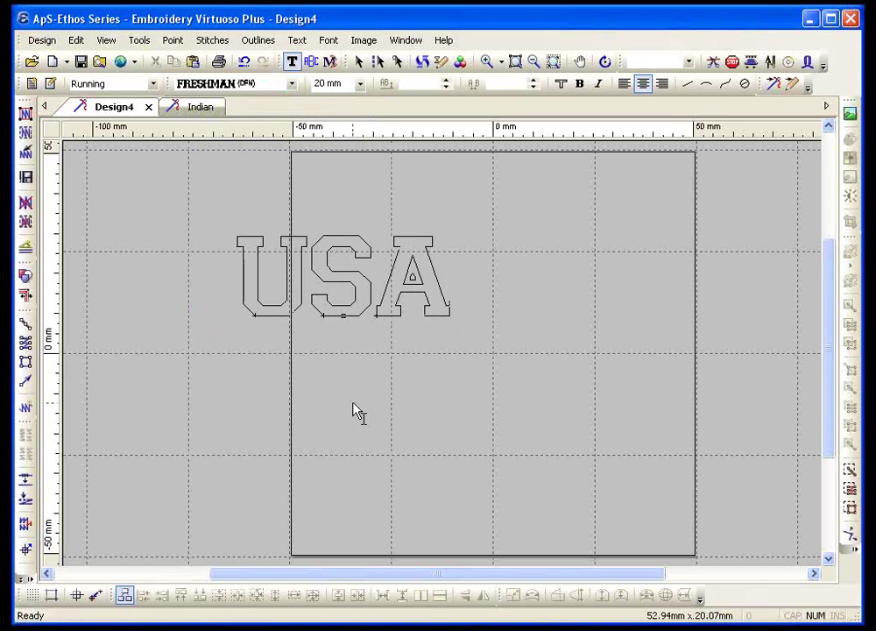
{"action": "key", "text": "Escape"}
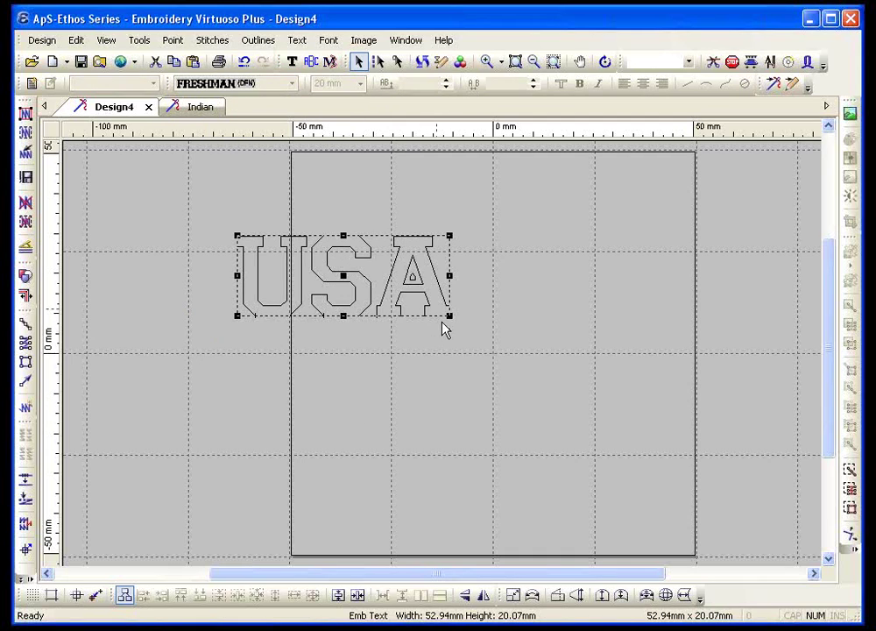
Enlarge the USA text to about 119.9 × 45.4 mm, shifting it down and left, and generate its running stitches
{"action": "left_click_drag", "start_coordinate": [450, 317], "coordinate": [512, 416]}
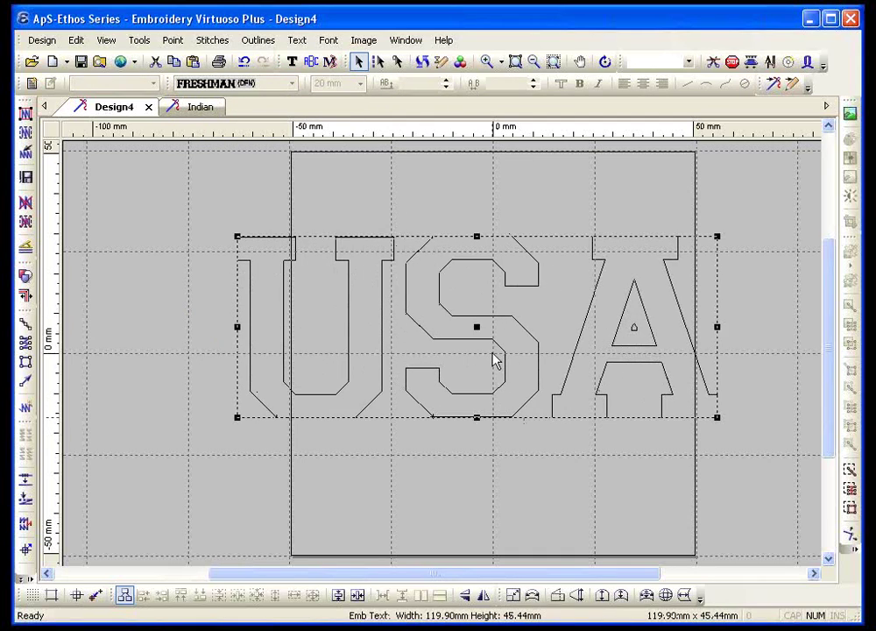
{"action": "left_click_drag", "start_coordinate": [479, 326], "coordinate": [446, 363]}
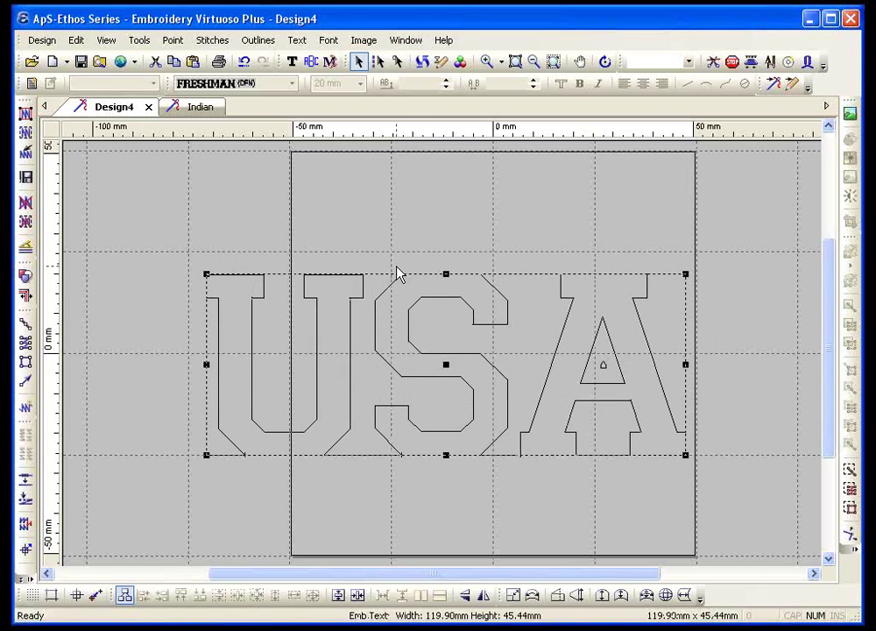
{"action": "left_click", "coordinate": [32, 83]}
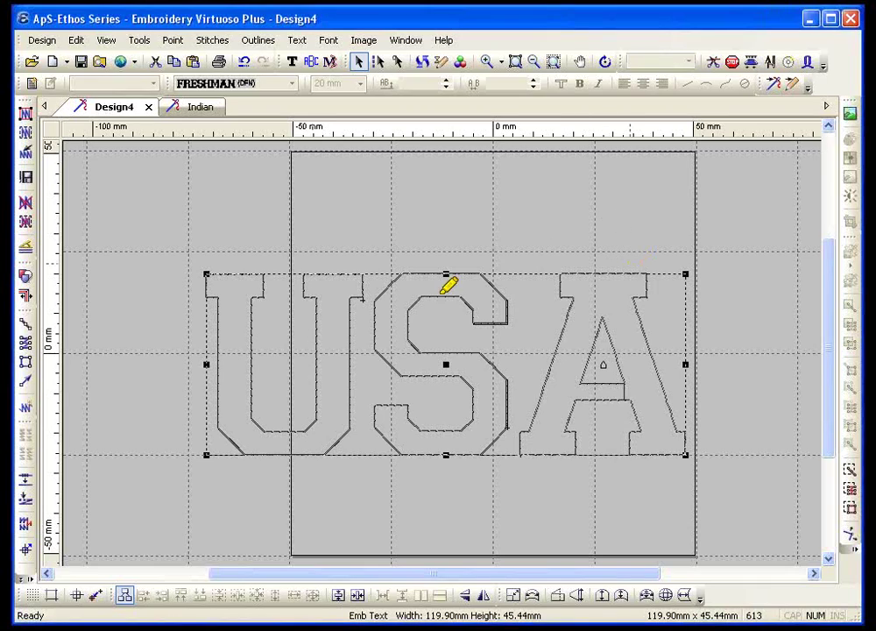
{"action": "mouse_move", "coordinate": [204, 275]}
{"action": "left_mouse_down"}
{"action": "mouse_move", "coordinate": [280, 284]}
{"action": "mouse_move", "coordinate": [259, 296]}
{"action": "mouse_move", "coordinate": [260, 417]}
{"action": "mouse_move", "coordinate": [279, 422]}
{"action": "mouse_move", "coordinate": [312, 418]}
{"action": "mouse_move", "coordinate": [315, 406]}
{"action": "mouse_move", "coordinate": [319, 309]}
{"action": "mouse_move", "coordinate": [300, 275]}
{"action": "mouse_move", "coordinate": [368, 271]}
{"action": "mouse_move", "coordinate": [353, 304]}
{"action": "left_mouse_up"}
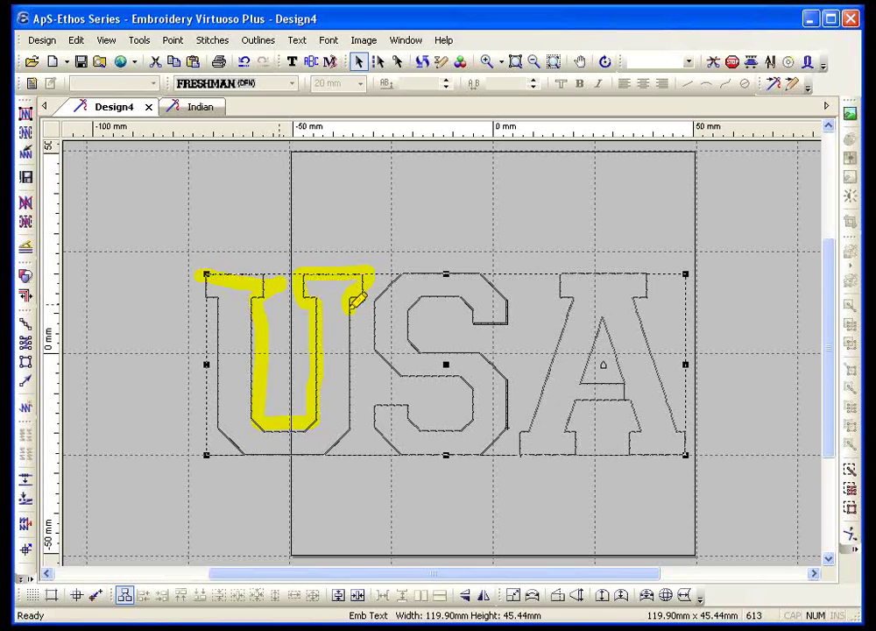
{"action": "right_click", "coordinate": [509, 180]}
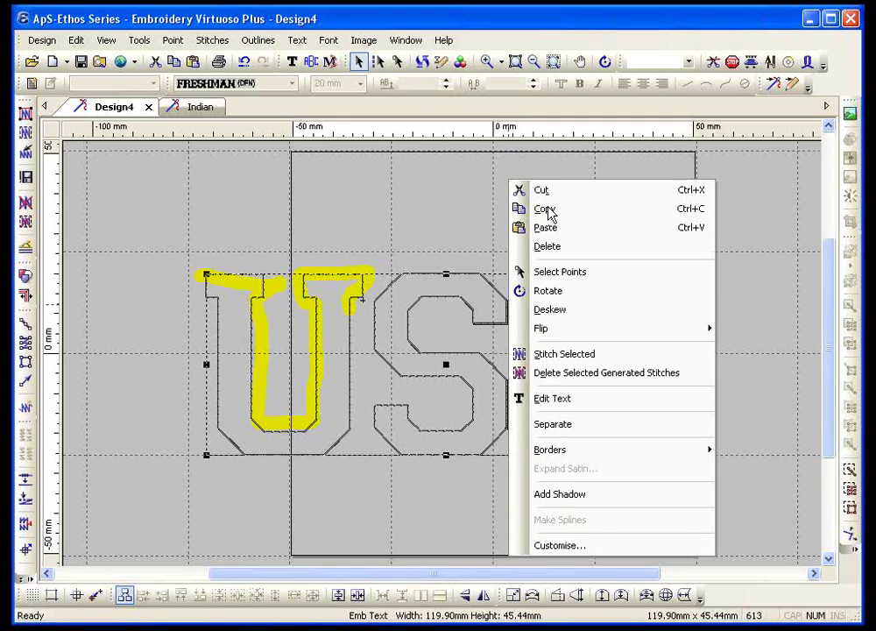
{"action": "left_click", "coordinate": [329, 248]}
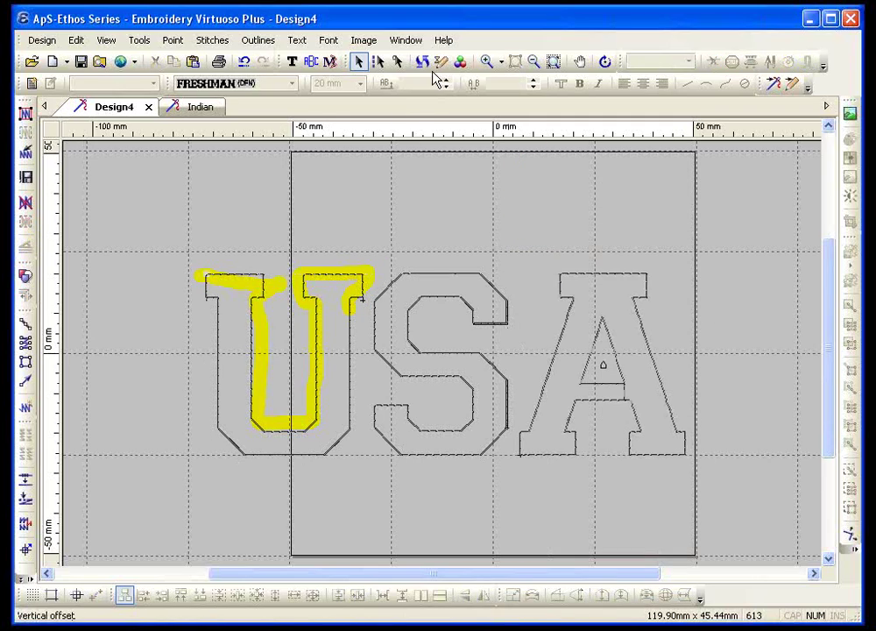
Separate the USA text into individual letters and generate the running stitches of the U
{"action": "left_click", "coordinate": [353, 282]}
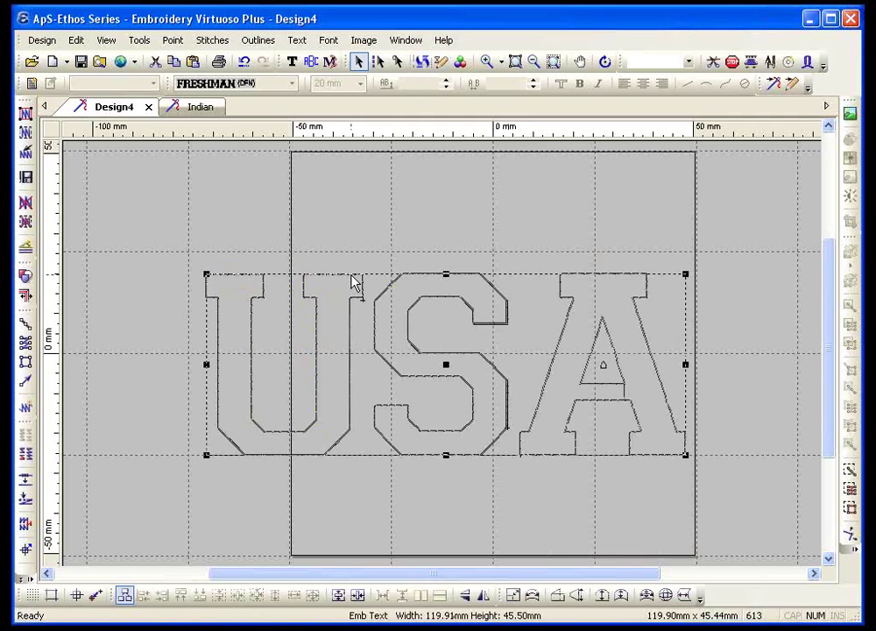
{"action": "left_click", "coordinate": [296, 40]}
{"action": "left_click", "coordinate": [351, 375]}
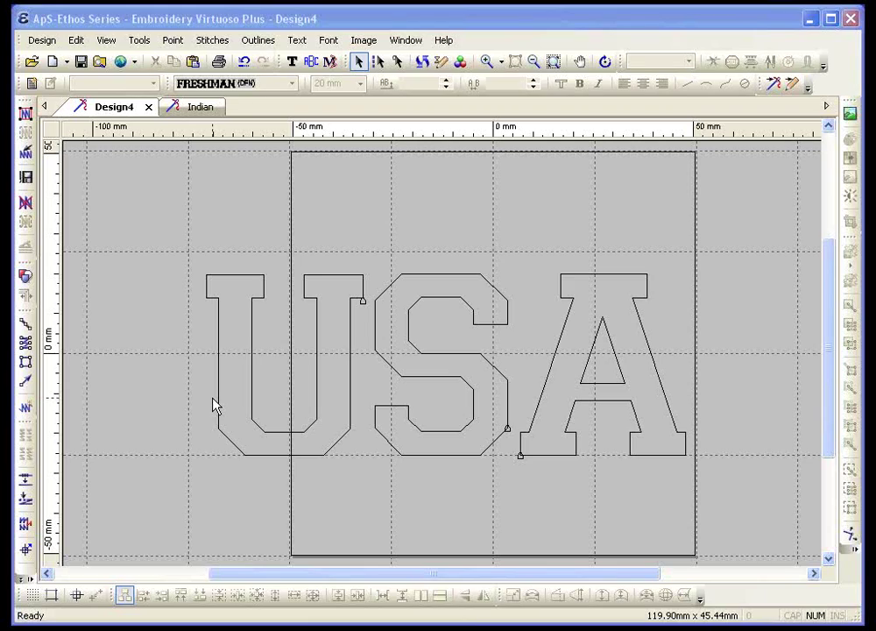
{"action": "left_click", "coordinate": [238, 286]}
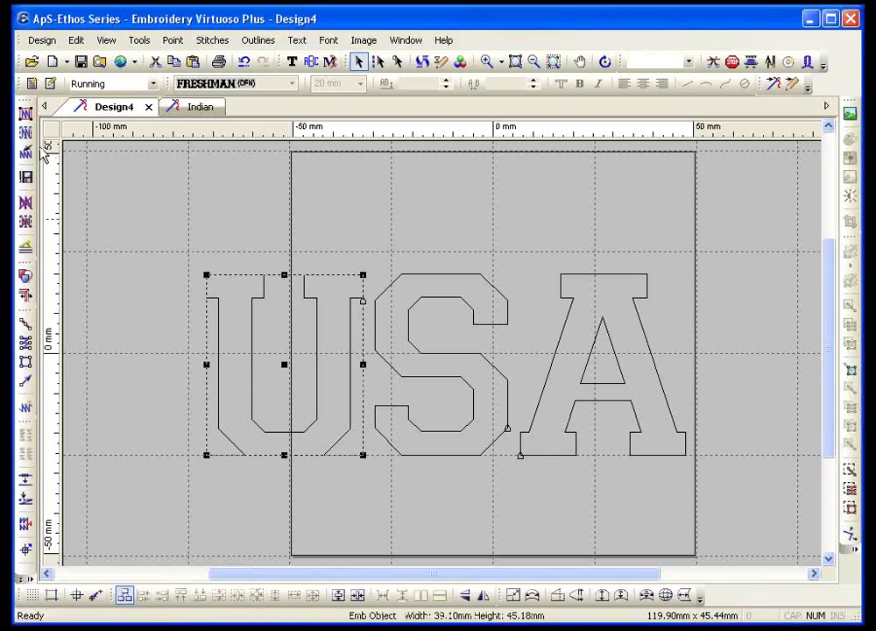
{"action": "left_click", "coordinate": [266, 247]}
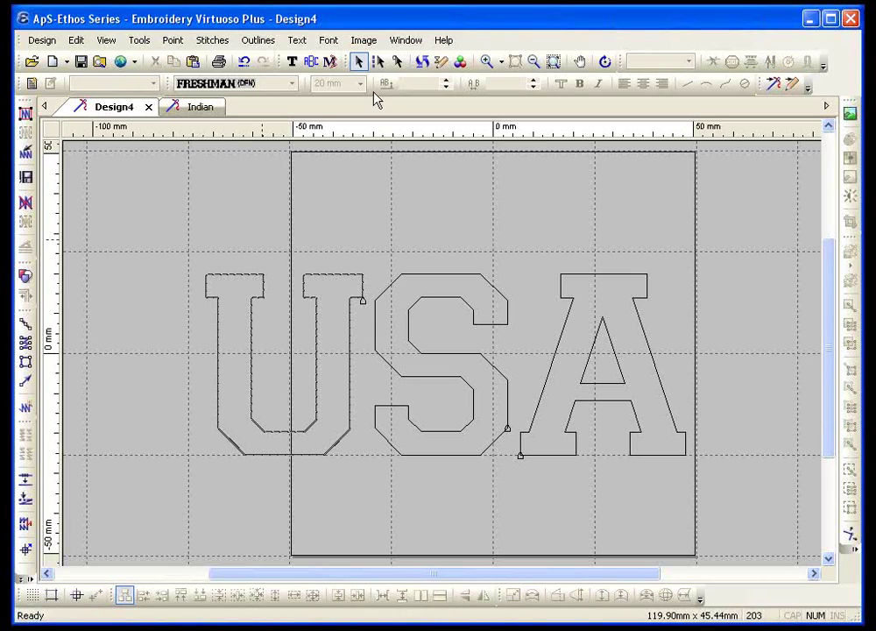
Add a satin border about 2.9 mm wide along the outline of the letter U and generate the design's stitches
{"action": "left_click", "coordinate": [486, 60]}
{"action": "left_click_drag", "start_coordinate": [162, 254], "coordinate": [522, 493]}
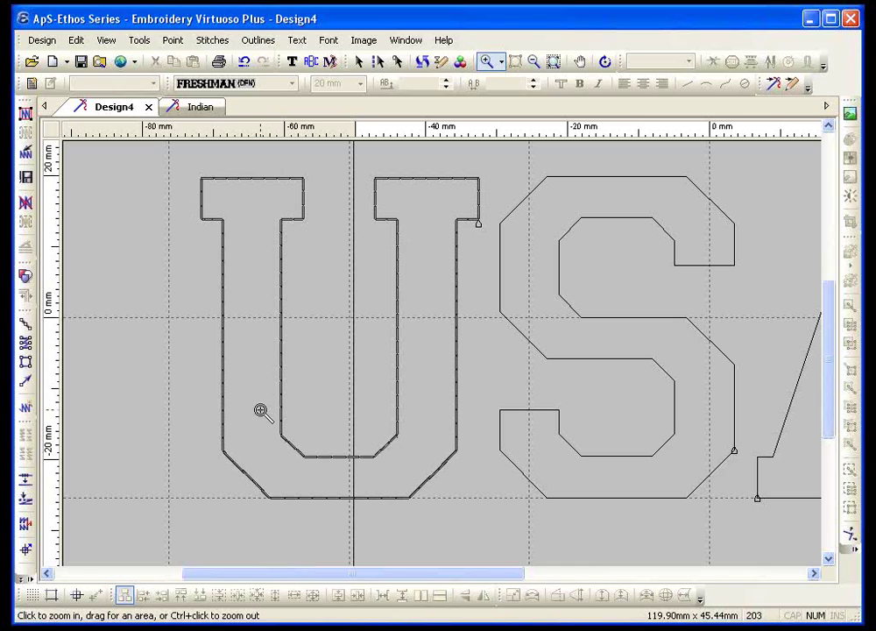
{"action": "key", "text": "Escape"}
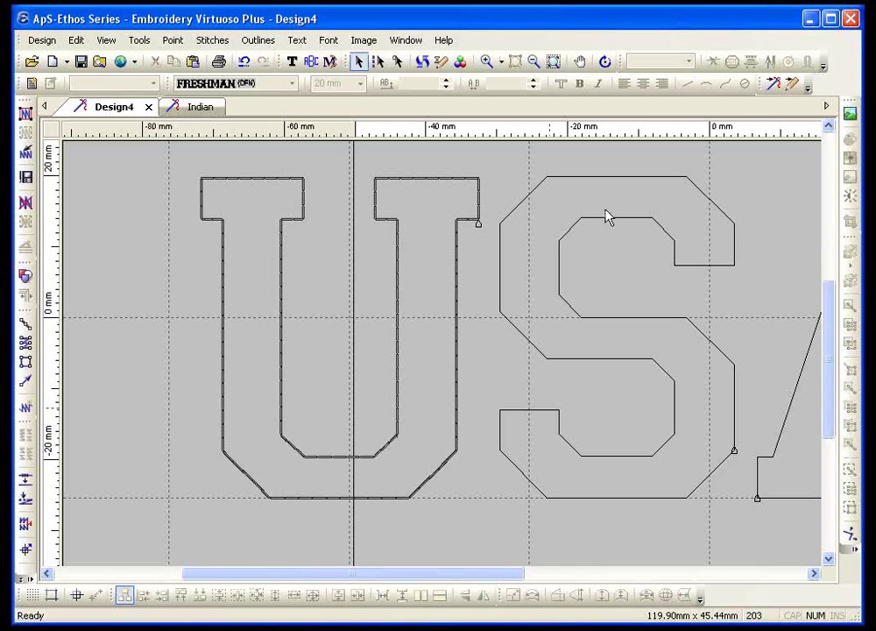
{"action": "left_click", "coordinate": [256, 184]}
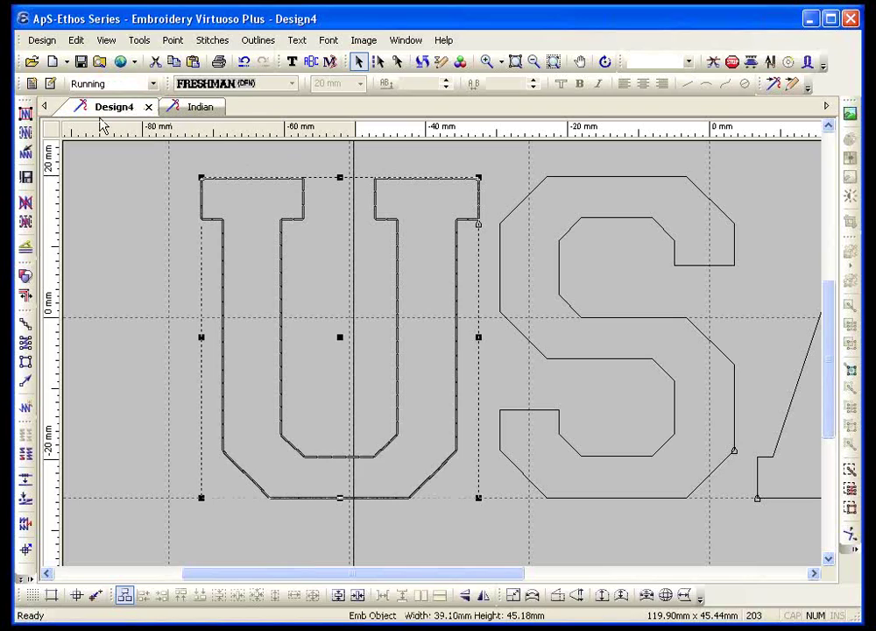
{"action": "left_click", "coordinate": [255, 46]}
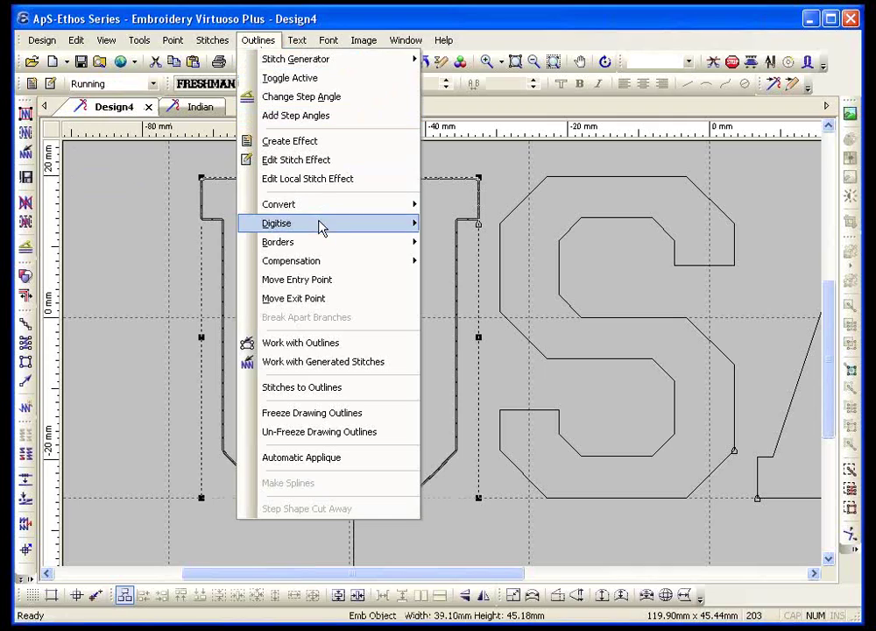
{"action": "mouse_move", "coordinate": [383, 246]}
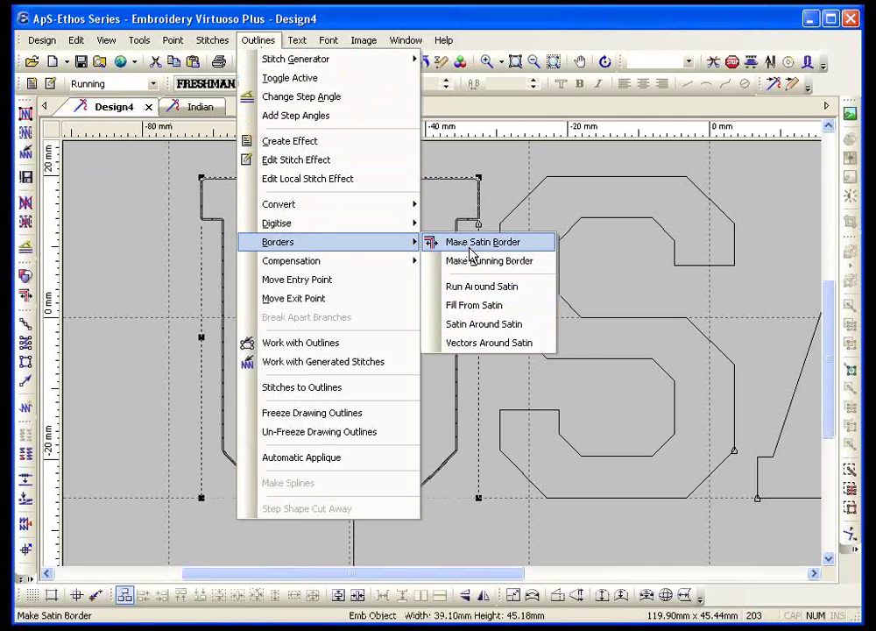
{"action": "left_click", "coordinate": [469, 245]}
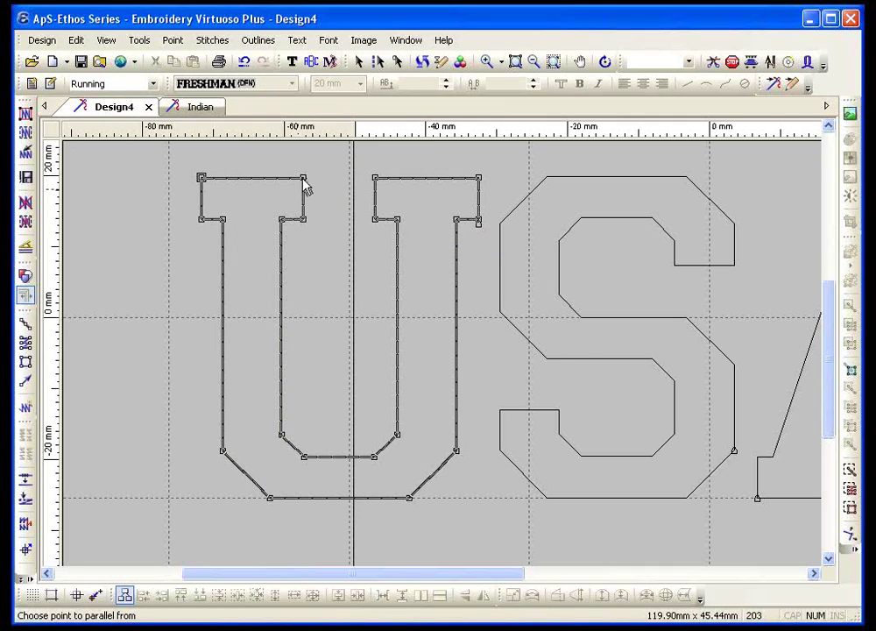
{"action": "left_click", "coordinate": [303, 184]}
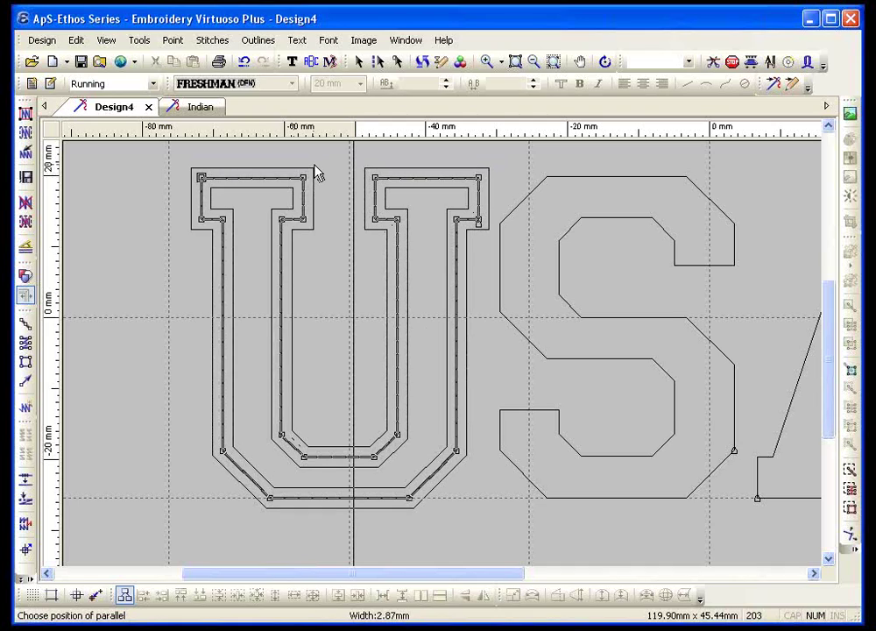
{"action": "left_click", "coordinate": [317, 173]}
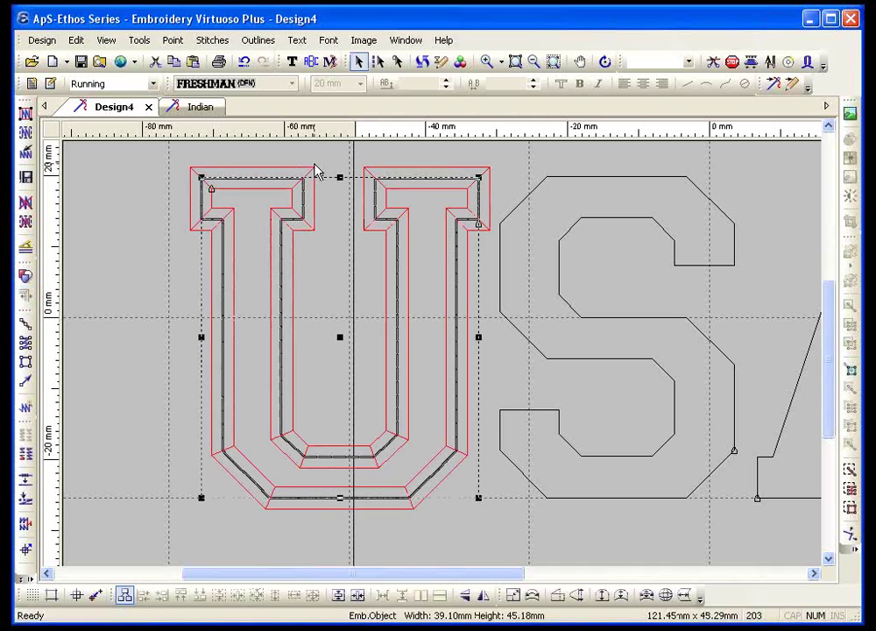
{"action": "left_click", "coordinate": [32, 85]}
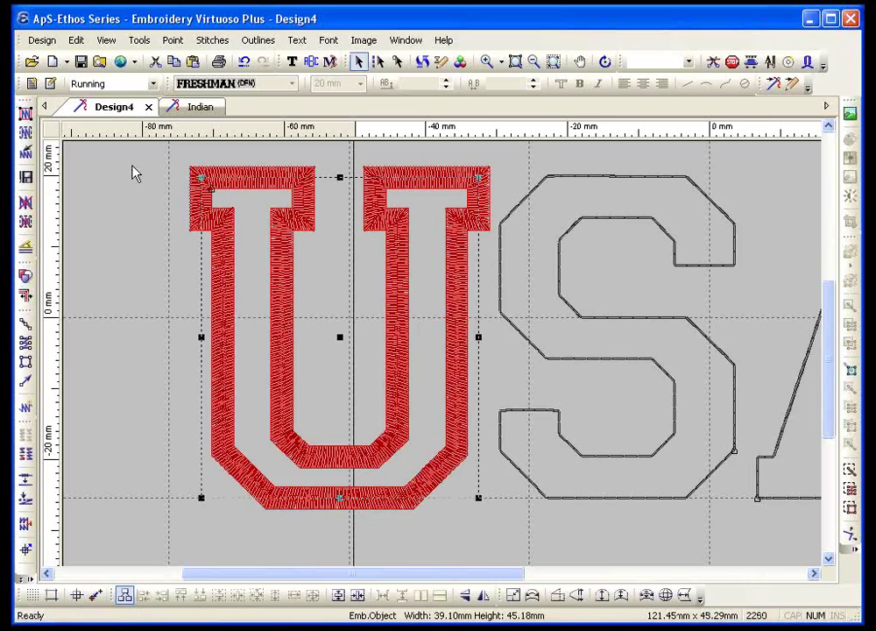
{"action": "left_click", "coordinate": [136, 173]}
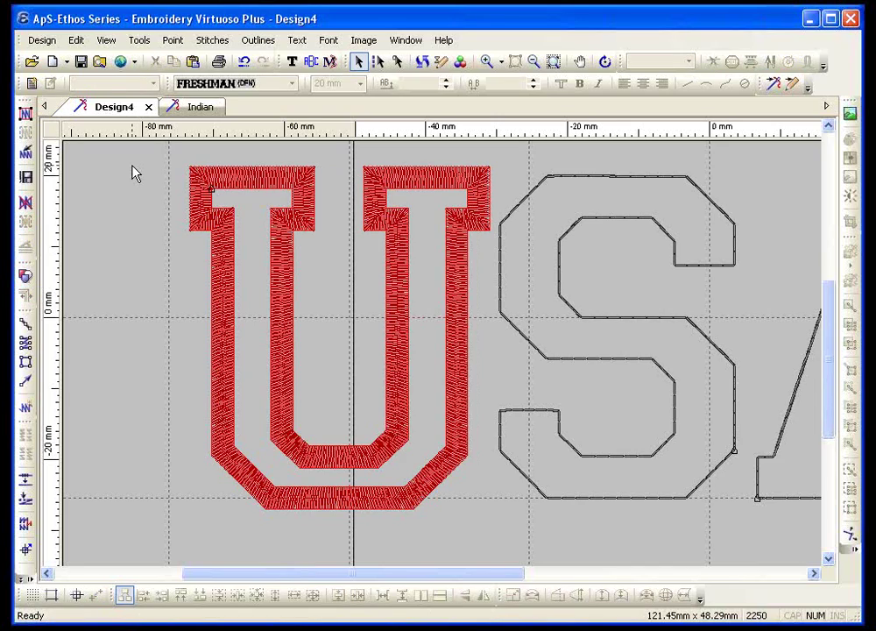
Clear the generated stitches and measure the width of the satin border across the U's upper edge
{"action": "left_click", "coordinate": [25, 206]}
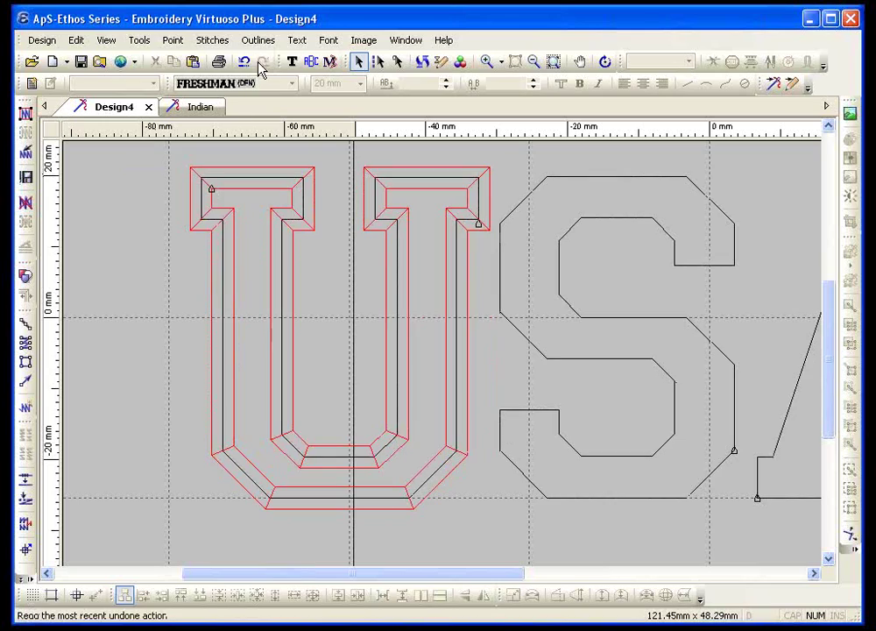
{"action": "left_click", "coordinate": [257, 39]}
{"action": "key", "text": "Escape"}
{"action": "left_click", "coordinate": [145, 40]}
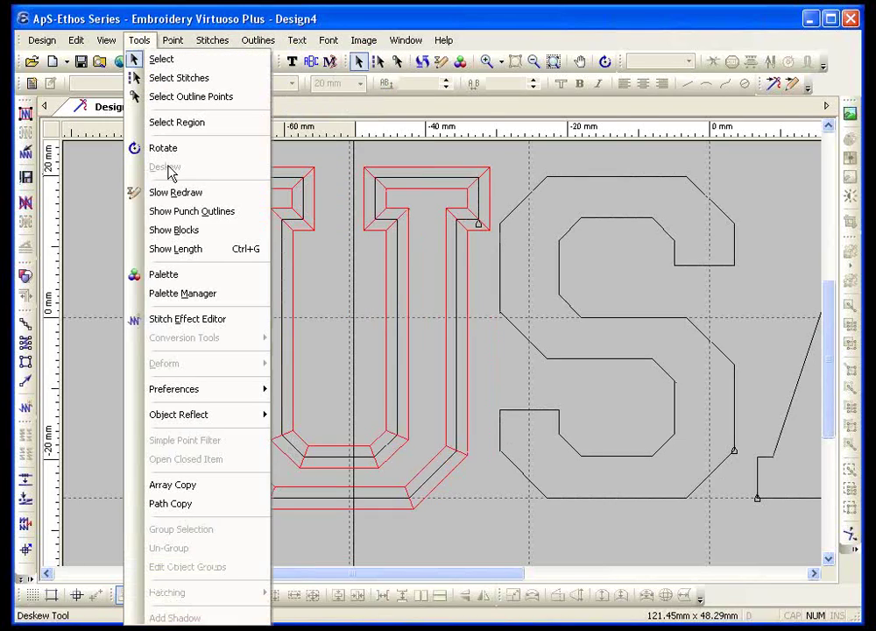
{"action": "left_click", "coordinate": [167, 249]}
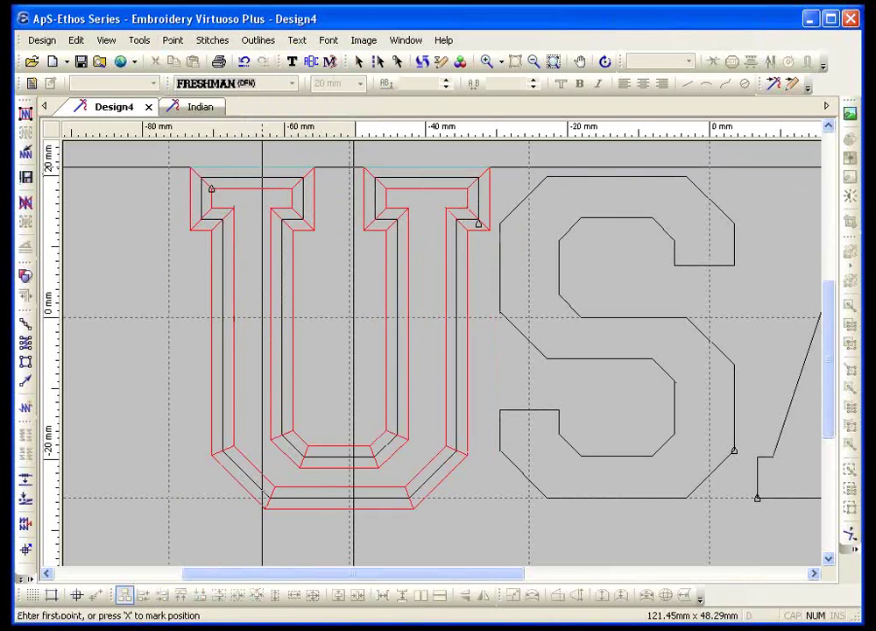
{"action": "left_click", "coordinate": [261, 168]}
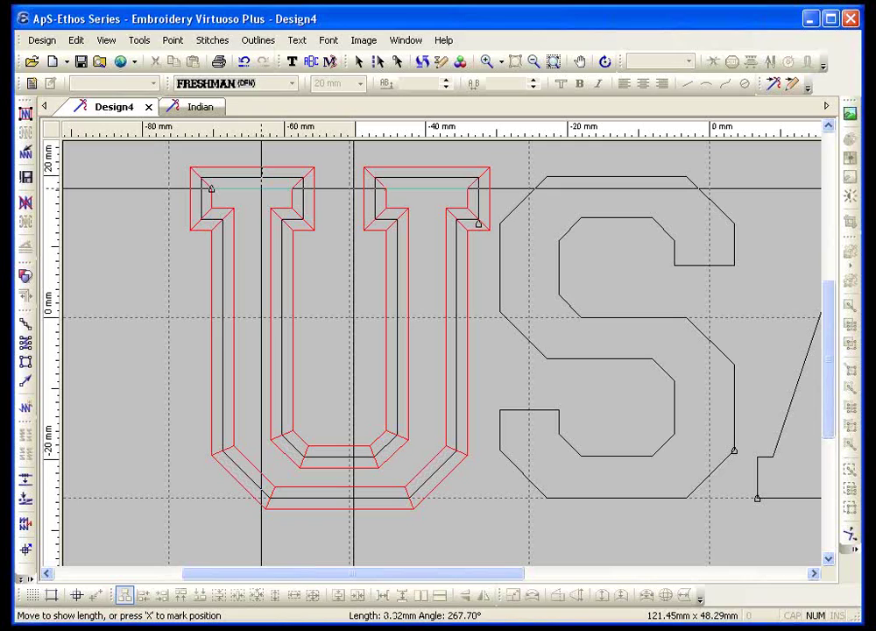
{"action": "key", "text": "Escape"}
Add satin borders to the letters S and A with a parallel distance of 3 mm and 50% offset, and generate all stitches
{"action": "left_click_drag", "start_coordinate": [287, 576], "coordinate": [413, 577]}
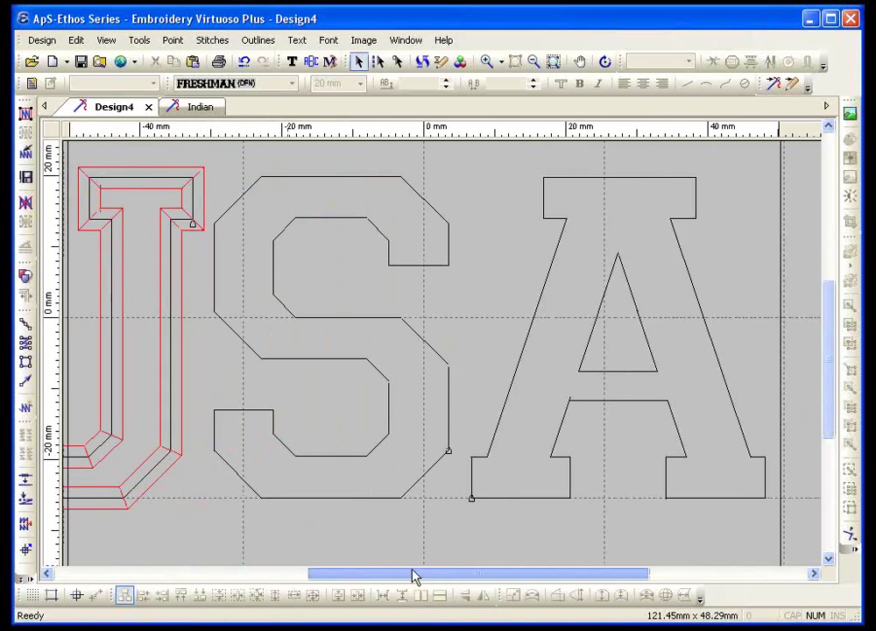
{"action": "left_click", "coordinate": [367, 324]}
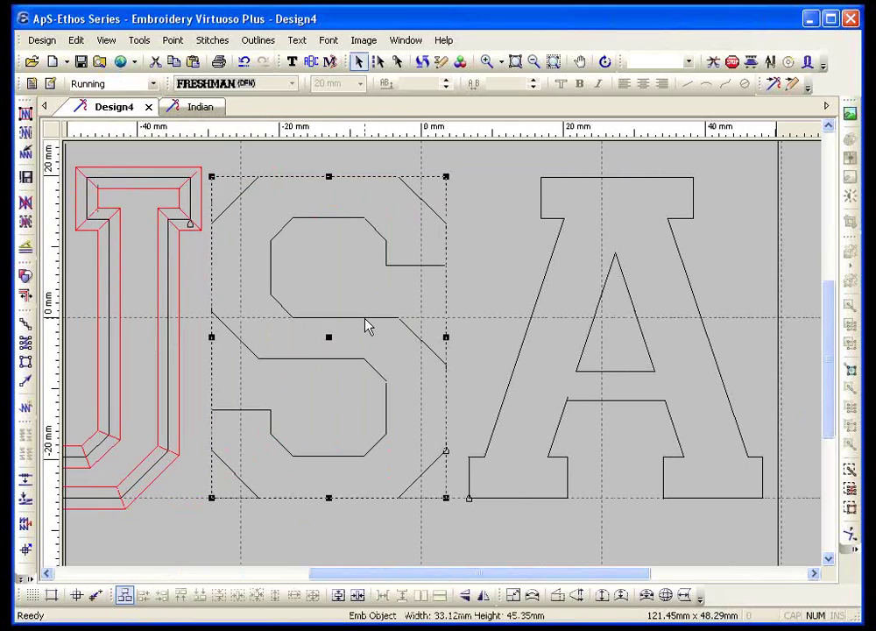
{"action": "left_click", "coordinate": [537, 302], "text": "shift"}
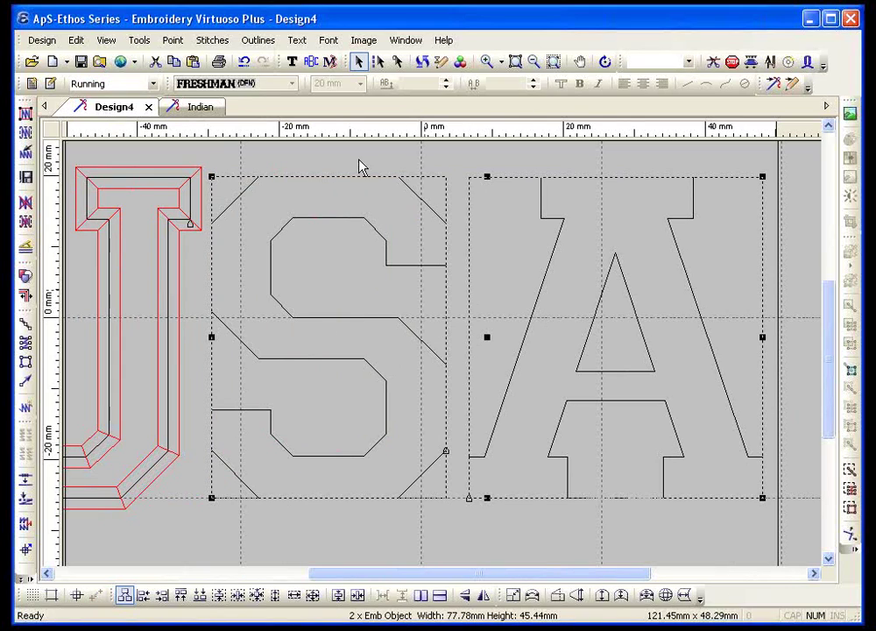
{"action": "left_click", "coordinate": [257, 39]}
{"action": "mouse_move", "coordinate": [294, 242]}
{"action": "left_click", "coordinate": [453, 247]}
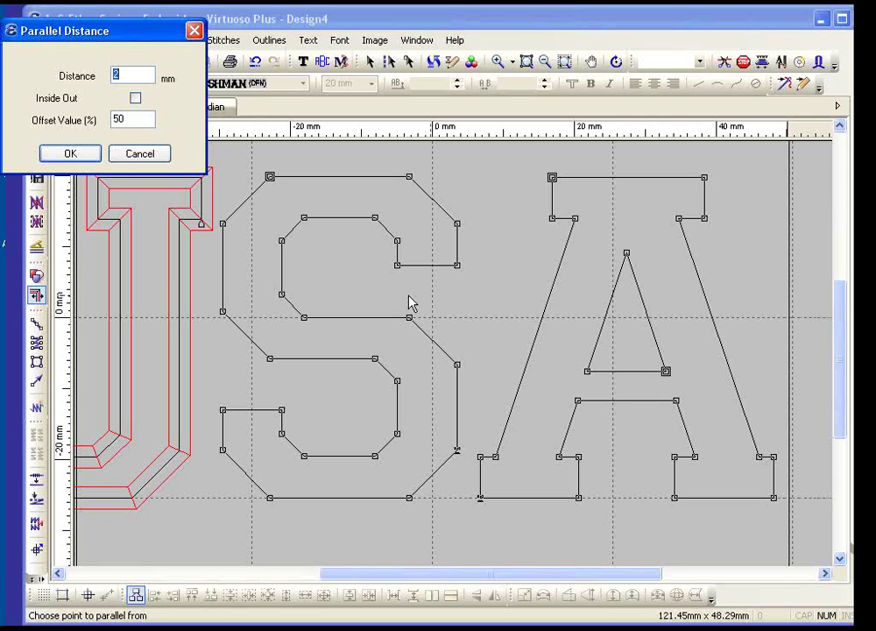
{"action": "type", "text": "3"}
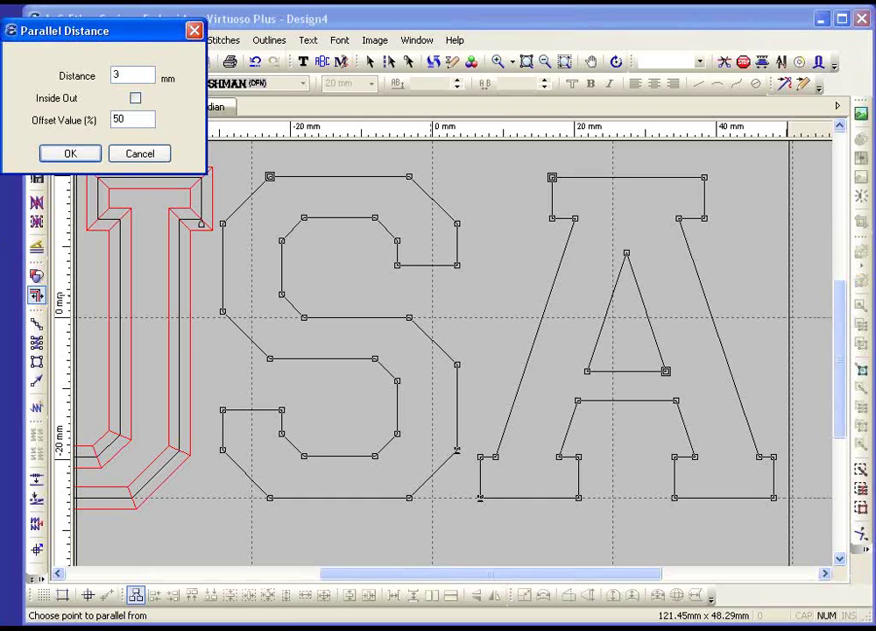
{"action": "left_click", "coordinate": [53, 155]}
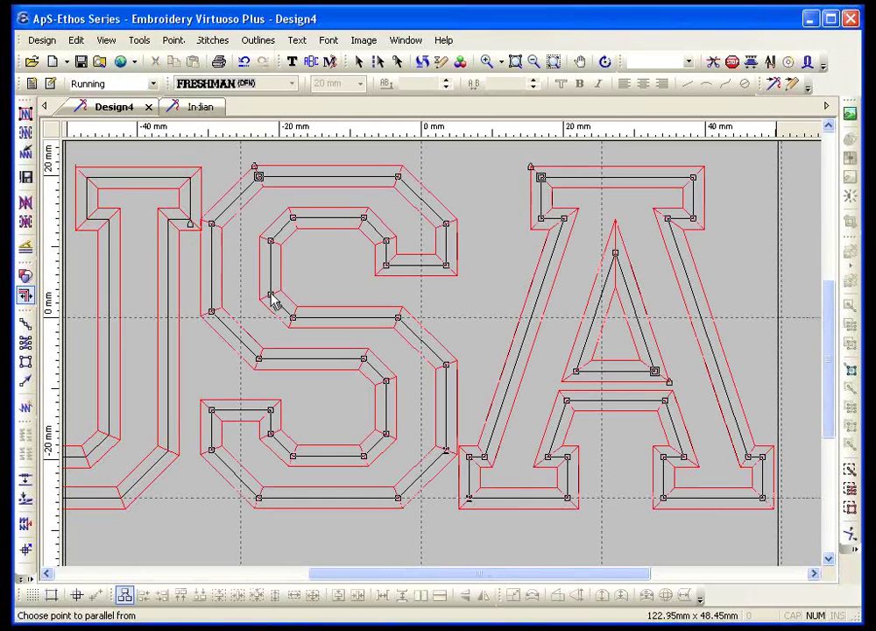
{"action": "left_click", "coordinate": [25, 112]}
{"action": "key", "text": "Escape"}
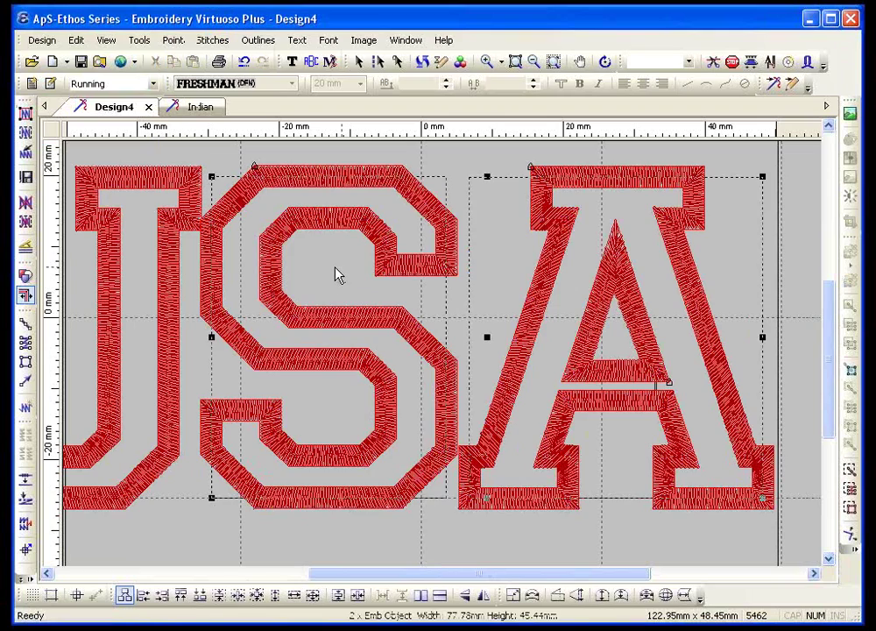
{"action": "left_click", "coordinate": [335, 270]}
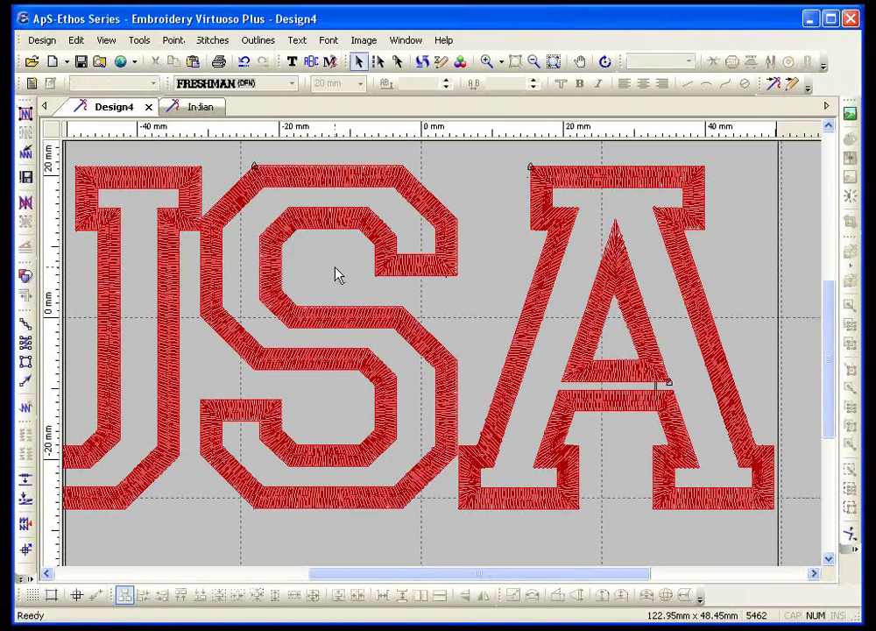
Play a Slow Redraw of the whole USA design at reduced speed to examine the stitching order, and close it
{"action": "left_click", "coordinate": [552, 62]}
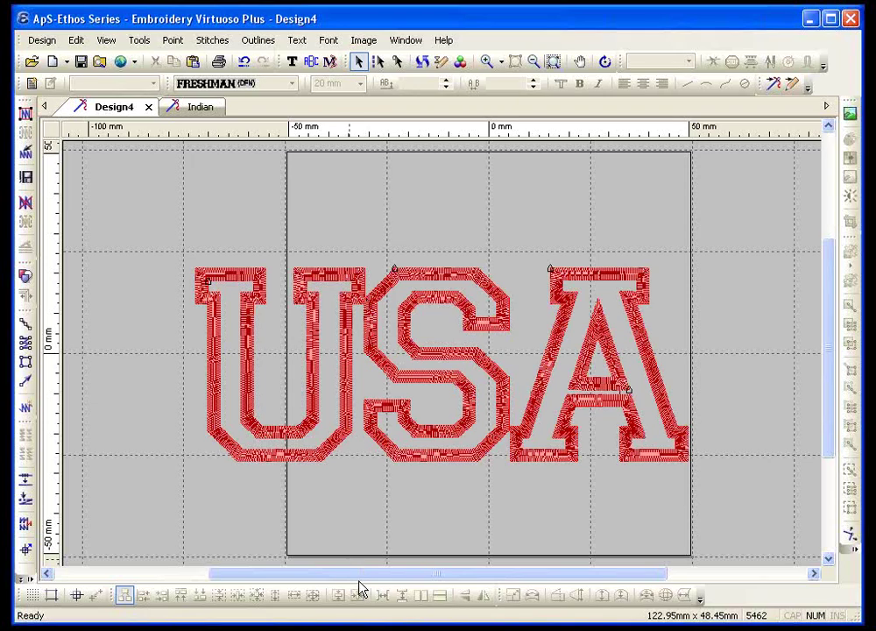
{"action": "left_click_drag", "start_coordinate": [296, 578], "coordinate": [331, 576]}
{"action": "left_click", "coordinate": [441, 60]}
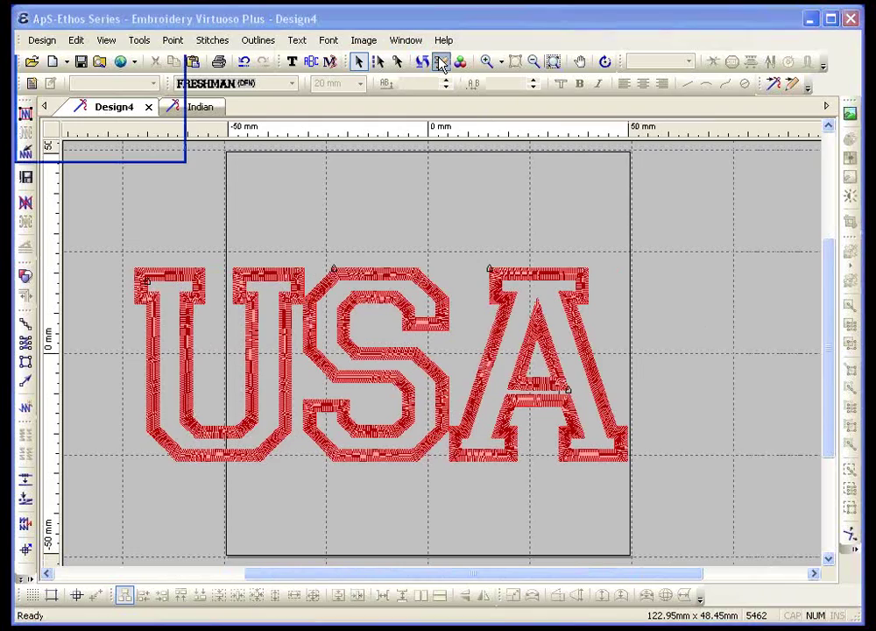
{"action": "left_click", "coordinate": [27, 64]}
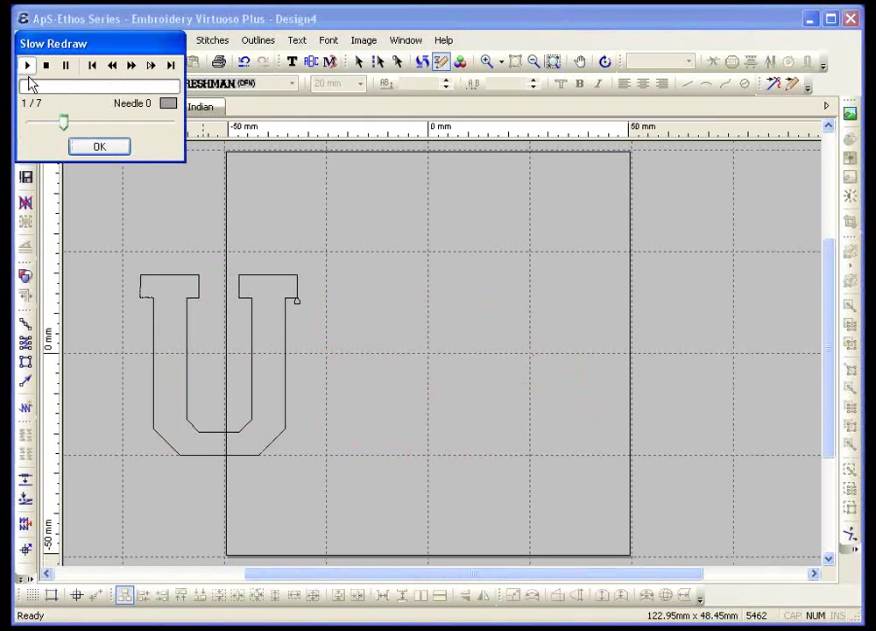
{"action": "left_click_drag", "start_coordinate": [65, 122], "coordinate": [52, 122]}
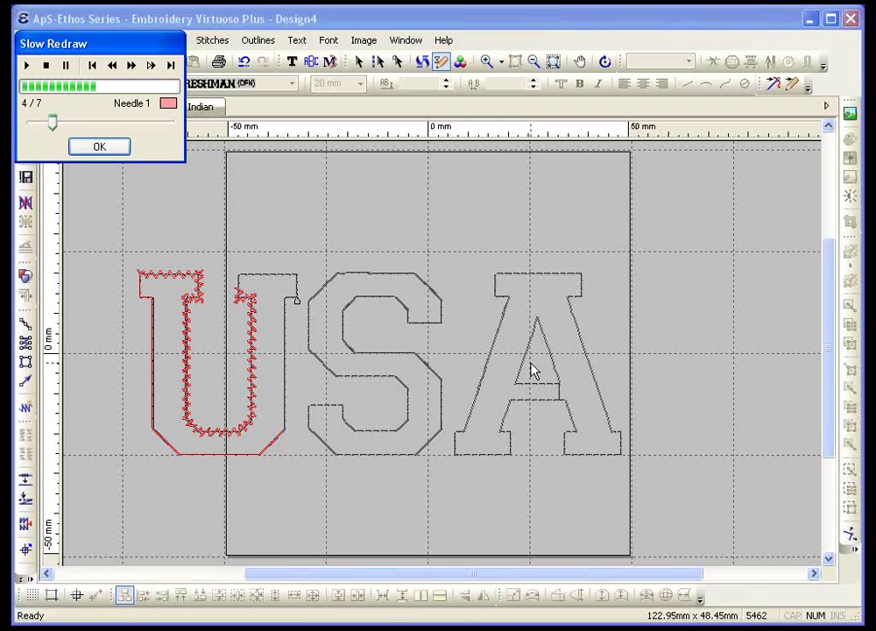
{"action": "left_click", "coordinate": [103, 147]}
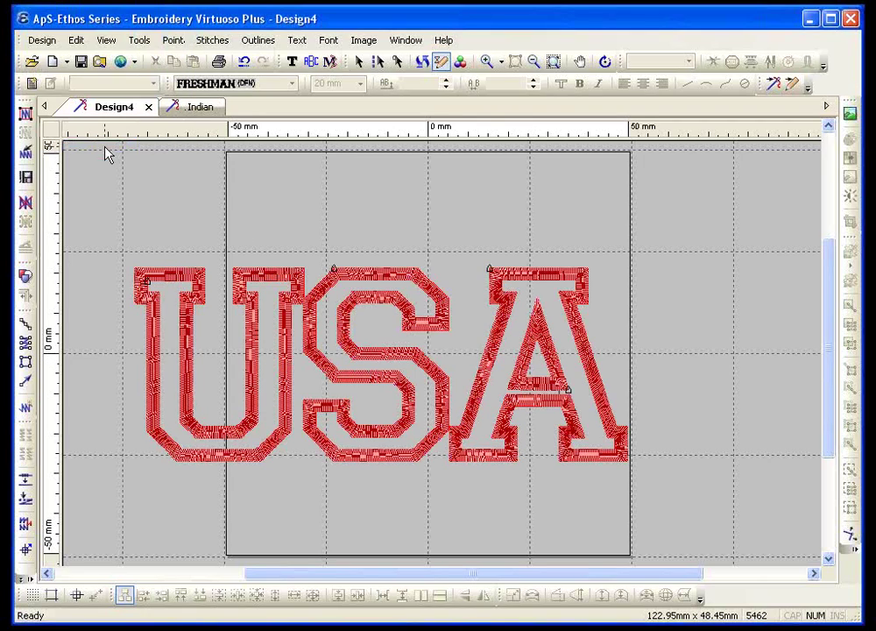
Replay the Slow Redraw at a slower speed, pausing to examine the U's underlay, and speed it up through the satin stitching
{"action": "left_click", "coordinate": [437, 66]}
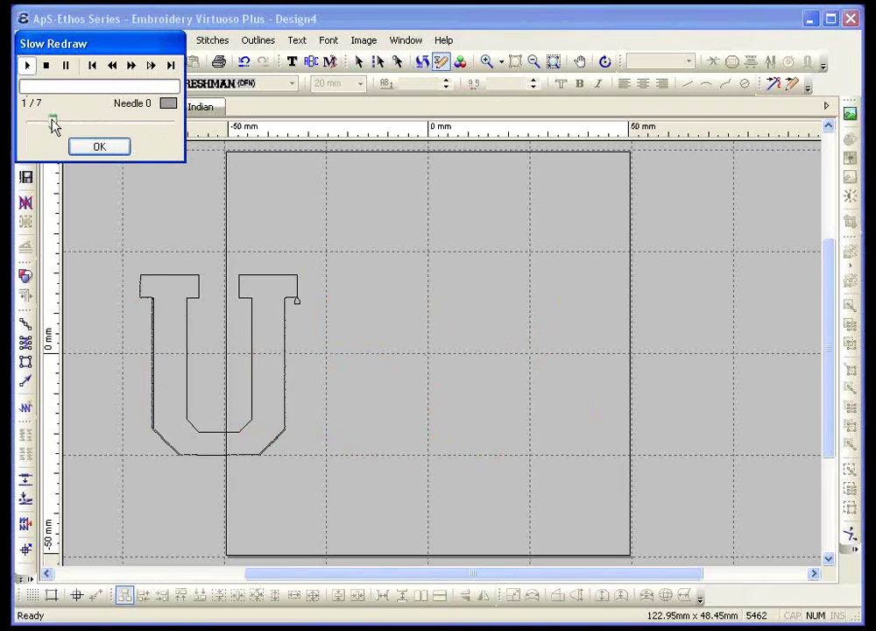
{"action": "left_click_drag", "start_coordinate": [53, 123], "coordinate": [35, 123]}
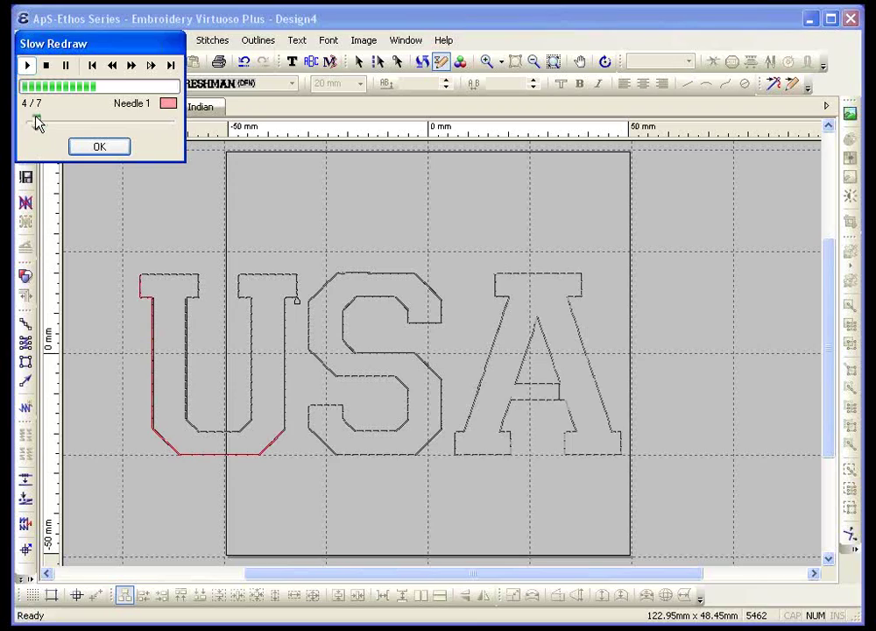
{"action": "left_click", "coordinate": [68, 65]}
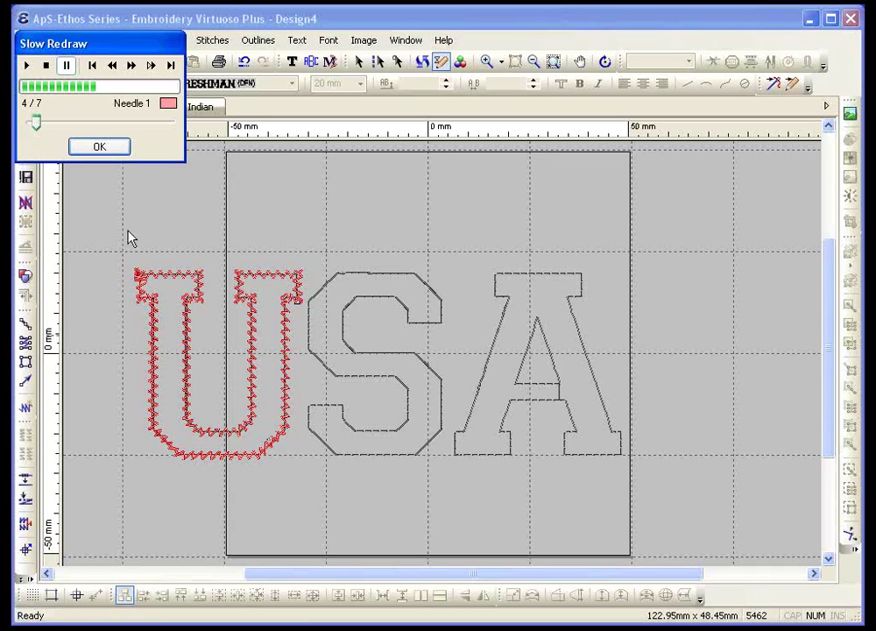
{"action": "left_click_drag", "start_coordinate": [35, 123], "coordinate": [31, 123]}
{"action": "left_click", "coordinate": [26, 65]}
{"action": "left_click_drag", "start_coordinate": [33, 124], "coordinate": [60, 126]}
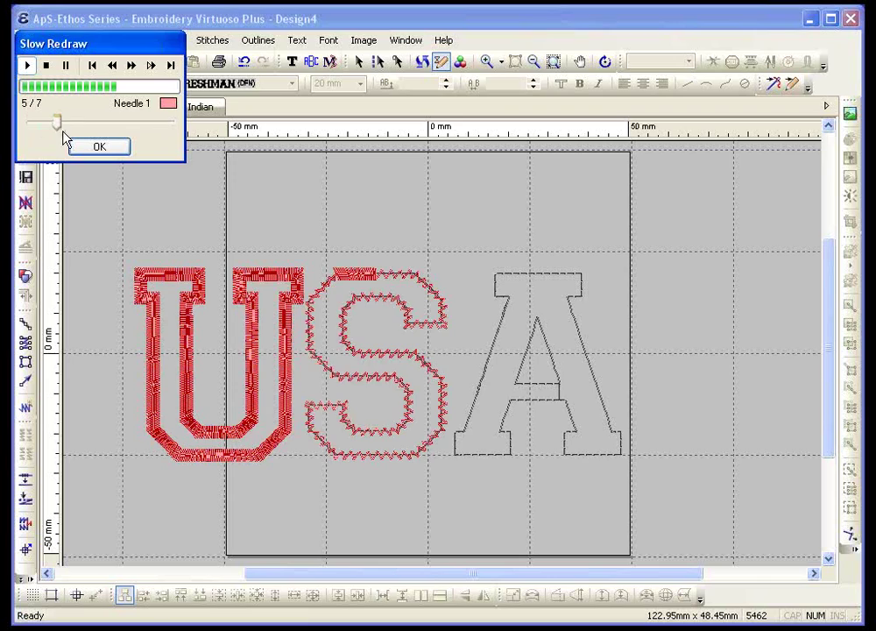
Step the redraw back within the S at slow speed and pause it to examine the underlay and first satin stitches
{"action": "left_click", "coordinate": [112, 66]}
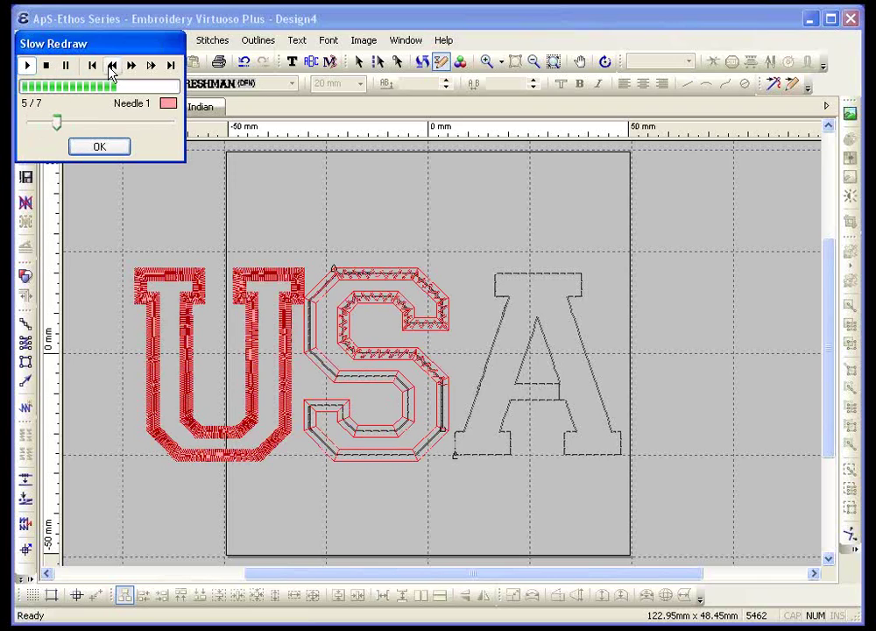
{"action": "left_click_drag", "start_coordinate": [57, 124], "coordinate": [31, 124]}
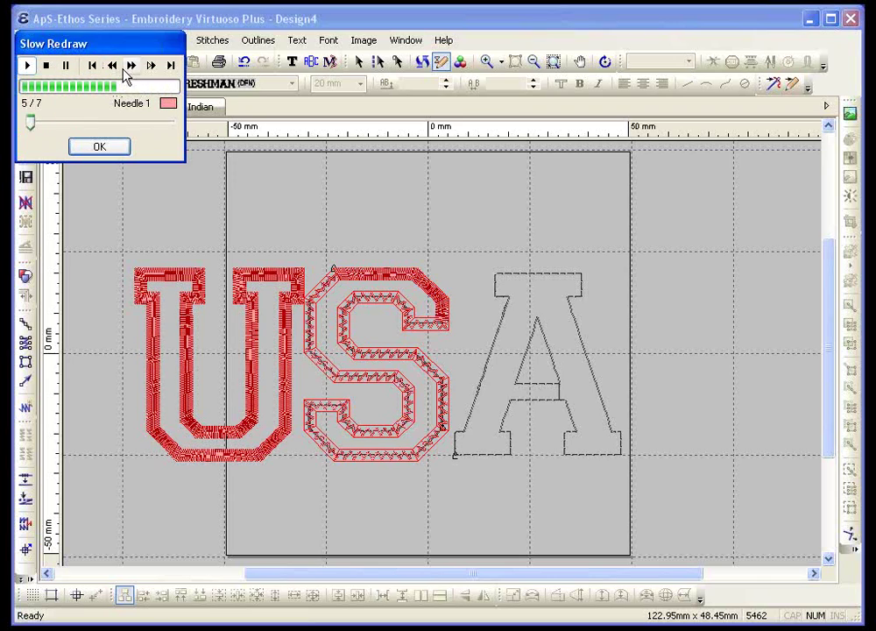
{"action": "left_click", "coordinate": [112, 66]}
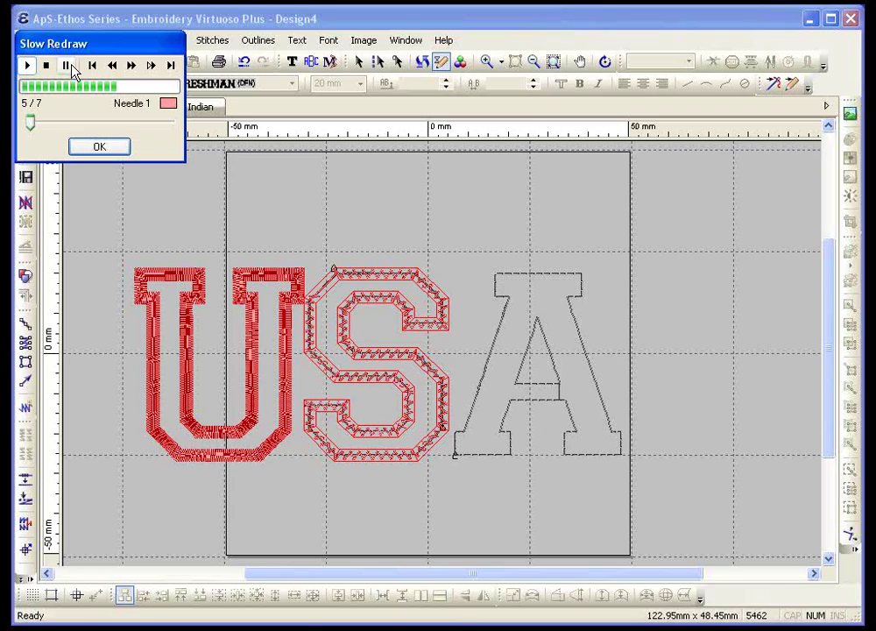
{"action": "left_click", "coordinate": [68, 66]}
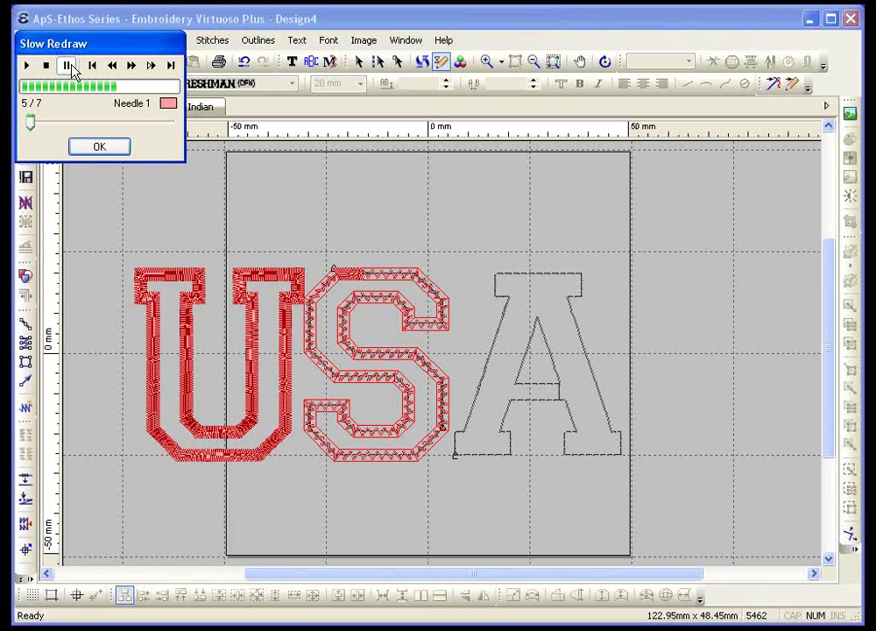
Close the Slow Redraw, clear the stitches, change the U border's stitch effect to ZigZag Fix and stitch it
{"action": "left_click", "coordinate": [81, 148]}
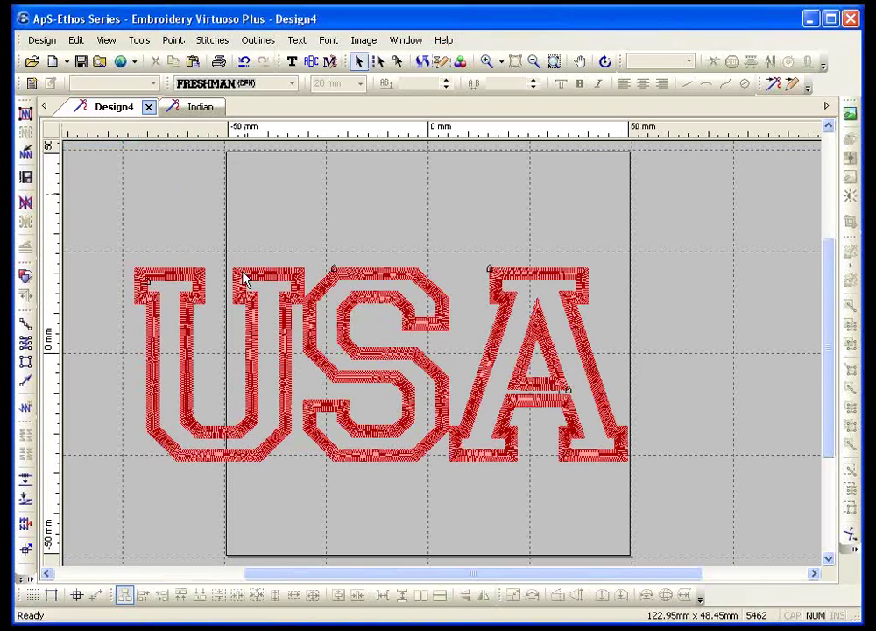
{"action": "left_click", "coordinate": [244, 279]}
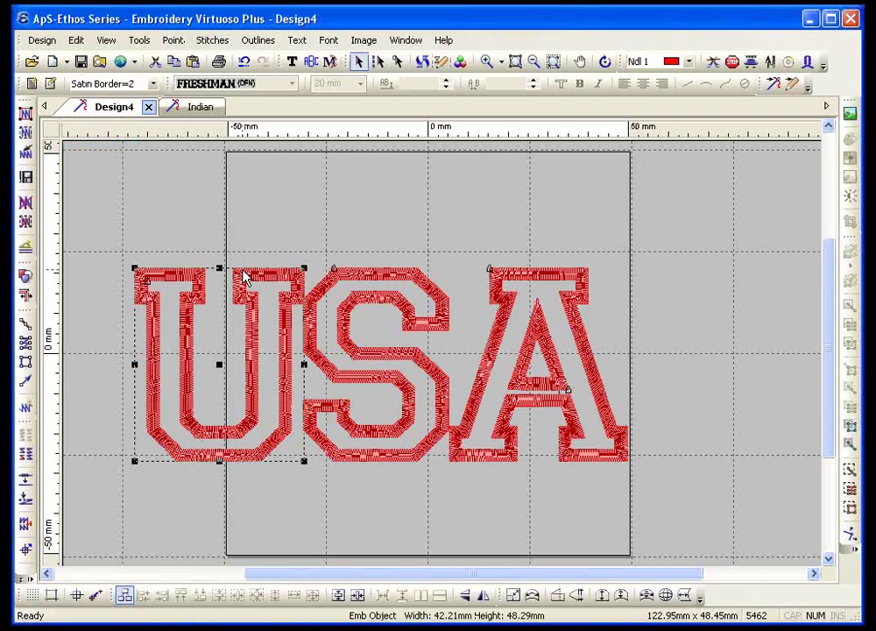
{"action": "left_click", "coordinate": [25, 202]}
{"action": "left_click", "coordinate": [105, 83]}
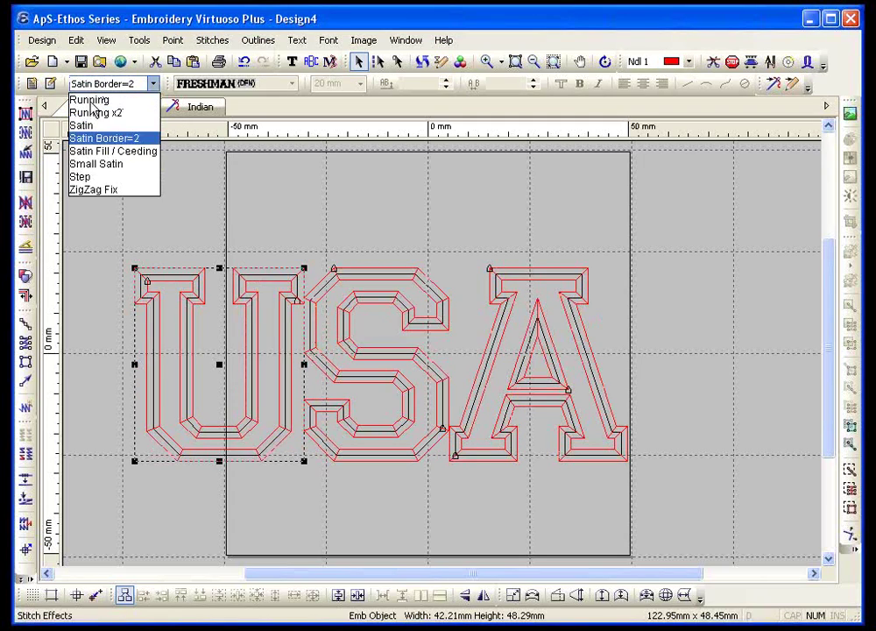
{"action": "left_click", "coordinate": [88, 189]}
{"action": "left_click", "coordinate": [25, 112]}
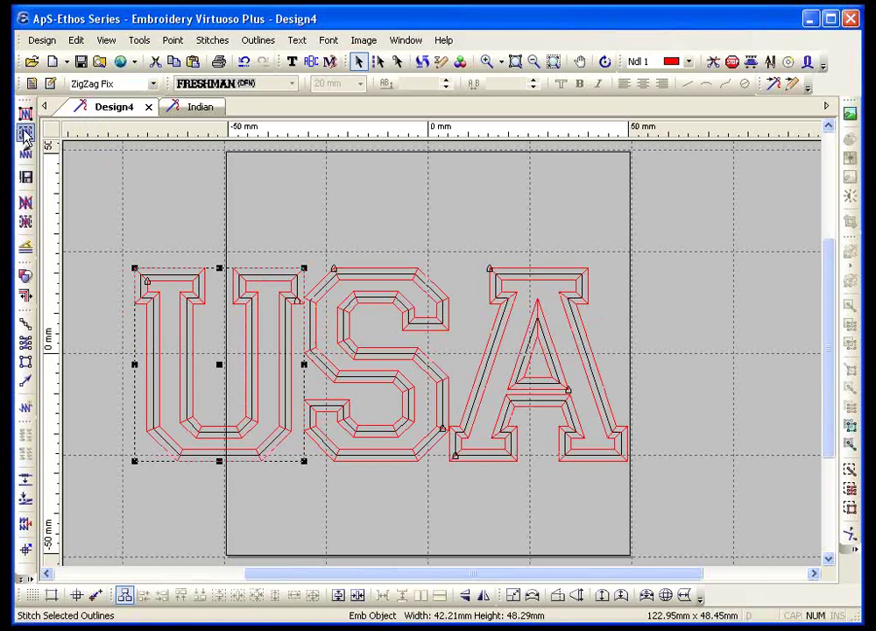
Delete the satin borders around the A, its inner triangle and the S, keeping their running outlines
{"action": "left_click", "coordinate": [486, 60]}
{"action": "left_click_drag", "start_coordinate": [113, 234], "coordinate": [363, 457]}
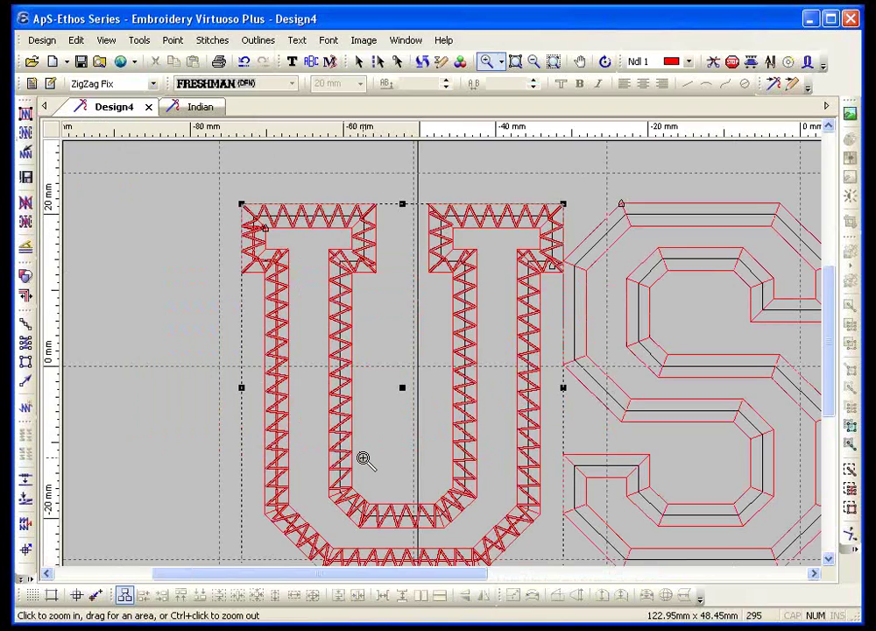
{"action": "left_click_drag", "start_coordinate": [333, 573], "coordinate": [377, 580]}
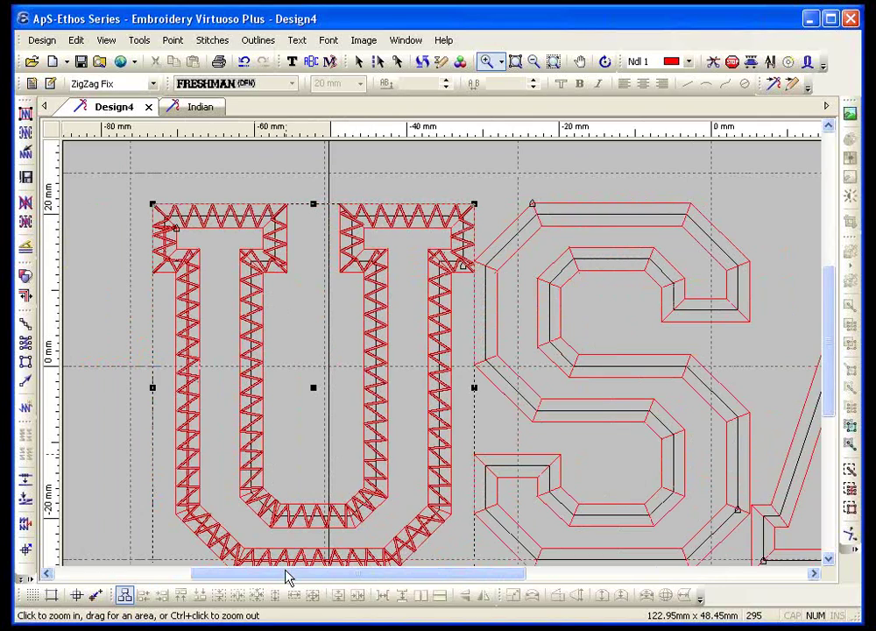
{"action": "left_click_drag", "start_coordinate": [286, 576], "coordinate": [517, 578]}
{"action": "key", "text": "Escape"}
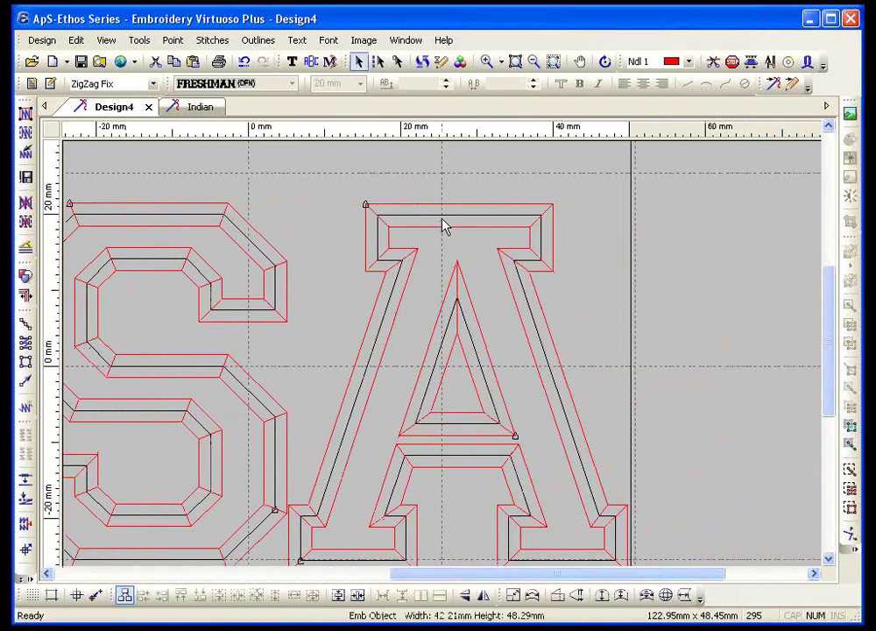
{"action": "left_click", "coordinate": [444, 213]}
{"action": "left_click", "coordinate": [443, 211]}
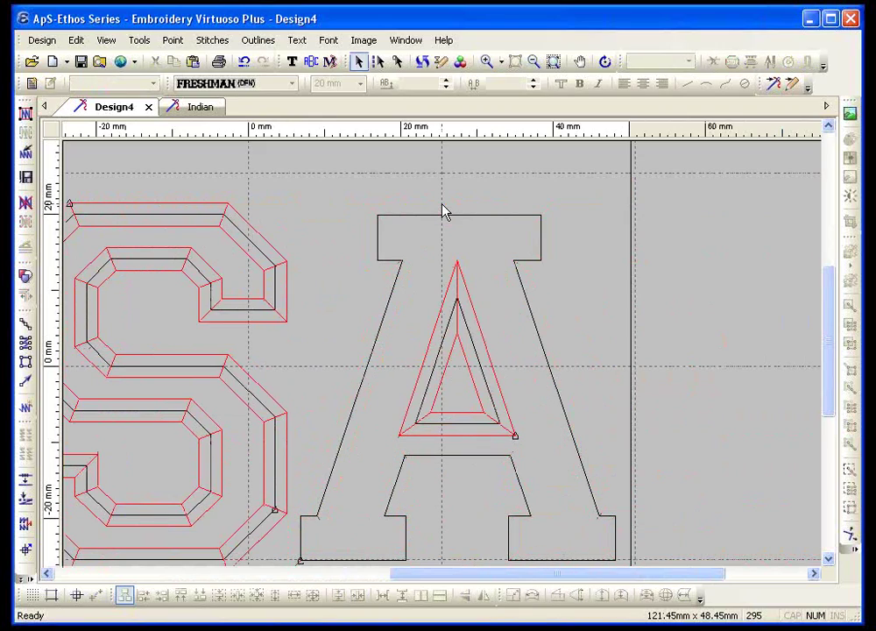
{"action": "left_click", "coordinate": [459, 274]}
{"action": "key", "text": "Escape"}
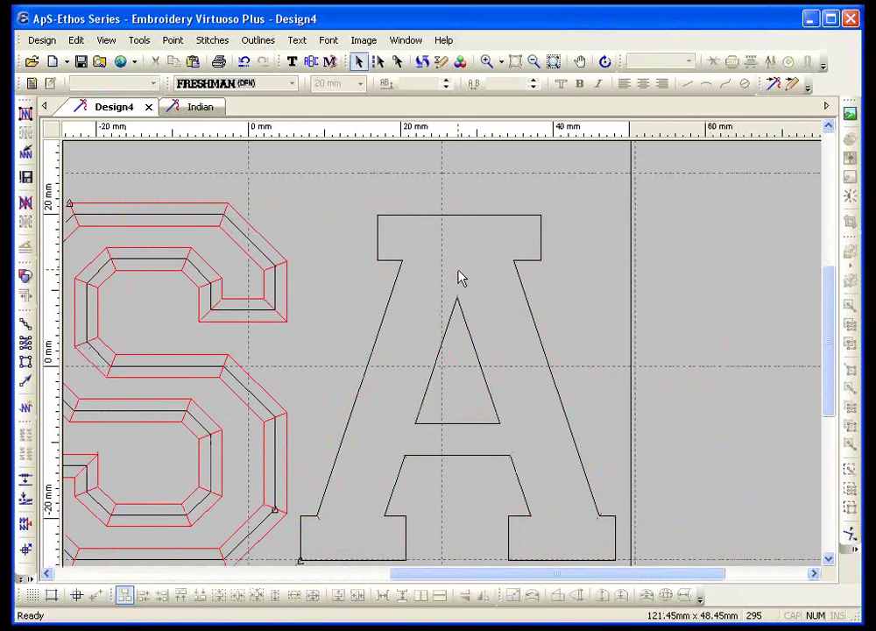
{"action": "left_click", "coordinate": [273, 257]}
{"action": "key", "text": "Escape"}
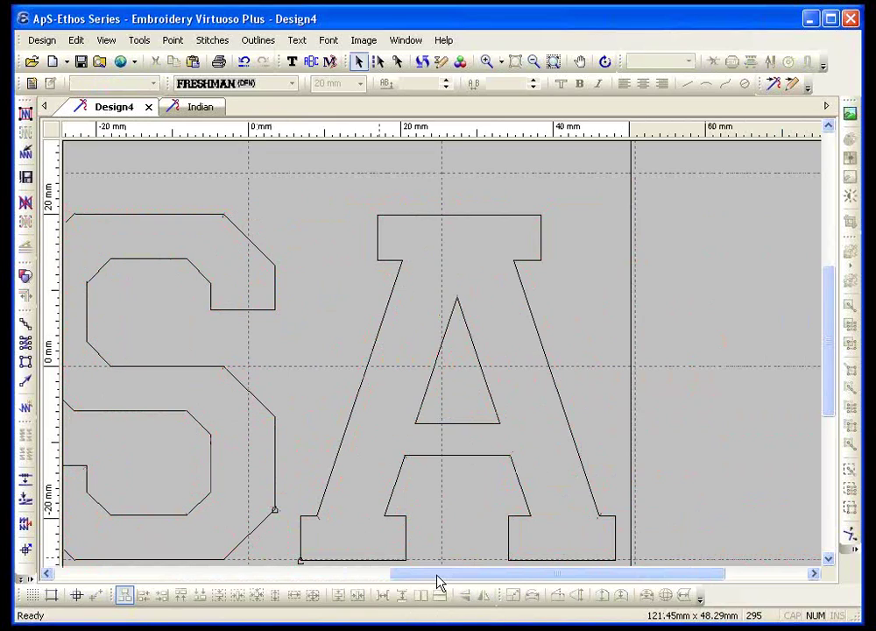
Make a satin border on the S outline with a parallel distance of 3 mm and 85% offset, and generate all stitches
{"action": "left_click_drag", "start_coordinate": [438, 574], "coordinate": [391, 573]}
{"action": "left_click", "coordinate": [364, 313]}
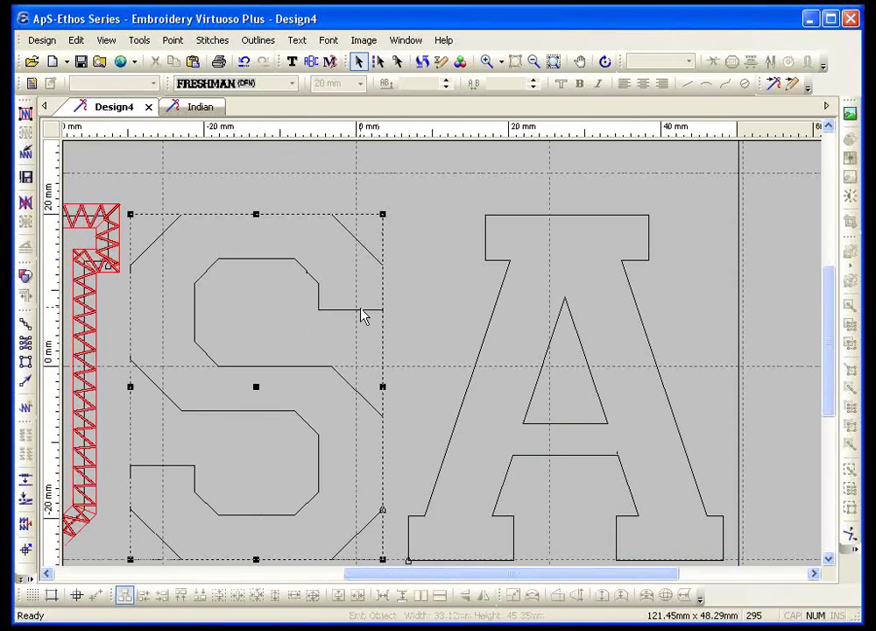
{"action": "left_click", "coordinate": [257, 41]}
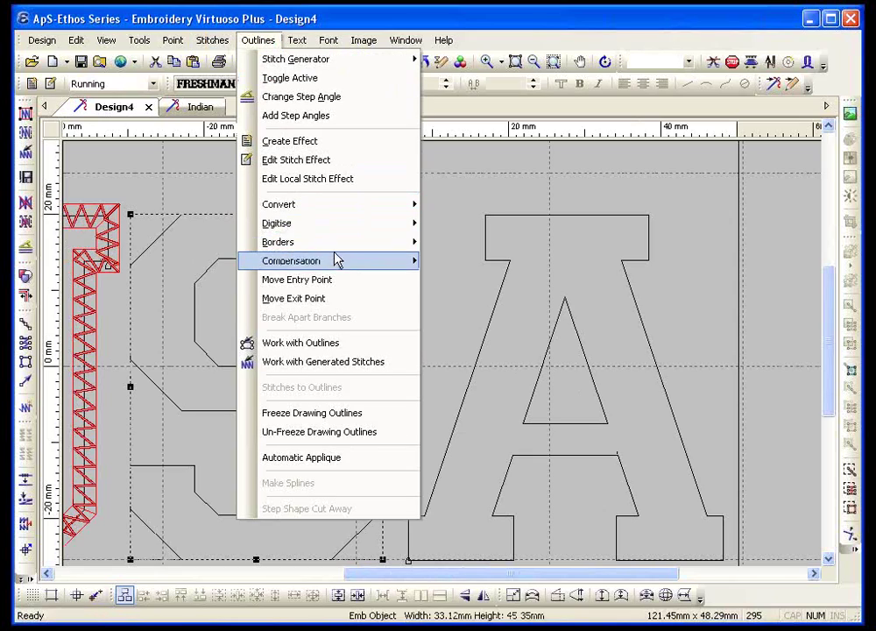
{"action": "mouse_move", "coordinate": [340, 243]}
{"action": "left_click", "coordinate": [473, 248]}
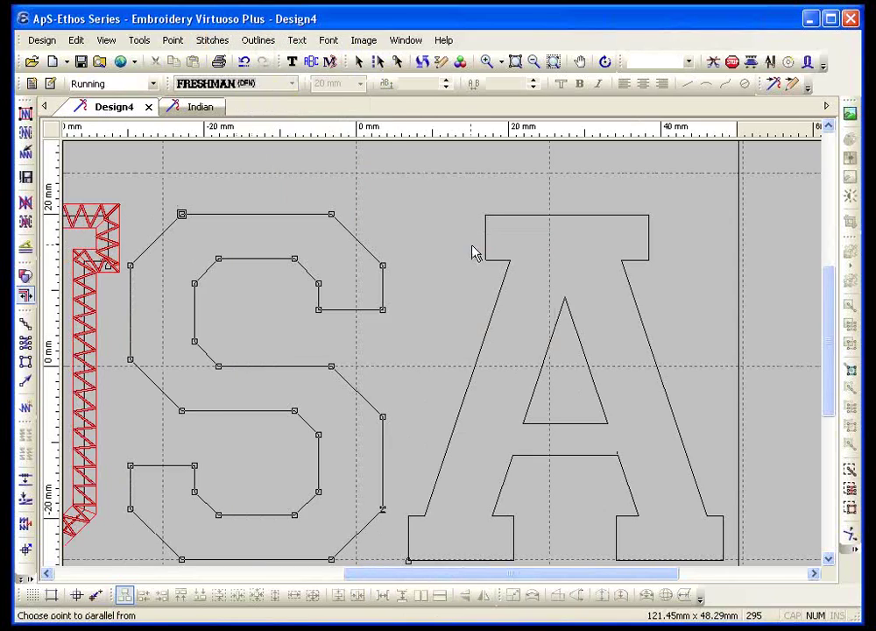
{"action": "left_click", "coordinate": [383, 309]}
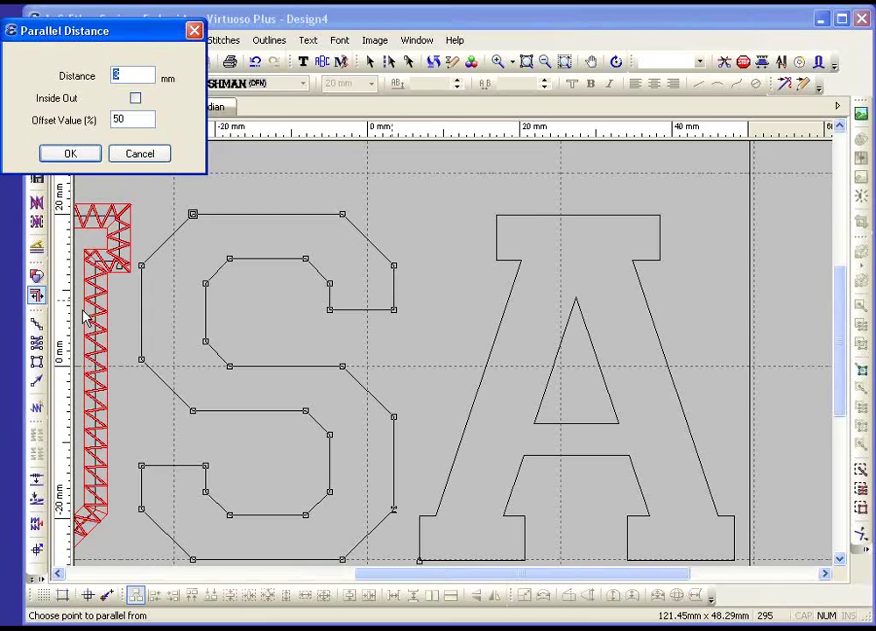
{"action": "key", "text": "Tab"}
{"action": "type", "text": "85"}
{"action": "left_click", "coordinate": [73, 153]}
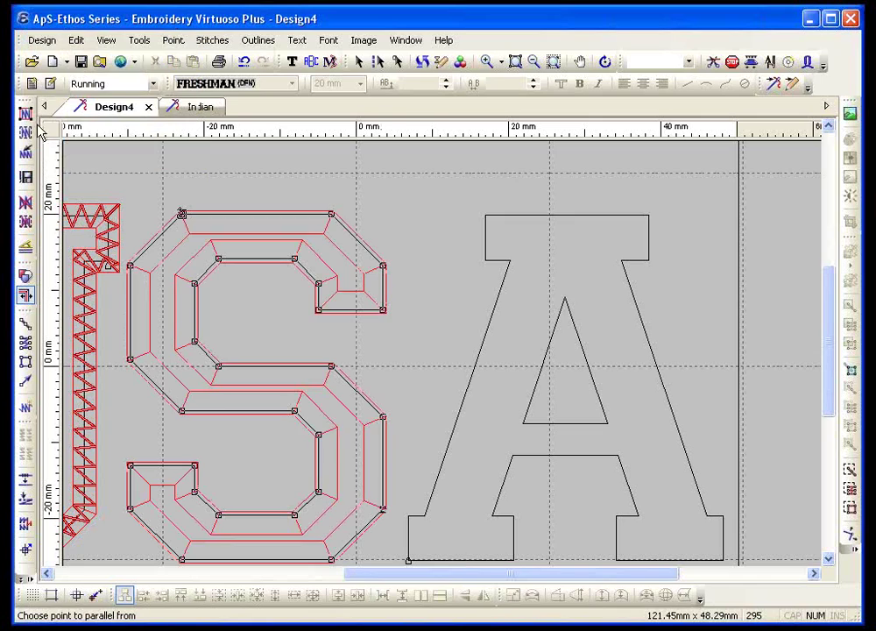
{"action": "left_click", "coordinate": [25, 133]}
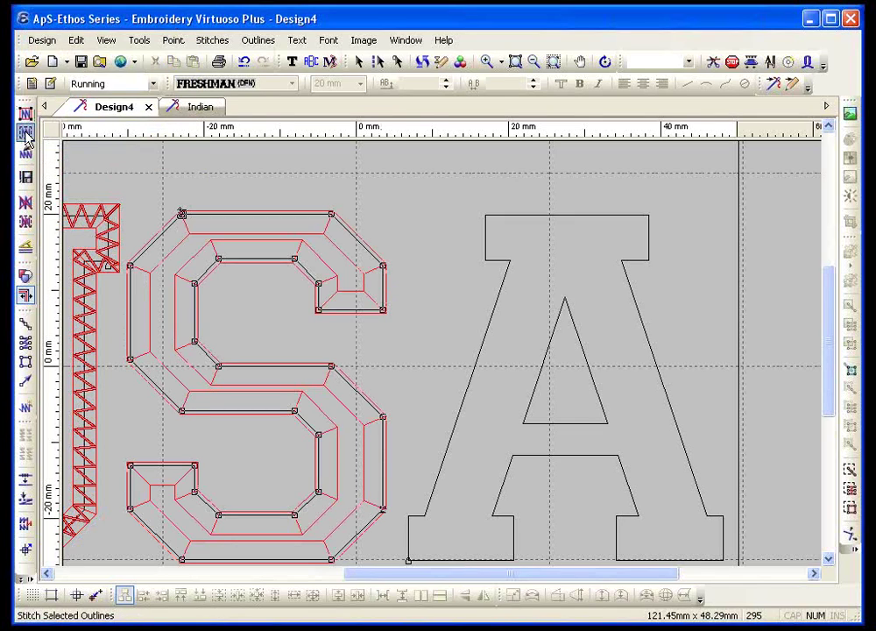
{"action": "left_click", "coordinate": [25, 115]}
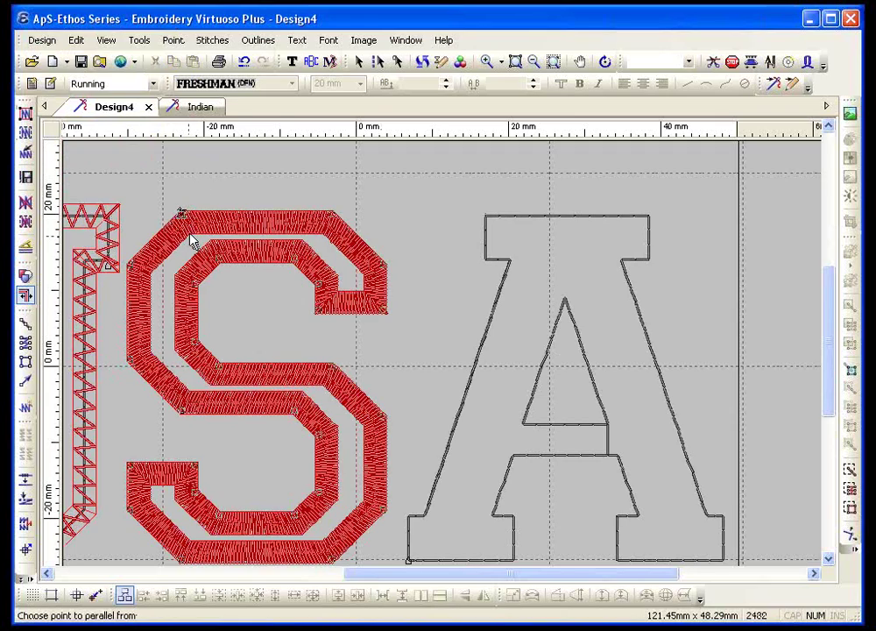
Change the S border's stitch effect to ZigZag Fix and regenerate the stitches
{"action": "key", "text": "Escape"}
{"action": "left_click", "coordinate": [101, 90]}
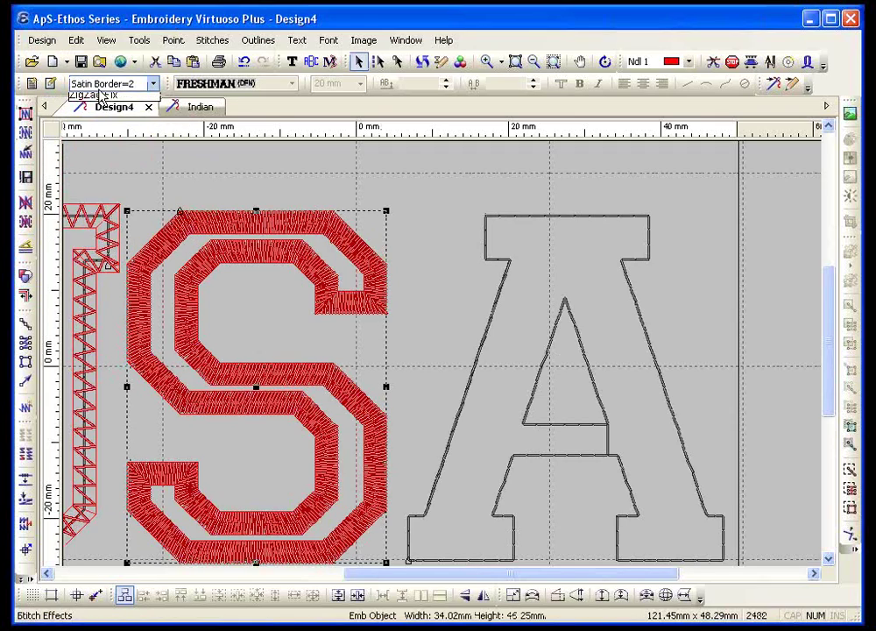
{"action": "left_click", "coordinate": [87, 149]}
{"action": "left_click", "coordinate": [24, 112]}
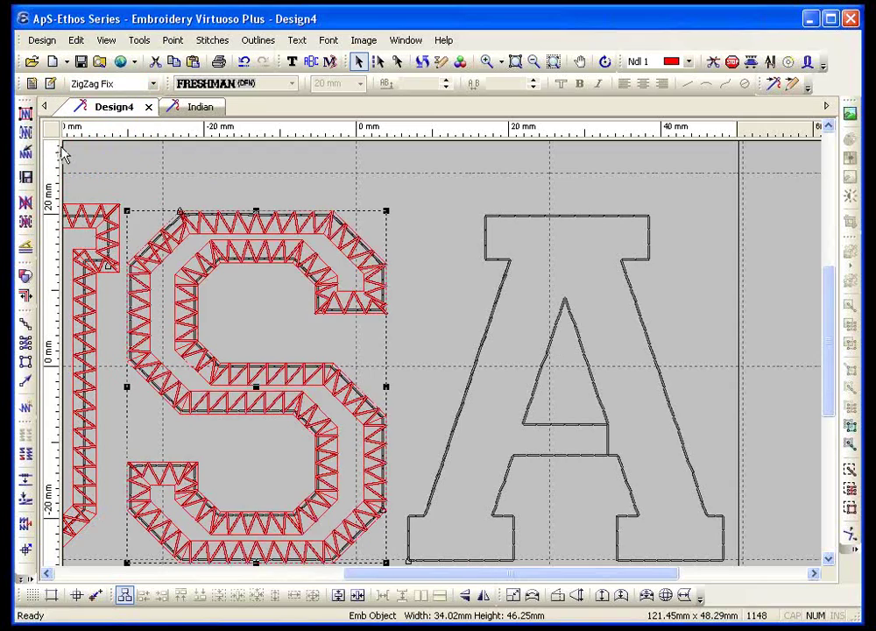
Examine close up how the zigzag borders of the U and S sit relative to their running outlines
{"action": "left_click", "coordinate": [486, 61]}
{"action": "left_click_drag", "start_coordinate": [175, 180], "coordinate": [54, 355]}
{"action": "left_click_drag", "start_coordinate": [328, 578], "coordinate": [391, 578]}
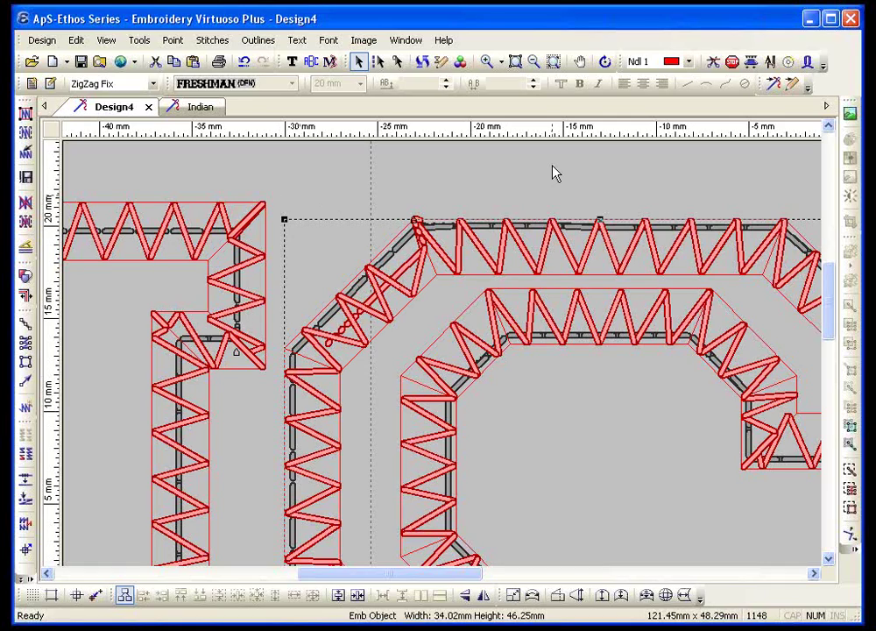
{"action": "left_click", "coordinate": [628, 277]}
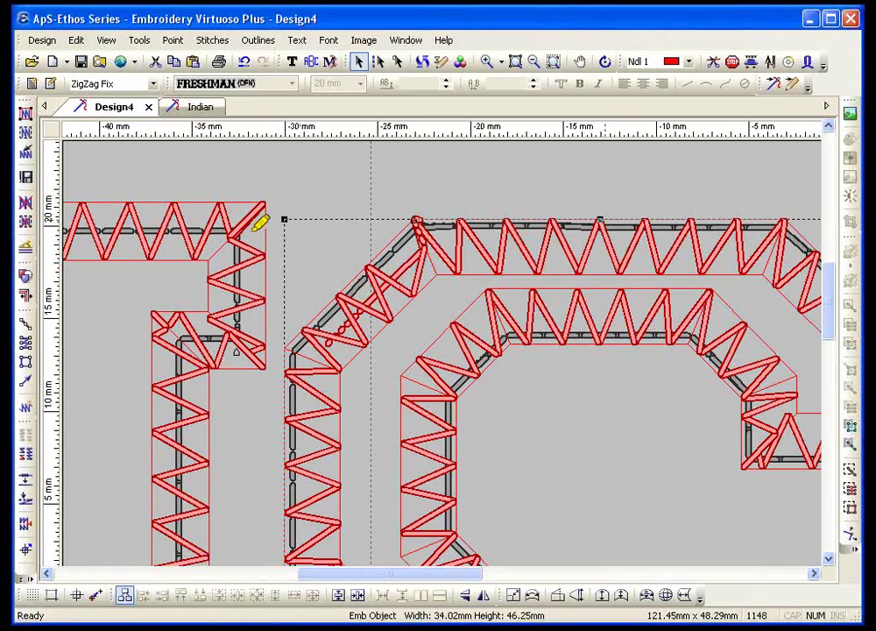
{"action": "mouse_move", "coordinate": [251, 191]}
{"action": "left_mouse_down"}
{"action": "mouse_move", "coordinate": [238, 361]}
{"action": "mouse_move", "coordinate": [264, 380]}
{"action": "mouse_move", "coordinate": [274, 345]}
{"action": "mouse_move", "coordinate": [266, 175]}
{"action": "left_mouse_up"}
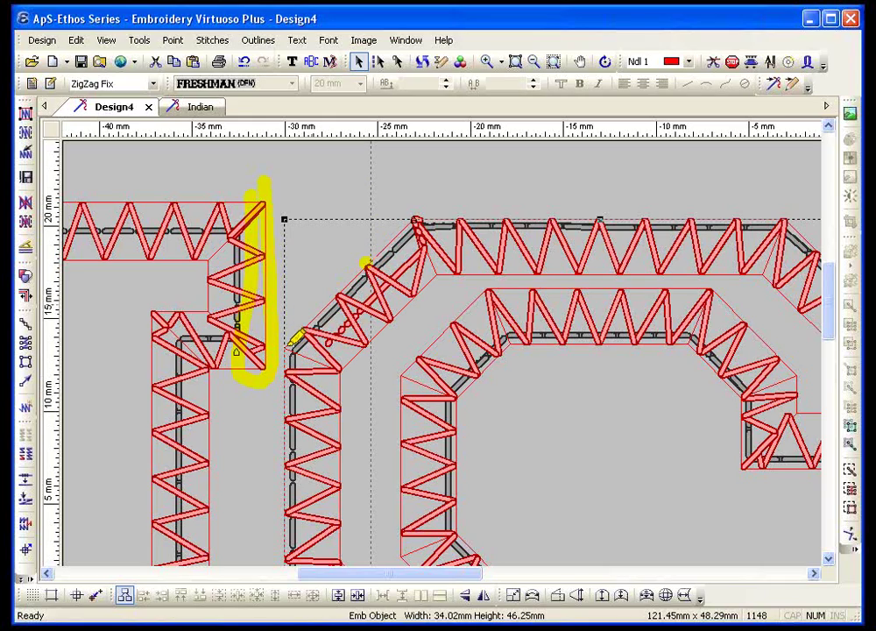
{"action": "mouse_move", "coordinate": [295, 346]}
{"action": "left_mouse_down"}
{"action": "mouse_move", "coordinate": [345, 289]}
{"action": "mouse_move", "coordinate": [429, 221]}
{"action": "mouse_move", "coordinate": [378, 249]}
{"action": "mouse_move", "coordinate": [302, 333]}
{"action": "left_mouse_up"}
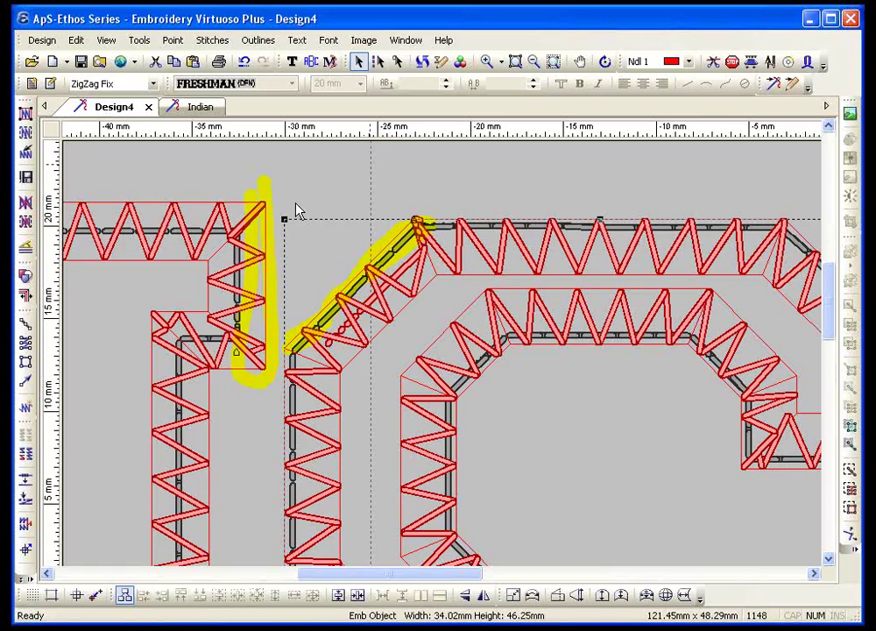
{"action": "left_click", "coordinate": [230, 190]}
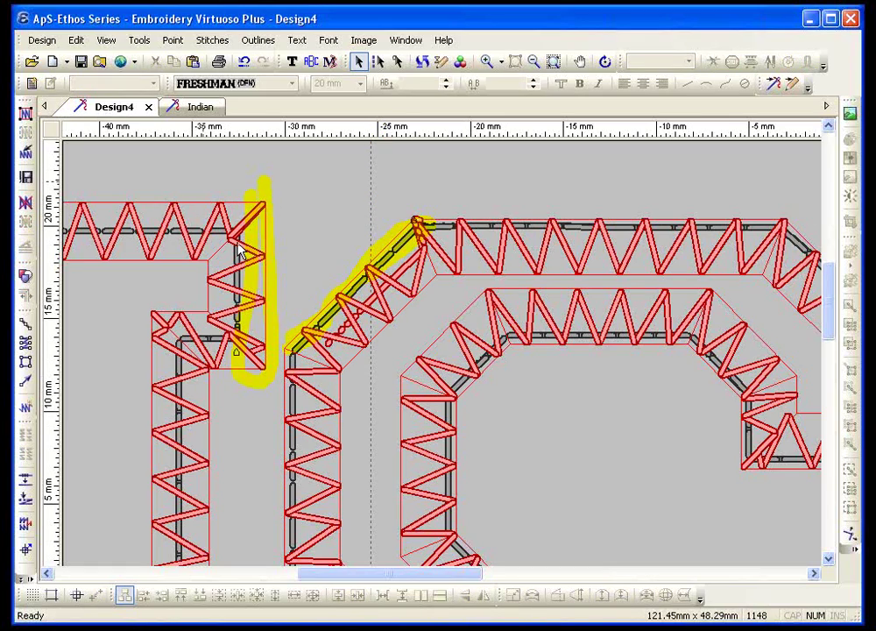
Replace the U's zigzag border with a satin border at 3 mm distance and 85% offset, and generate all stitches
{"action": "left_click", "coordinate": [210, 206]}
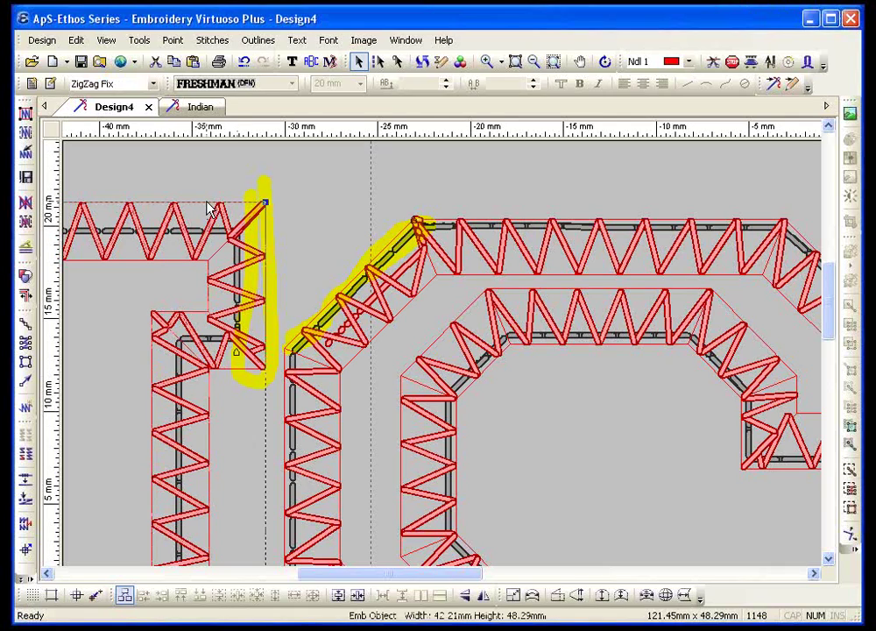
{"action": "key", "text": "Delete"}
{"action": "left_click", "coordinate": [173, 232]}
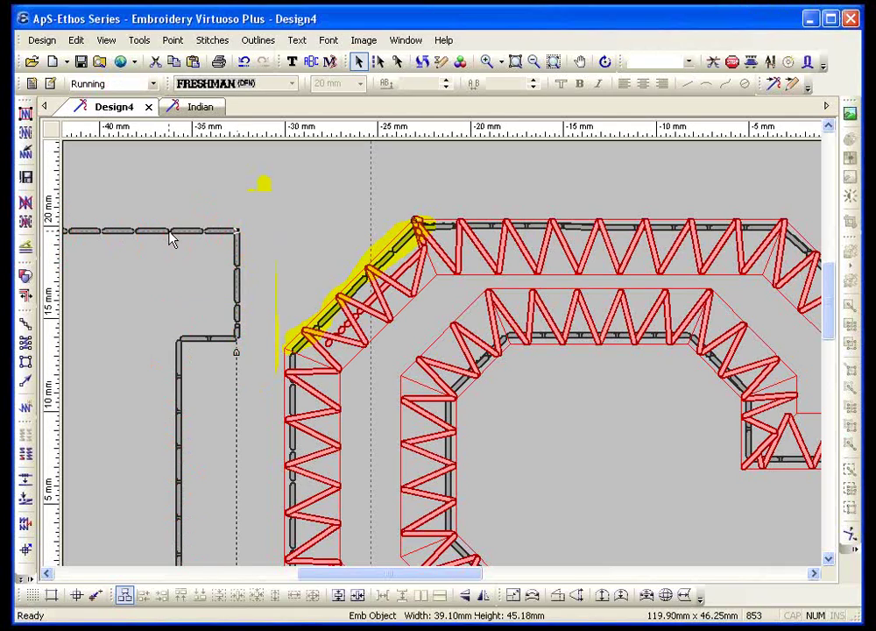
{"action": "left_click", "coordinate": [258, 40]}
{"action": "mouse_move", "coordinate": [313, 246]}
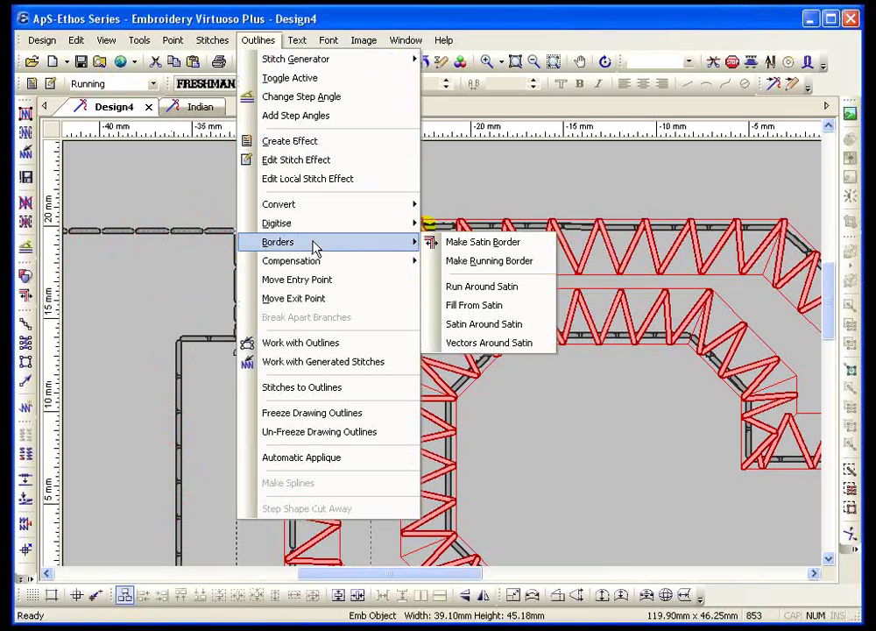
{"action": "left_click", "coordinate": [479, 251]}
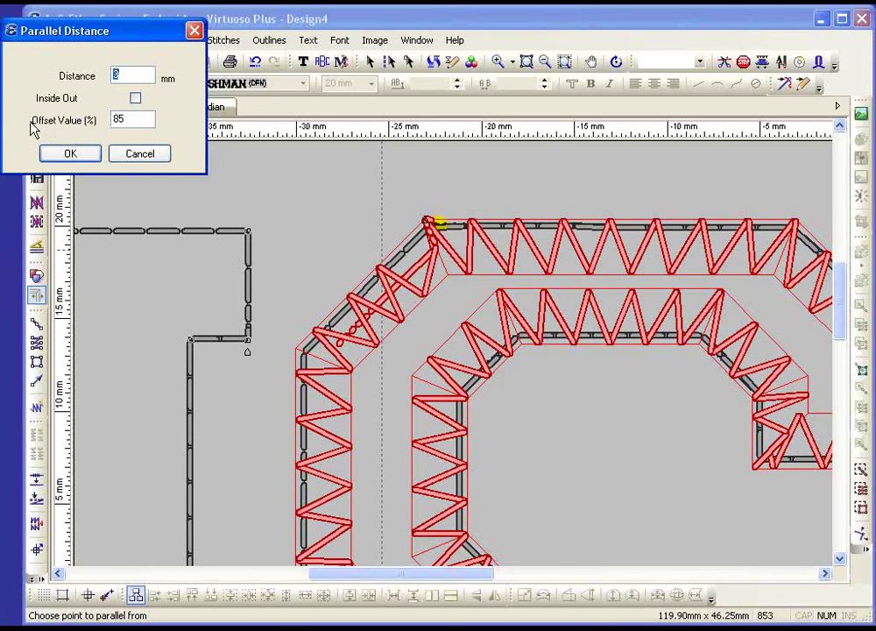
{"action": "double_click", "coordinate": [116, 119]}
{"action": "type", "text": "50"}
{"action": "key", "text": "BackSpace"}
{"action": "key", "text": "BackSpace"}
{"action": "type", "text": "80"}
{"action": "key", "text": "BackSpace"}
{"action": "type", "text": "5"}
{"action": "left_click", "coordinate": [62, 158]}
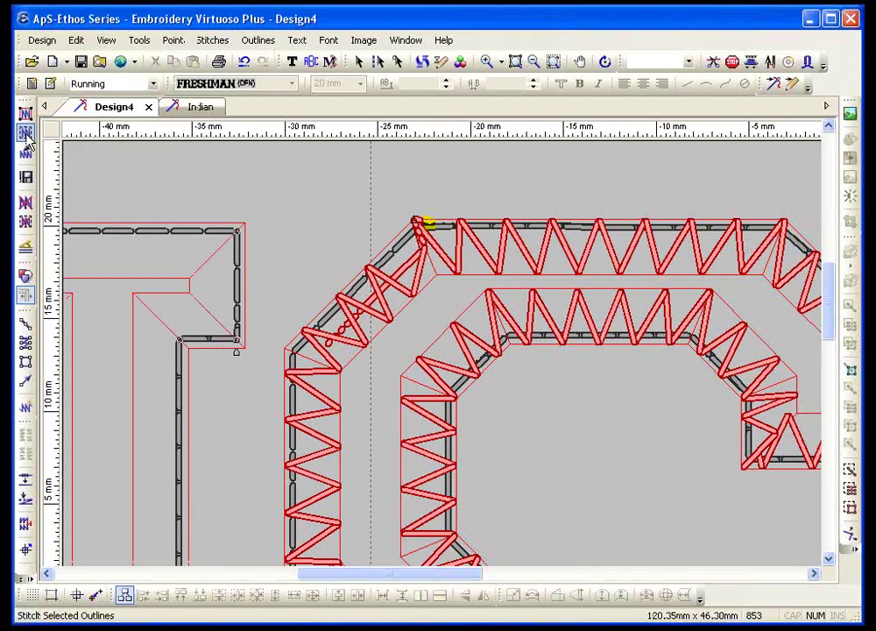
{"action": "left_click", "coordinate": [25, 115]}
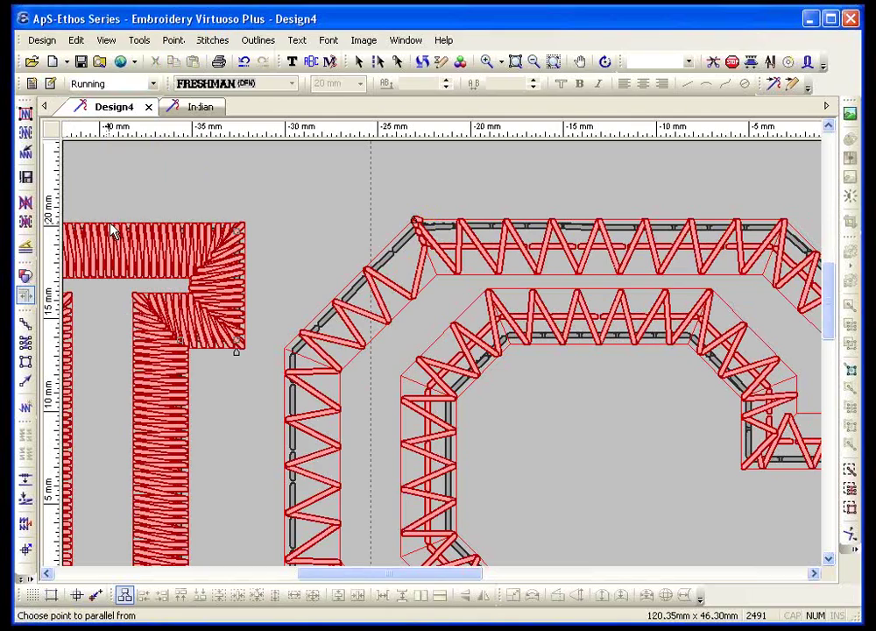
Change the U border's stitch effect to ZigZag Fix, regenerate the stitches and deselect the border
{"action": "key", "text": "Escape"}
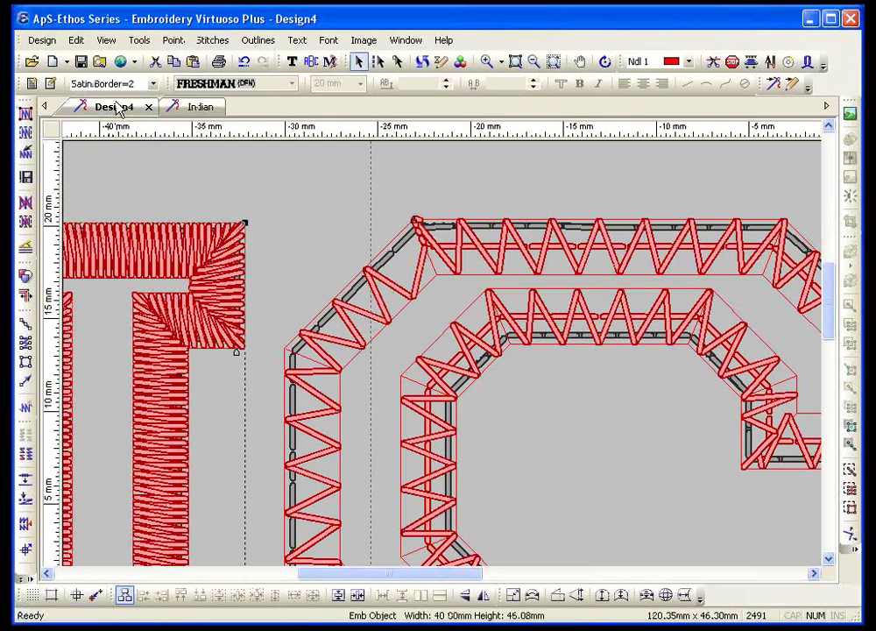
{"action": "left_click", "coordinate": [118, 84]}
{"action": "left_click", "coordinate": [120, 207]}
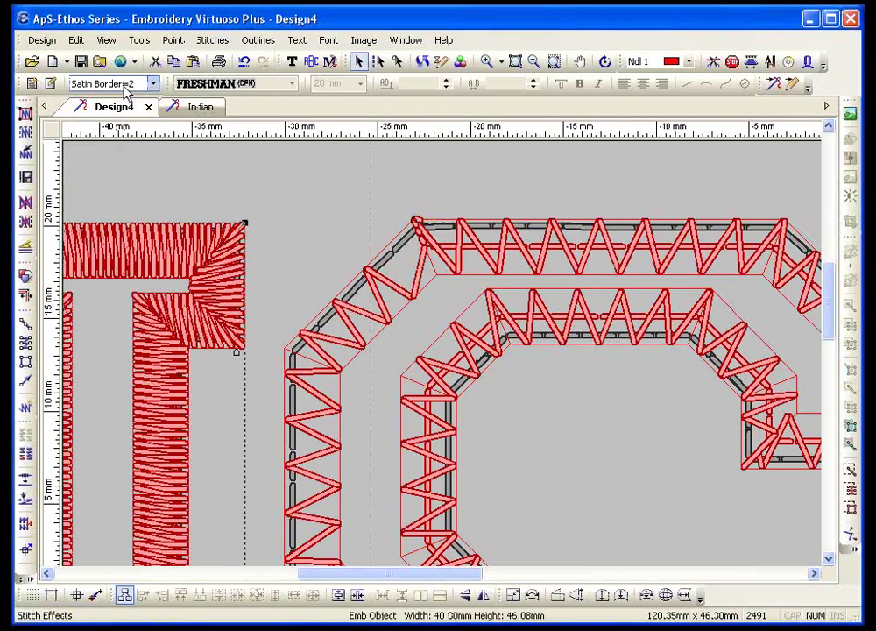
{"action": "left_click", "coordinate": [123, 84]}
{"action": "left_click", "coordinate": [107, 188]}
{"action": "left_click", "coordinate": [25, 113]}
{"action": "left_click", "coordinate": [130, 163]}
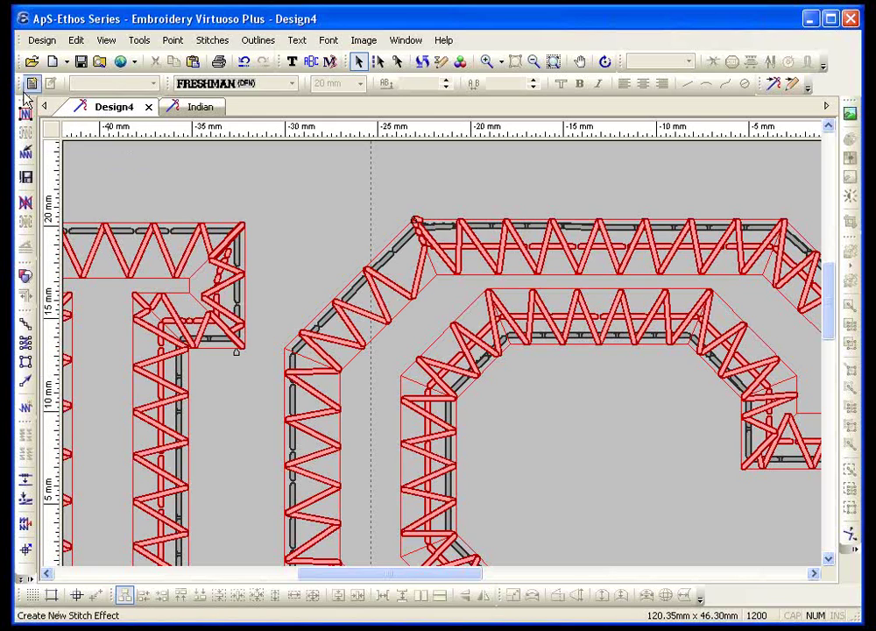
Add a running stitch border about 0.4 mm inside the outer outline of the letter A and generate all stitches
{"action": "left_click_drag", "start_coordinate": [380, 582], "coordinate": [584, 535]}
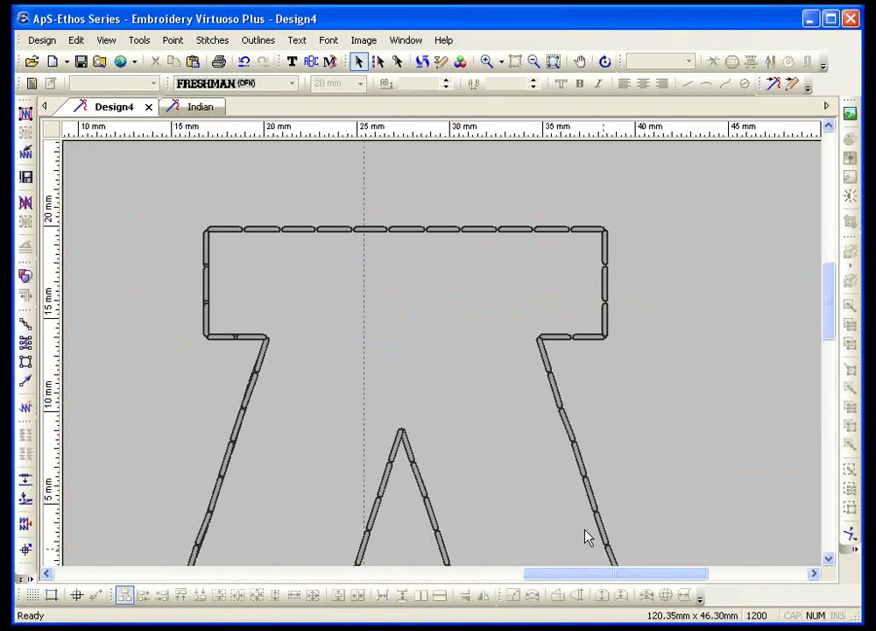
{"action": "left_click", "coordinate": [394, 235]}
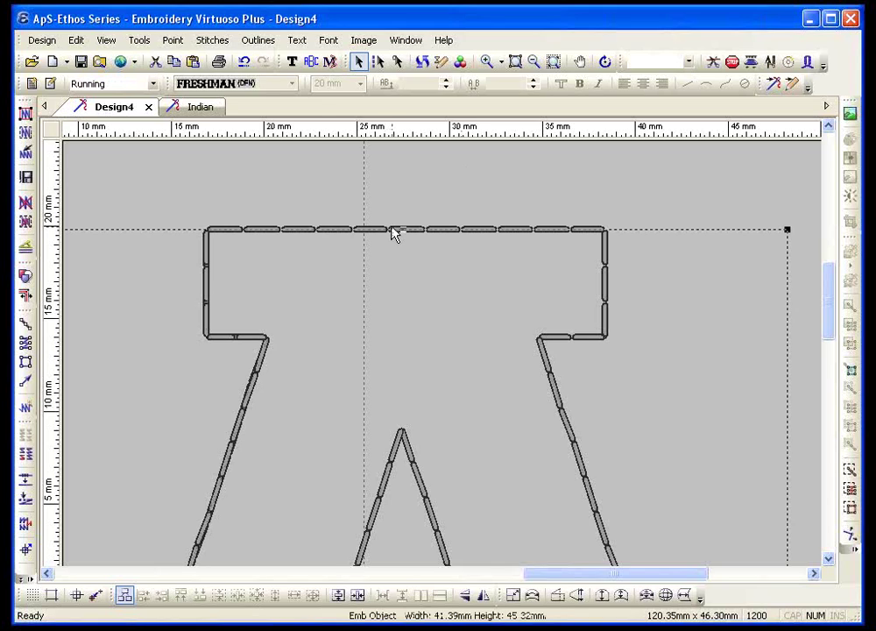
{"action": "left_click", "coordinate": [272, 44]}
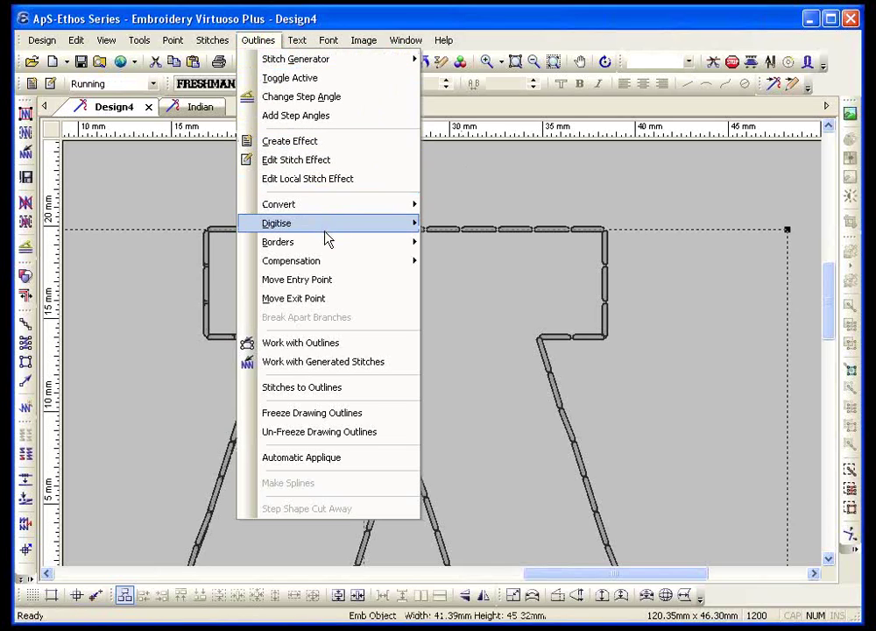
{"action": "mouse_move", "coordinate": [326, 241]}
{"action": "left_click", "coordinate": [464, 260]}
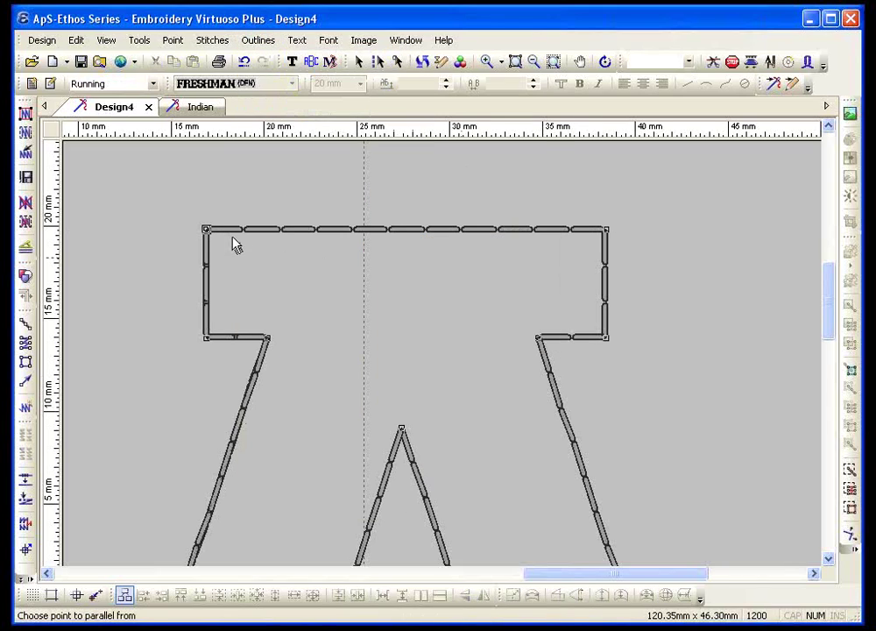
{"action": "left_click", "coordinate": [209, 234]}
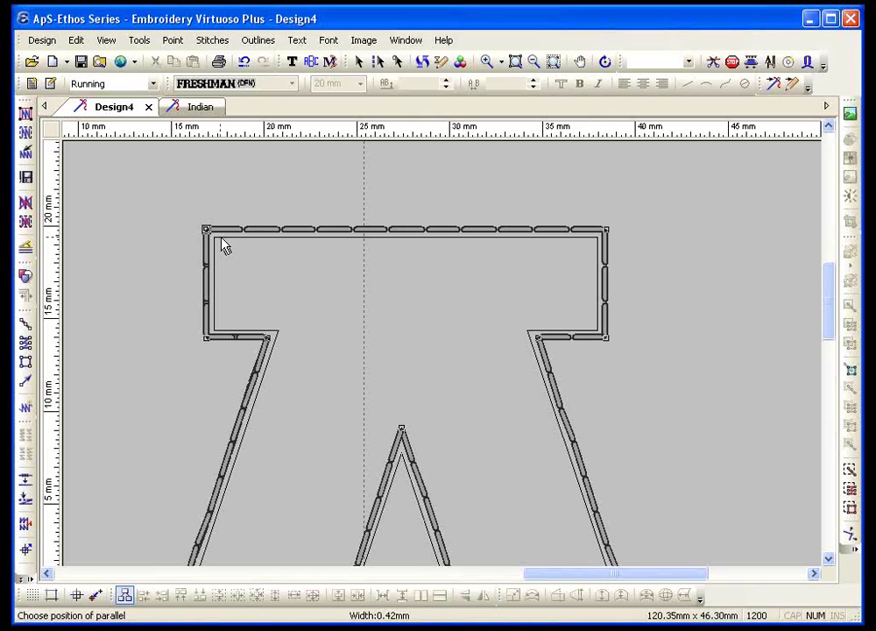
{"action": "left_click", "coordinate": [218, 245]}
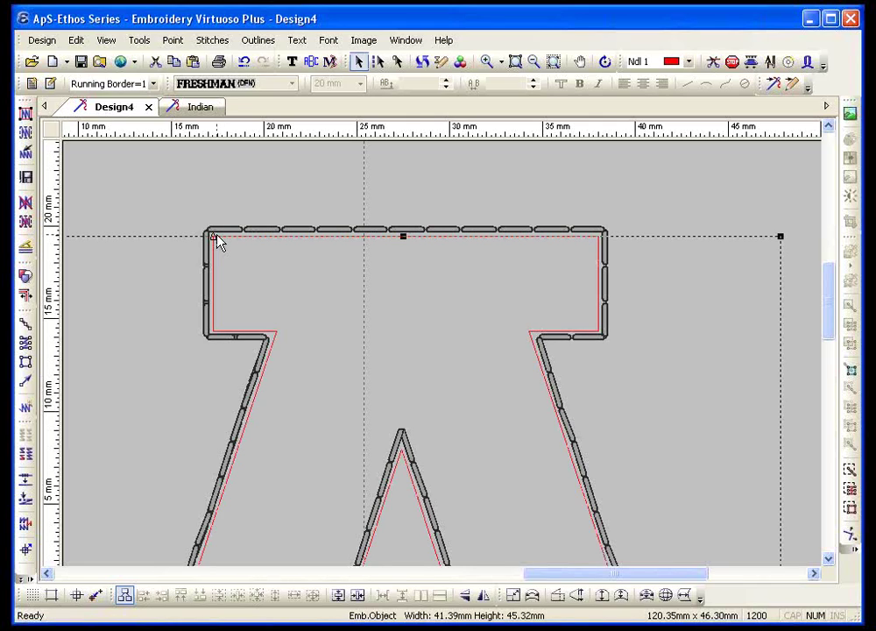
{"action": "left_click", "coordinate": [26, 112]}
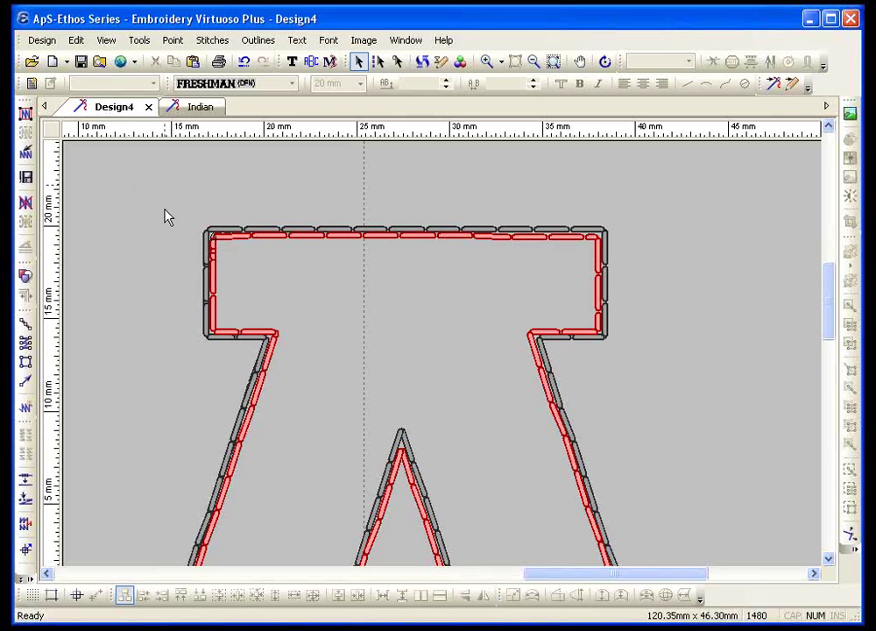
For the A's running border, load the Running.ste effect library into the effect import
{"action": "left_click", "coordinate": [222, 242]}
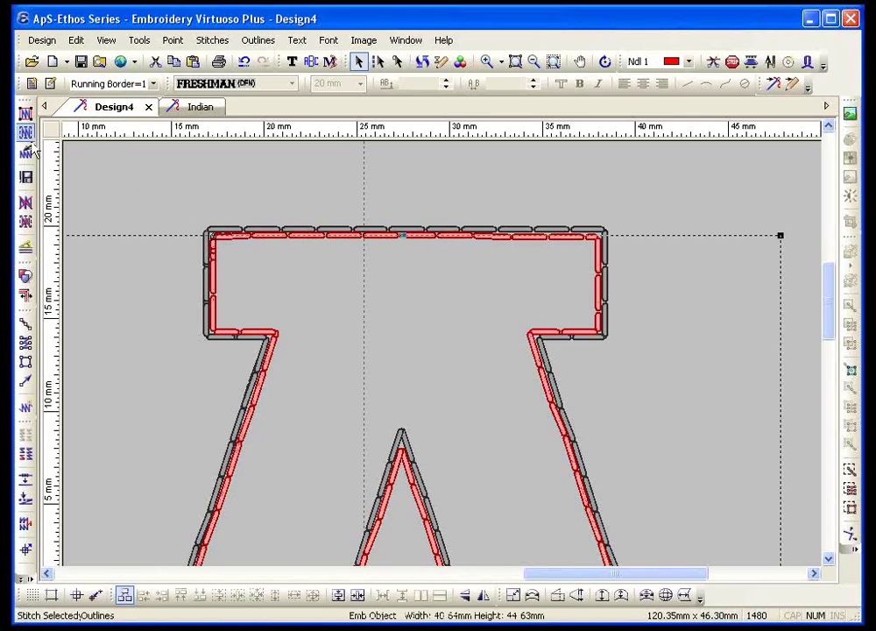
{"action": "left_click", "coordinate": [25, 408]}
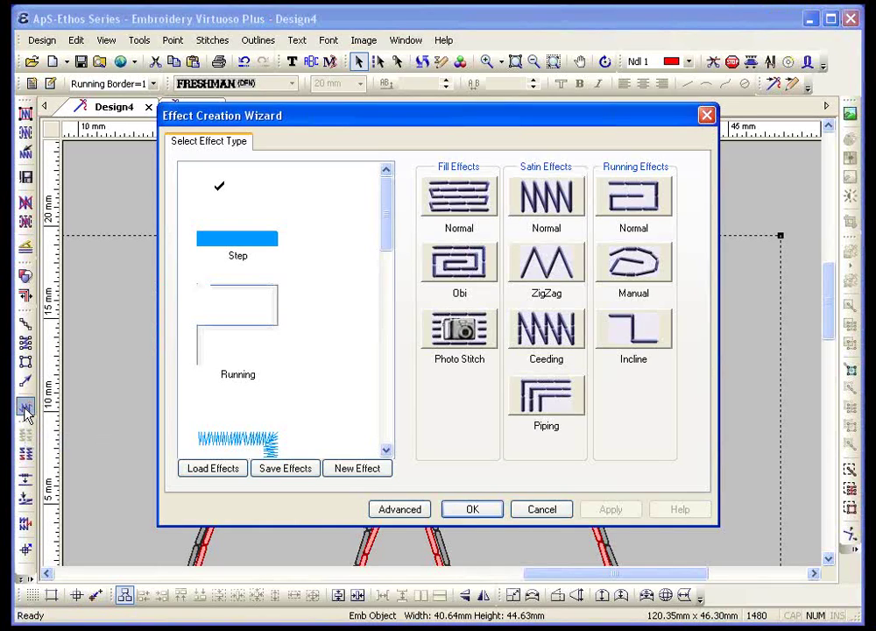
{"action": "left_click", "coordinate": [230, 469]}
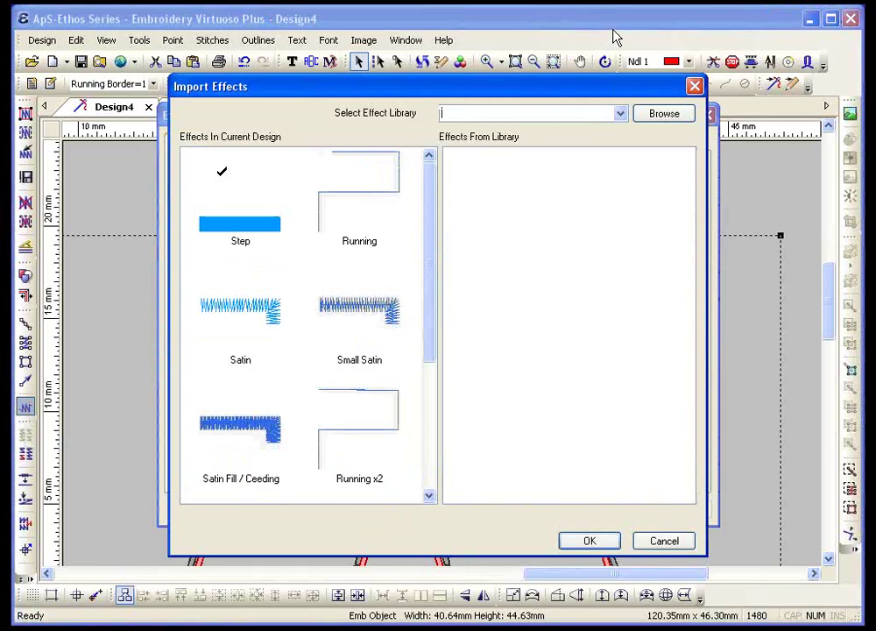
{"action": "left_click", "coordinate": [620, 114]}
{"action": "key", "text": "Up"}
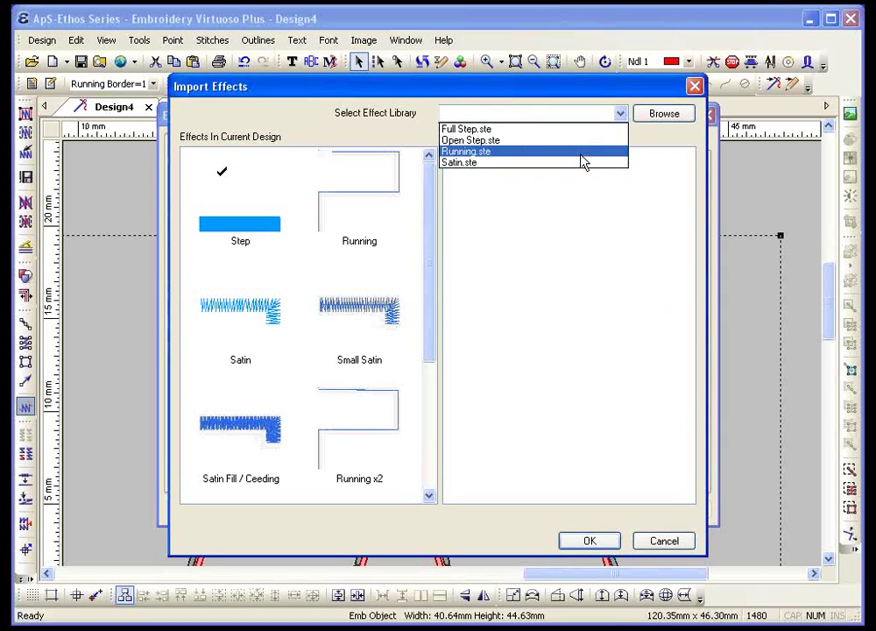
{"action": "key", "text": "Return"}
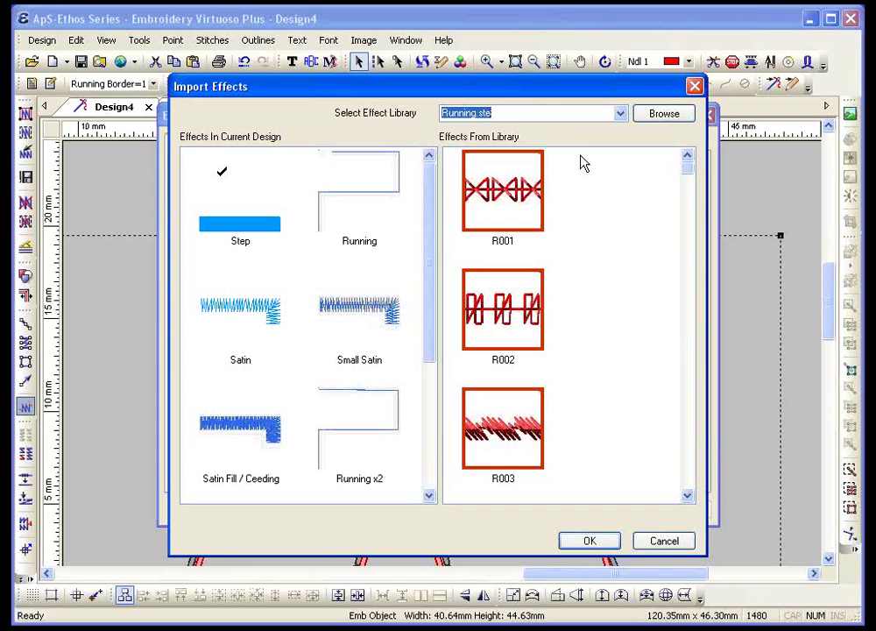
Find the R055 effect in the Running.ste library and import it into the current design's effects
{"action": "left_click_drag", "start_coordinate": [689, 172], "coordinate": [690, 280]}
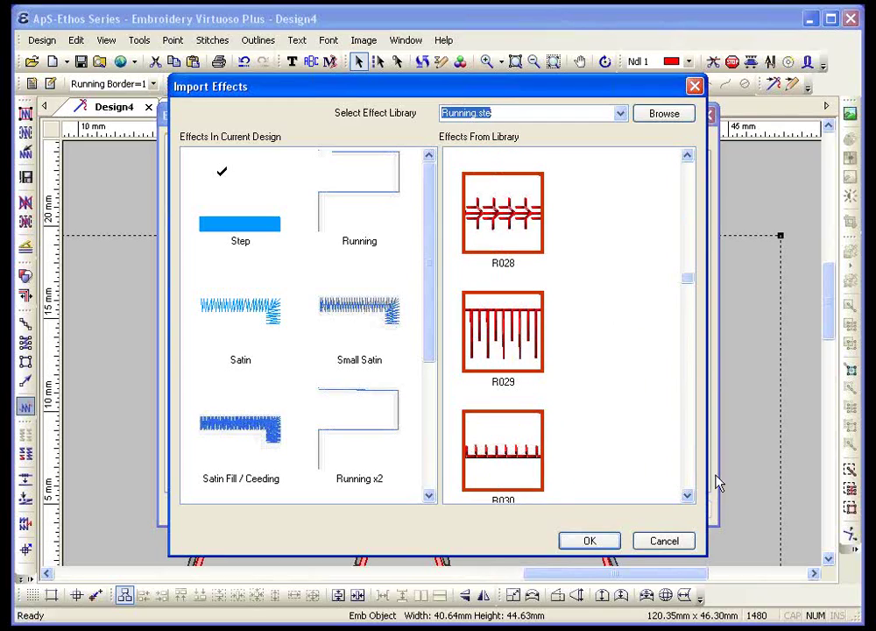
{"action": "left_click", "coordinate": [688, 496]}
{"action": "left_click", "coordinate": [688, 496]}
{"action": "left_click", "coordinate": [689, 497]}
{"action": "left_click", "coordinate": [689, 497]}
{"action": "left_click", "coordinate": [688, 496]}
{"action": "left_click", "coordinate": [688, 496]}
{"action": "left_click", "coordinate": [689, 496]}
{"action": "left_click", "coordinate": [688, 496]}
{"action": "left_click", "coordinate": [688, 496]}
{"action": "left_click", "coordinate": [688, 496]}
{"action": "left_click", "coordinate": [689, 497]}
{"action": "left_click", "coordinate": [688, 496]}
{"action": "left_click", "coordinate": [688, 496]}
{"action": "left_click", "coordinate": [688, 496]}
{"action": "left_click", "coordinate": [688, 496]}
{"action": "left_click", "coordinate": [688, 496]}
{"action": "left_click", "coordinate": [688, 497]}
{"action": "left_click", "coordinate": [688, 496]}
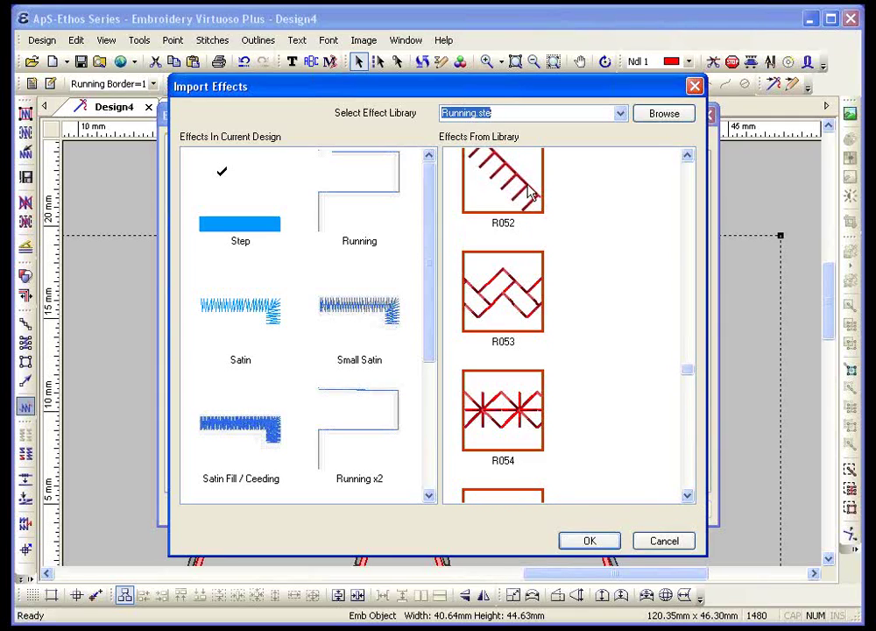
{"action": "left_click", "coordinate": [688, 497]}
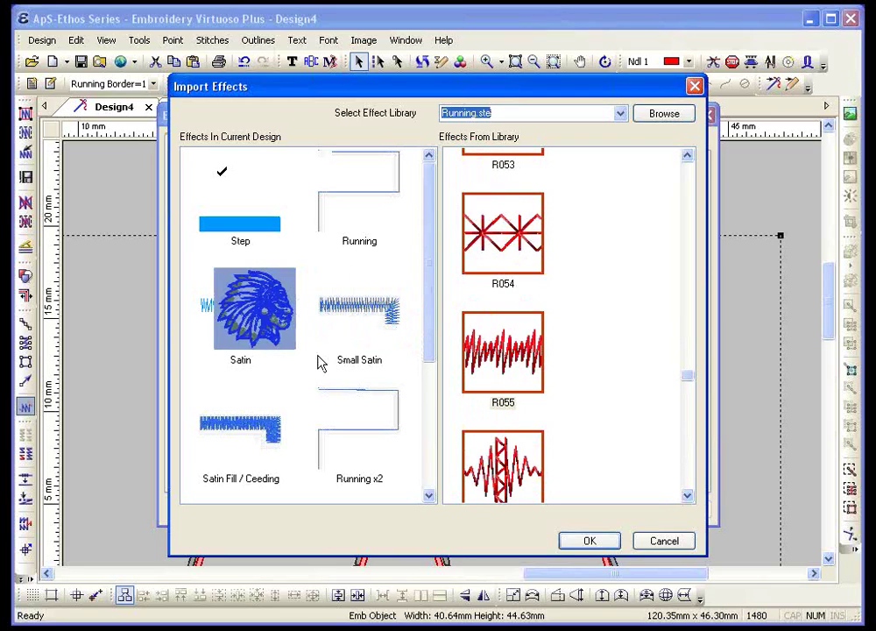
{"action": "left_click", "coordinate": [580, 541]}
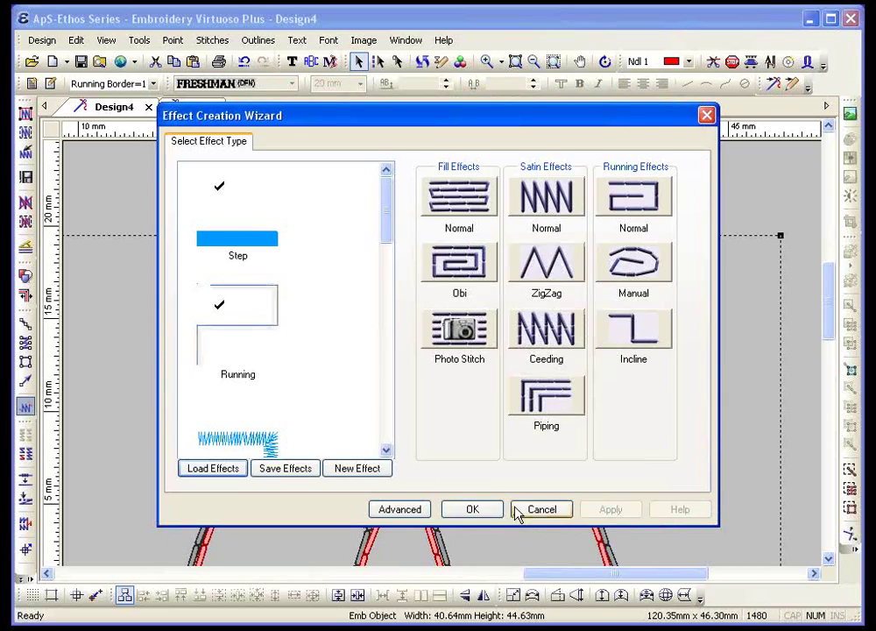
{"action": "left_click", "coordinate": [457, 512]}
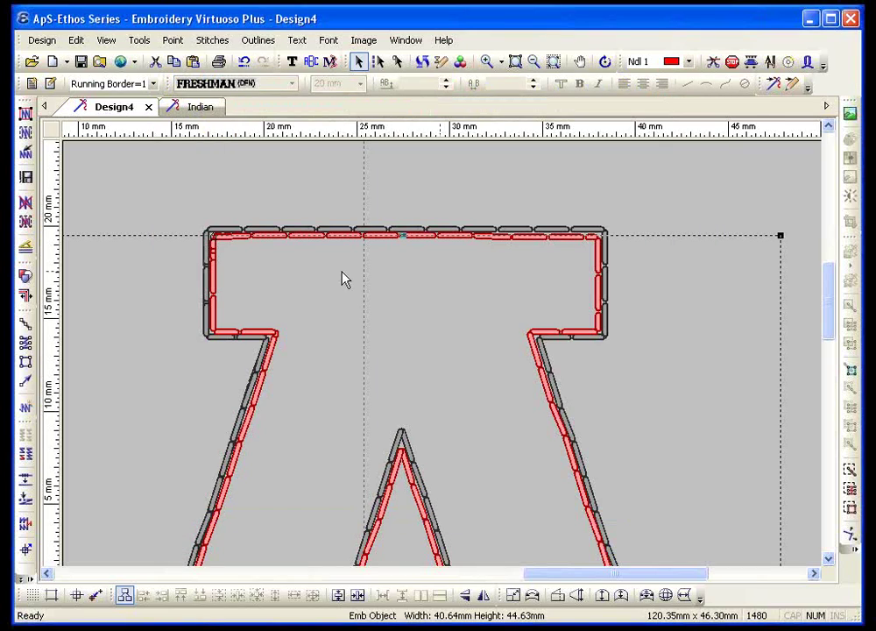
Apply the R055 effect to the A's running border and generate its stitches
{"action": "left_click", "coordinate": [138, 85]}
{"action": "left_click", "coordinate": [87, 99]}
{"action": "left_click", "coordinate": [26, 112]}
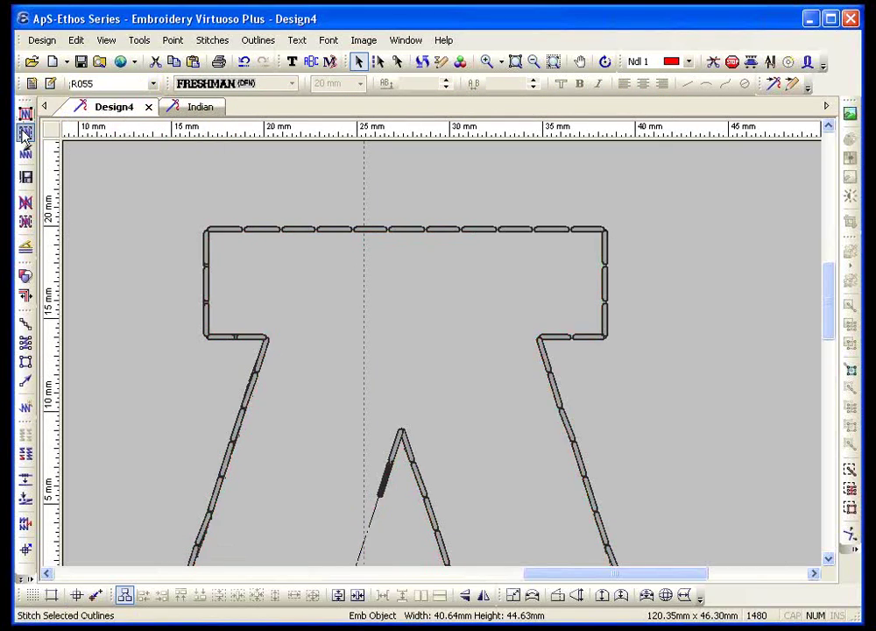
Set the R055 effect's running length to 3 mm, regenerate the A border's stitches and deselect it
{"action": "left_click", "coordinate": [50, 83]}
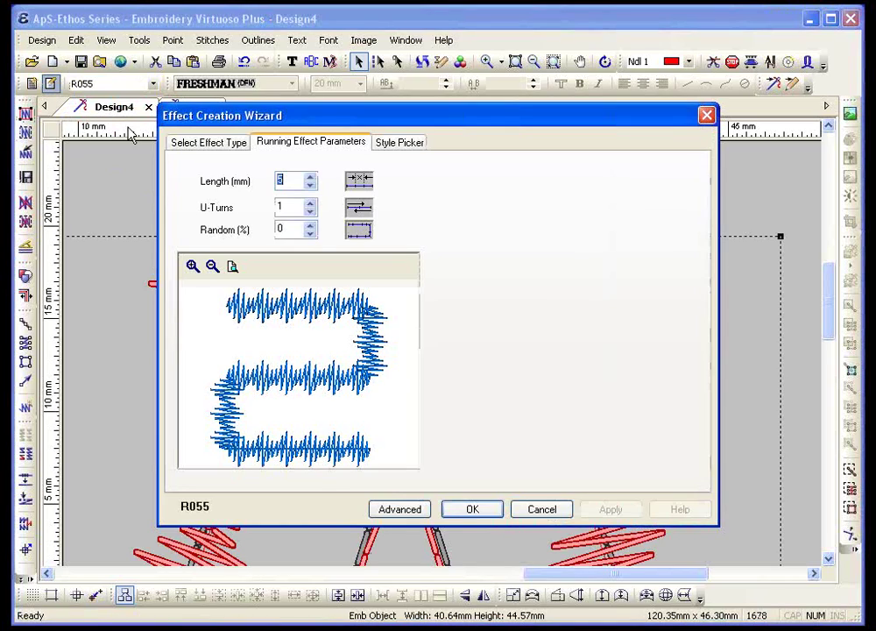
{"action": "type", "text": "3"}
{"action": "left_click", "coordinate": [474, 512]}
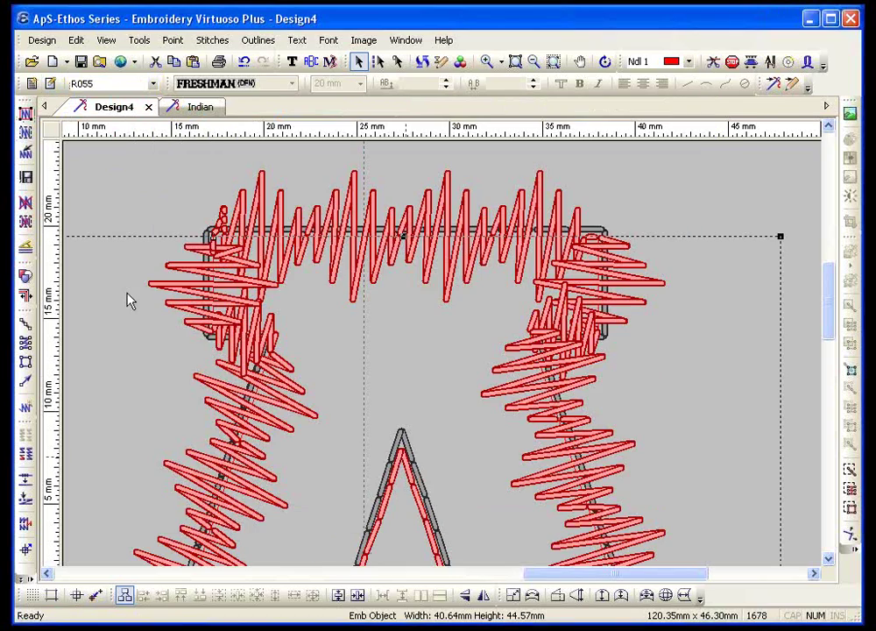
{"action": "left_click", "coordinate": [24, 133]}
{"action": "left_click", "coordinate": [126, 172]}
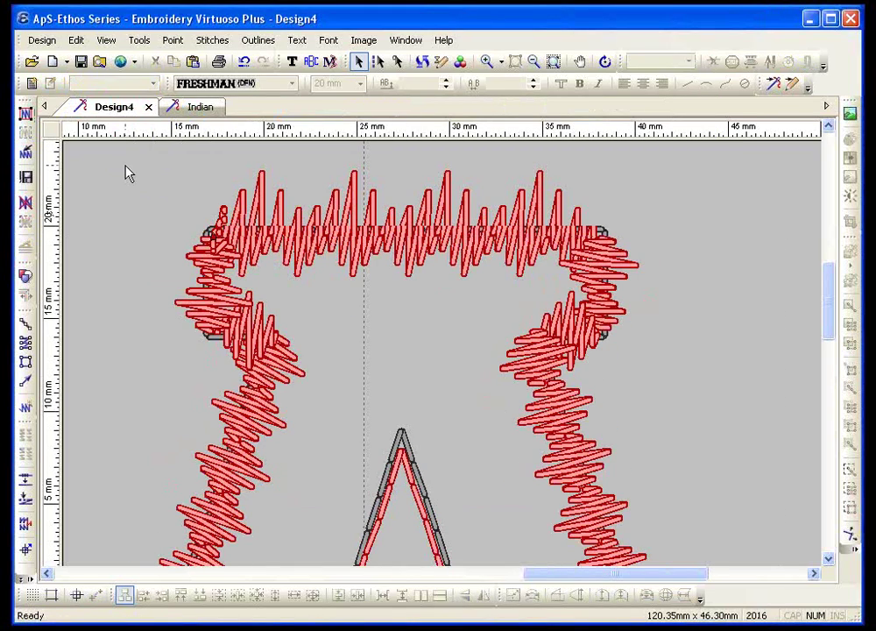
Remove all generated stitches from the design and stitch only the U's running outline
{"action": "left_click", "coordinate": [532, 62]}
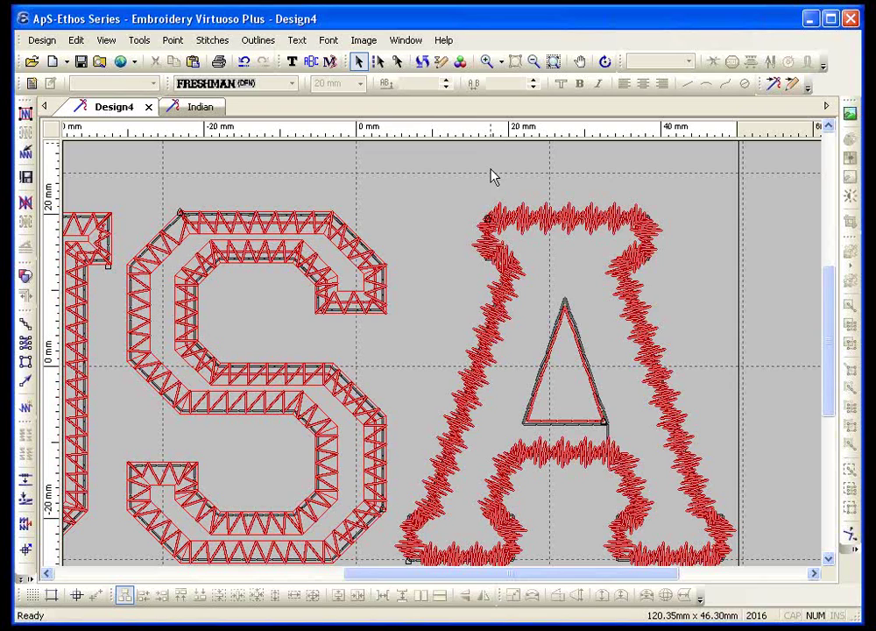
{"action": "left_click_drag", "start_coordinate": [469, 572], "coordinate": [248, 573]}
{"action": "left_click", "coordinate": [26, 202]}
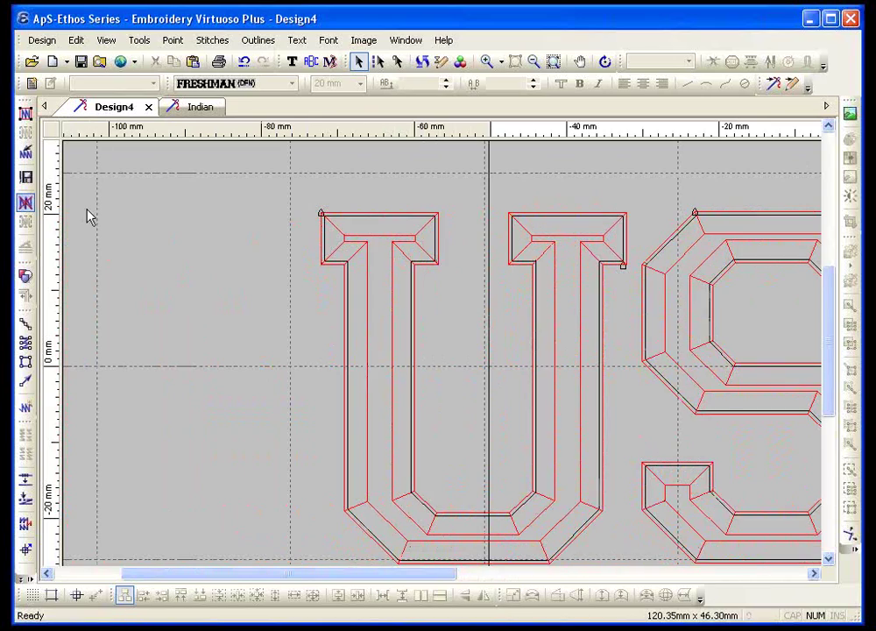
{"action": "left_click", "coordinate": [339, 224]}
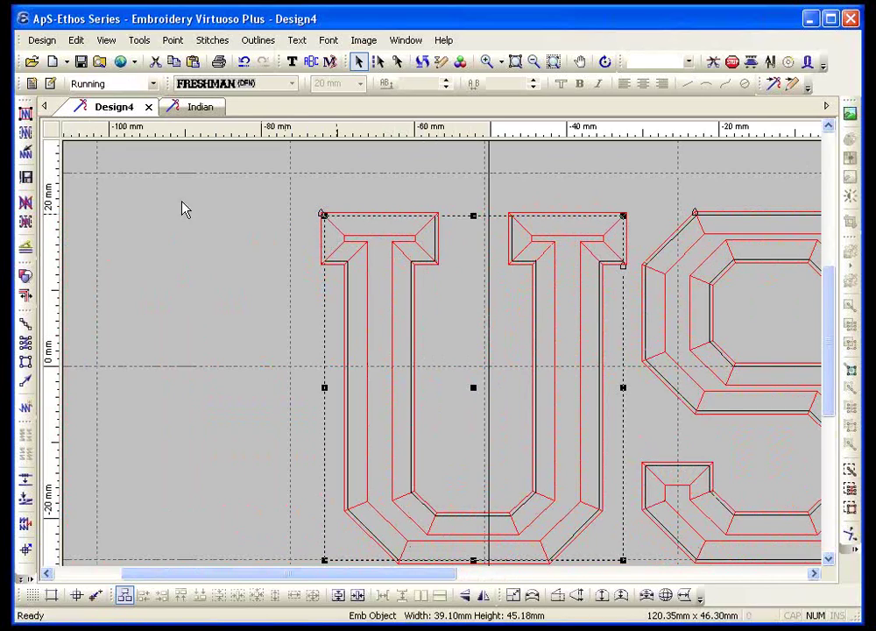
{"action": "left_click", "coordinate": [25, 131]}
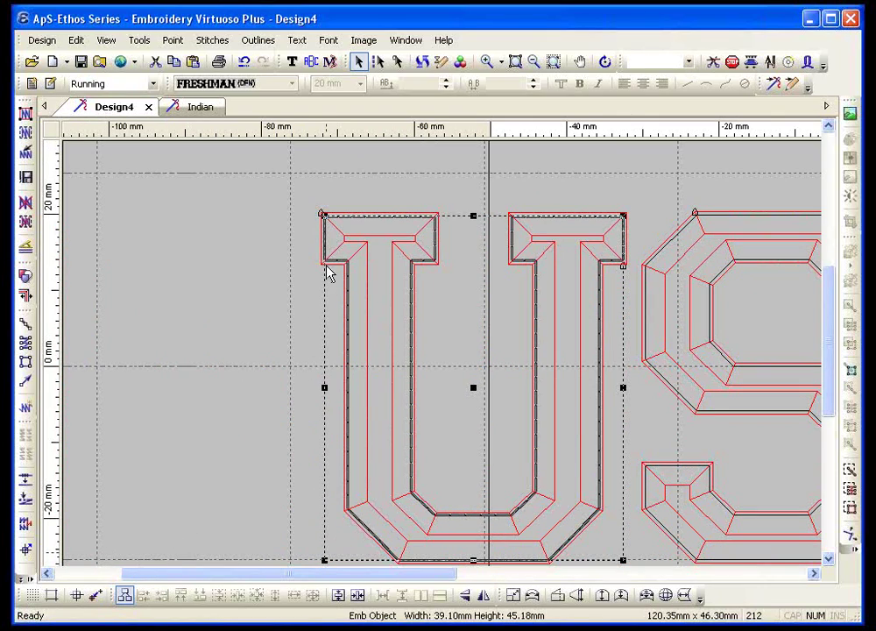
Add a running stitch border about 1.6 mm outside the U's outline
{"action": "left_click", "coordinate": [263, 40]}
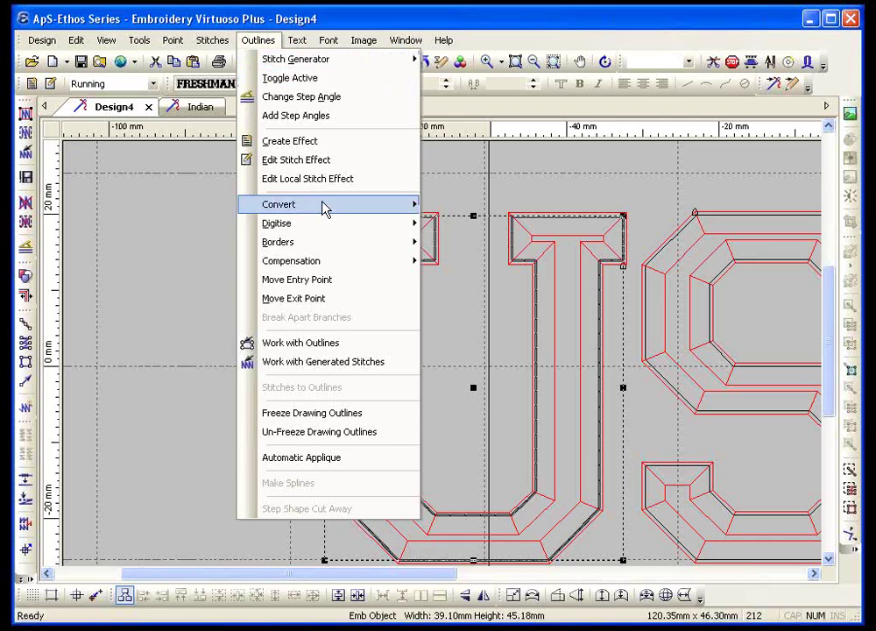
{"action": "mouse_move", "coordinate": [323, 244]}
{"action": "left_click", "coordinate": [510, 261]}
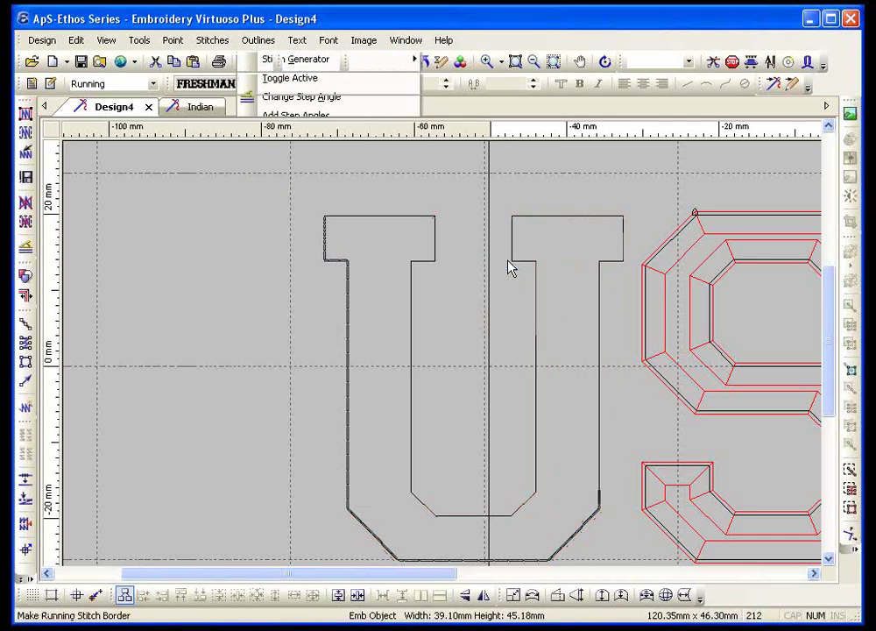
{"action": "left_click", "coordinate": [625, 217]}
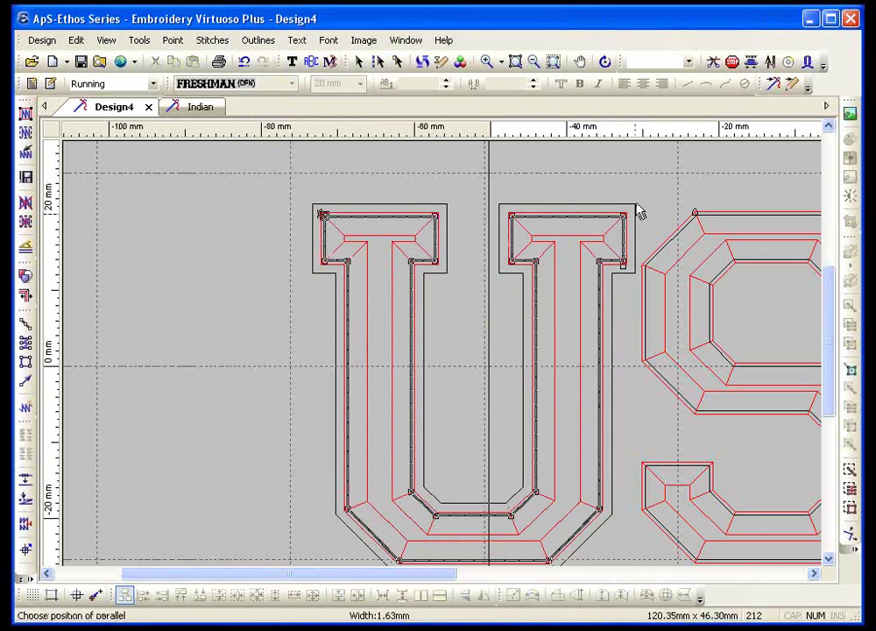
{"action": "left_click", "coordinate": [638, 210]}
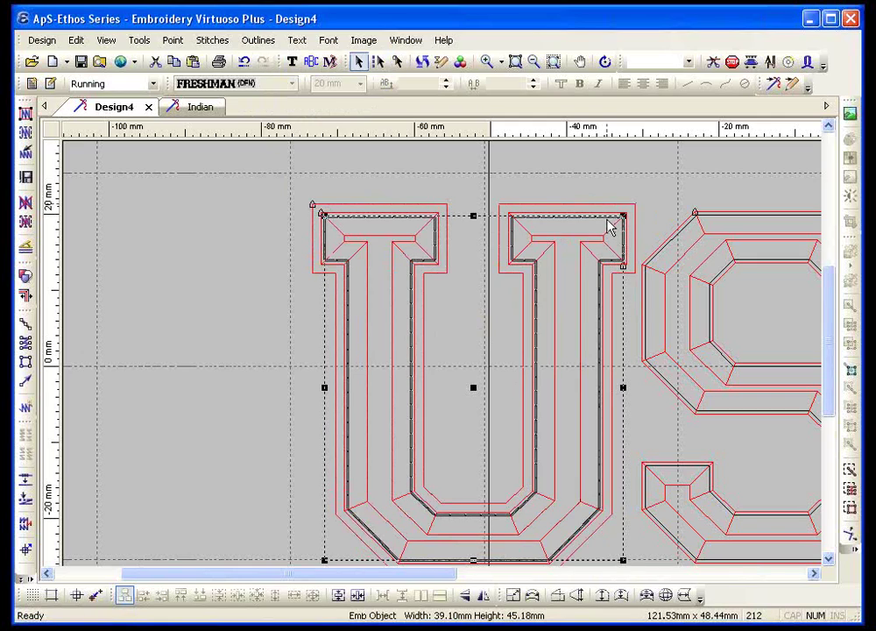
Delete the U's ZigZag Fix border and assign needle 3 (blue) to its outer running border
{"action": "left_click", "coordinate": [542, 242]}
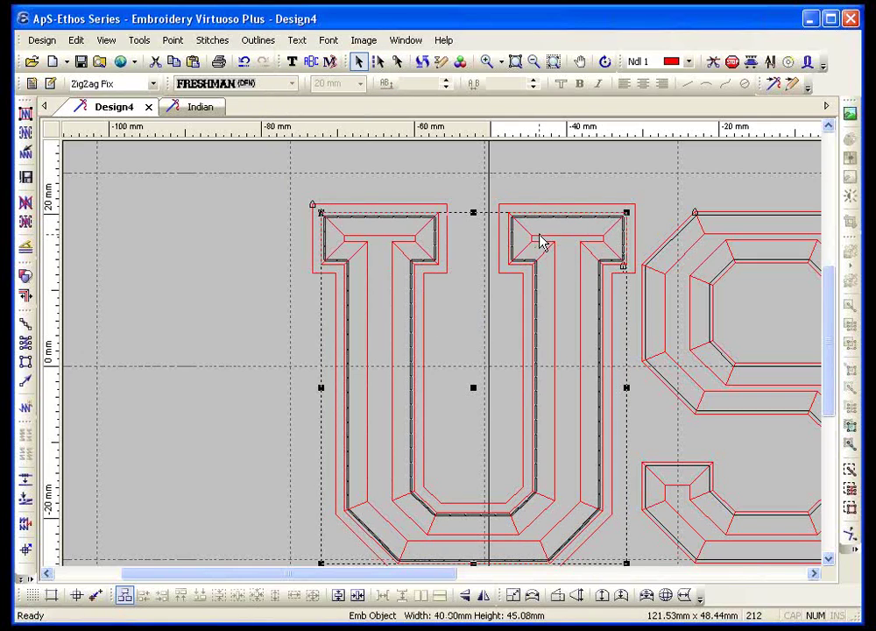
{"action": "key", "text": "Delete"}
{"action": "left_click", "coordinate": [552, 214]}
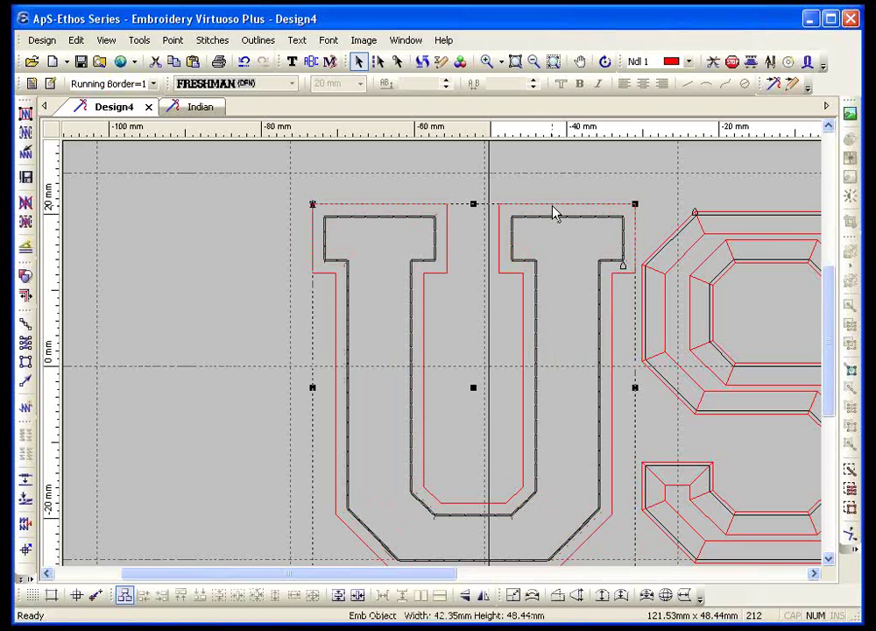
{"action": "key", "text": "3"}
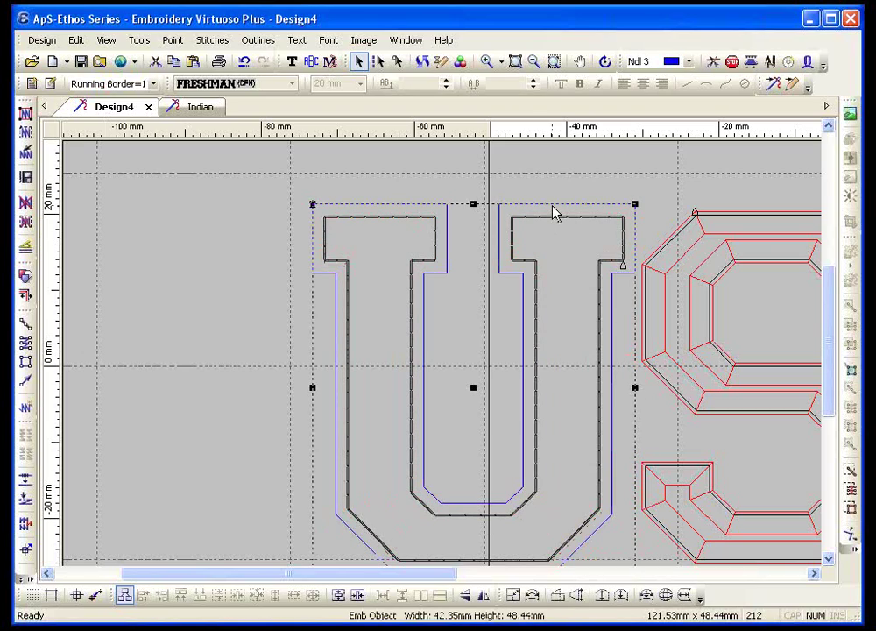
Generate all stitches in the design, then select the U's blue running border to check it and deselect it
{"action": "left_click", "coordinate": [17, 88]}
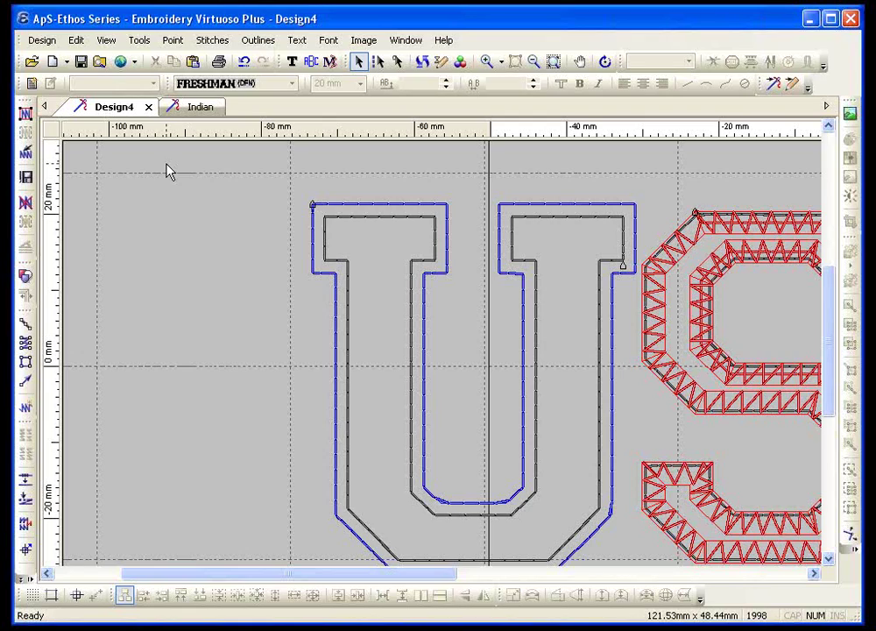
{"action": "left_click", "coordinate": [326, 213]}
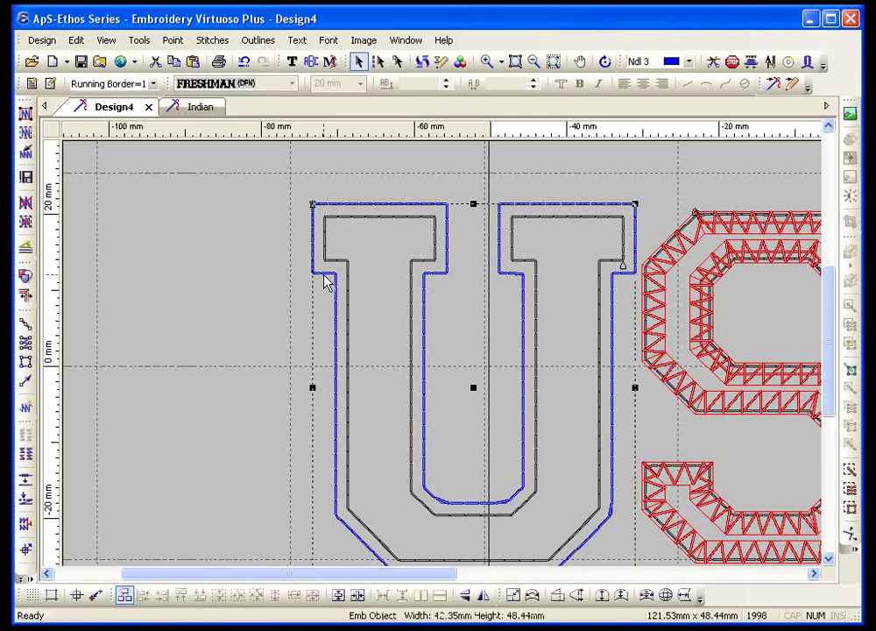
{"action": "left_click", "coordinate": [208, 228]}
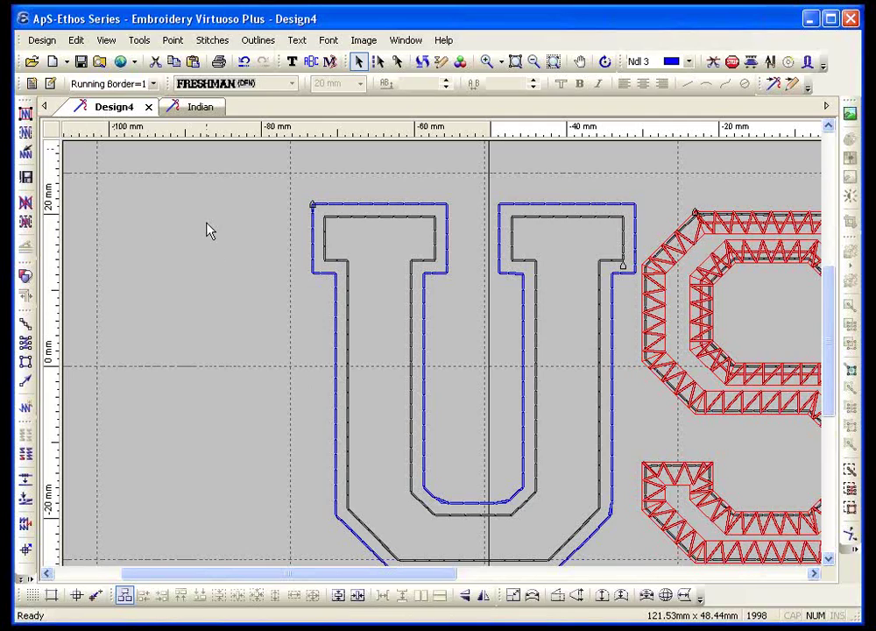
Make a satin border from the U's blue running border, set just inside it towards the black outline
{"action": "left_click", "coordinate": [357, 215]}
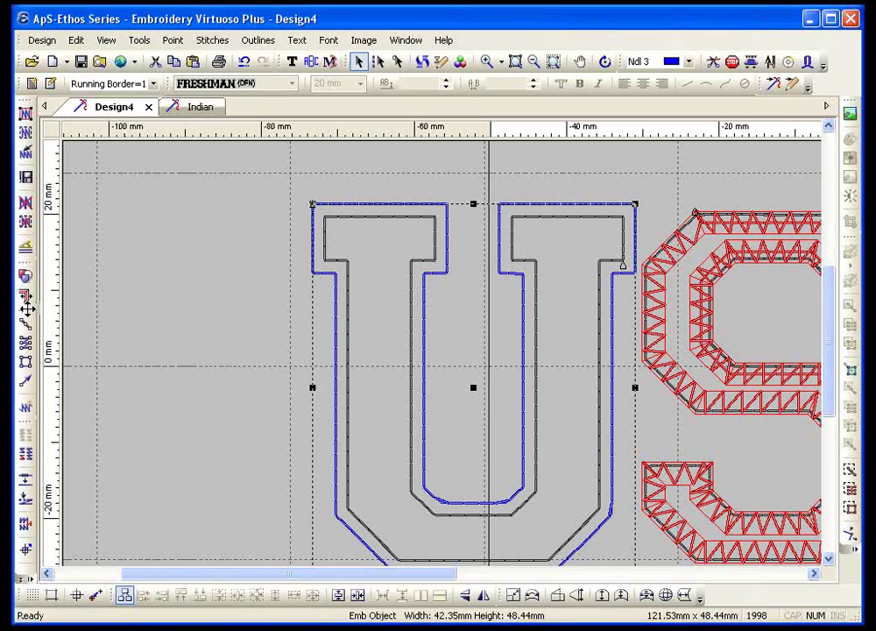
{"action": "left_click", "coordinate": [258, 39]}
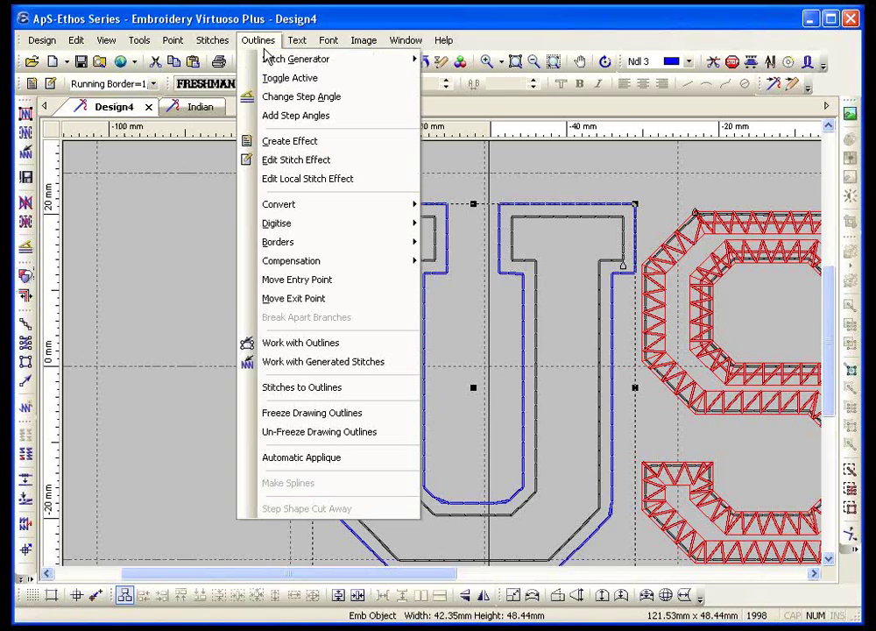
{"action": "mouse_move", "coordinate": [306, 243]}
{"action": "left_click", "coordinate": [481, 241]}
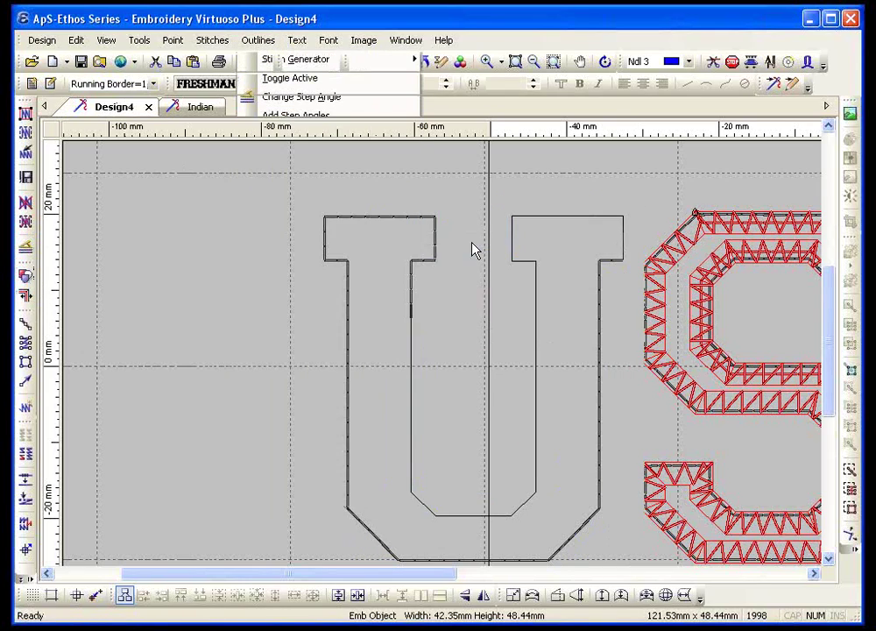
{"action": "left_click", "coordinate": [312, 204]}
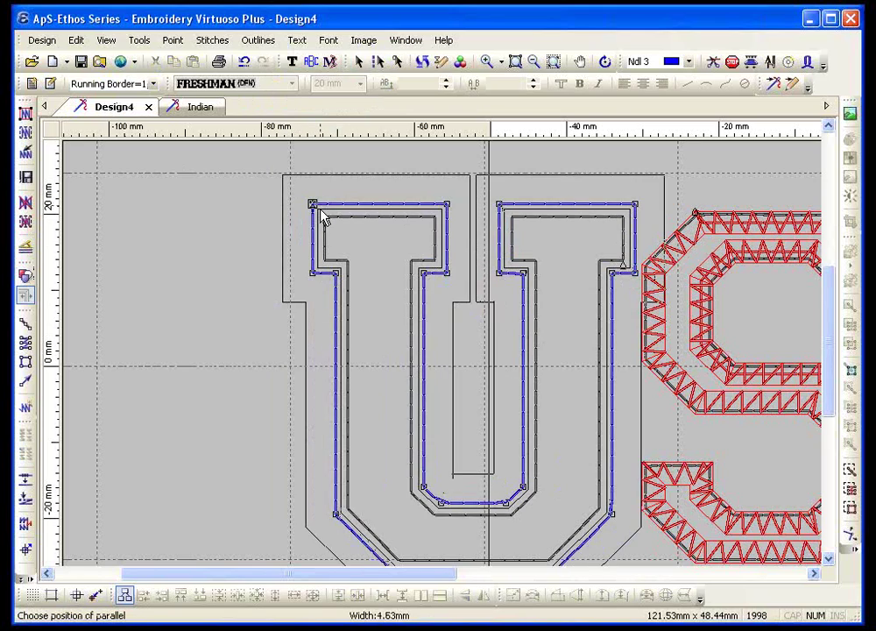
{"action": "left_click", "coordinate": [315, 208]}
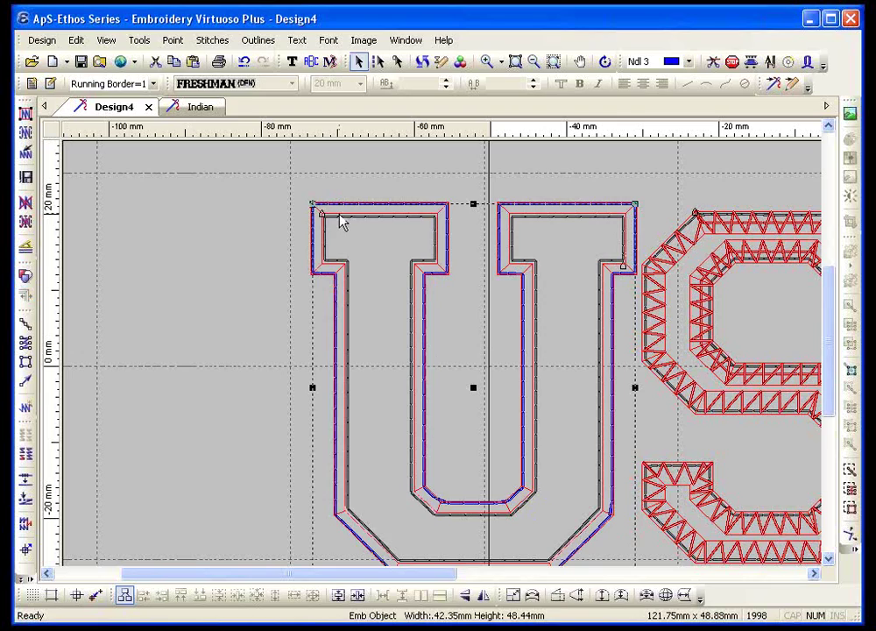
Apply the ZigZag Fix effect to the U's new outer satin border and generate its stitches
{"action": "left_click", "coordinate": [335, 215]}
{"action": "left_click", "coordinate": [319, 214]}
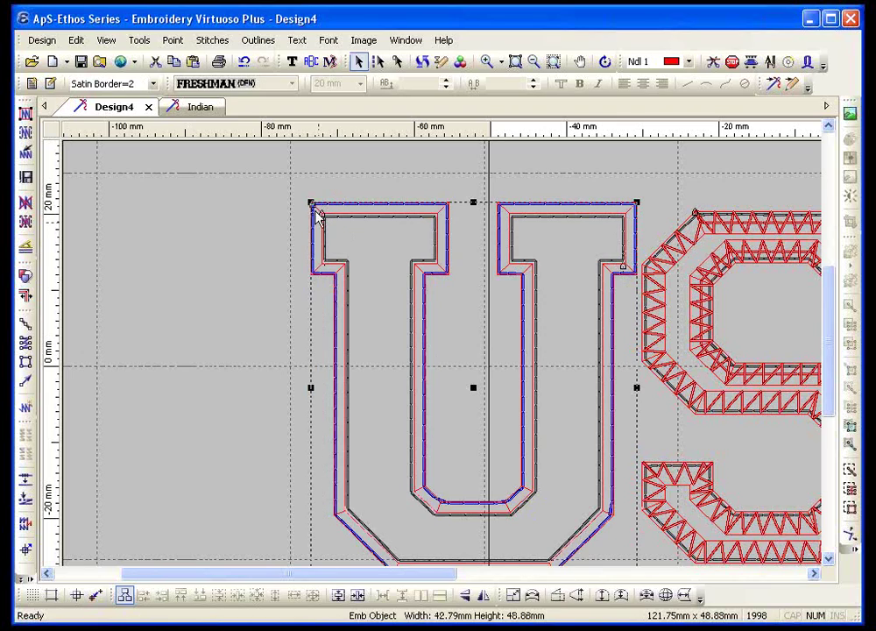
{"action": "left_click", "coordinate": [113, 83]}
{"action": "left_click", "coordinate": [110, 219]}
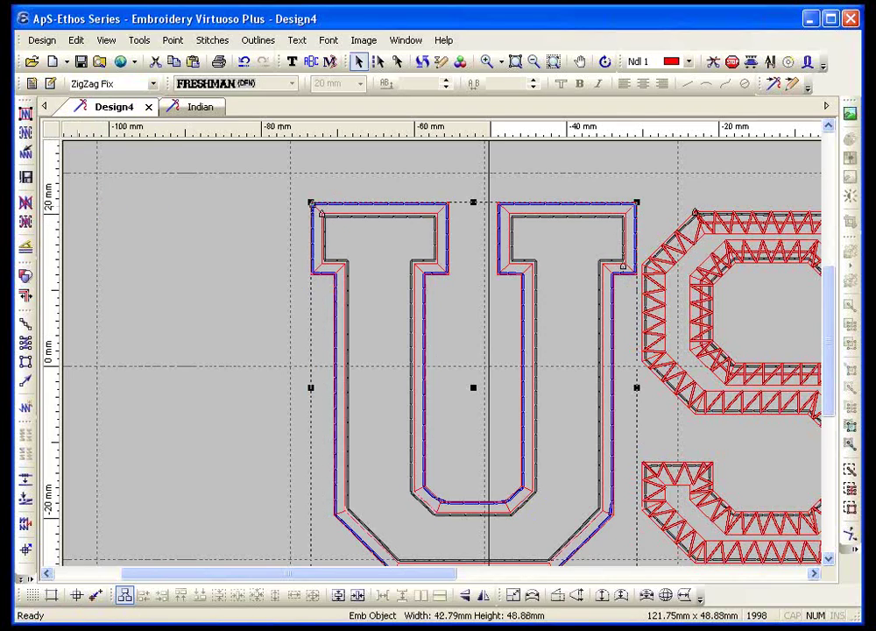
{"action": "left_click", "coordinate": [366, 248]}
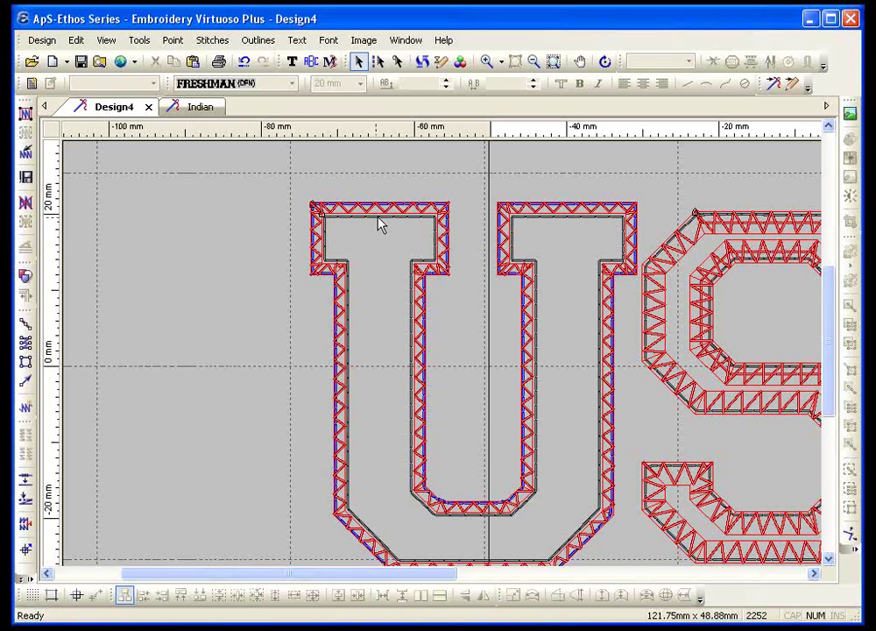
Assign needle 3 (blue) to the U's outer ZigZag Fix border and deselect it
{"action": "left_click", "coordinate": [383, 219]}
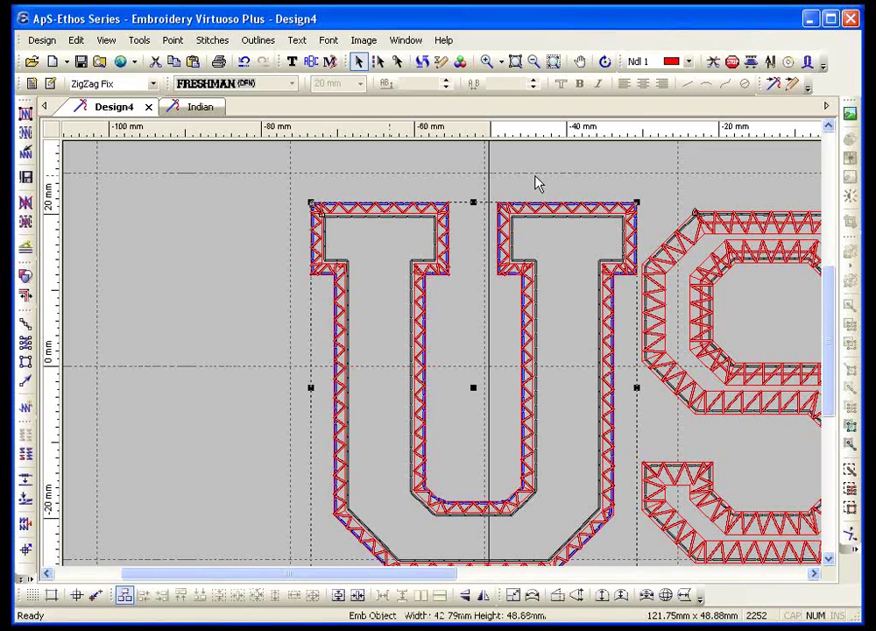
{"action": "left_click", "coordinate": [689, 61]}
{"action": "left_click", "coordinate": [654, 104]}
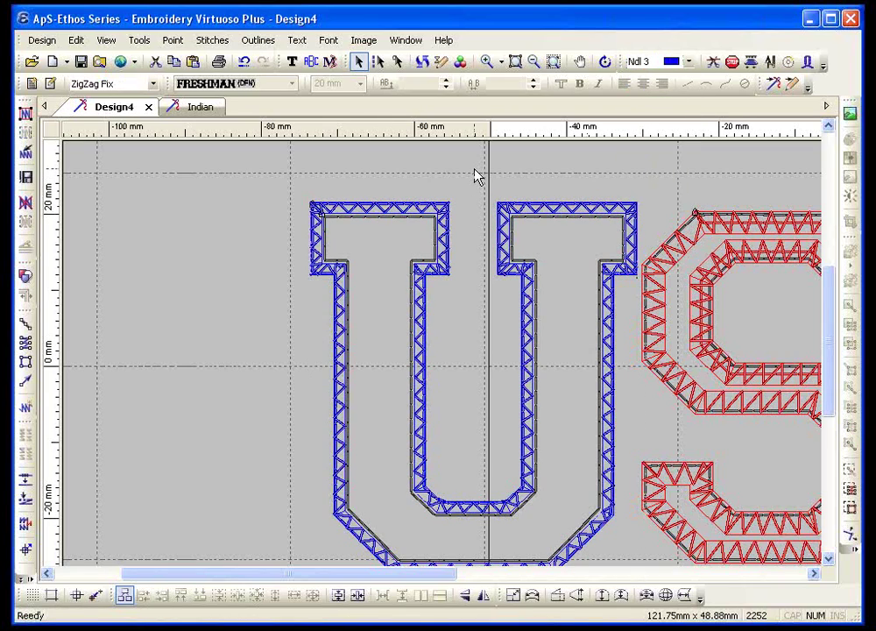
{"action": "left_click", "coordinate": [471, 176]}
Make a satin border about 1.8 mm wide on the inner side of the U's running outline
{"action": "left_click", "coordinate": [369, 223]}
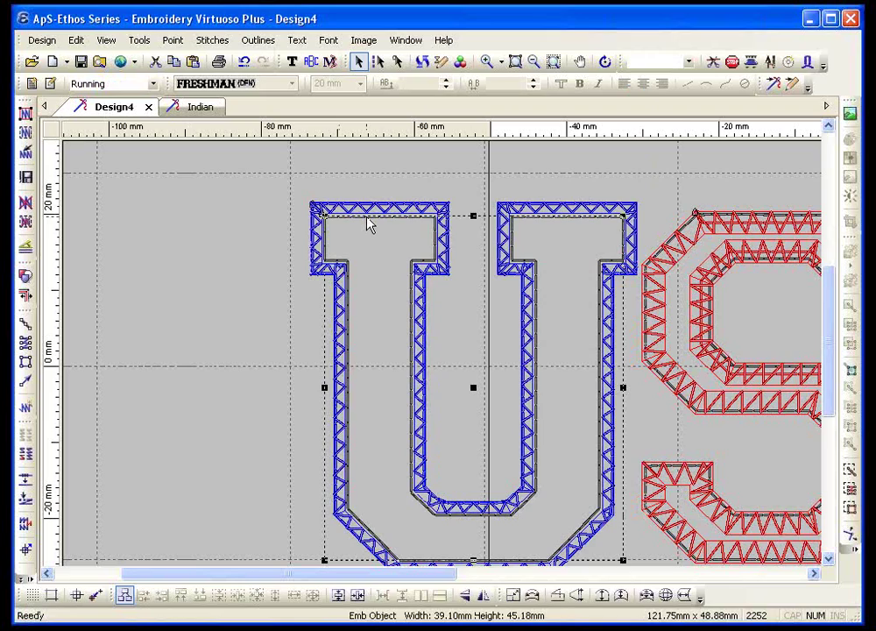
{"action": "left_click", "coordinate": [260, 41]}
{"action": "mouse_move", "coordinate": [332, 245]}
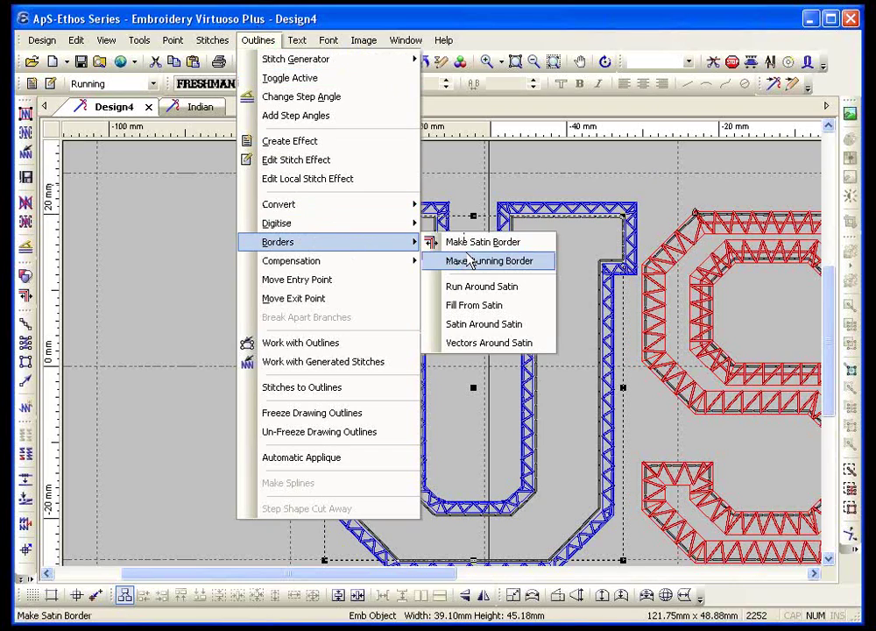
{"action": "left_click", "coordinate": [470, 260]}
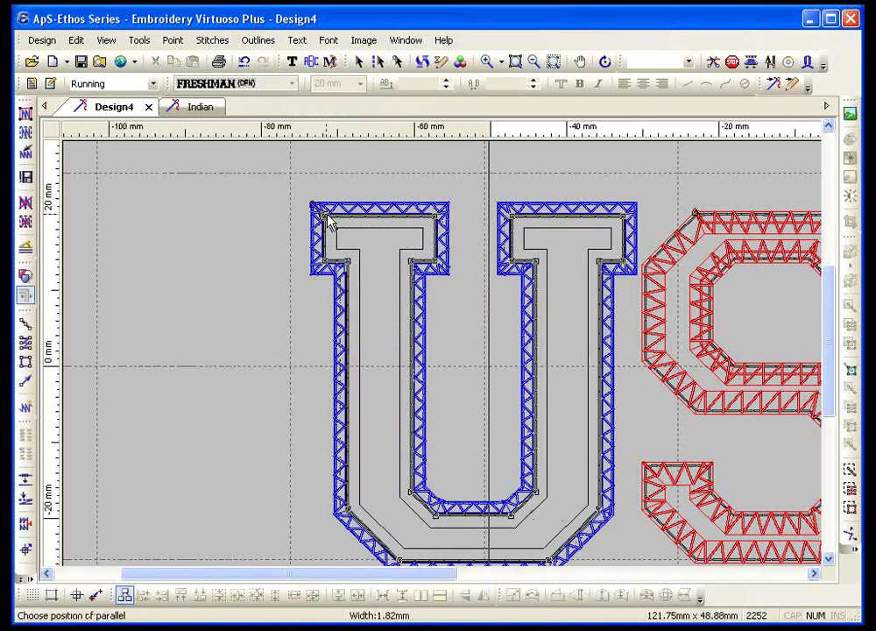
{"action": "left_click", "coordinate": [332, 225]}
Assign needle 2 (green) to the U's inner satin border and generate its stitches
{"action": "left_click", "coordinate": [688, 61]}
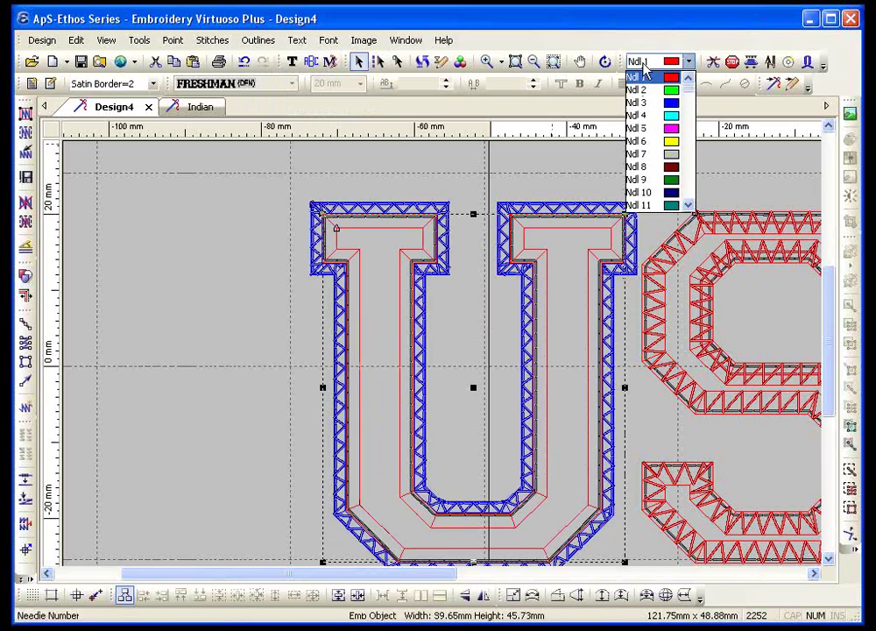
{"action": "left_click", "coordinate": [639, 89]}
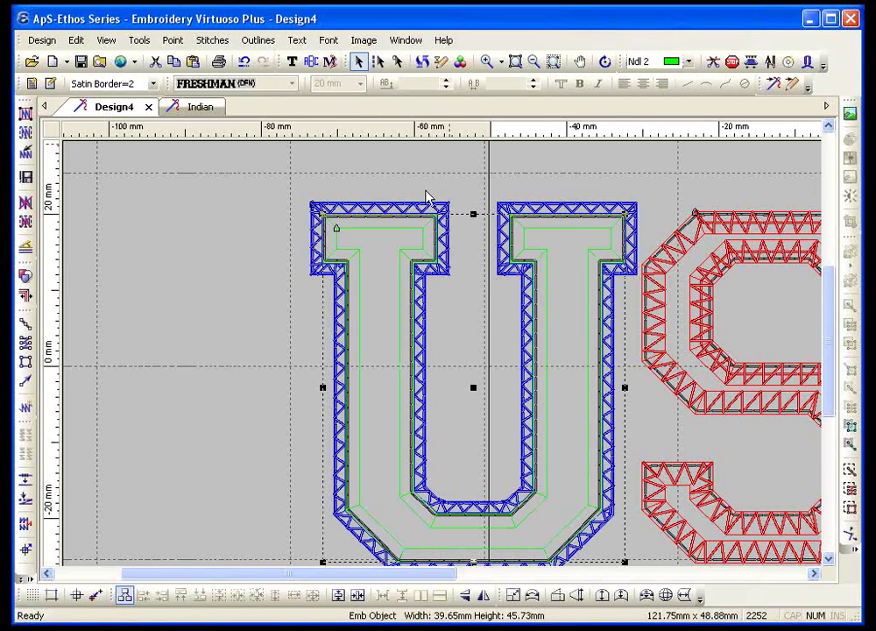
{"action": "left_click", "coordinate": [320, 166]}
{"action": "left_click", "coordinate": [25, 131]}
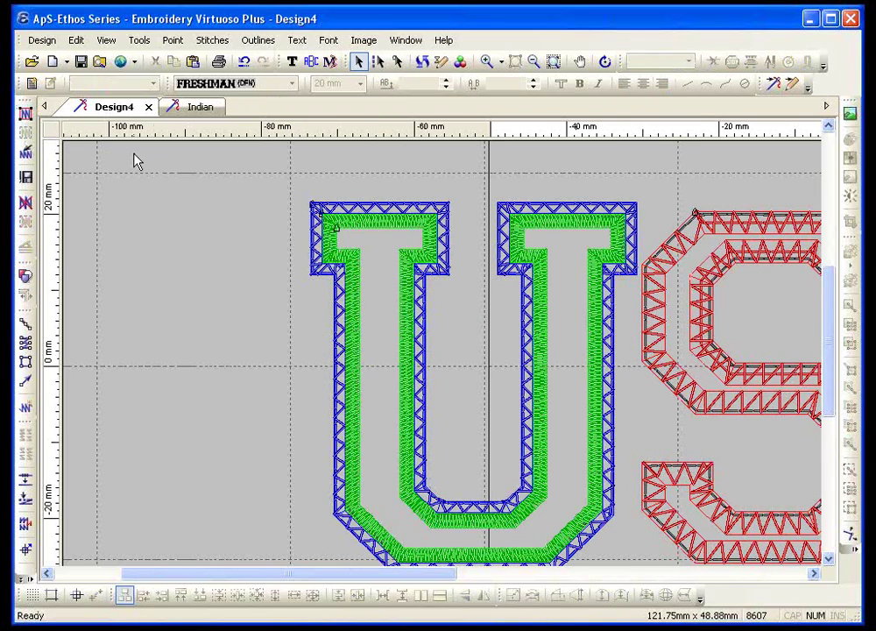
Change the U's green inner border to the ZigZag Fix effect and regenerate its stitches
{"action": "left_click", "coordinate": [382, 236]}
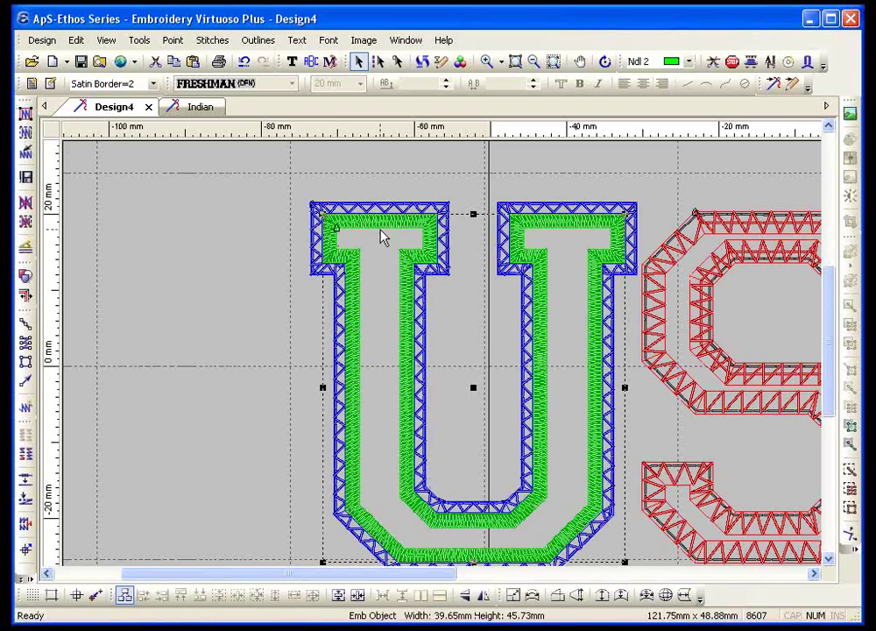
{"action": "left_click", "coordinate": [110, 83]}
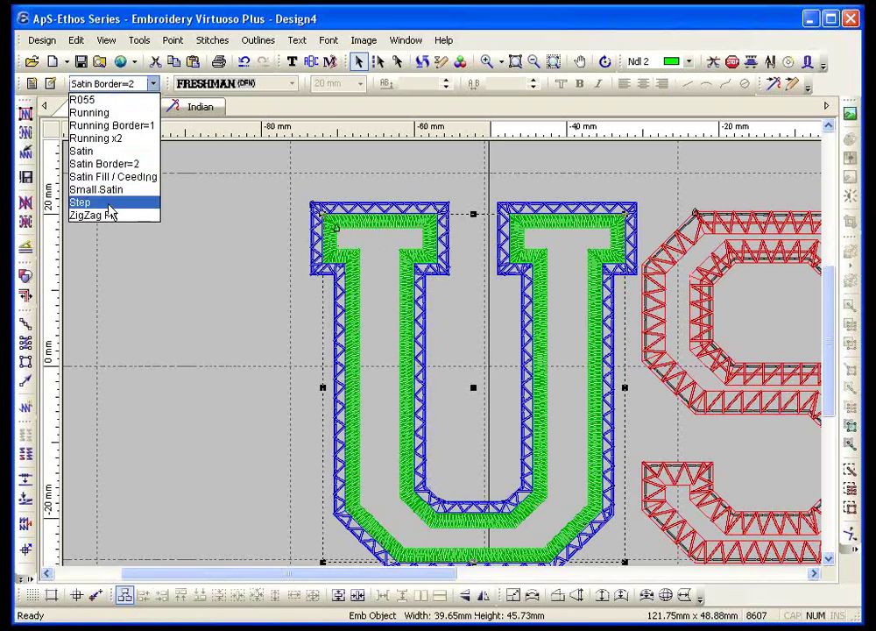
{"action": "left_click", "coordinate": [109, 216]}
{"action": "left_click", "coordinate": [26, 131]}
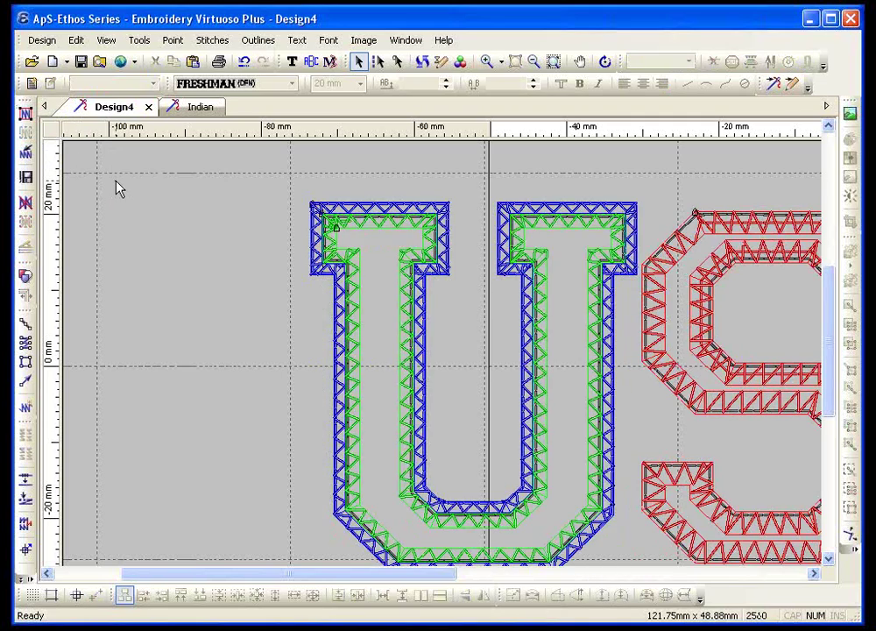
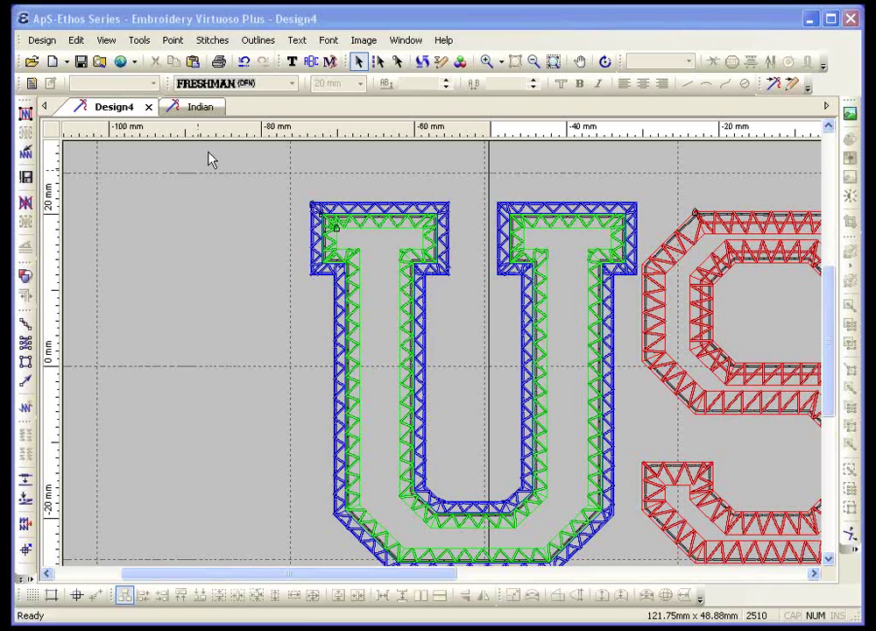
Import the EPS file 101 Concepts ATL tshirt back New South 0412, choosing the Embroidery Artisan Plus design templates
{"action": "left_click", "coordinate": [532, 61]}
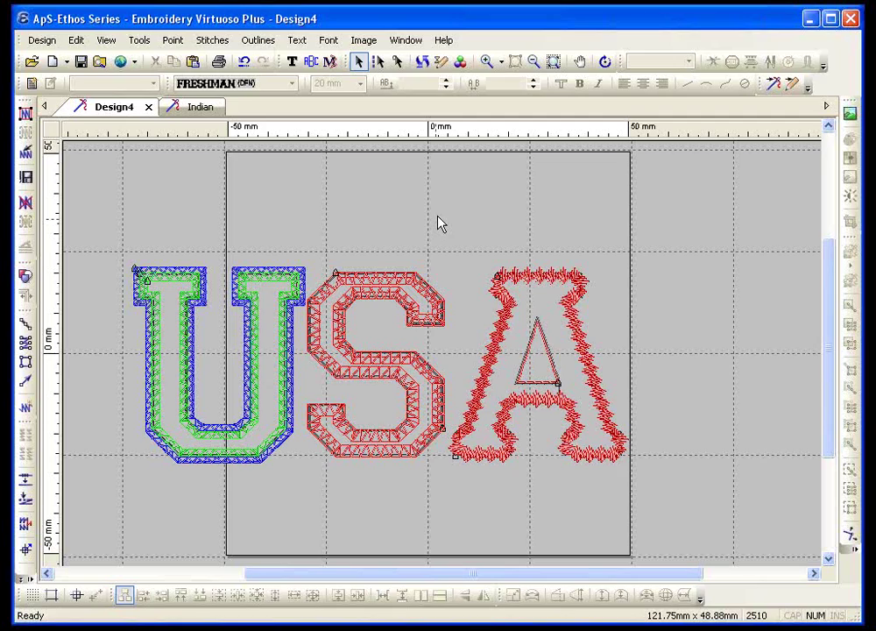
{"action": "left_click", "coordinate": [41, 39]}
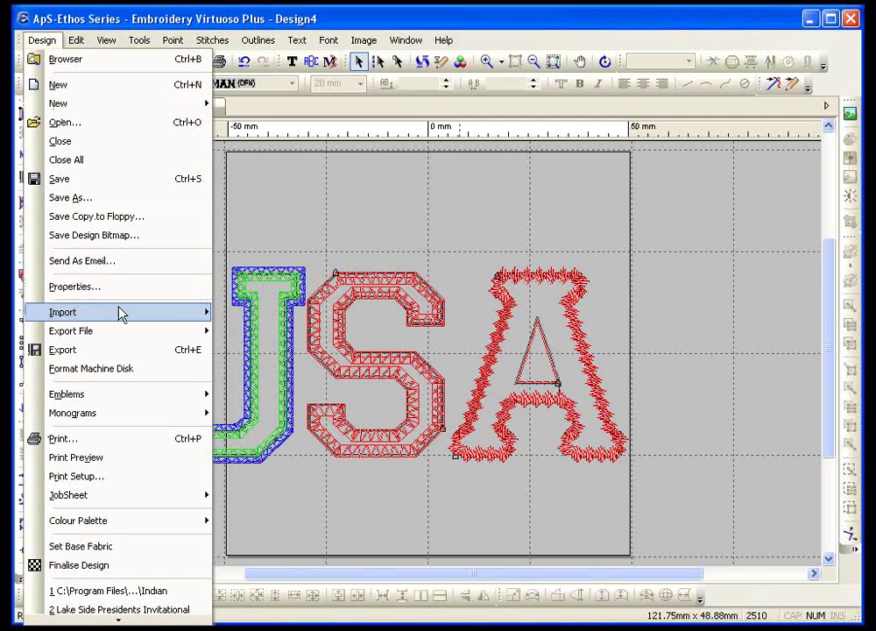
{"action": "mouse_move", "coordinate": [122, 331]}
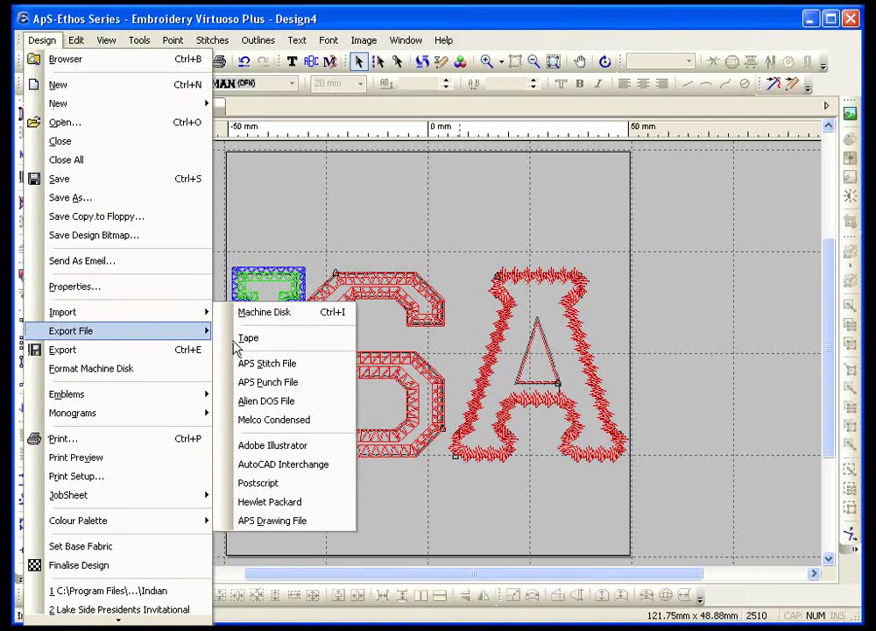
{"action": "left_click", "coordinate": [296, 487]}
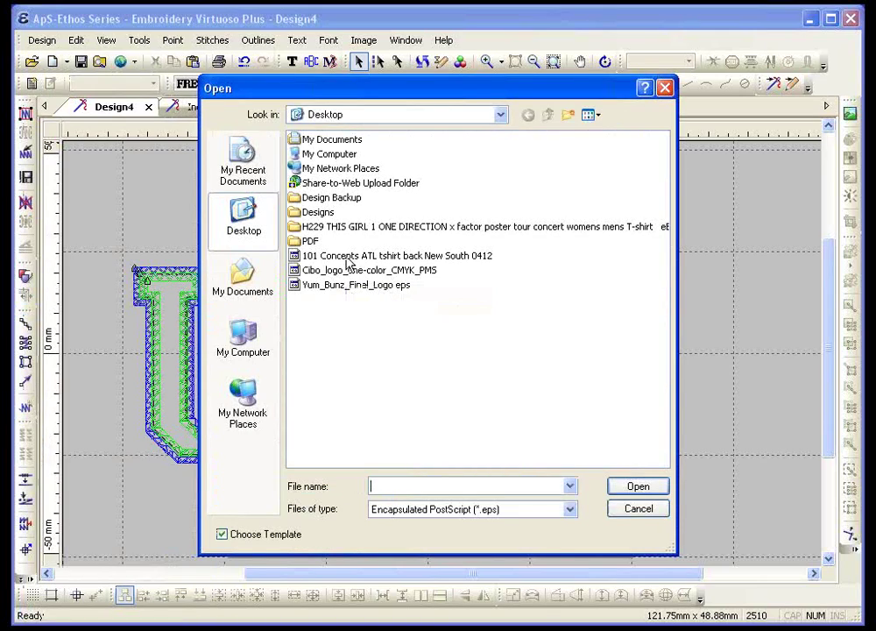
{"action": "double_click", "coordinate": [347, 256]}
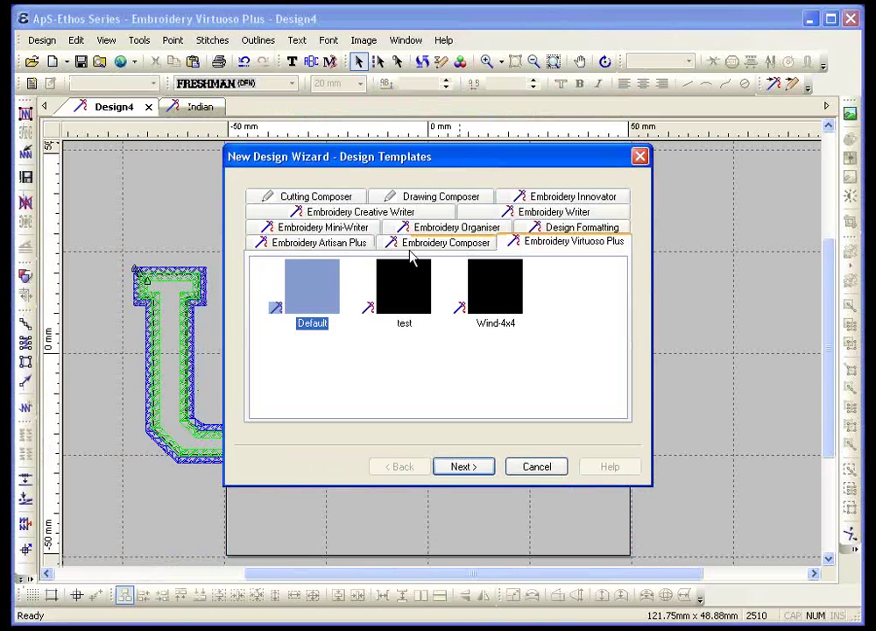
{"action": "left_click", "coordinate": [346, 245]}
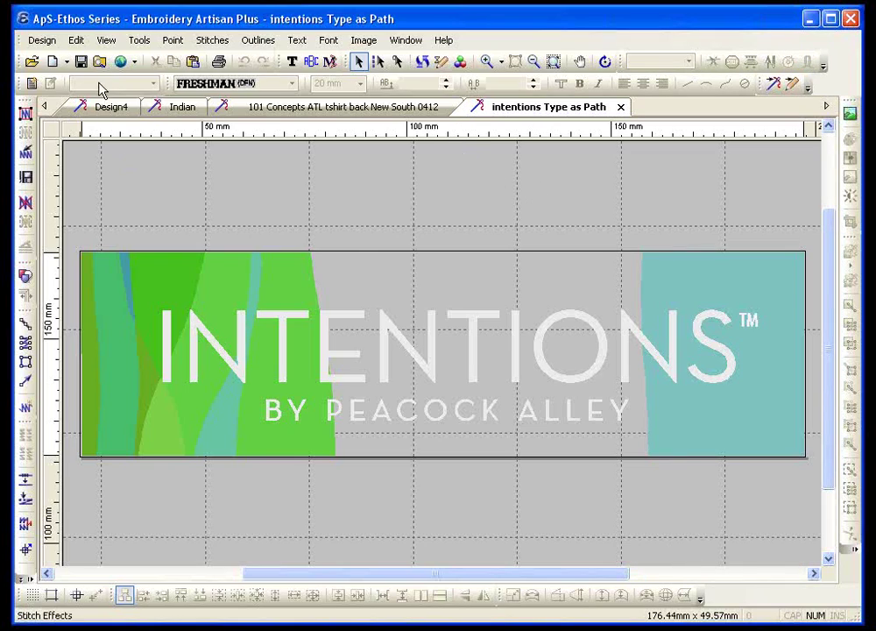
{"action": "left_click", "coordinate": [106, 42]}
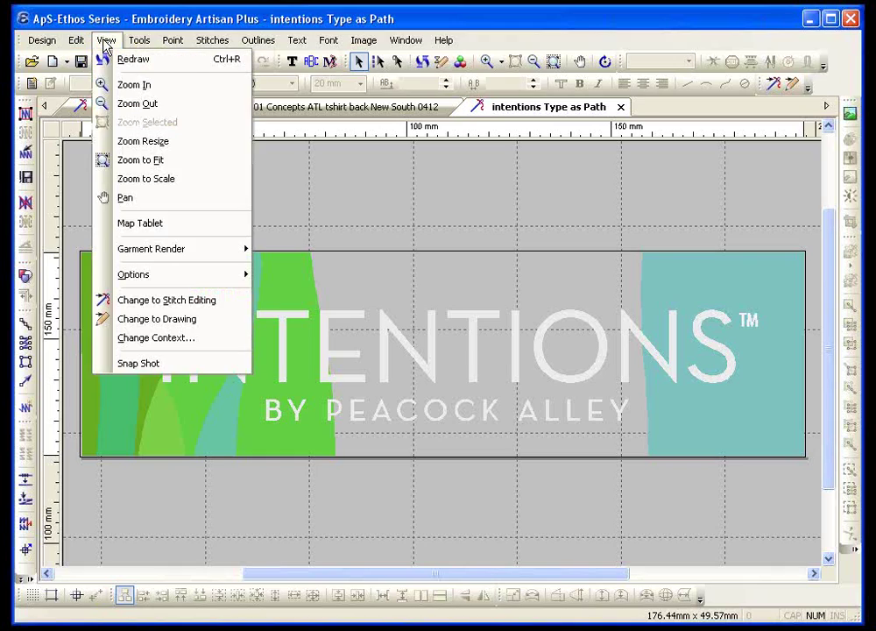
{"action": "left_click", "coordinate": [426, 207]}
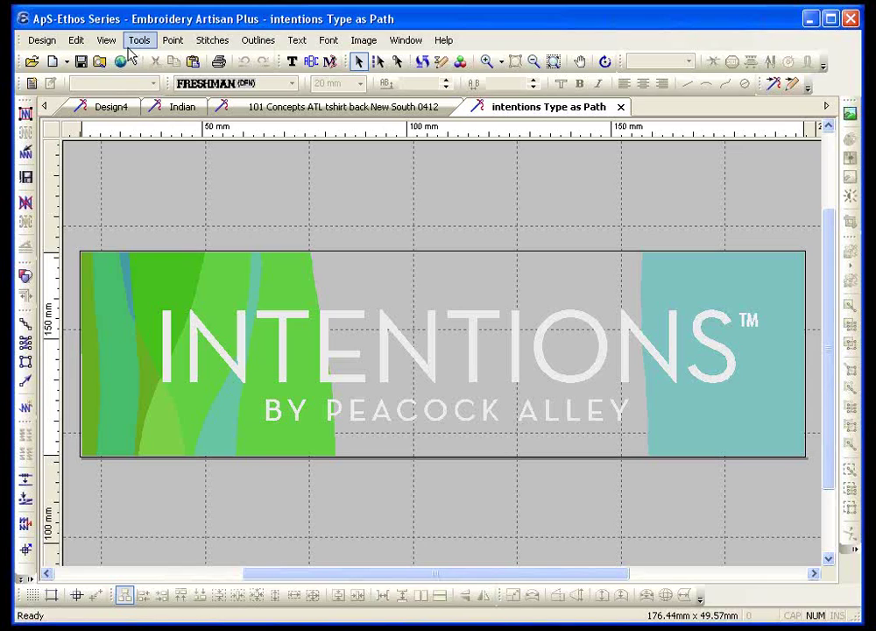
{"action": "left_click", "coordinate": [109, 41]}
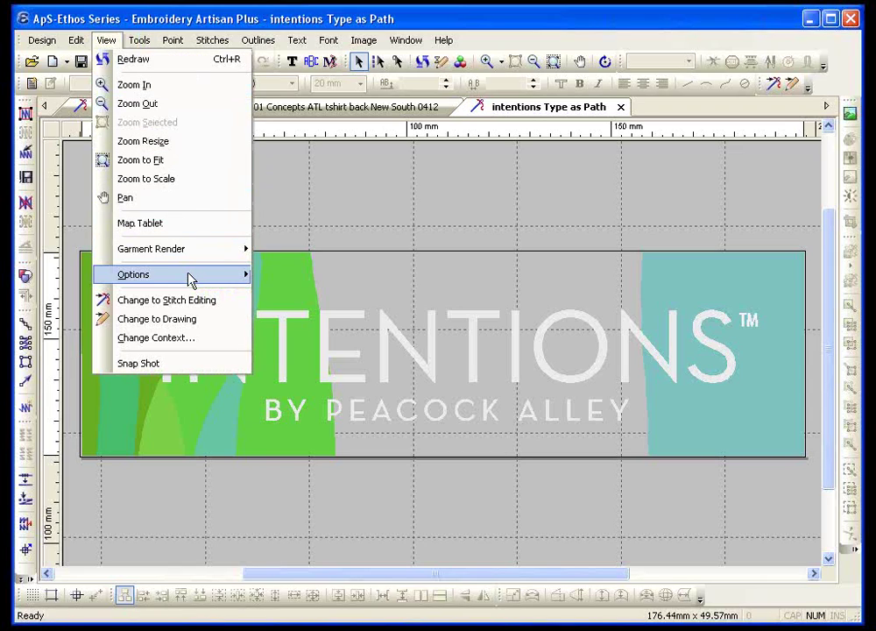
{"action": "mouse_move", "coordinate": [229, 279]}
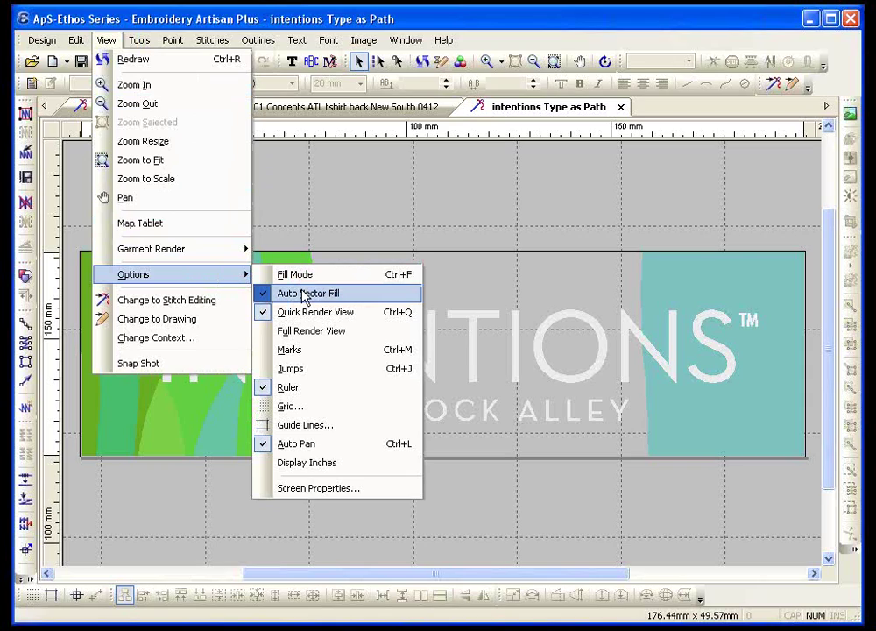
{"action": "left_click", "coordinate": [355, 223]}
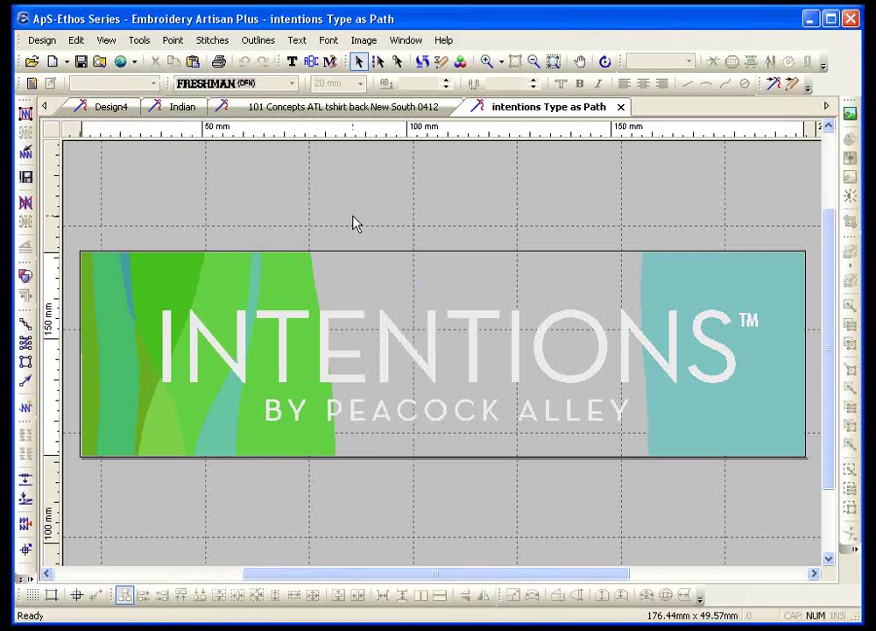
Turn off Auto Vector Fill to show the INTENTIONS artwork as outlines only
{"action": "left_click", "coordinate": [106, 40]}
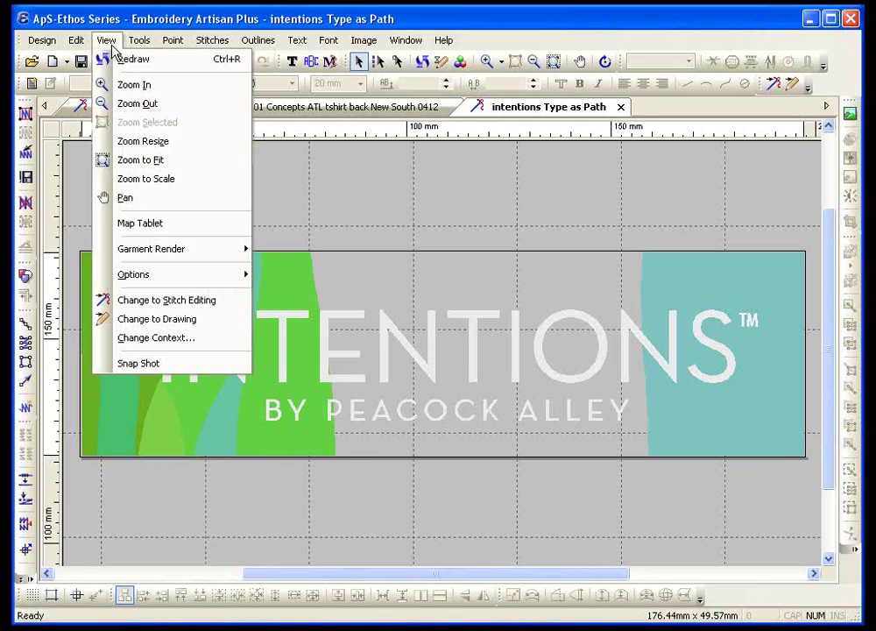
{"action": "mouse_move", "coordinate": [194, 275]}
{"action": "left_click", "coordinate": [333, 296]}
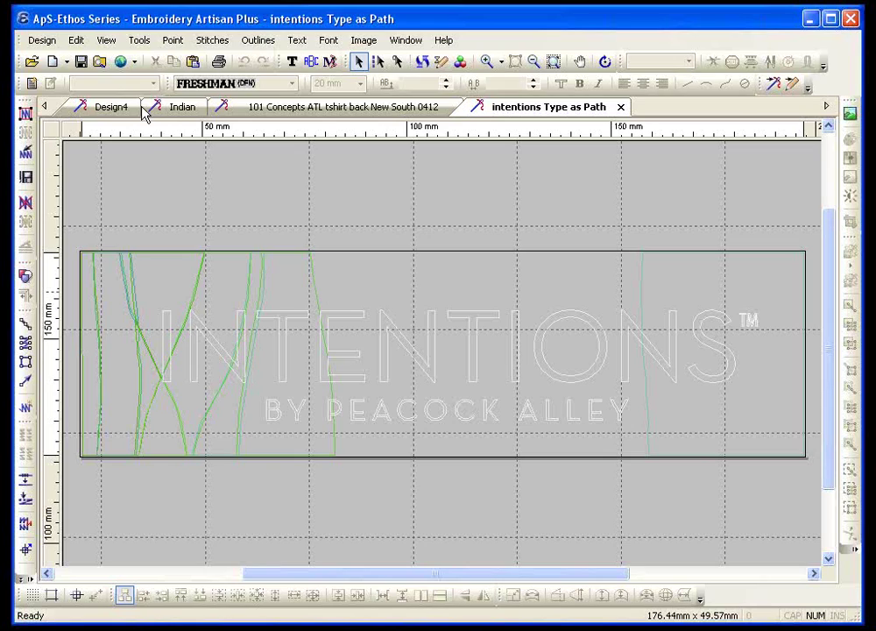
Turn Auto Vector Fill back on to display the INTENTIONS artwork filled, and try selecting all of its vector objects
{"action": "left_click", "coordinate": [106, 41]}
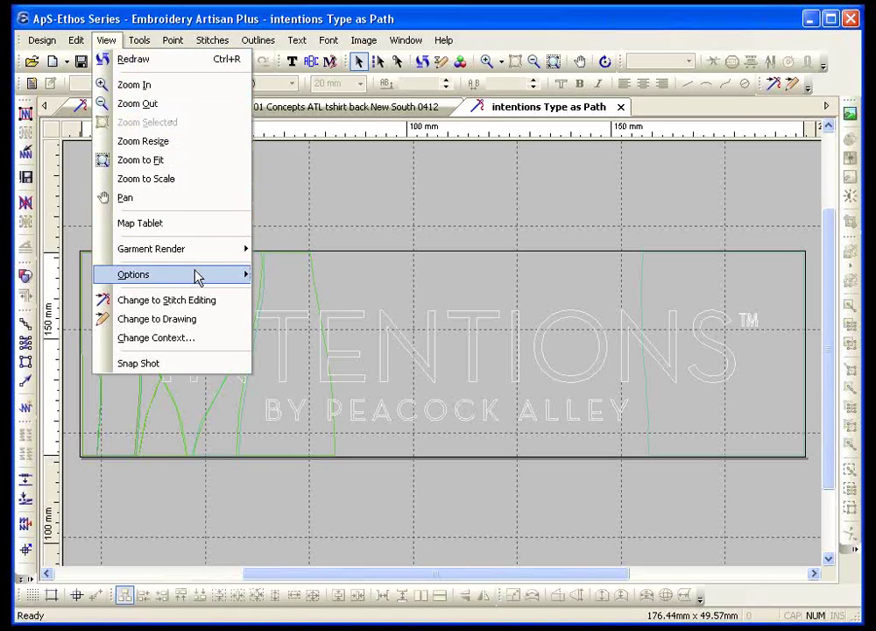
{"action": "mouse_move", "coordinate": [198, 275]}
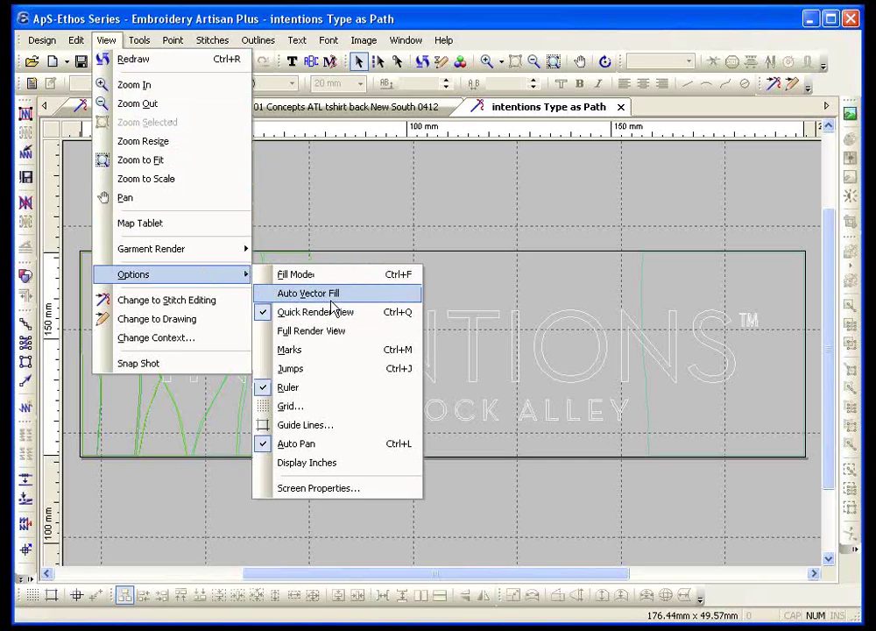
{"action": "left_click", "coordinate": [331, 300]}
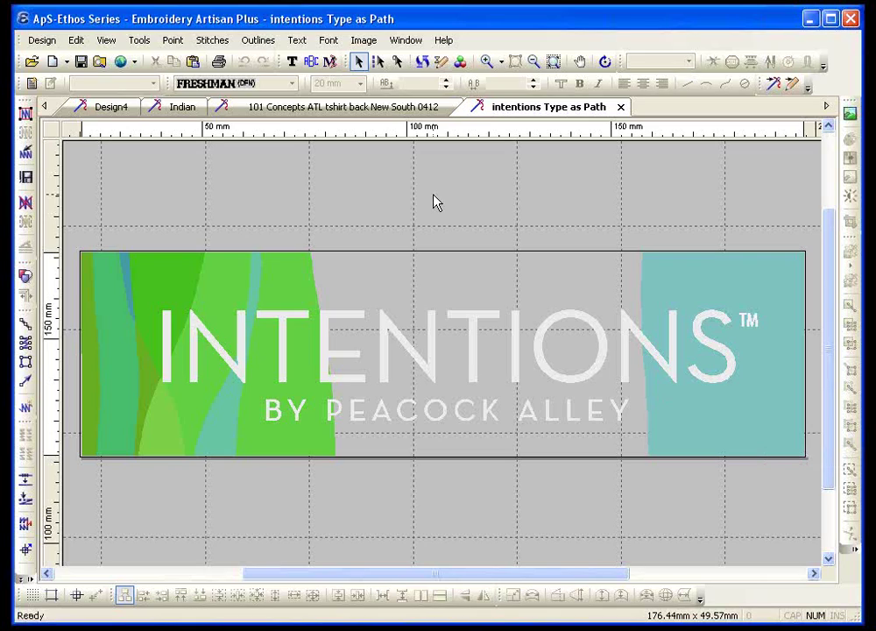
{"action": "key", "text": "ctrl+a"}
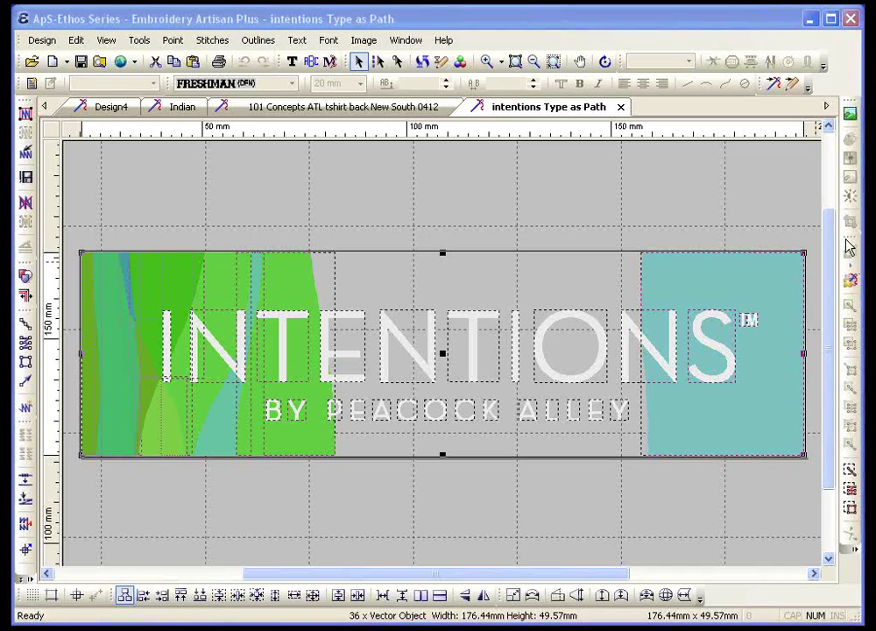
{"action": "left_click", "coordinate": [541, 508]}
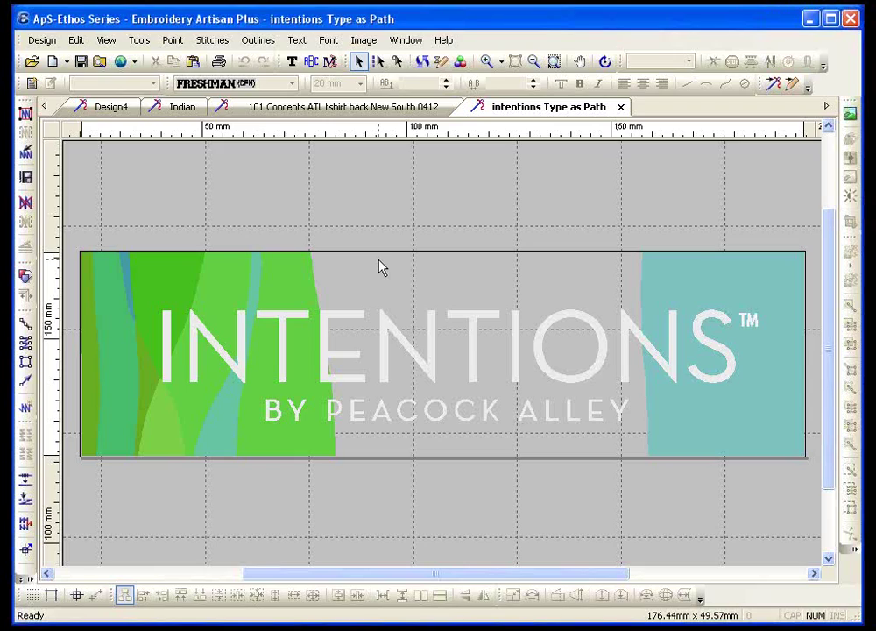
Select the two olive-green shapes together, the strip at the artwork's left edge and the narrow wedge beside the letter I
{"action": "left_click", "coordinate": [486, 61]}
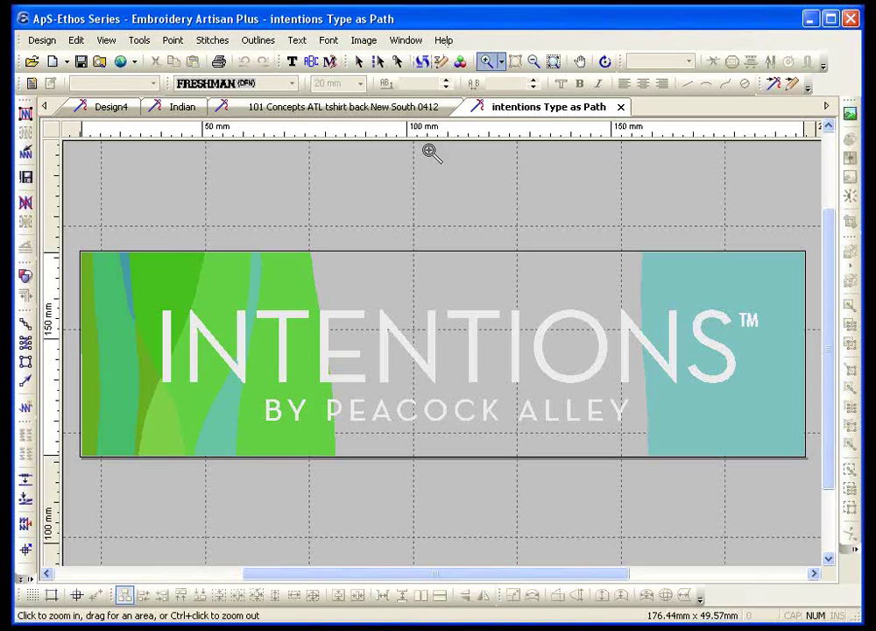
{"action": "left_click_drag", "start_coordinate": [79, 226], "coordinate": [433, 520]}
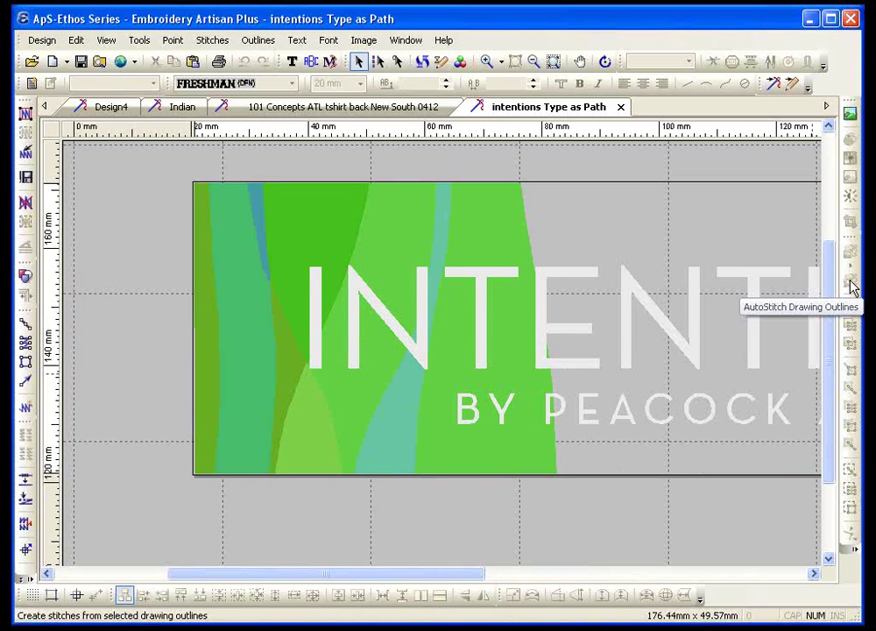
{"action": "left_click", "coordinate": [194, 284]}
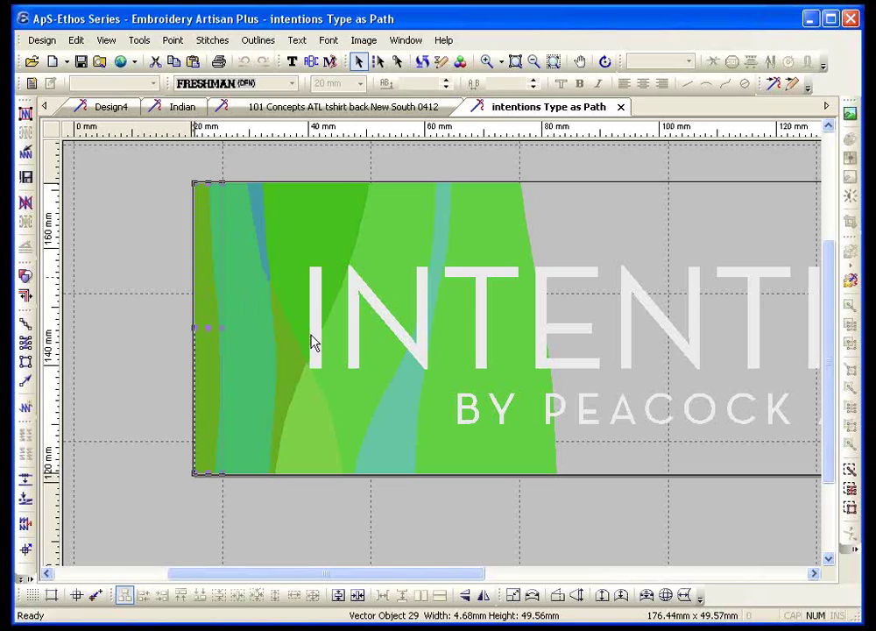
{"action": "left_click", "coordinate": [301, 383], "text": "shift"}
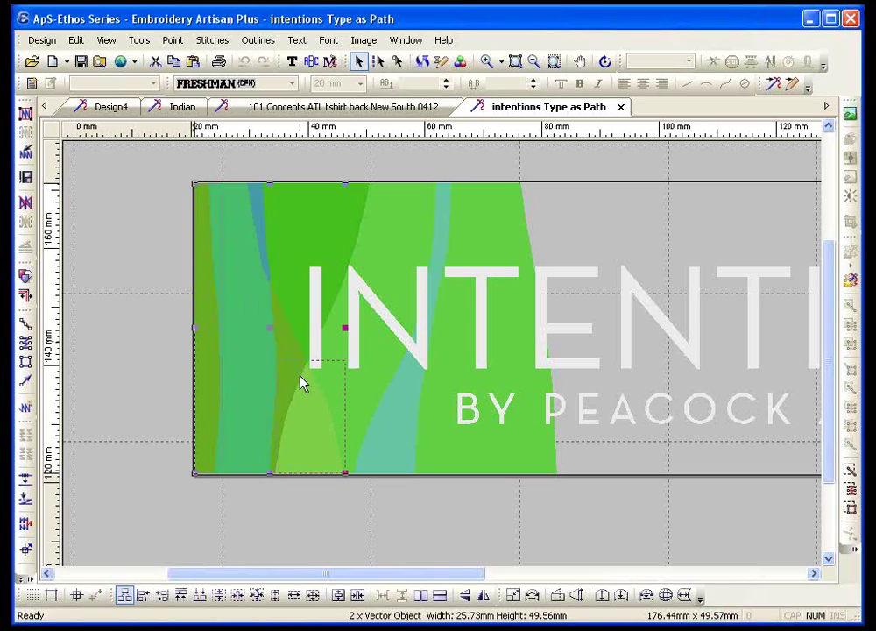
{"action": "left_click", "coordinate": [286, 330]}
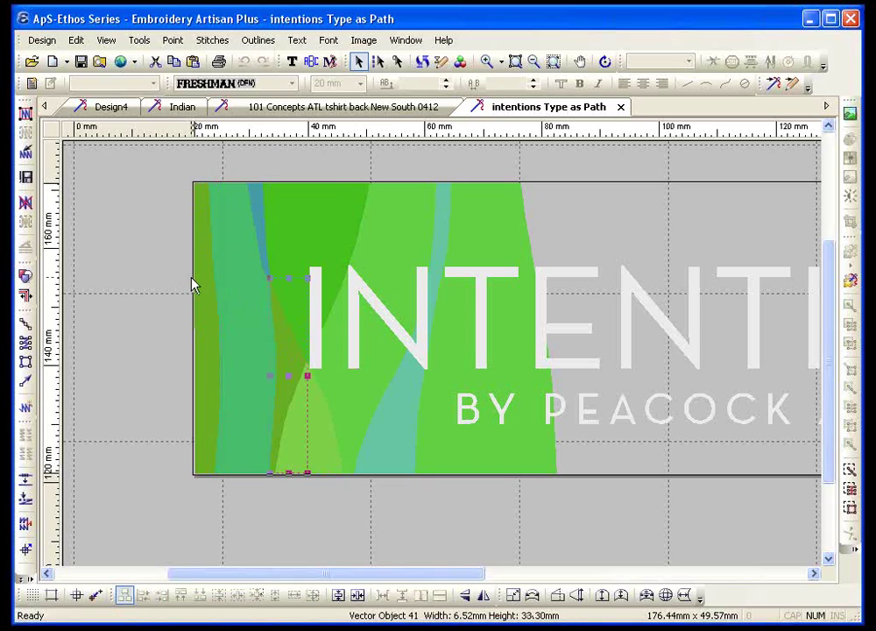
{"action": "left_click", "coordinate": [139, 309]}
{"action": "left_click", "coordinate": [196, 348]}
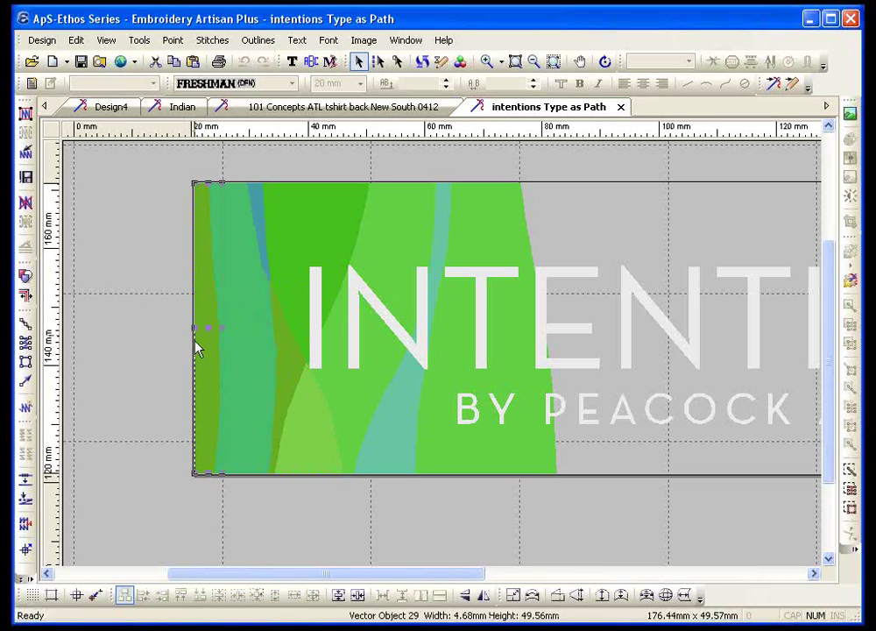
{"action": "left_click", "coordinate": [290, 329], "text": "shift"}
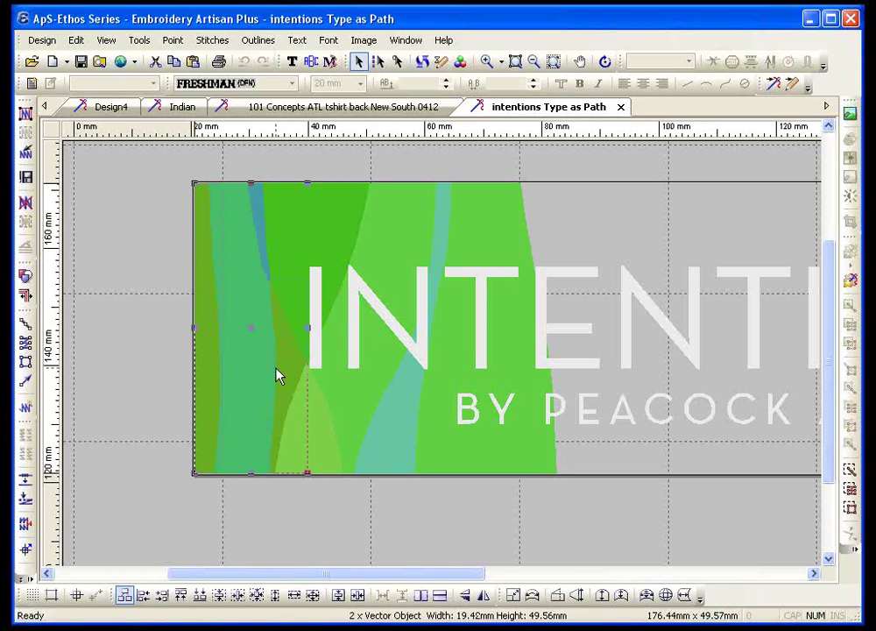
Open the Snap Shot view, turn off Show Embroidery Only, and list the artwork's vector objects as thumbnails
{"action": "left_click", "coordinate": [106, 41]}
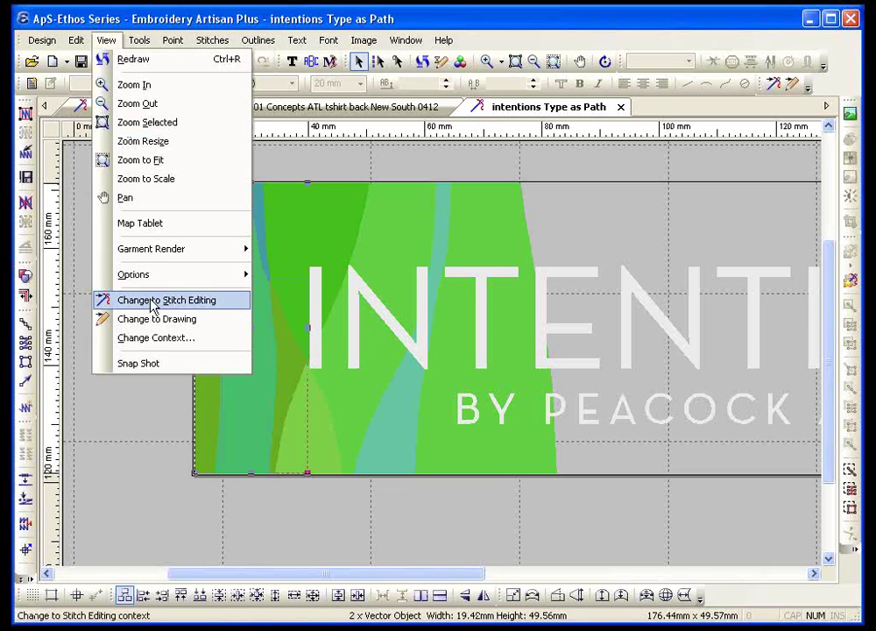
{"action": "left_click", "coordinate": [140, 363]}
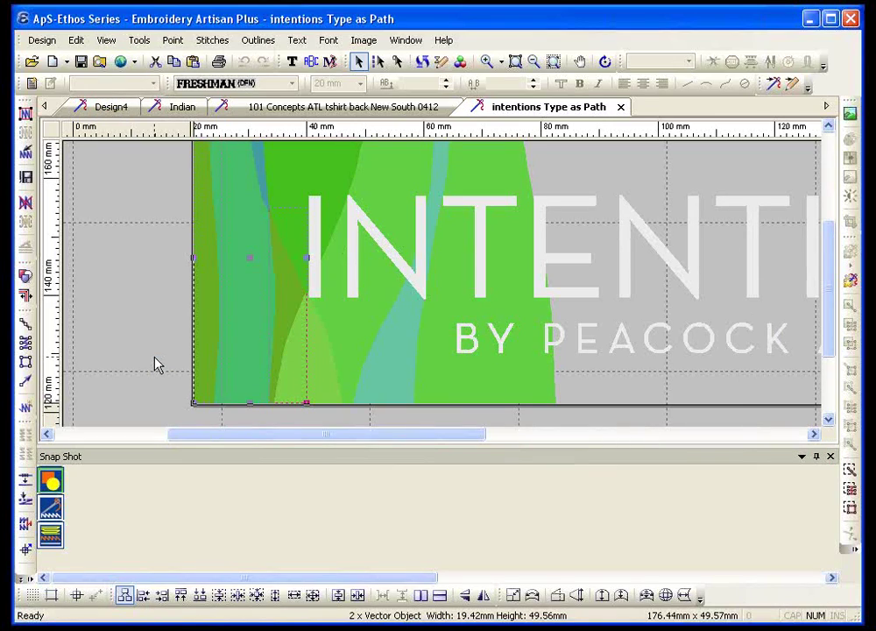
{"action": "left_click", "coordinate": [51, 481]}
{"action": "right_click", "coordinate": [127, 510]}
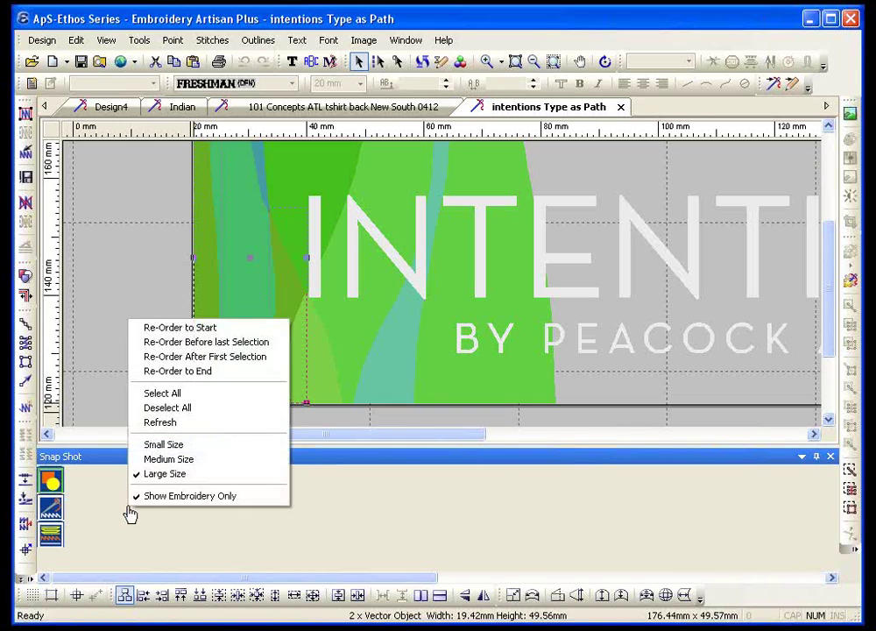
{"action": "left_click", "coordinate": [155, 496]}
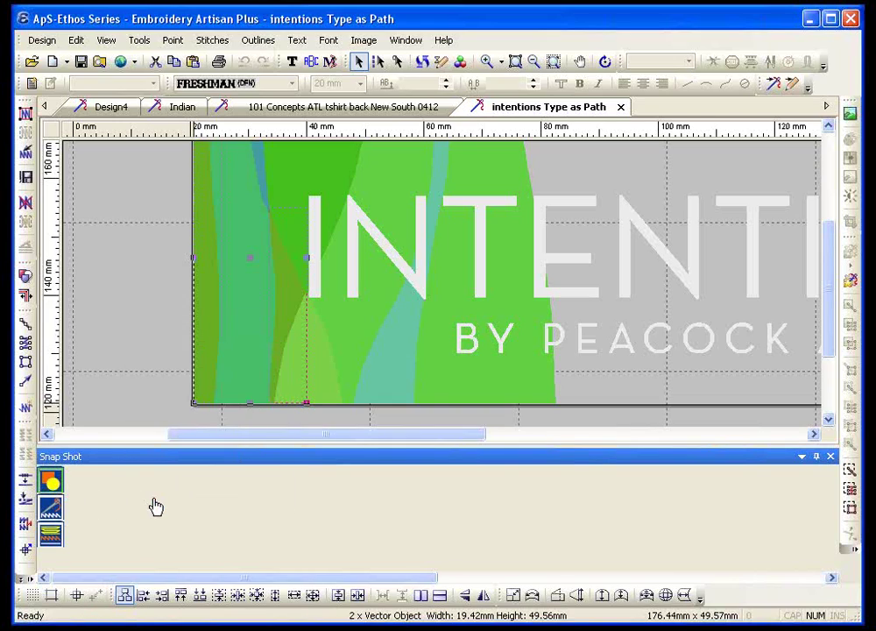
{"action": "left_click", "coordinate": [51, 480]}
{"action": "left_click", "coordinate": [129, 347]}
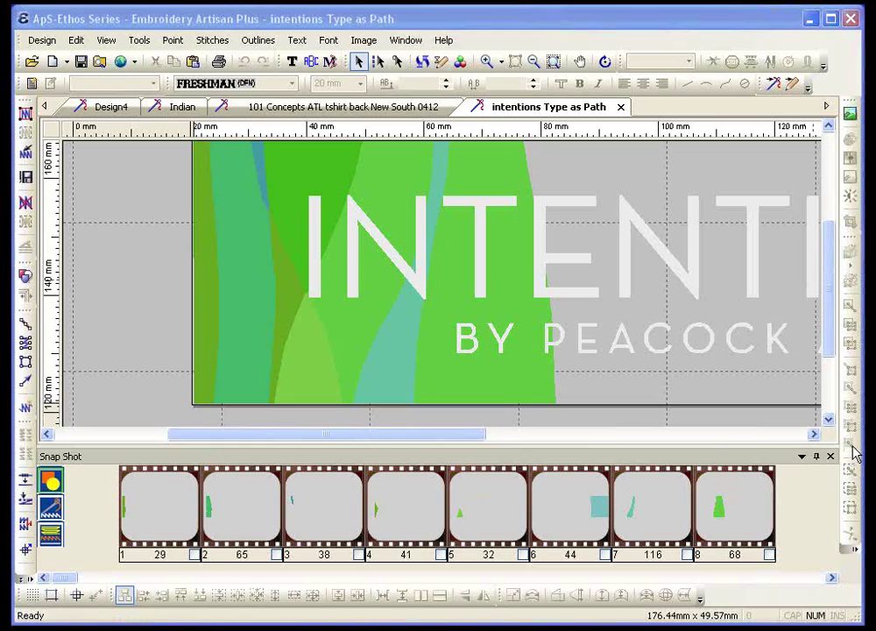
Toggle Show Embroidery Only on and off again, and reload the vector thumbnails in Snap Shot
{"action": "right_click", "coordinate": [171, 521]}
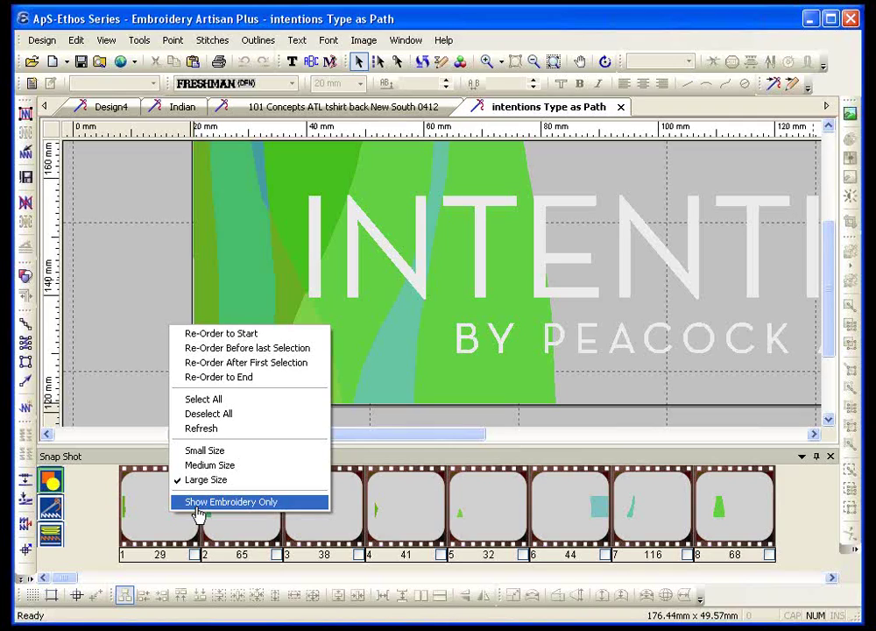
{"action": "left_click", "coordinate": [198, 502]}
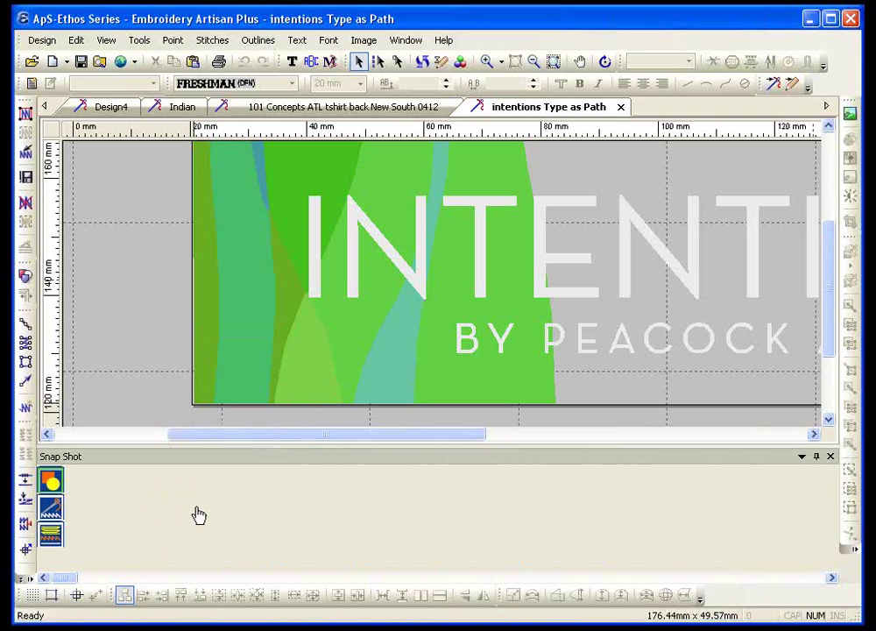
{"action": "right_click", "coordinate": [198, 508]}
{"action": "left_click", "coordinate": [229, 501]}
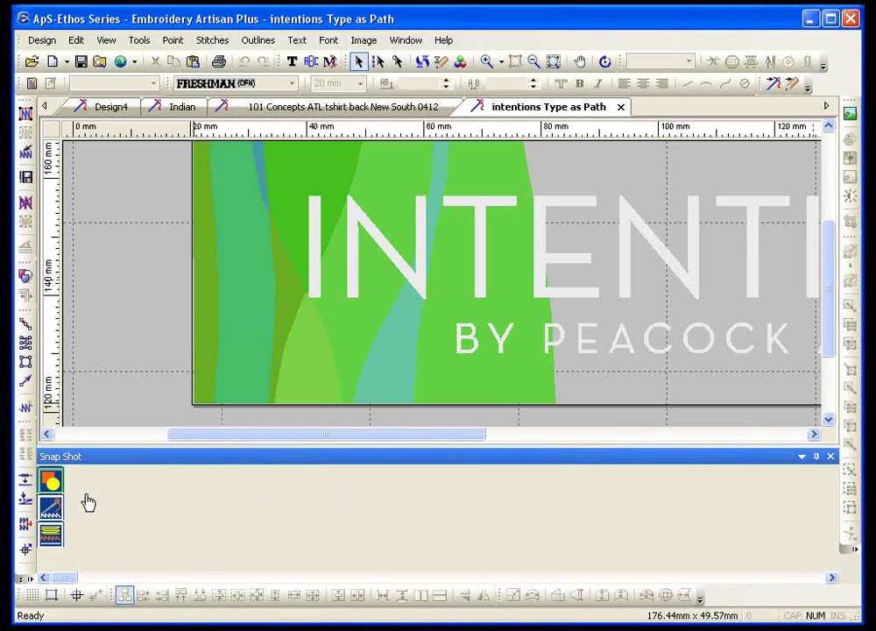
{"action": "left_click", "coordinate": [53, 483]}
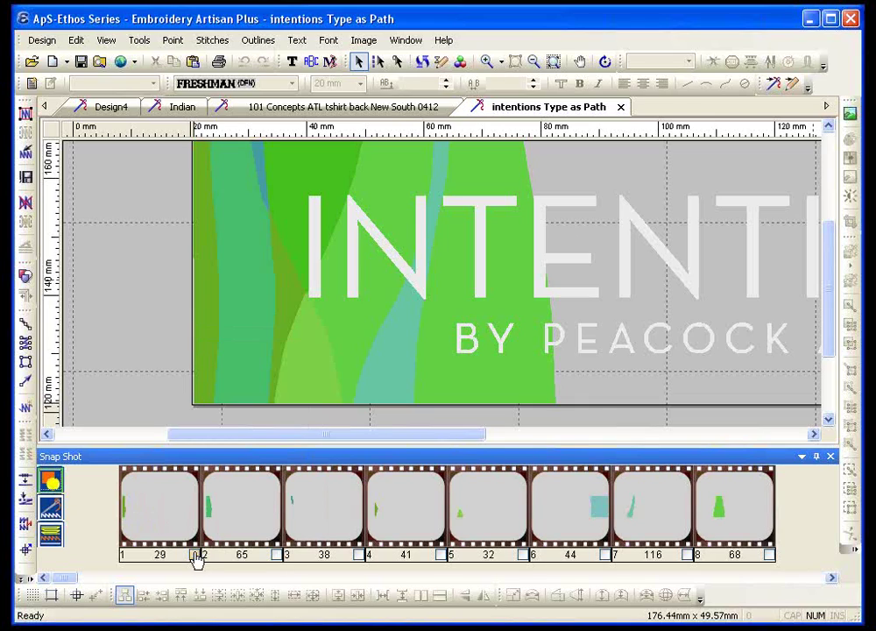
Select the two olive-green shapes by their Snap Shot thumbnails, convert them to step outlines, and generate their stitches
{"action": "left_click", "coordinate": [195, 554]}
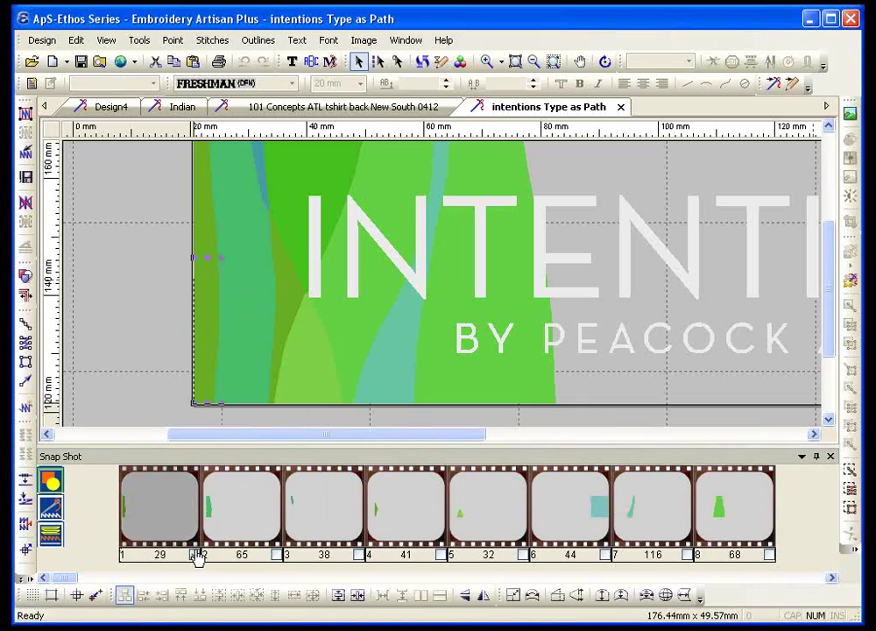
{"action": "left_click", "coordinate": [441, 555]}
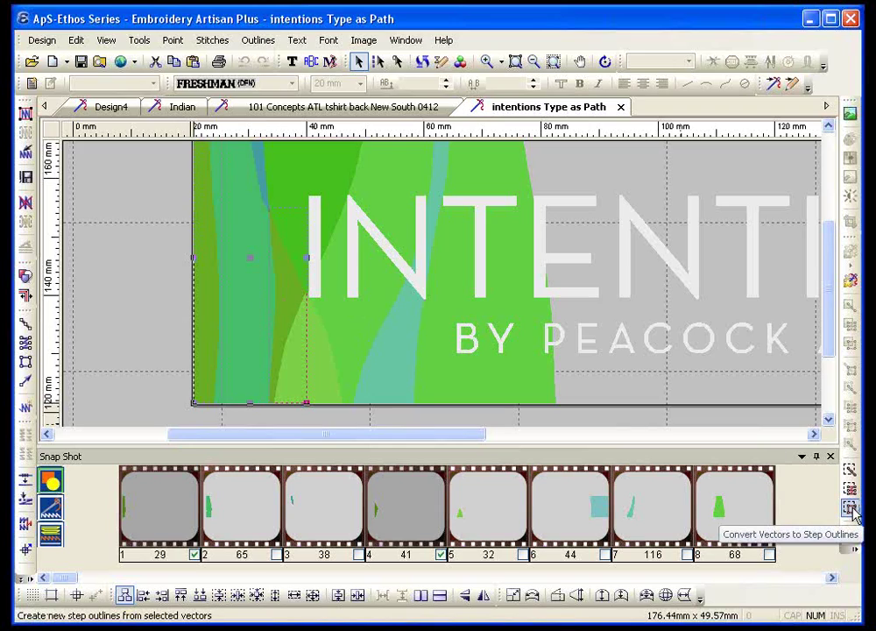
{"action": "left_click", "coordinate": [849, 508]}
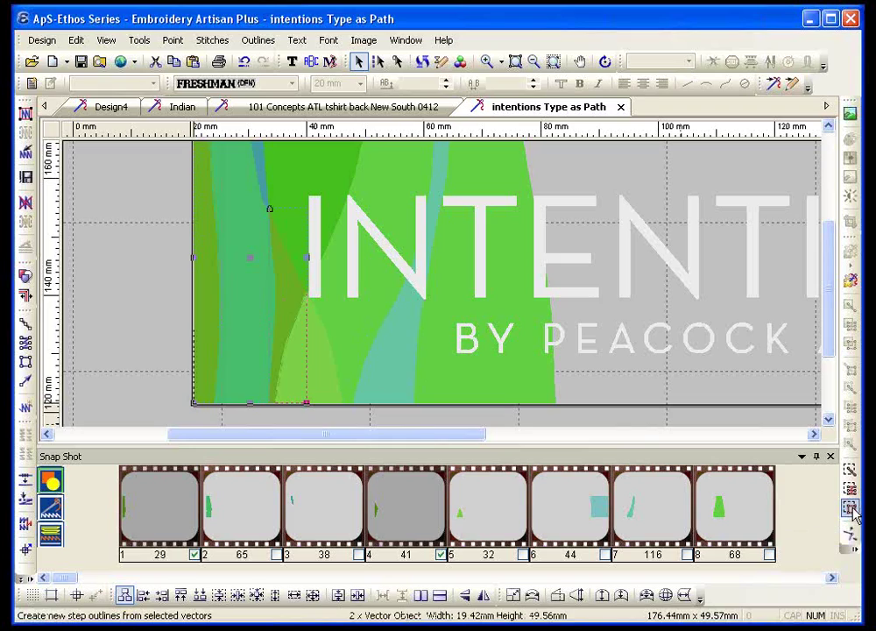
{"action": "left_click", "coordinate": [25, 113]}
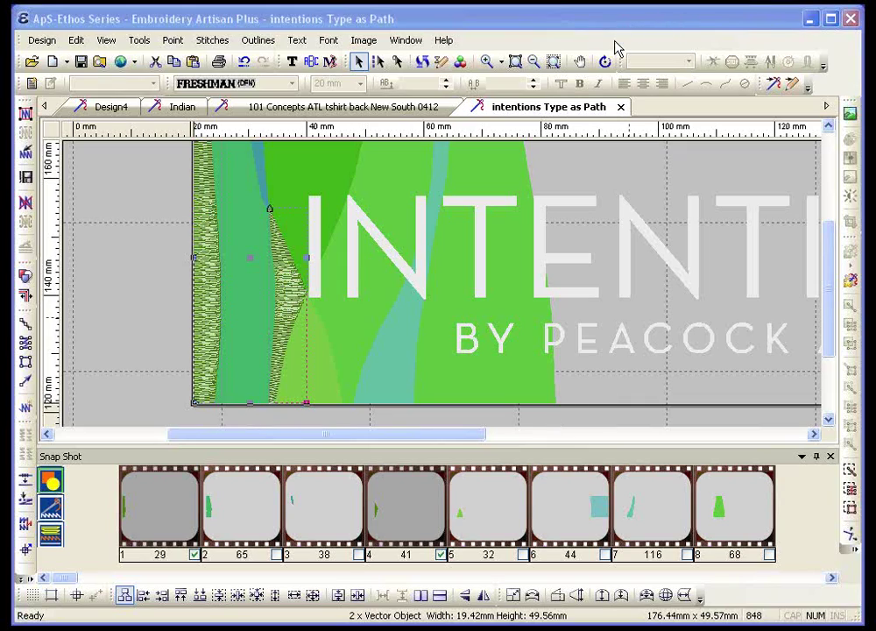
Select the teal strip and the dark green shape together, convert them to step outlines, and generate their stitches
{"action": "left_click", "coordinate": [248, 512]}
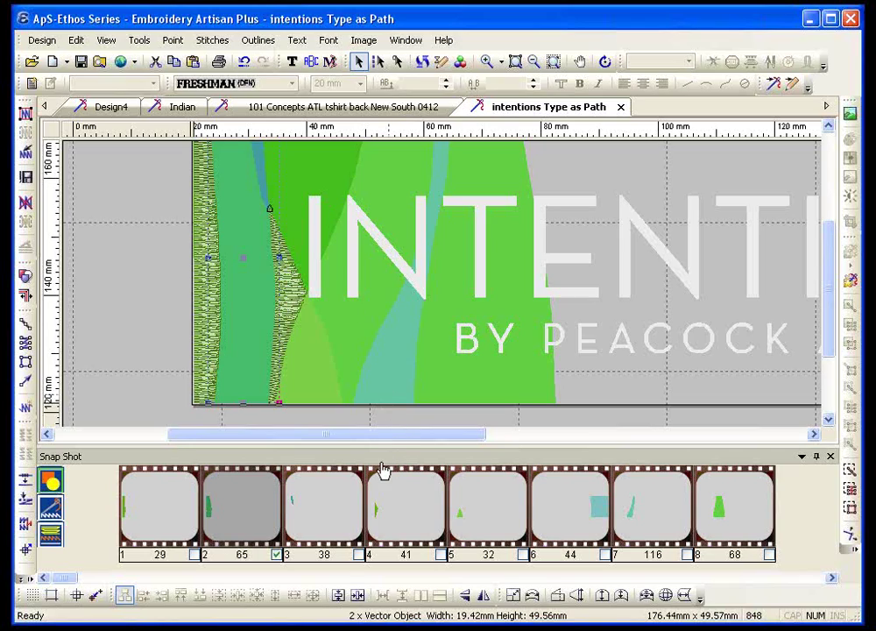
{"action": "left_click", "coordinate": [832, 578]}
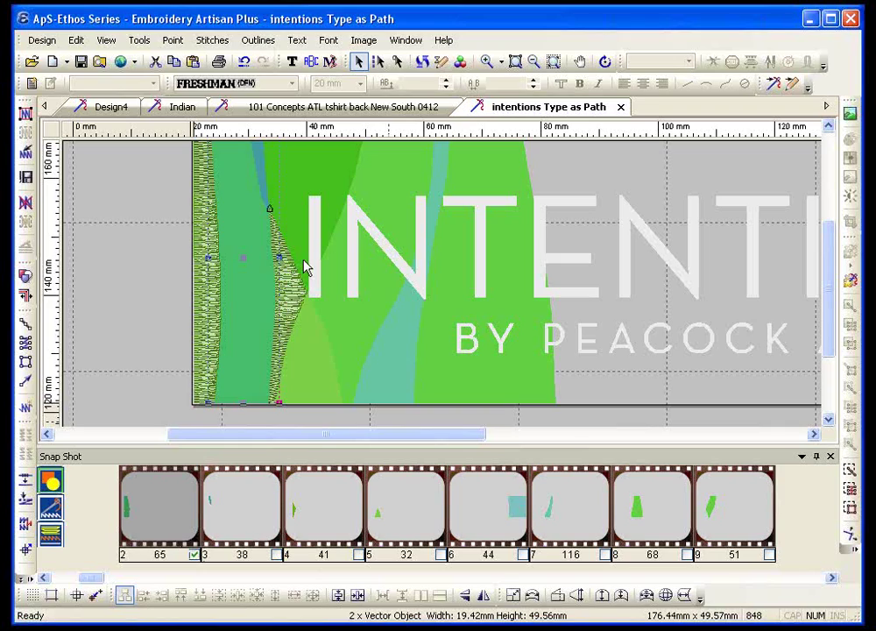
{"action": "scroll", "coordinate": [367, 284], "scroll_direction": "up", "scroll_amount": 3}
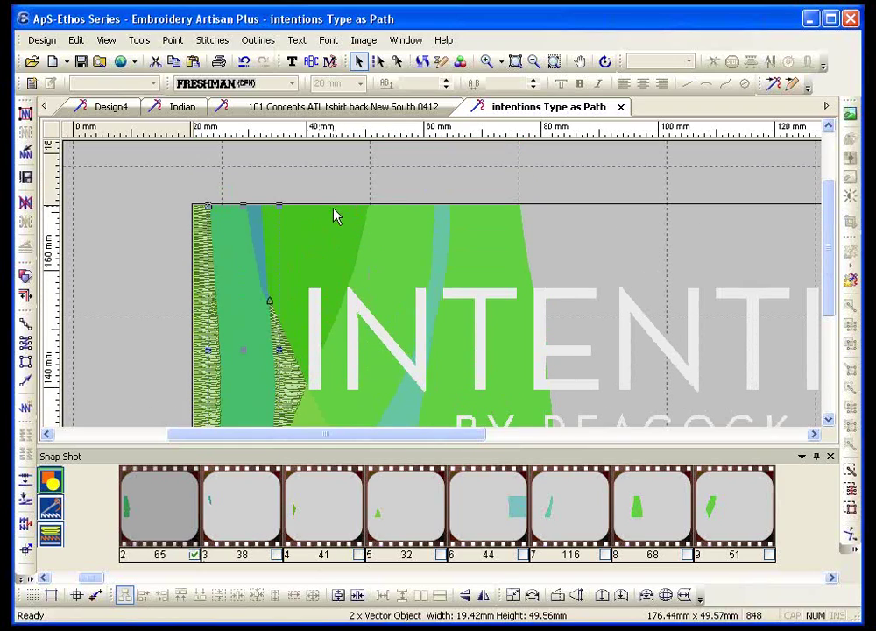
{"action": "left_click", "coordinate": [333, 211]}
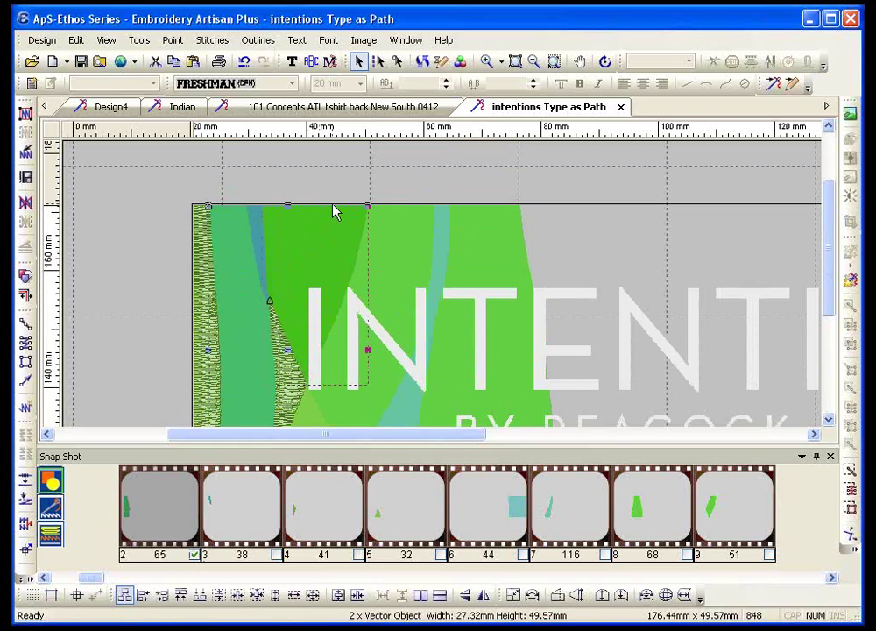
{"action": "left_click", "coordinate": [853, 512]}
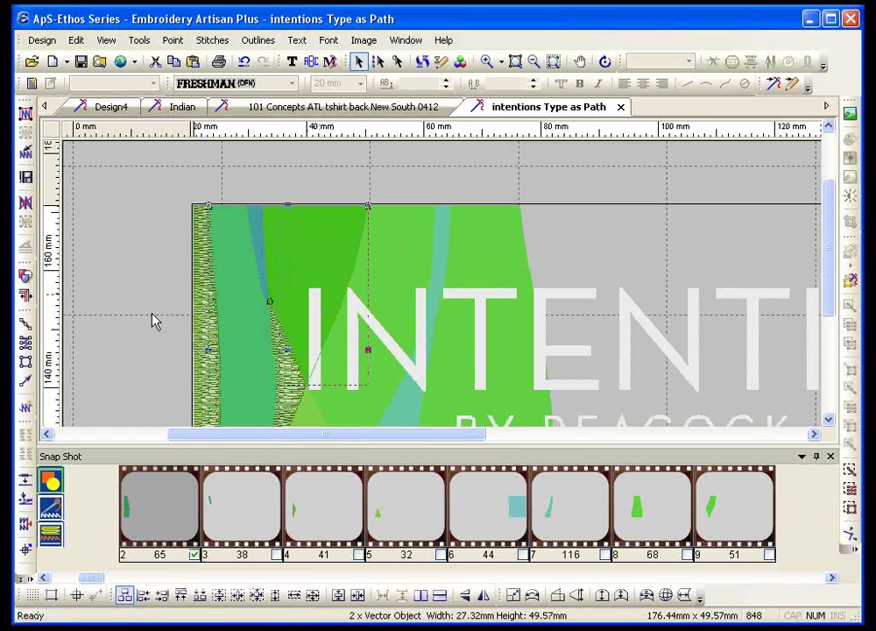
{"action": "left_click", "coordinate": [25, 113]}
{"action": "key", "text": "Escape"}
Give the dark green stitched shape a diagonal step angle sloping down to the right, and regenerate its stitches
{"action": "left_click", "coordinate": [296, 211]}
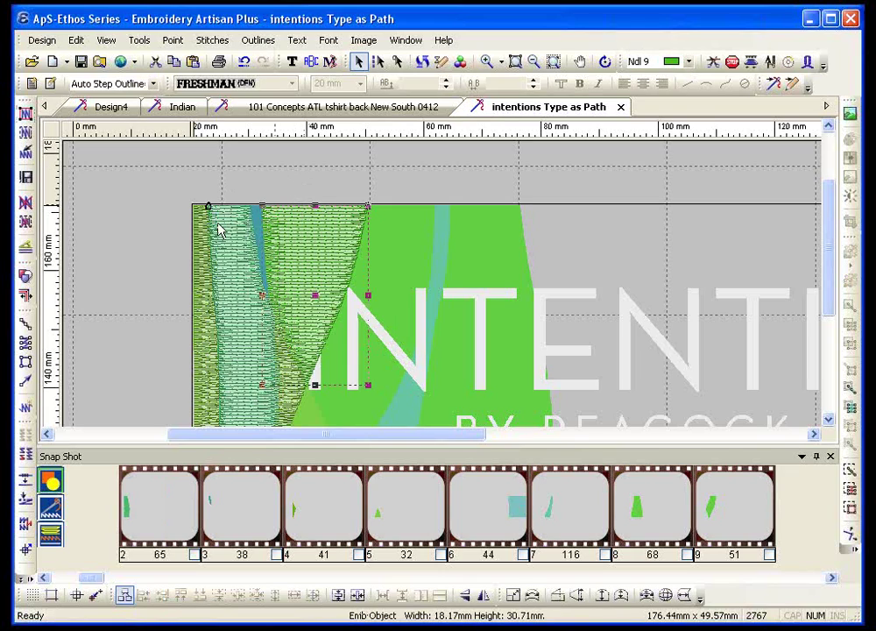
{"action": "left_click", "coordinate": [26, 197]}
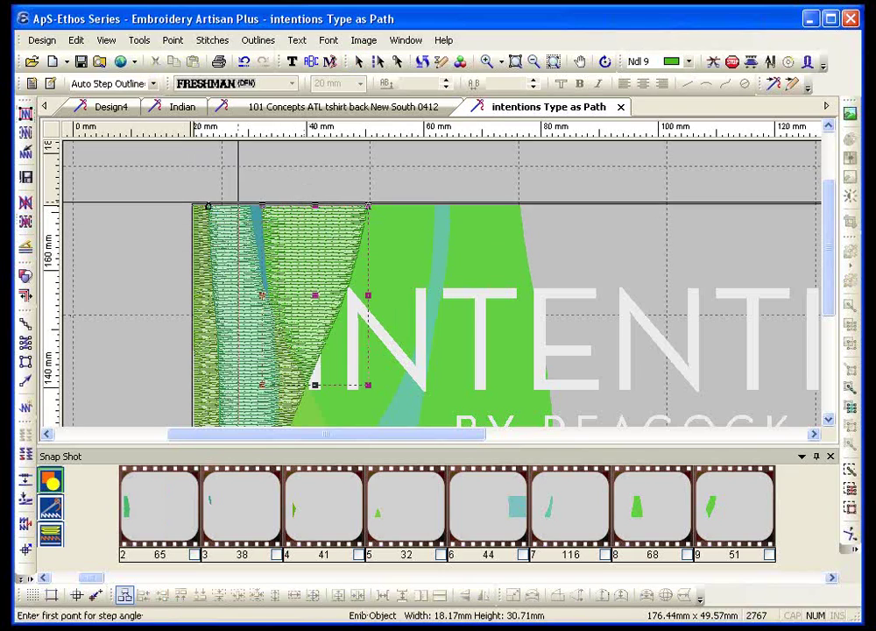
{"action": "left_click", "coordinate": [326, 260]}
{"action": "left_click", "coordinate": [377, 307]}
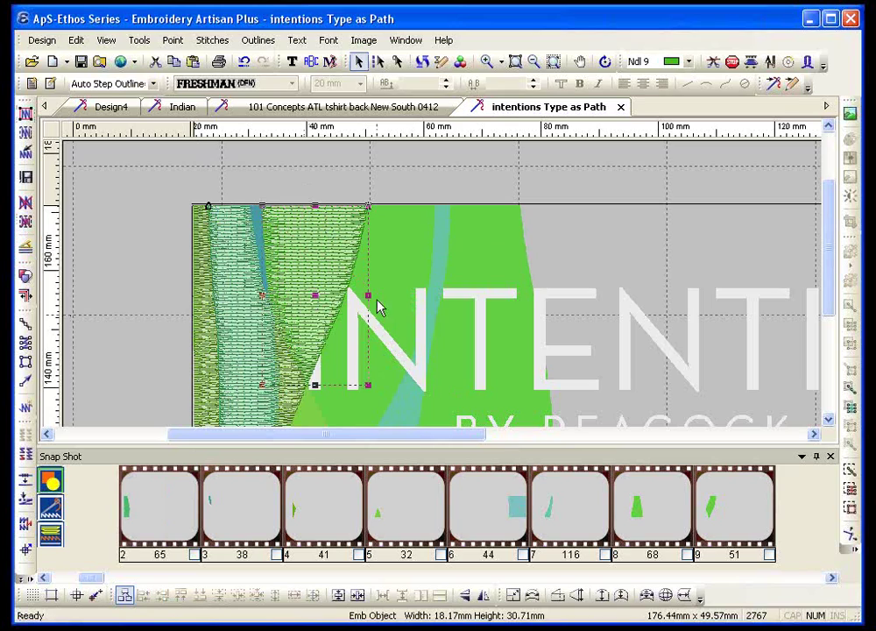
{"action": "left_click", "coordinate": [21, 107]}
{"action": "left_click", "coordinate": [151, 169]}
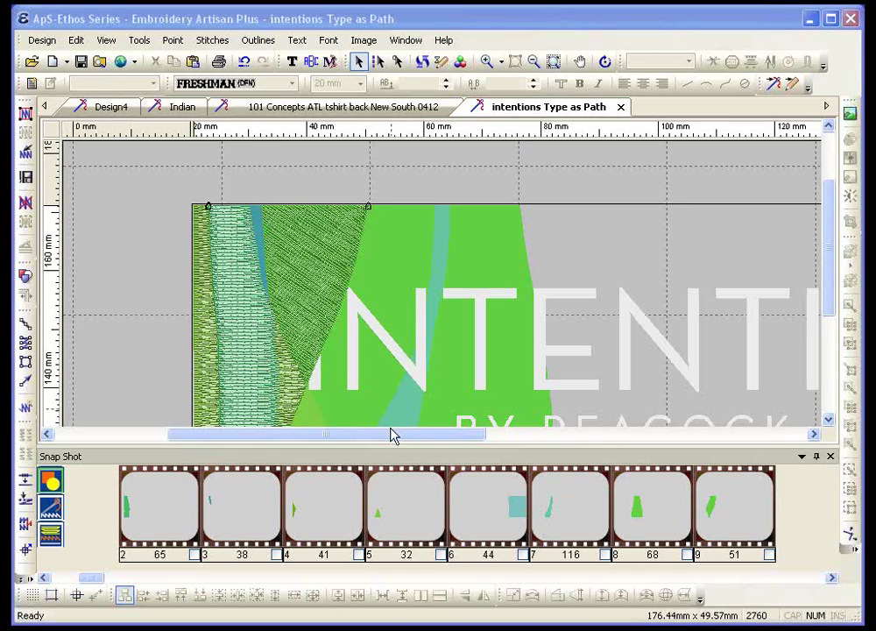
{"action": "left_click_drag", "start_coordinate": [393, 433], "coordinate": [422, 433]}
{"action": "left_click", "coordinate": [366, 221]}
{"action": "left_click", "coordinate": [303, 205]}
{"action": "left_click", "coordinate": [279, 176]}
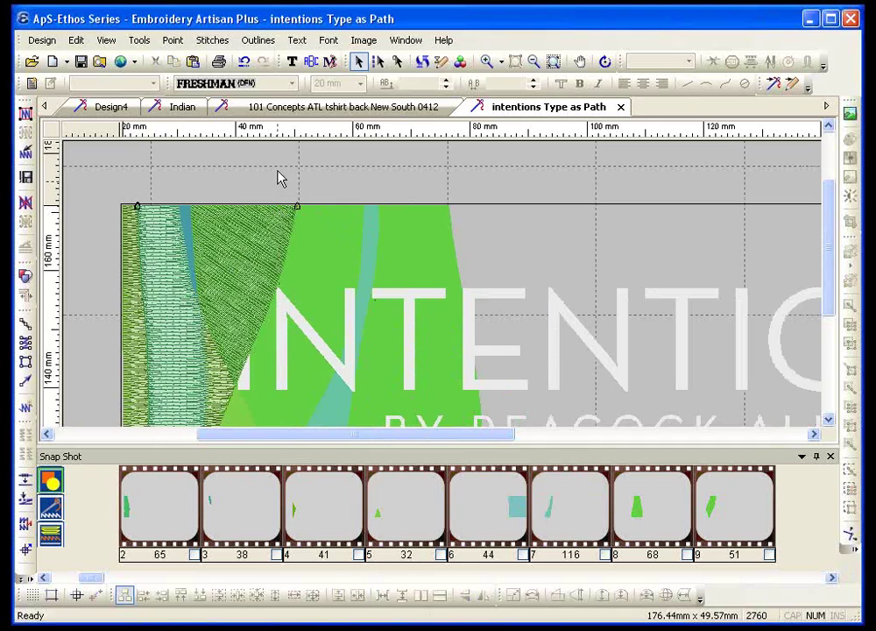
Clear the generated stitches, select the narrow blue sliver beside the dark green shape, convert it to an embroidery outline, and generate its stitches
{"action": "left_click", "coordinate": [26, 204]}
{"action": "left_click", "coordinate": [177, 230]}
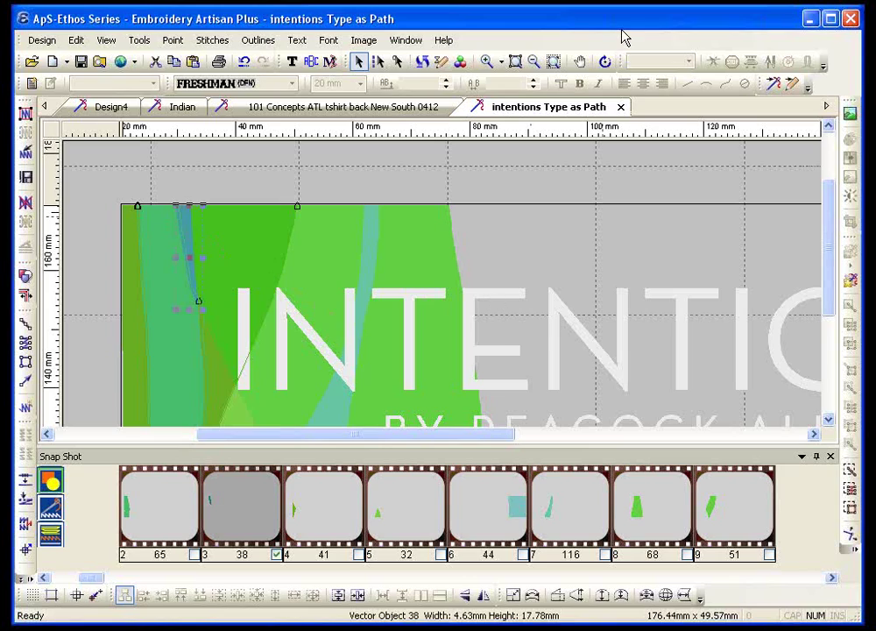
{"action": "left_click", "coordinate": [851, 493]}
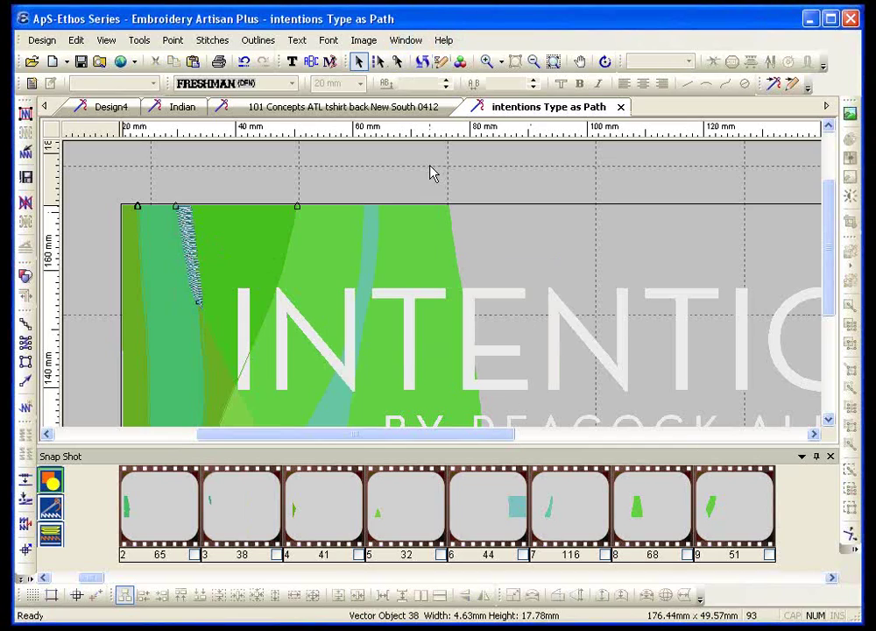
{"action": "left_click", "coordinate": [362, 219]}
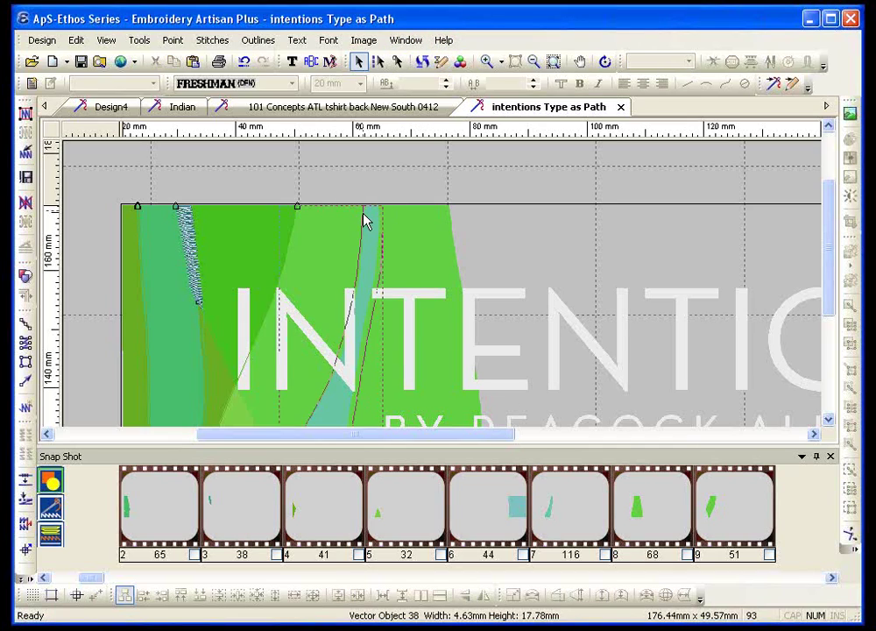
{"action": "left_click", "coordinate": [353, 207]}
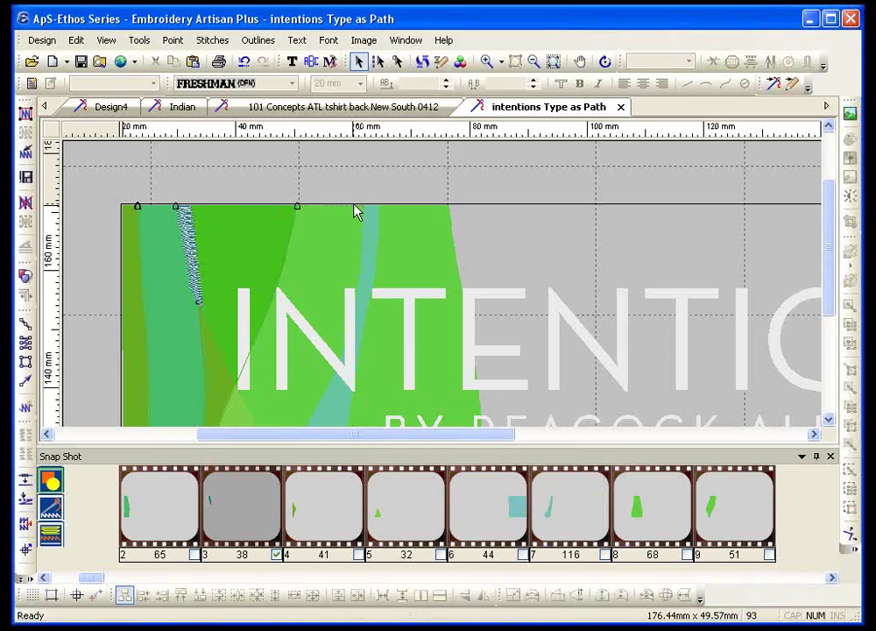
{"action": "left_click", "coordinate": [357, 208]}
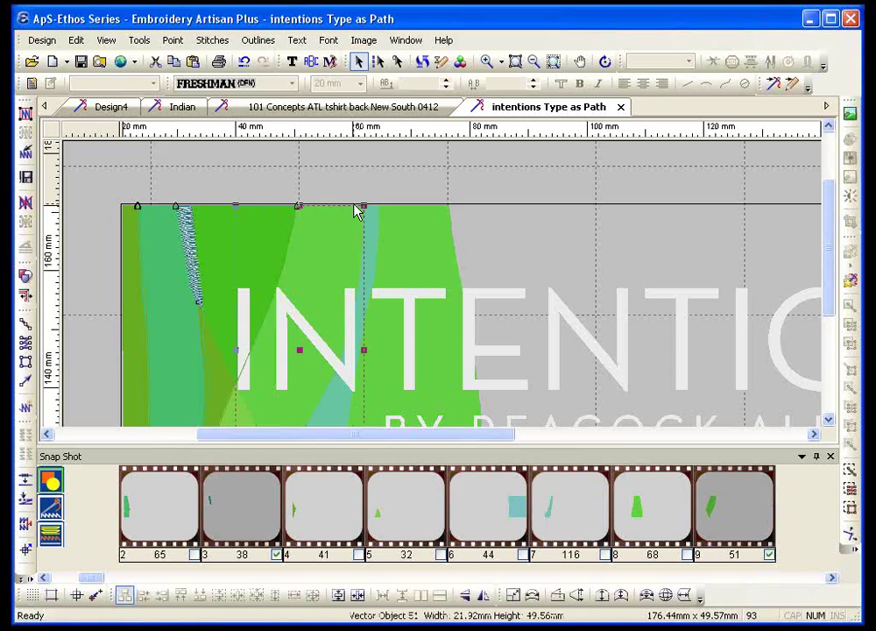
{"action": "left_click", "coordinate": [416, 210], "text": "ctrl"}
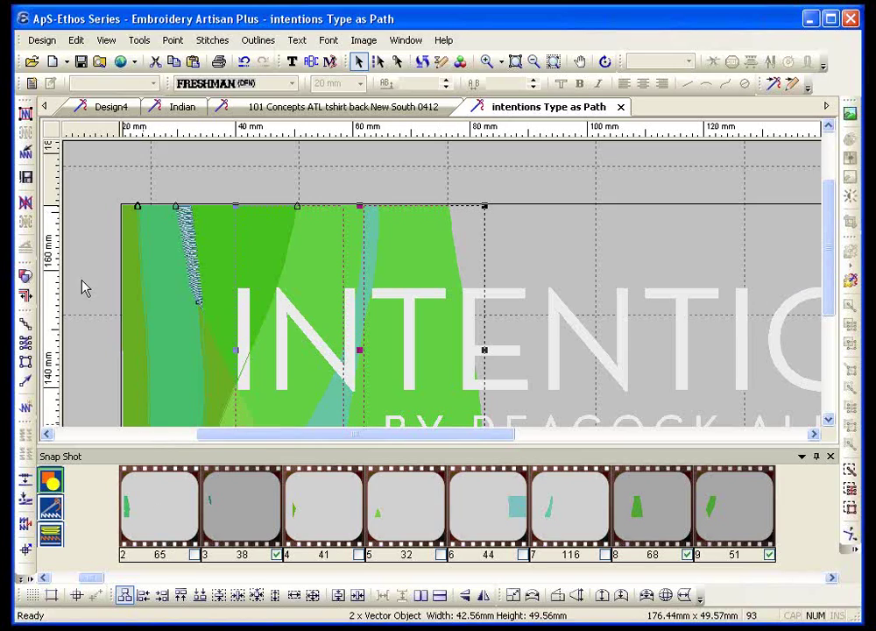
{"action": "left_click", "coordinate": [91, 237]}
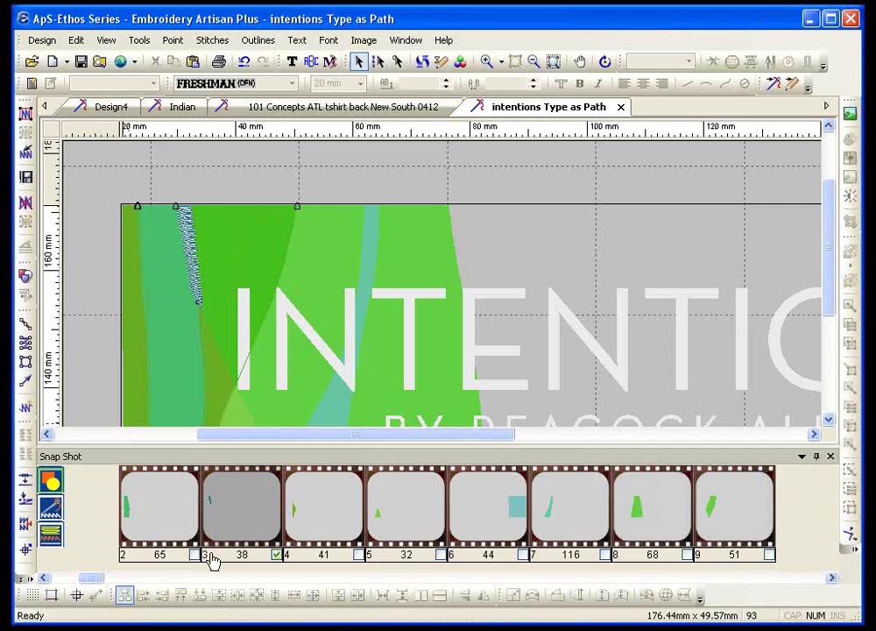
Check which vector shapes the first two Snap Shot thumbnails, 29 and 65, select in the artwork
{"action": "left_click", "coordinate": [43, 578]}
{"action": "left_click", "coordinate": [155, 510]}
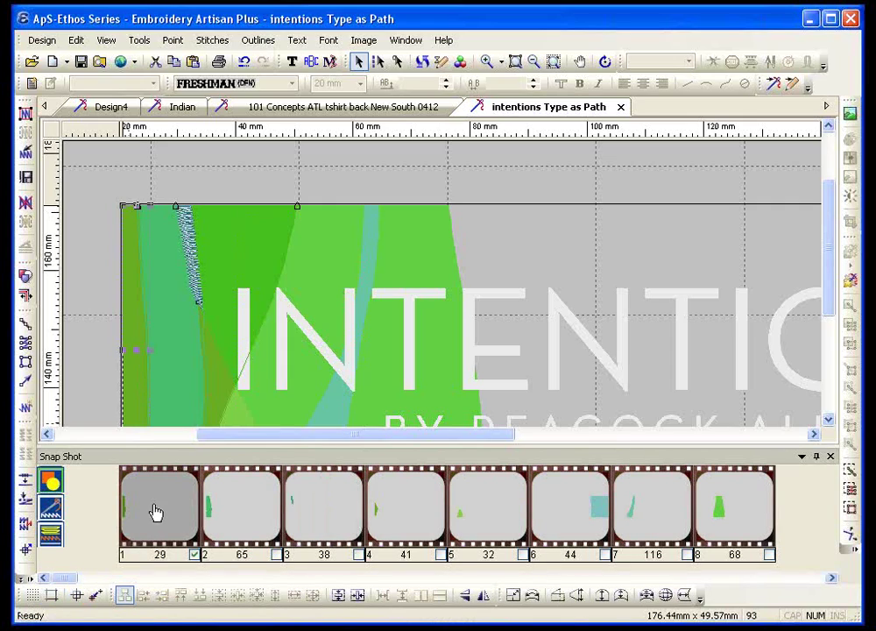
{"action": "left_click", "coordinate": [232, 508]}
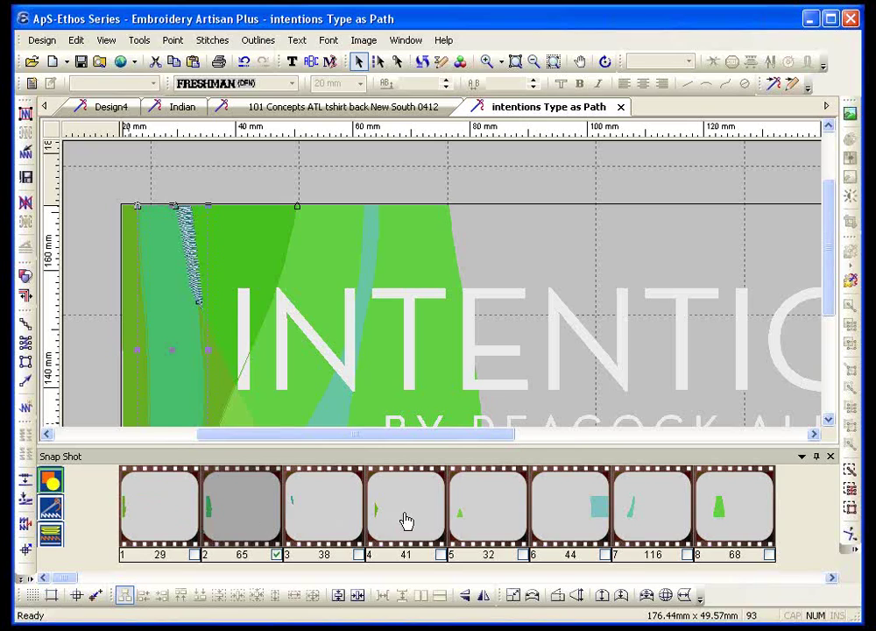
{"action": "left_click", "coordinate": [381, 490]}
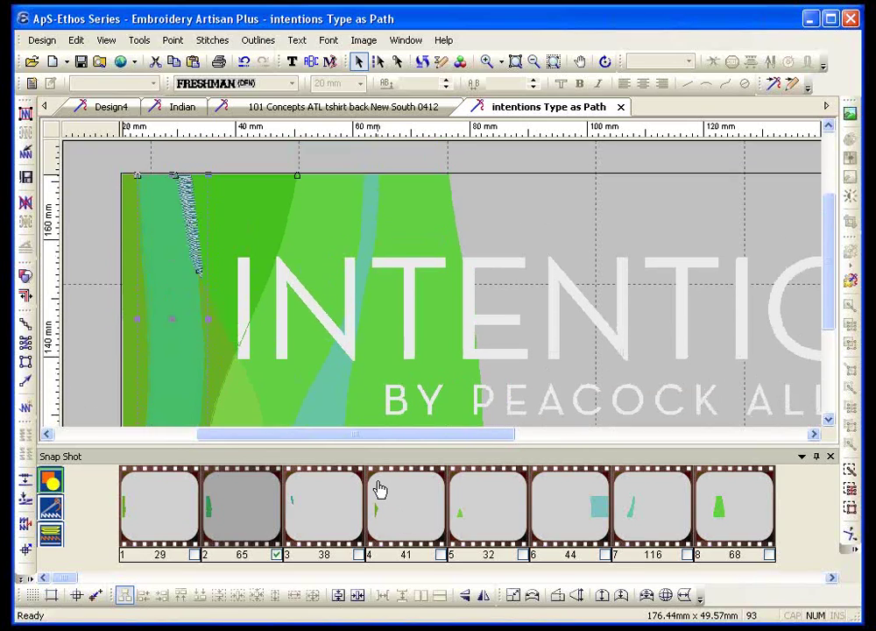
{"action": "scroll", "coordinate": [350, 274], "scroll_direction": "up", "scroll_amount": 1}
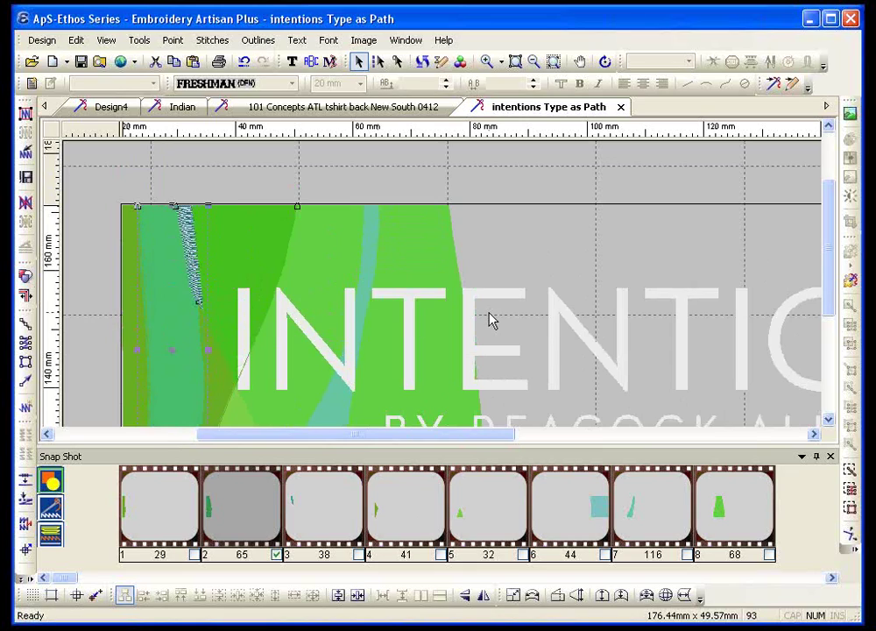
{"action": "scroll", "coordinate": [338, 295], "scroll_direction": "down", "scroll_amount": 1}
{"action": "scroll", "coordinate": [338, 295], "scroll_direction": "up", "scroll_amount": 1}
Select the two light green shapes on either side of the teal strip, convert them to step outlines, and generate all stitches
{"action": "left_click", "coordinate": [334, 211]}
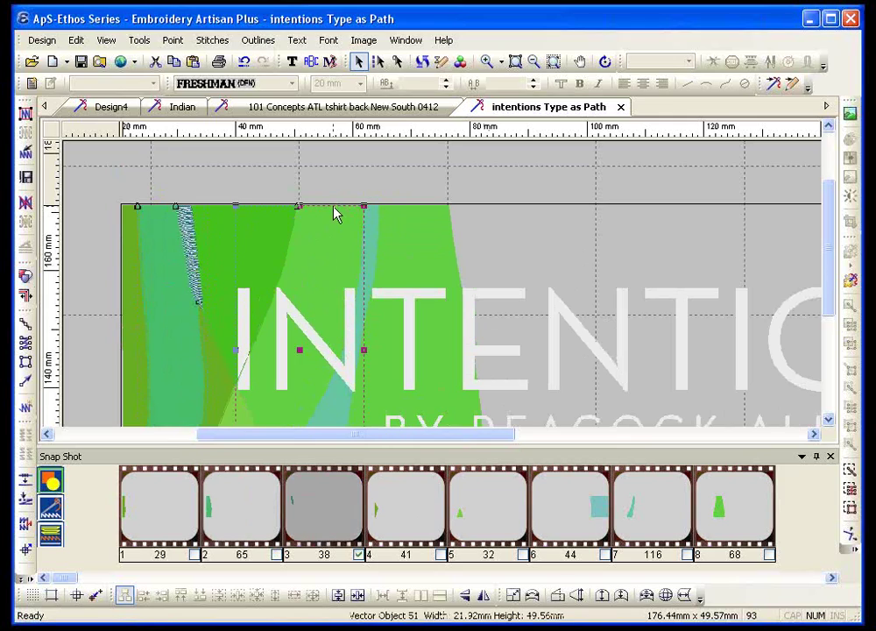
{"action": "left_click", "coordinate": [436, 211], "text": "shift"}
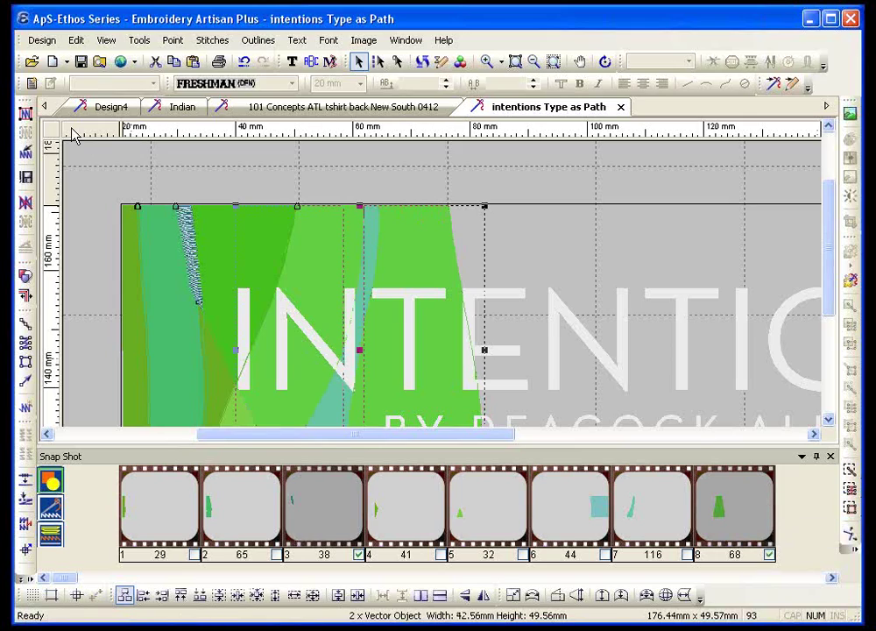
{"action": "left_click", "coordinate": [25, 113]}
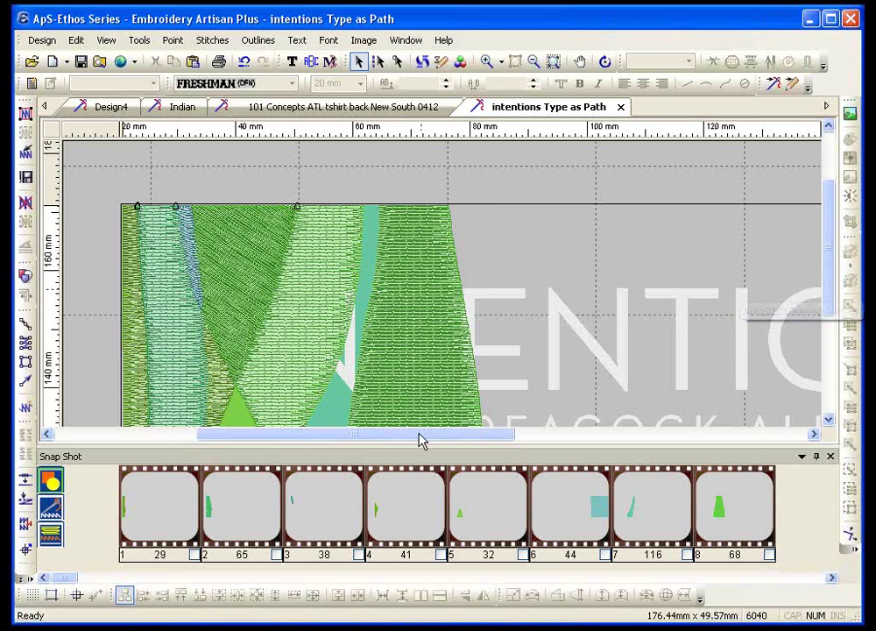
Select the teal strip between the two light green stitched shapes by its lower edge
{"action": "left_click_drag", "start_coordinate": [420, 440], "coordinate": [471, 442]}
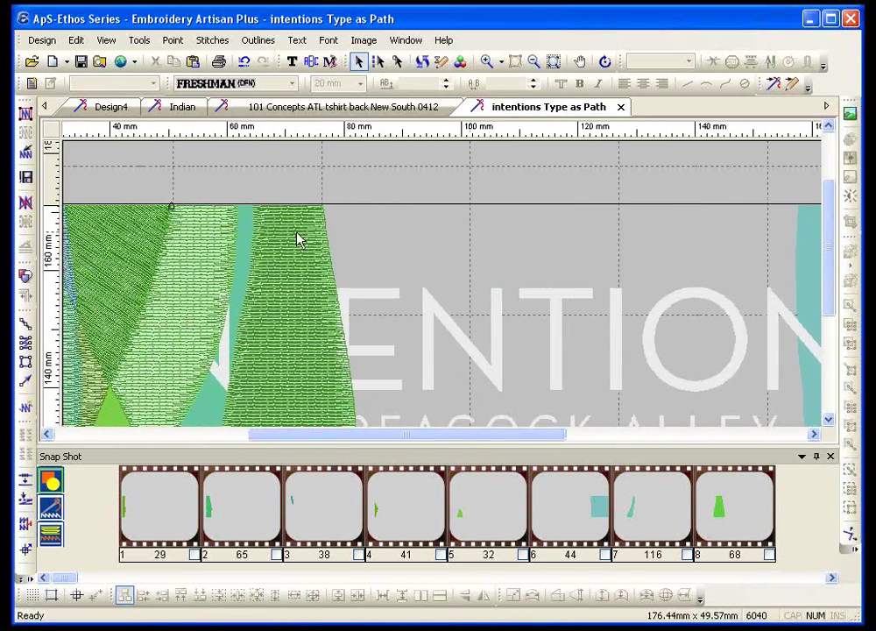
{"action": "scroll", "coordinate": [205, 319], "scroll_direction": "down", "scroll_amount": 3}
{"action": "left_click", "coordinate": [192, 379]}
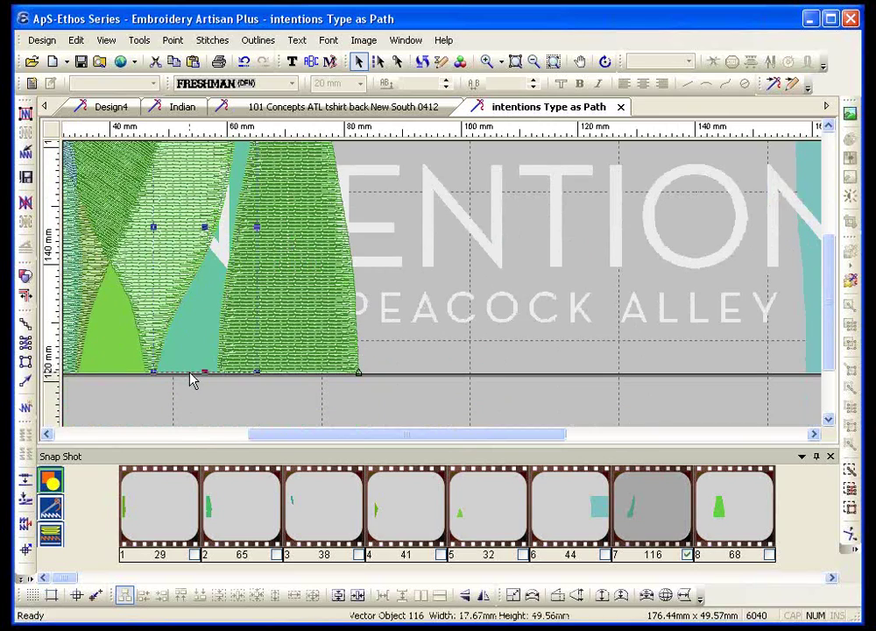
Convert the narrow teal curve and the large teal panel to fill stitches, and clear the generated stitches from the design
{"action": "left_click_drag", "start_coordinate": [353, 440], "coordinate": [420, 439]}
{"action": "left_click", "coordinate": [649, 371], "text": "ctrl"}
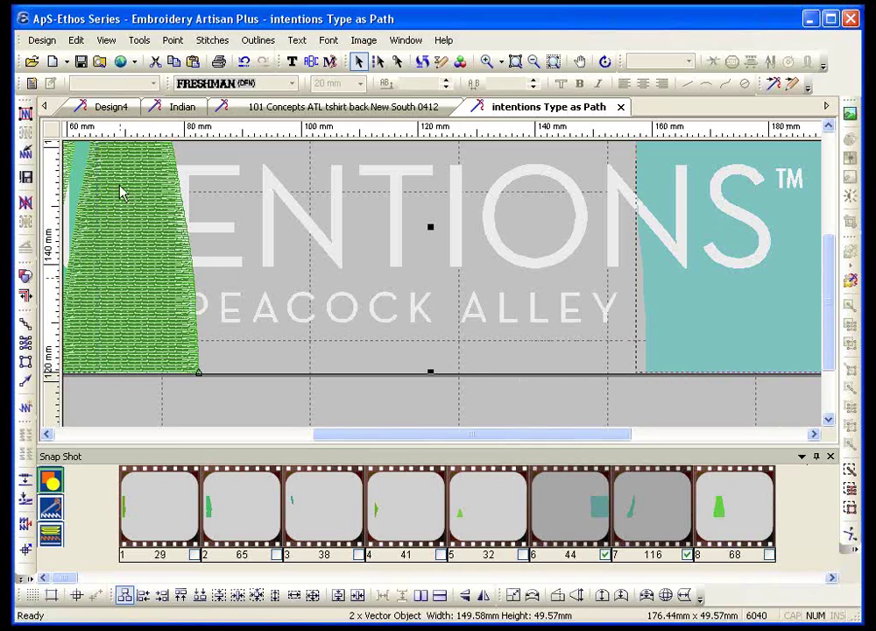
{"action": "left_click", "coordinate": [25, 114]}
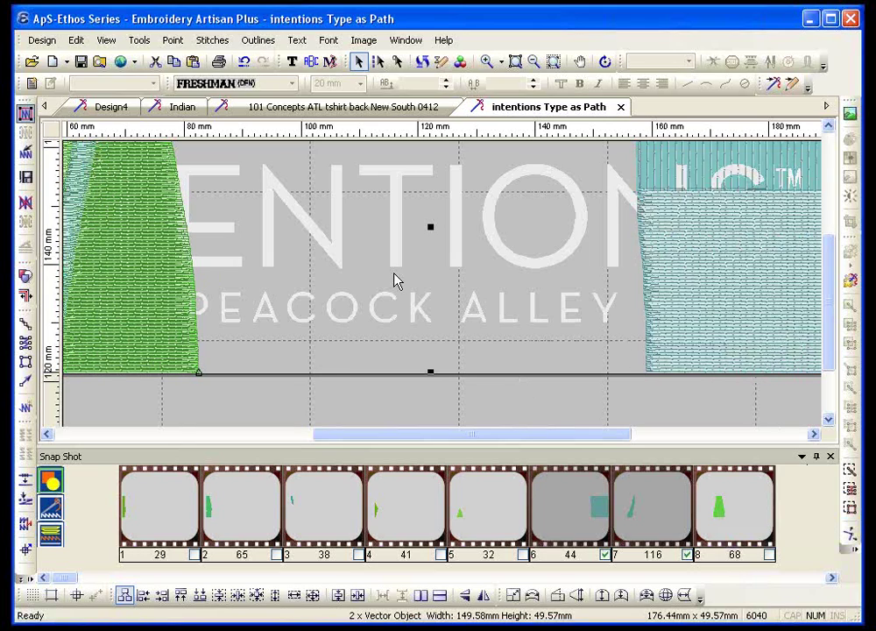
{"action": "left_click", "coordinate": [555, 62]}
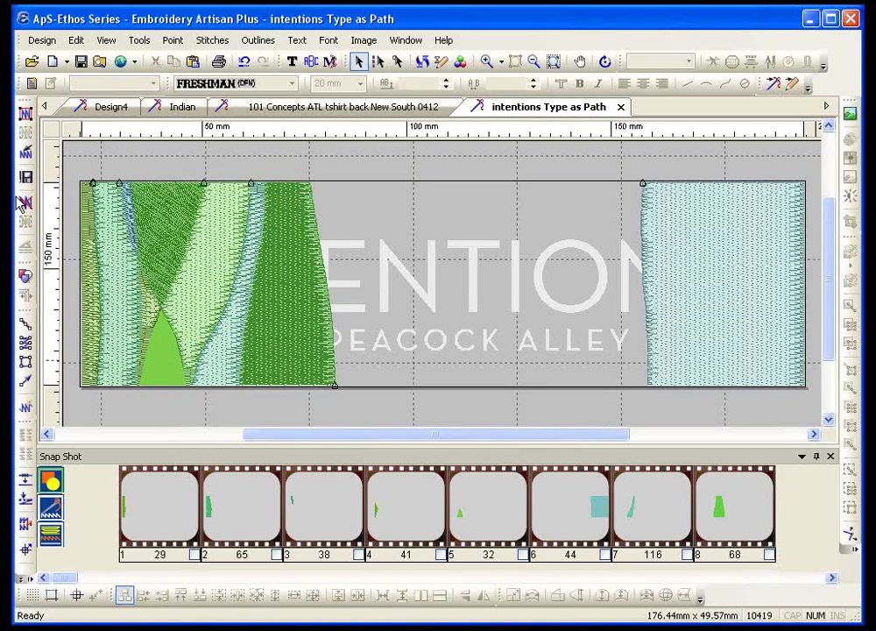
{"action": "left_click", "coordinate": [19, 158]}
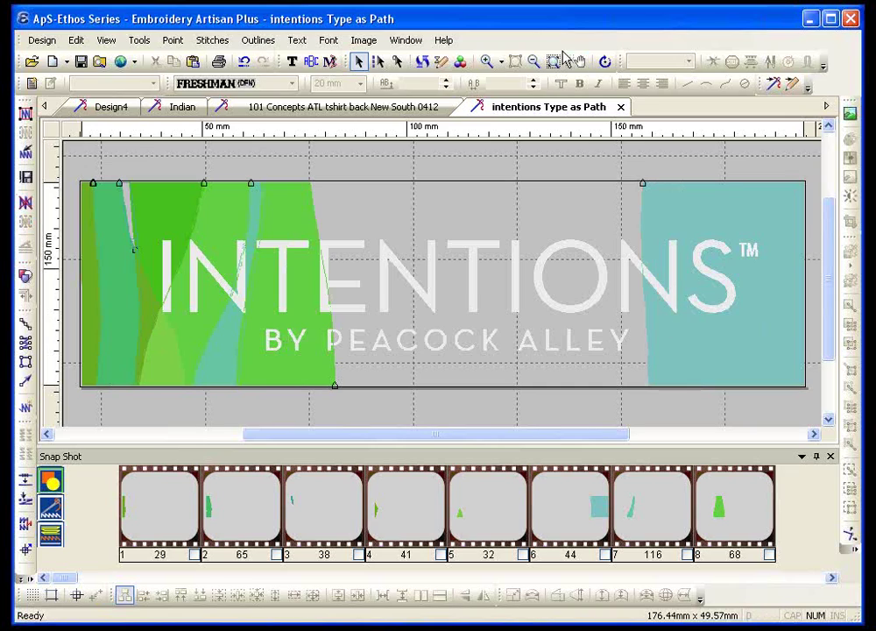
Convert the E and the following N in the middle of INTENTIONS from vector letters to satin stitches
{"action": "left_click", "coordinate": [486, 61]}
{"action": "left_click_drag", "start_coordinate": [303, 214], "coordinate": [571, 390]}
{"action": "left_click", "coordinate": [309, 214]}
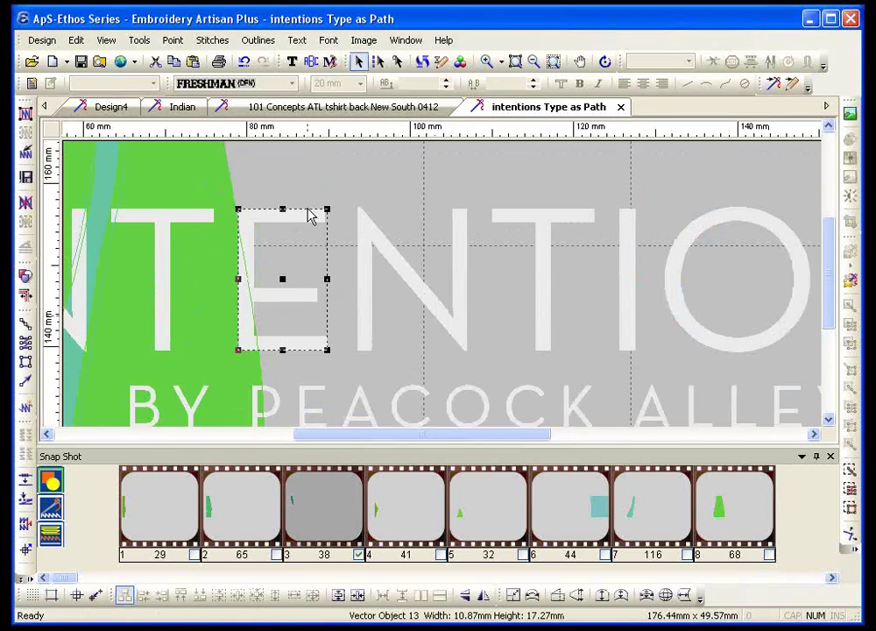
{"action": "left_click", "coordinate": [848, 488]}
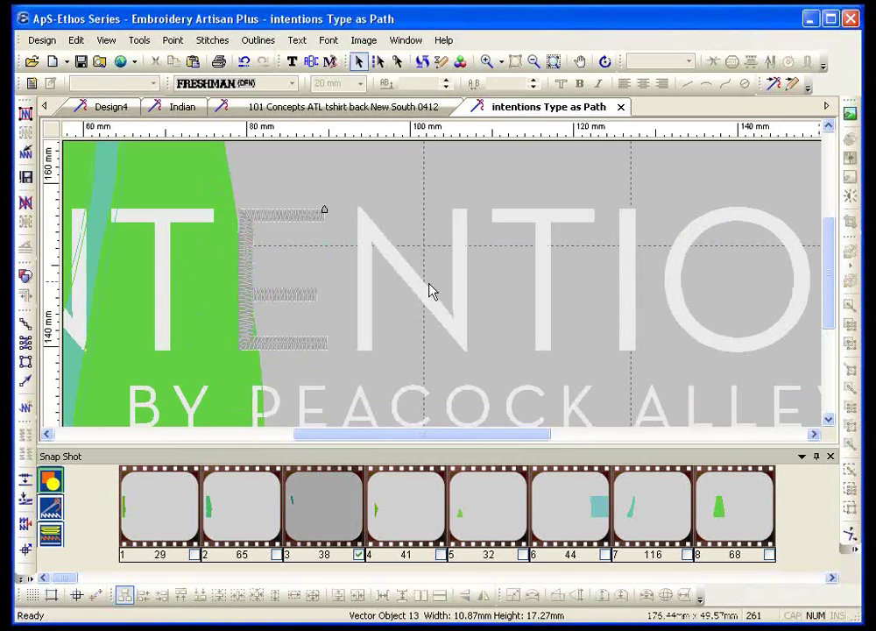
{"action": "left_click", "coordinate": [379, 235]}
{"action": "left_click", "coordinate": [848, 486]}
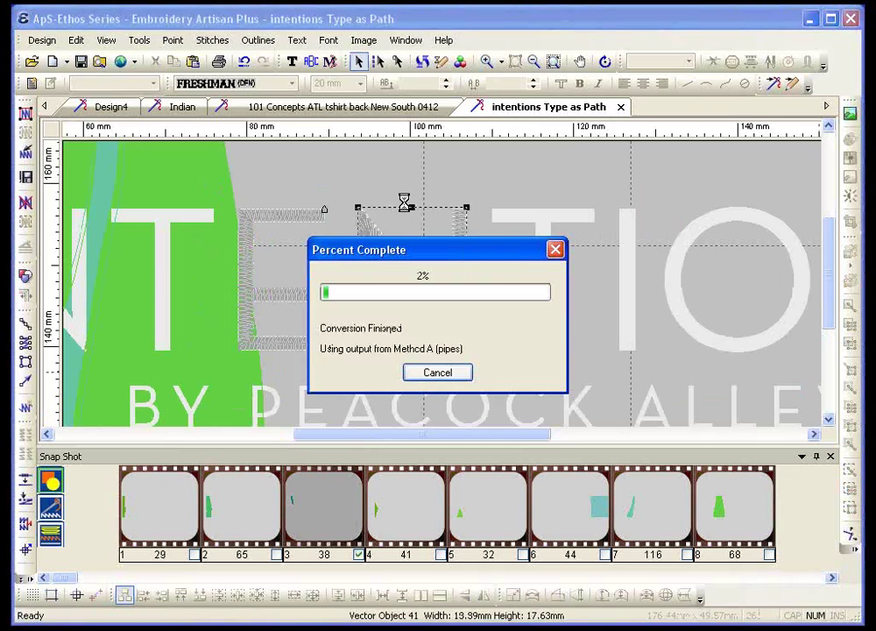
Convert the second T, the following I and the O of INTENTIONS to satin stitches
{"action": "left_click", "coordinate": [519, 226]}
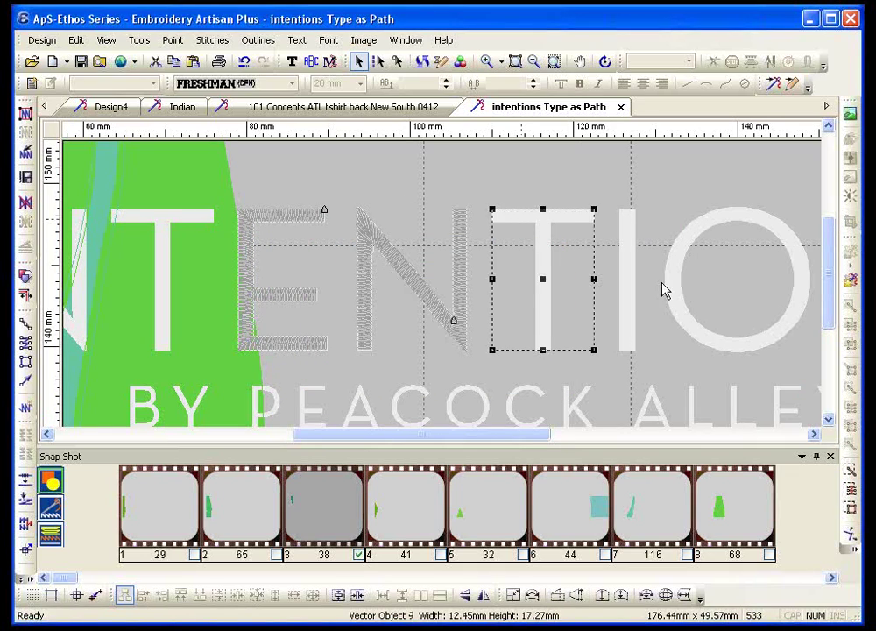
{"action": "left_click", "coordinate": [848, 487]}
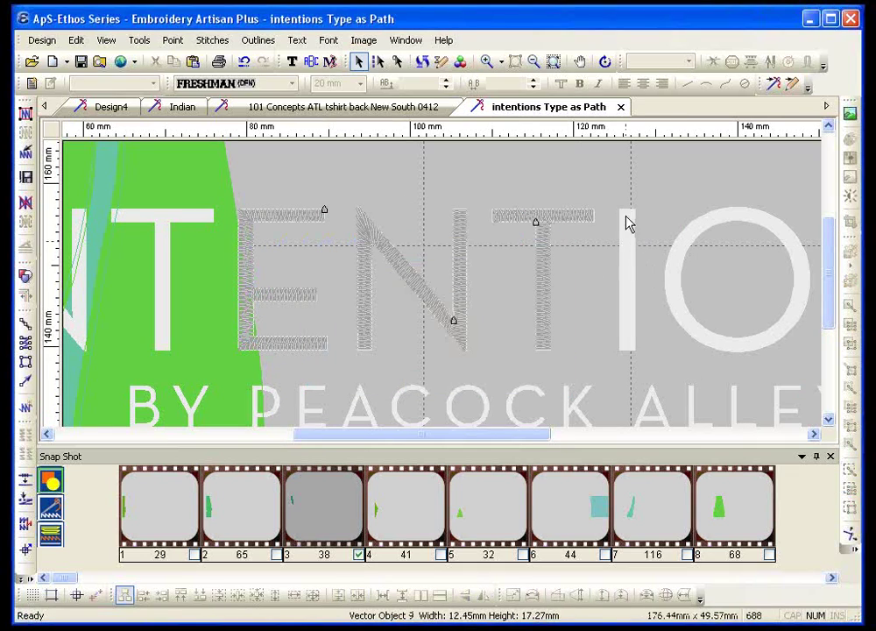
{"action": "left_click", "coordinate": [627, 223]}
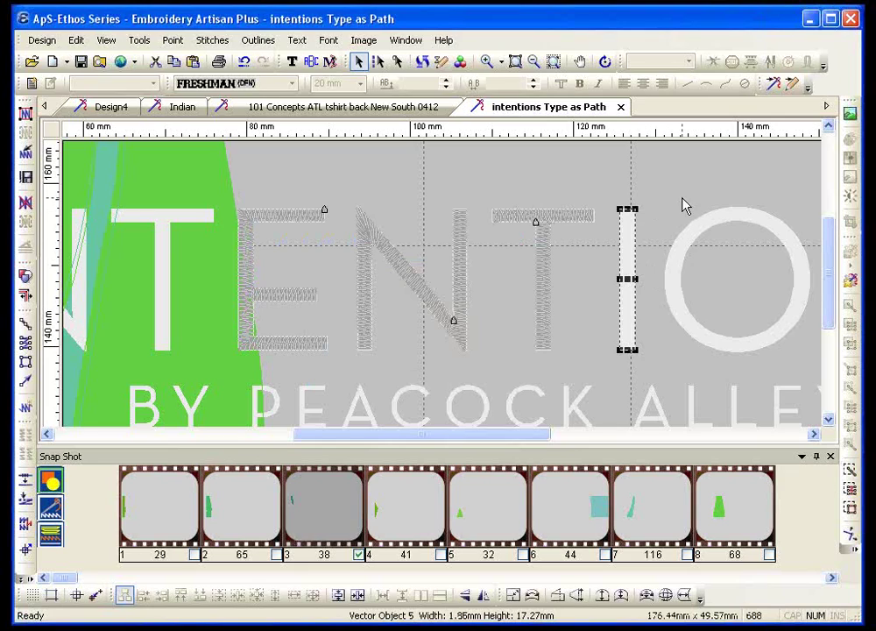
{"action": "left_click", "coordinate": [759, 216], "text": "shift"}
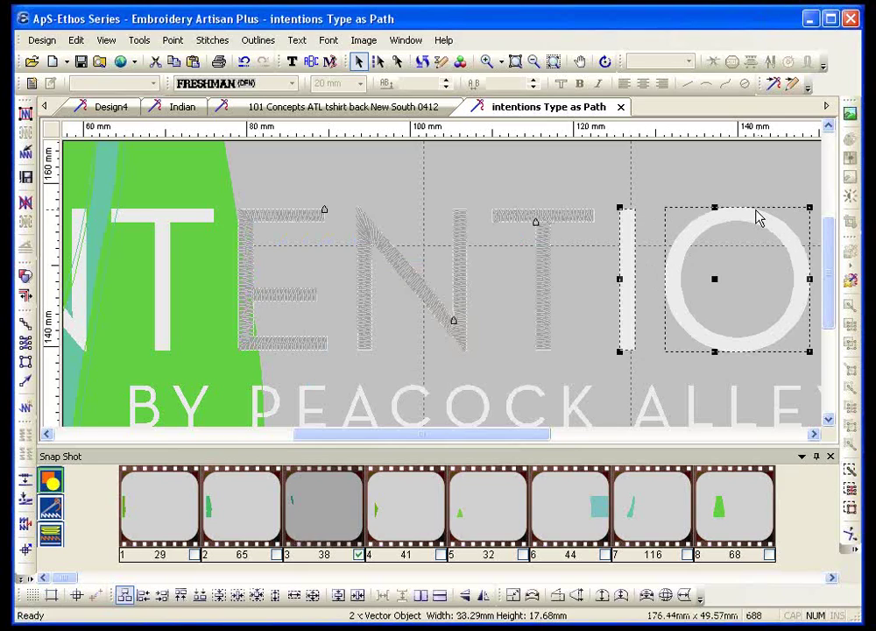
{"action": "left_click", "coordinate": [849, 487]}
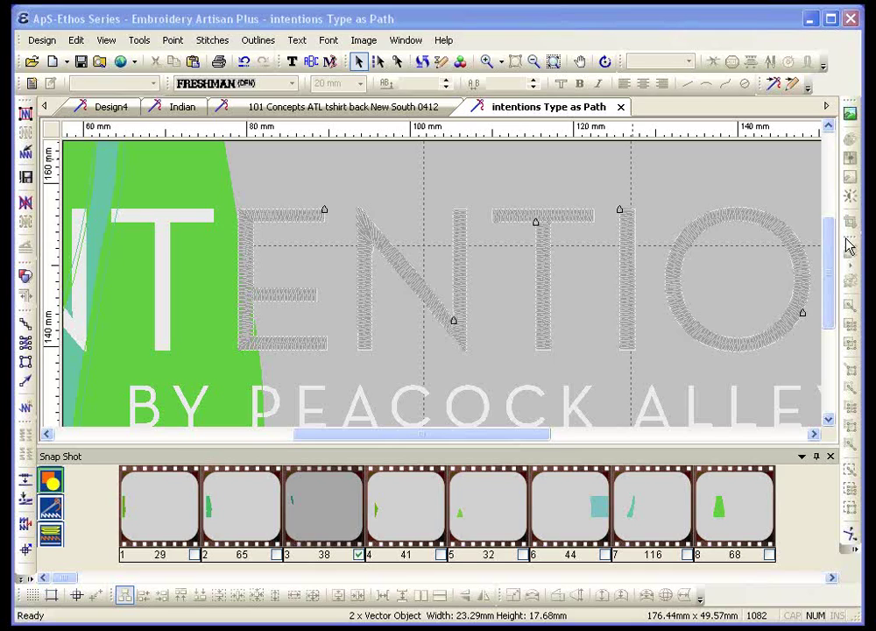
Delete the generated stitches from the converted lettering, leaving only the embroidery outlines
{"action": "left_click_drag", "start_coordinate": [459, 438], "coordinate": [577, 440]}
{"action": "left_click", "coordinate": [487, 61]}
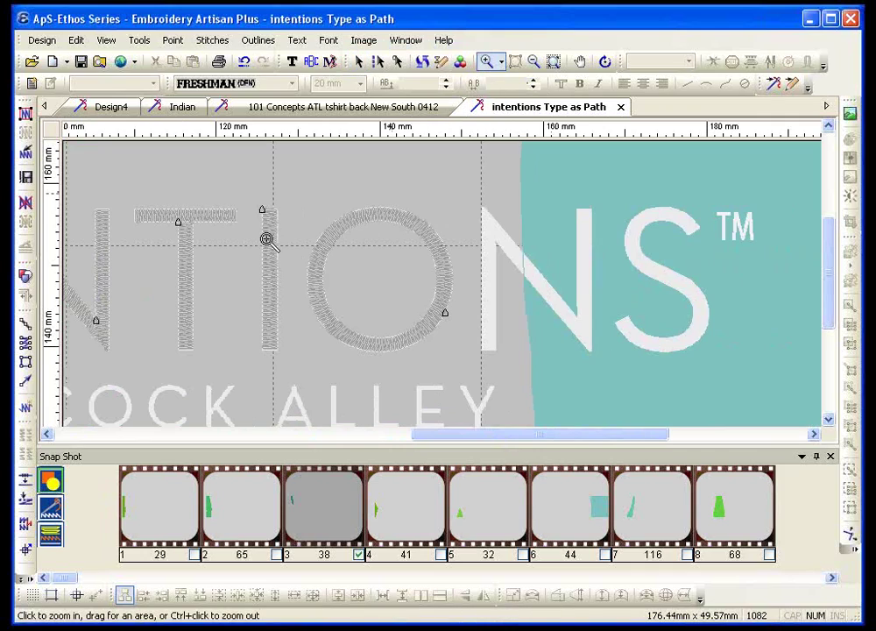
{"action": "left_click_drag", "start_coordinate": [302, 186], "coordinate": [471, 353]}
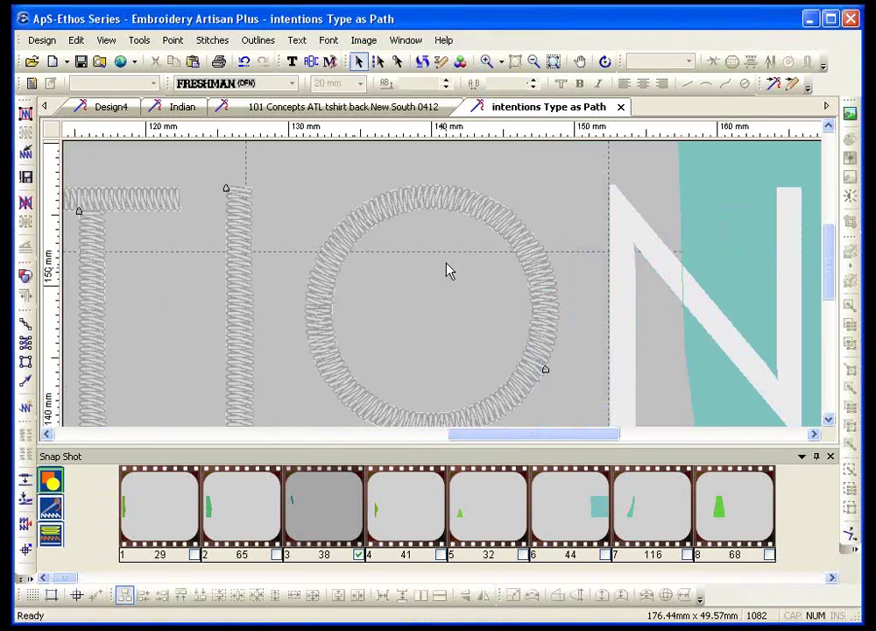
{"action": "left_click", "coordinate": [25, 203]}
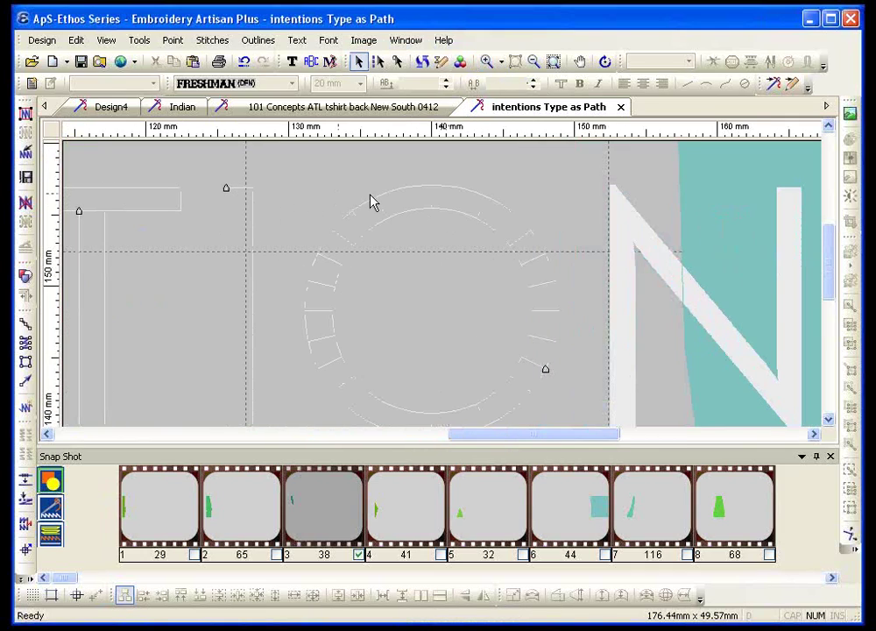
View the O's outline points, and generate and remove the satin stitches of that letter alone
{"action": "left_click", "coordinate": [438, 210]}
{"action": "key", "text": "h"}
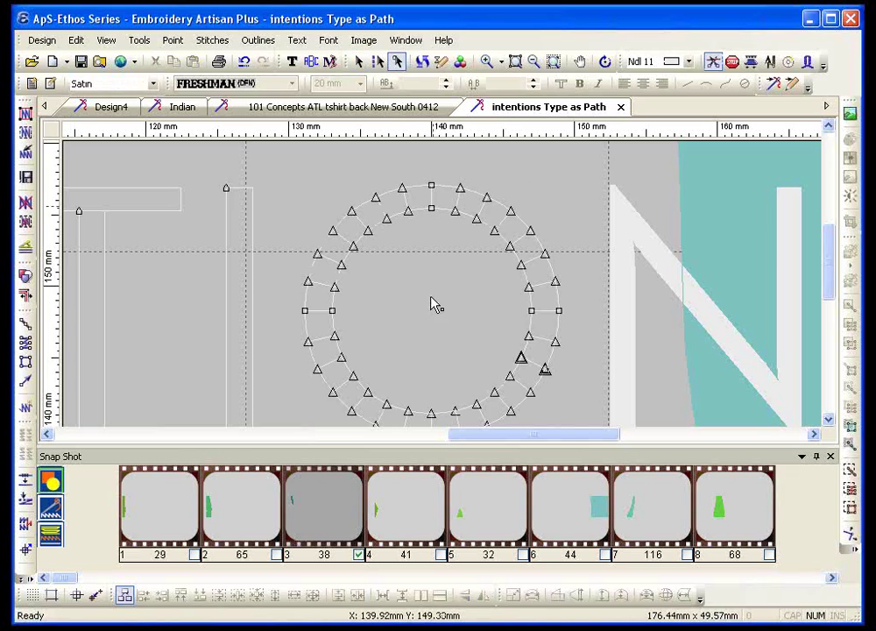
{"action": "key", "text": "Escape"}
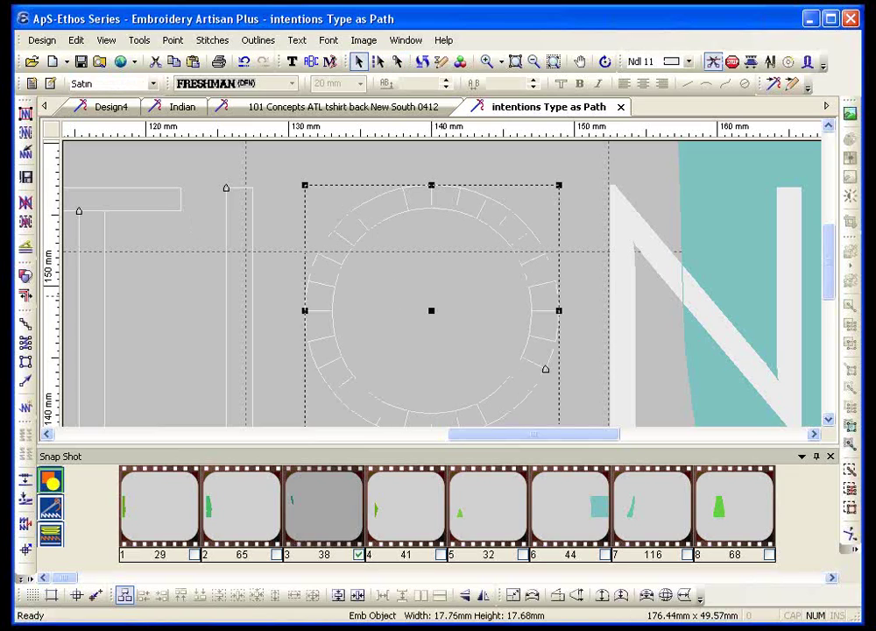
{"action": "left_click", "coordinate": [25, 133]}
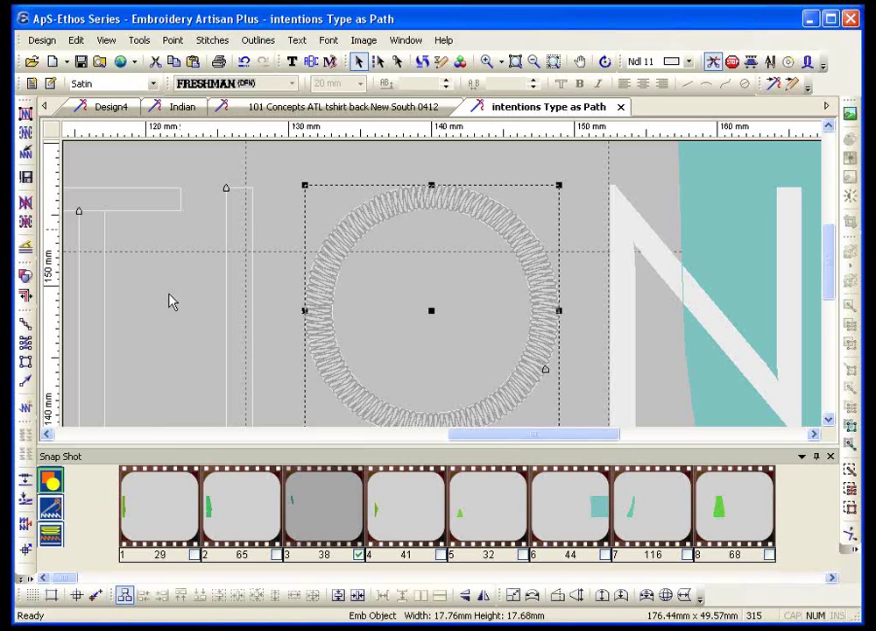
{"action": "left_click", "coordinate": [26, 203]}
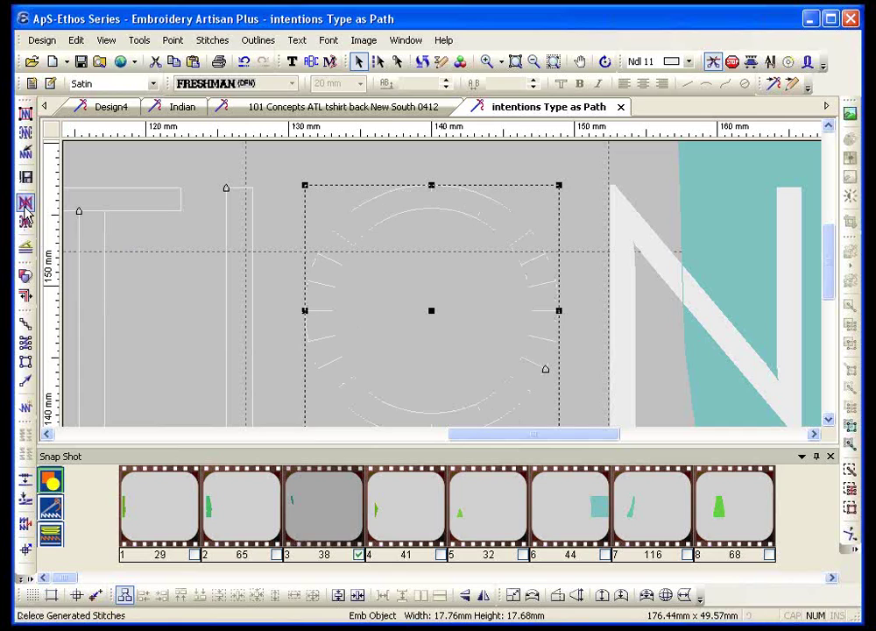
Convert the small M of the TM symbol after INTENTIONS to satin stitches
{"action": "left_click_drag", "start_coordinate": [498, 434], "coordinate": [652, 427]}
{"action": "left_click", "coordinate": [400, 237]}
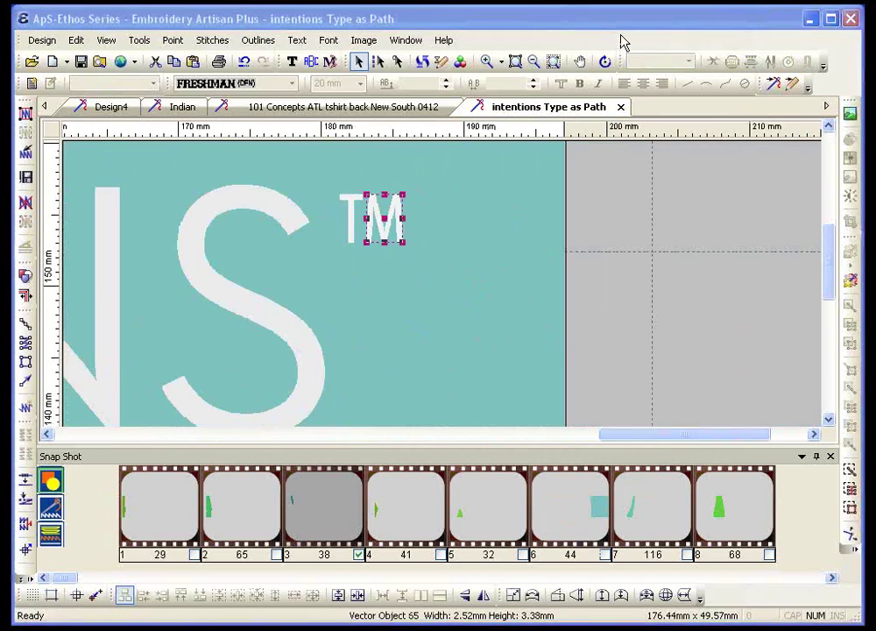
{"action": "left_click", "coordinate": [849, 488]}
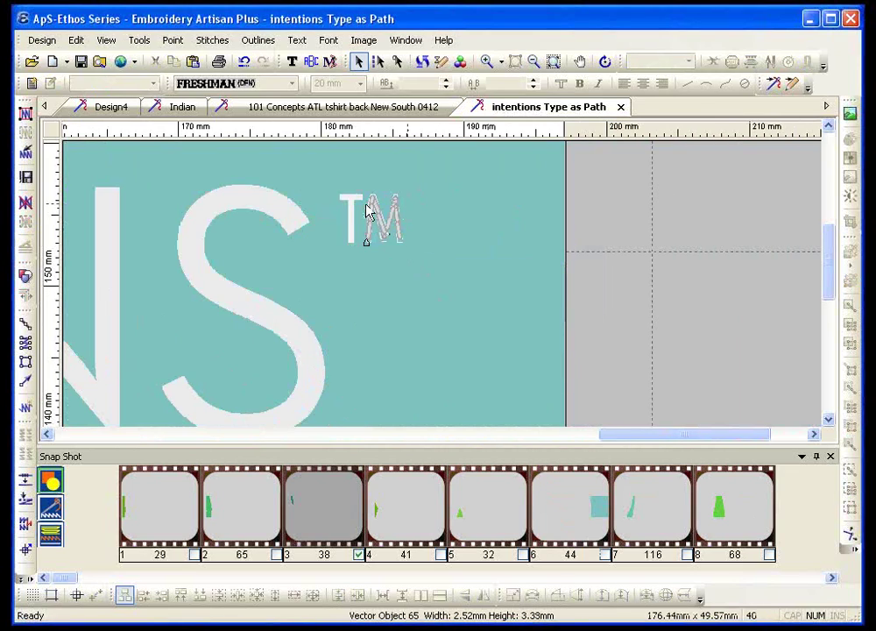
{"action": "left_click", "coordinate": [533, 61]}
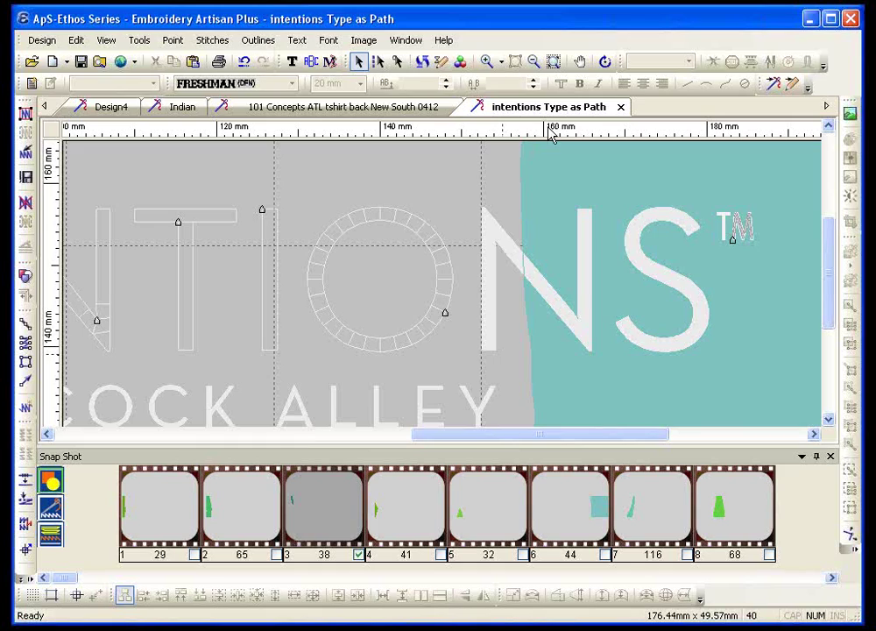
{"action": "left_click", "coordinate": [531, 63]}
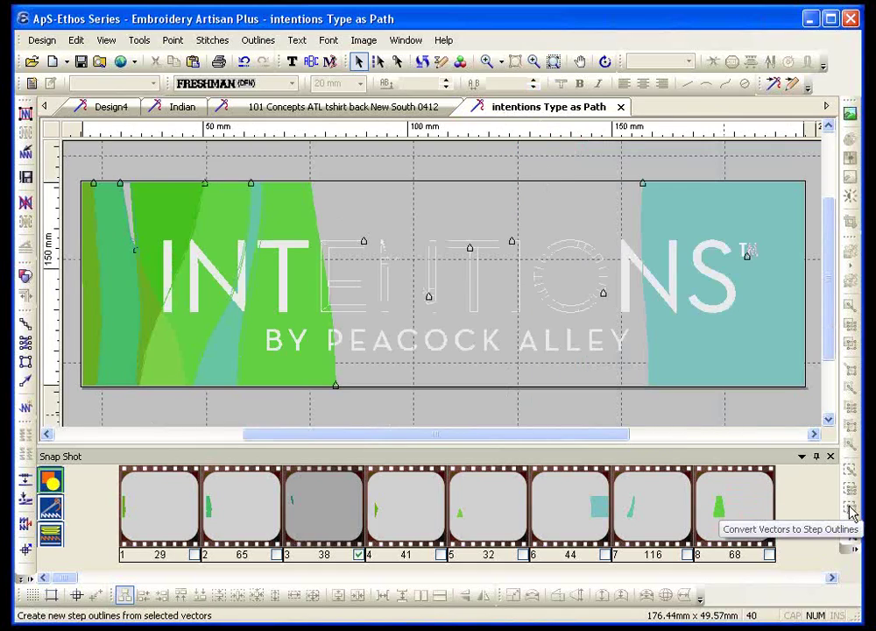
{"action": "left_click", "coordinate": [852, 289]}
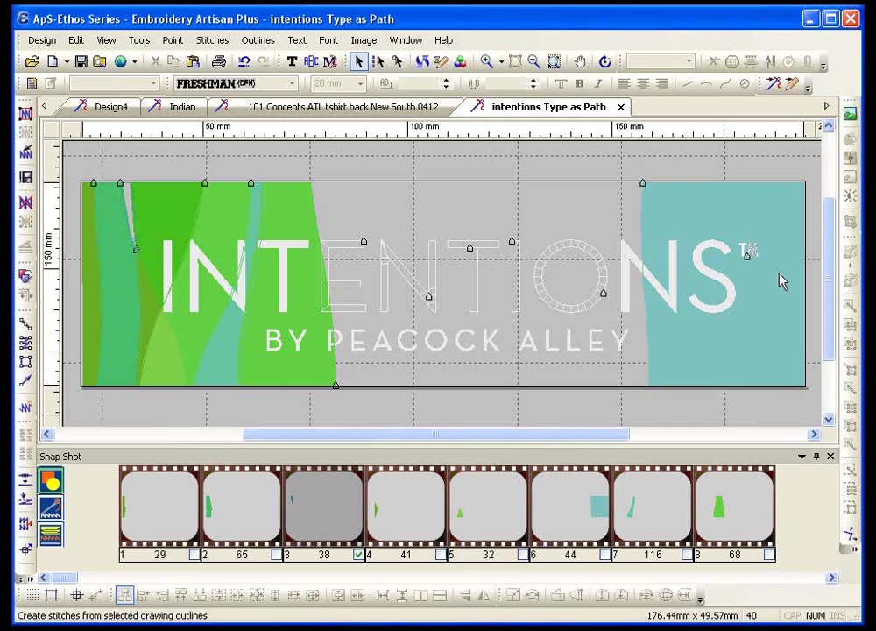
Create a new embroidery design and open the key club JPEG from the desktop for loading into it
{"action": "left_click", "coordinate": [66, 61]}
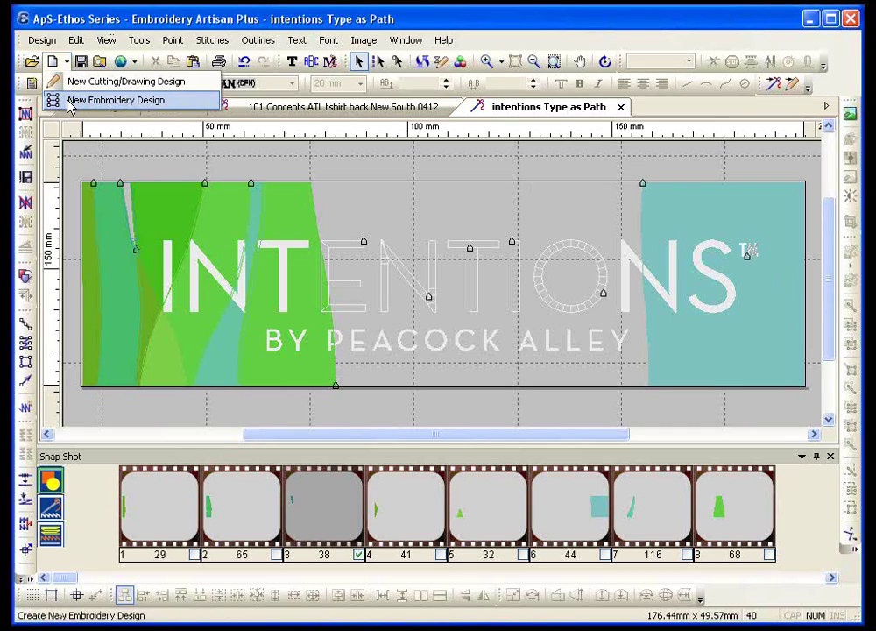
{"action": "left_click", "coordinate": [71, 100]}
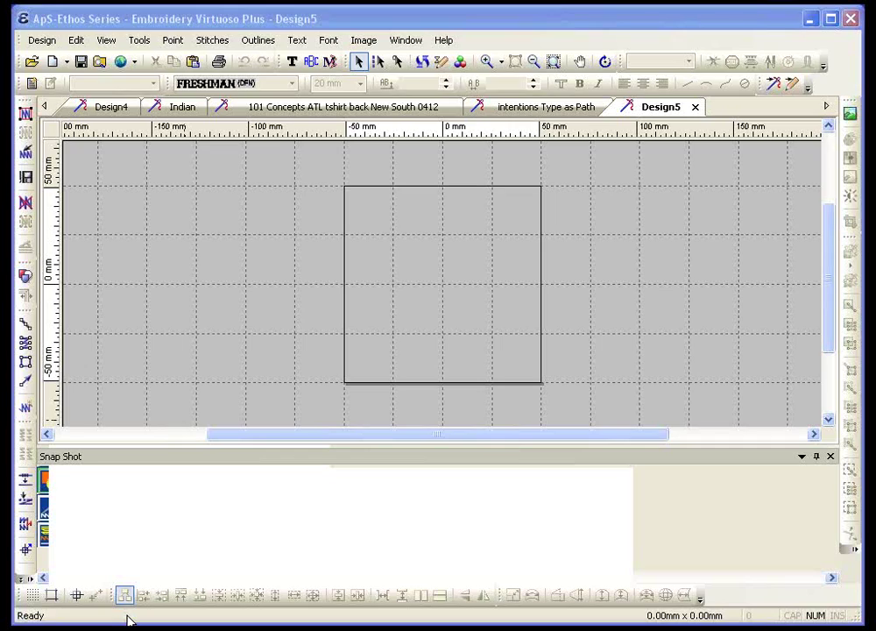
{"action": "left_click", "coordinate": [364, 40]}
{"action": "left_click", "coordinate": [390, 66]}
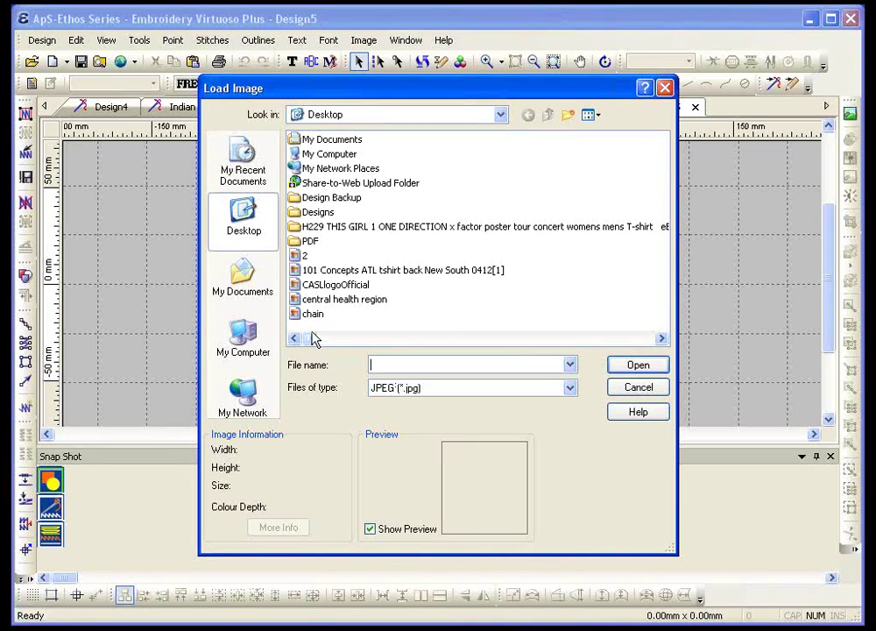
{"action": "left_click", "coordinate": [328, 300]}
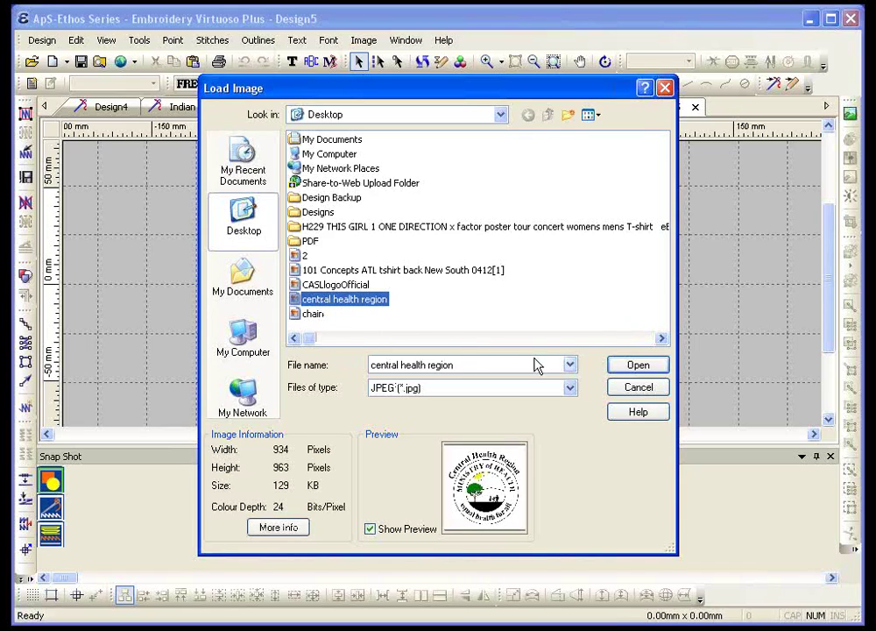
{"action": "left_click", "coordinate": [660, 338]}
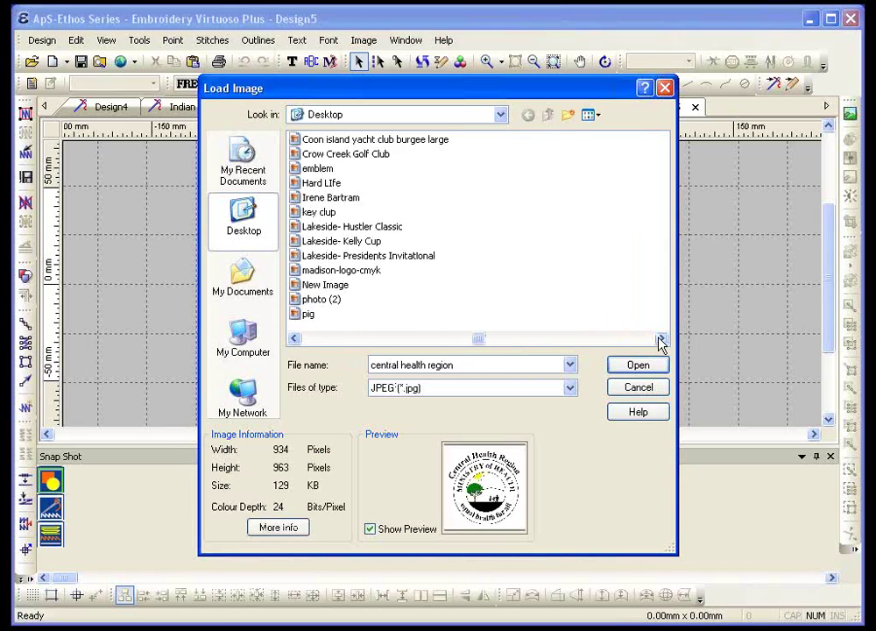
{"action": "left_click", "coordinate": [307, 212]}
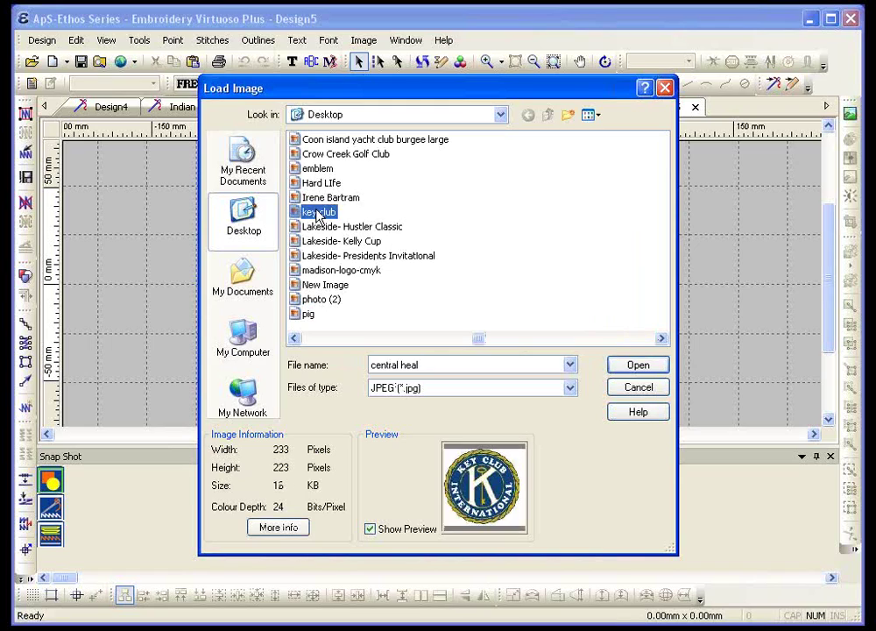
{"action": "double_click", "coordinate": [307, 212]}
Place the Key Club image at about 75 mm wide by 72 mm high and move it to the page's centre
{"action": "left_click_drag", "start_coordinate": [352, 201], "coordinate": [495, 339]}
{"action": "left_click", "coordinate": [460, 317]}
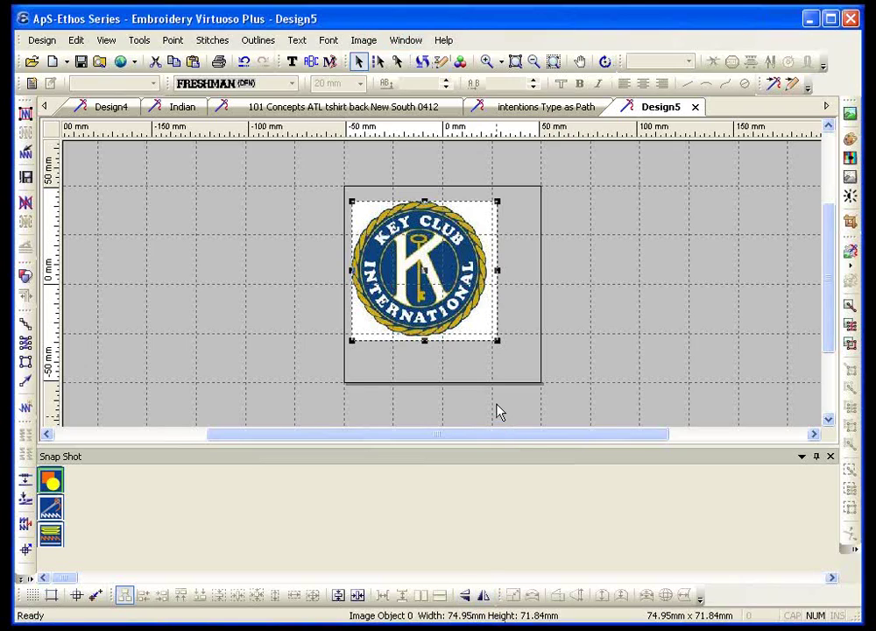
{"action": "left_click_drag", "start_coordinate": [422, 269], "coordinate": [443, 283]}
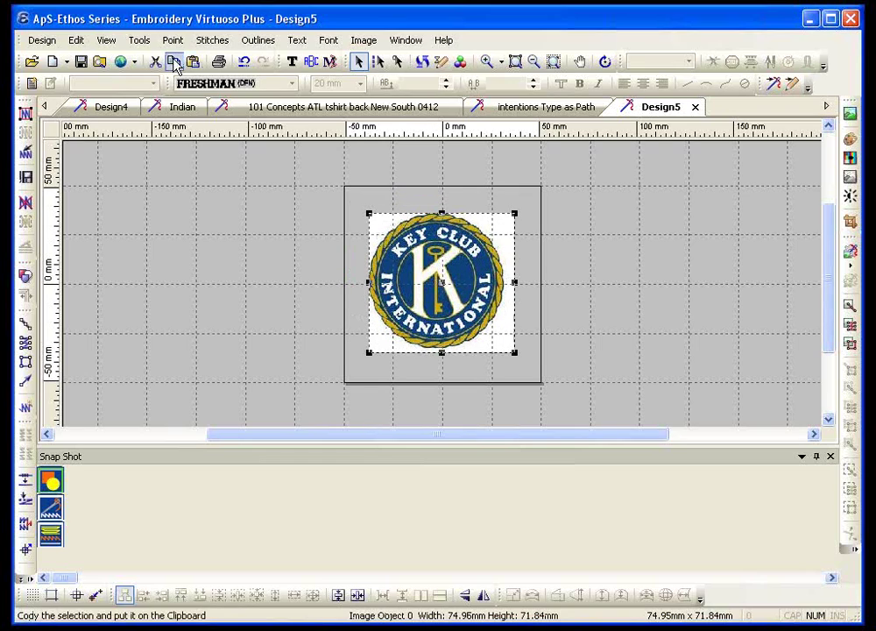
Fit the page to the Key Club image with Zoom Resize and deselect the image
{"action": "left_click", "coordinate": [107, 42]}
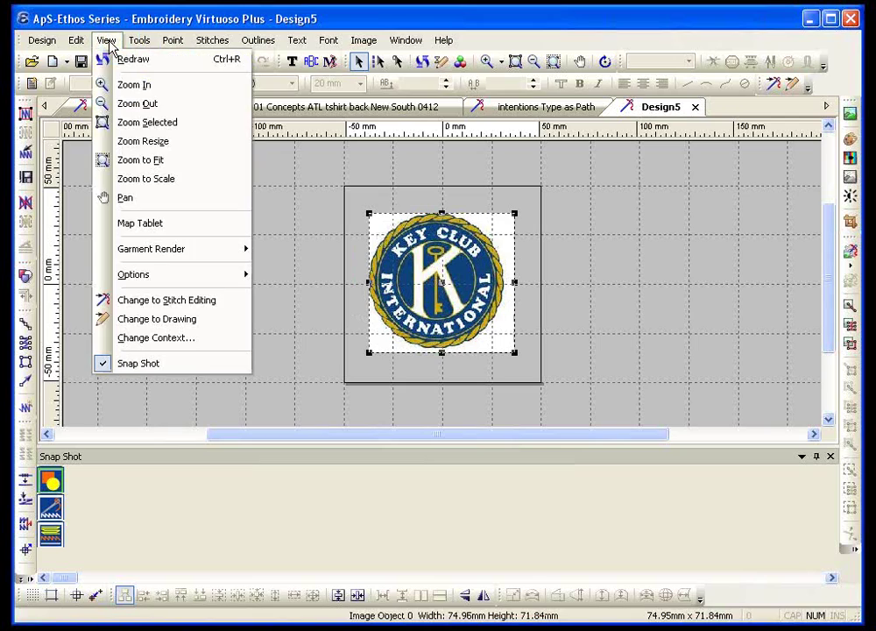
{"action": "left_click", "coordinate": [186, 143]}
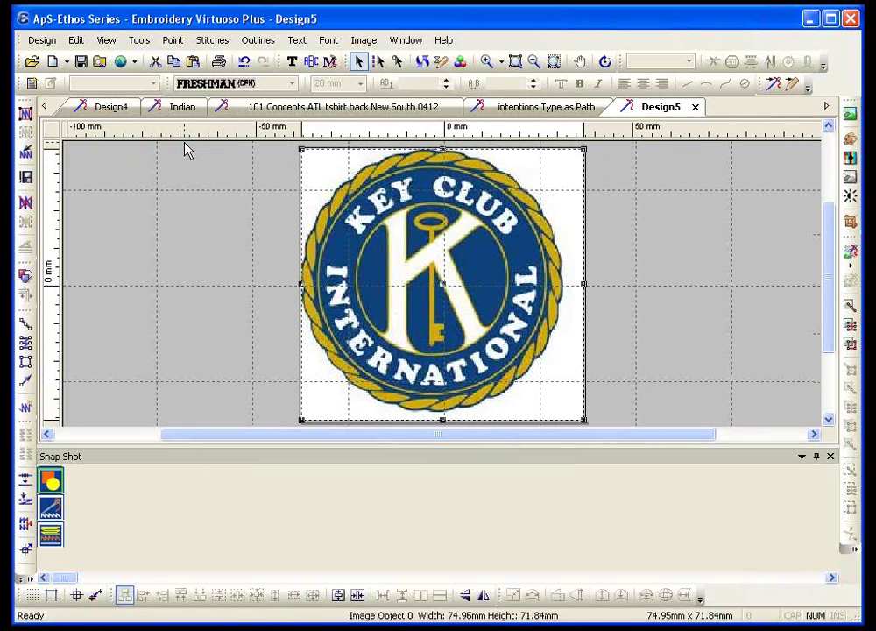
{"action": "left_click", "coordinate": [247, 275]}
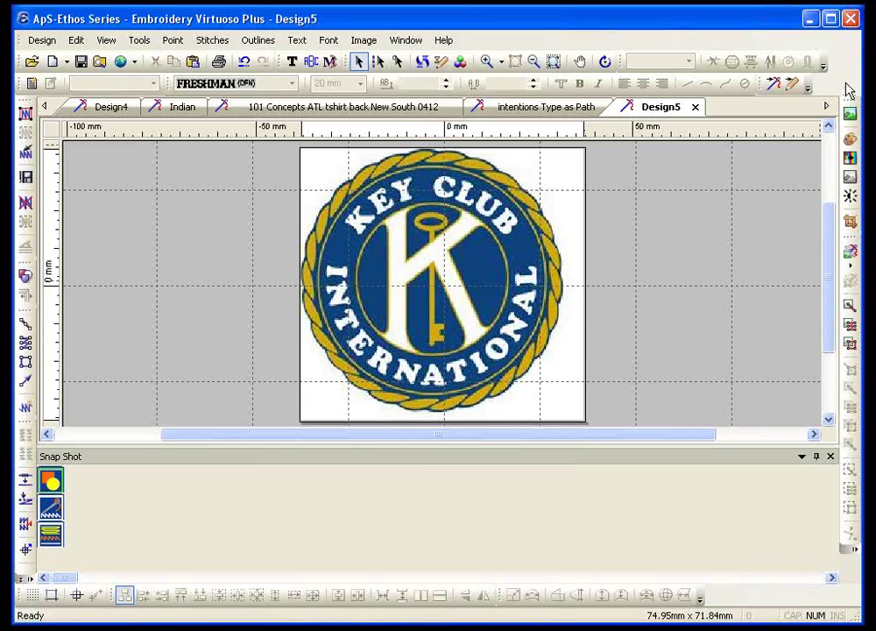
Crop the Key Club image around the seal to about 70 mm wide by 70 mm high and fit the page to it
{"action": "left_click", "coordinate": [853, 21]}
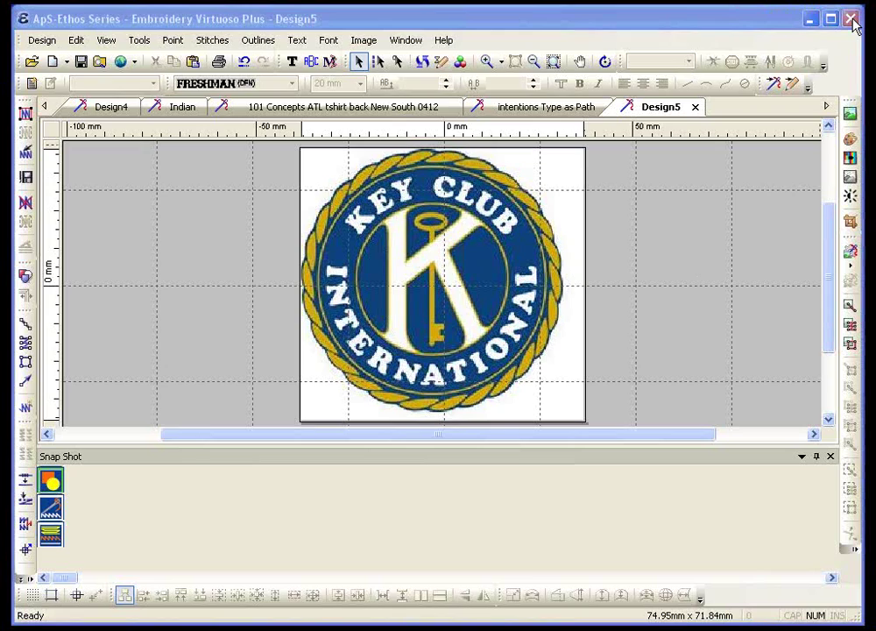
{"action": "left_click", "coordinate": [851, 224]}
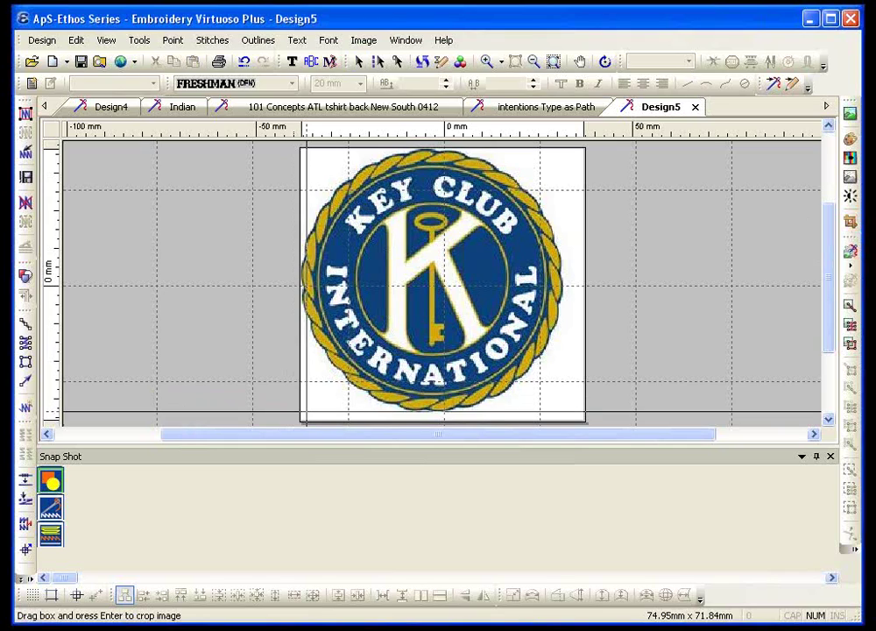
{"action": "left_click_drag", "start_coordinate": [301, 413], "coordinate": [582, 114]}
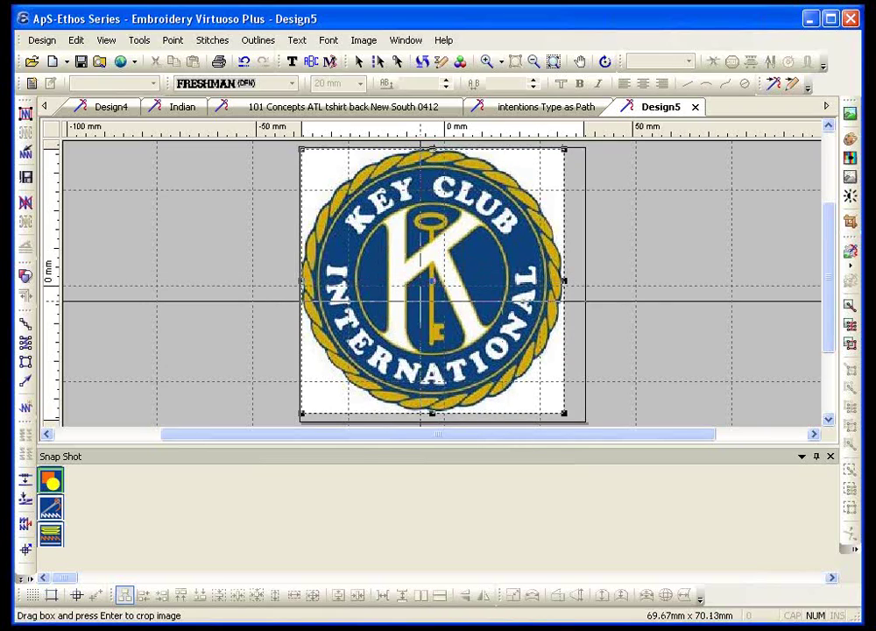
{"action": "key", "text": "Return"}
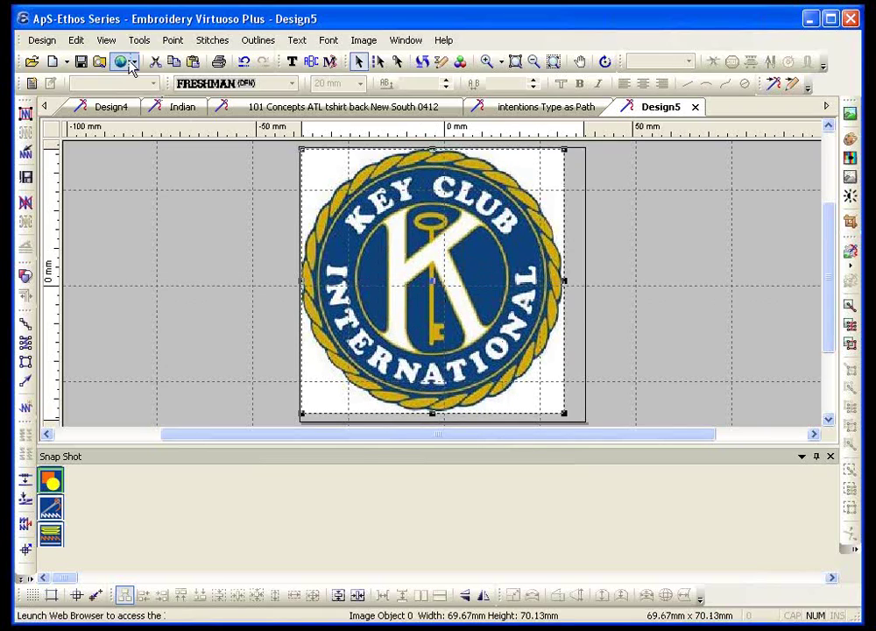
{"action": "left_click", "coordinate": [106, 40]}
{"action": "left_click", "coordinate": [123, 142]}
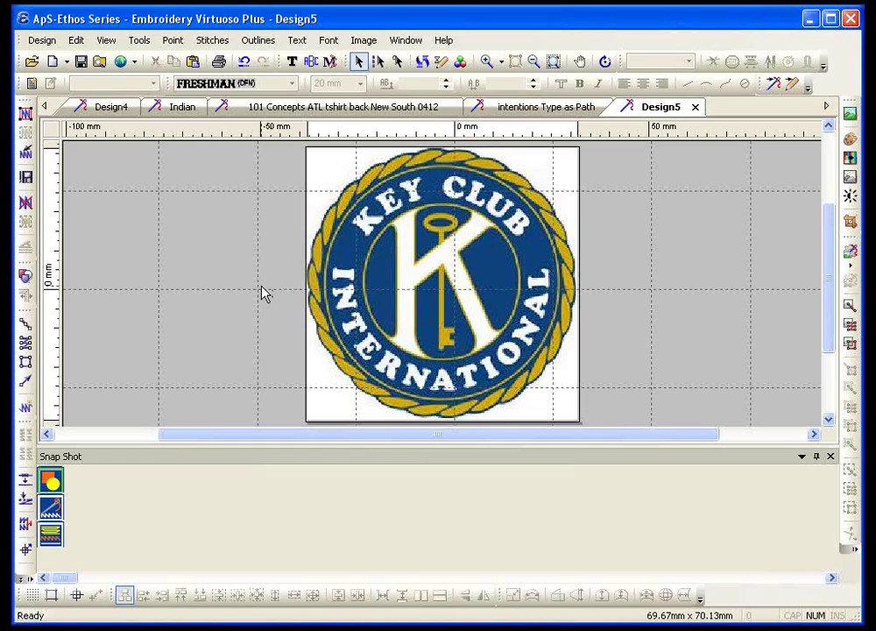
Try reducing the Key Club image's colours with Principle colour reduction at a low colour count, and undo the last change
{"action": "left_click", "coordinate": [849, 158]}
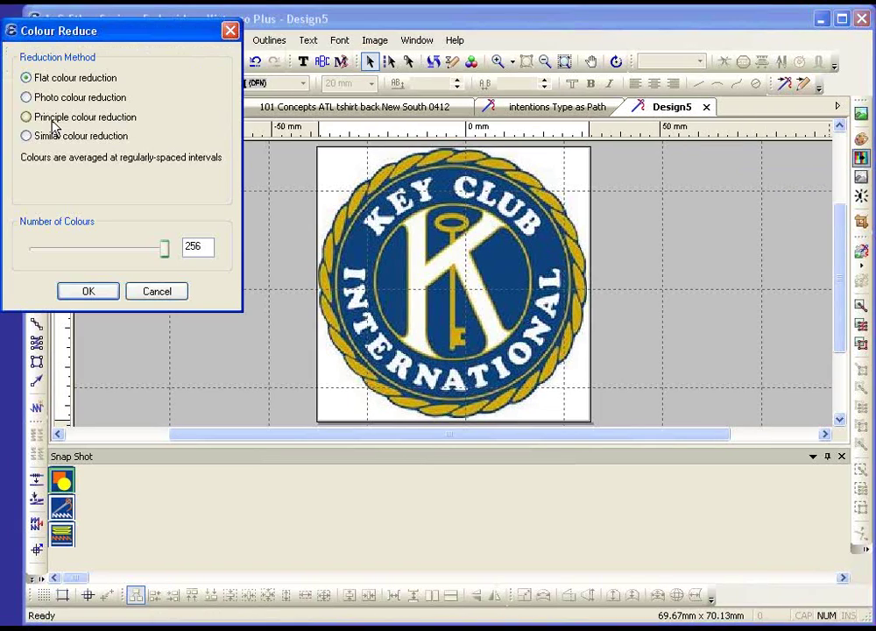
{"action": "left_click", "coordinate": [44, 121]}
{"action": "left_click", "coordinate": [58, 248]}
{"action": "left_click_drag", "start_coordinate": [159, 250], "coordinate": [35, 250]}
{"action": "left_click", "coordinate": [85, 293]}
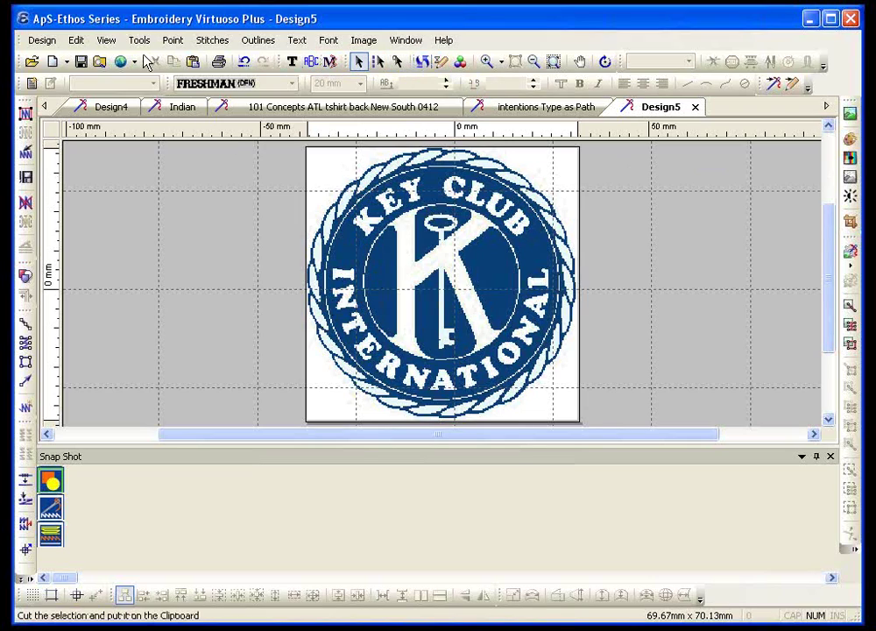
{"action": "left_click", "coordinate": [244, 62]}
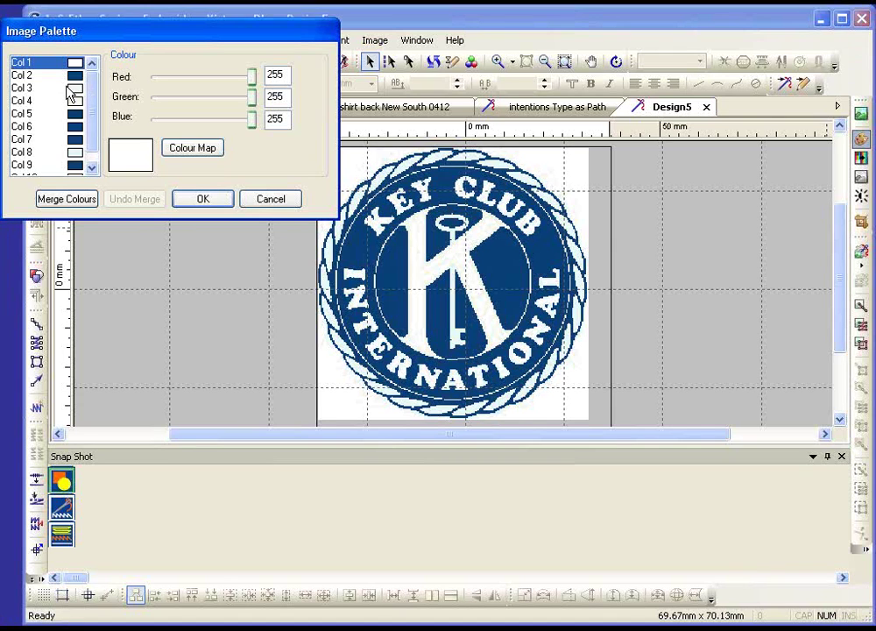
Try recolouring Col 3 of the image palette to magenta by setting green to 0, check Col 8, and cancel the palette
{"action": "left_click", "coordinate": [68, 87]}
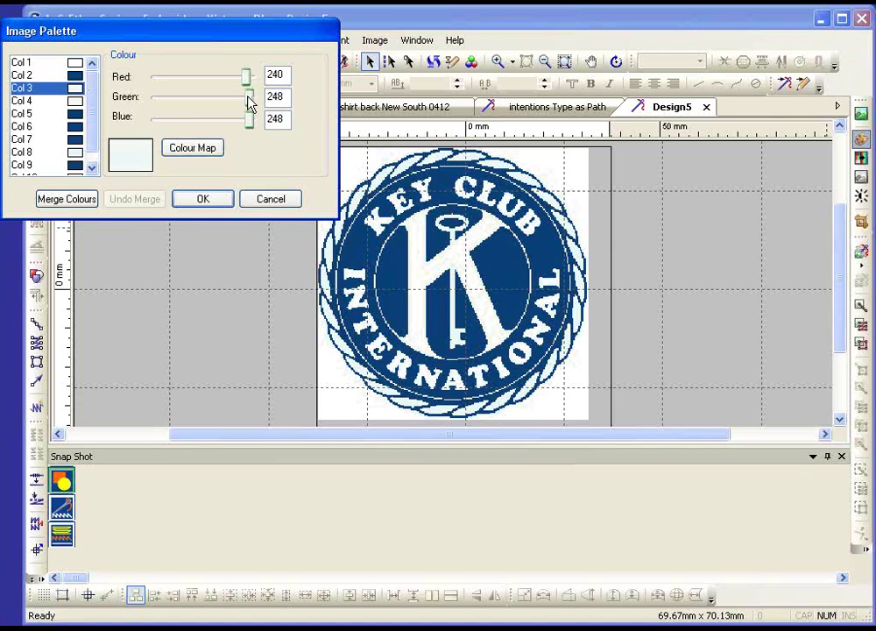
{"action": "left_click_drag", "start_coordinate": [249, 98], "coordinate": [142, 99]}
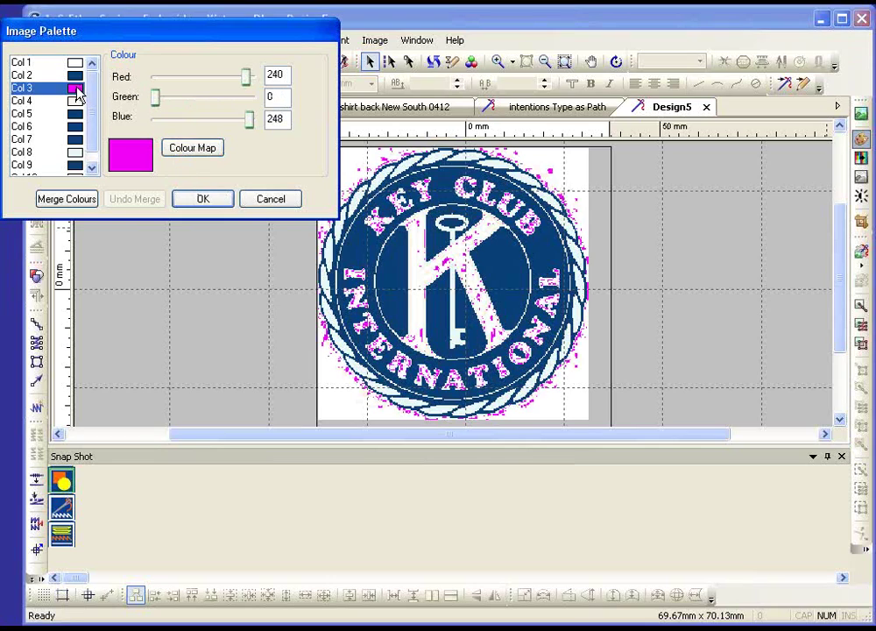
{"action": "scroll", "coordinate": [90, 122], "scroll_direction": "down", "scroll_amount": 1}
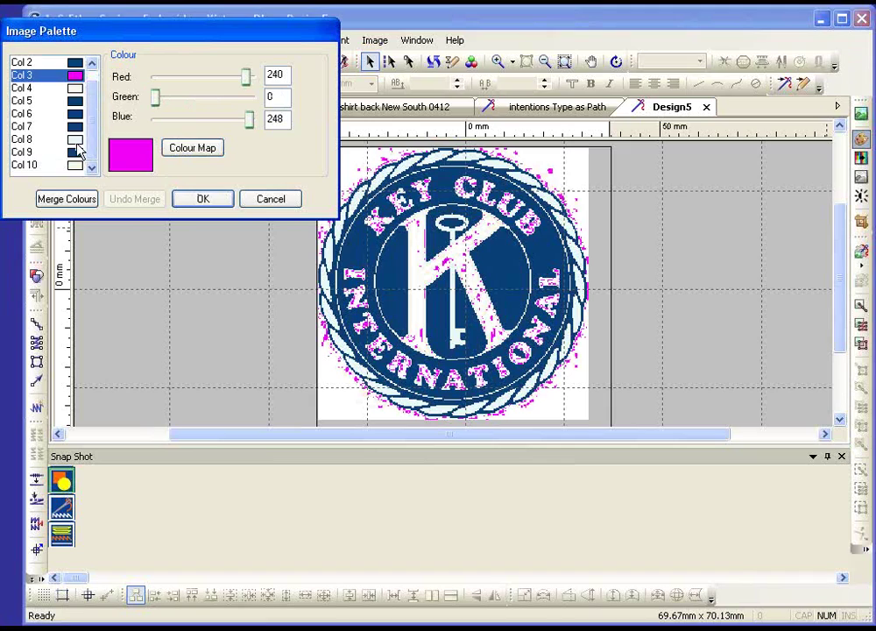
{"action": "left_click", "coordinate": [74, 141]}
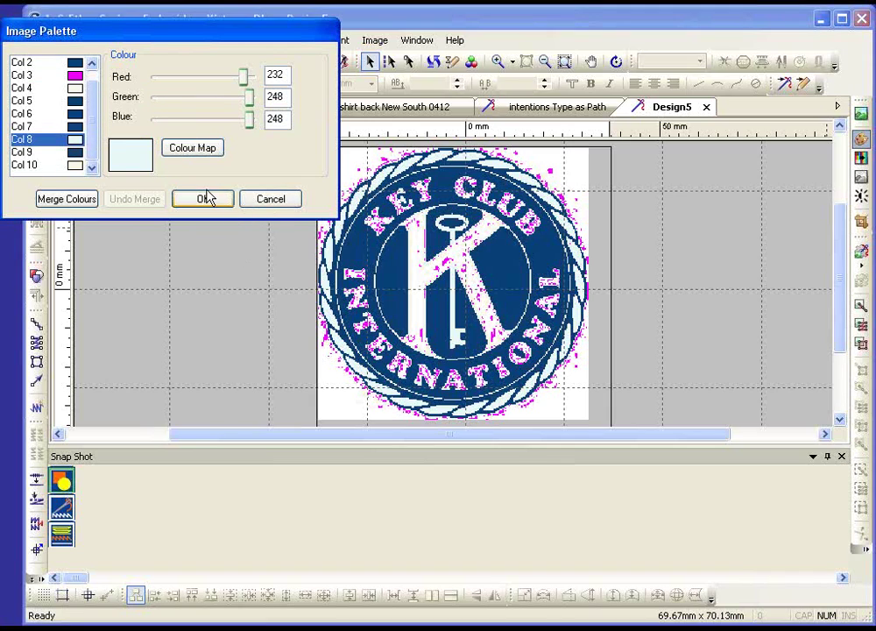
{"action": "left_click", "coordinate": [270, 198]}
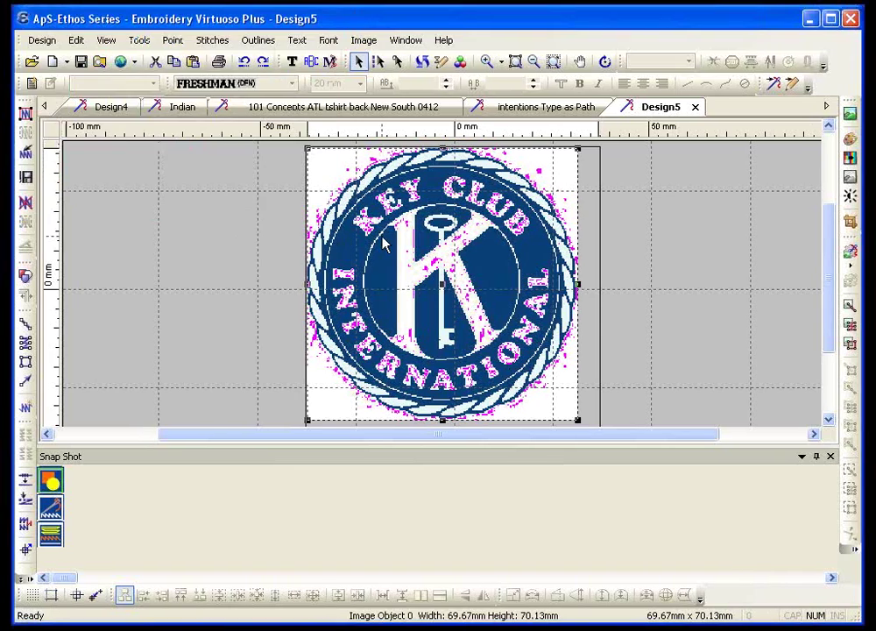
Delete the Key Club image and reload the key club JPEG, placing it about 71 mm wide by 68 mm high
{"action": "key", "text": "Delete"}
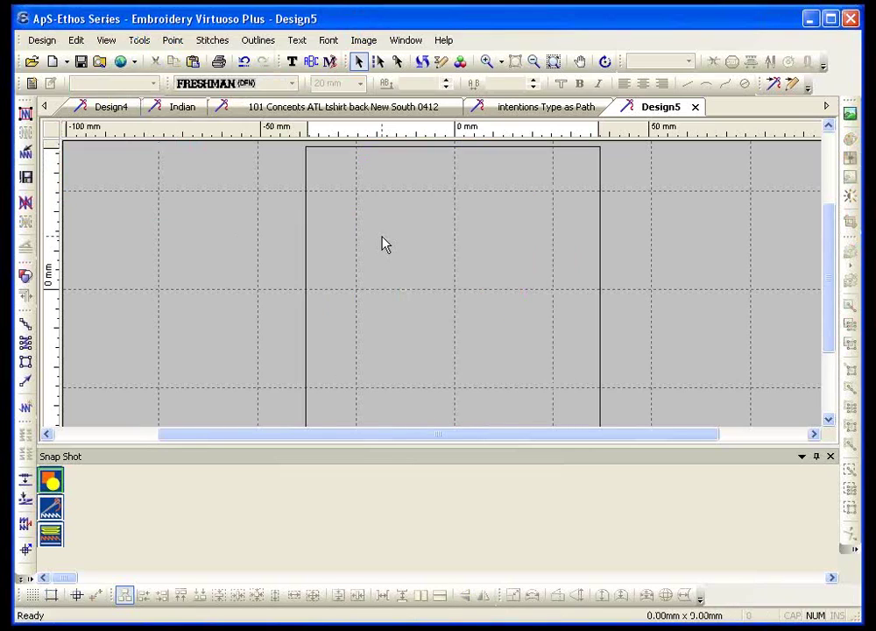
{"action": "left_click", "coordinate": [361, 39]}
{"action": "left_click", "coordinate": [363, 59]}
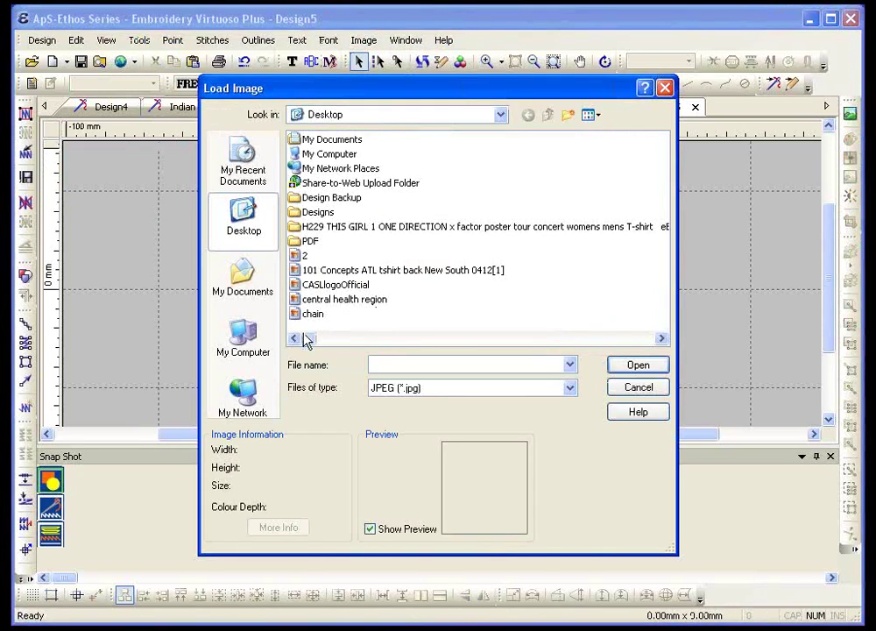
{"action": "left_click", "coordinate": [401, 338]}
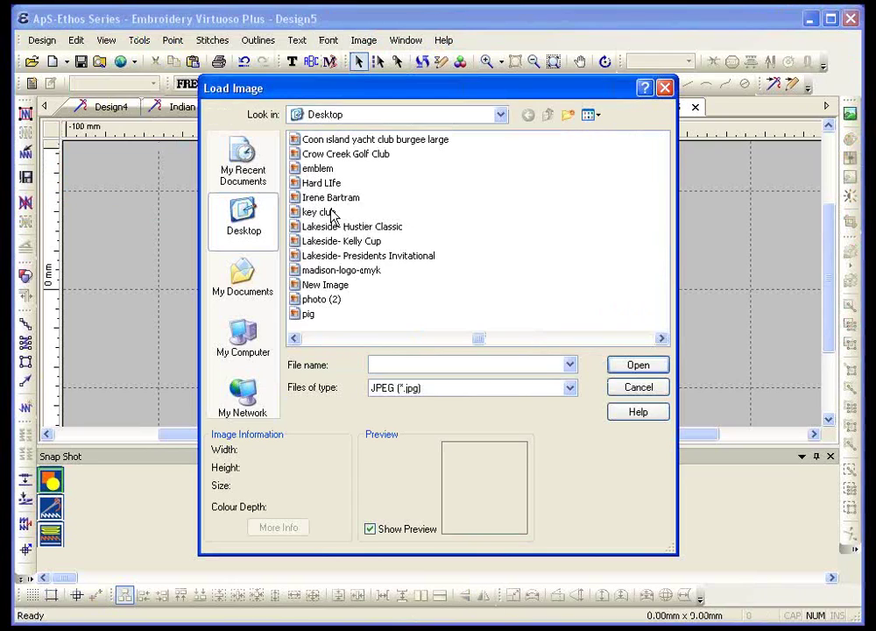
{"action": "double_click", "coordinate": [331, 215]}
{"action": "left_click_drag", "start_coordinate": [314, 155], "coordinate": [589, 417]}
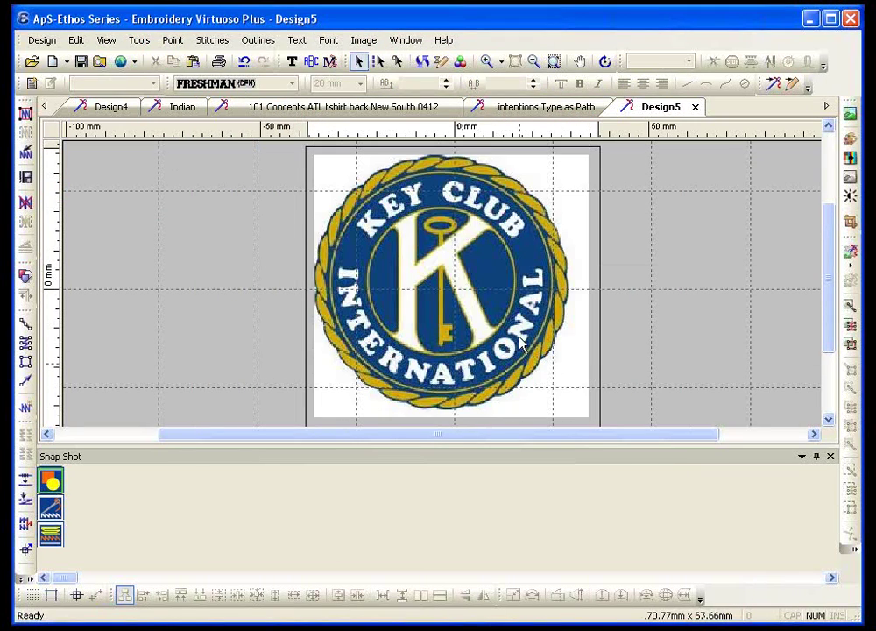
Reduce the reloaded image to the minimum number of colours and merge the dark palette colours Col 1, 3, 5, 7 and 8
{"action": "left_click", "coordinate": [849, 157]}
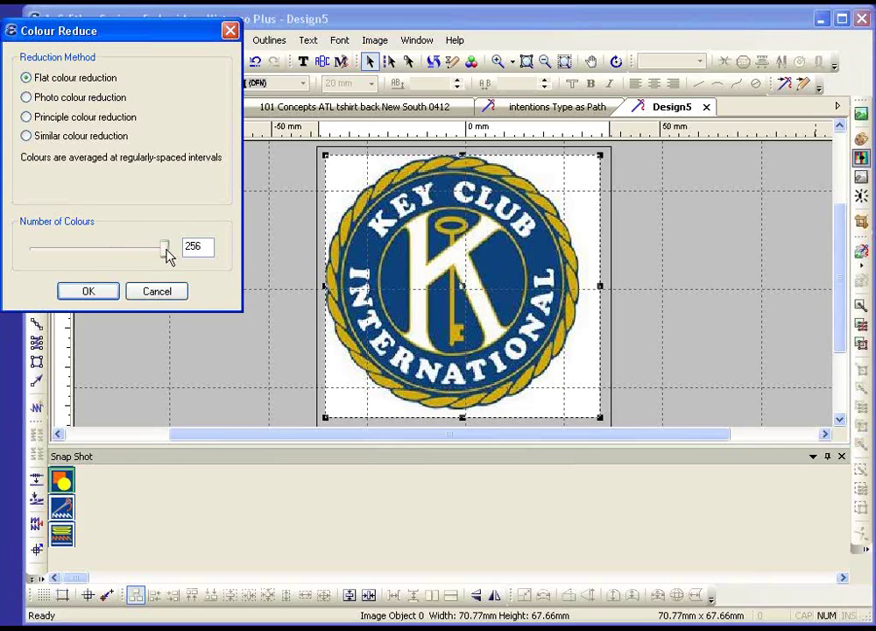
{"action": "left_click_drag", "start_coordinate": [166, 252], "coordinate": [27, 253]}
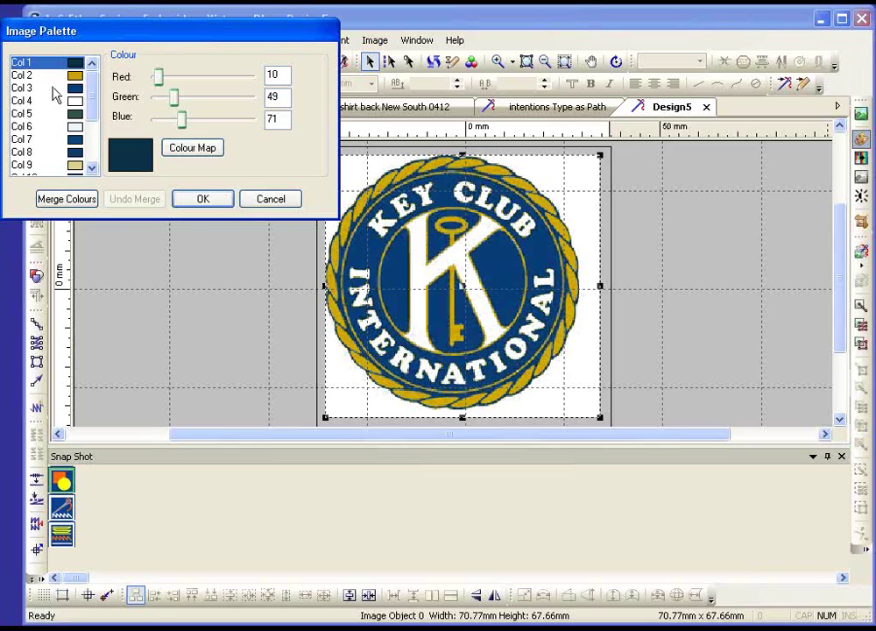
{"action": "left_click", "coordinate": [44, 88], "text": "ctrl"}
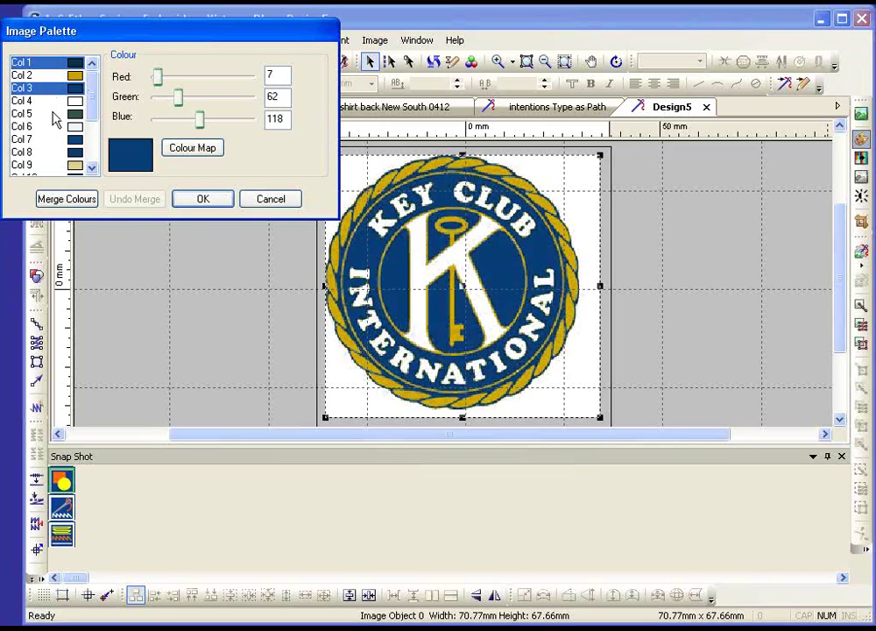
{"action": "left_click", "coordinate": [48, 114], "text": "ctrl"}
{"action": "left_click", "coordinate": [44, 110], "text": "ctrl"}
{"action": "left_click", "coordinate": [44, 120], "text": "ctrl"}
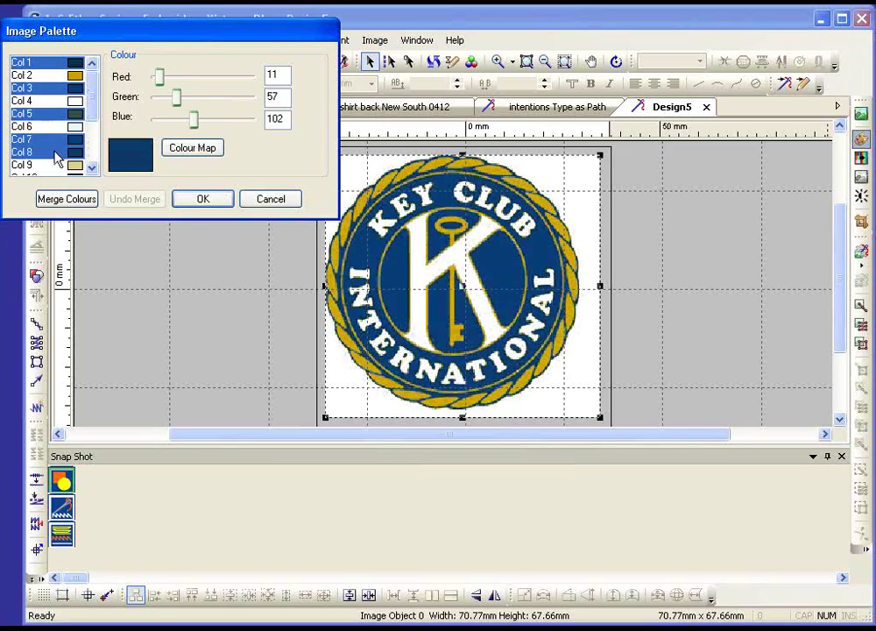
{"action": "left_click", "coordinate": [65, 200]}
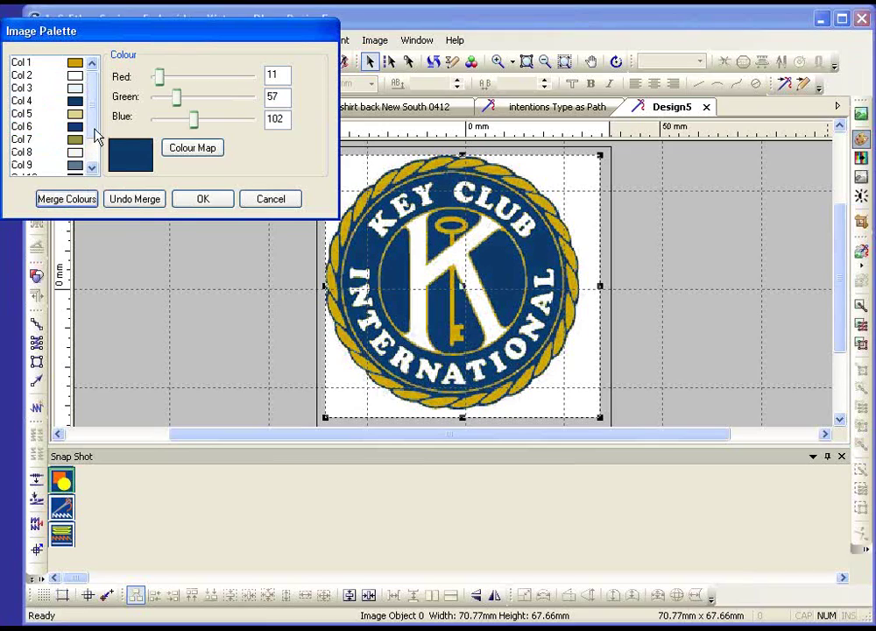
Merge the remaining dark blue palette colours Col 4, 6, 10 and 12 and apply the palette to the image
{"action": "left_click", "coordinate": [51, 99]}
{"action": "left_click", "coordinate": [52, 128], "text": "ctrl"}
{"action": "left_click_drag", "start_coordinate": [90, 133], "coordinate": [91, 162]}
{"action": "left_click", "coordinate": [52, 140], "text": "ctrl"}
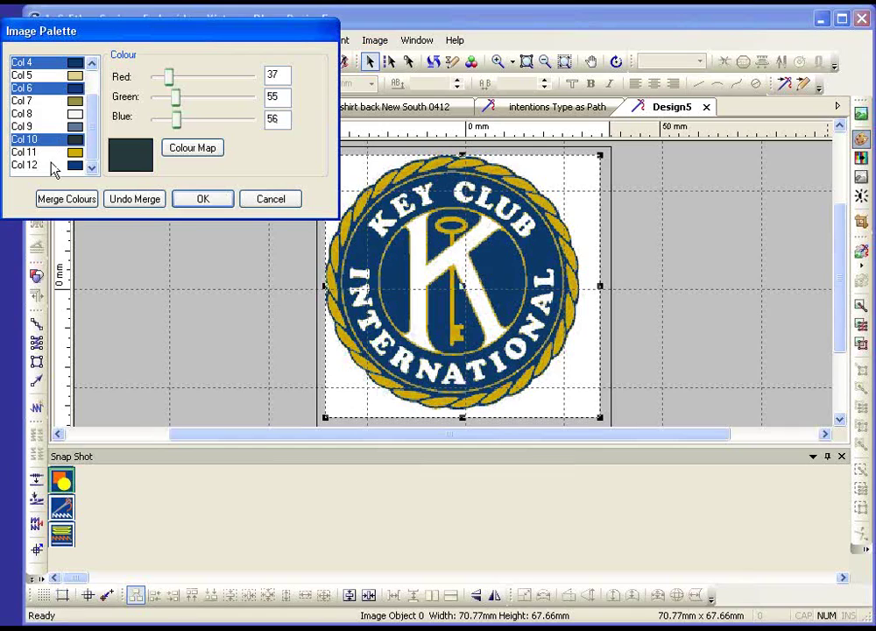
{"action": "left_click", "coordinate": [53, 165], "text": "ctrl"}
{"action": "left_click", "coordinate": [63, 199]}
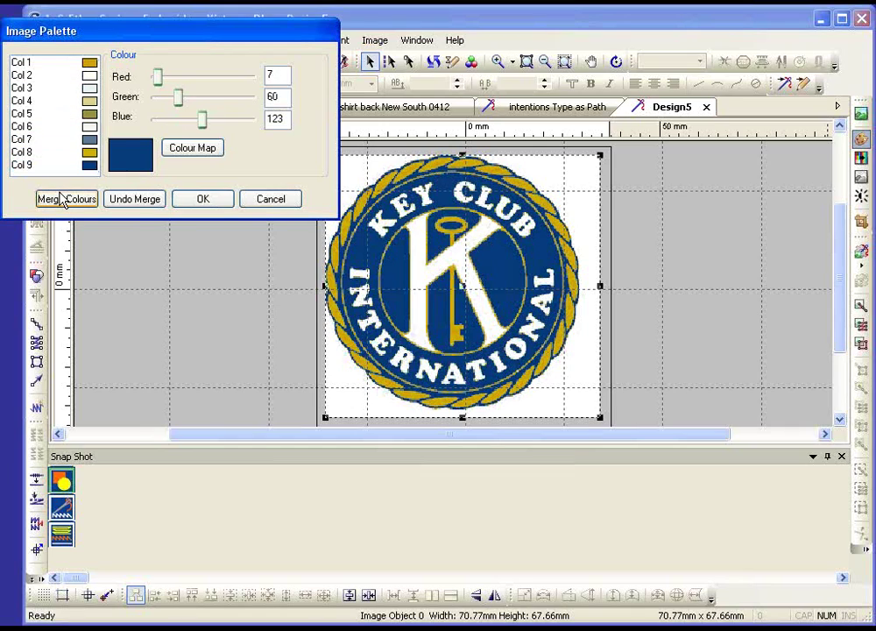
{"action": "left_click", "coordinate": [190, 199]}
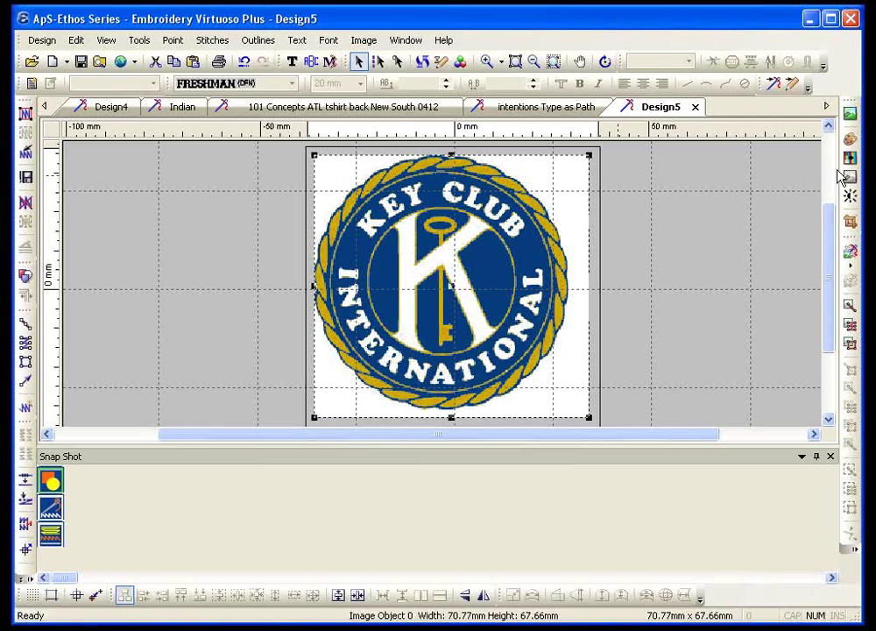
Merge the gold and olive colours Col 1, 4, 5 and 8 in the Key Club image's palette
{"action": "left_click", "coordinate": [850, 140]}
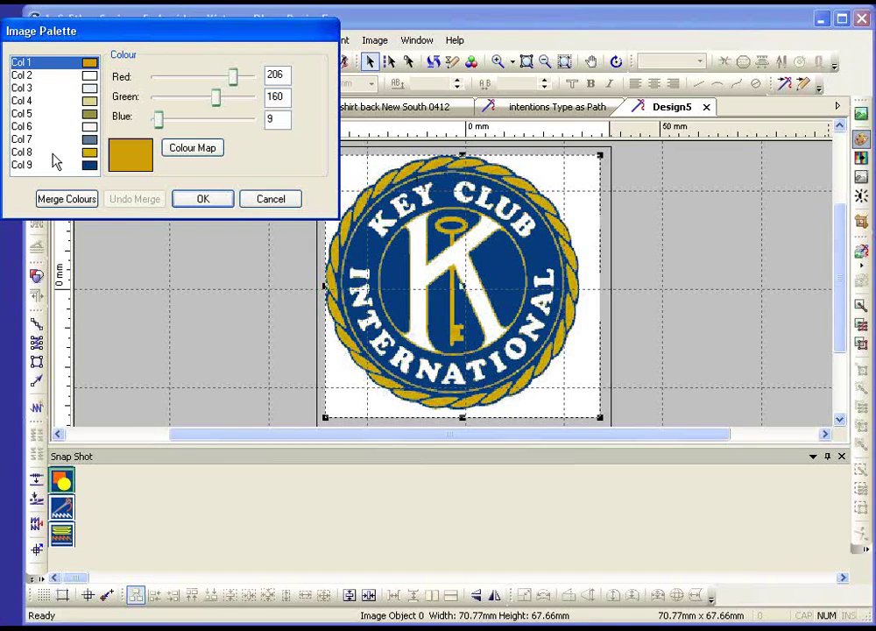
{"action": "left_click", "coordinate": [53, 156], "text": "shift"}
{"action": "left_click", "coordinate": [54, 156]}
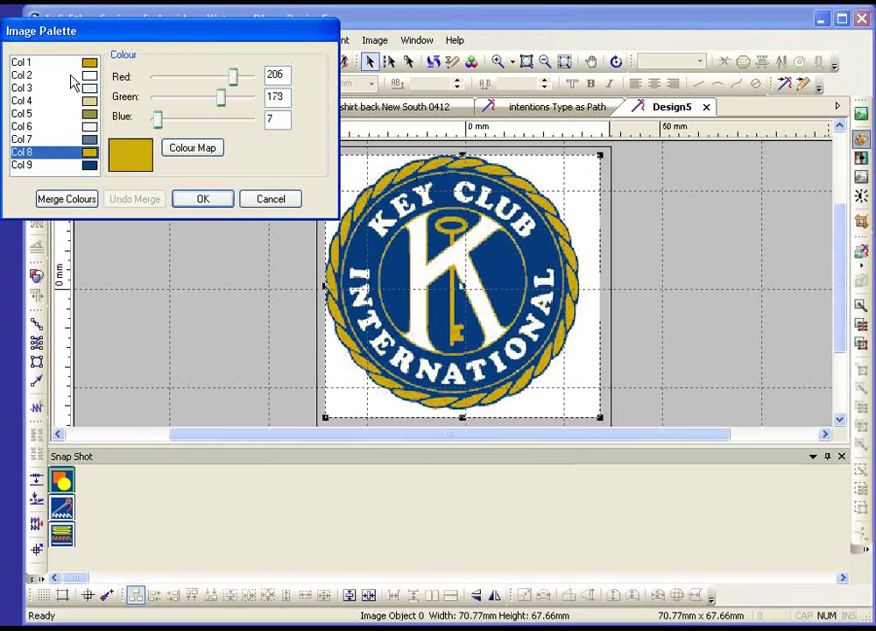
{"action": "left_click", "coordinate": [72, 63], "text": "ctrl"}
{"action": "left_click", "coordinate": [70, 101], "text": "ctrl"}
{"action": "left_click", "coordinate": [67, 114], "text": "ctrl"}
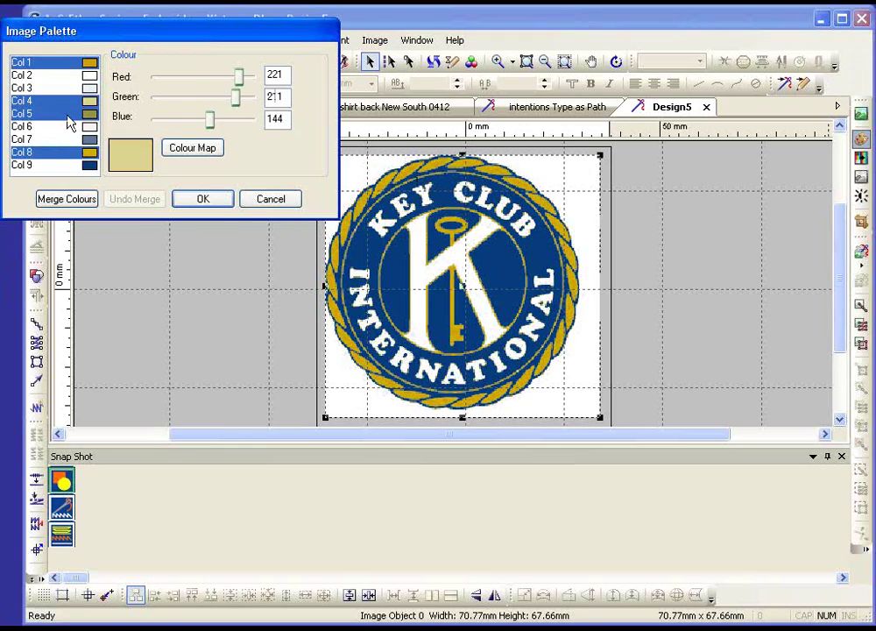
{"action": "left_click", "coordinate": [76, 201]}
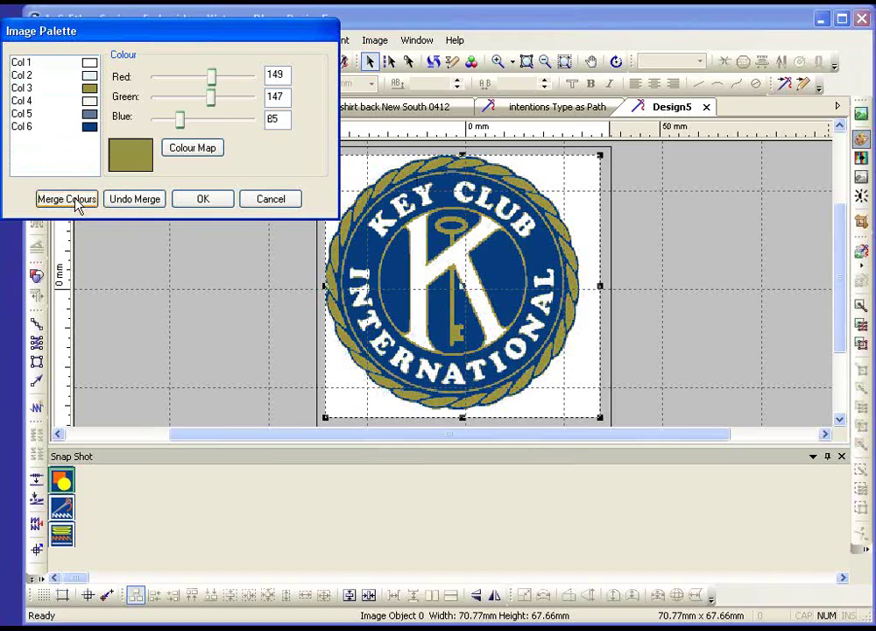
Merge the near-white colours Col 1, 2 and 4, and combine the two blues Col 3 and Col 4 of the shortened palette
{"action": "left_click", "coordinate": [45, 102]}
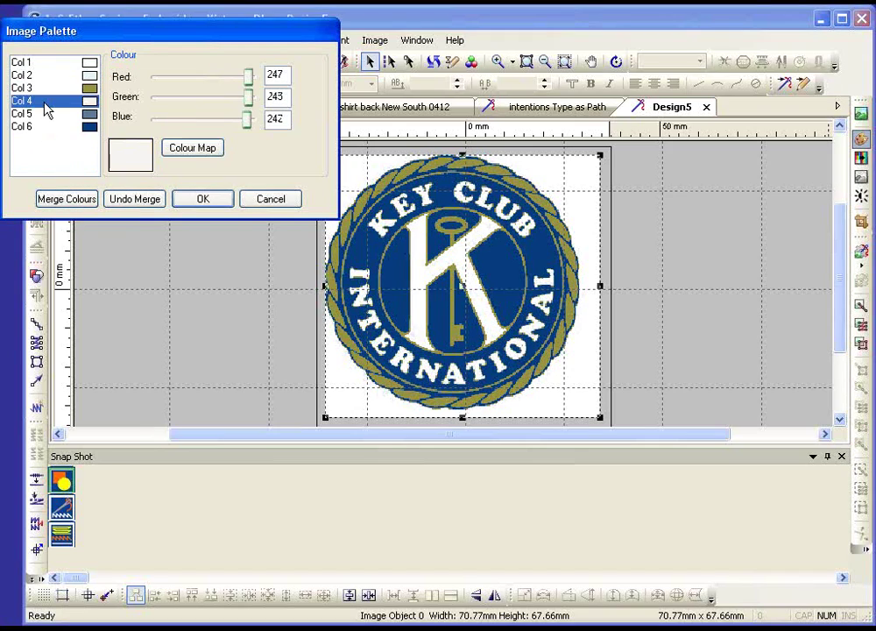
{"action": "left_click", "coordinate": [45, 63], "text": "ctrl"}
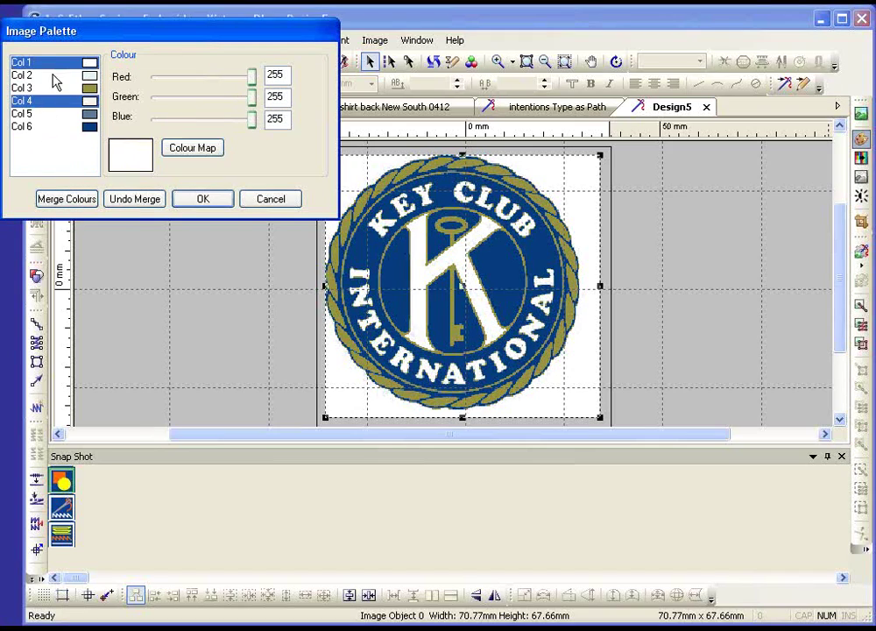
{"action": "left_click", "coordinate": [53, 76], "text": "ctrl"}
{"action": "left_click", "coordinate": [70, 200]}
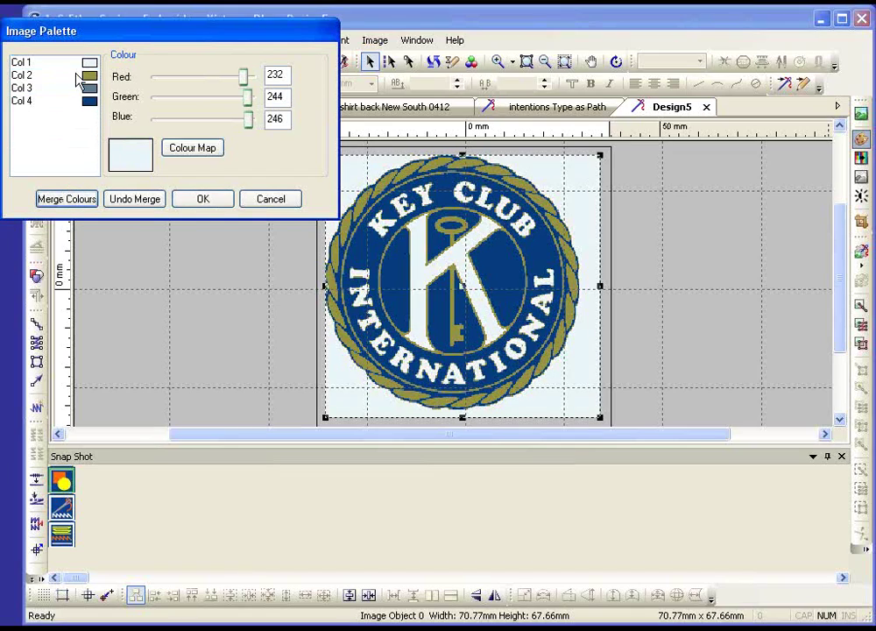
{"action": "left_click", "coordinate": [74, 88]}
{"action": "left_click", "coordinate": [72, 101], "text": "ctrl"}
{"action": "left_click", "coordinate": [73, 200]}
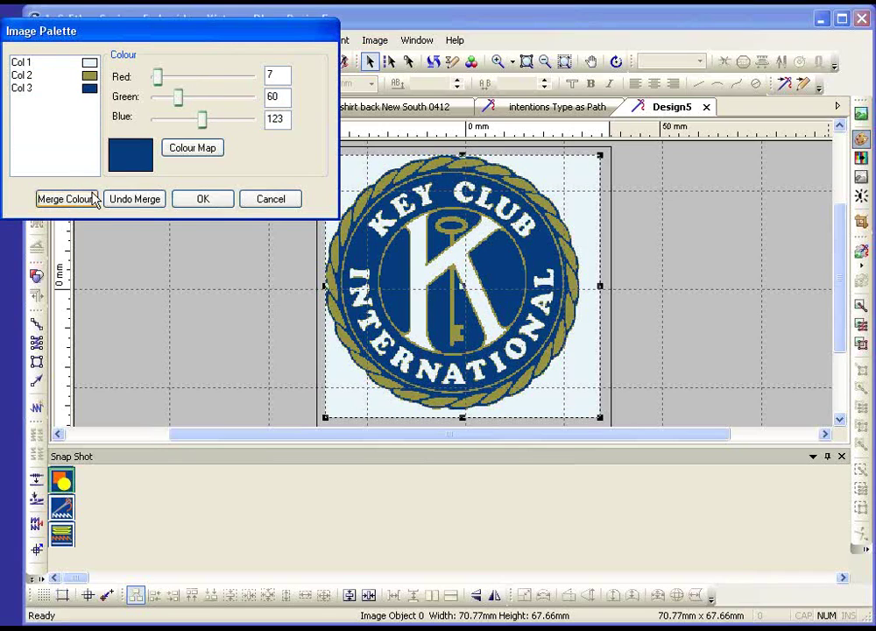
Set the palette's Col 1 to pure white (red 255, green 255, blue 255) and apply the palette to the image
{"action": "left_click_drag", "start_coordinate": [176, 102], "coordinate": [260, 98]}
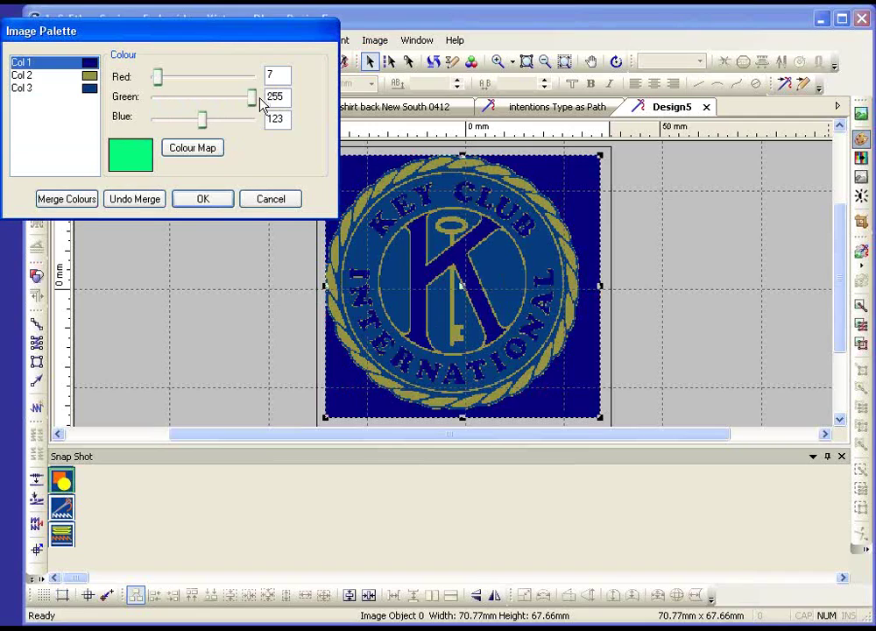
{"action": "left_click_drag", "start_coordinate": [207, 122], "coordinate": [276, 119]}
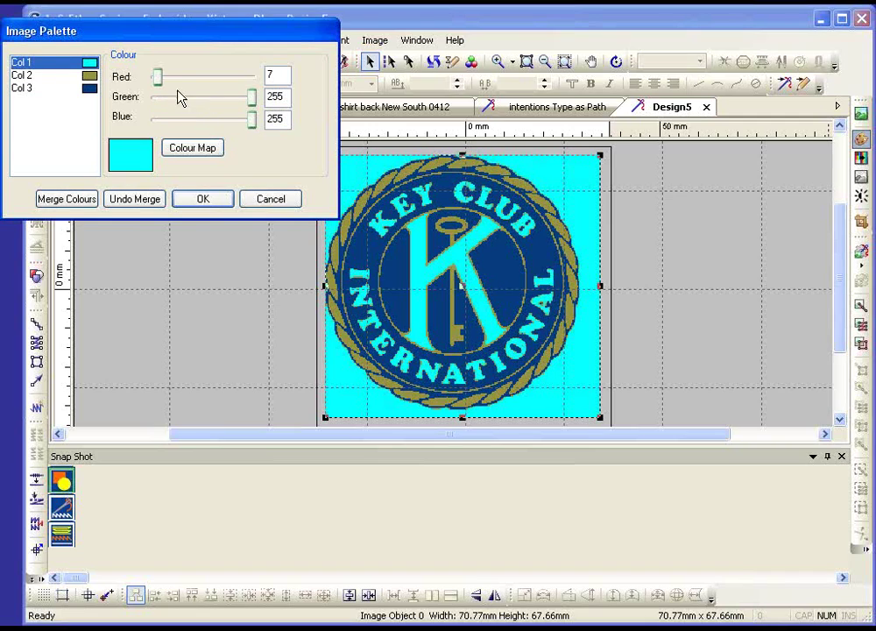
{"action": "left_click_drag", "start_coordinate": [159, 78], "coordinate": [254, 77]}
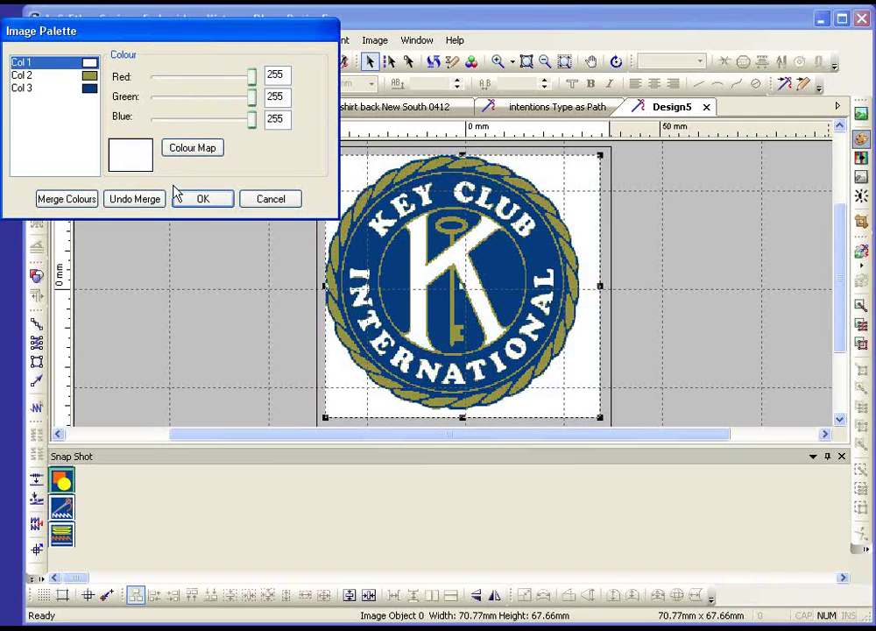
{"action": "left_click", "coordinate": [196, 199]}
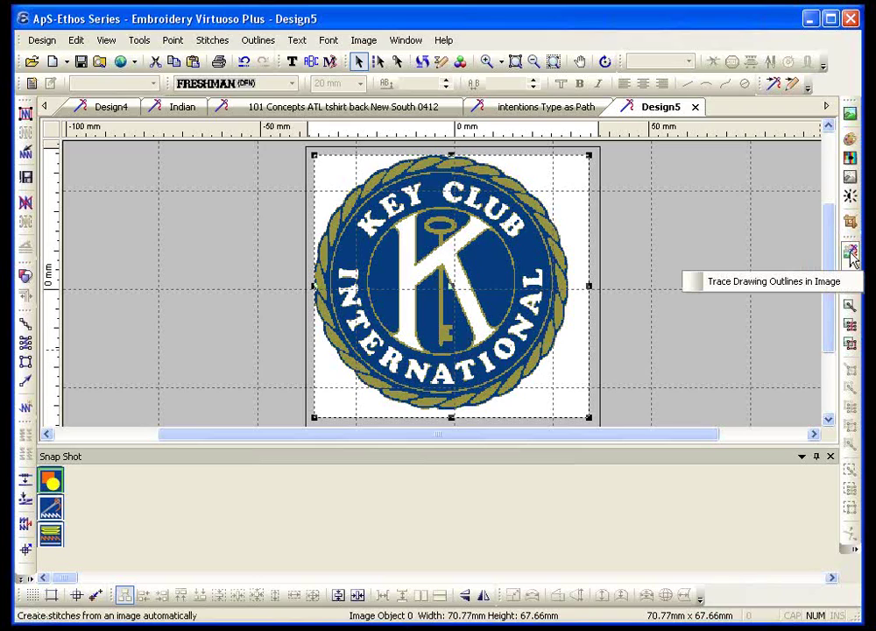
Create embroidery stitches automatically from the recoloured Key Club image
{"action": "left_click", "coordinate": [851, 255]}
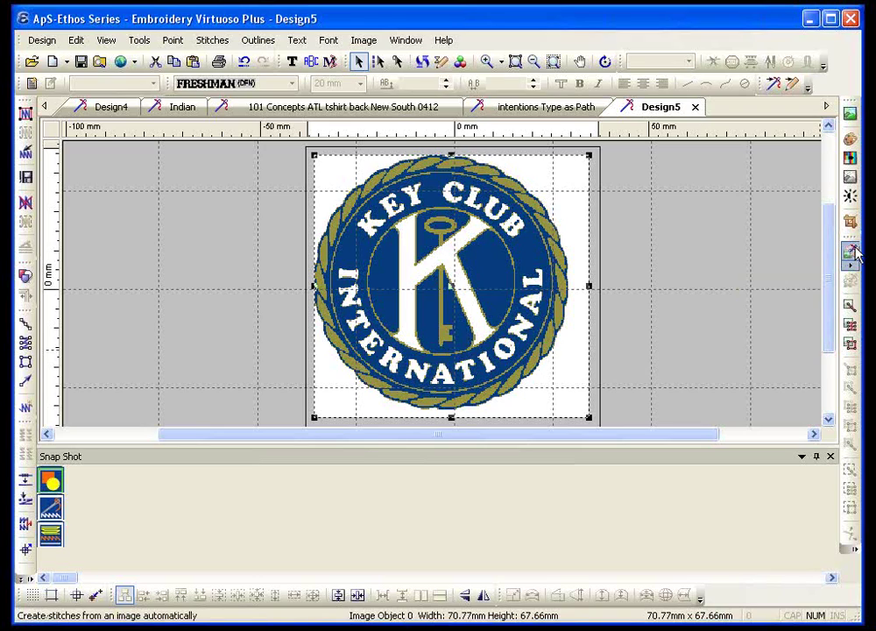
{"action": "left_click", "coordinate": [850, 253]}
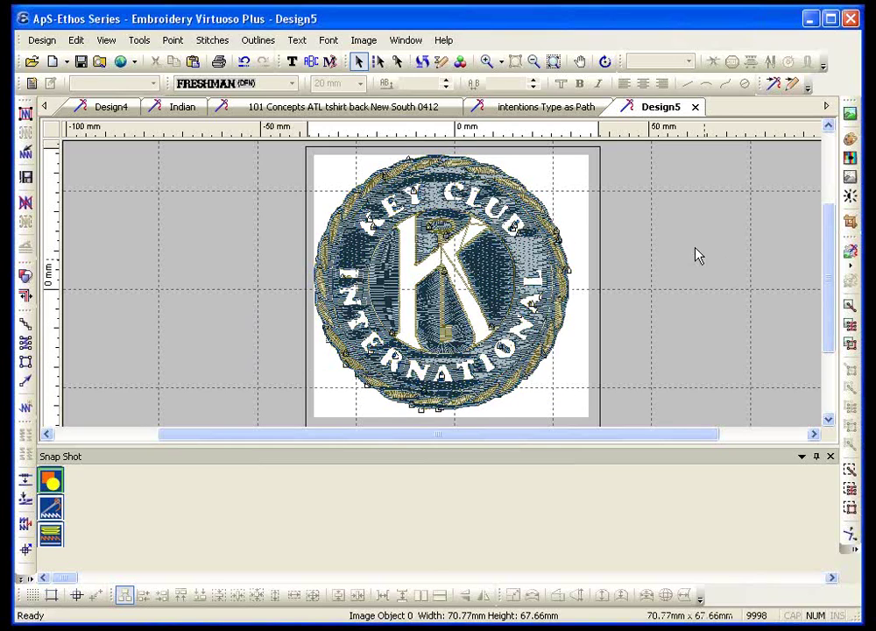
Examine the automatically created stitches up close, checking the lettering, the central K and key, and the rope border
{"action": "left_click", "coordinate": [487, 61]}
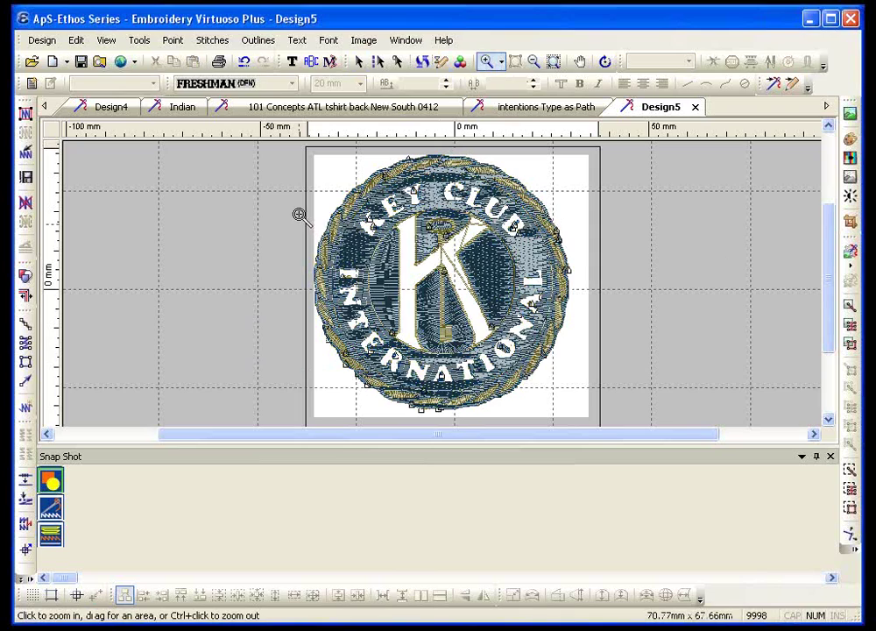
{"action": "left_click_drag", "start_coordinate": [297, 213], "coordinate": [617, 374]}
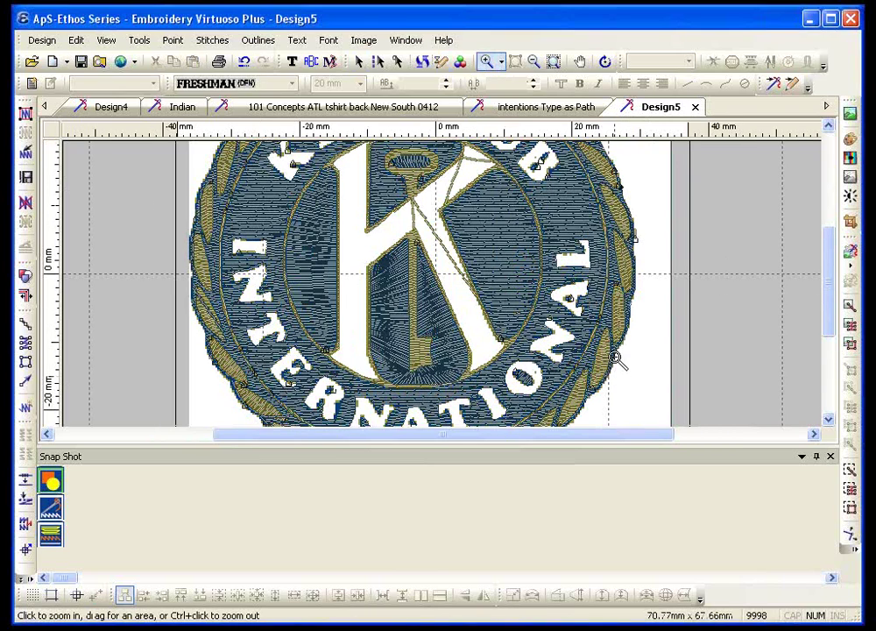
{"action": "scroll", "coordinate": [618, 359], "scroll_direction": "down", "scroll_amount": 2}
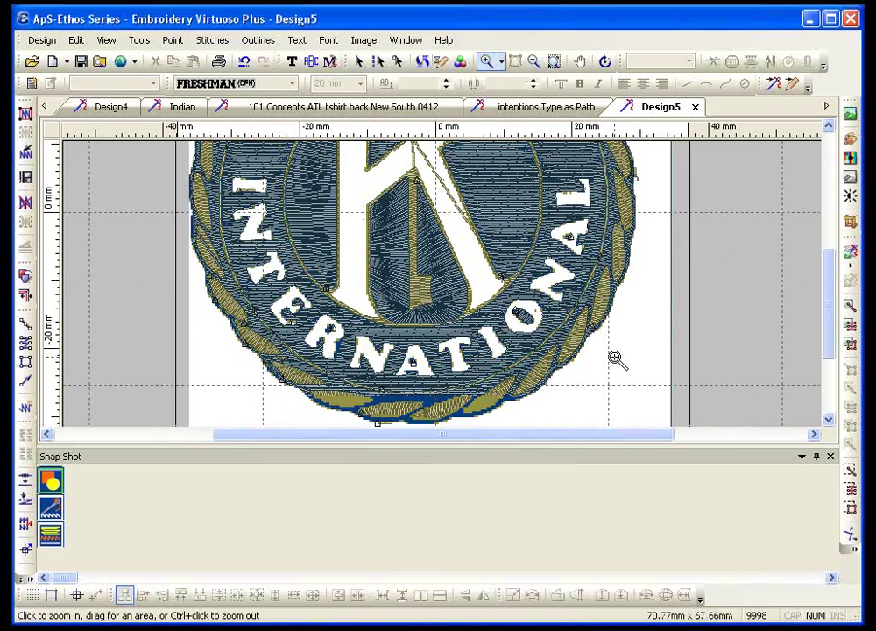
{"action": "scroll", "coordinate": [617, 359], "scroll_direction": "up", "scroll_amount": 2}
{"action": "scroll", "coordinate": [618, 359], "scroll_direction": "up", "scroll_amount": 2}
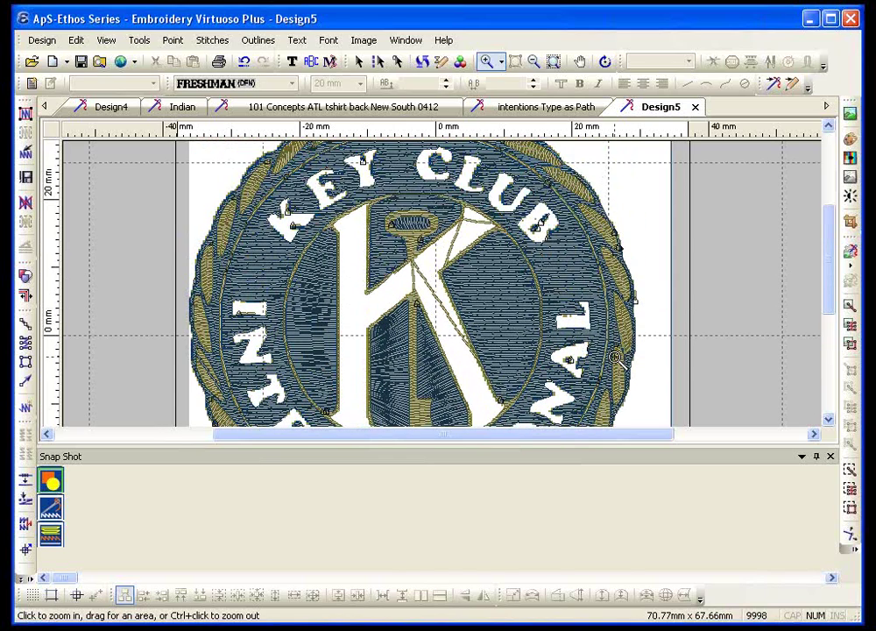
{"action": "scroll", "coordinate": [616, 357], "scroll_direction": "up", "scroll_amount": 1}
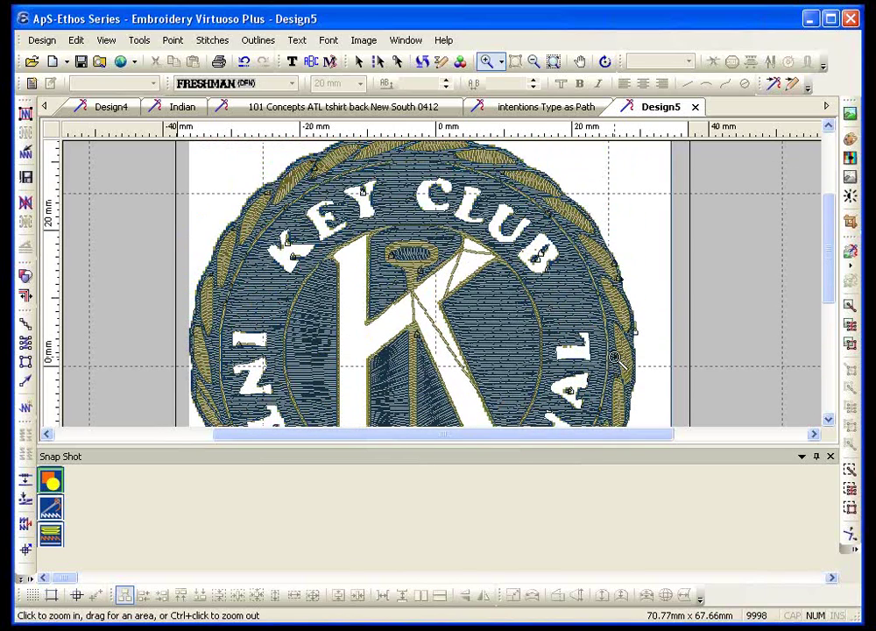
{"action": "scroll", "coordinate": [615, 357], "scroll_direction": "down", "scroll_amount": 1}
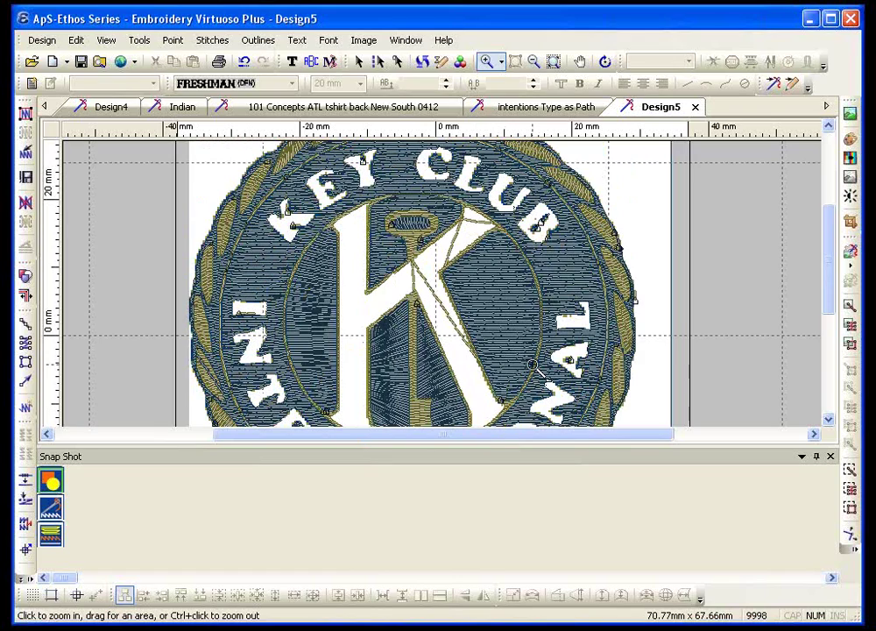
{"action": "scroll", "coordinate": [531, 364], "scroll_direction": "up", "scroll_amount": 1}
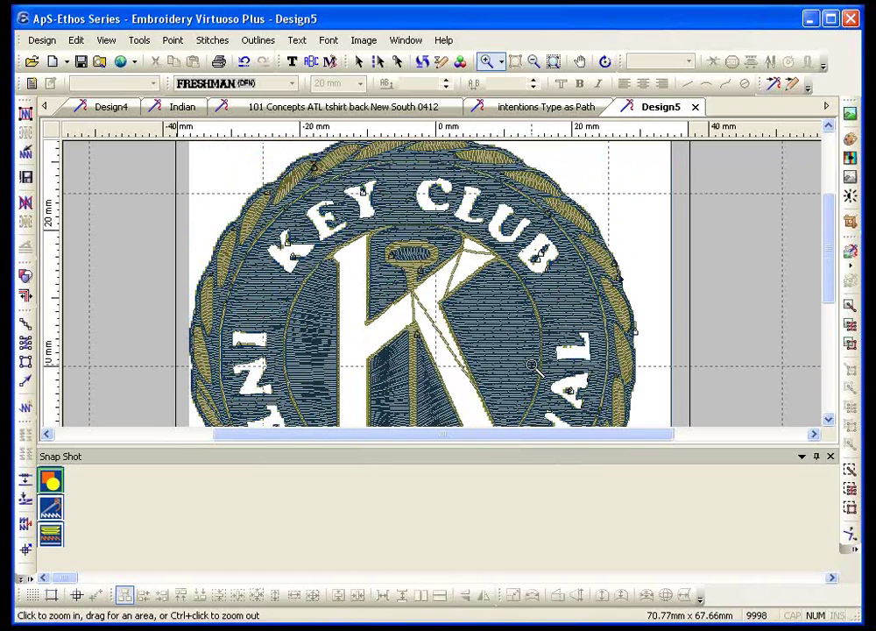
{"action": "scroll", "coordinate": [531, 364], "scroll_direction": "down", "scroll_amount": 2}
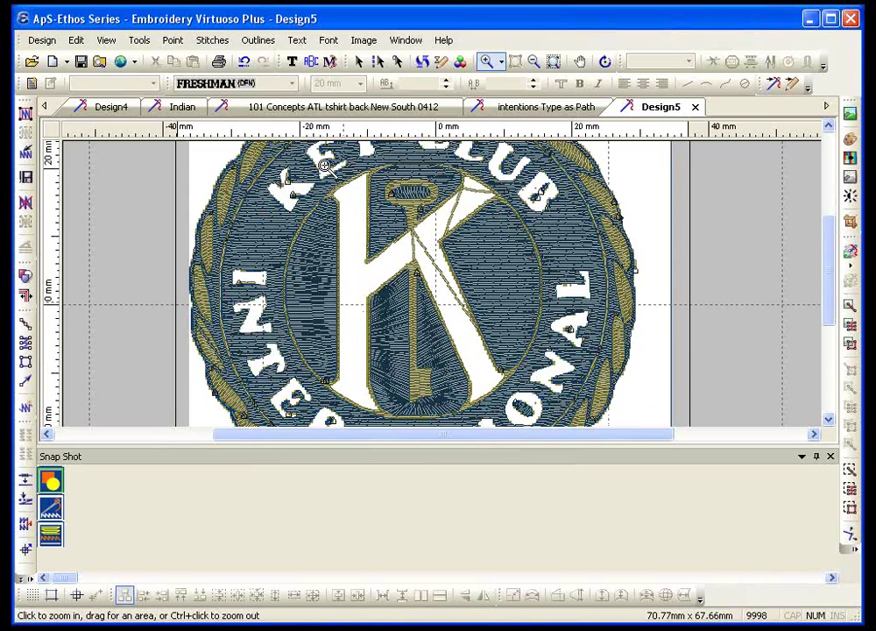
{"action": "left_click", "coordinate": [567, 304]}
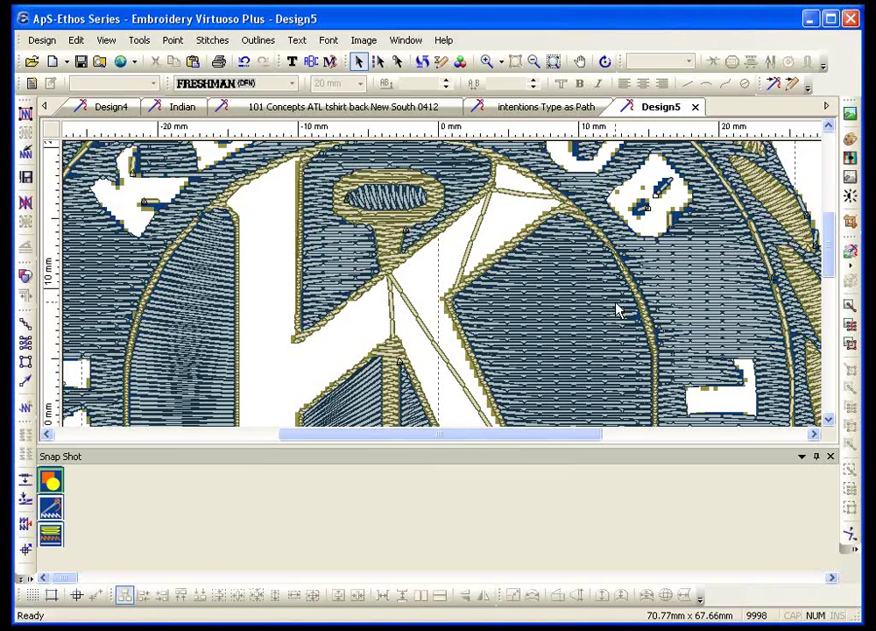
Move the Key Club image out from under the stitches so that it sits immediately beside the stitched design
{"action": "left_click", "coordinate": [552, 61]}
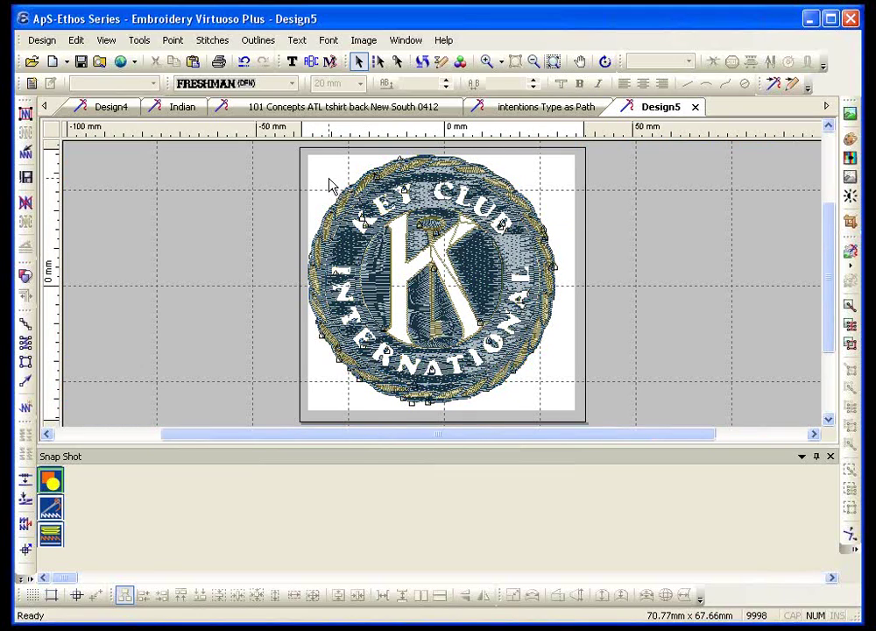
{"action": "left_click", "coordinate": [284, 178]}
{"action": "left_click_drag", "start_coordinate": [284, 179], "coordinate": [201, 179]}
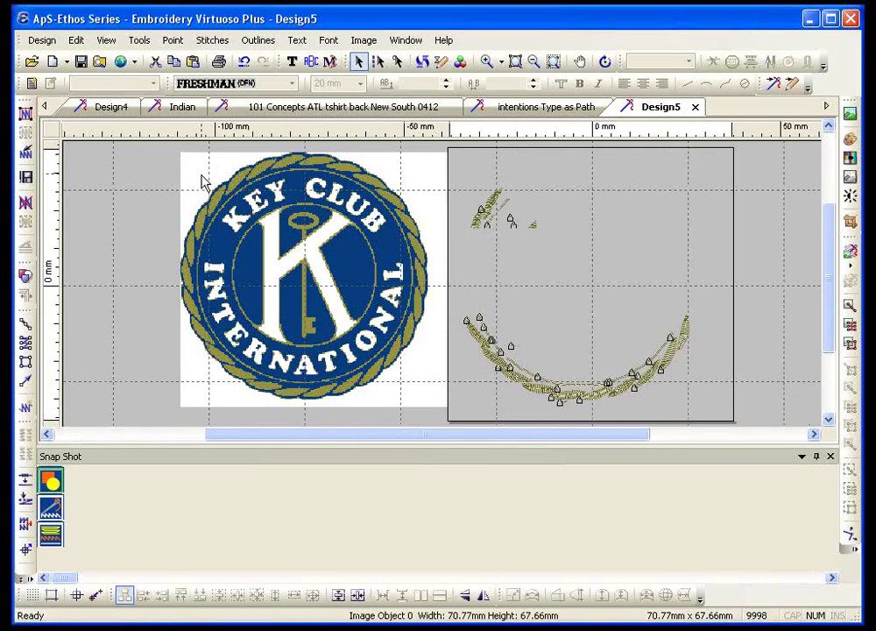
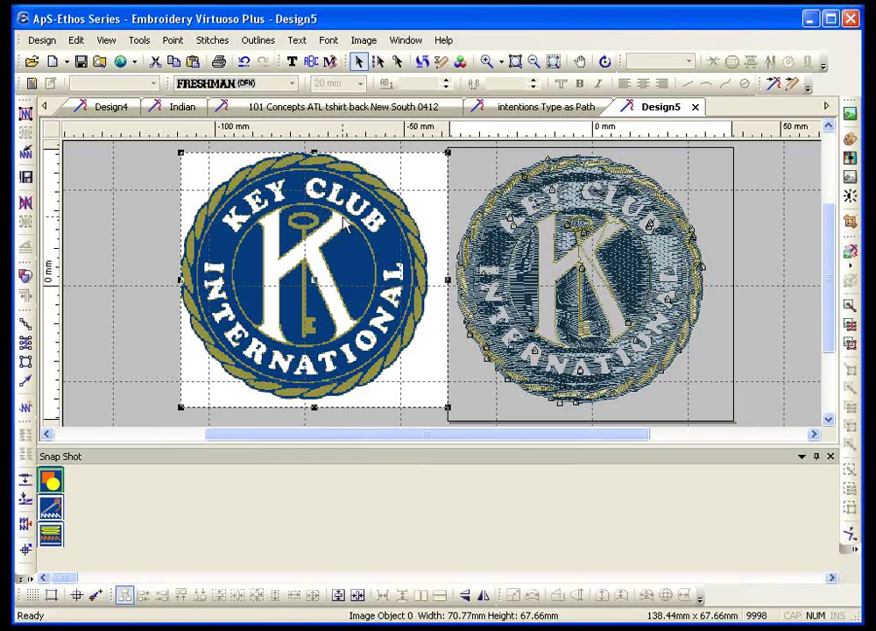
Try to draw a Step fill shape from the top to the bottom of the image's inner circle, including its entry and exit points
{"action": "left_click", "coordinate": [486, 61]}
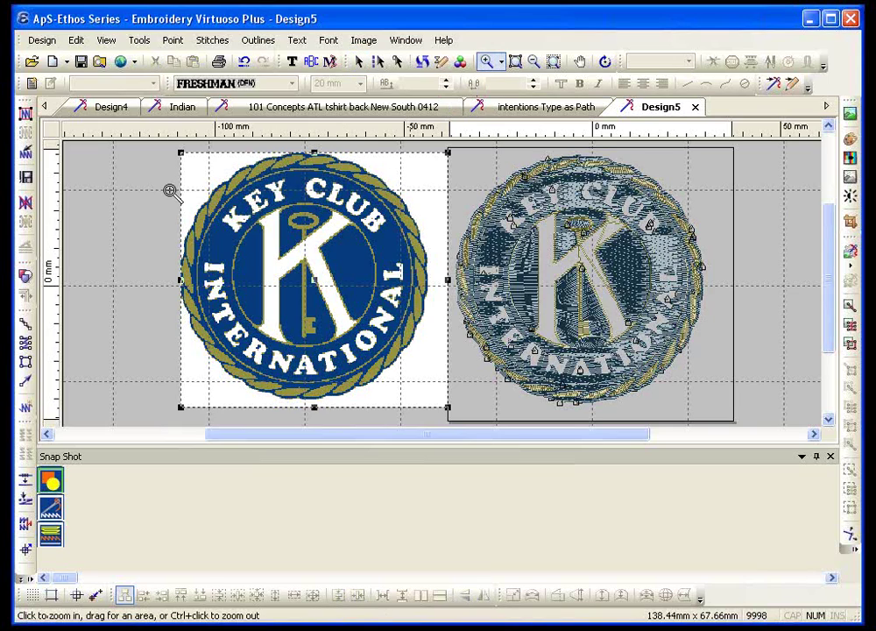
{"action": "left_click", "coordinate": [448, 342]}
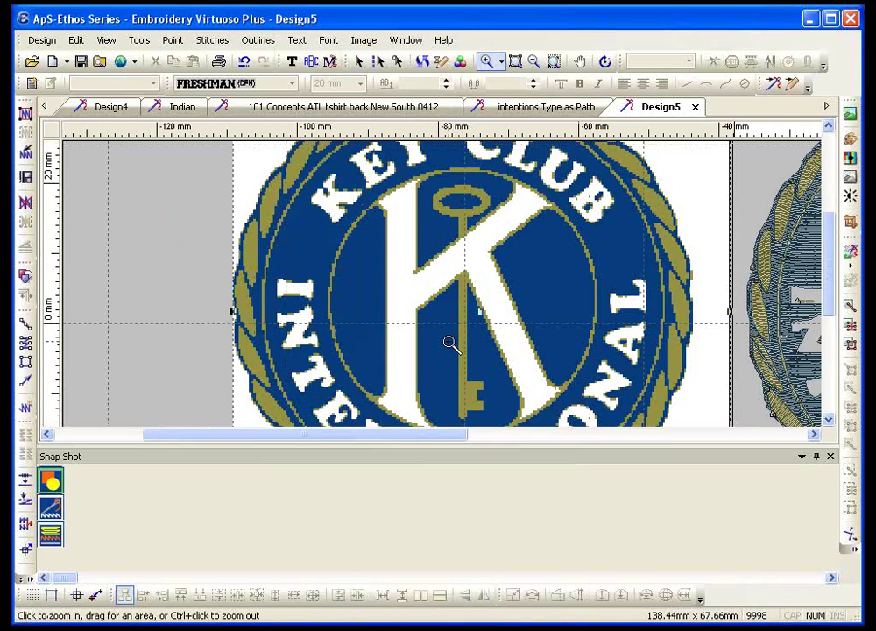
{"action": "key", "text": "Escape"}
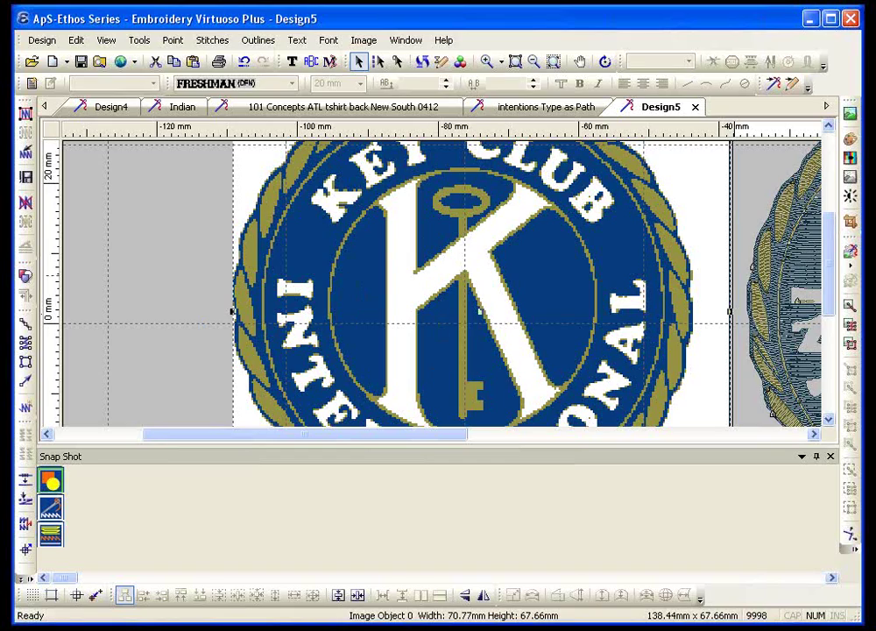
{"action": "left_click", "coordinate": [25, 361]}
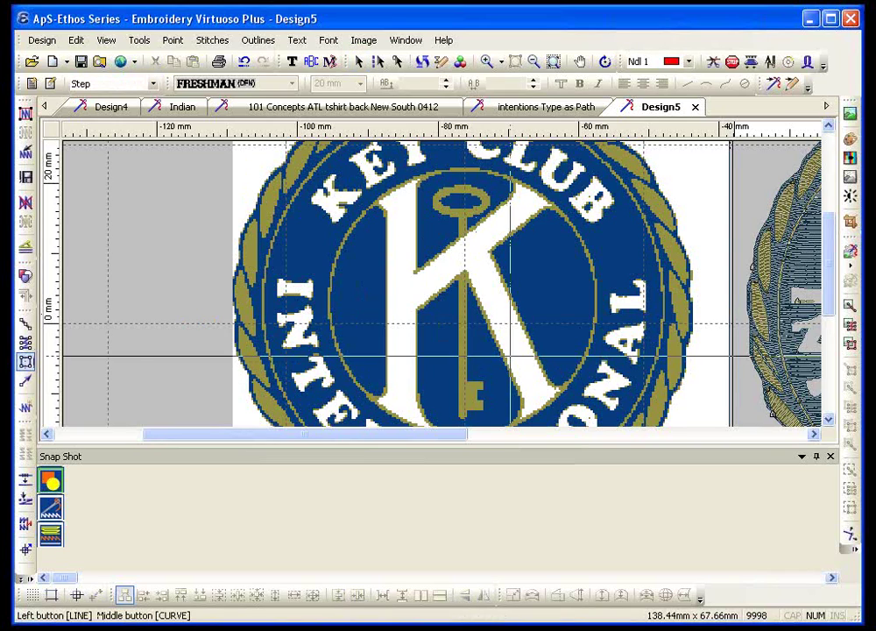
{"action": "scroll", "coordinate": [376, 315], "scroll_direction": "up", "scroll_amount": 1}
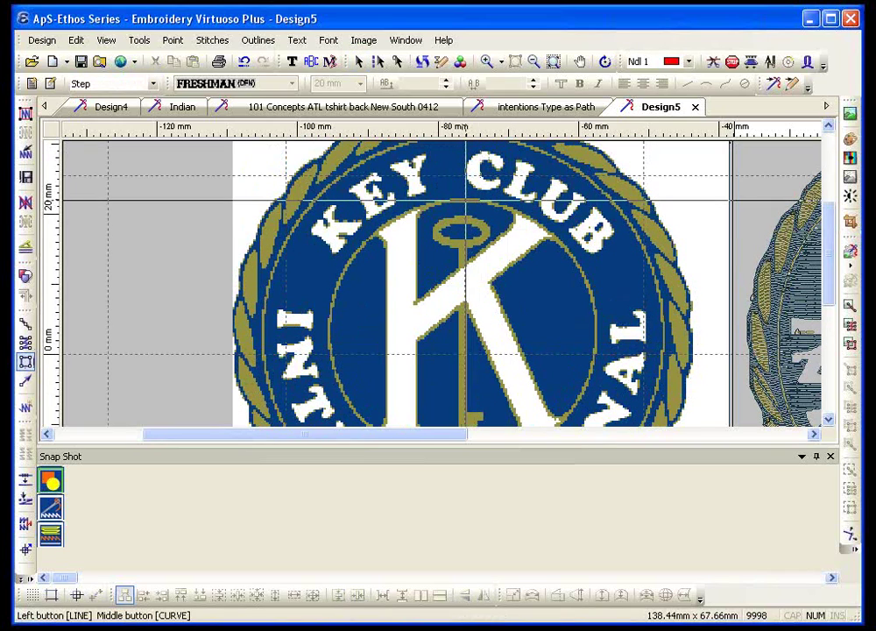
{"action": "scroll", "coordinate": [464, 199], "scroll_direction": "down", "scroll_amount": 3}
{"action": "scroll", "coordinate": [464, 210], "scroll_direction": "down", "scroll_amount": 1}
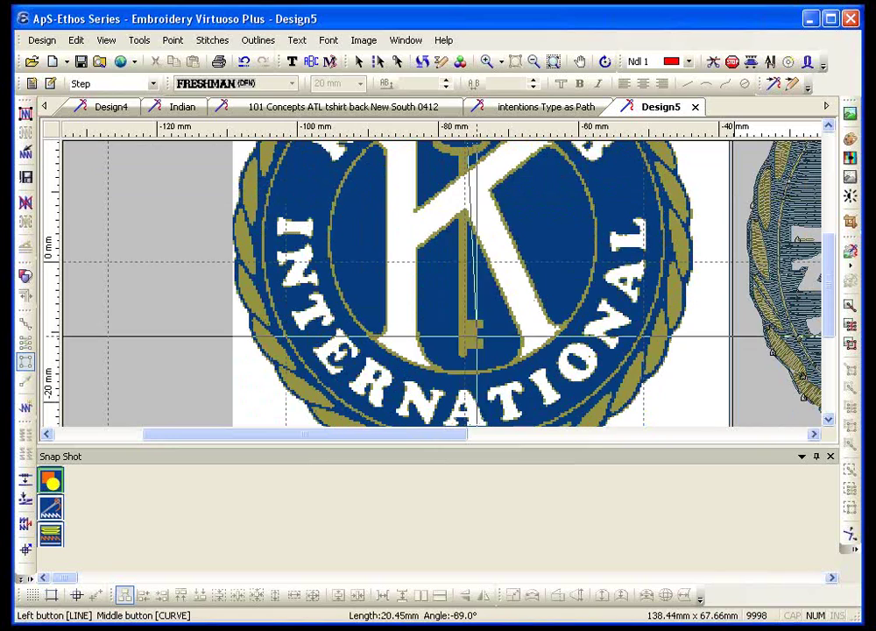
{"action": "left_click", "coordinate": [464, 374]}
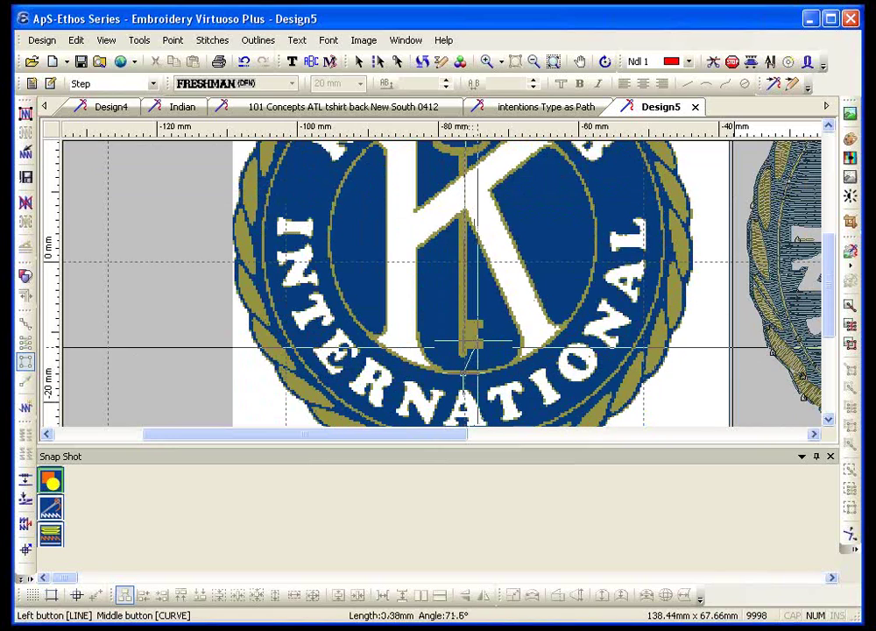
{"action": "key", "text": "Return"}
{"action": "scroll", "coordinate": [473, 348], "scroll_direction": "up", "scroll_amount": 3}
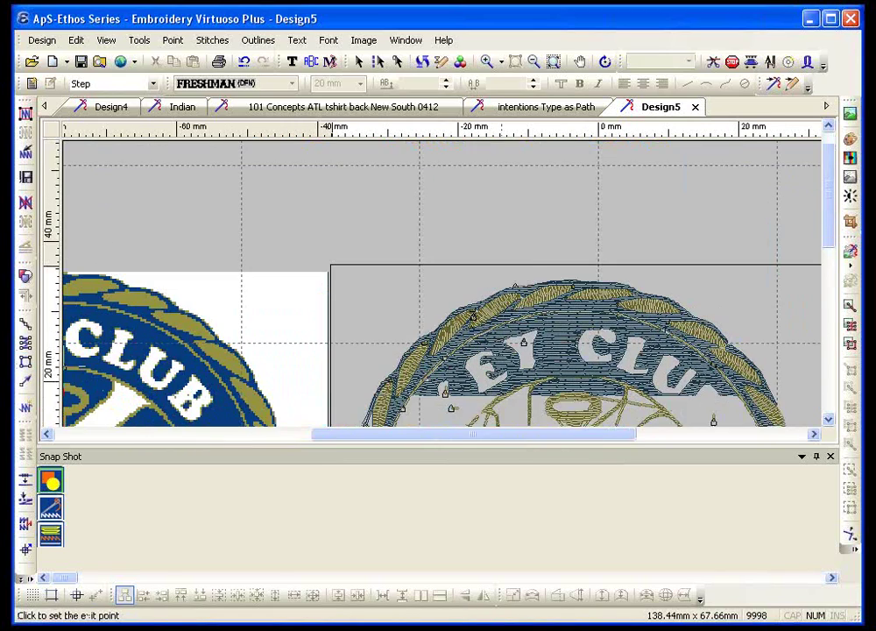
{"action": "scroll", "coordinate": [361, 381], "scroll_direction": "left", "scroll_amount": 2}
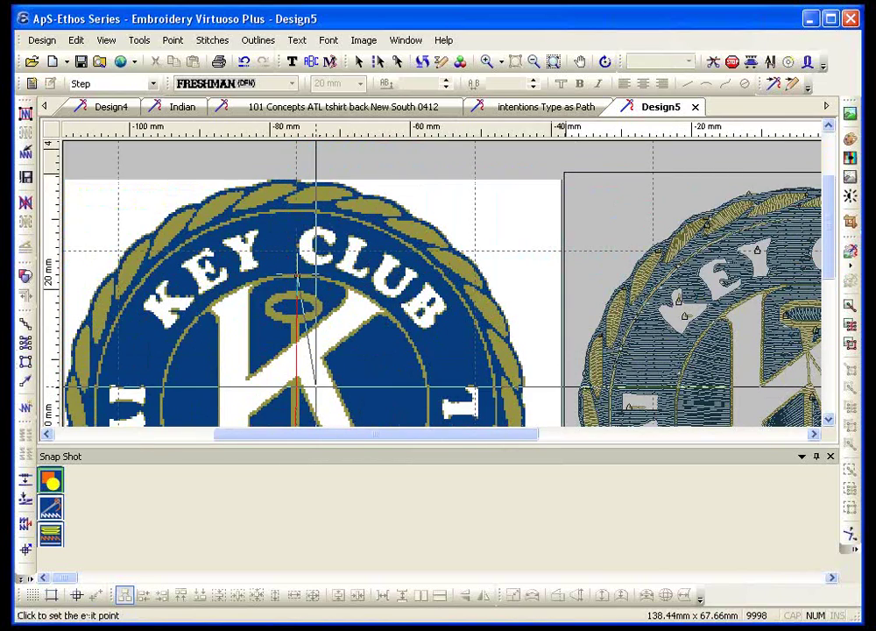
{"action": "left_click", "coordinate": [315, 385]}
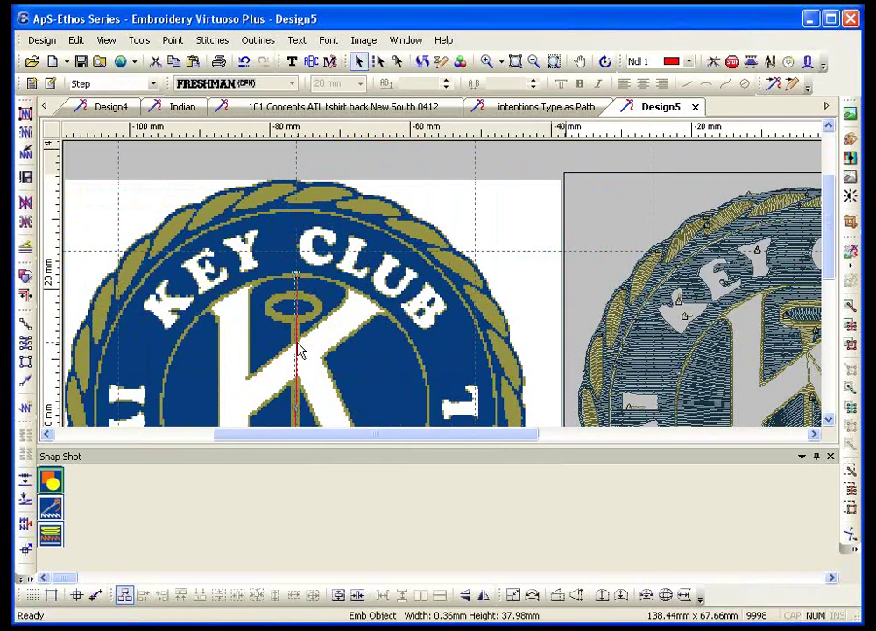
Draw a closed circular Step fill outline along the gold inner ring around the K, using curve points, and set its exit point
{"action": "left_click", "coordinate": [26, 361]}
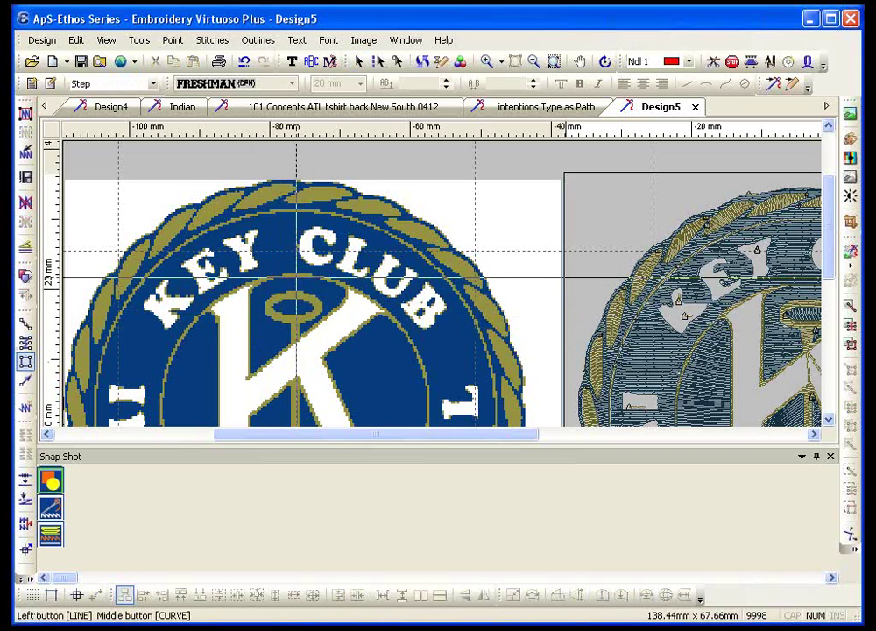
{"action": "left_click", "coordinate": [295, 278]}
{"action": "scroll", "coordinate": [294, 298], "scroll_direction": "down", "scroll_amount": 3}
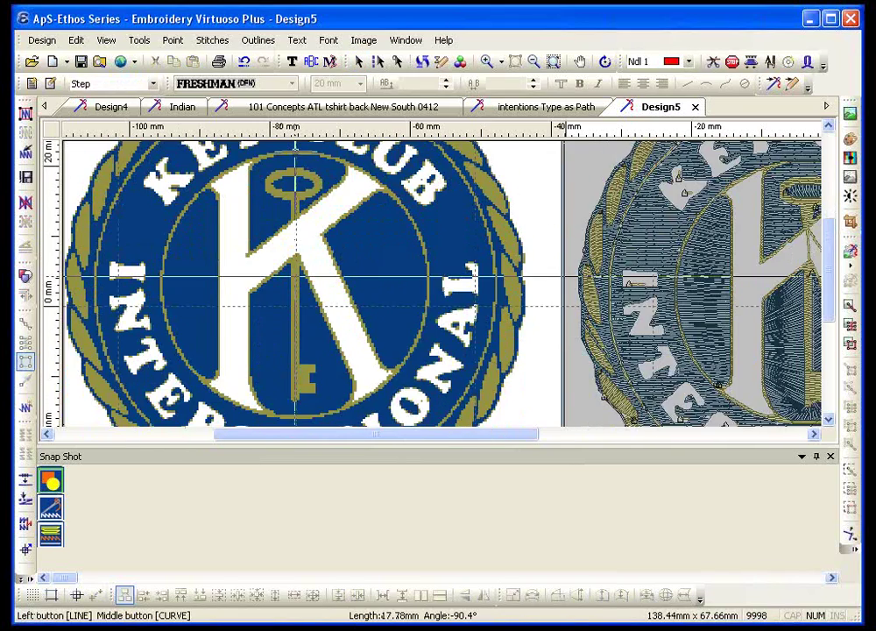
{"action": "middle_click", "coordinate": [338, 313]}
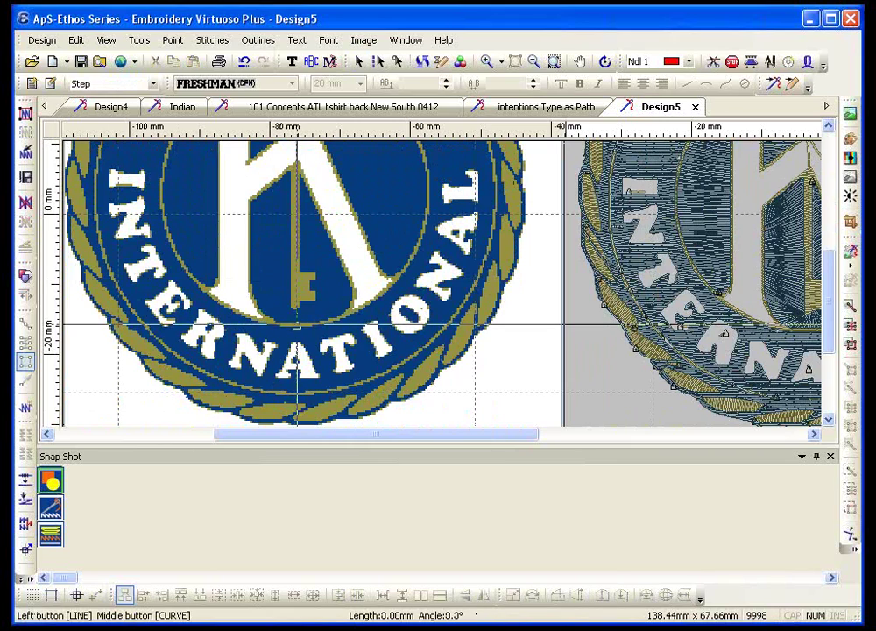
{"action": "key", "text": "Return"}
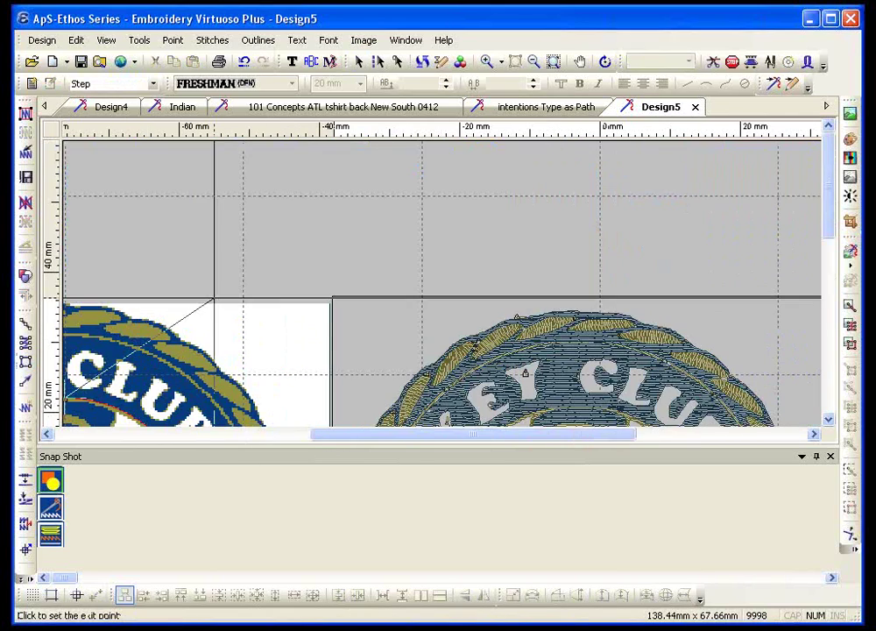
{"action": "left_click", "coordinate": [172, 338]}
Generate the stitches for the circular Step fill shape over the image's centre
{"action": "left_click_drag", "start_coordinate": [357, 437], "coordinate": [248, 437]}
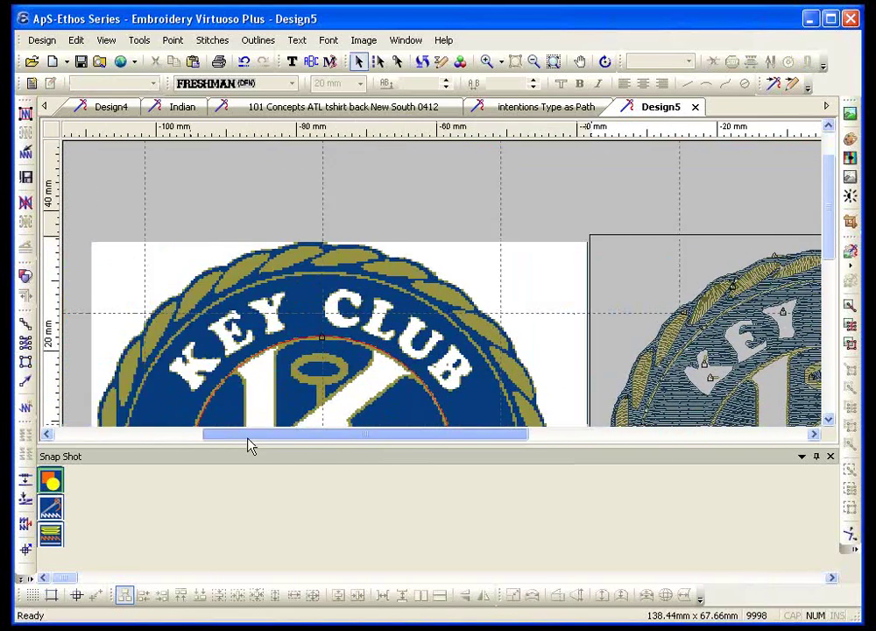
{"action": "scroll", "coordinate": [248, 423], "scroll_direction": "down", "scroll_amount": 3}
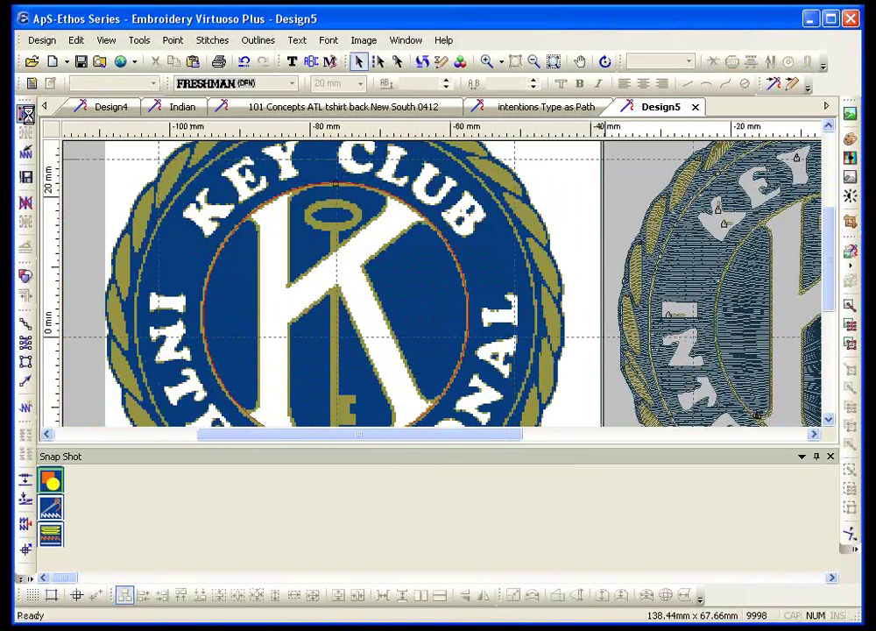
{"action": "left_click", "coordinate": [26, 114]}
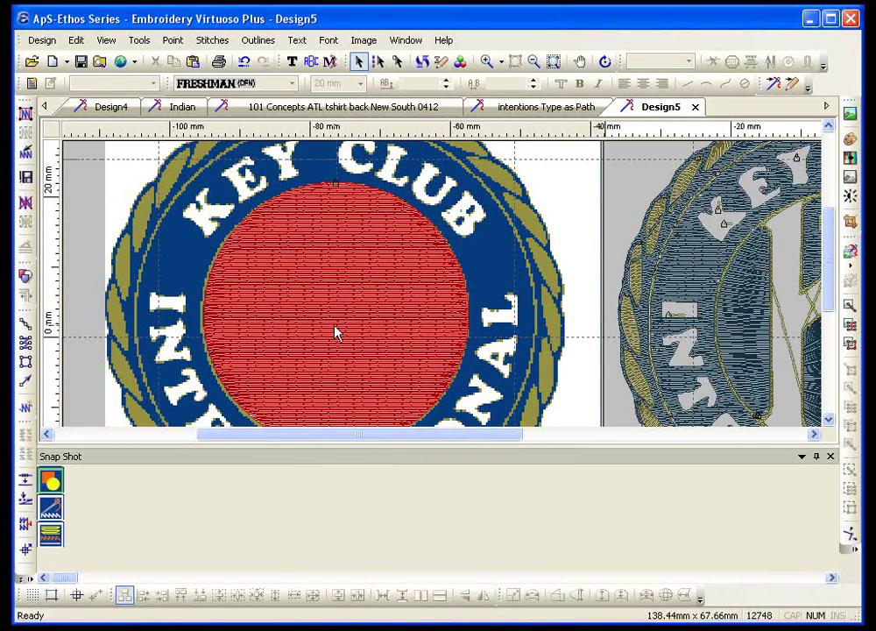
Draw a second Step fill circle about 62 mm across, from the top to the bottom of the image's rope border
{"action": "left_click", "coordinate": [532, 63]}
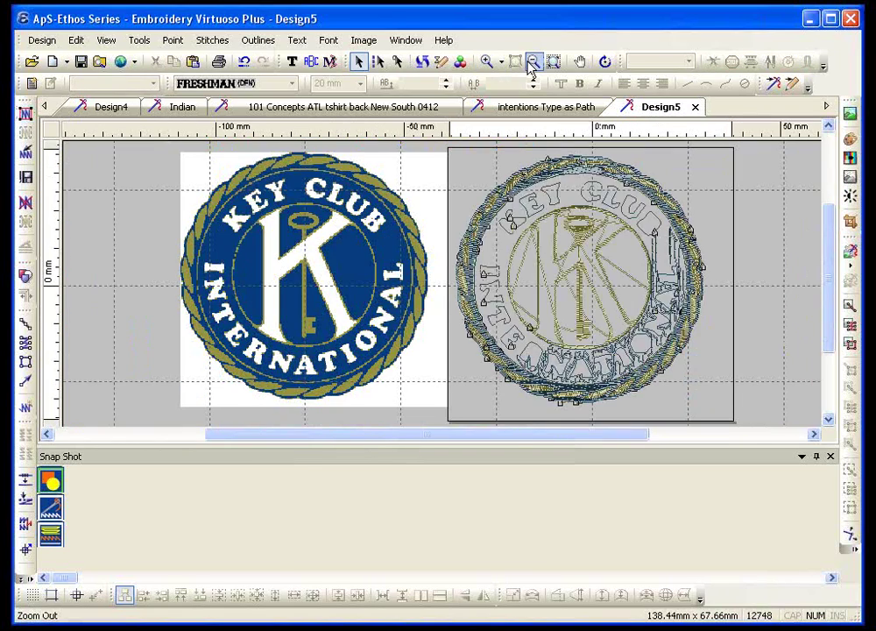
{"action": "left_click", "coordinate": [27, 361]}
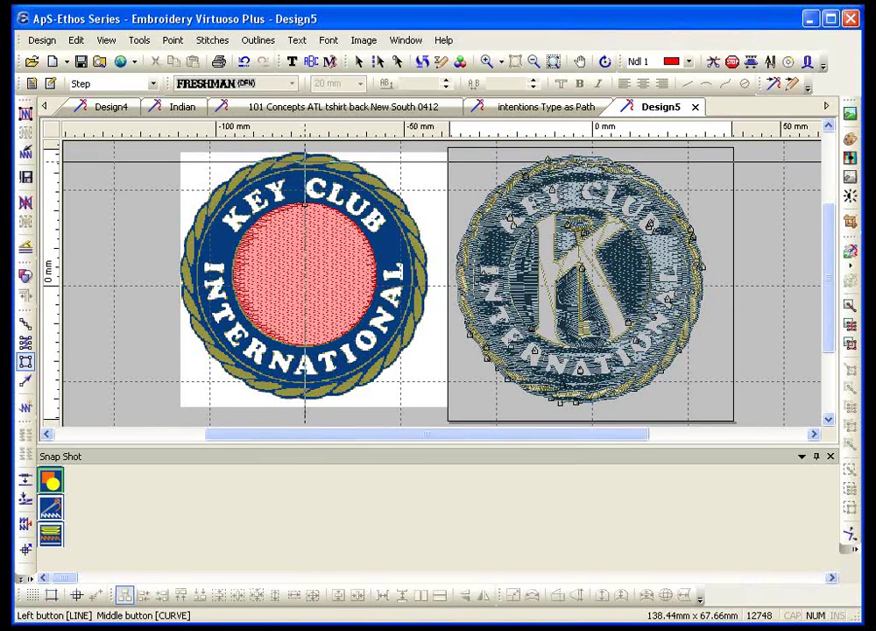
{"action": "left_click", "coordinate": [304, 159]}
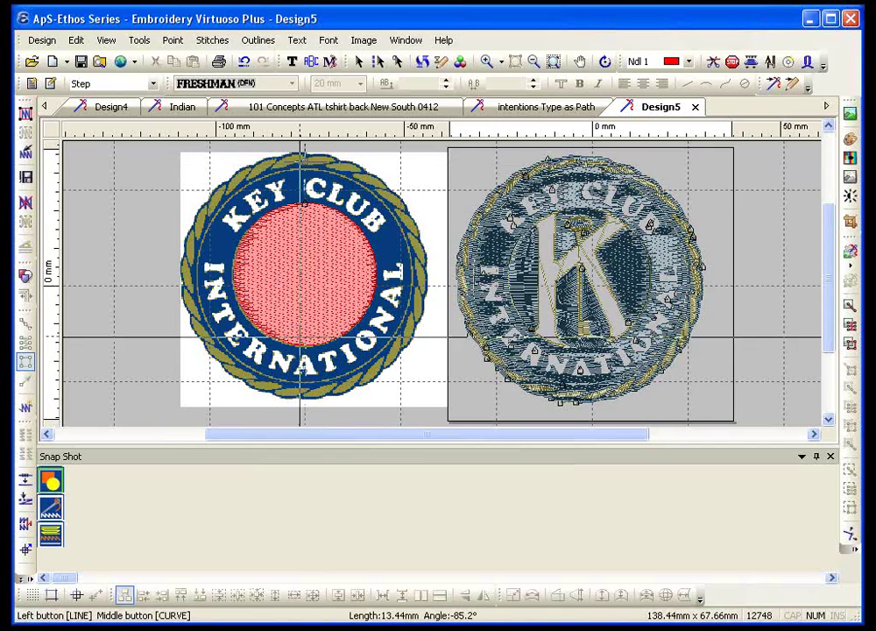
{"action": "left_click", "coordinate": [302, 394]}
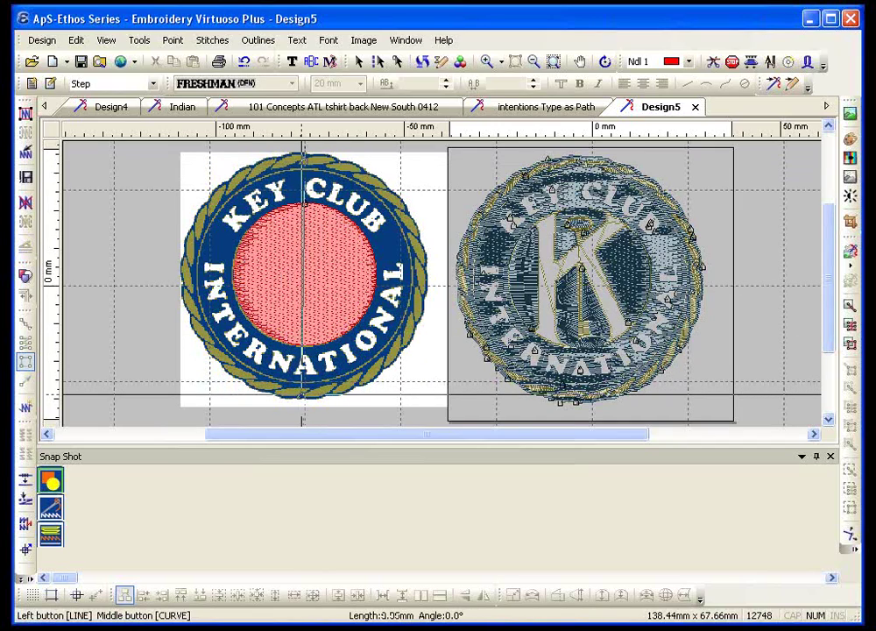
{"action": "key", "text": "Escape"}
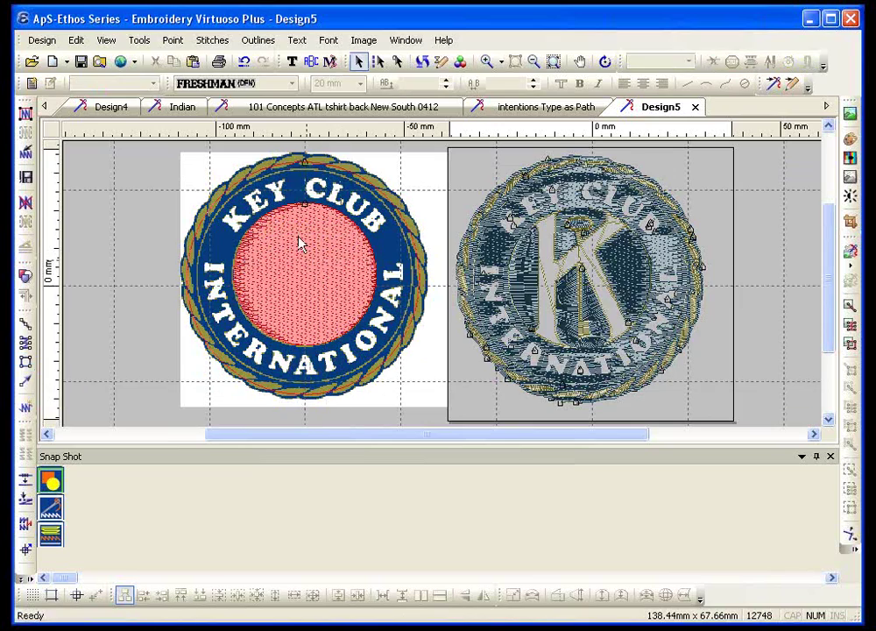
Cut the inner circle's area out of the large Step circle with Step Shape Cut Away and generate the stitches
{"action": "left_click", "coordinate": [277, 176]}
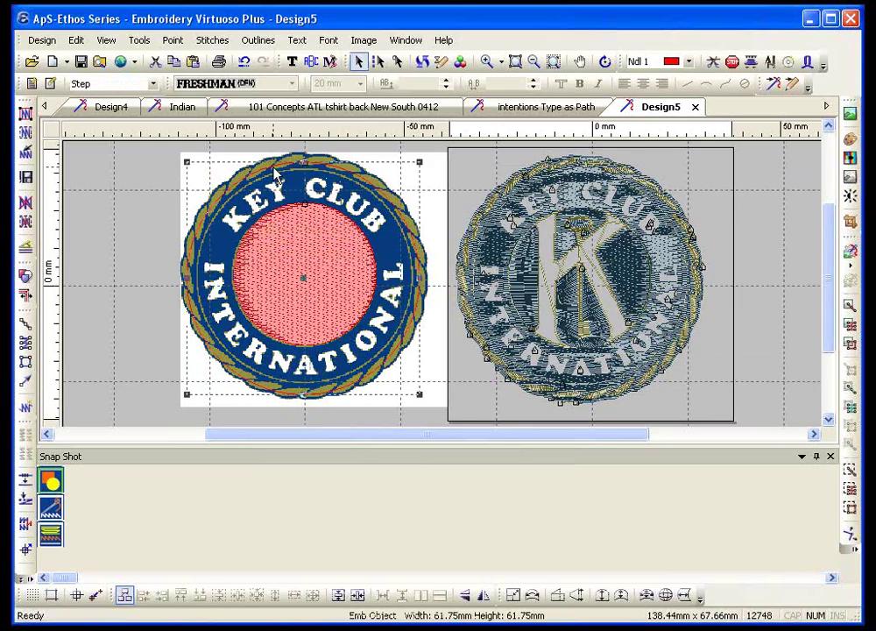
{"action": "left_click", "coordinate": [285, 217], "text": "ctrl"}
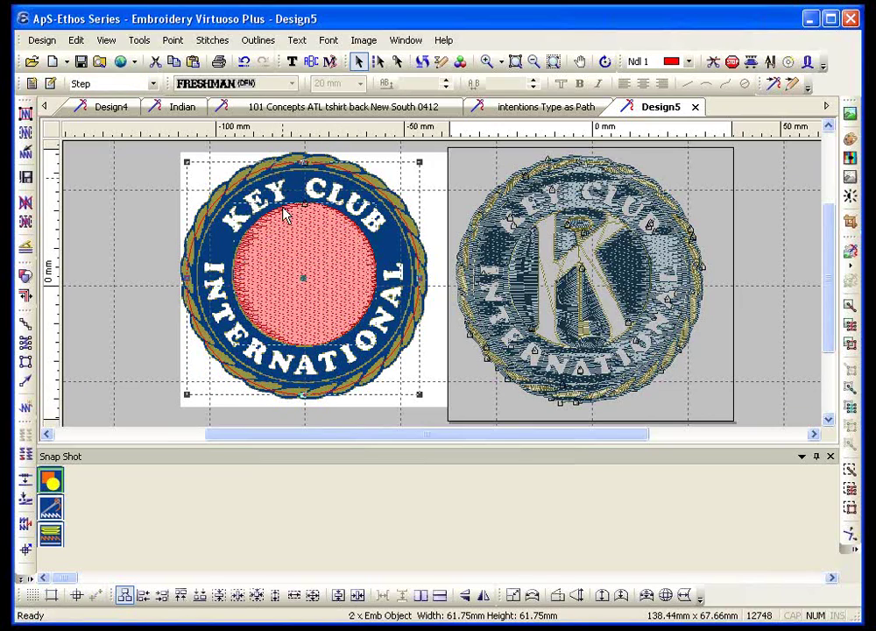
{"action": "left_click", "coordinate": [258, 41]}
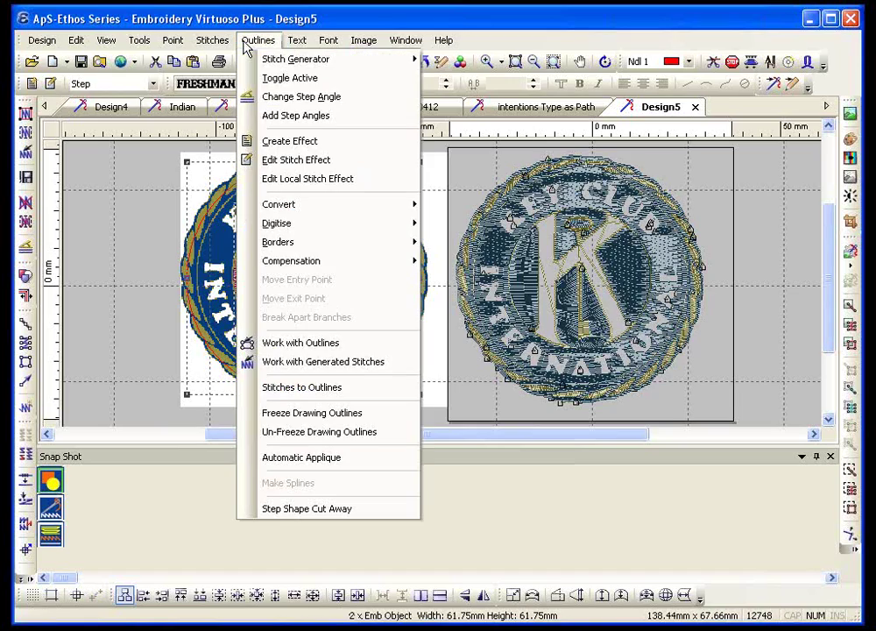
{"action": "left_click", "coordinate": [297, 509]}
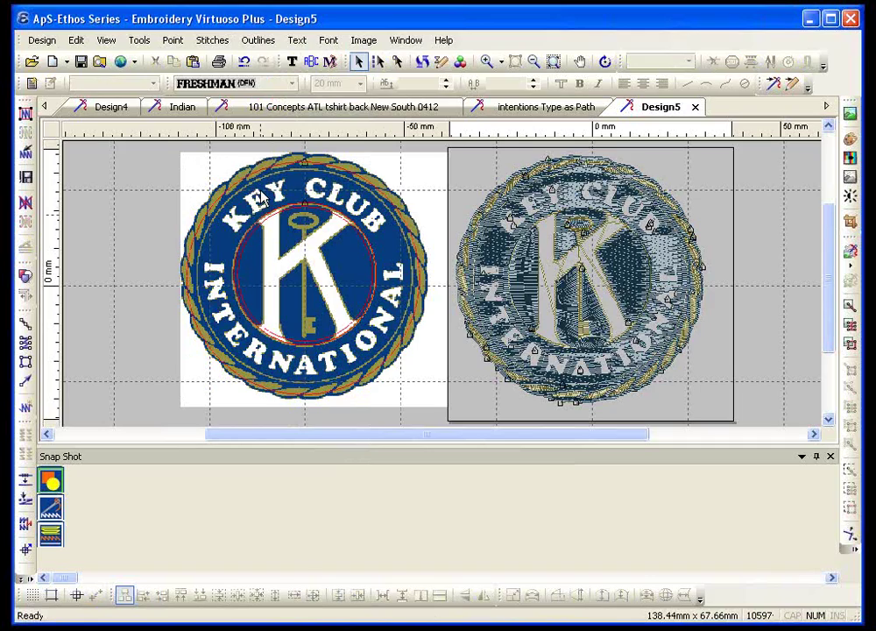
{"action": "left_click", "coordinate": [26, 114]}
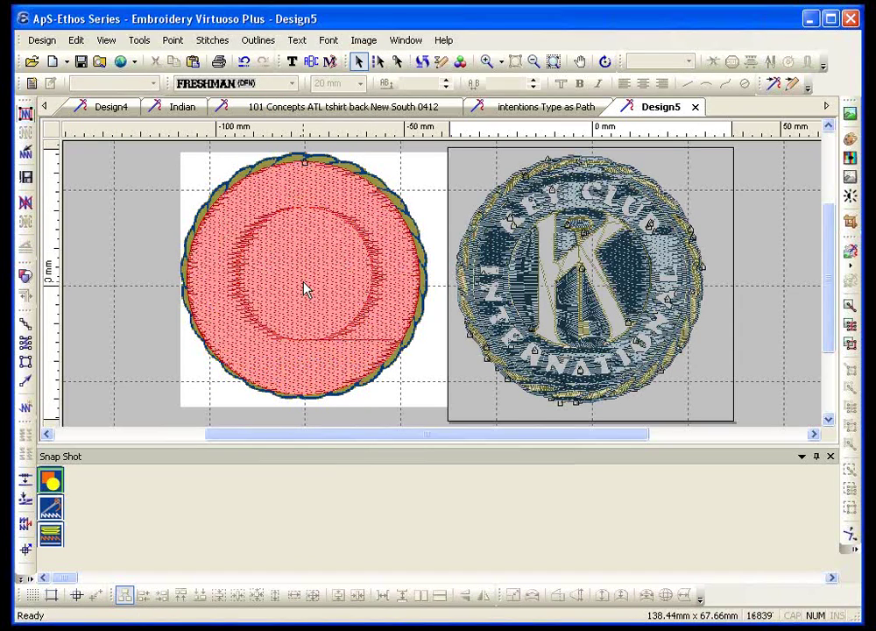
{"action": "left_click", "coordinate": [486, 62]}
{"action": "left_click_drag", "start_coordinate": [169, 181], "coordinate": [453, 352]}
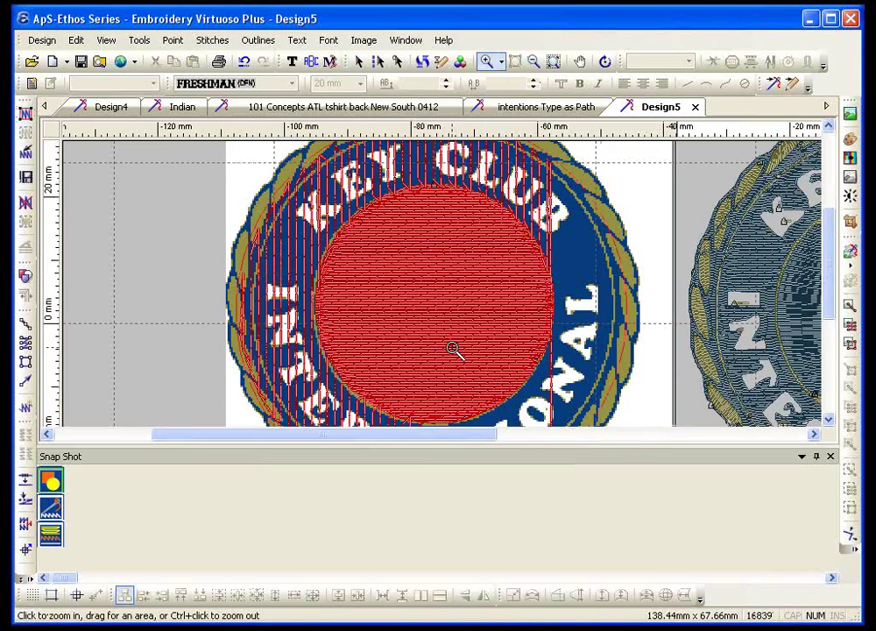
Clear the generated stitches, change the inner circle's step angle to a diagonal, and generate the stitches again
{"action": "left_click", "coordinate": [26, 202]}
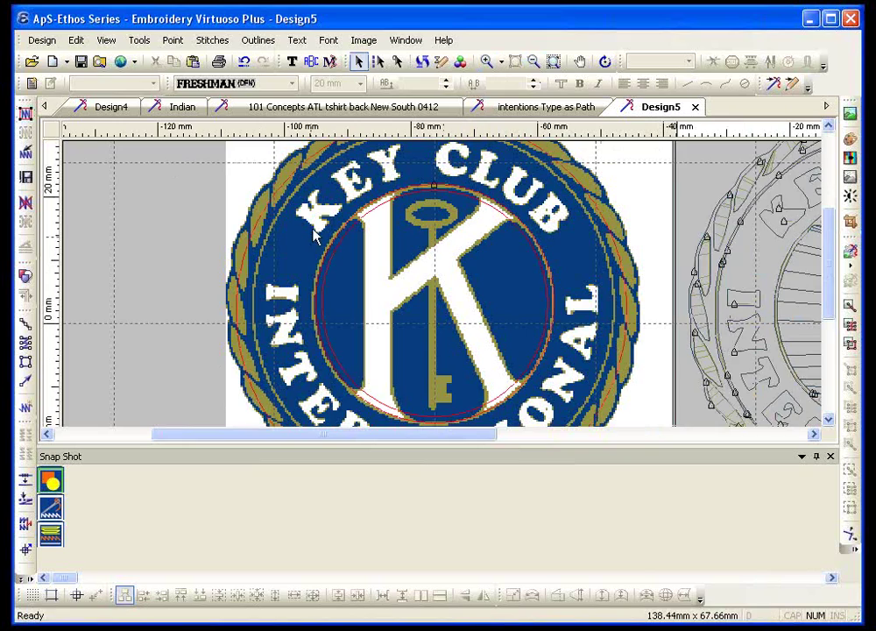
{"action": "left_click", "coordinate": [370, 212]}
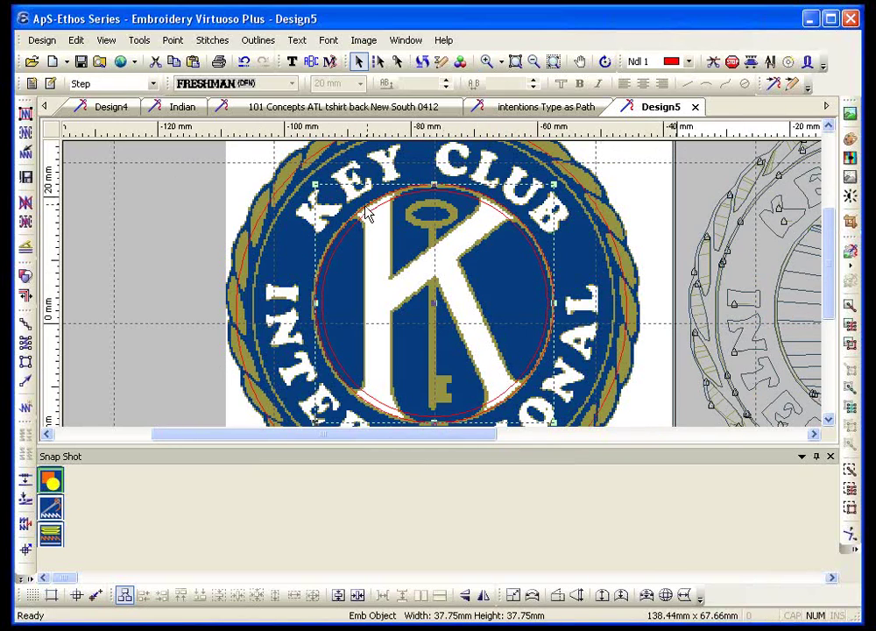
{"action": "left_click", "coordinate": [30, 249]}
{"action": "left_click", "coordinate": [196, 185]}
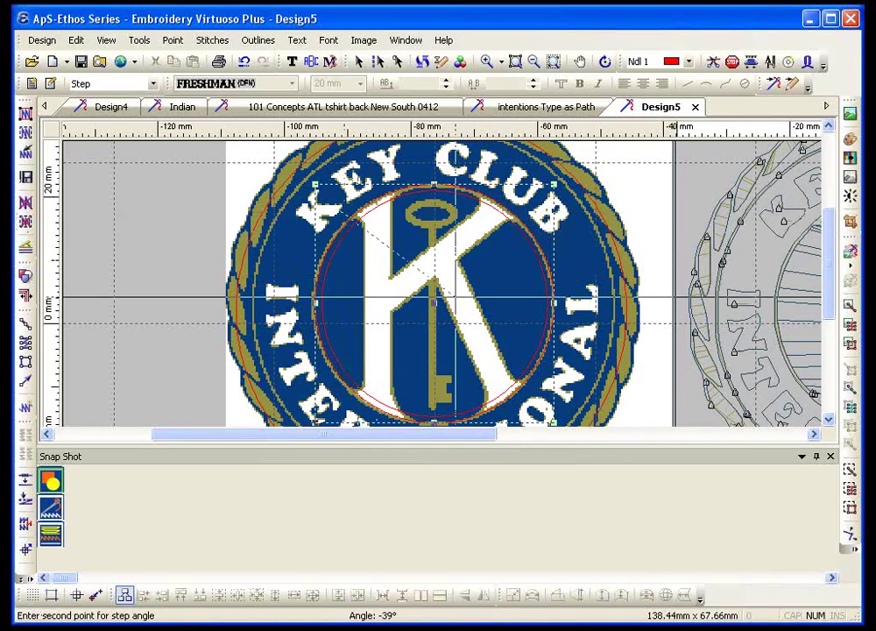
{"action": "left_click", "coordinate": [166, 244]}
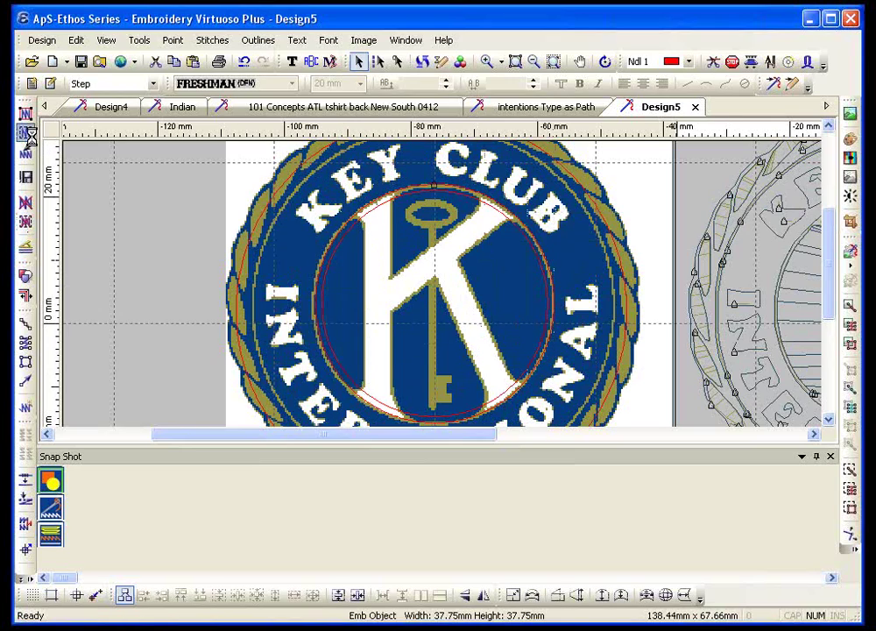
{"action": "left_click", "coordinate": [25, 112]}
{"action": "left_click", "coordinate": [26, 112]}
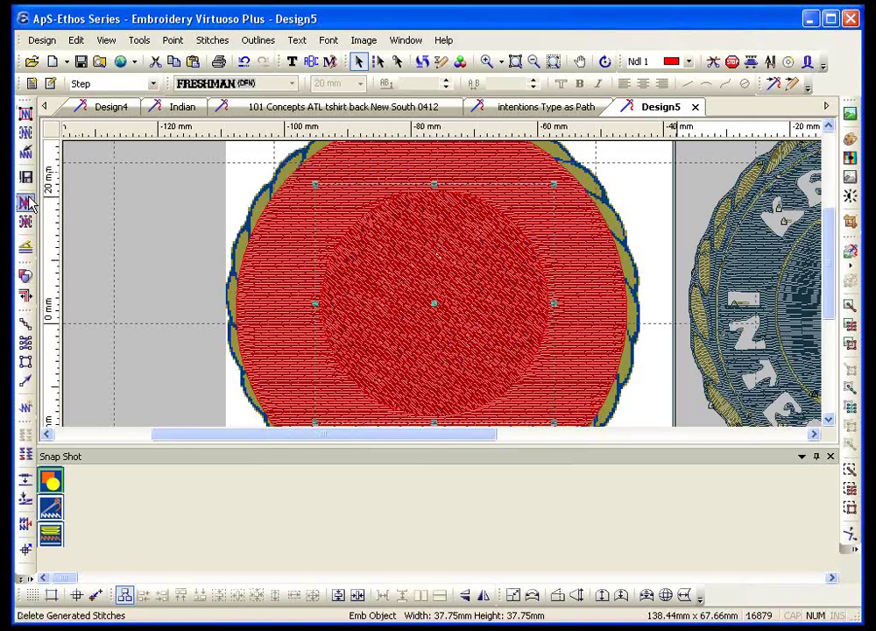
Clear the generated stitches and add the letter K in the Alaska font at 20 mm beside the image
{"action": "left_click", "coordinate": [24, 159]}
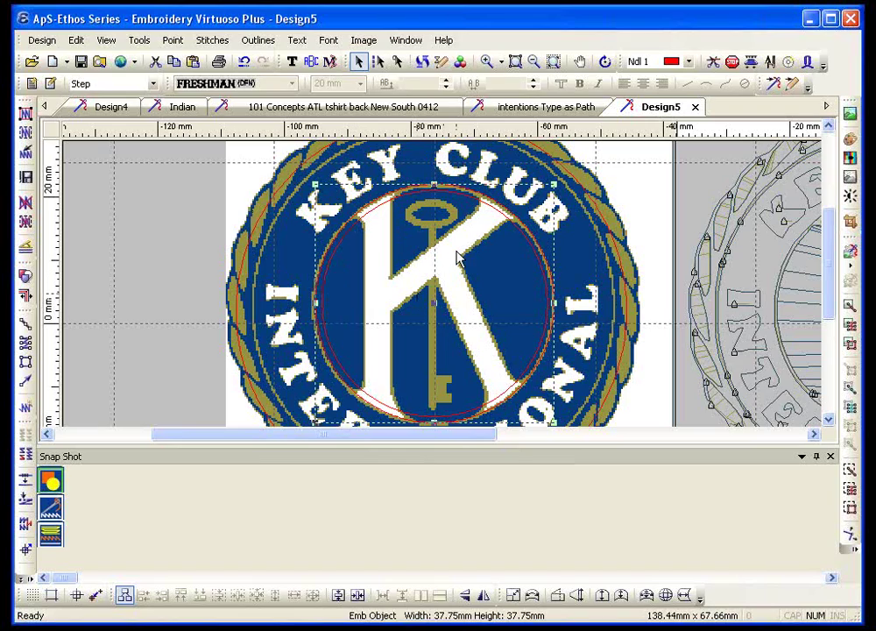
{"action": "left_click", "coordinate": [292, 61]}
{"action": "left_click", "coordinate": [292, 83]}
{"action": "left_click", "coordinate": [292, 83]}
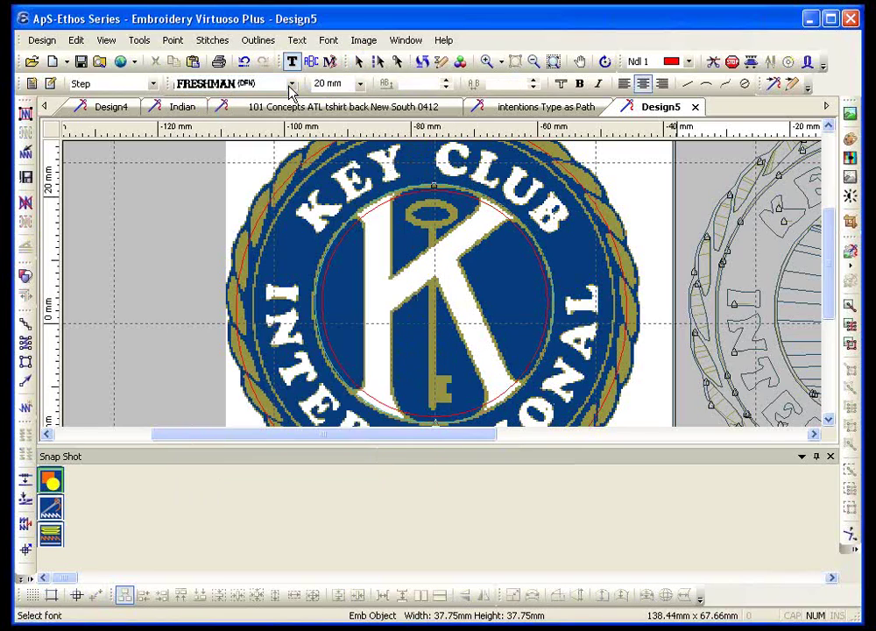
{"action": "left_click", "coordinate": [560, 83]}
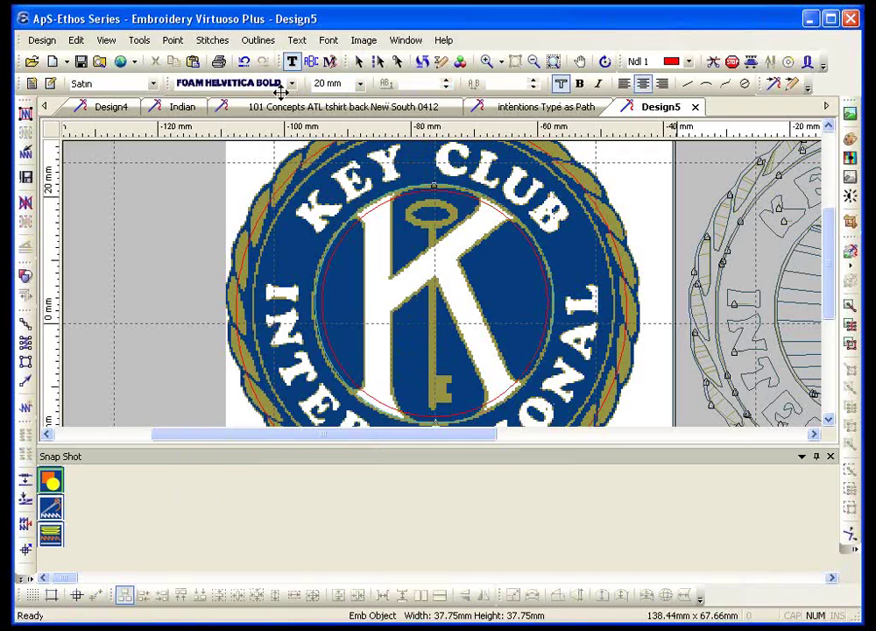
{"action": "left_click", "coordinate": [289, 84]}
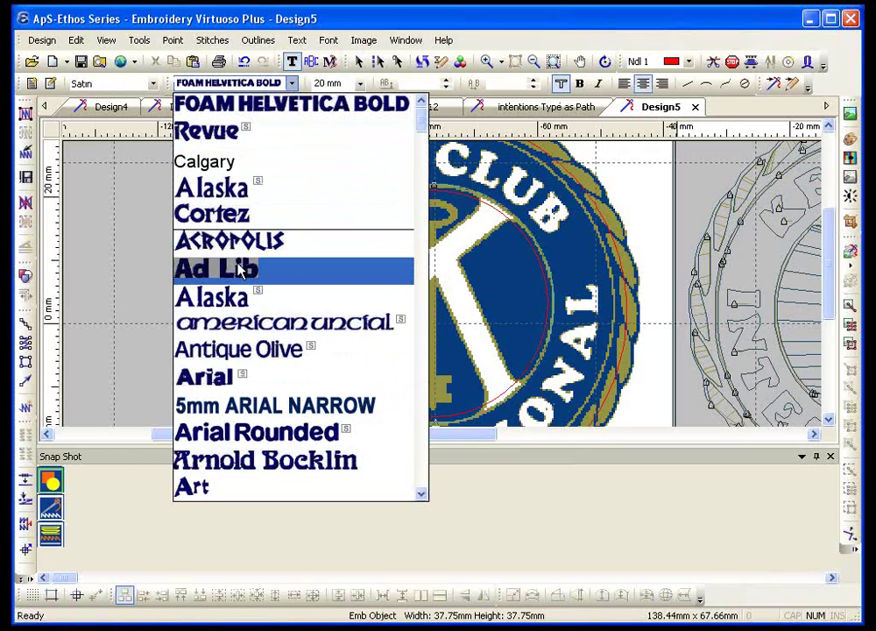
{"action": "left_click", "coordinate": [205, 297]}
{"action": "left_click", "coordinate": [137, 334]}
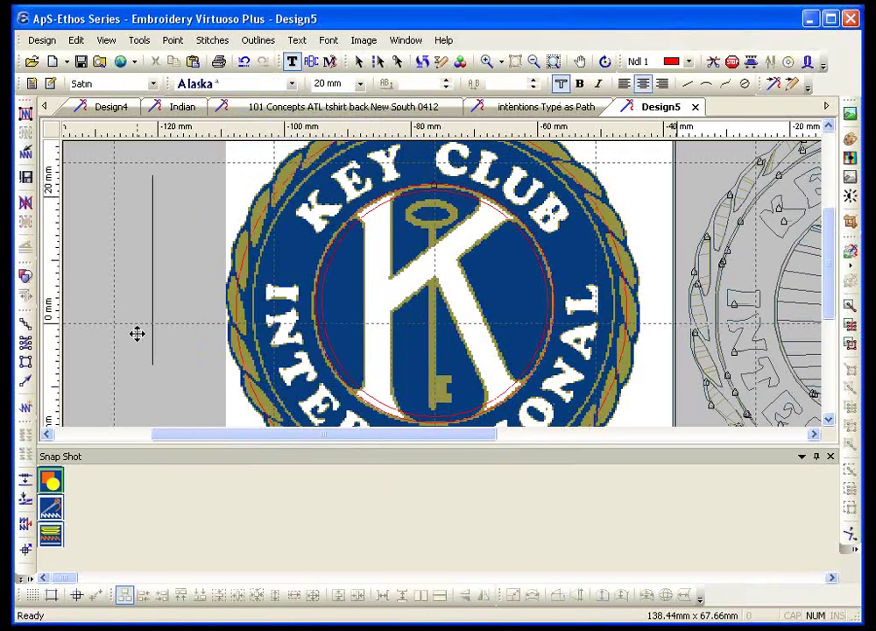
{"action": "type", "text": "K"}
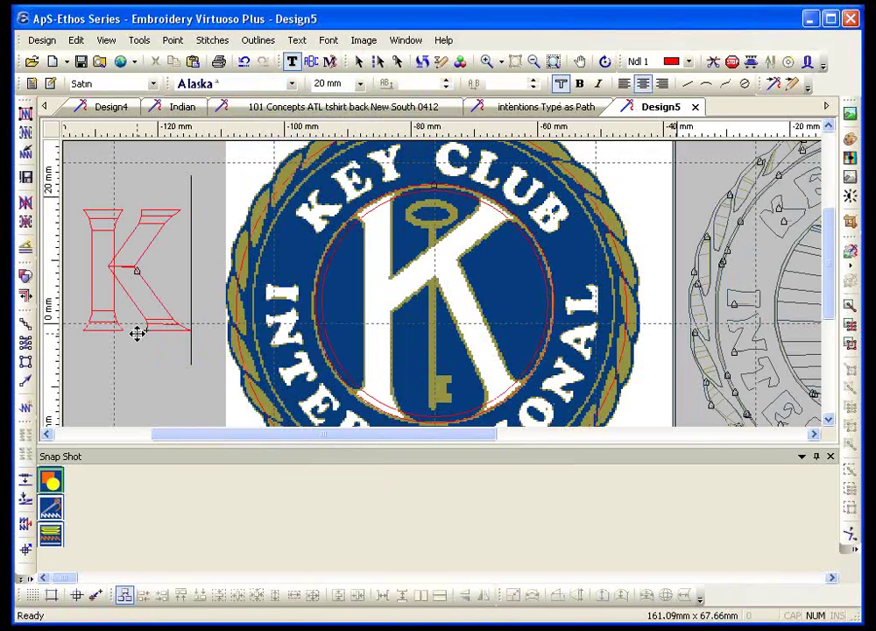
{"action": "key", "text": "Escape"}
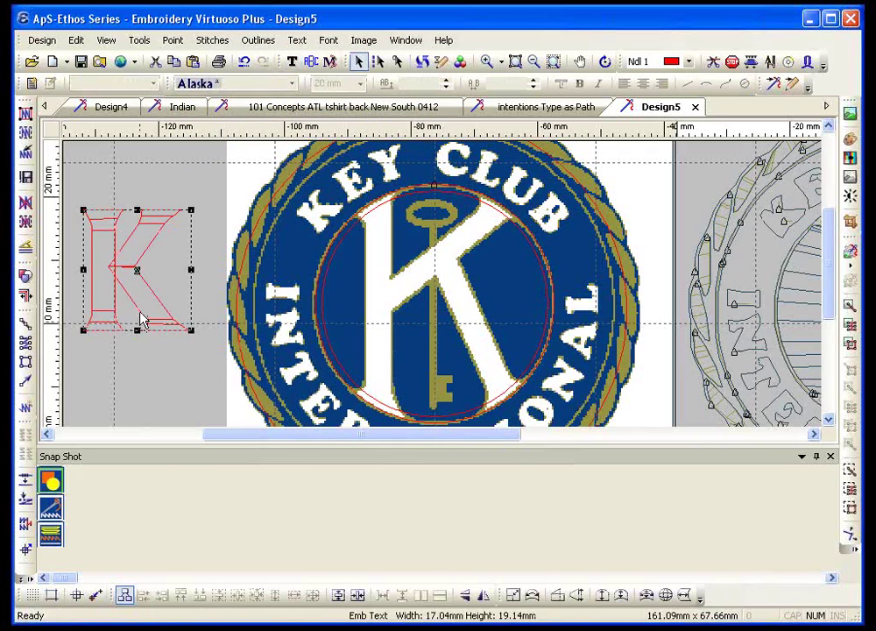
Move the K lettering over the image's K, enlarge it to about 28 by 31 mm, and assign it needle 2
{"action": "left_click_drag", "start_coordinate": [136, 269], "coordinate": [410, 337]}
{"action": "left_click_drag", "start_coordinate": [463, 277], "coordinate": [532, 203]}
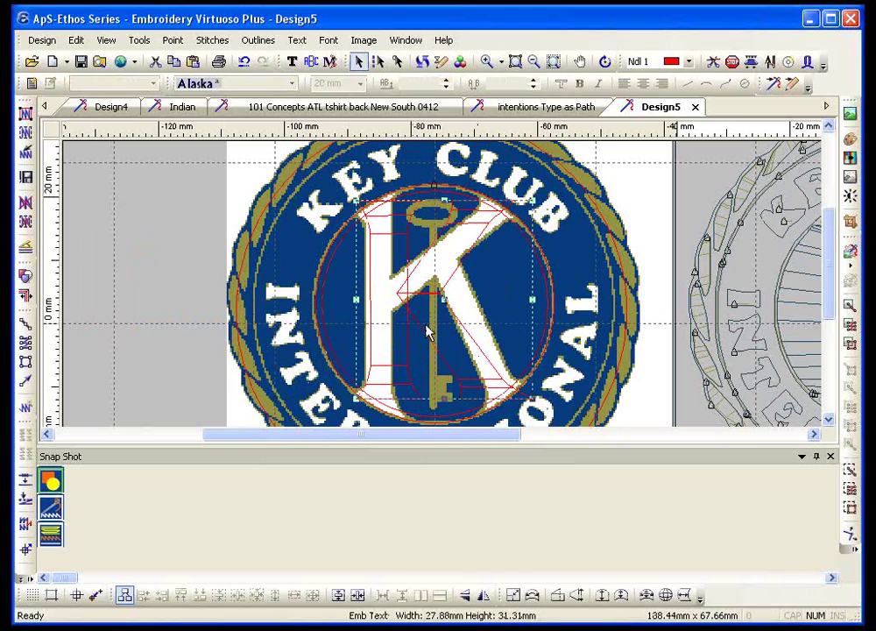
{"action": "left_click", "coordinate": [397, 62]}
{"action": "key", "text": "Escape"}
Reshape the upper end of the K's stem by moving its outline points onto the image's white stem and ring
{"action": "left_click", "coordinate": [516, 61]}
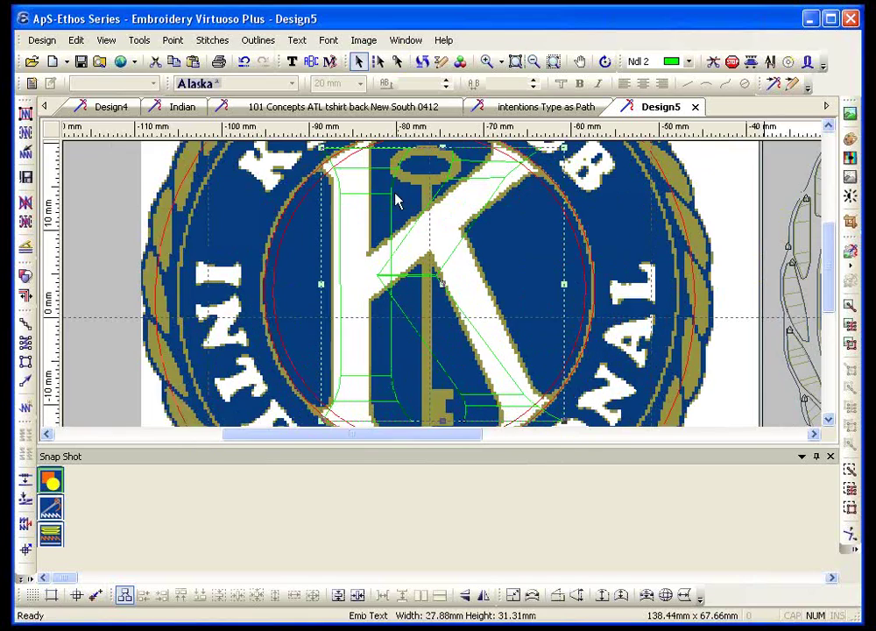
{"action": "scroll", "coordinate": [397, 201], "scroll_direction": "up", "scroll_amount": 2}
{"action": "left_click", "coordinate": [397, 63]}
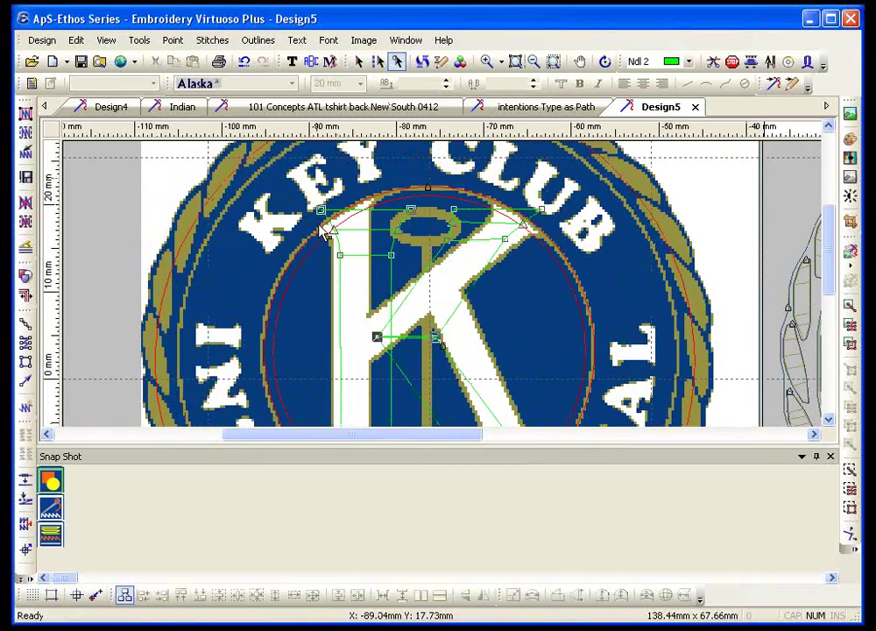
{"action": "left_click_drag", "start_coordinate": [312, 205], "coordinate": [332, 264]}
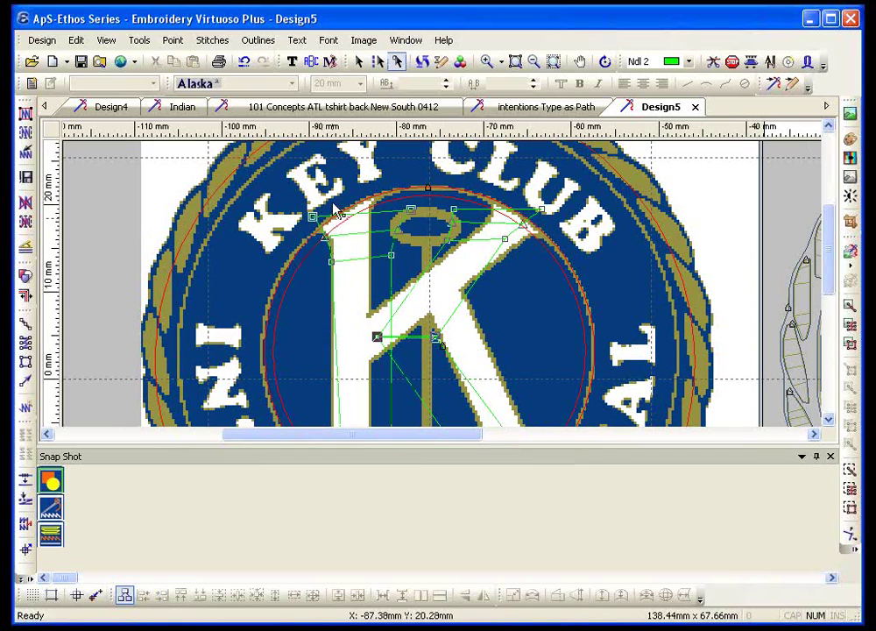
{"action": "left_click_drag", "start_coordinate": [312, 215], "coordinate": [377, 190]}
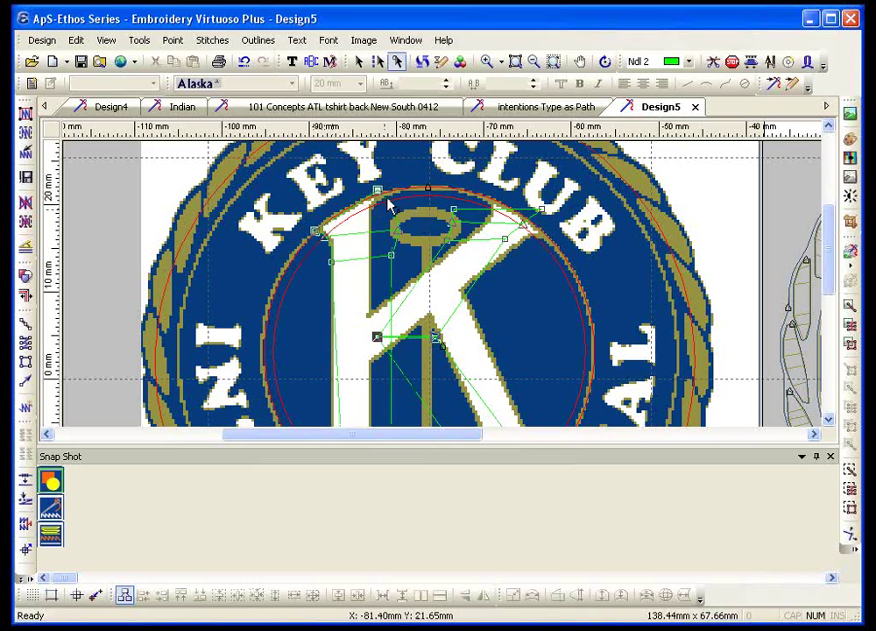
{"action": "left_click_drag", "start_coordinate": [401, 235], "coordinate": [375, 217]}
{"action": "left_click_drag", "start_coordinate": [391, 261], "coordinate": [370, 250]}
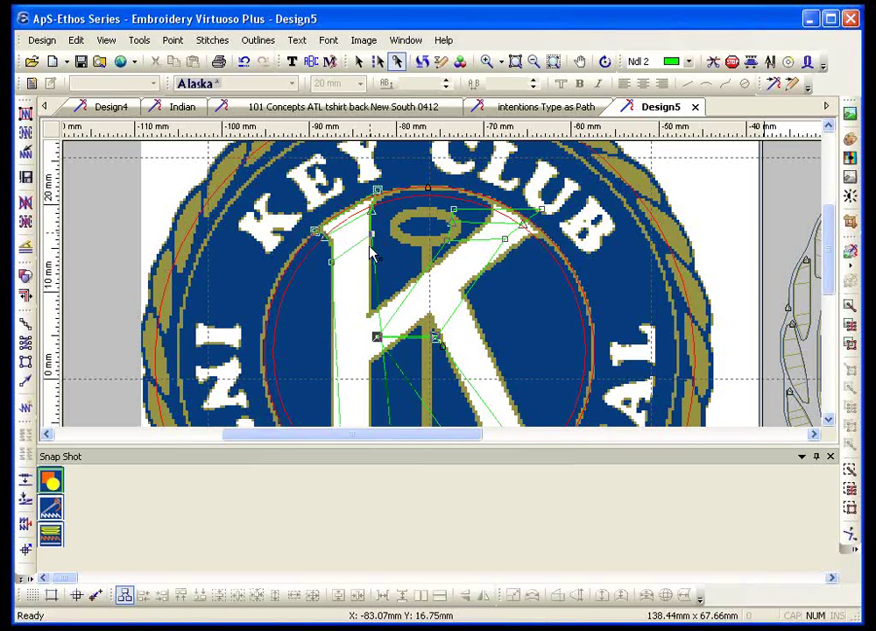
Reshape the lower end of the K's stem by moving its outline points onto the image's flared foot
{"action": "scroll", "coordinate": [370, 249], "scroll_direction": "down", "scroll_amount": 3}
{"action": "left_click_drag", "start_coordinate": [340, 282], "coordinate": [328, 319]}
{"action": "left_click", "coordinate": [319, 324]}
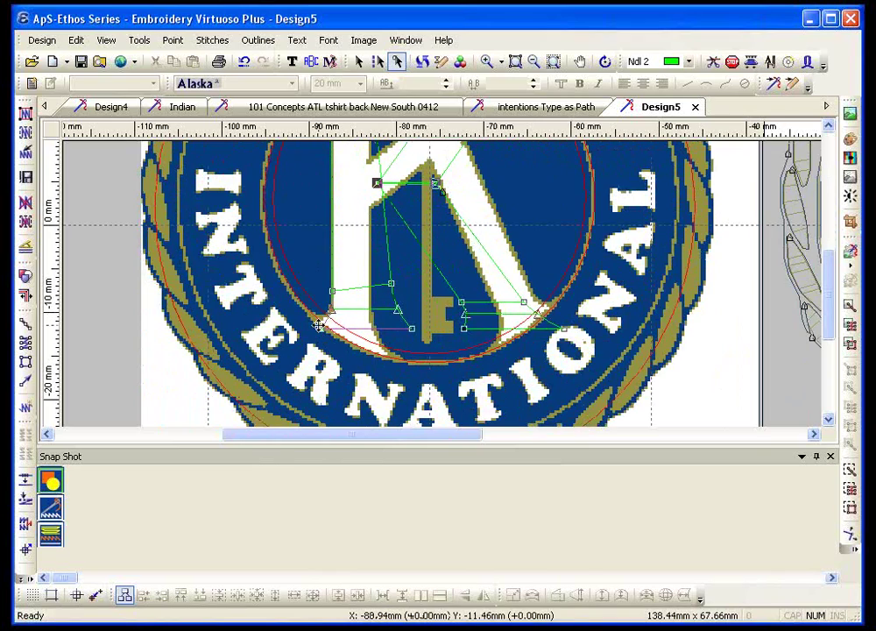
{"action": "left_click_drag", "start_coordinate": [414, 332], "coordinate": [396, 359]}
{"action": "left_click_drag", "start_coordinate": [399, 317], "coordinate": [368, 299]}
Fit the K's upper arm to the image by moving its inner ends onto the stem and aligning its tip and leg junction
{"action": "left_click", "coordinate": [378, 183]}
{"action": "left_click_drag", "start_coordinate": [379, 186], "coordinate": [363, 168]}
{"action": "left_click_drag", "start_coordinate": [438, 190], "coordinate": [363, 209]}
{"action": "scroll", "coordinate": [432, 227], "scroll_direction": "up", "scroll_amount": 5}
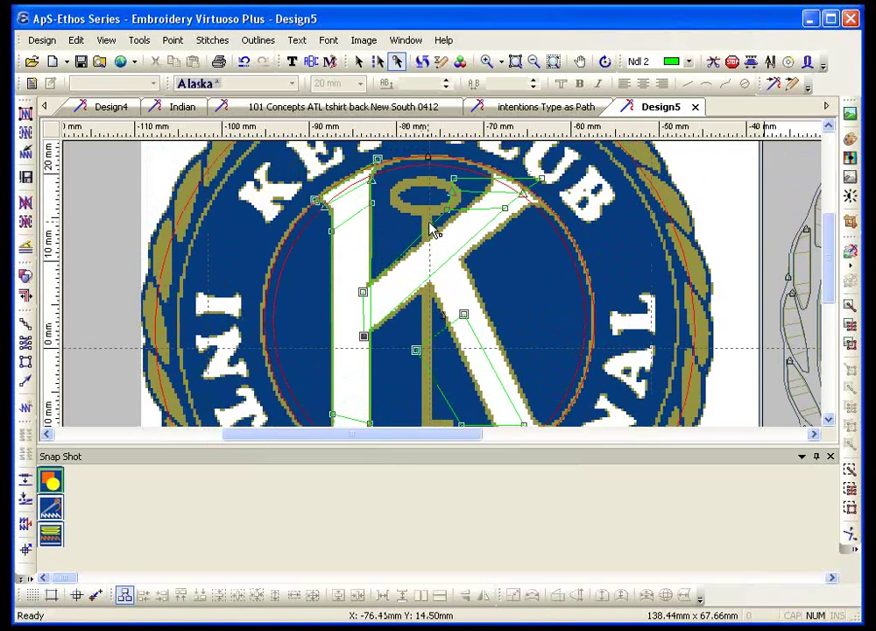
{"action": "left_click_drag", "start_coordinate": [455, 183], "coordinate": [532, 207]}
{"action": "left_click_drag", "start_coordinate": [465, 315], "coordinate": [459, 251]}
{"action": "left_click_drag", "start_coordinate": [415, 348], "coordinate": [428, 286]}
Fit the foot of the K's diagonal leg to the image with its outline points and generate the K's stitches
{"action": "scroll", "coordinate": [447, 289], "scroll_direction": "down", "scroll_amount": 1}
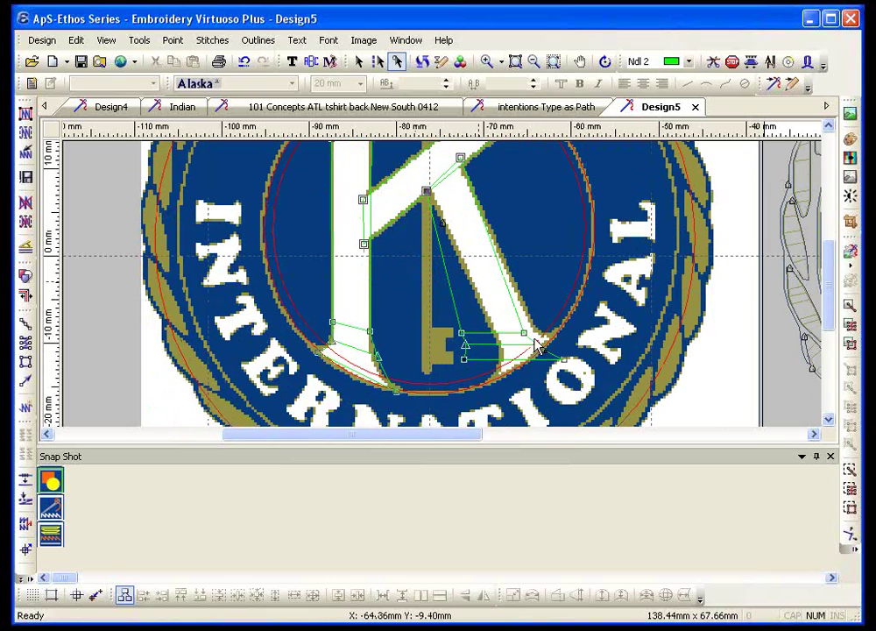
{"action": "left_click_drag", "start_coordinate": [524, 334], "coordinate": [554, 344]}
{"action": "left_click_drag", "start_coordinate": [465, 359], "coordinate": [457, 287]}
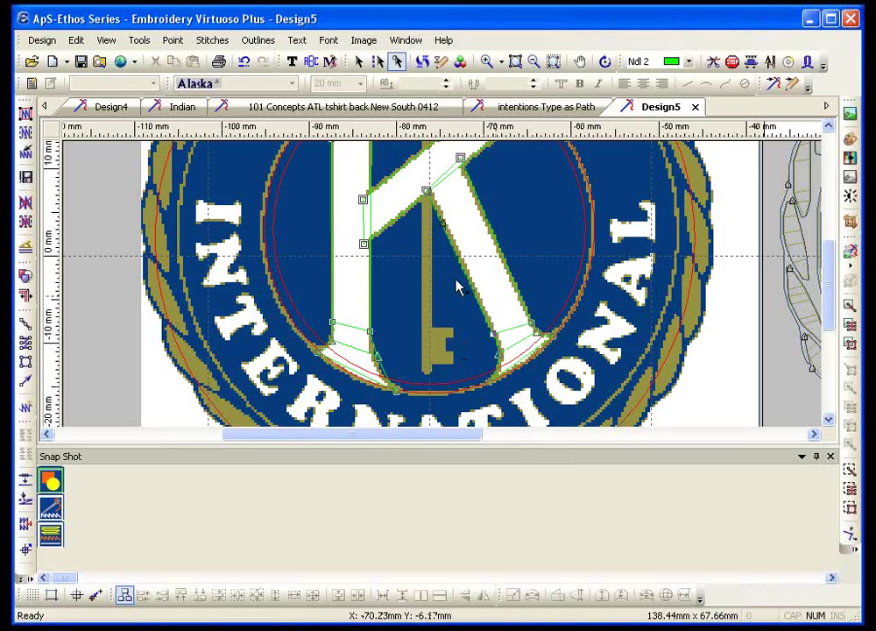
{"action": "key", "text": "Escape"}
{"action": "left_click", "coordinate": [24, 109]}
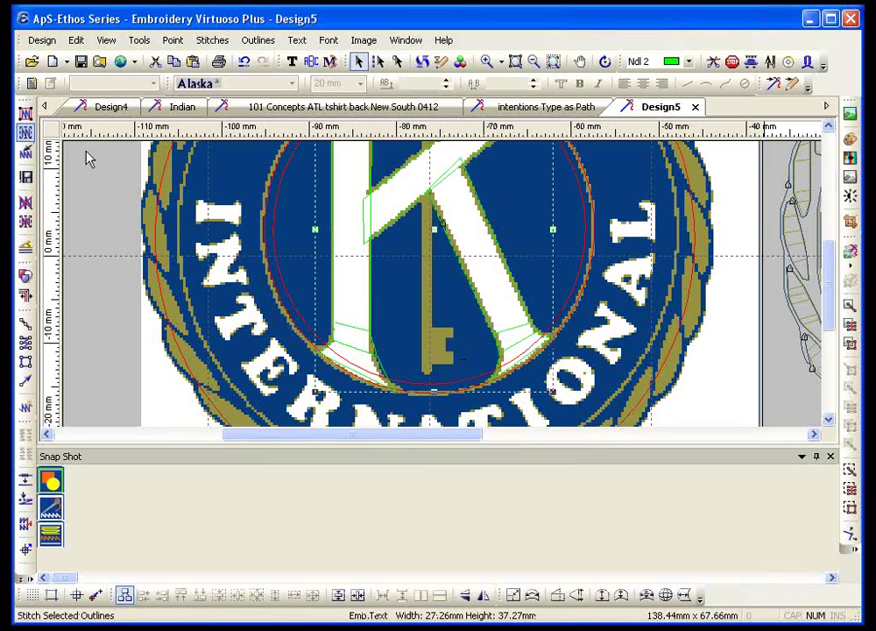
{"action": "scroll", "coordinate": [224, 204], "scroll_direction": "up", "scroll_amount": 2}
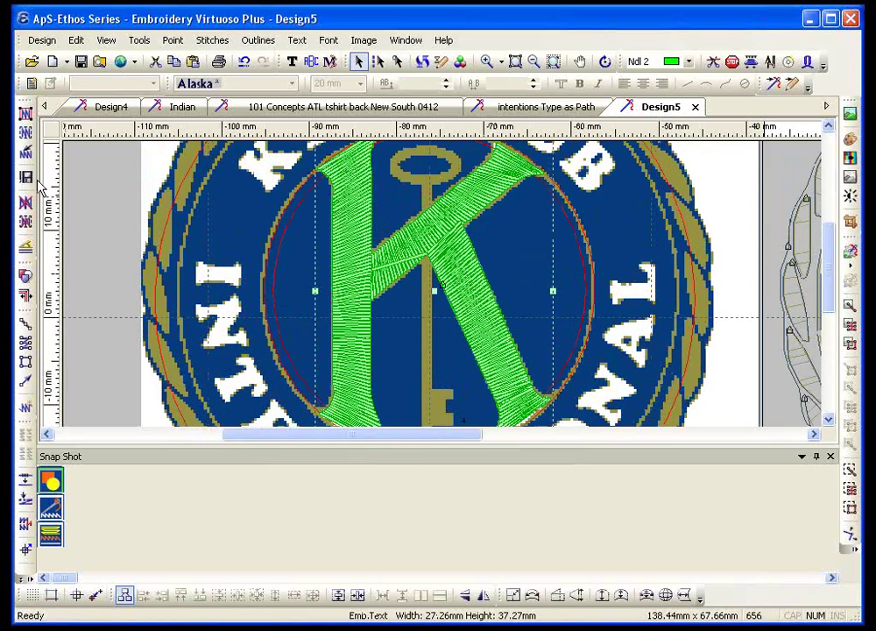
Clear the K's stitches to check its lower ends against the image, and regenerate the stitches of the whole design
{"action": "left_click", "coordinate": [25, 204]}
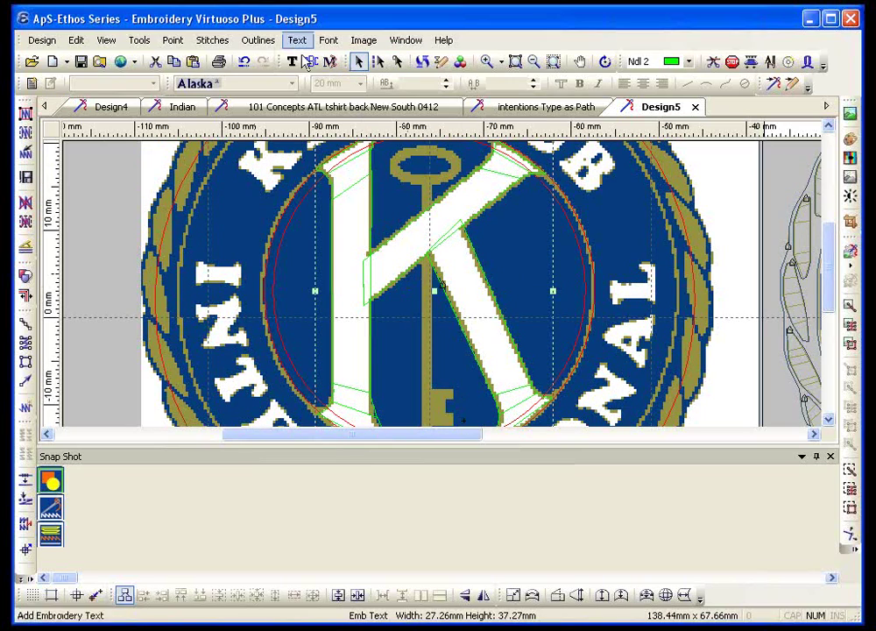
{"action": "scroll", "coordinate": [423, 267], "scroll_direction": "down", "scroll_amount": 2}
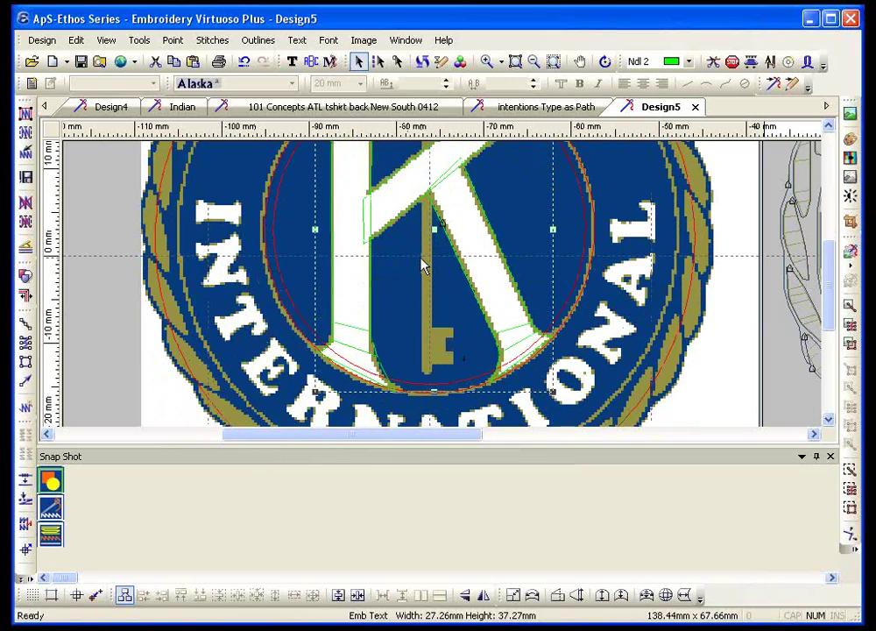
{"action": "left_click", "coordinate": [463, 361]}
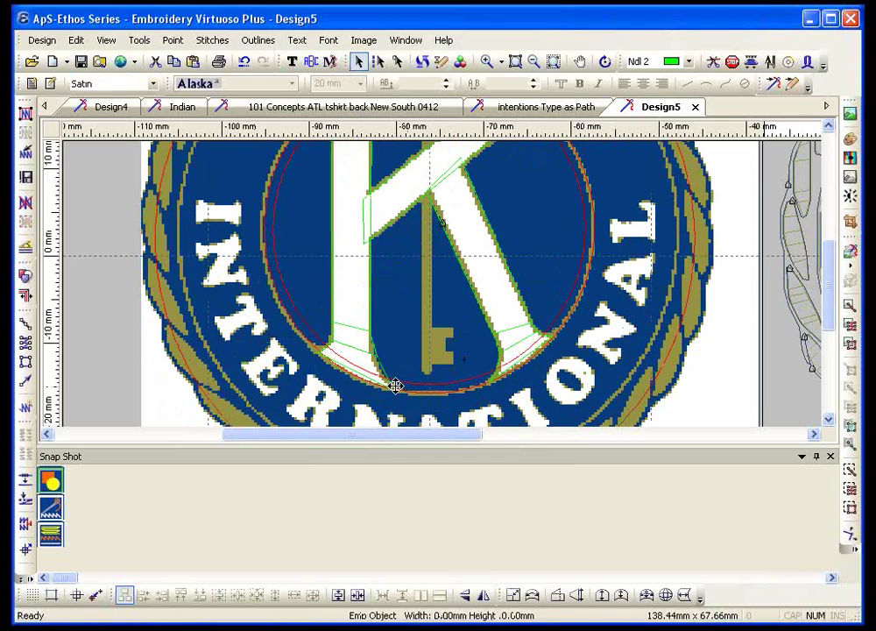
{"action": "left_click", "coordinate": [25, 114]}
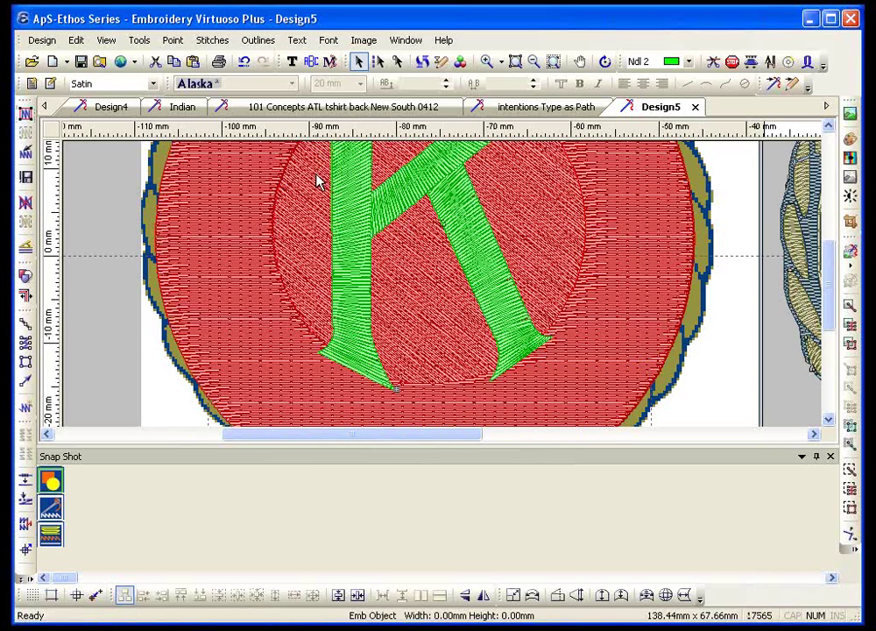
Save the design as a new design in the database named K Club
{"action": "left_click", "coordinate": [41, 40]}
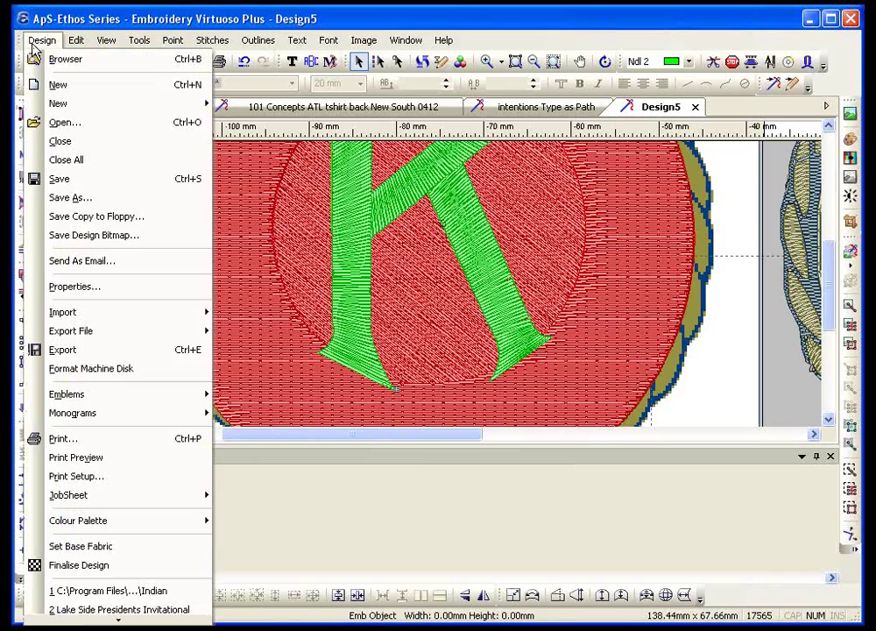
{"action": "left_click", "coordinate": [114, 198]}
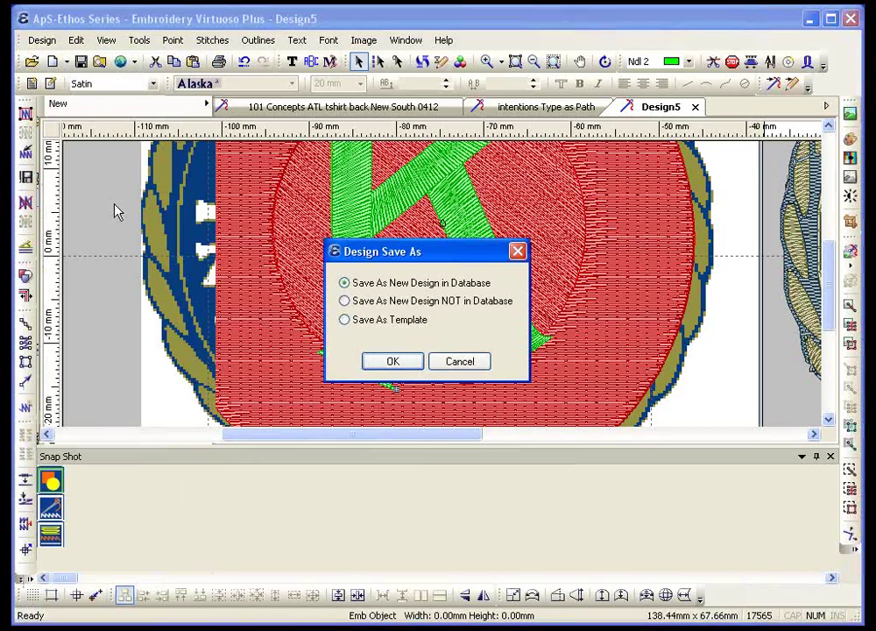
{"action": "left_click", "coordinate": [403, 365]}
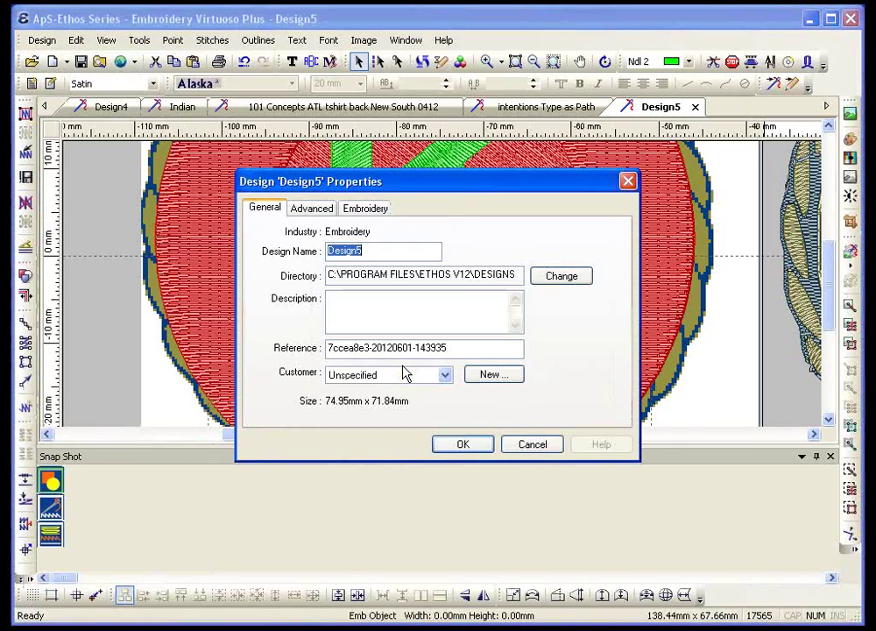
{"action": "type", "text": "K C"}
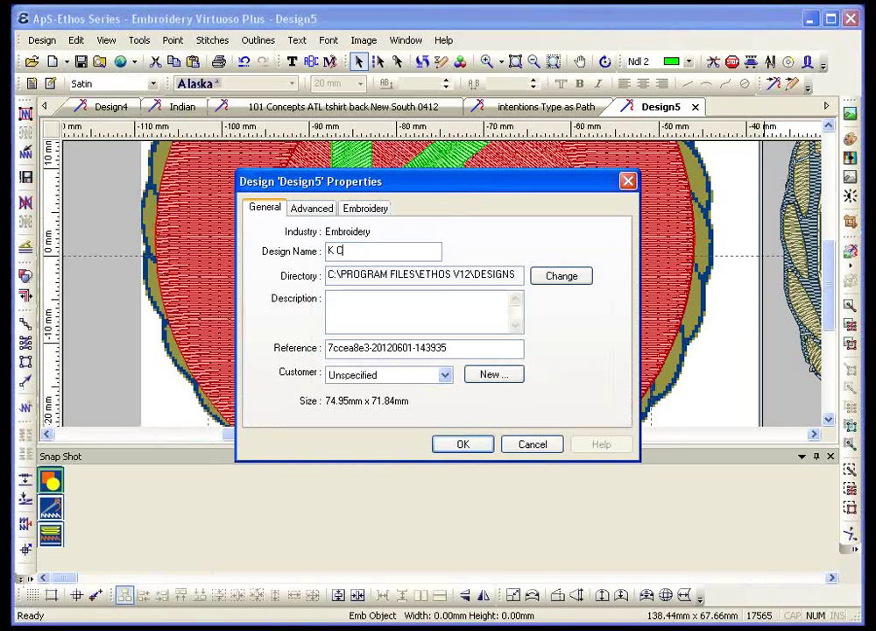
{"action": "type", "text": "lub"}
{"action": "key", "text": "Return"}
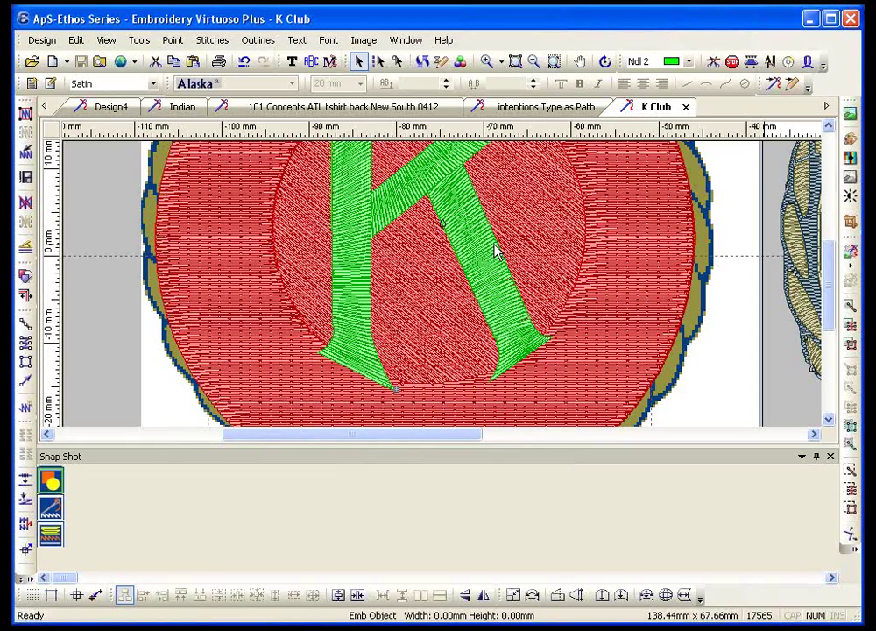
Clear the design's generated stitches so the artwork shows, and check the K's outline points against the image
{"action": "left_click", "coordinate": [534, 62]}
{"action": "scroll", "coordinate": [469, 277], "scroll_direction": "down", "scroll_amount": 1}
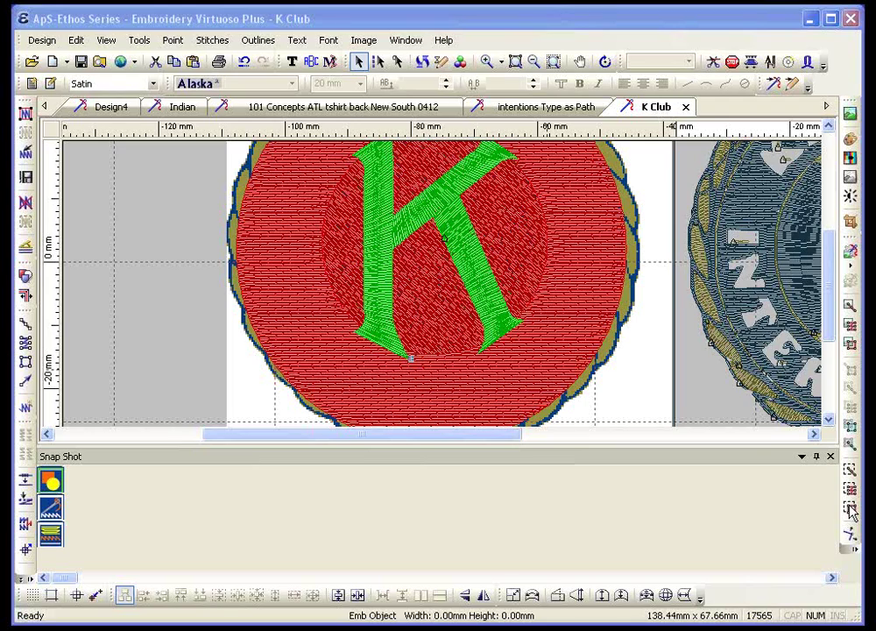
{"action": "left_click", "coordinate": [25, 207]}
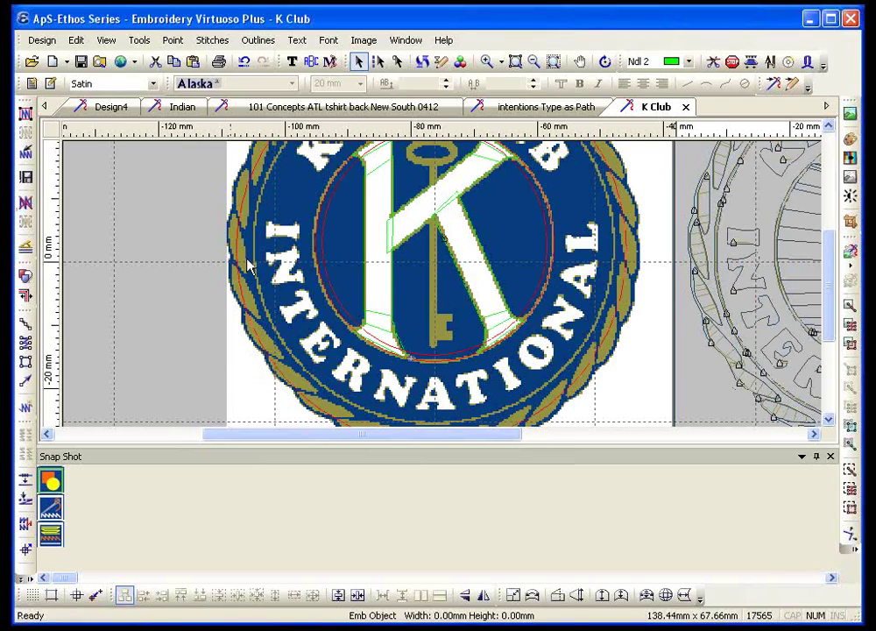
{"action": "left_click", "coordinate": [397, 63]}
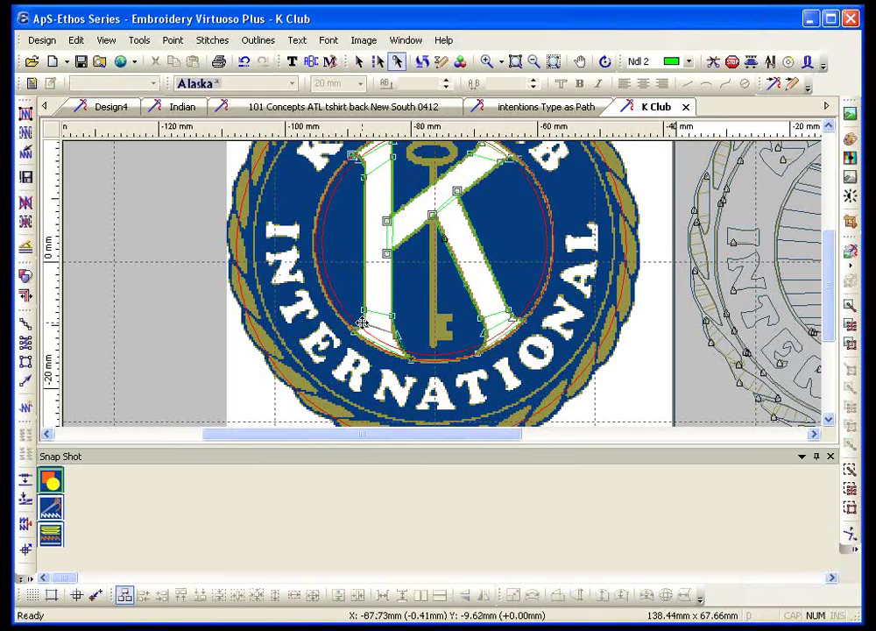
{"action": "left_click", "coordinate": [401, 328]}
{"action": "scroll", "coordinate": [403, 326], "scroll_direction": "up", "scroll_amount": 1}
{"action": "scroll", "coordinate": [403, 327], "scroll_direction": "up", "scroll_amount": 2}
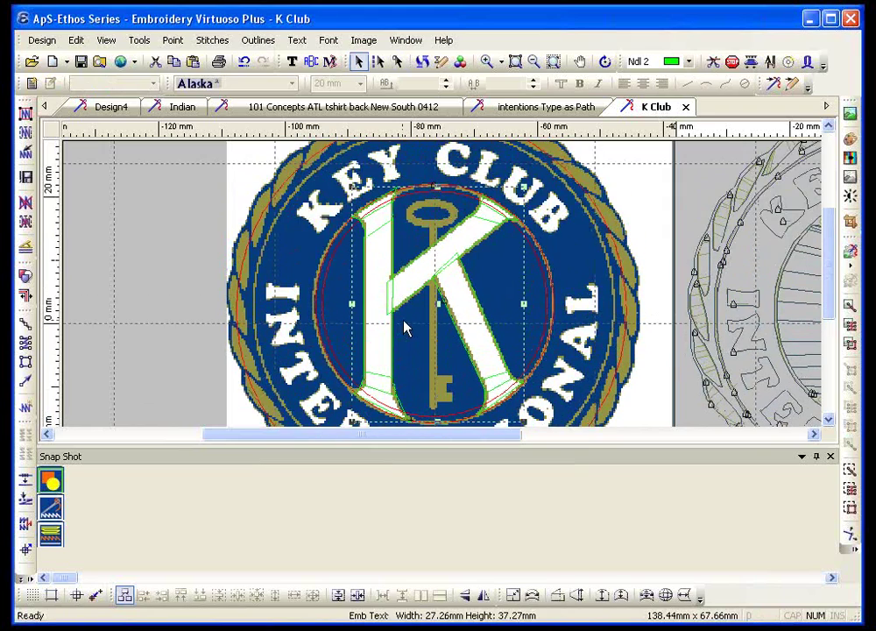
{"action": "left_click", "coordinate": [531, 63]}
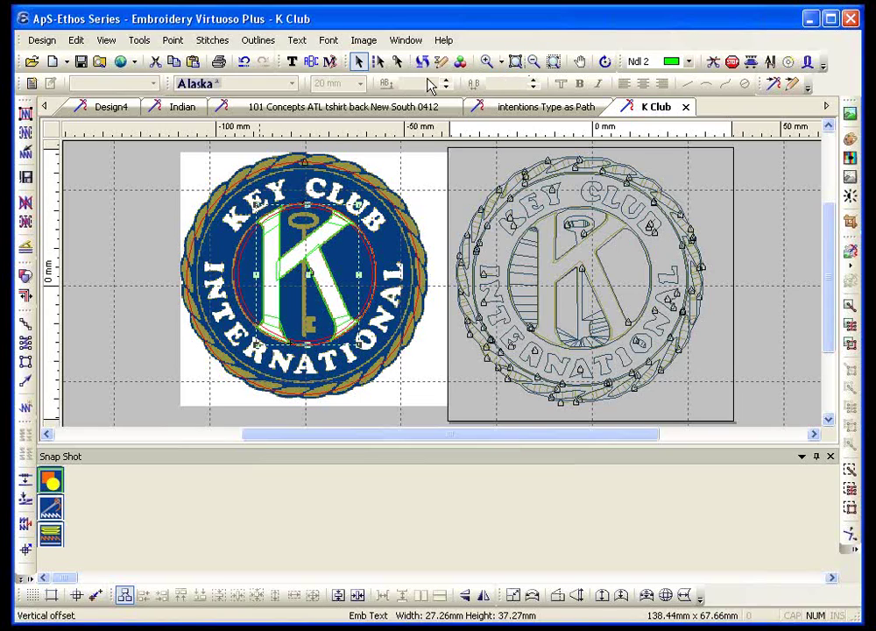
Measure the height of the image's KEY CLUB lettering with Show Length
{"action": "left_click", "coordinate": [486, 61]}
{"action": "left_click_drag", "start_coordinate": [162, 186], "coordinate": [410, 349]}
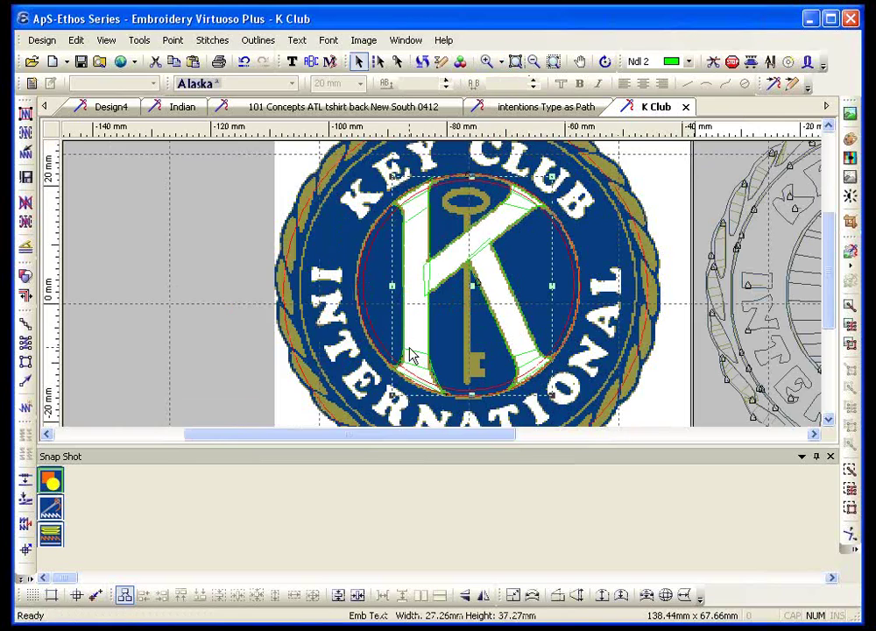
{"action": "left_click", "coordinate": [138, 41]}
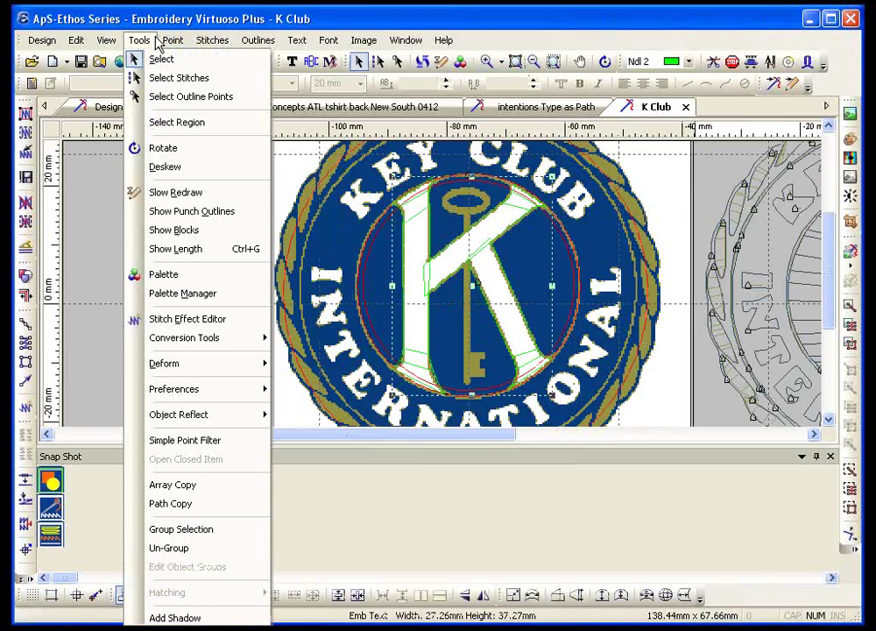
{"action": "left_click", "coordinate": [186, 249]}
{"action": "scroll", "coordinate": [453, 204], "scroll_direction": "up", "scroll_amount": 2}
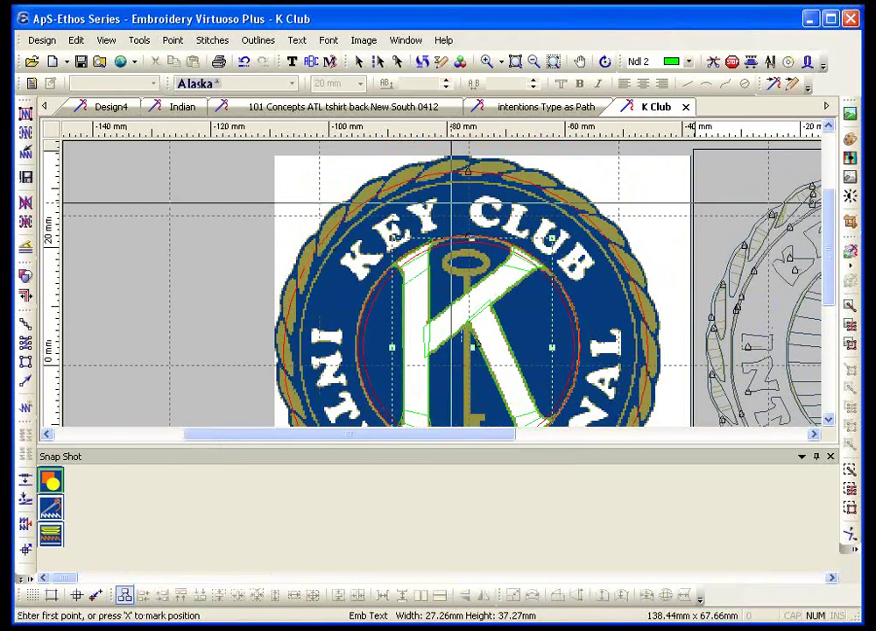
{"action": "left_click", "coordinate": [454, 179]}
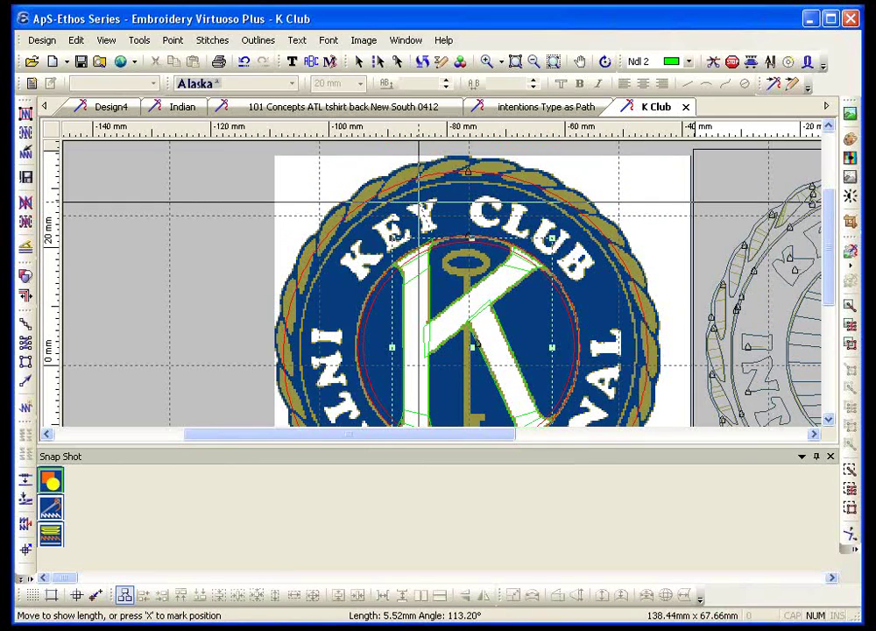
{"action": "key", "text": "Escape"}
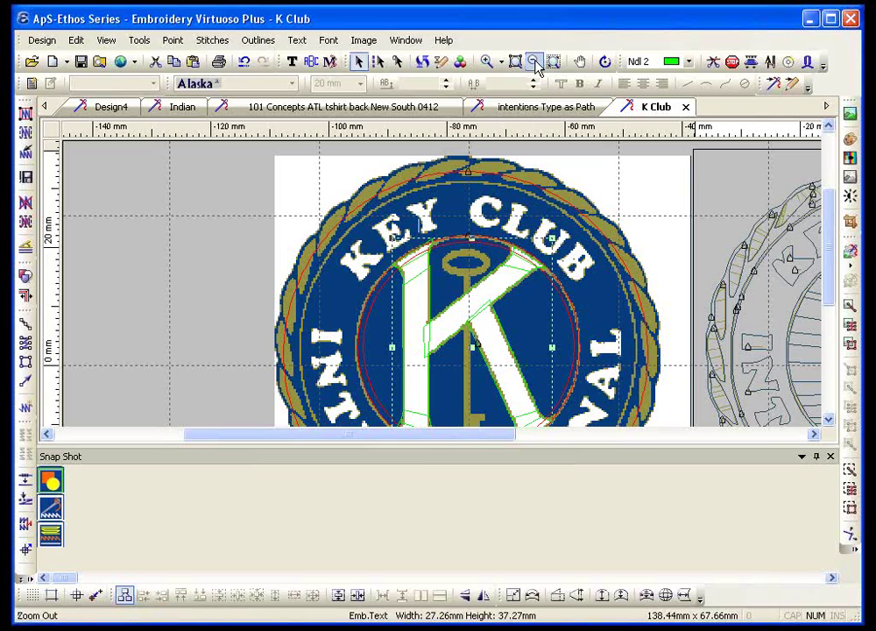
{"action": "left_click", "coordinate": [534, 63]}
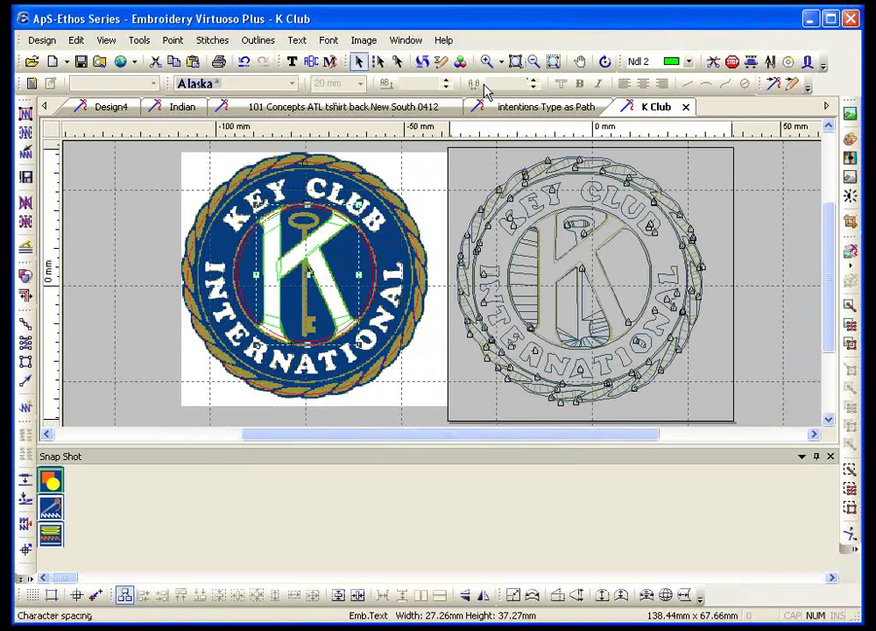
{"action": "left_click", "coordinate": [293, 62]}
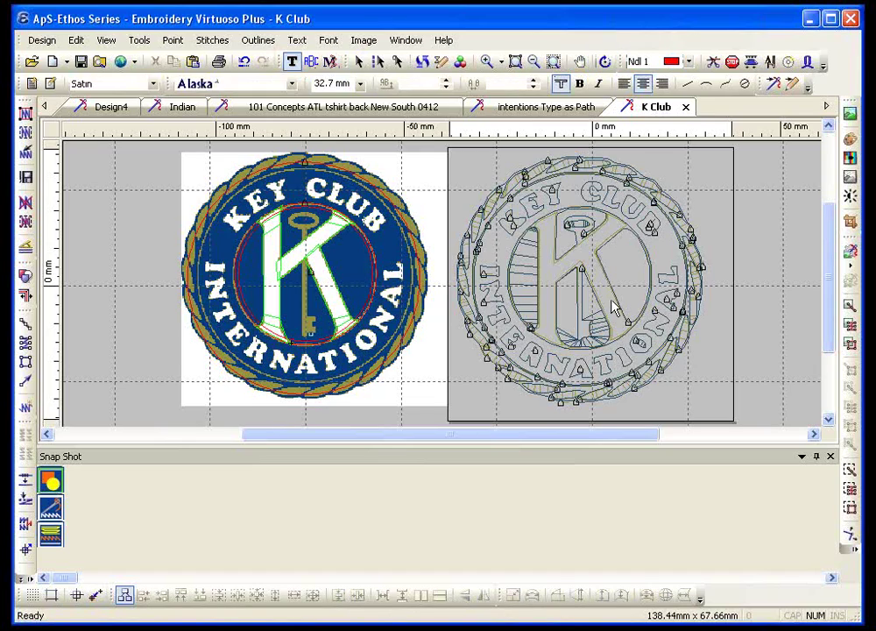
{"action": "left_click", "coordinate": [743, 83]}
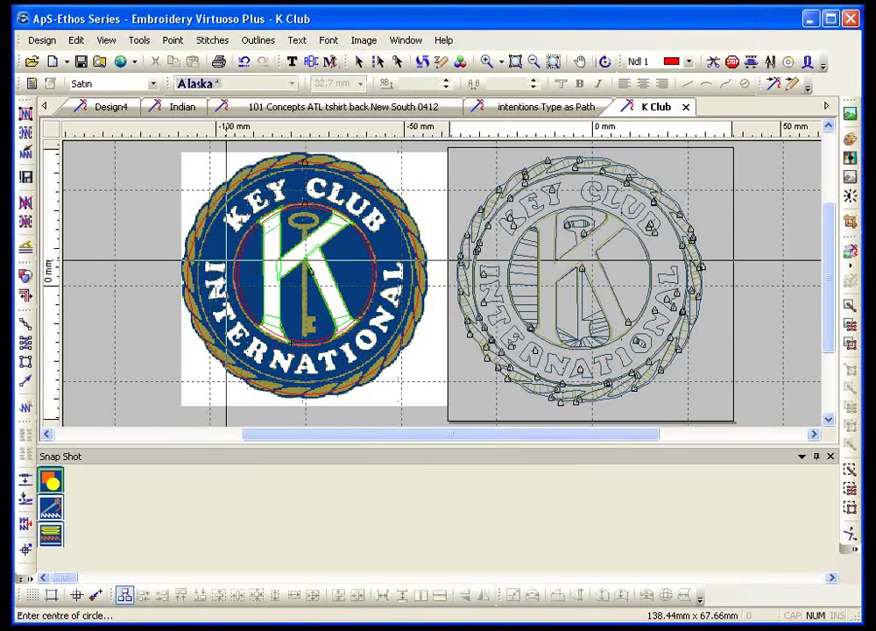
{"action": "left_click", "coordinate": [304, 254]}
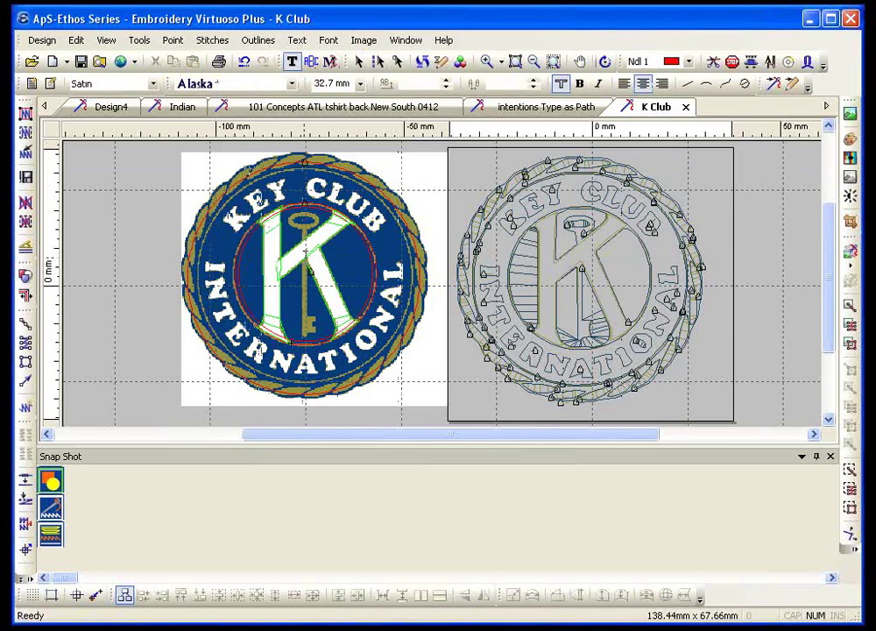
{"action": "key", "text": "Escape"}
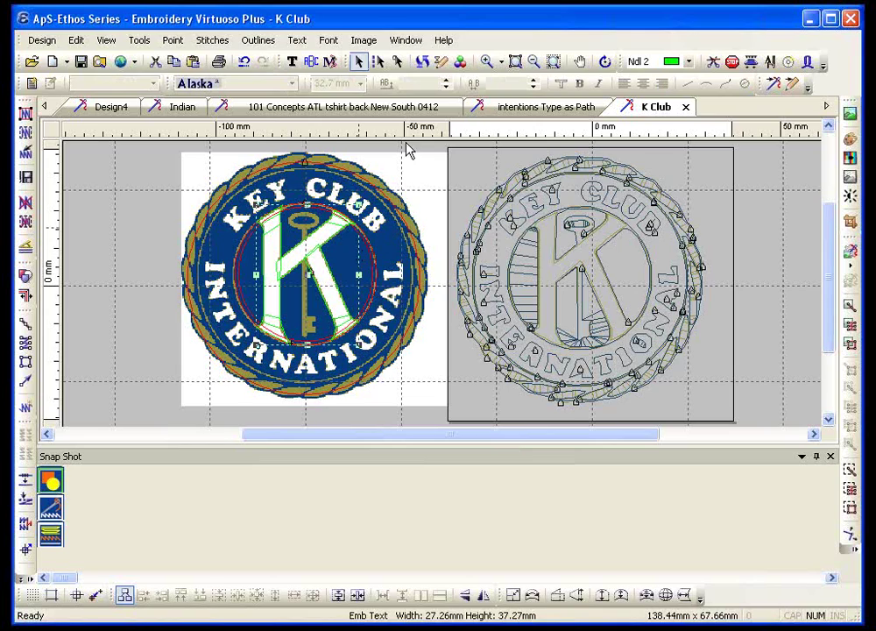
Set guides at the emblem's centre and draw a Circle text baseline around it along the base of the image's KEY CLUB lettering
{"action": "left_click", "coordinate": [486, 61]}
{"action": "left_click_drag", "start_coordinate": [134, 163], "coordinate": [447, 415]}
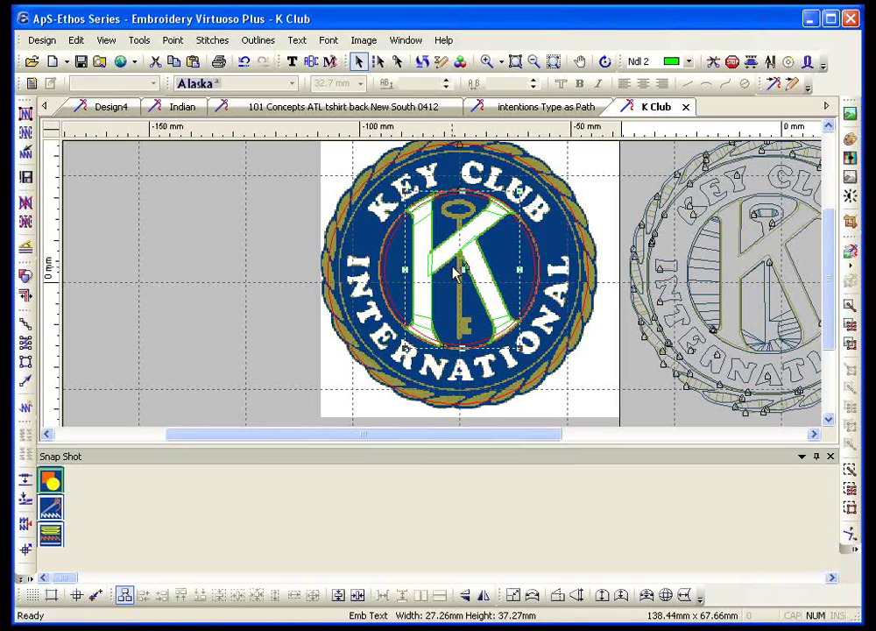
{"action": "key", "text": "g"}
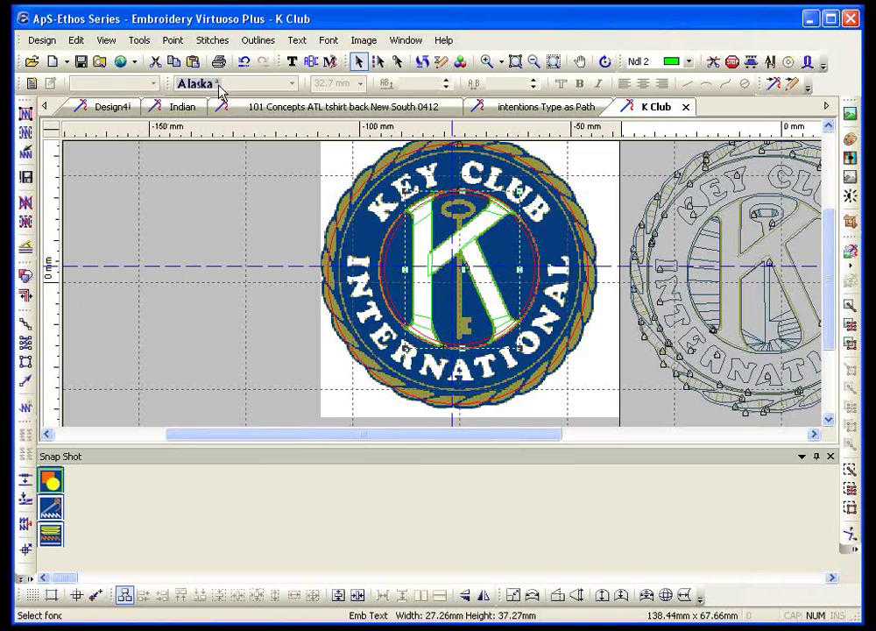
{"action": "left_click", "coordinate": [291, 62]}
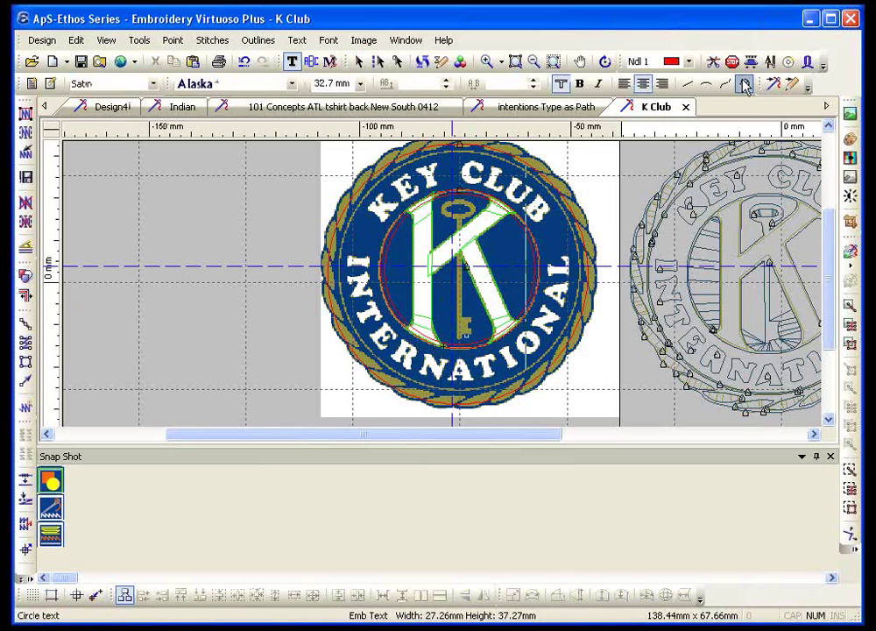
{"action": "left_click", "coordinate": [744, 83]}
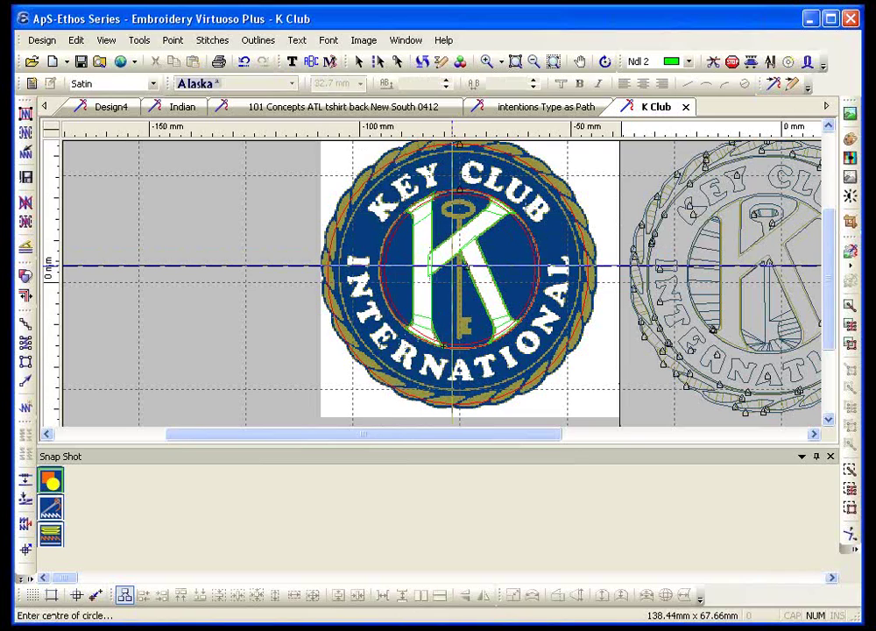
{"action": "left_click", "coordinate": [455, 262]}
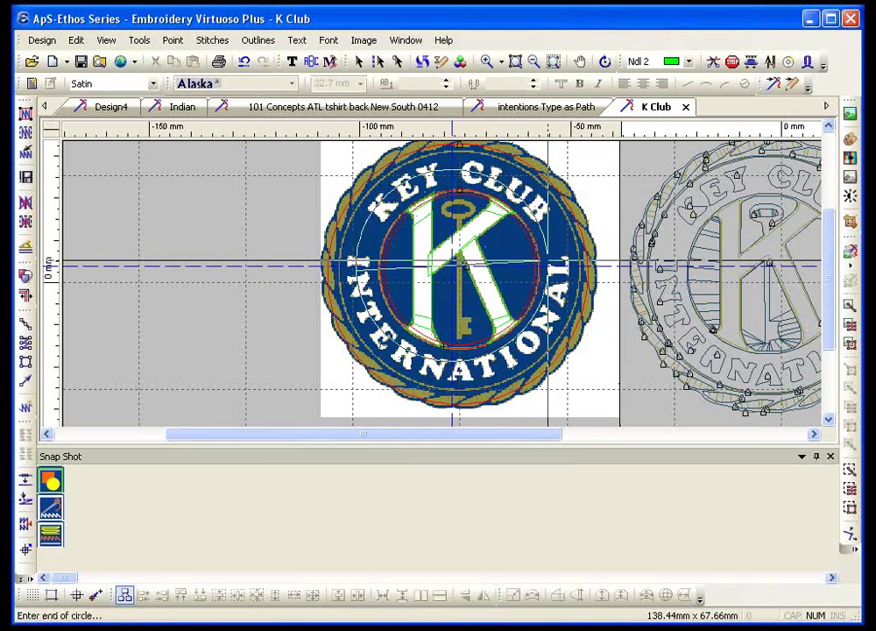
{"action": "left_click", "coordinate": [366, 262]}
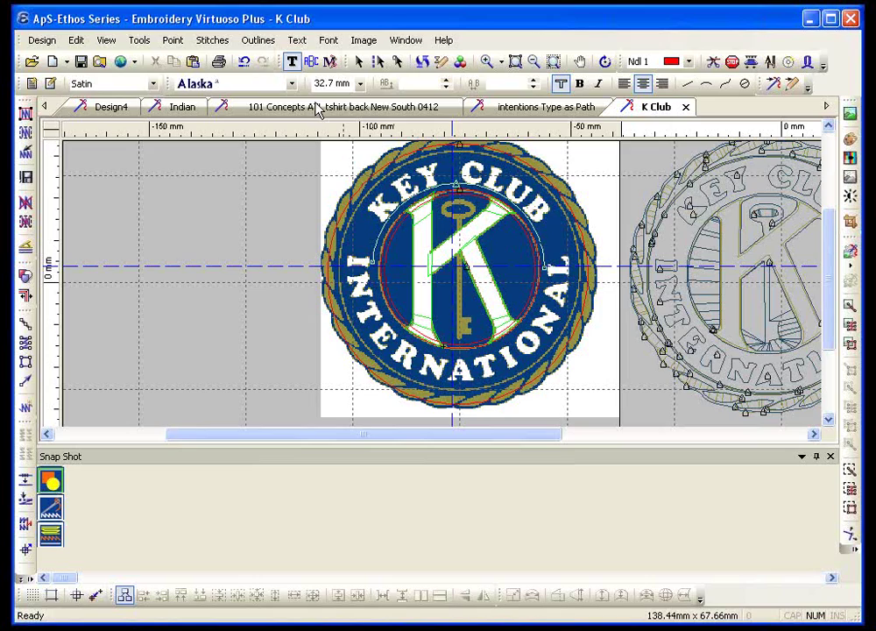
Enter KEY CLUB on the circular baseline in 6 mm Cooper Black
{"action": "left_click", "coordinate": [359, 84]}
{"action": "left_click", "coordinate": [326, 127]}
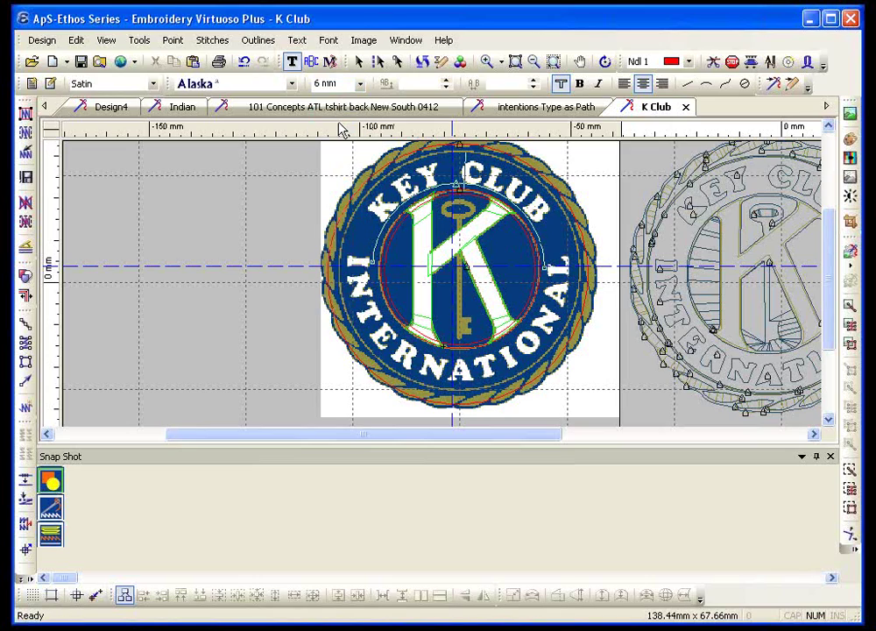
{"action": "left_click", "coordinate": [291, 84]}
{"action": "left_click_drag", "start_coordinate": [420, 110], "coordinate": [414, 215]}
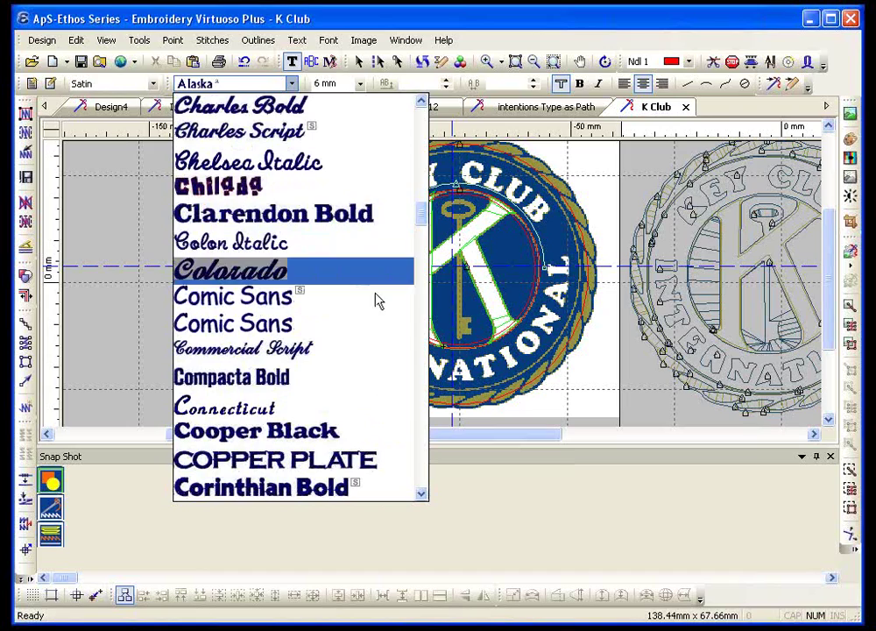
{"action": "left_click", "coordinate": [314, 431]}
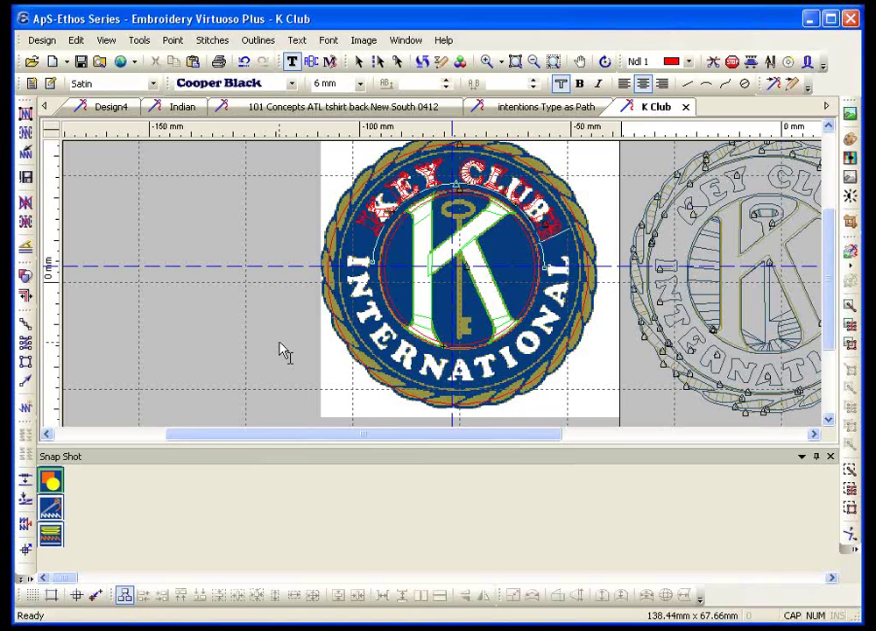
Shorten the KEY CLUB text arc by moving its ends to the base of the image's first K and final B
{"action": "left_click", "coordinate": [486, 60]}
{"action": "left_click", "coordinate": [451, 214]}
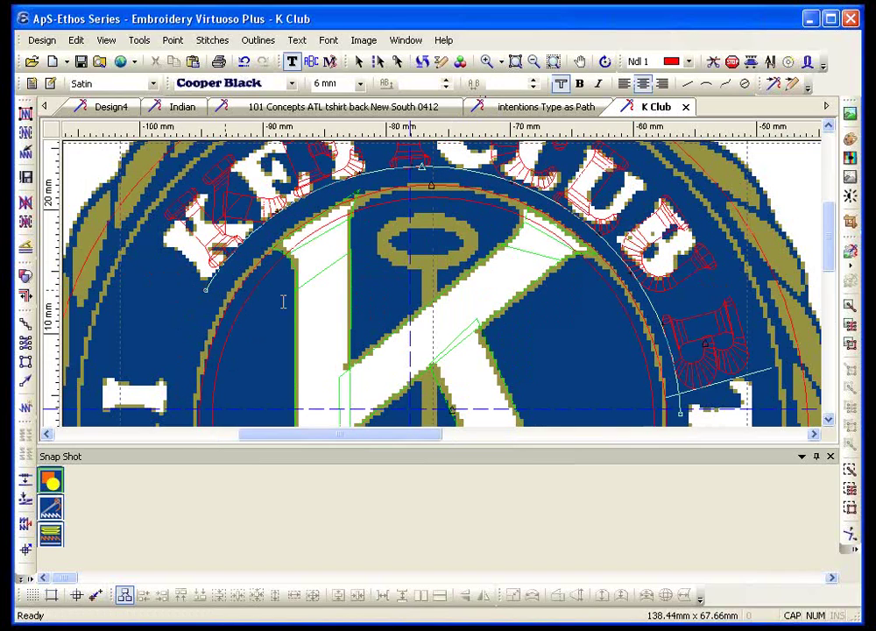
{"action": "left_click_drag", "start_coordinate": [679, 418], "coordinate": [653, 289]}
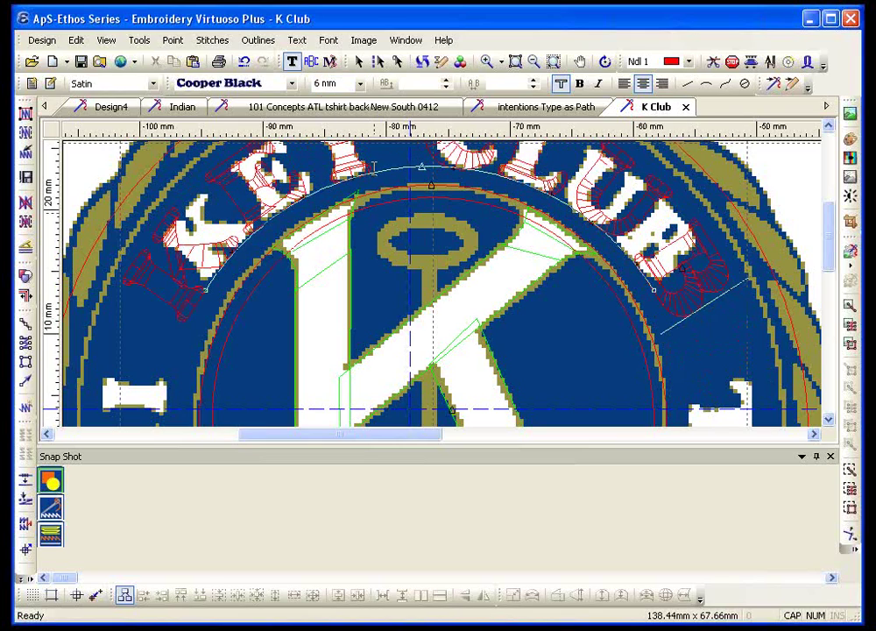
Fit KEY CLUB to its shortened arc with Condense Width placement and preview its stitches before deleting them again
{"action": "left_click", "coordinate": [296, 40]}
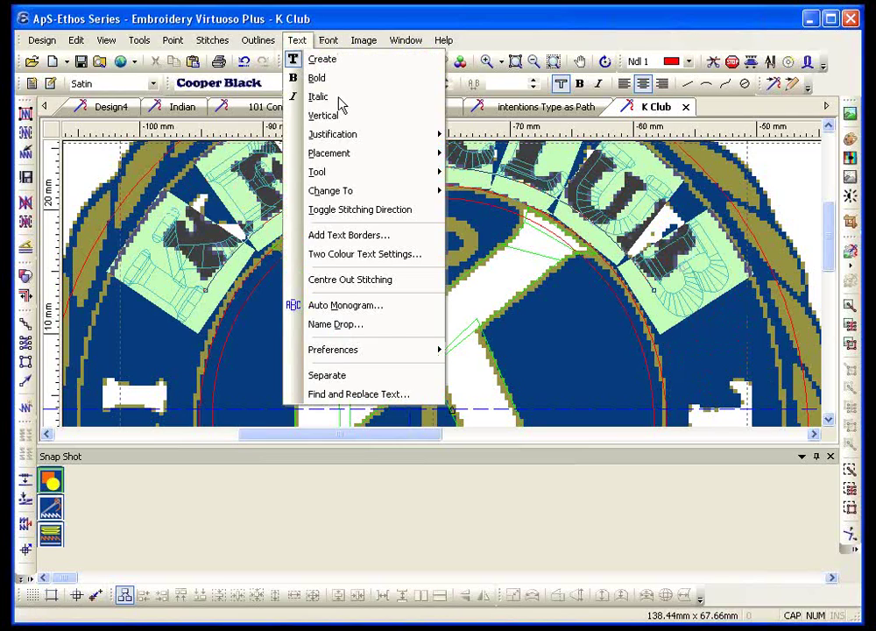
{"action": "mouse_move", "coordinate": [354, 158]}
{"action": "left_click", "coordinate": [480, 216]}
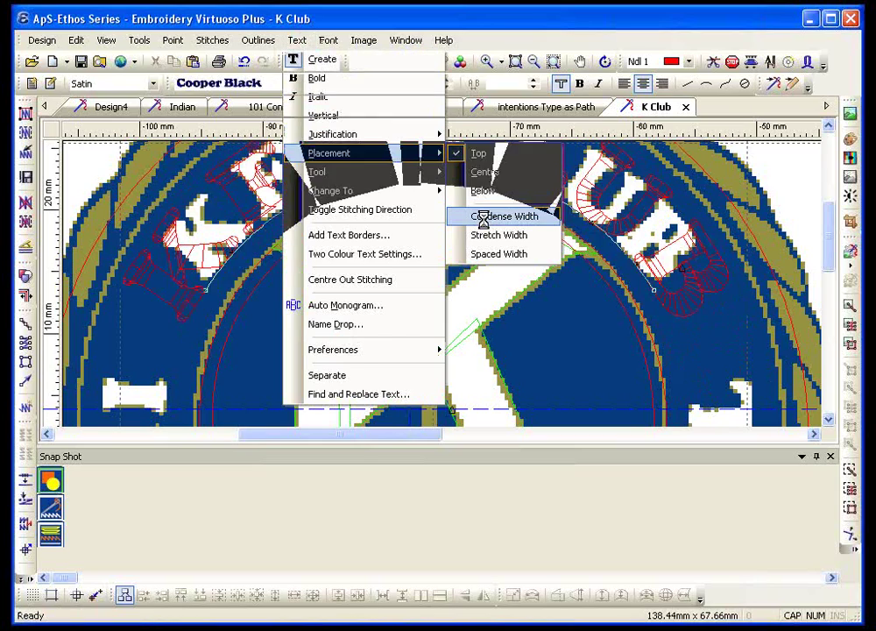
{"action": "left_click", "coordinate": [25, 131]}
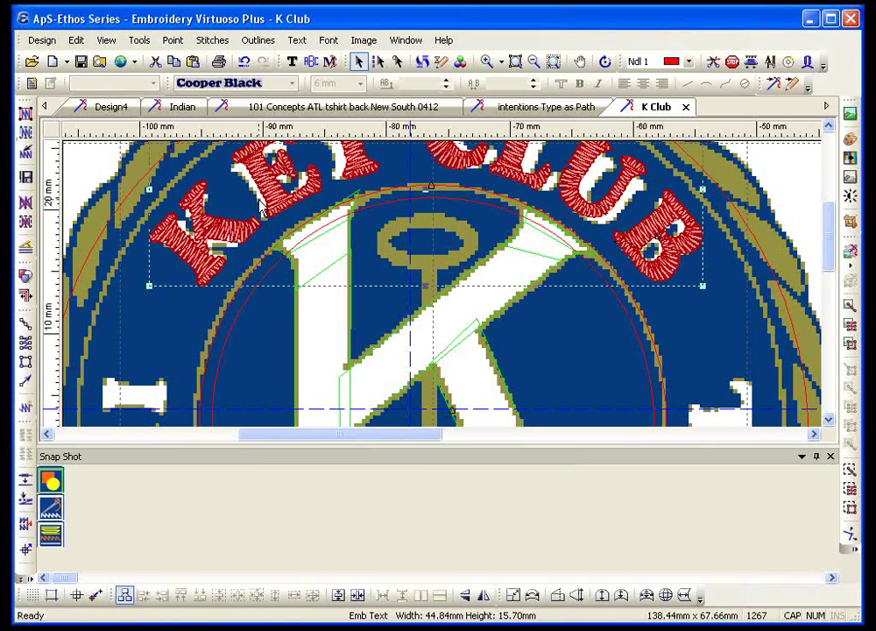
{"action": "left_click", "coordinate": [25, 159]}
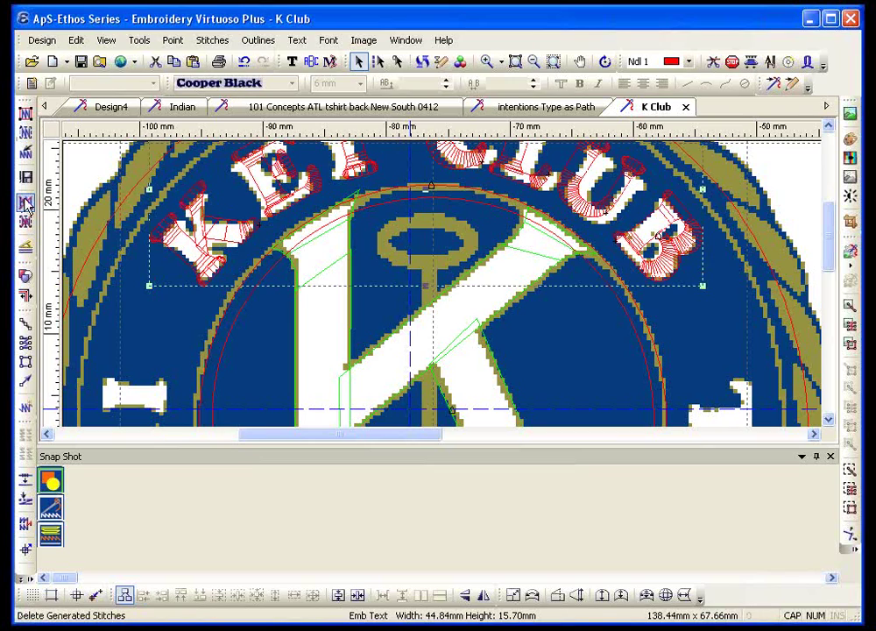
Draw a text arc around the lower half of the emblem and fit its ends and lowest point to the base of the image's INTERNATIONAL lettering
{"action": "left_click", "coordinate": [291, 61]}
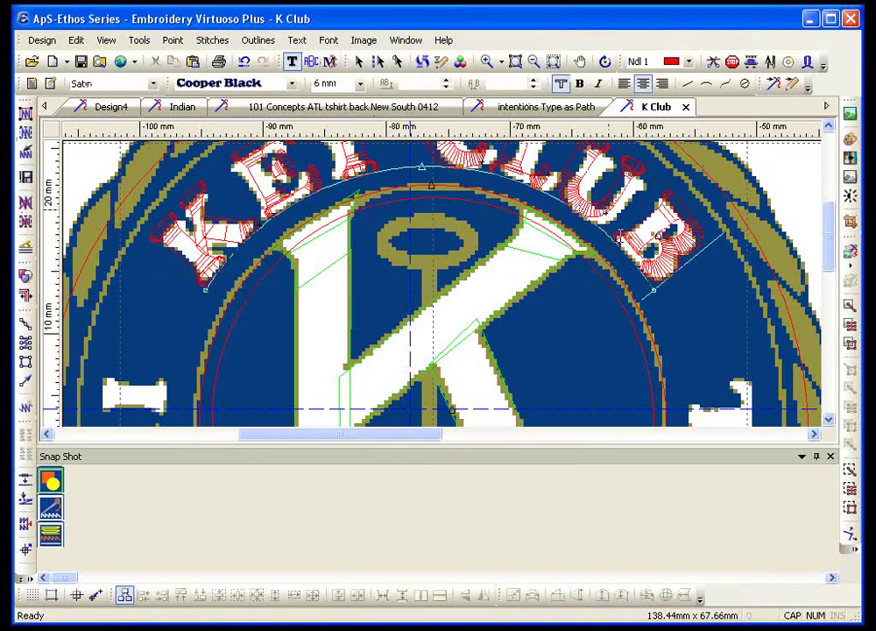
{"action": "left_click", "coordinate": [689, 406]}
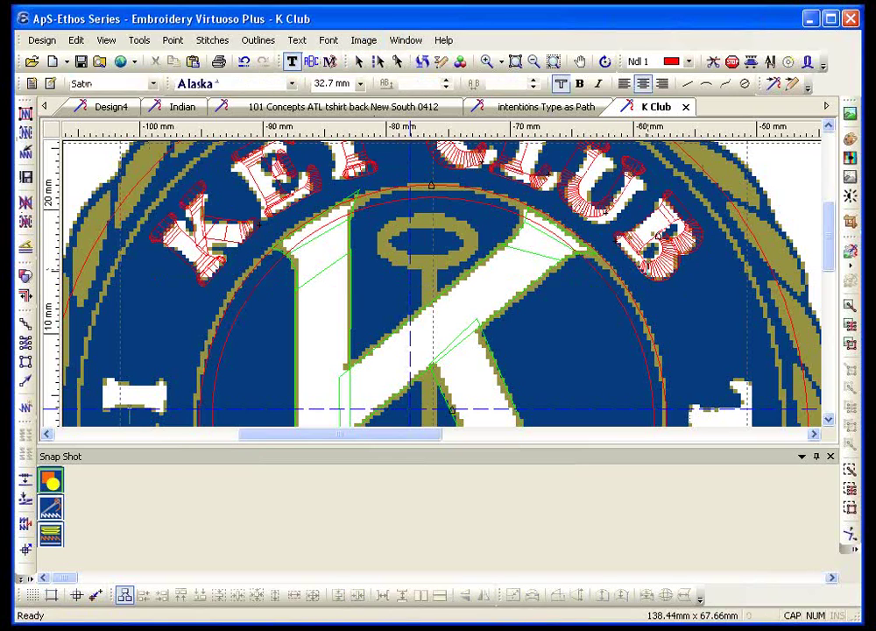
{"action": "scroll", "coordinate": [652, 287], "scroll_direction": "down", "scroll_amount": 7}
{"action": "scroll", "coordinate": [447, 407], "scroll_direction": "up", "scroll_amount": 1}
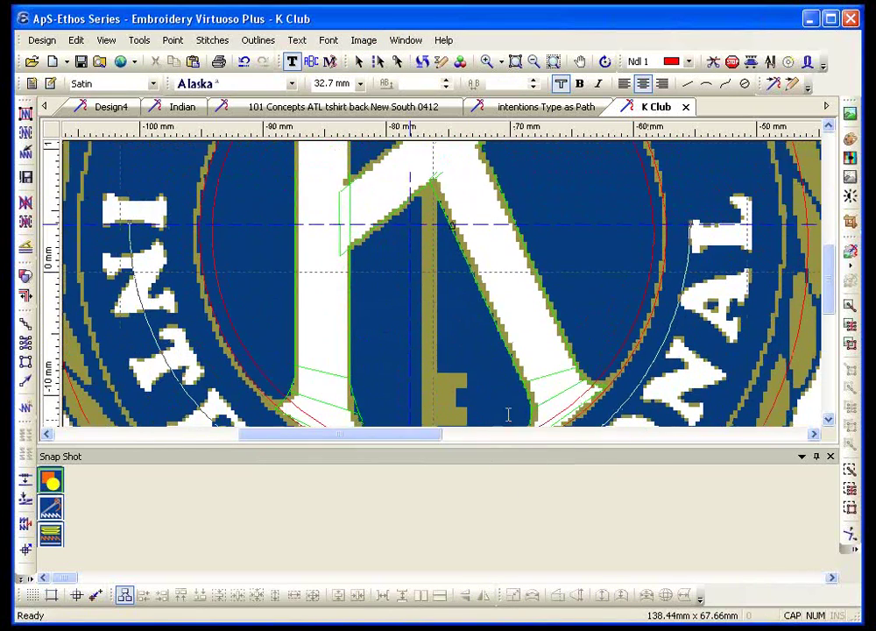
{"action": "left_click_drag", "start_coordinate": [129, 224], "coordinate": [169, 194]}
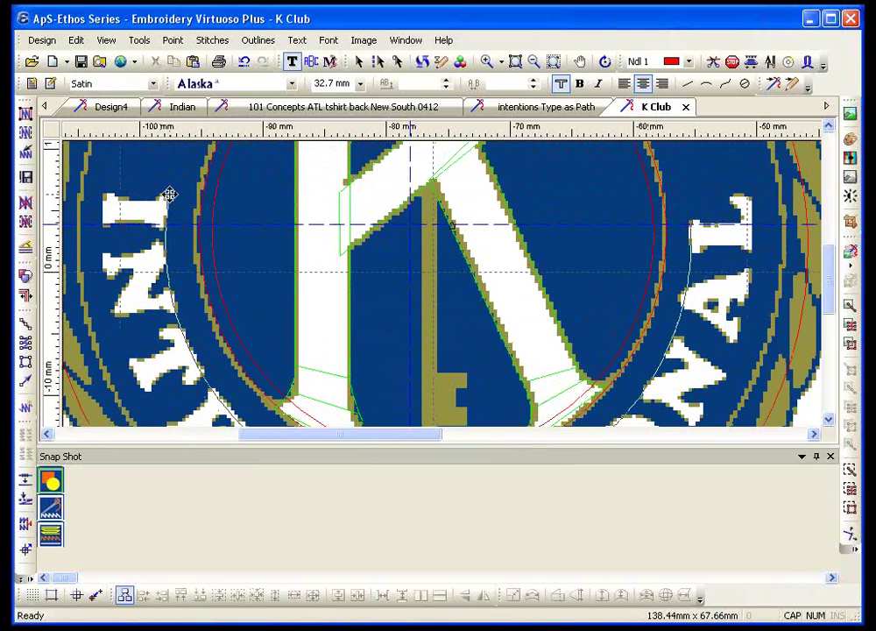
{"action": "scroll", "coordinate": [387, 259], "scroll_direction": "down", "scroll_amount": 3}
{"action": "left_click_drag", "start_coordinate": [405, 412], "coordinate": [411, 399]}
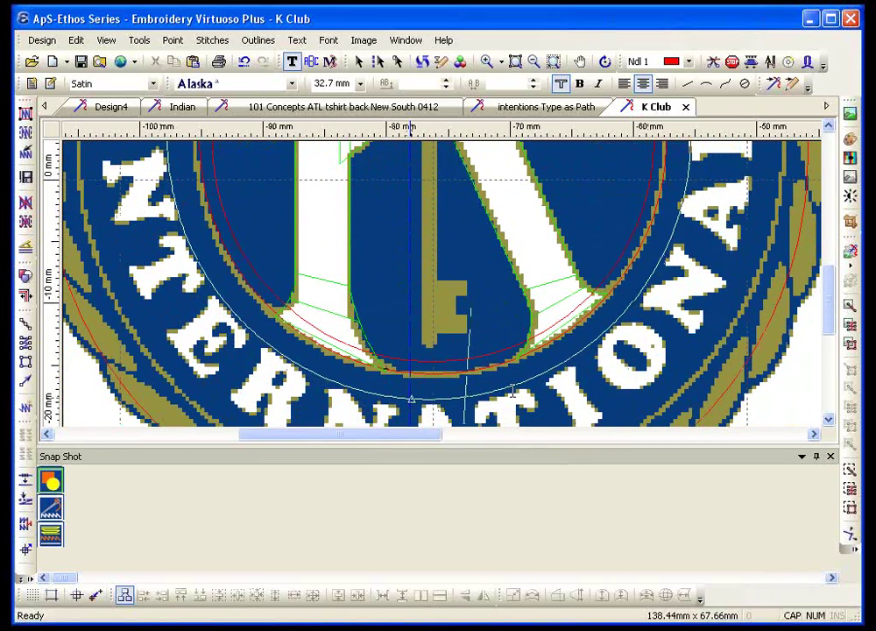
{"action": "scroll", "coordinate": [526, 386], "scroll_direction": "up", "scroll_amount": 5}
{"action": "left_click_drag", "start_coordinate": [691, 282], "coordinate": [684, 259]}
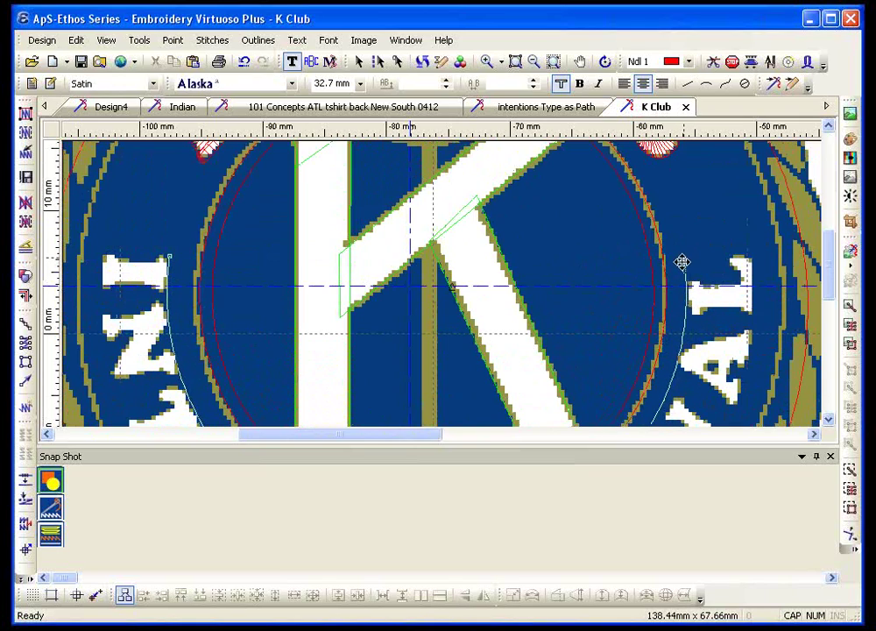
Enter INTERNATIONAL on the lower arc in 6 mm Cooper Black
{"action": "scroll", "coordinate": [571, 368], "scroll_direction": "down", "scroll_amount": 3}
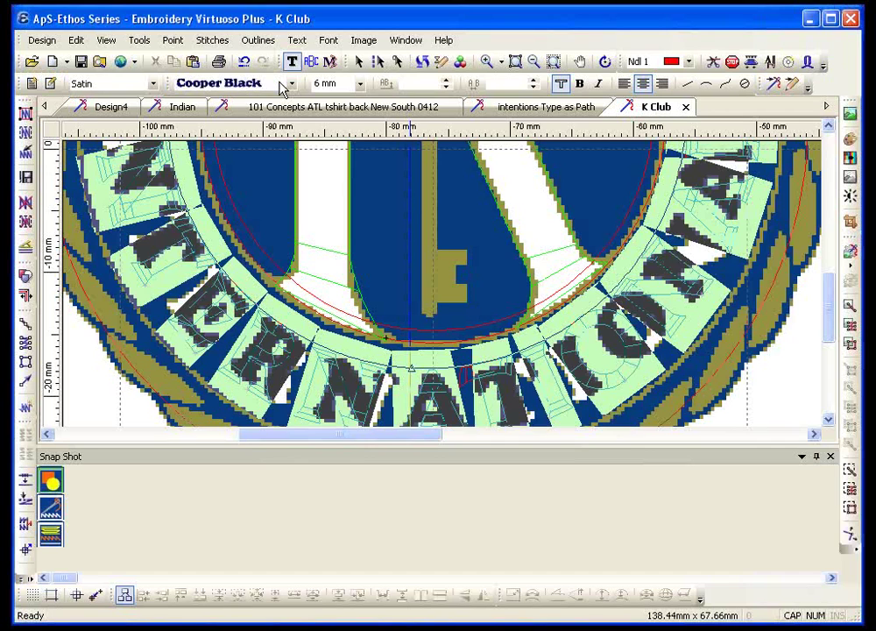
{"action": "left_click", "coordinate": [285, 84]}
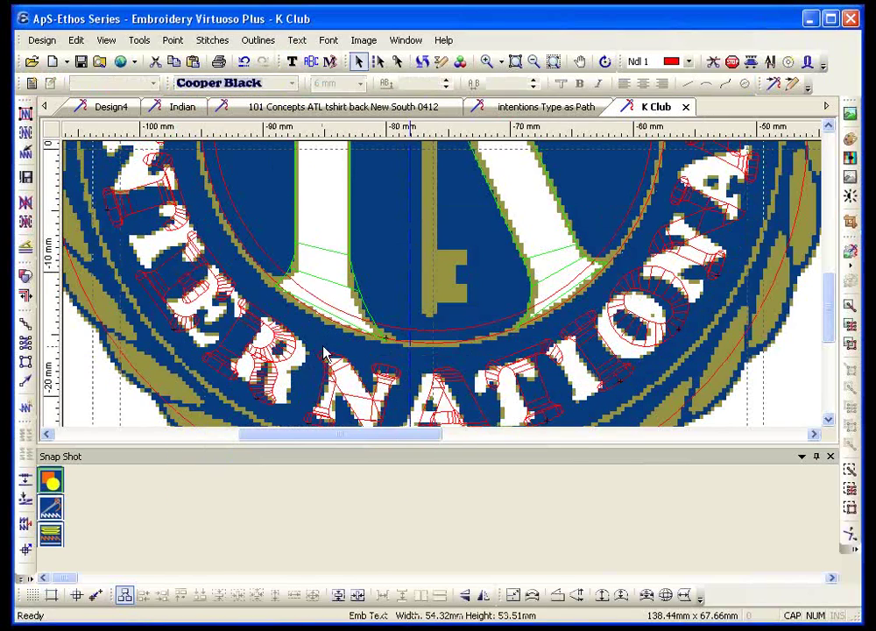
{"action": "scroll", "coordinate": [333, 333], "scroll_direction": "up", "scroll_amount": 5}
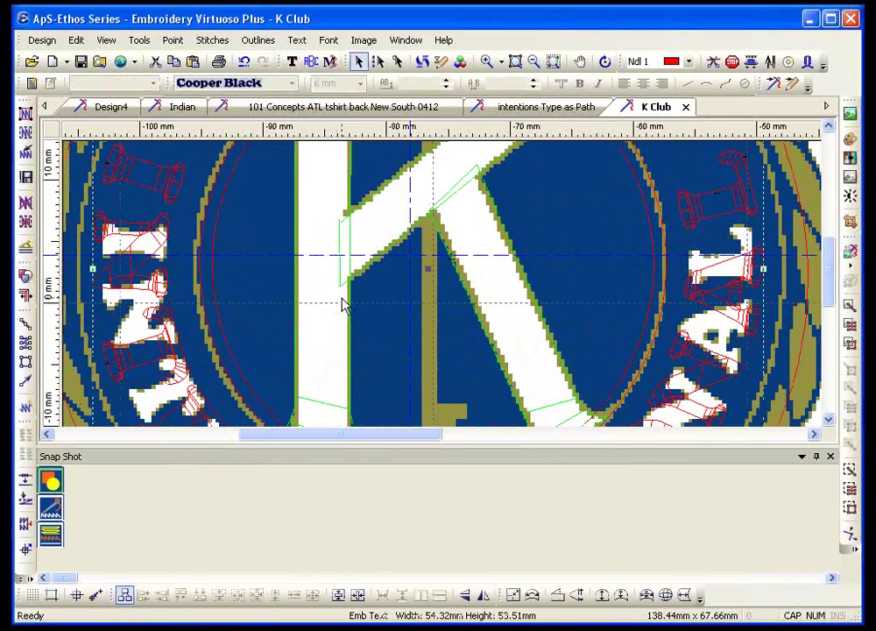
{"action": "scroll", "coordinate": [344, 302], "scroll_direction": "down", "scroll_amount": 4}
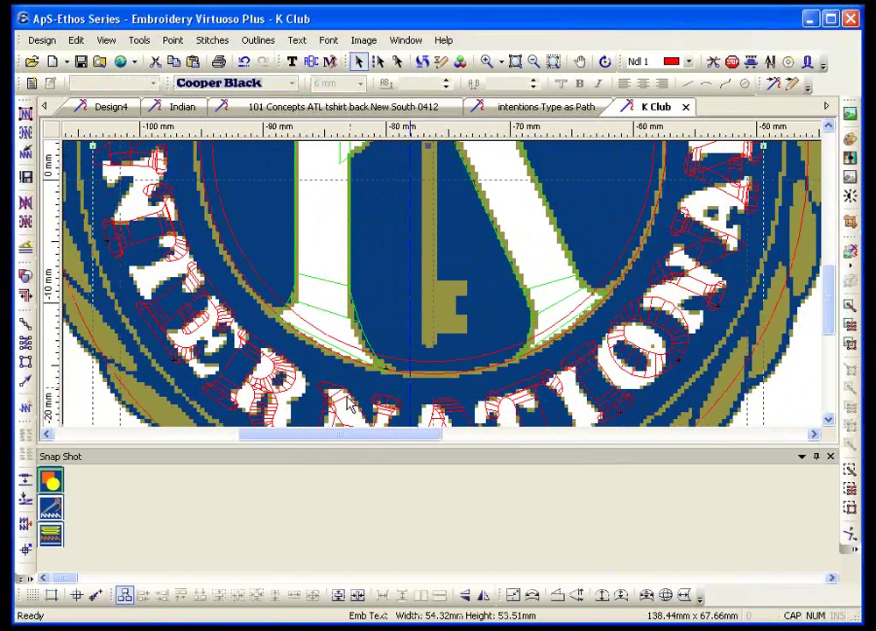
{"action": "left_click", "coordinate": [533, 61]}
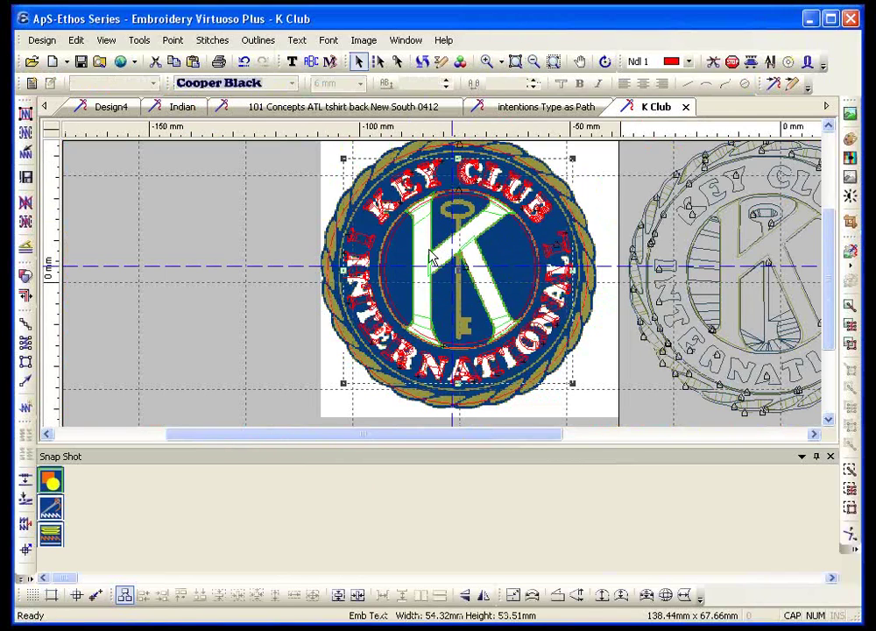
Fit the INTERNATIONAL lettering between the ends of its arc with Condense Width placement
{"action": "left_click", "coordinate": [292, 61]}
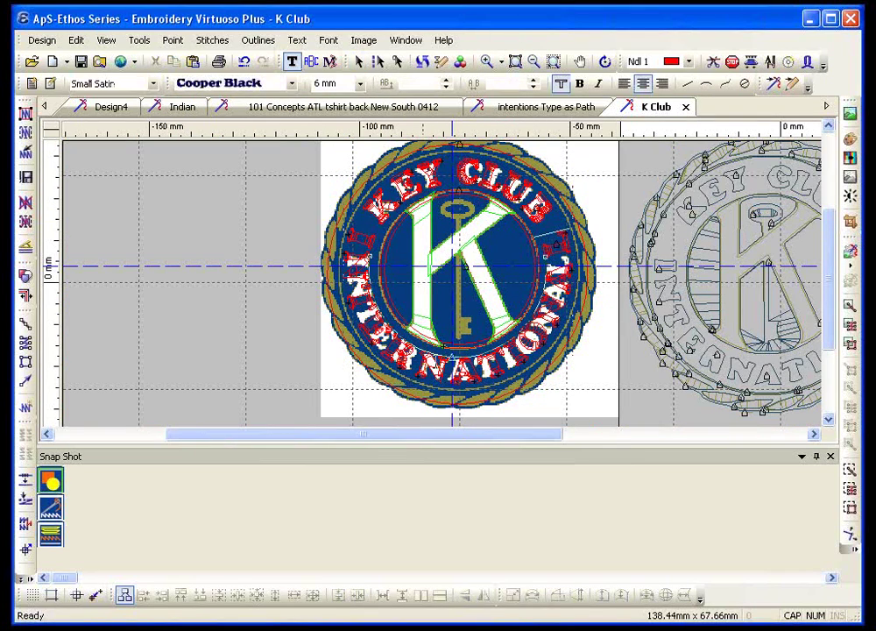
{"action": "left_click", "coordinate": [297, 41]}
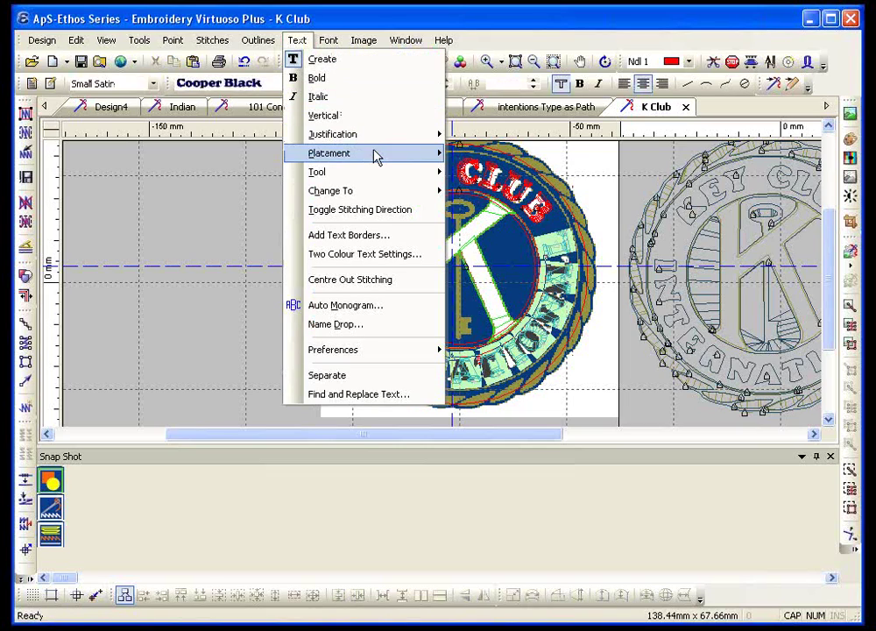
{"action": "mouse_move", "coordinate": [376, 158]}
{"action": "left_click", "coordinate": [515, 217]}
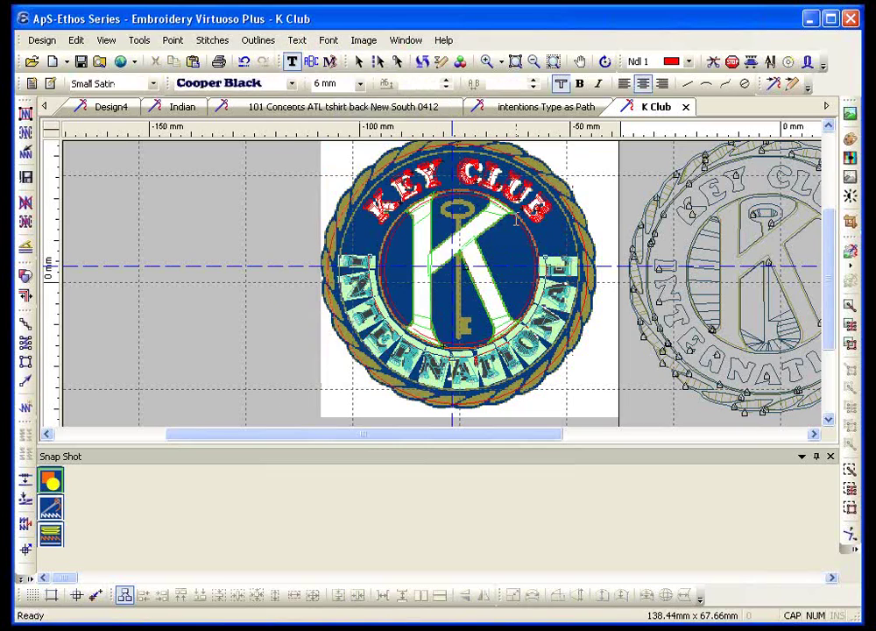
{"action": "key", "text": "Escape"}
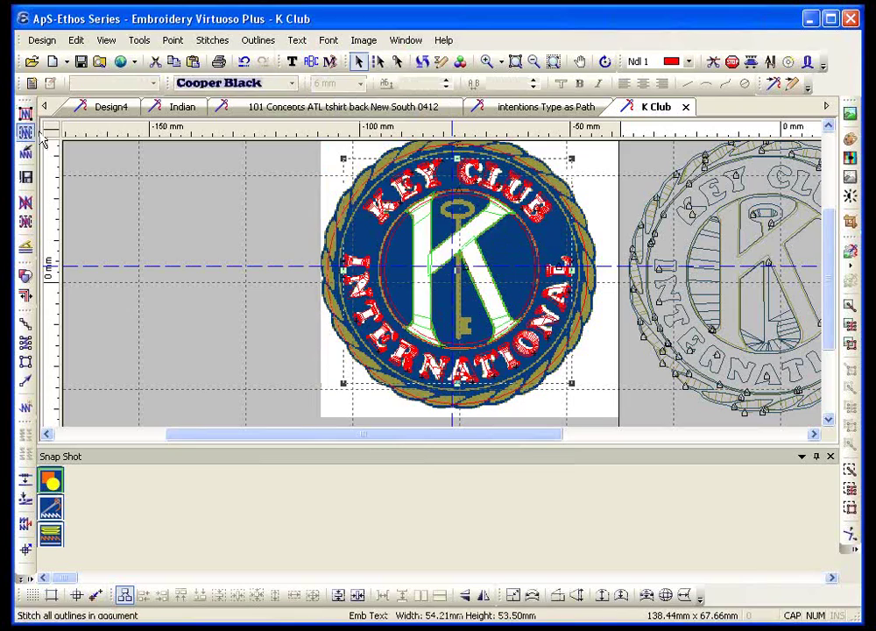
Assign needle 2 to the KEY CLUB and INTERNATIONAL lettering and generate its stitches
{"action": "left_click", "coordinate": [374, 214]}
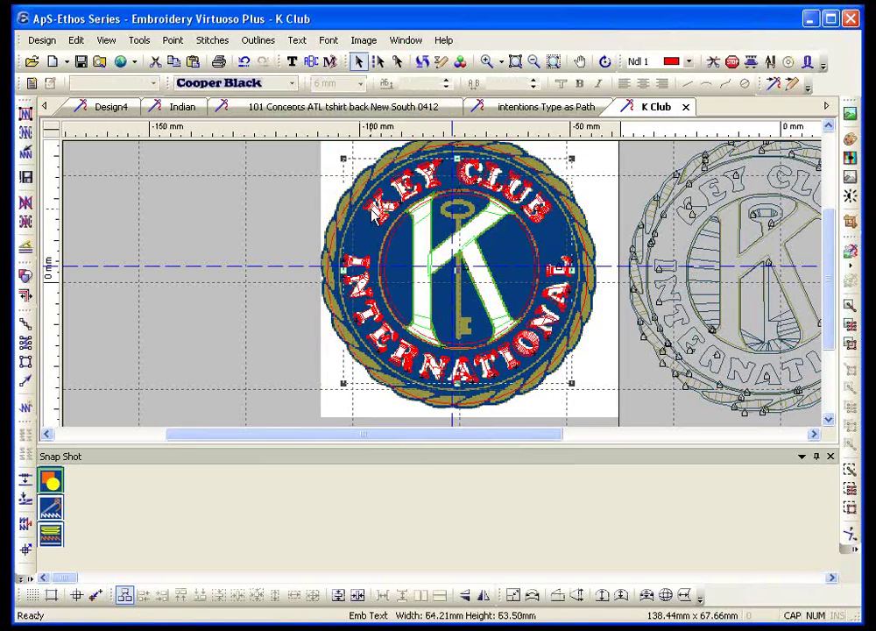
{"action": "key", "text": "2"}
{"action": "left_click", "coordinate": [25, 134]}
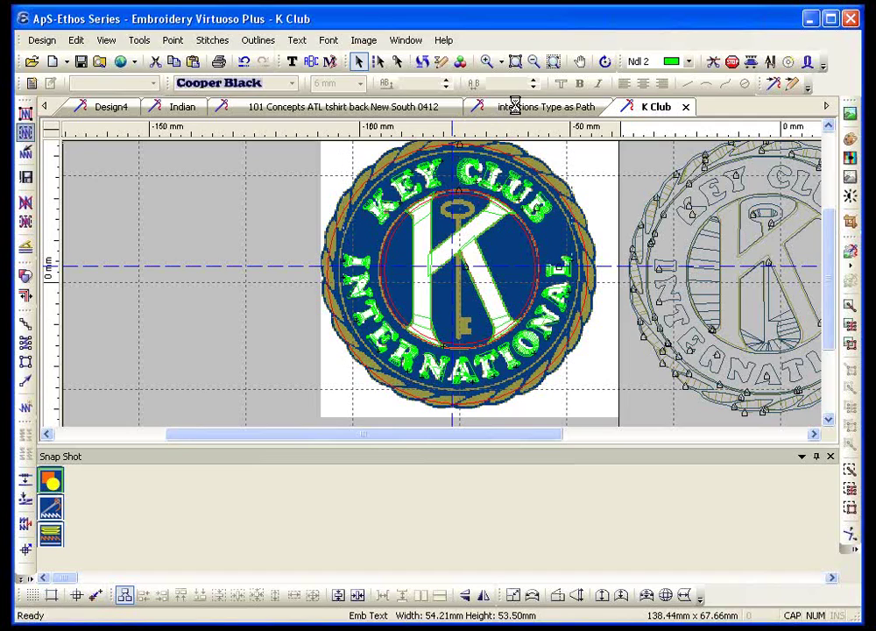
Thicken the satin of the KEY CLUB and INTERNATIONAL lettering with Expand Satin by 0.2 mm from the middle
{"action": "left_click", "coordinate": [488, 61]}
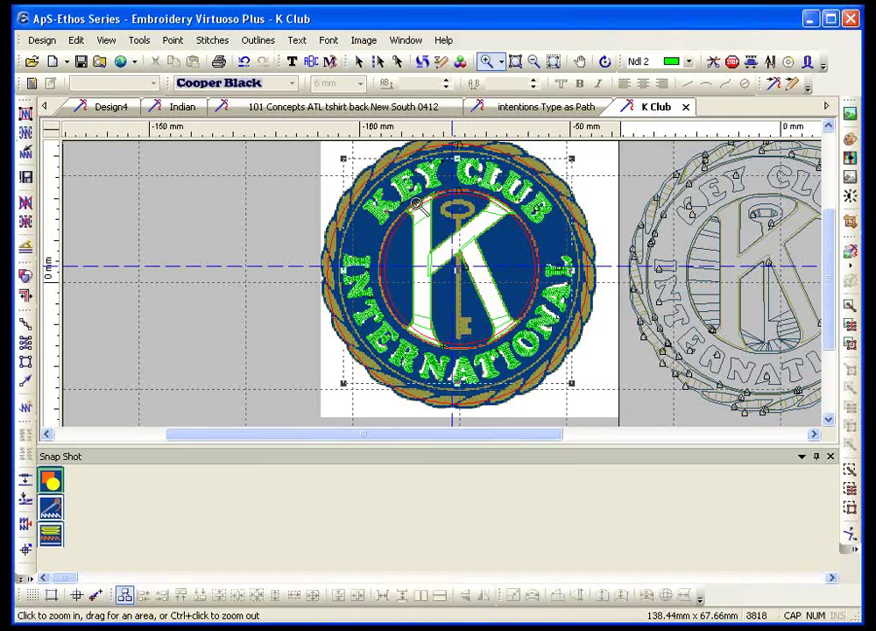
{"action": "left_click", "coordinate": [550, 382]}
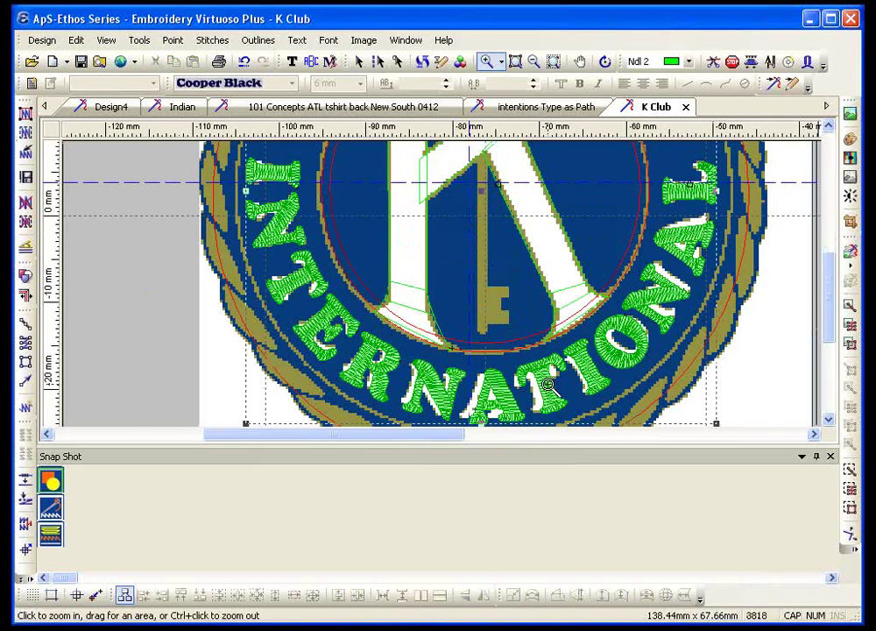
{"action": "scroll", "coordinate": [543, 368], "scroll_direction": "up", "scroll_amount": 5}
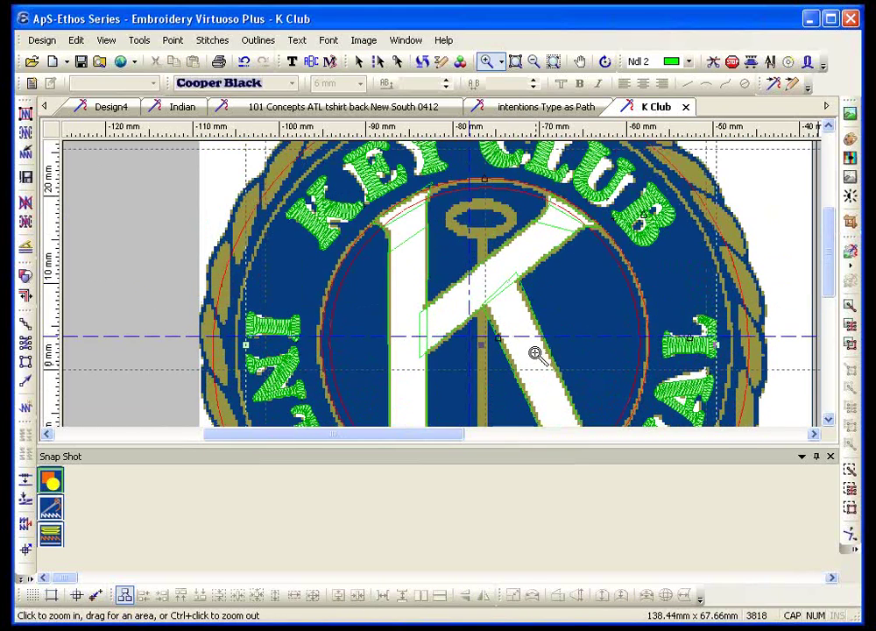
{"action": "key", "text": "Escape"}
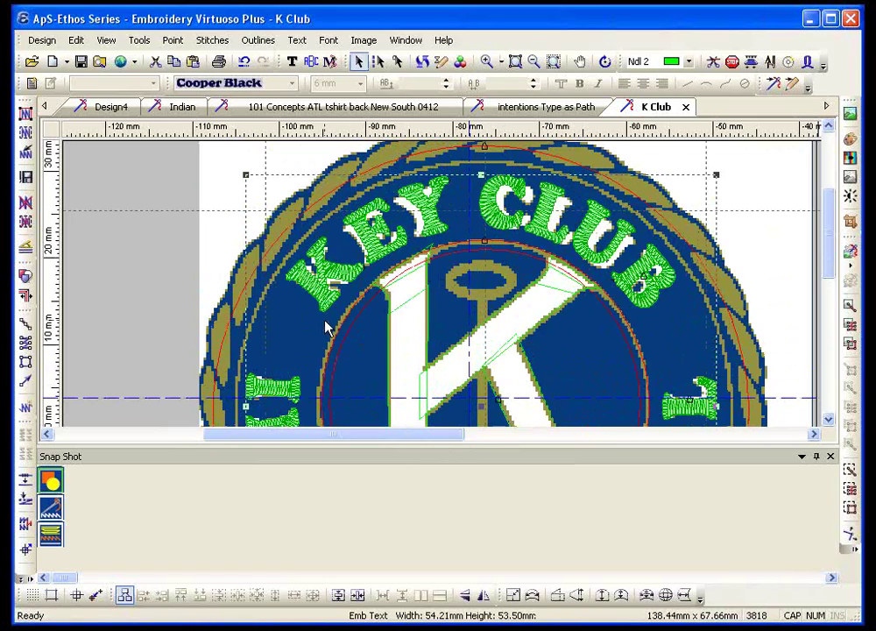
{"action": "left_click", "coordinate": [257, 40]}
{"action": "mouse_move", "coordinate": [313, 260]}
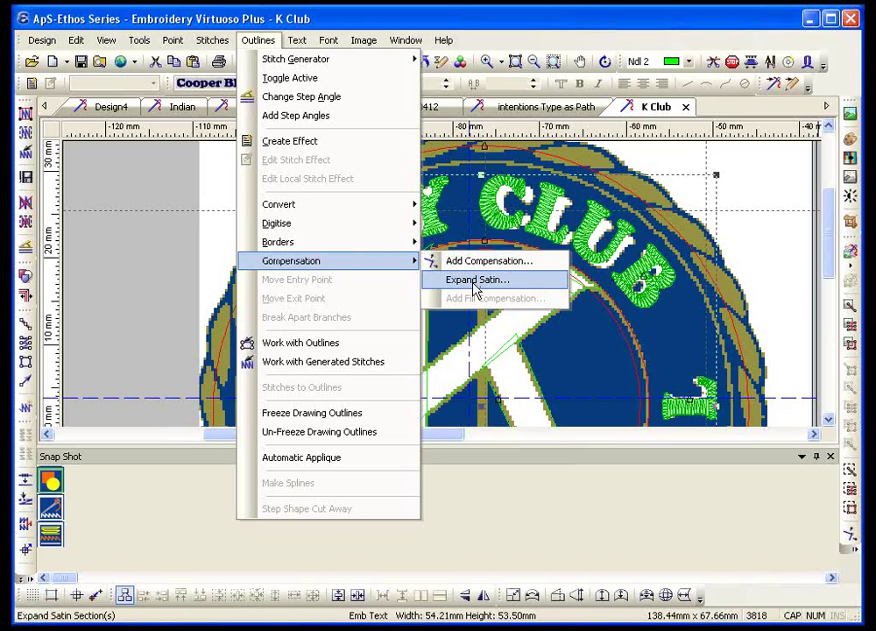
{"action": "left_click", "coordinate": [473, 280]}
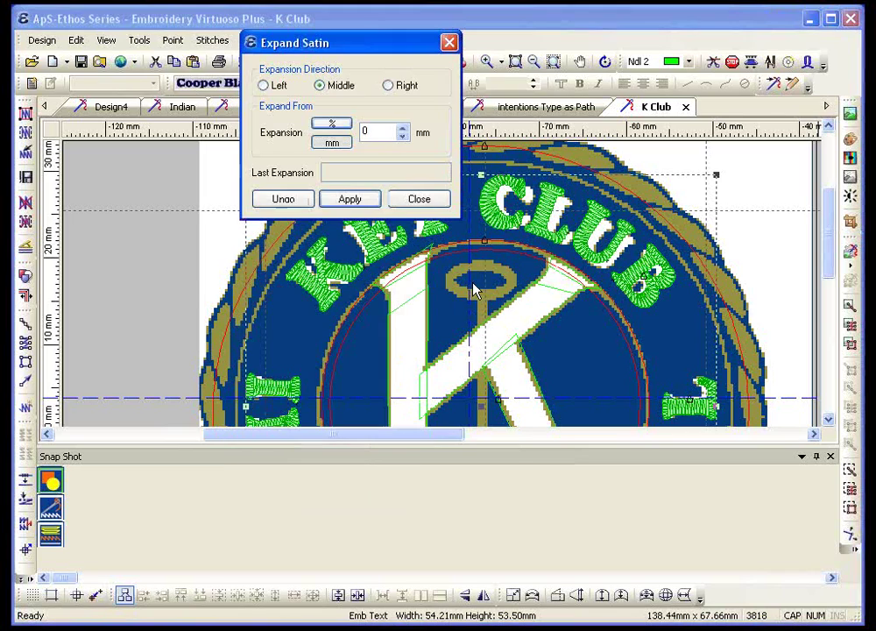
{"action": "left_click", "coordinate": [403, 128]}
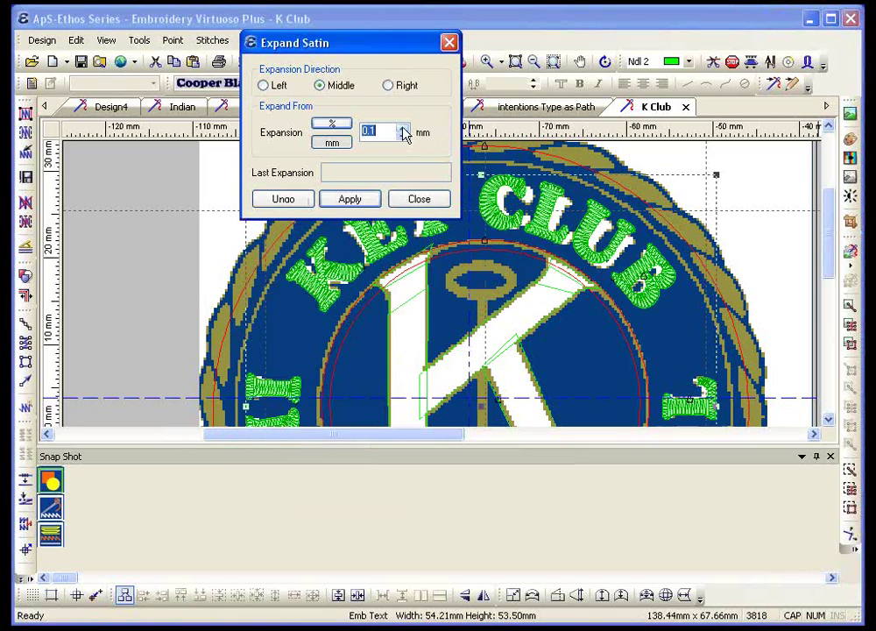
{"action": "left_click", "coordinate": [403, 128]}
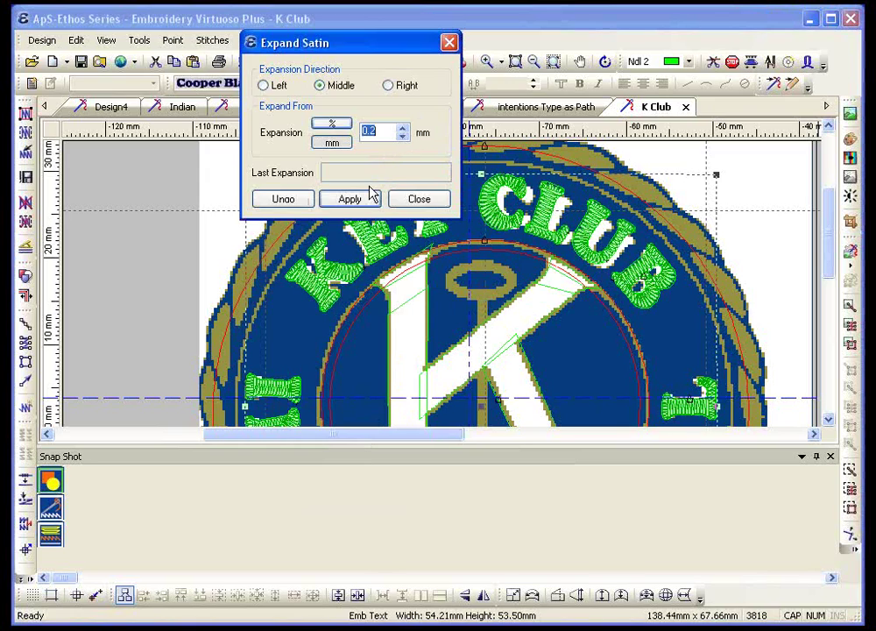
{"action": "left_click", "coordinate": [419, 199]}
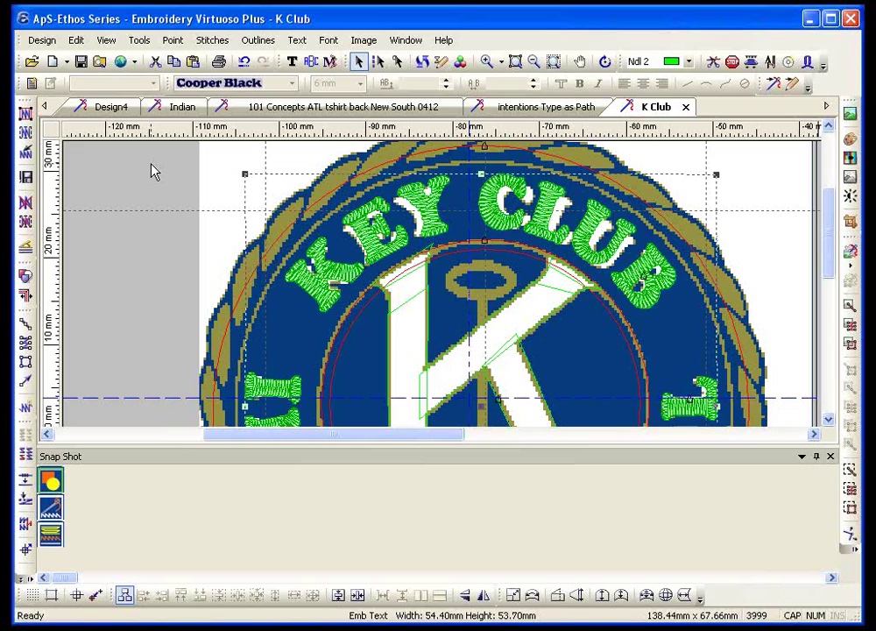
Check the expanded lettering and save the K Club design with its default properties
{"action": "scroll", "coordinate": [152, 170], "scroll_direction": "down", "scroll_amount": 4}
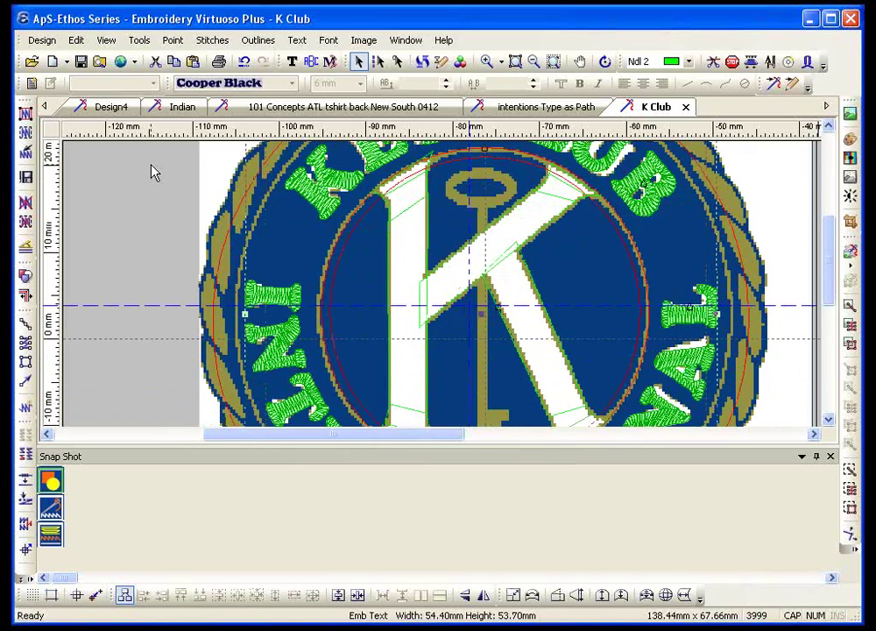
{"action": "scroll", "coordinate": [153, 170], "scroll_direction": "up", "scroll_amount": 3}
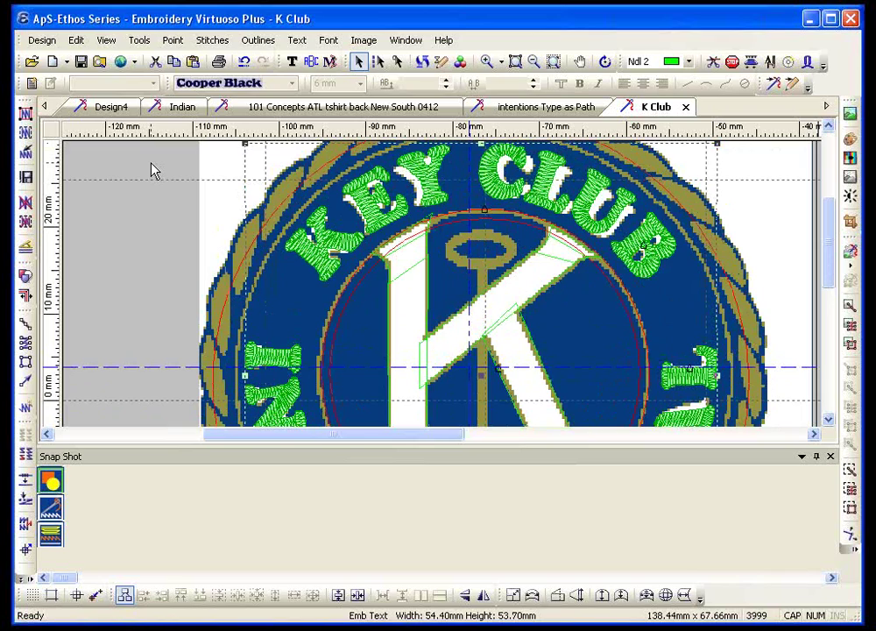
{"action": "left_click", "coordinate": [79, 61]}
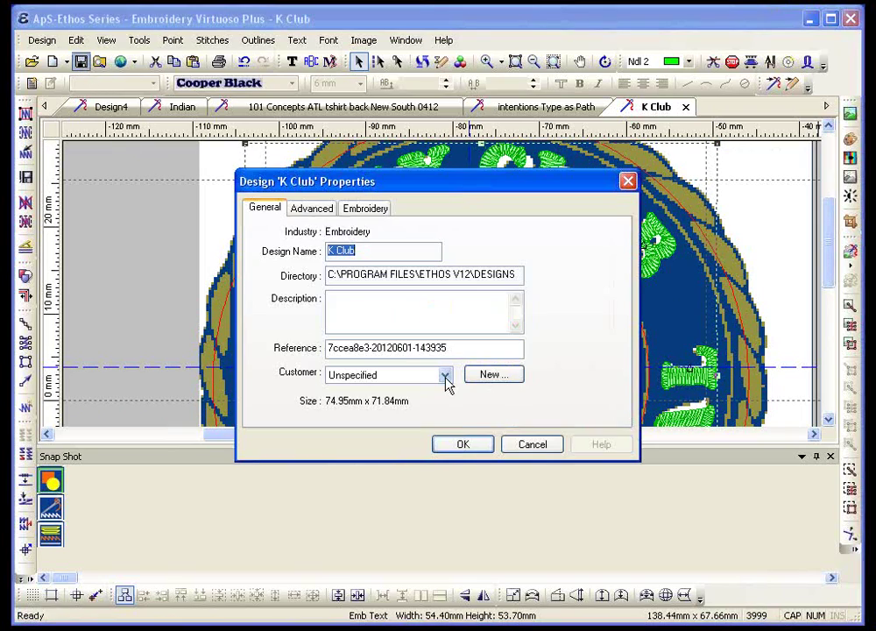
{"action": "left_click", "coordinate": [462, 444]}
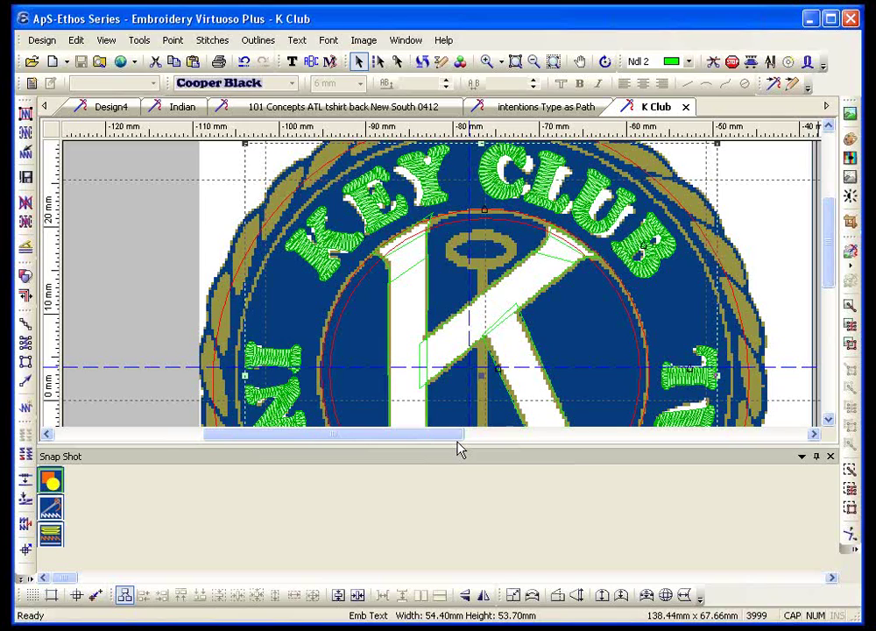
Measure the thickness of the key's oval ring on the background image with Show Length
{"action": "left_click", "coordinate": [486, 62]}
{"action": "left_click", "coordinate": [563, 323]}
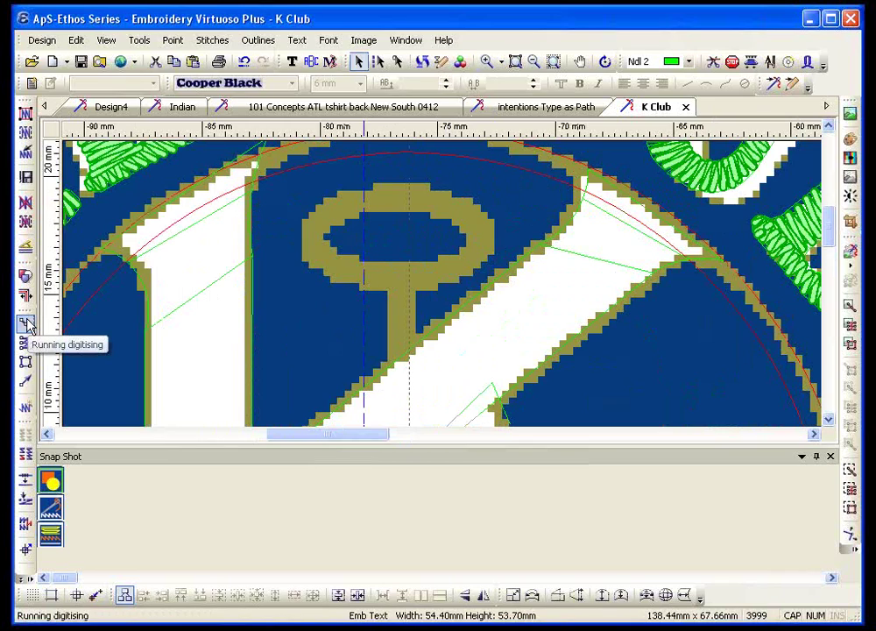
{"action": "left_click", "coordinate": [139, 40]}
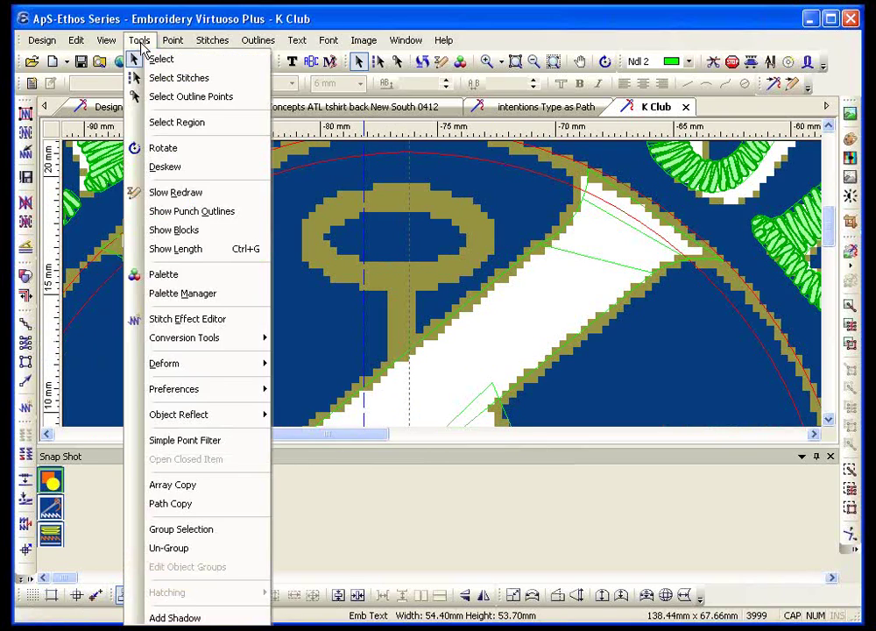
{"action": "left_click", "coordinate": [180, 249]}
{"action": "left_click", "coordinate": [391, 193]}
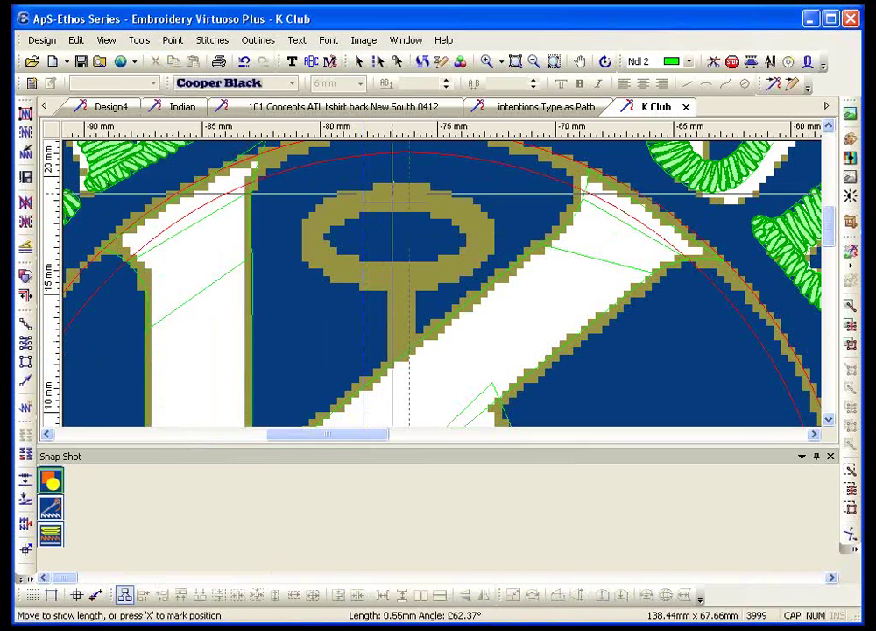
{"action": "left_click", "coordinate": [391, 218]}
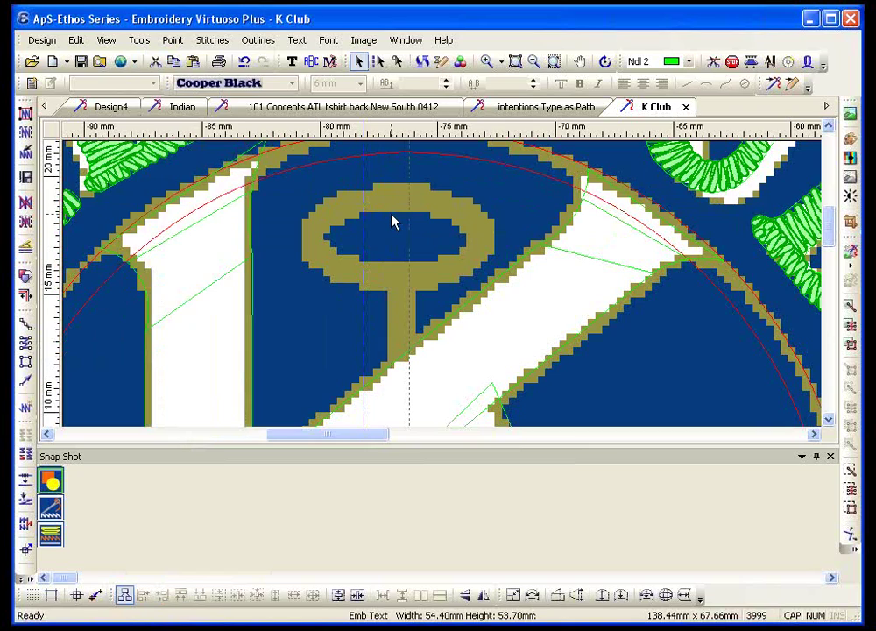
Digitise a Running circle about 3.6 mm in diameter from the middle of the ring's upper band to its lower band
{"action": "left_click", "coordinate": [26, 324]}
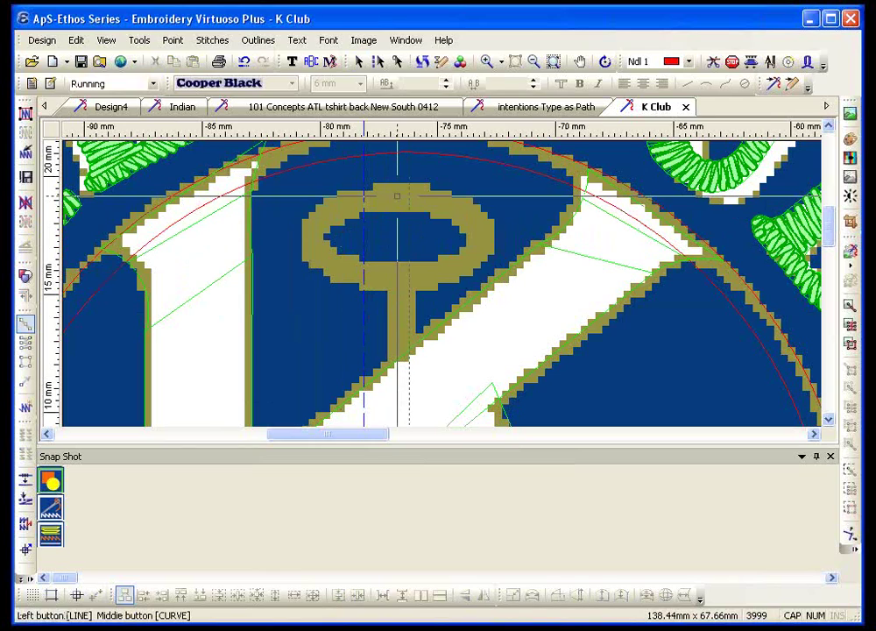
{"action": "left_click", "coordinate": [398, 193]}
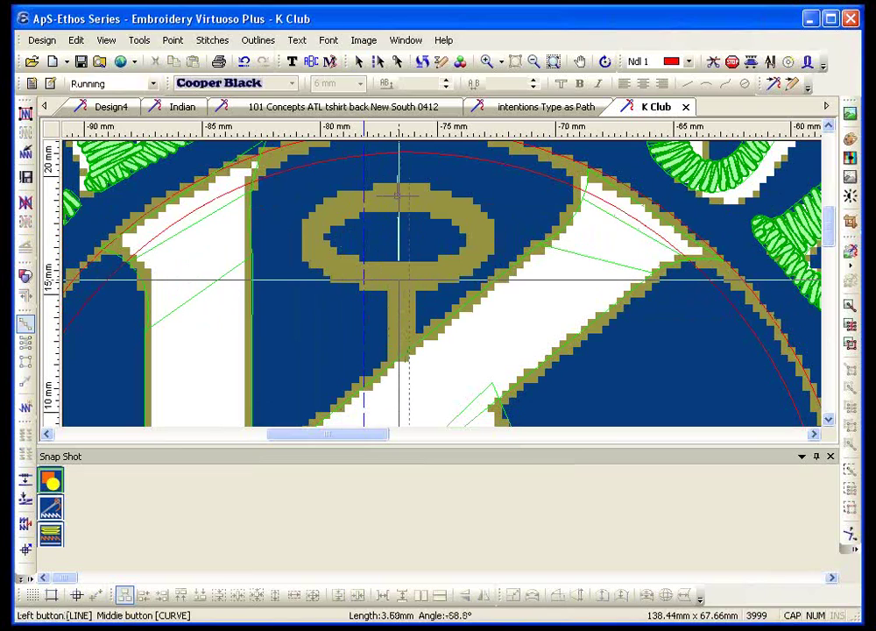
{"action": "middle_click", "coordinate": [397, 280]}
{"action": "middle_click", "coordinate": [398, 195]}
{"action": "key", "text": "Escape"}
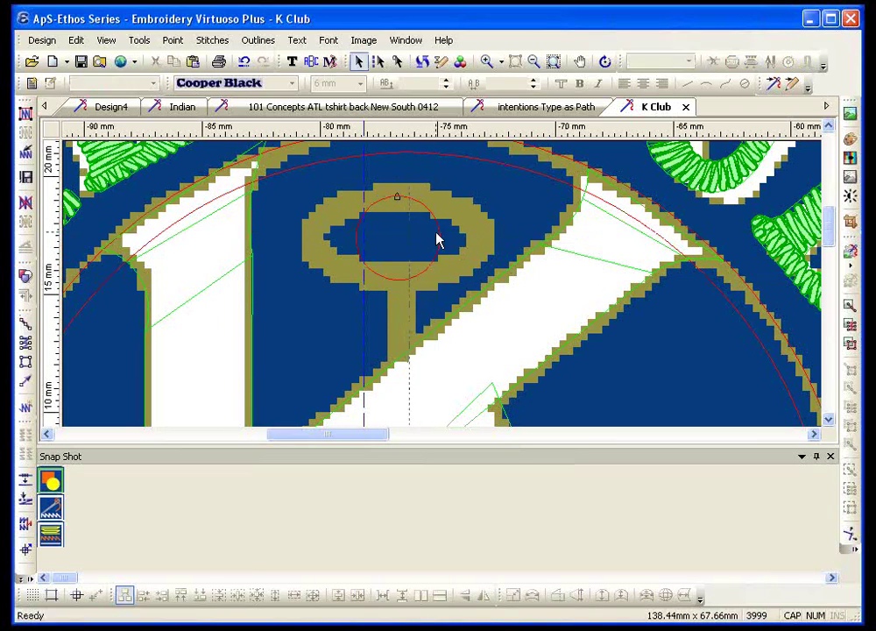
Stretch the running circle horizontally into an oval about 7.1 mm wide that follows the middle of the key ring
{"action": "left_click", "coordinate": [438, 236]}
{"action": "left_click_drag", "start_coordinate": [438, 235], "coordinate": [478, 235]}
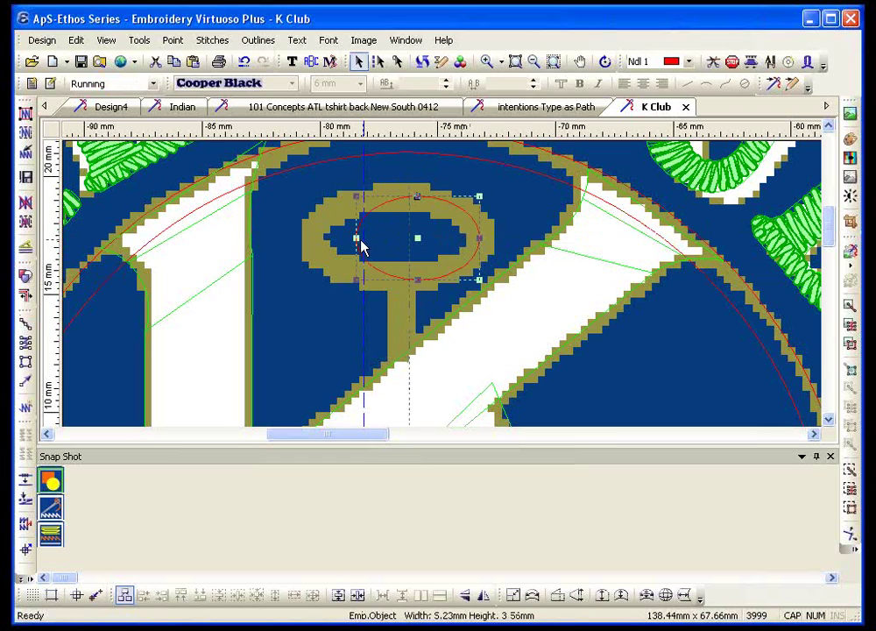
{"action": "left_click_drag", "start_coordinate": [353, 237], "coordinate": [313, 238]}
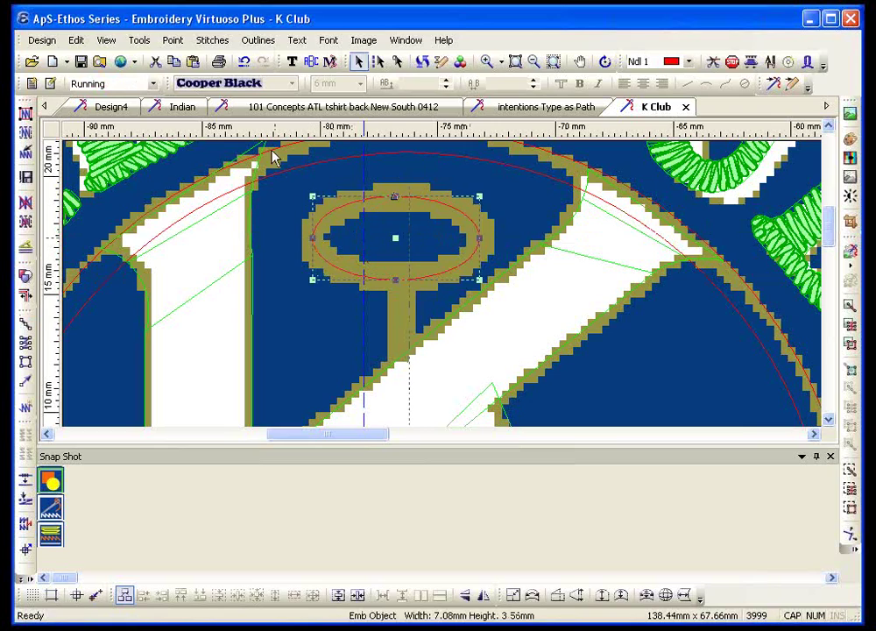
{"action": "left_click", "coordinate": [257, 41]}
{"action": "mouse_move", "coordinate": [298, 246]}
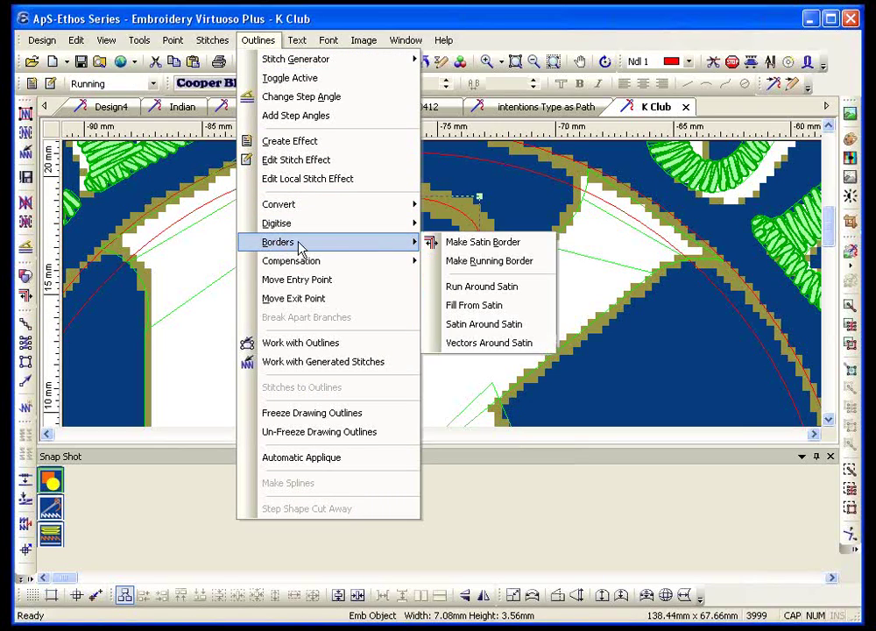
{"action": "left_click", "coordinate": [456, 242]}
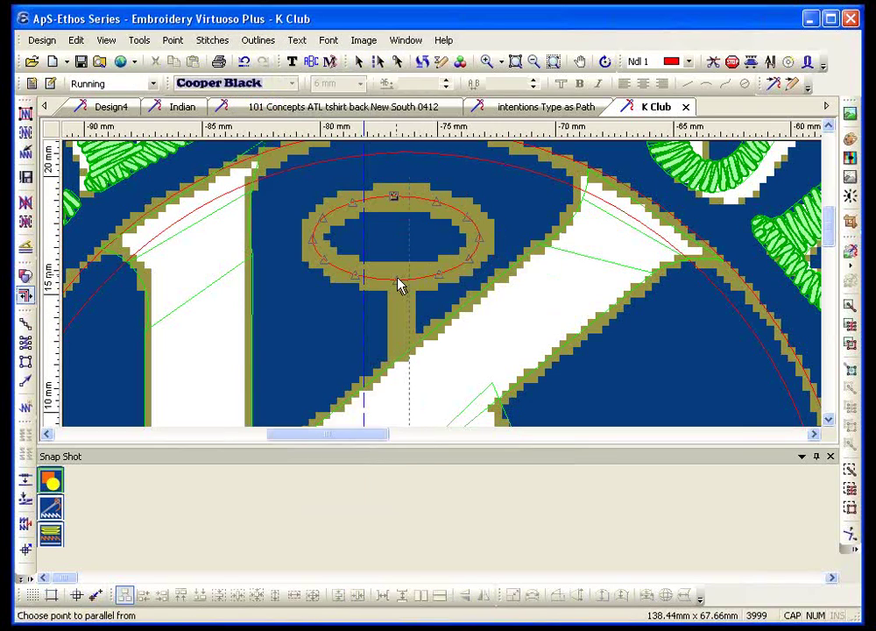
{"action": "left_click", "coordinate": [397, 288]}
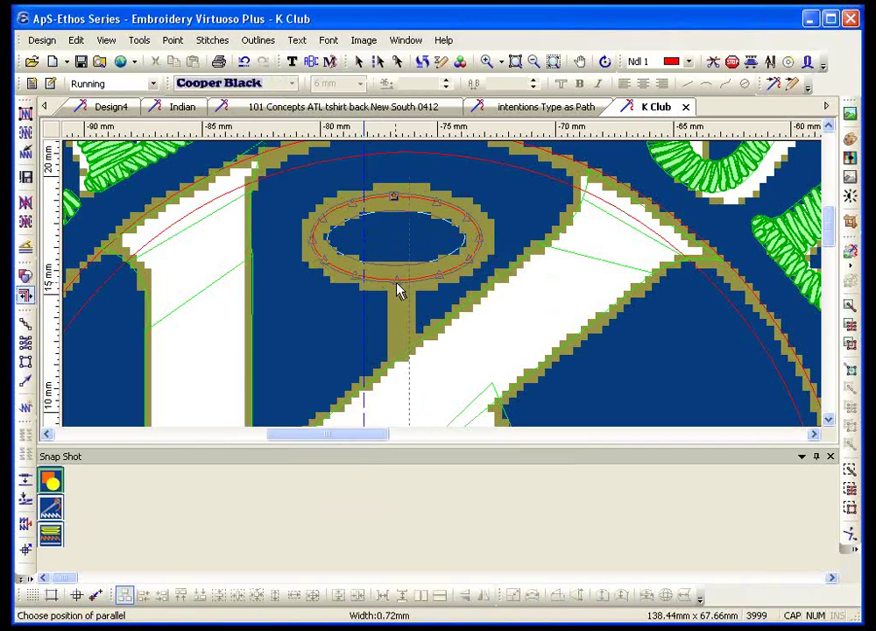
{"action": "left_click", "coordinate": [396, 289]}
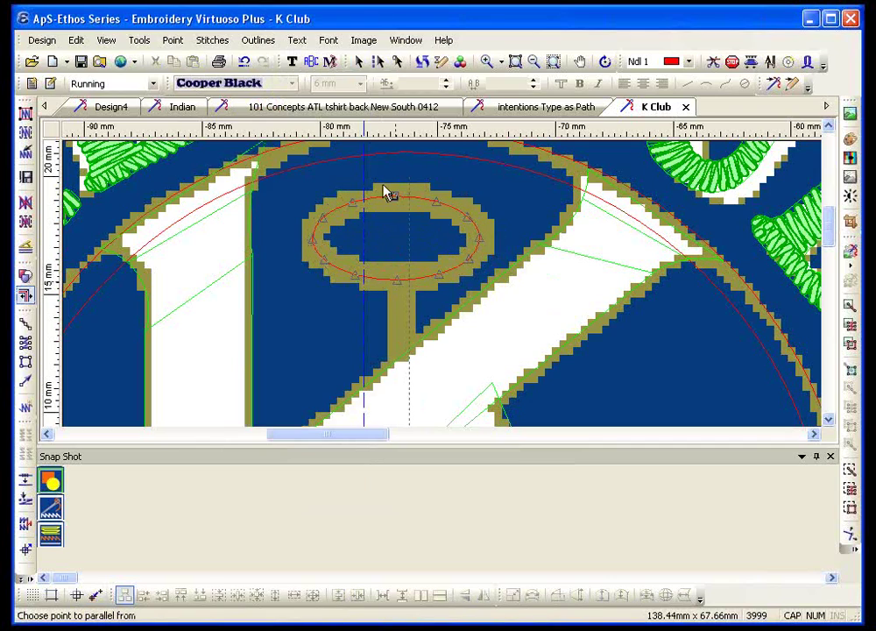
Set the Parallel Offset preference to 50%
{"action": "left_click", "coordinate": [141, 41]}
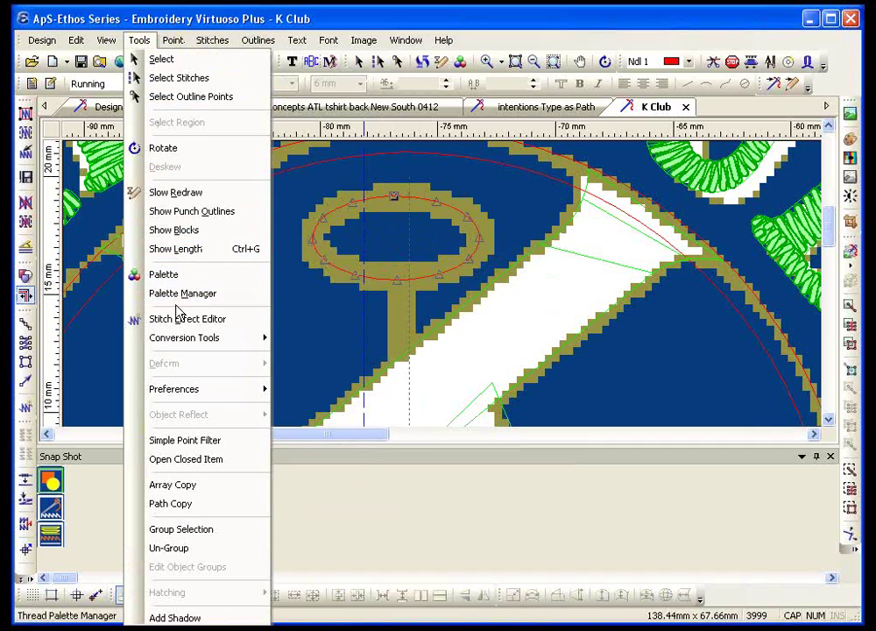
{"action": "mouse_move", "coordinate": [193, 388]}
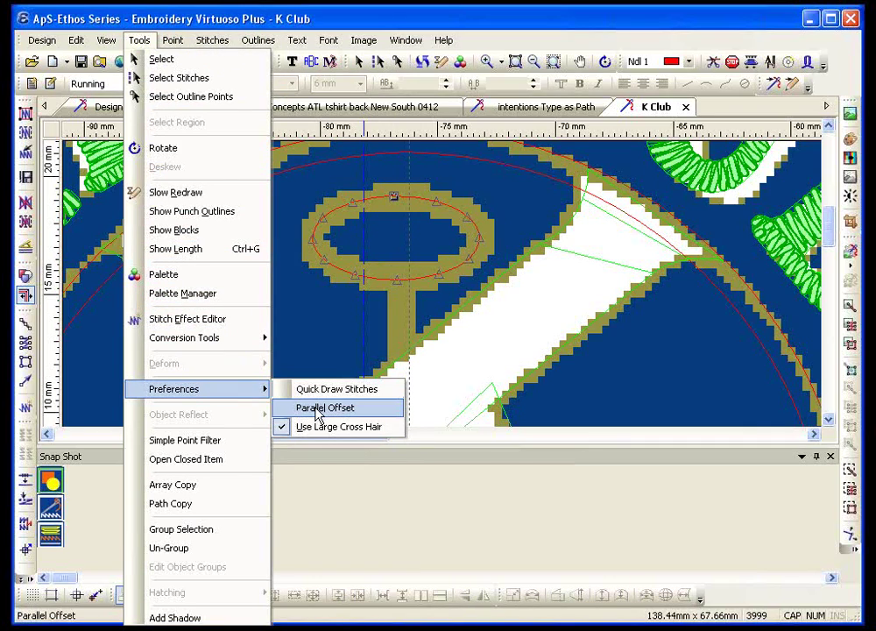
{"action": "left_click", "coordinate": [317, 409]}
{"action": "type", "text": "50"}
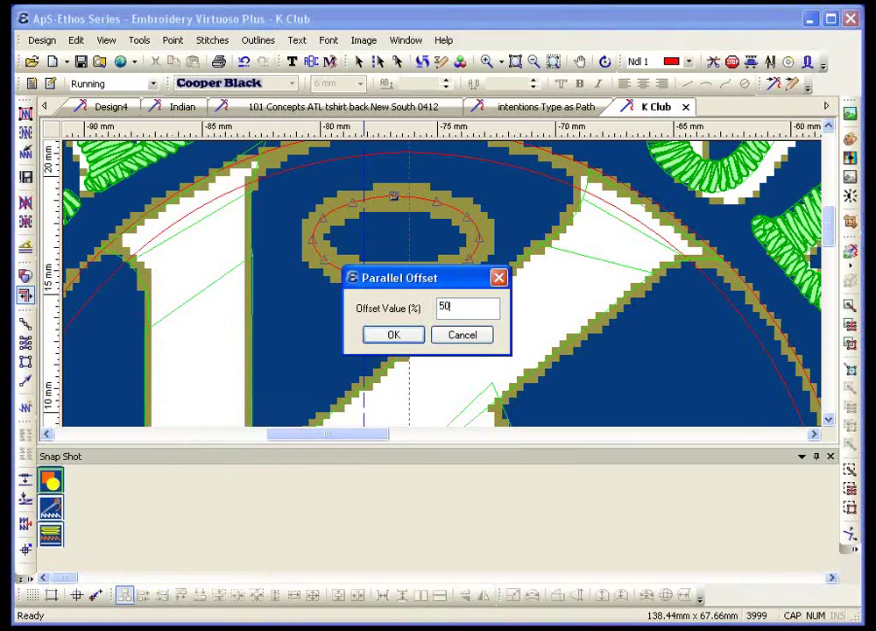
{"action": "left_click", "coordinate": [416, 340]}
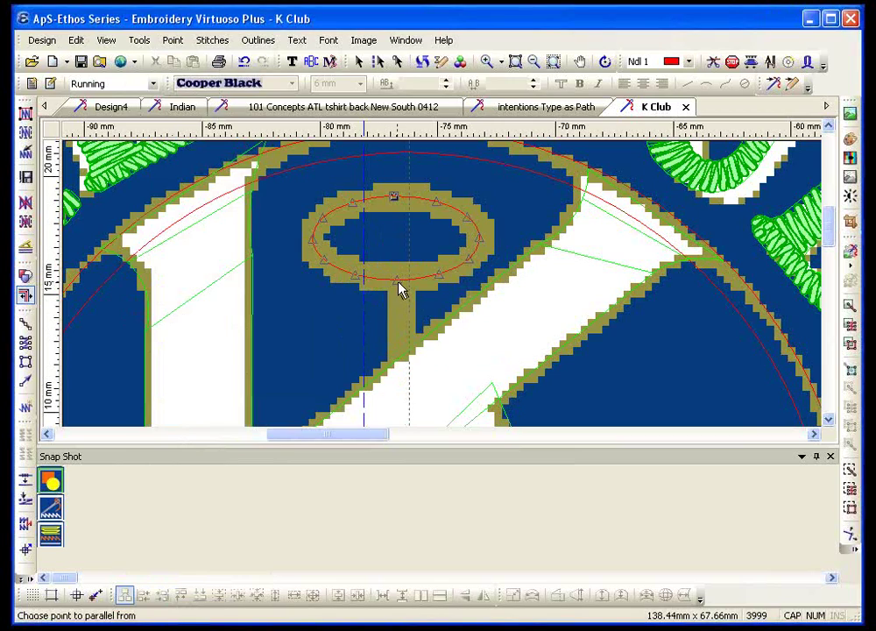
Make a satin border about 1.4 mm wide along the running oval to cover the key ring, and remove the original running line
{"action": "left_click", "coordinate": [399, 289]}
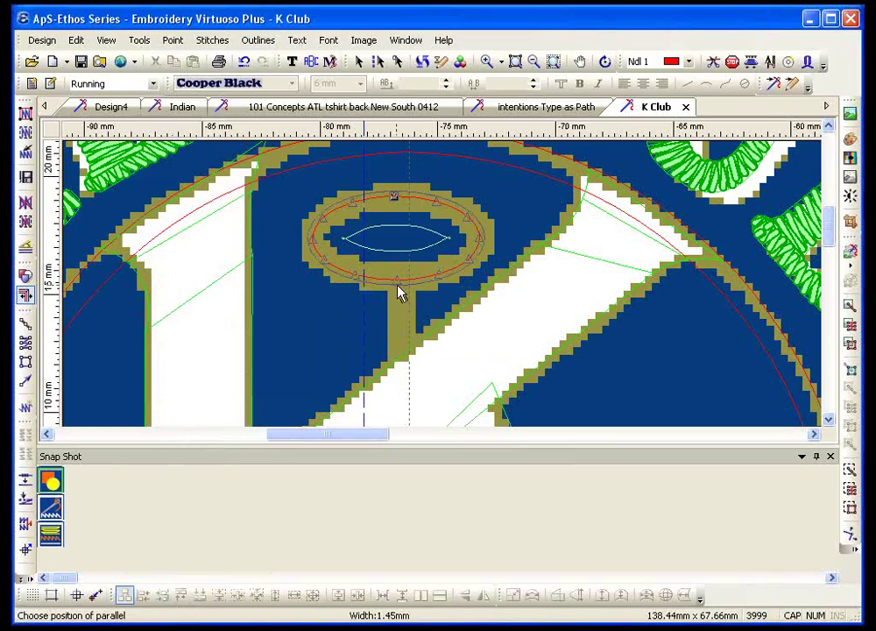
{"action": "left_click", "coordinate": [396, 267]}
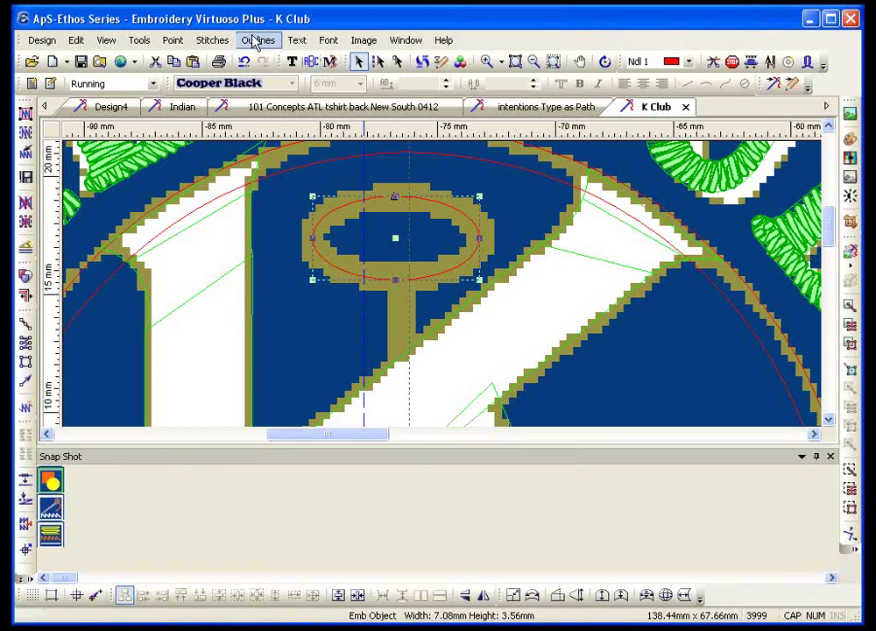
{"action": "left_click", "coordinate": [259, 40]}
{"action": "mouse_move", "coordinate": [312, 243]}
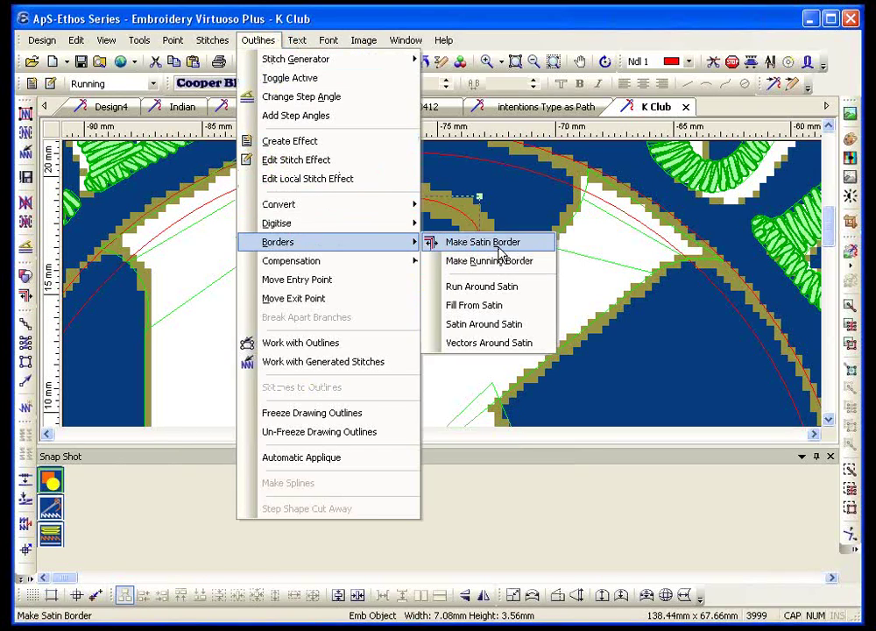
{"action": "left_click", "coordinate": [498, 260]}
{"action": "left_click", "coordinate": [395, 282]}
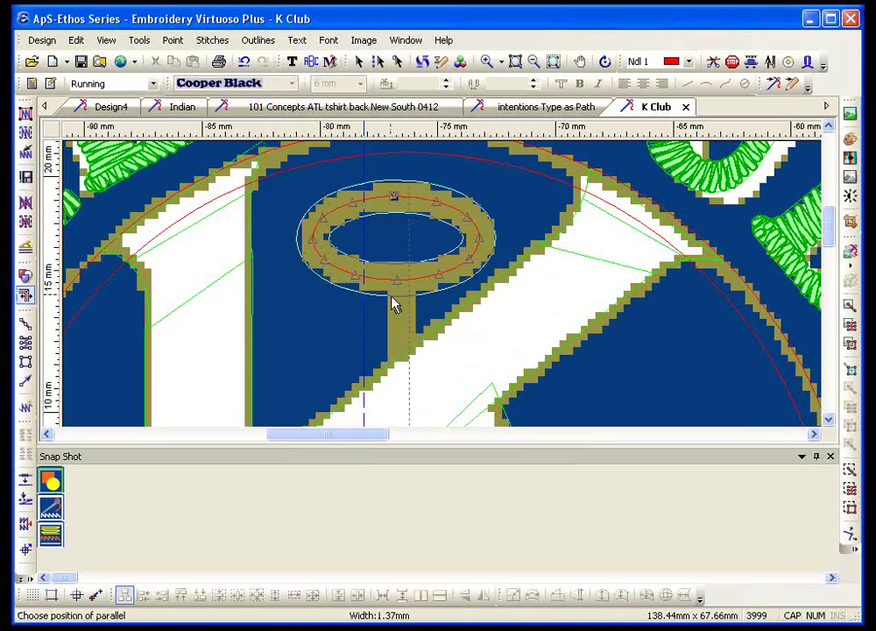
{"action": "left_click", "coordinate": [392, 304]}
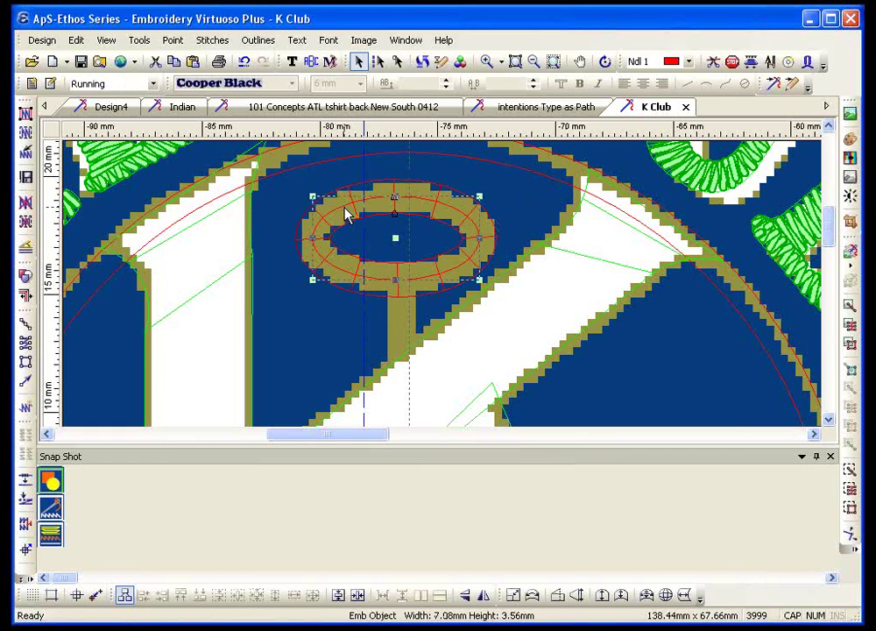
{"action": "key", "text": "Escape"}
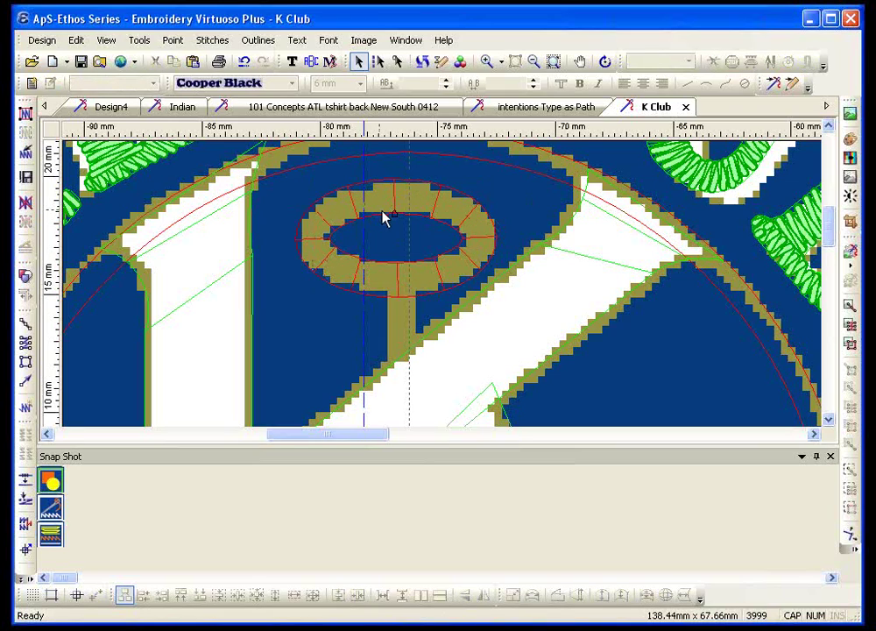
Move the exit point of the key ring's satin border to the ring's lower edge, where the shaft begins
{"action": "left_click", "coordinate": [385, 219]}
{"action": "left_click", "coordinate": [259, 40]}
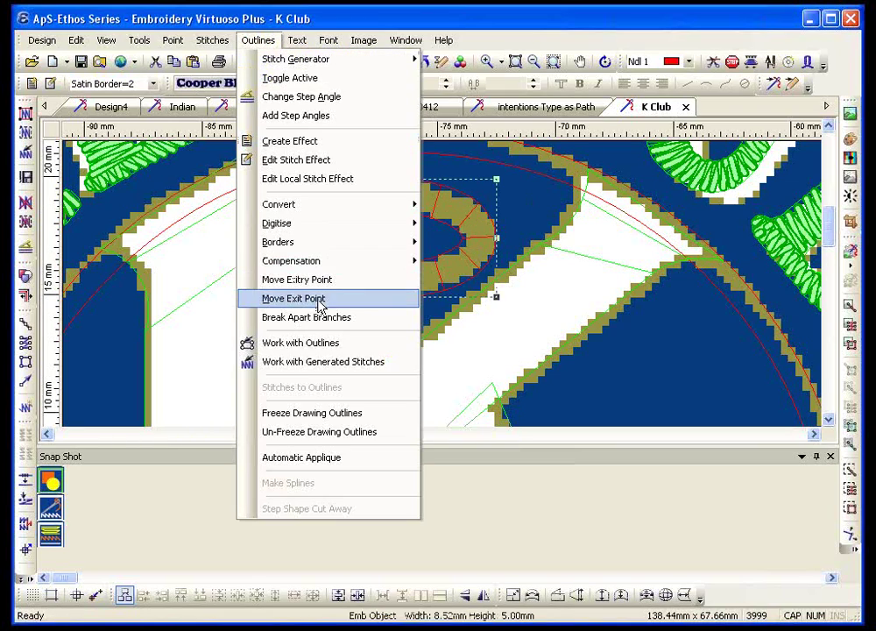
{"action": "left_click", "coordinate": [319, 299]}
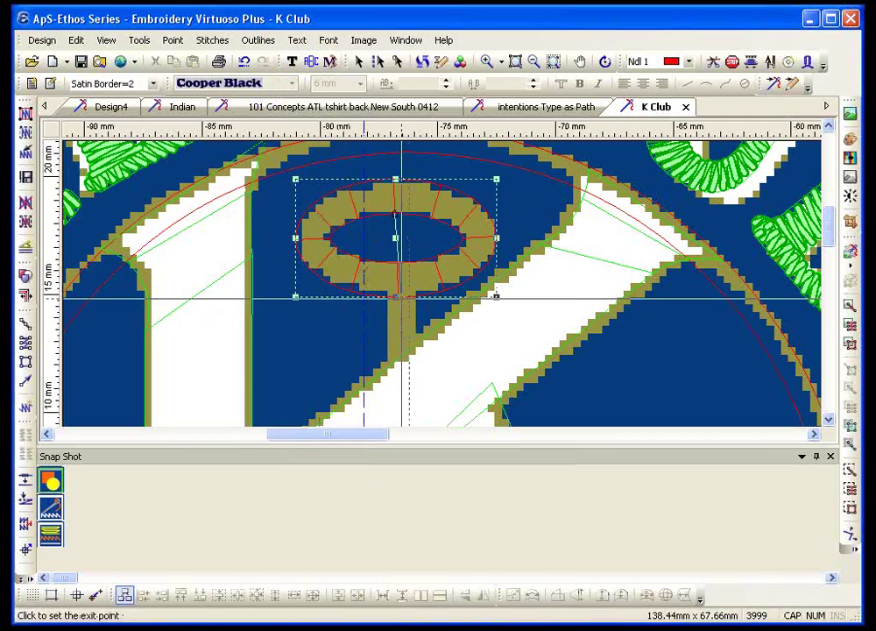
{"action": "left_click", "coordinate": [368, 331]}
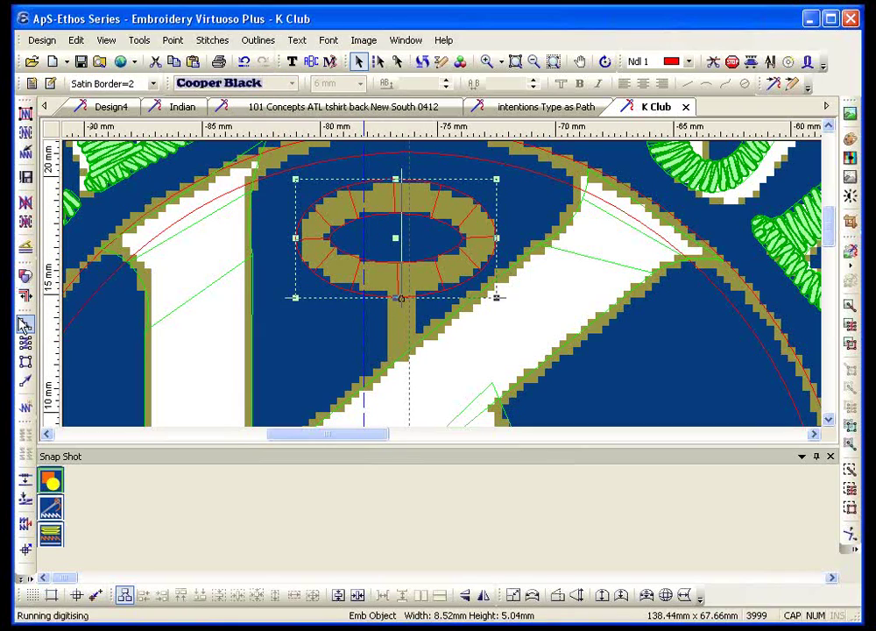
Digitise the key's upper shaft as a Satin column about 1.5 x 3.2 mm, from the ring to the K's diagonal stroke
{"action": "left_click", "coordinate": [24, 341]}
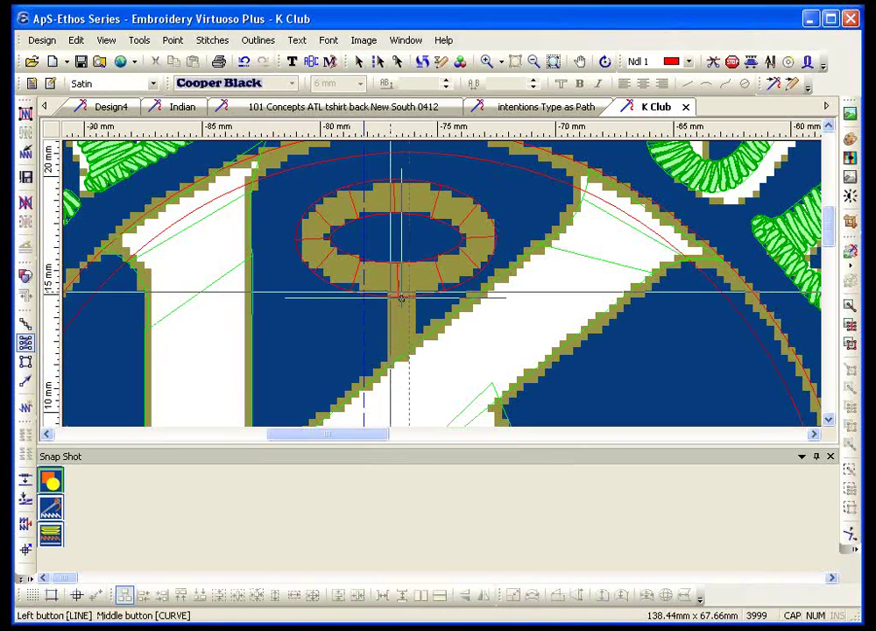
{"action": "left_click", "coordinate": [388, 297]}
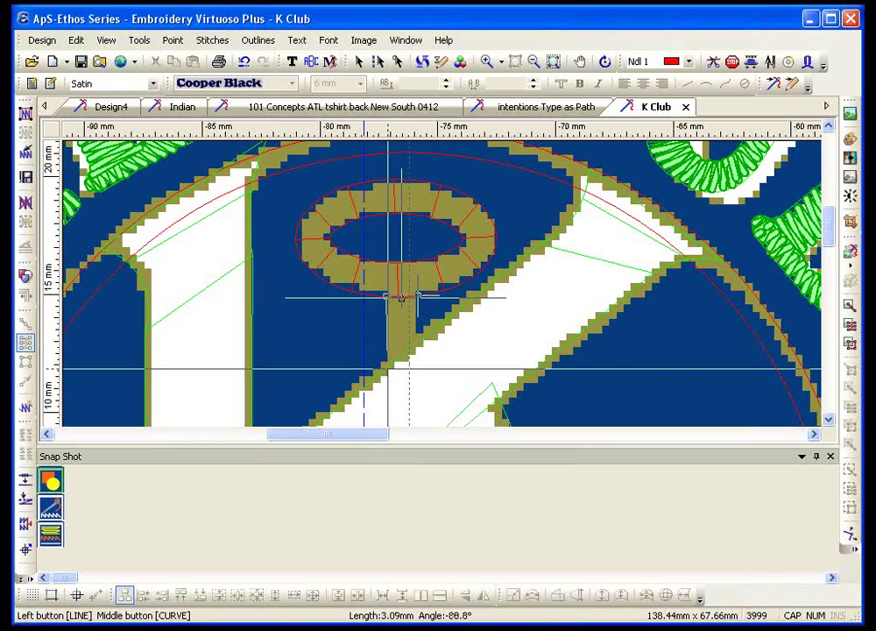
{"action": "left_click", "coordinate": [385, 367]}
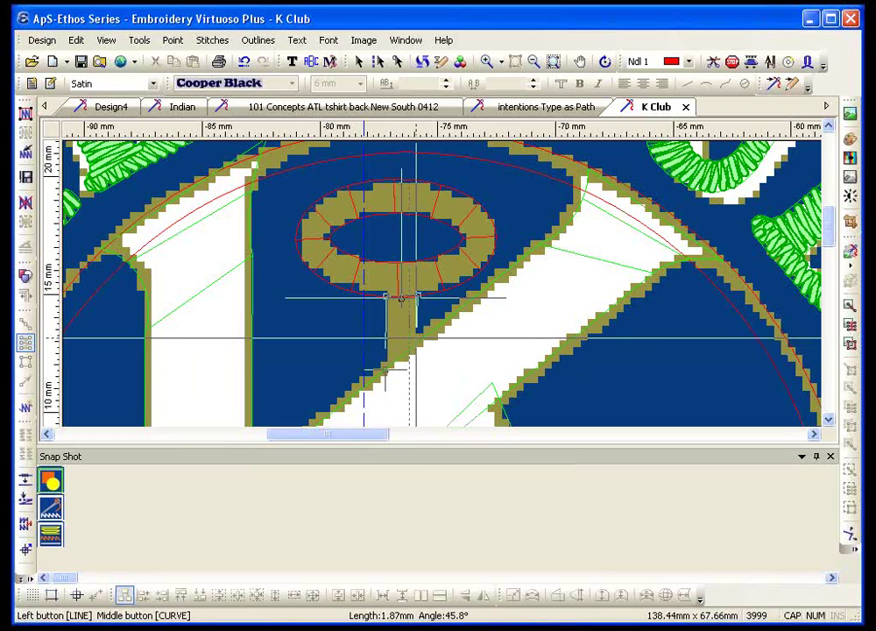
{"action": "key", "text": "Return"}
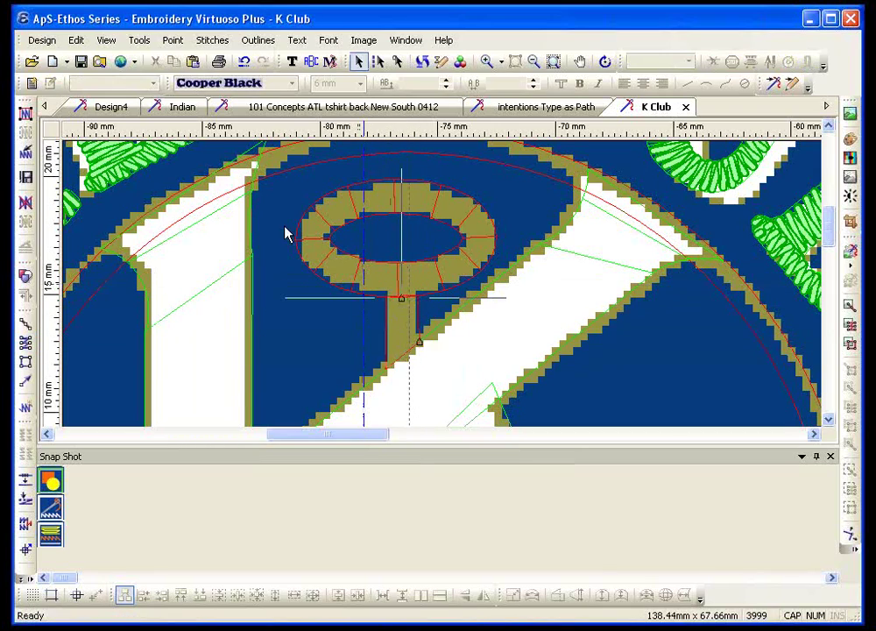
Assign needle 3 to the key ring and upper shaft and generate stitches for all outlines in the design
{"action": "left_click", "coordinate": [376, 261]}
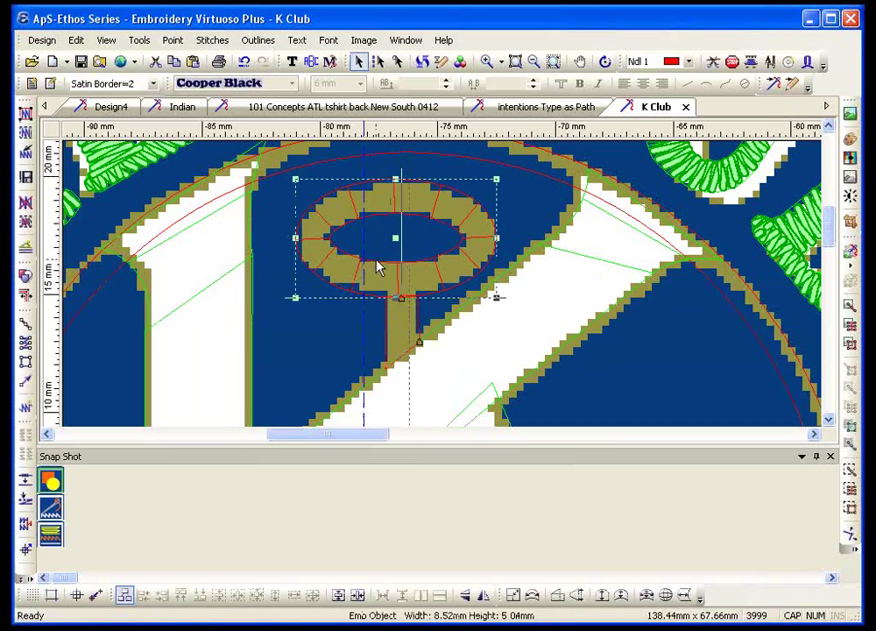
{"action": "left_click", "coordinate": [390, 324]}
{"action": "left_click", "coordinate": [27, 115]}
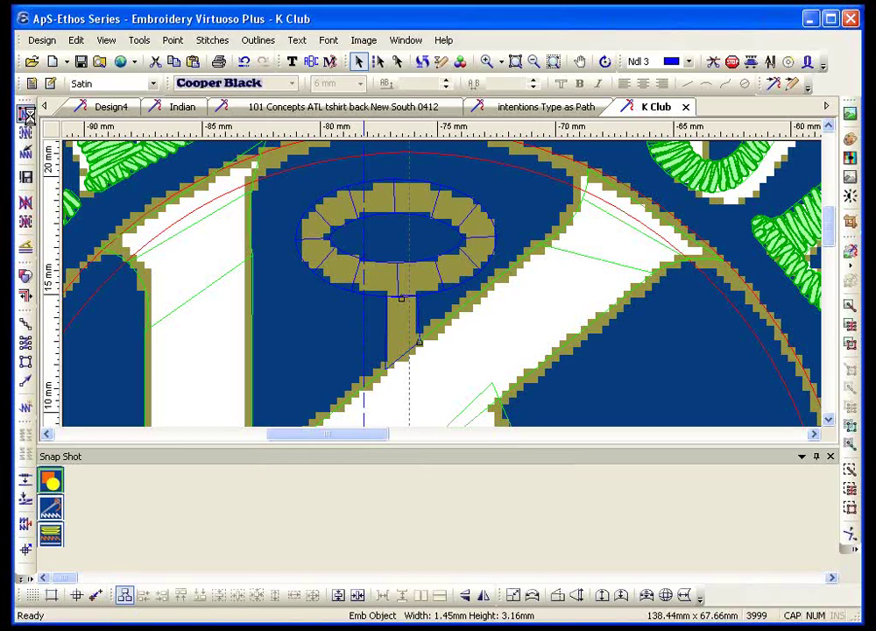
{"action": "left_click", "coordinate": [27, 114]}
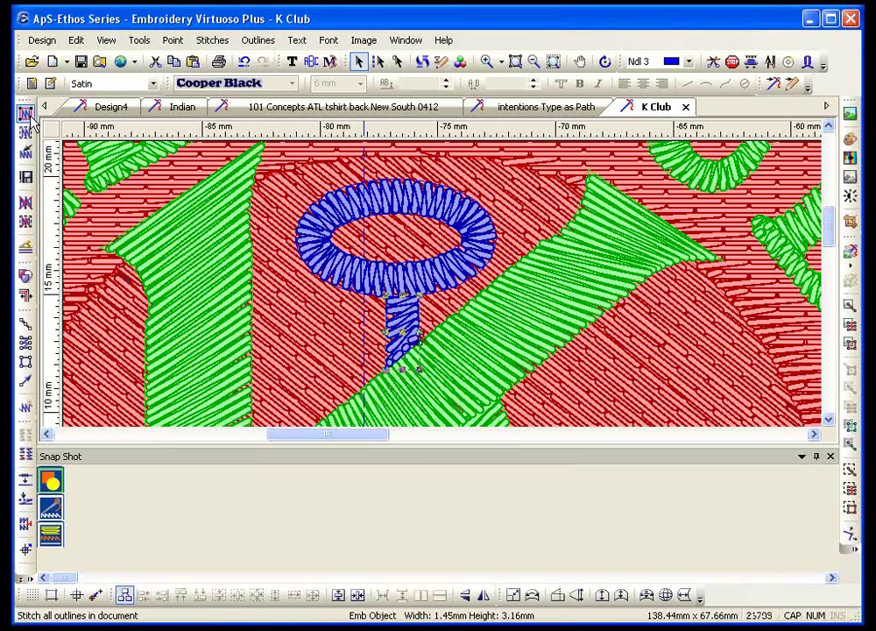
Remove the generated stitches from the whole design to return to its outlines
{"action": "left_click", "coordinate": [26, 201]}
{"action": "scroll", "coordinate": [434, 280], "scroll_direction": "up", "scroll_amount": 3}
{"action": "scroll", "coordinate": [433, 273], "scroll_direction": "up", "scroll_amount": 3}
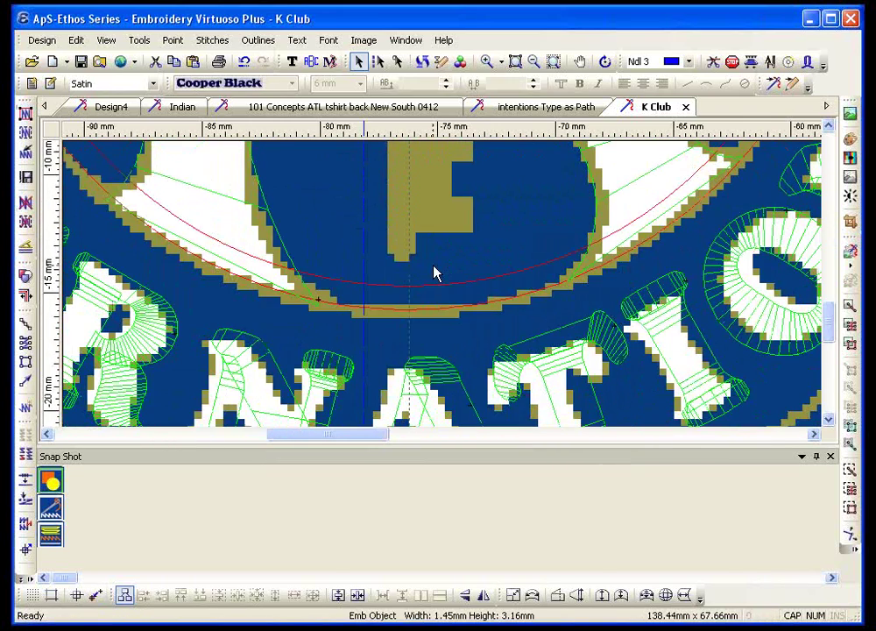
{"action": "scroll", "coordinate": [434, 273], "scroll_direction": "up", "scroll_amount": 3}
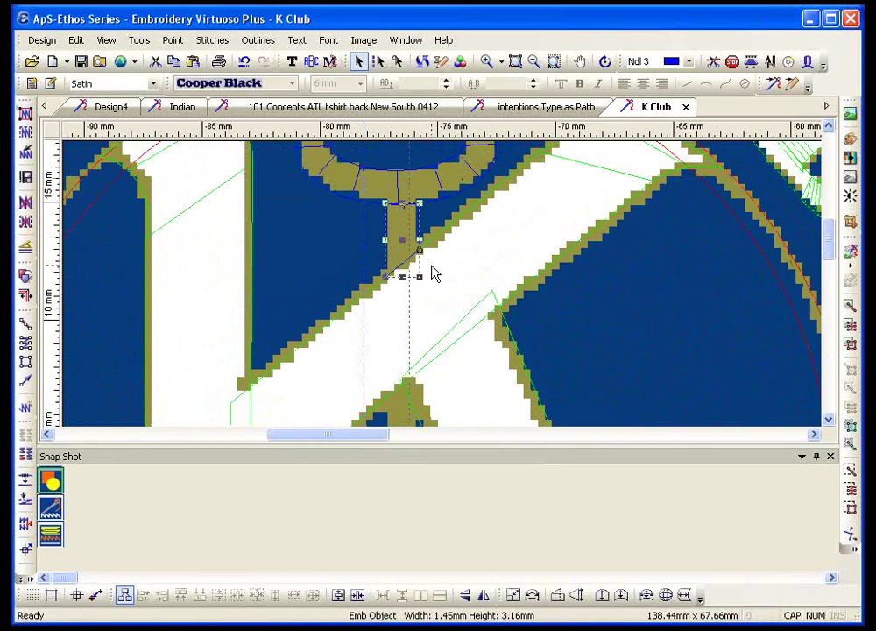
Start a Running line at the upper shaft's lower end and trace the K's diagonal arm, around its serif, to the arm's junction with the leg
{"action": "scroll", "coordinate": [434, 273], "scroll_direction": "up", "scroll_amount": 3}
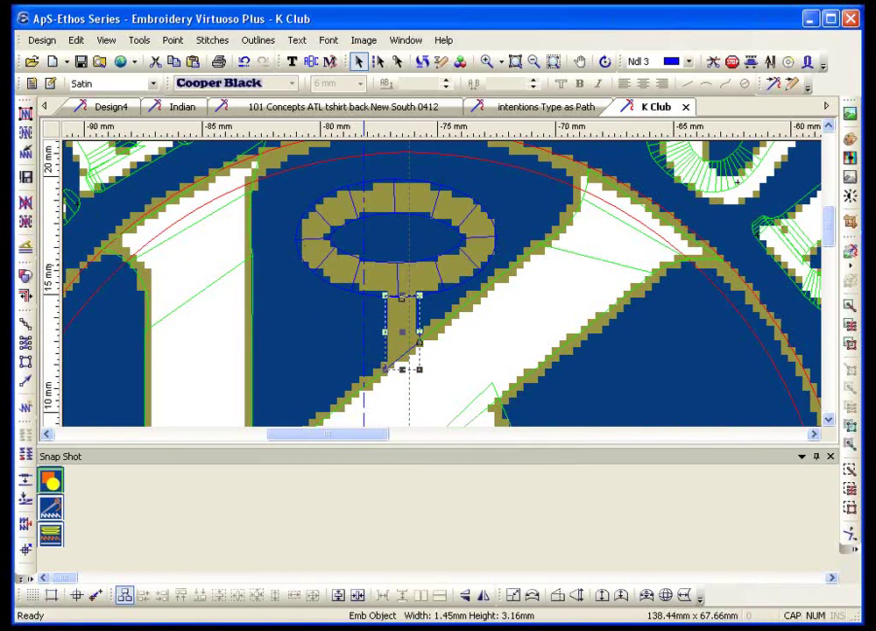
{"action": "left_click", "coordinate": [24, 325]}
{"action": "left_click", "coordinate": [666, 62]}
{"action": "left_click", "coordinate": [671, 103]}
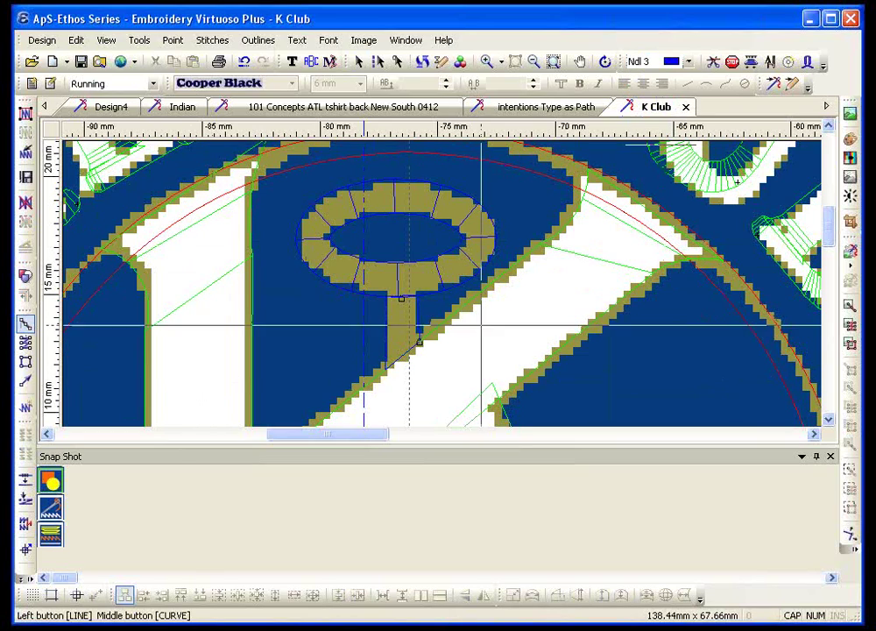
{"action": "scroll", "coordinate": [411, 319], "scroll_direction": "down", "scroll_amount": 1}
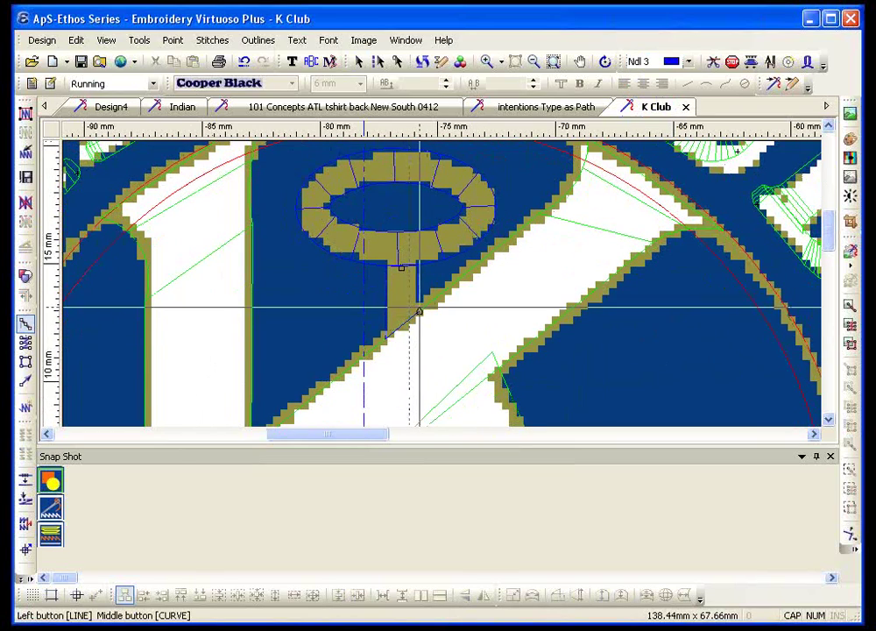
{"action": "left_click", "coordinate": [419, 309]}
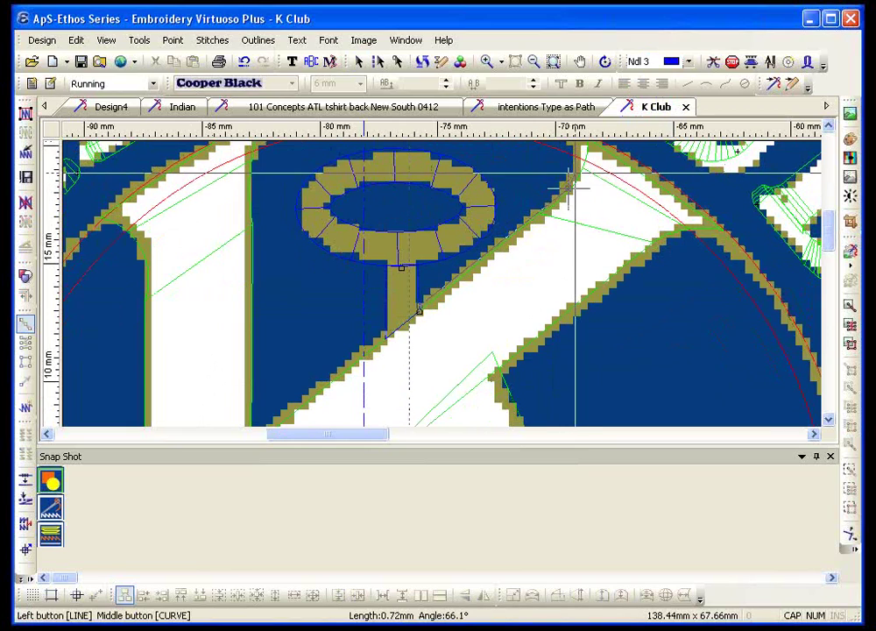
{"action": "scroll", "coordinate": [573, 210], "scroll_direction": "up", "scroll_amount": 4}
{"action": "left_click", "coordinate": [575, 266]}
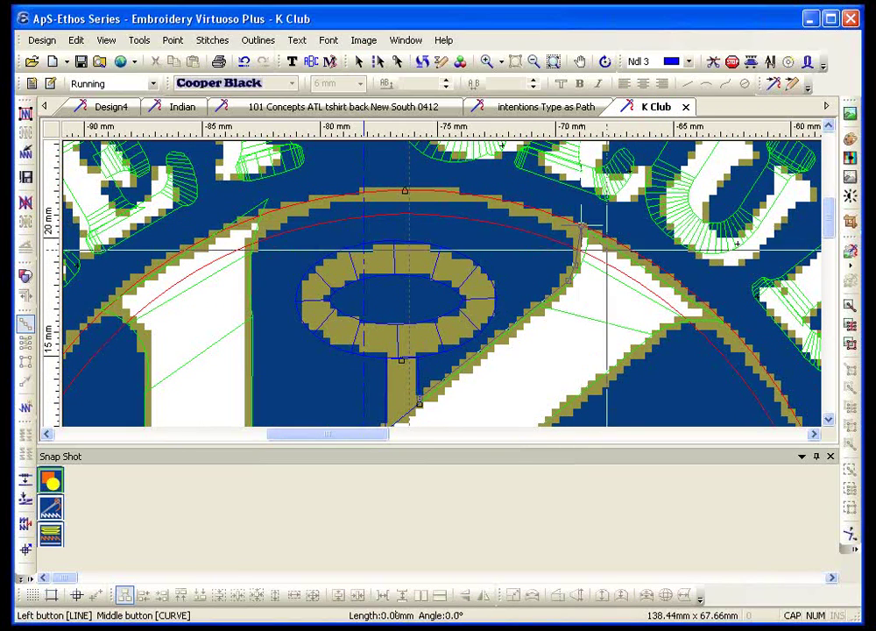
{"action": "left_click", "coordinate": [686, 320]}
{"action": "left_click", "coordinate": [664, 333]}
{"action": "scroll", "coordinate": [664, 333], "scroll_direction": "down", "scroll_amount": 5}
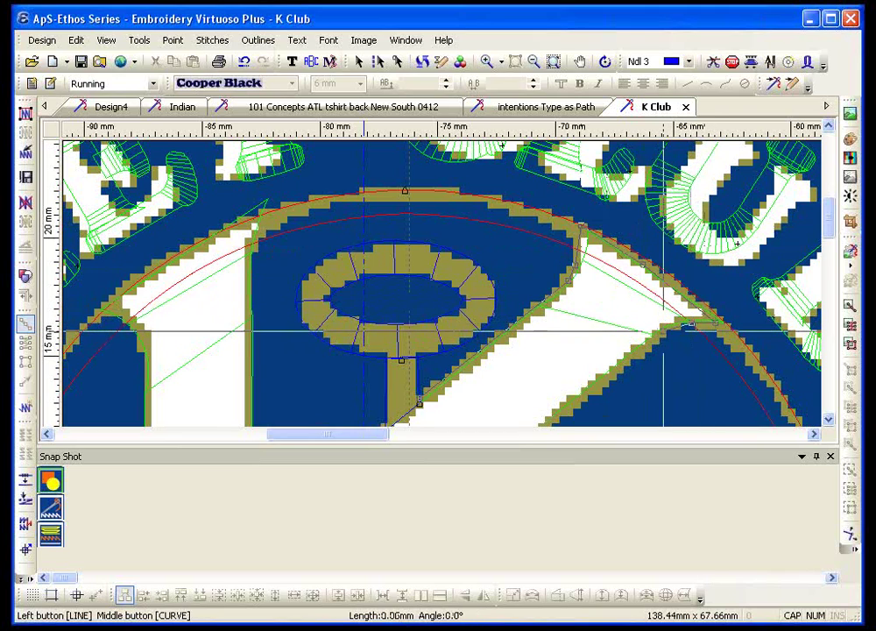
{"action": "left_click", "coordinate": [520, 333]}
{"action": "left_click", "coordinate": [495, 344]}
Continue the Running line down the K's diagonal leg, around its foot serif and back up to the inner corner above the lower shaft
{"action": "scroll", "coordinate": [495, 344], "scroll_direction": "down", "scroll_amount": 15}
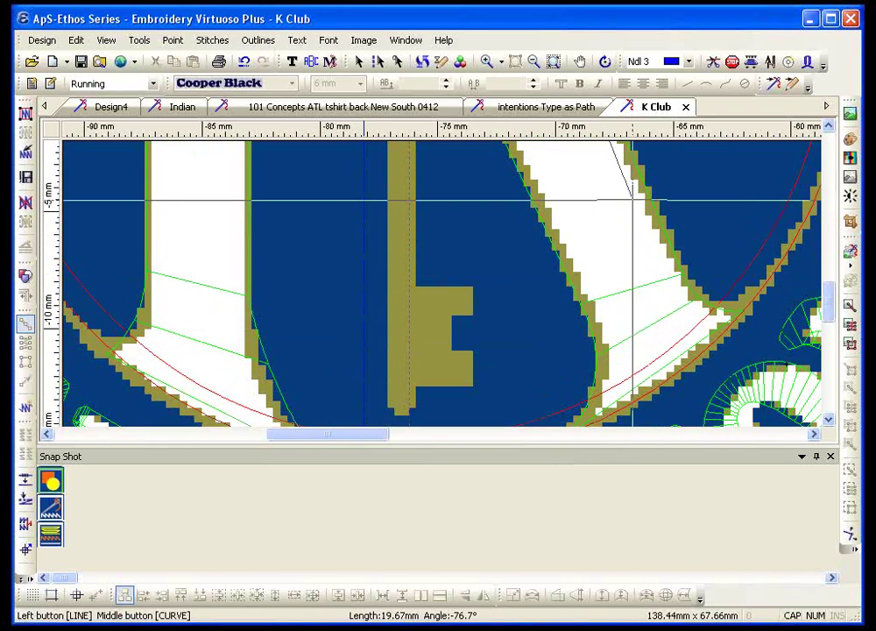
{"action": "left_click", "coordinate": [687, 289]}
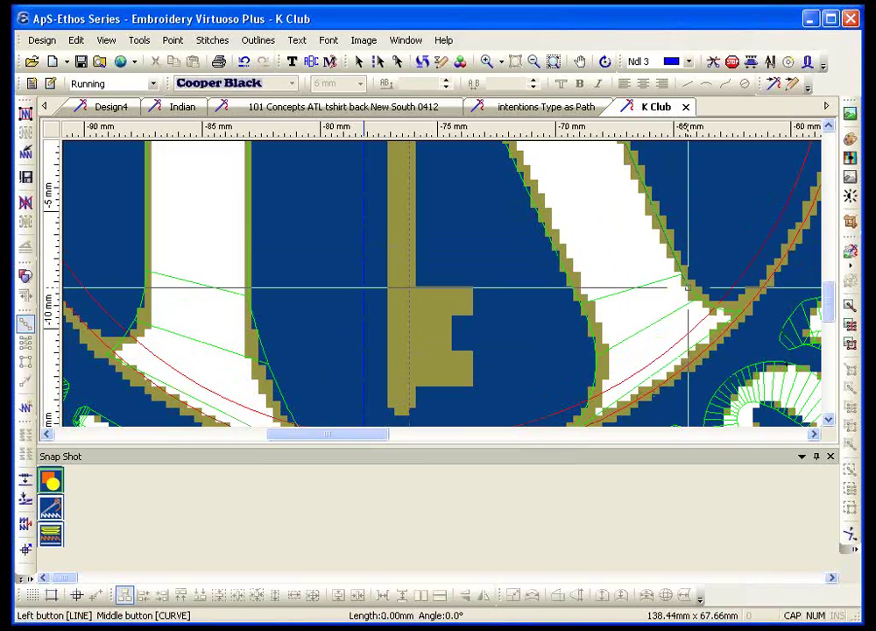
{"action": "left_click", "coordinate": [707, 308]}
{"action": "left_click", "coordinate": [745, 313]}
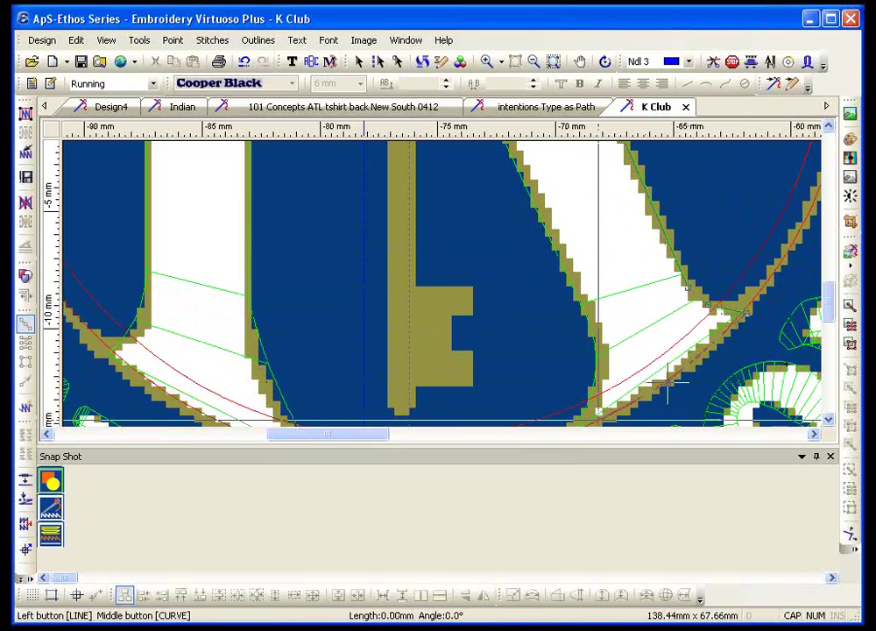
{"action": "scroll", "coordinate": [668, 382], "scroll_direction": "down", "scroll_amount": 3}
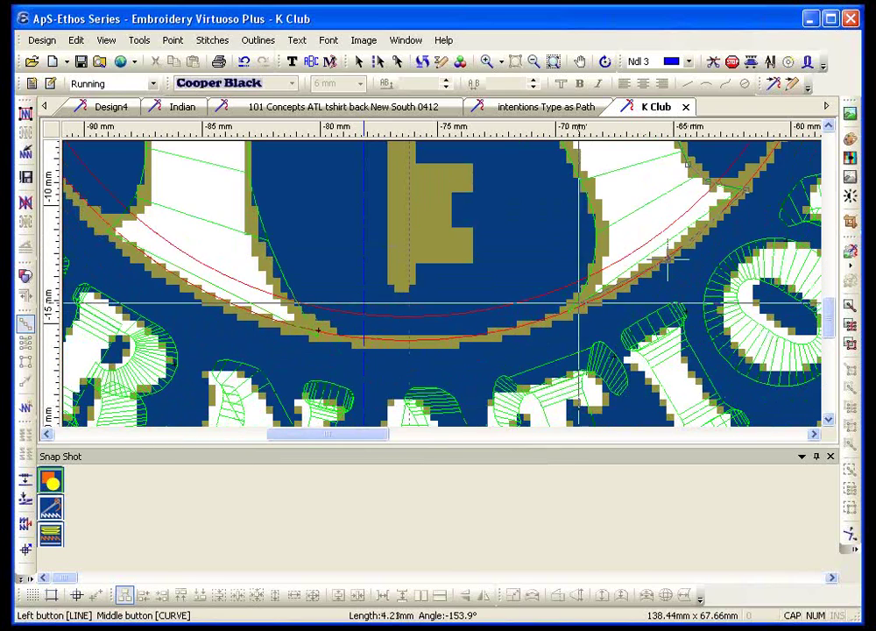
{"action": "left_click", "coordinate": [598, 238]}
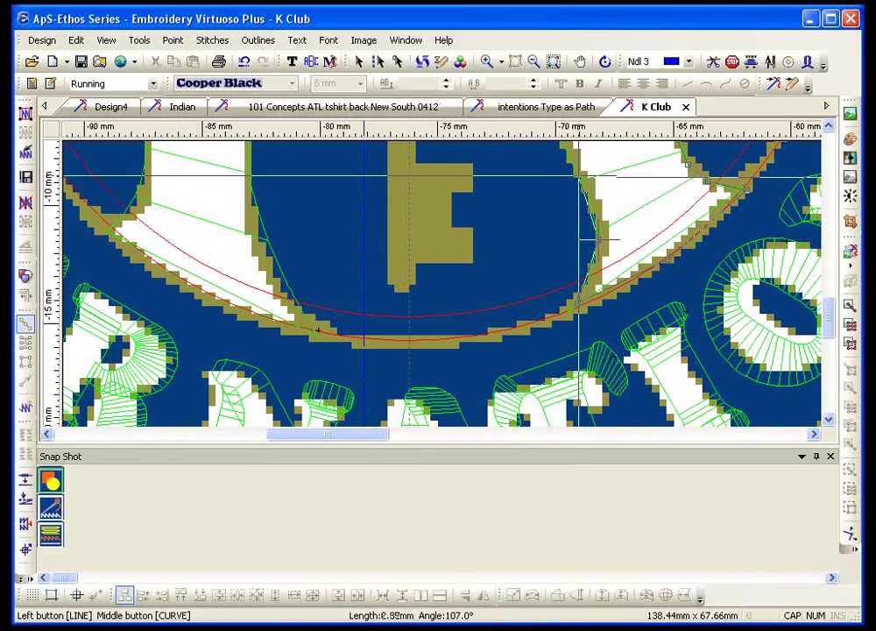
{"action": "scroll", "coordinate": [578, 299], "scroll_direction": "up", "scroll_amount": 3}
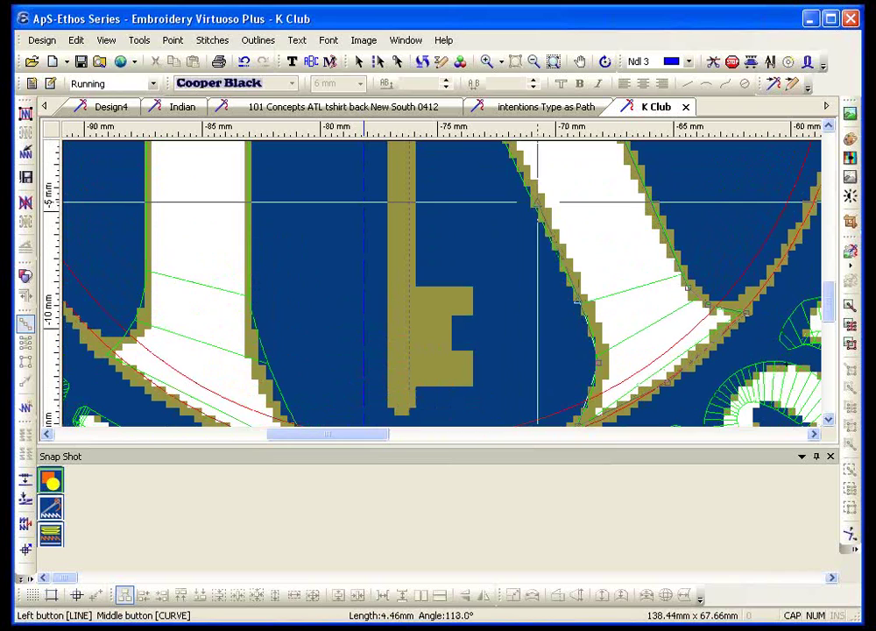
{"action": "scroll", "coordinate": [526, 294], "scroll_direction": "up", "scroll_amount": 5}
{"action": "left_click", "coordinate": [444, 189]}
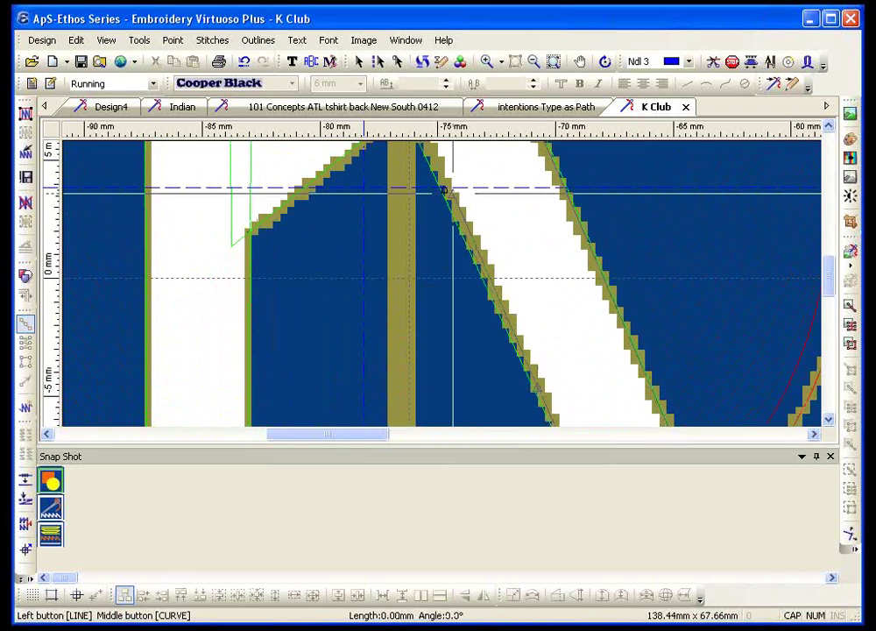
{"action": "scroll", "coordinate": [445, 262], "scroll_direction": "up", "scroll_amount": 2}
{"action": "left_click", "coordinate": [398, 203]}
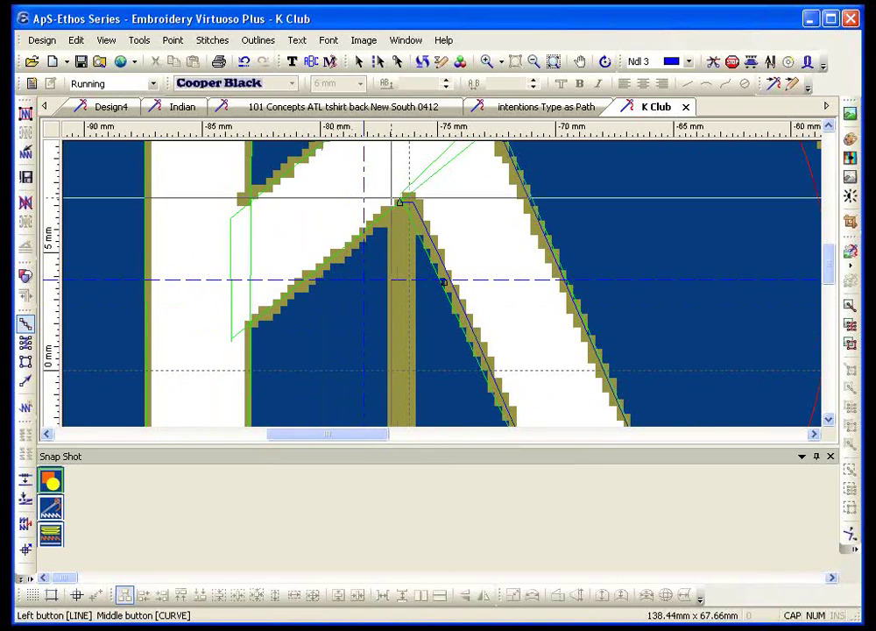
Digitise a Running line from the K's inner corner down the centre of the lower shaft and into the key's bit
{"action": "scroll", "coordinate": [438, 289], "scroll_direction": "down", "scroll_amount": 4}
{"action": "scroll", "coordinate": [424, 405], "scroll_direction": "down", "scroll_amount": 3}
{"action": "left_click", "coordinate": [397, 336]}
{"action": "scroll", "coordinate": [432, 333], "scroll_direction": "down", "scroll_amount": 2}
{"action": "key", "text": "Return"}
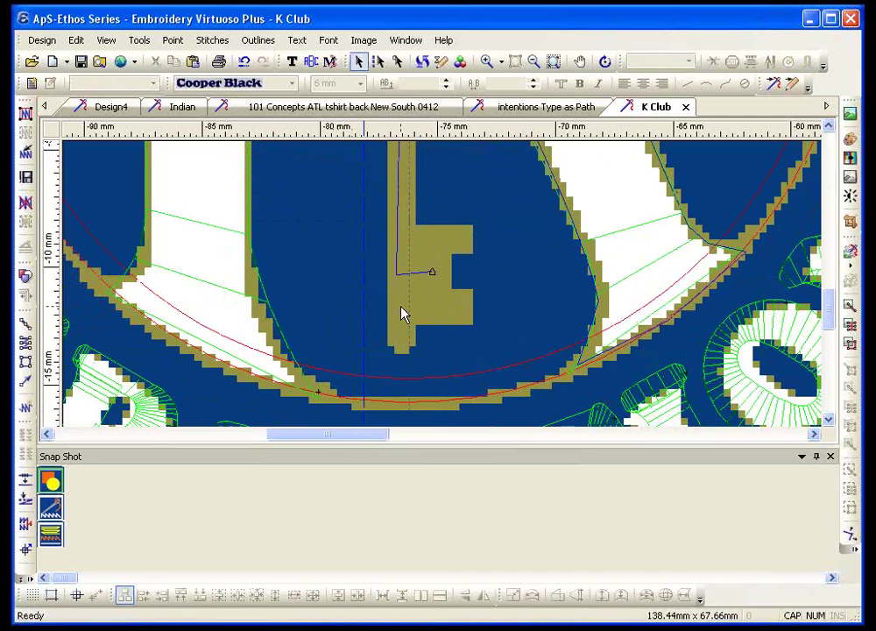
Outline the notched key bit as a Step fill shape about 3.2 x 4.4 mm beside the lower shaft
{"action": "left_click", "coordinate": [24, 362]}
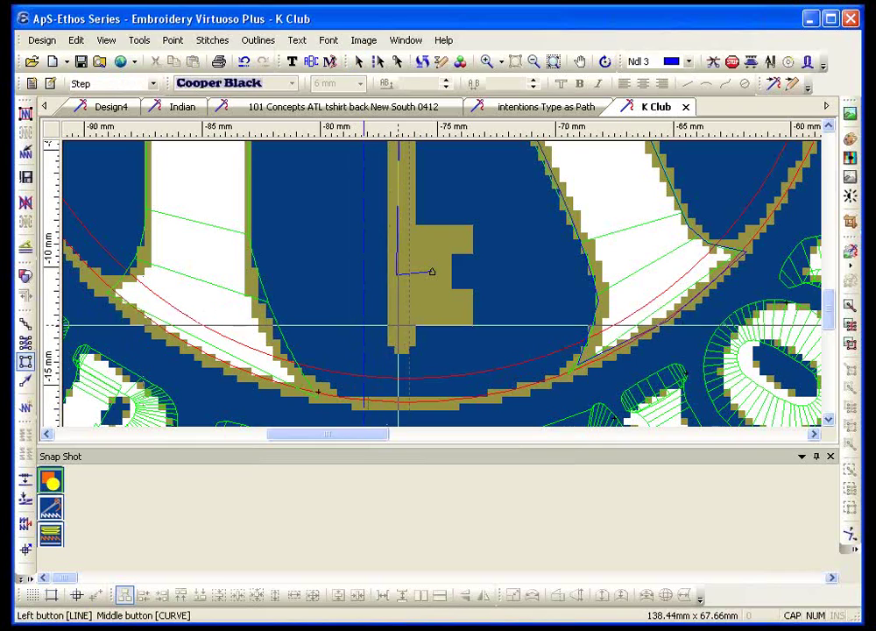
{"action": "left_click", "coordinate": [397, 324]}
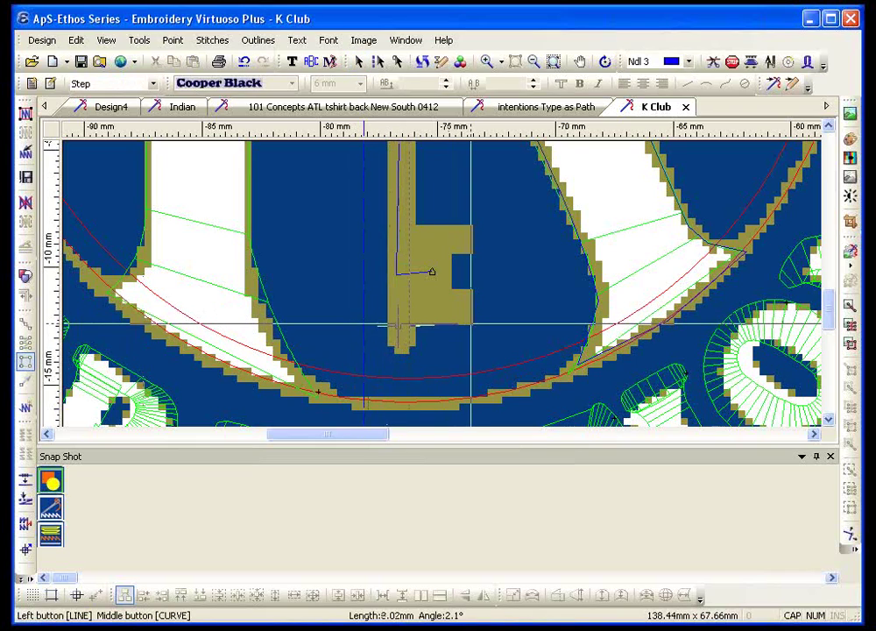
{"action": "left_click", "coordinate": [473, 325]}
{"action": "left_click", "coordinate": [472, 287]}
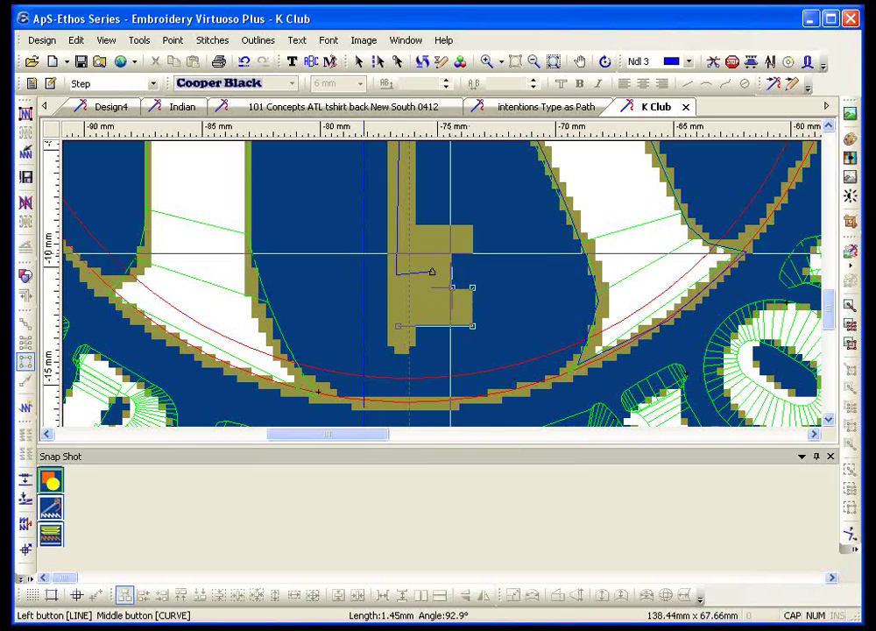
{"action": "left_click", "coordinate": [452, 255]}
{"action": "left_click", "coordinate": [473, 255]}
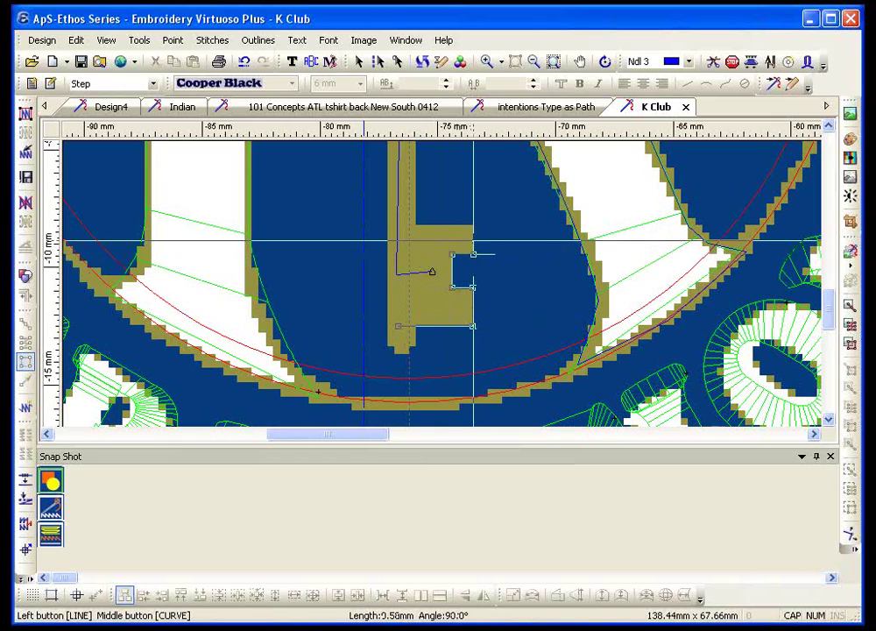
{"action": "left_click", "coordinate": [472, 221]}
{"action": "left_click", "coordinate": [398, 221]}
{"action": "key", "text": "Return"}
Generate the Step fill stitches for the key's bit
{"action": "left_click", "coordinate": [399, 224]}
{"action": "left_click", "coordinate": [416, 187]}
{"action": "key", "text": "Escape"}
{"action": "left_click", "coordinate": [405, 233]}
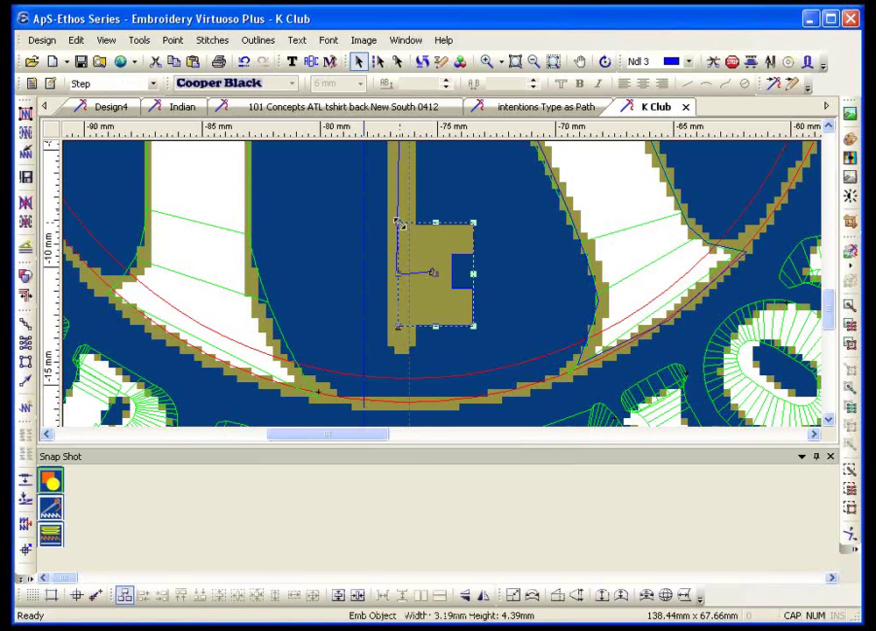
{"action": "left_click", "coordinate": [25, 113]}
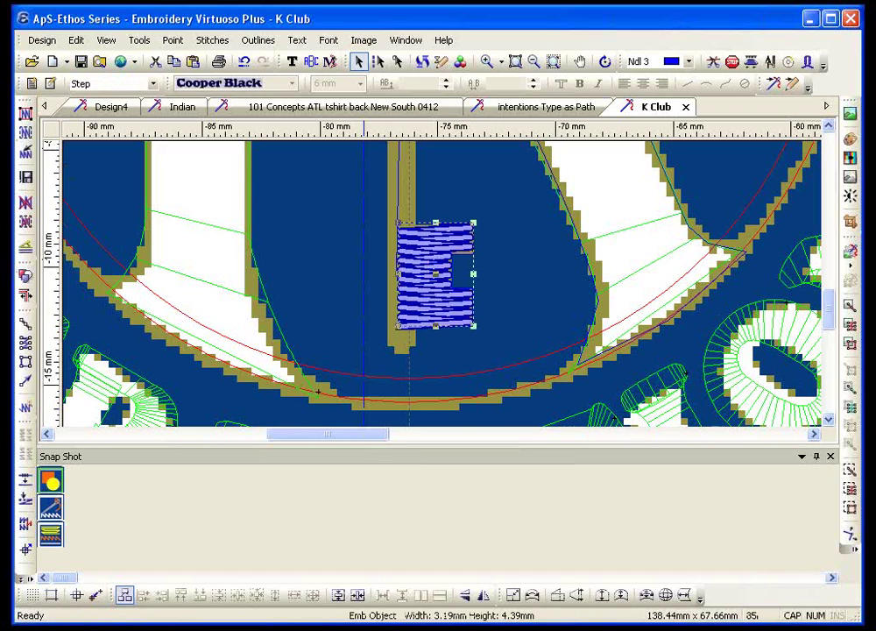
Digitise the key's lower shaft as a Satin column about 1.4 mm wide, from a tapered tip about 0.7 mm wide up to the K's inner corner
{"action": "left_click", "coordinate": [25, 343]}
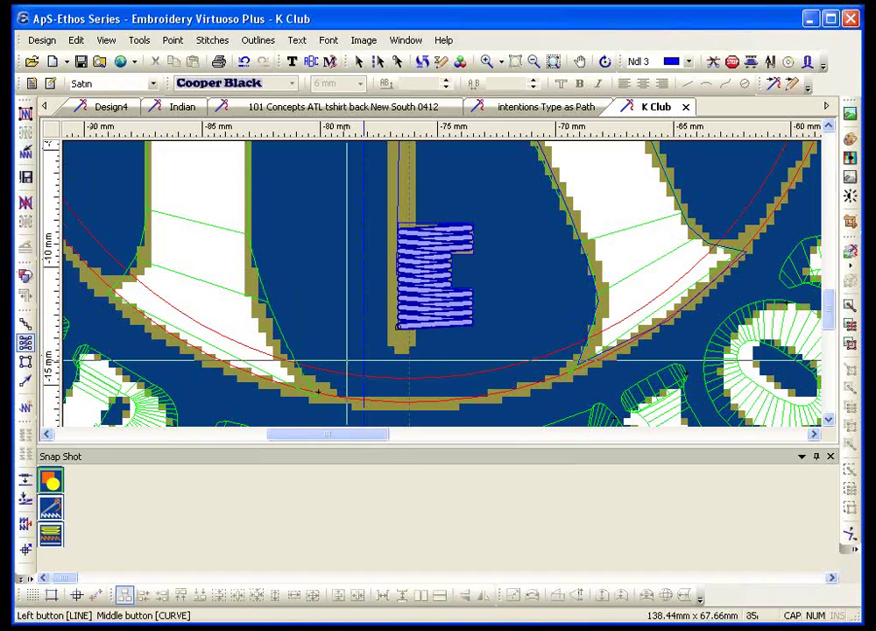
{"action": "left_click", "coordinate": [394, 356]}
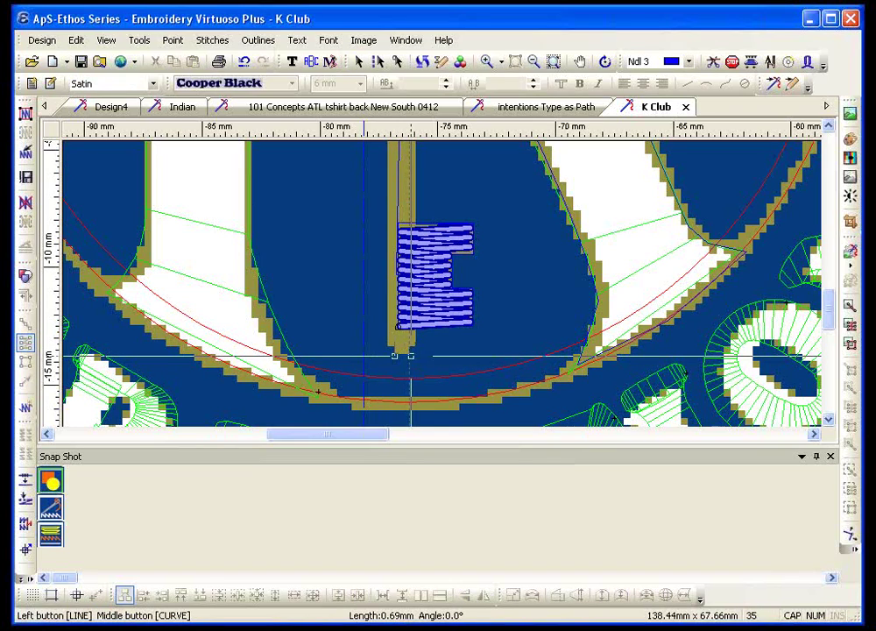
{"action": "left_click", "coordinate": [385, 337]}
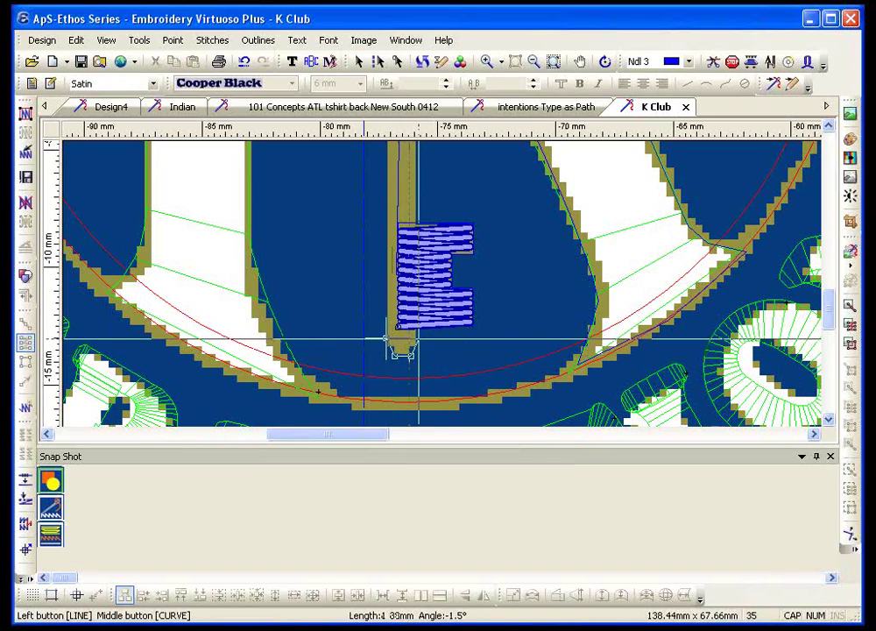
{"action": "scroll", "coordinate": [443, 190], "scroll_direction": "up", "scroll_amount": 3}
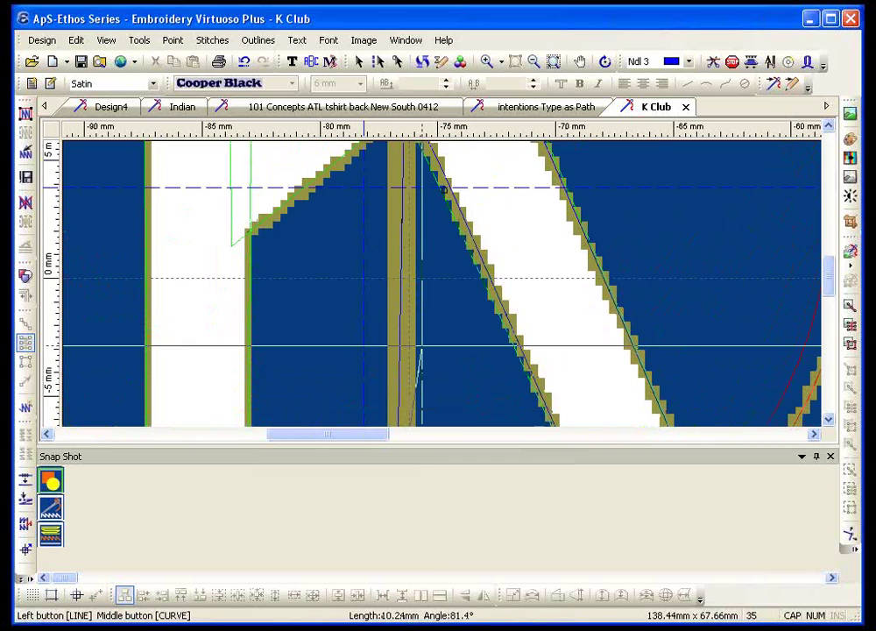
{"action": "scroll", "coordinate": [443, 190], "scroll_direction": "up", "scroll_amount": 2}
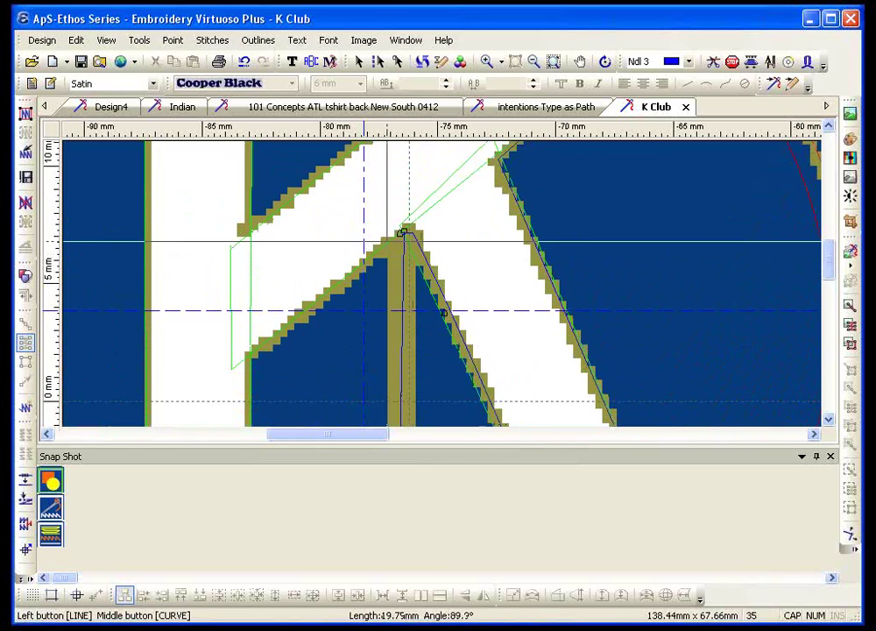
{"action": "left_click", "coordinate": [386, 240]}
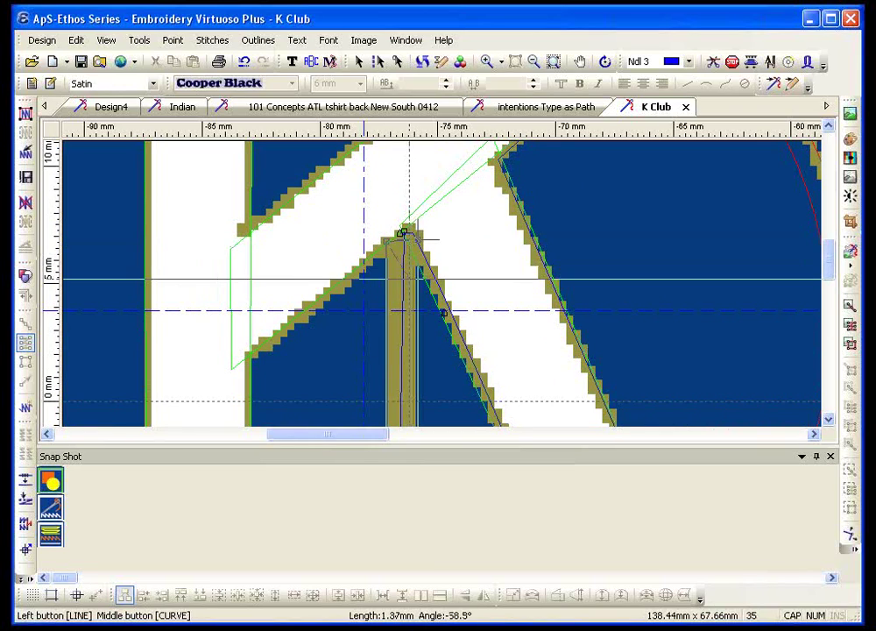
{"action": "key", "text": "Return"}
{"action": "key", "text": "Return"}
{"action": "scroll", "coordinate": [298, 301], "scroll_direction": "down", "scroll_amount": 1}
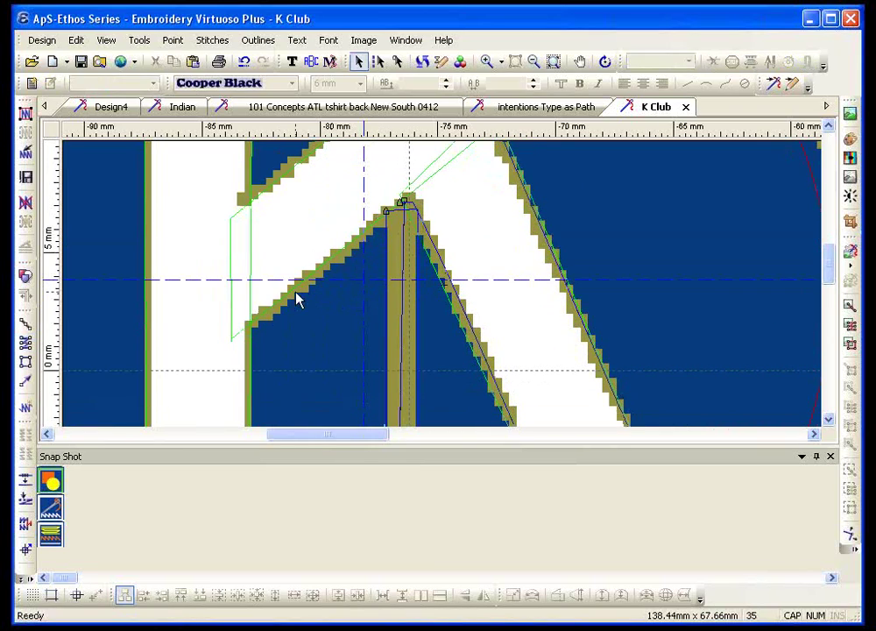
Add a Satin Around Satin border 1 mm wide in colour 3 to the K and generate stitches for the design
{"action": "left_click", "coordinate": [534, 61]}
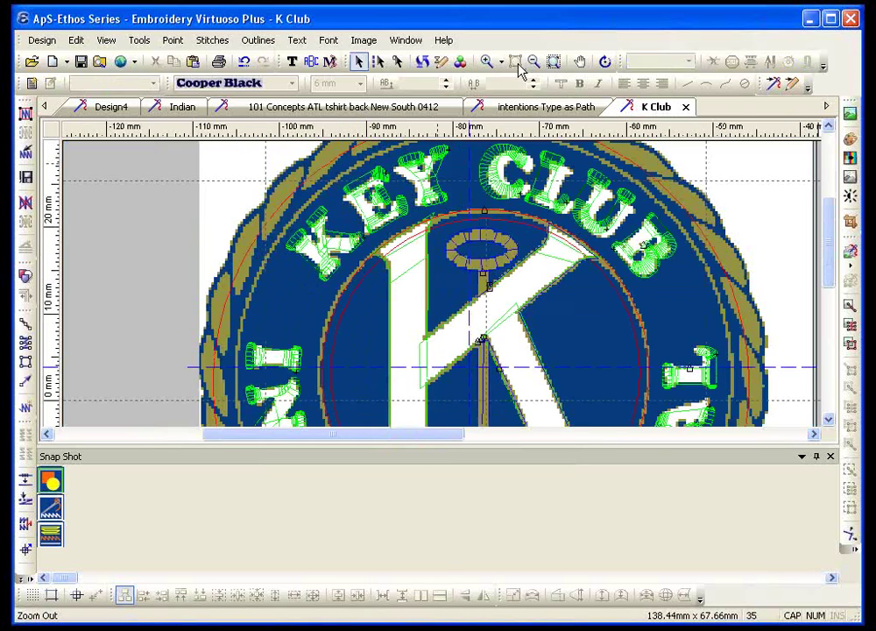
{"action": "scroll", "coordinate": [485, 310], "scroll_direction": "down", "scroll_amount": 1}
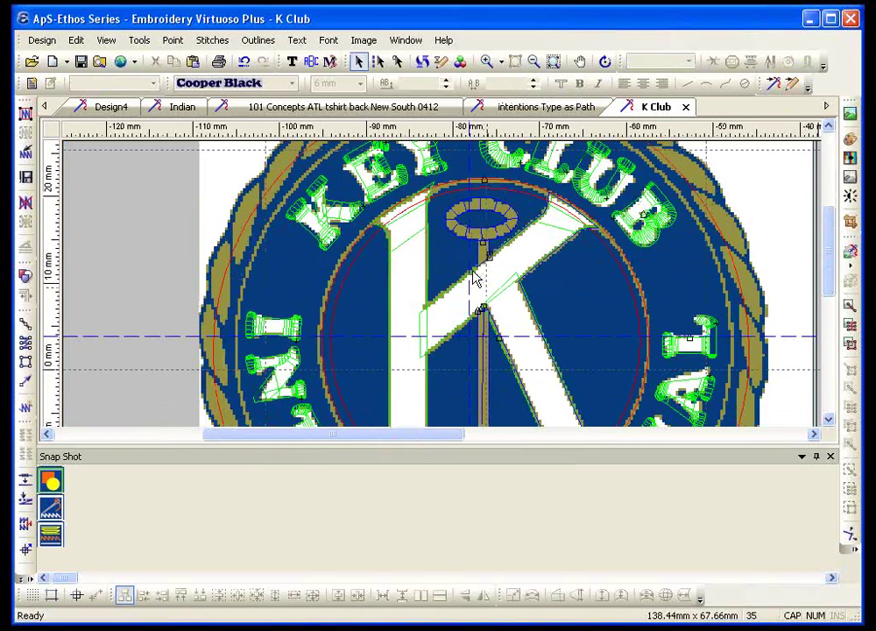
{"action": "left_click", "coordinate": [473, 278]}
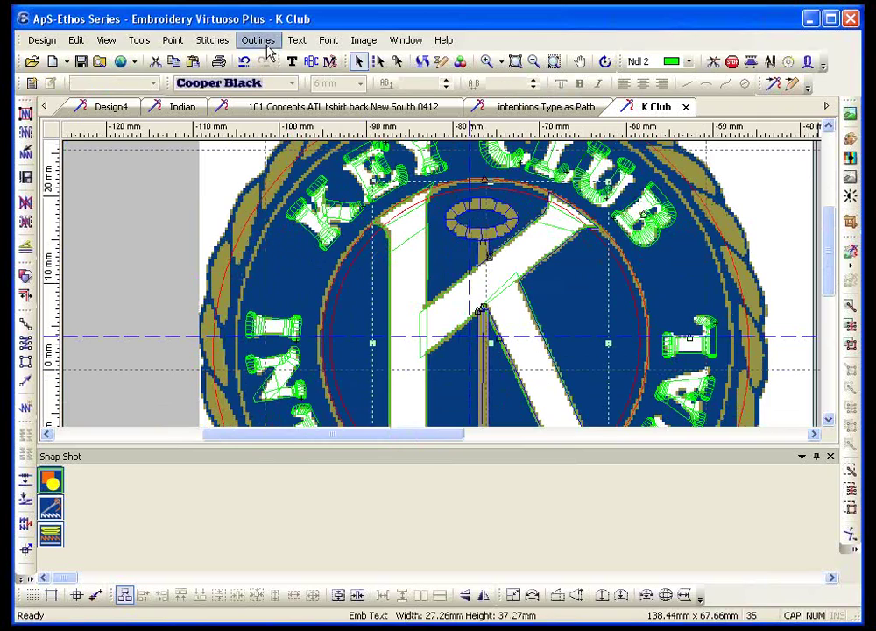
{"action": "left_click", "coordinate": [266, 44]}
{"action": "mouse_move", "coordinate": [377, 246]}
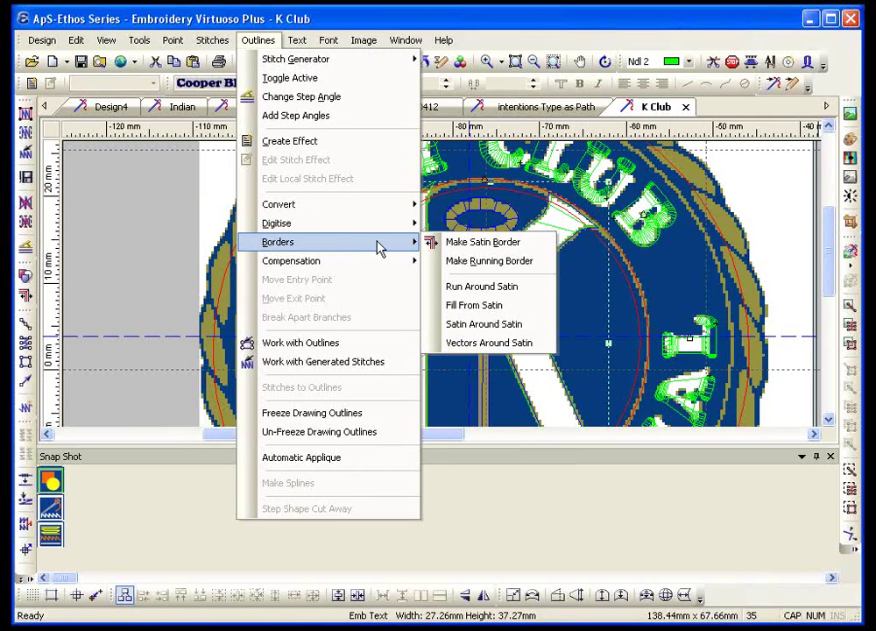
{"action": "left_click", "coordinate": [473, 323]}
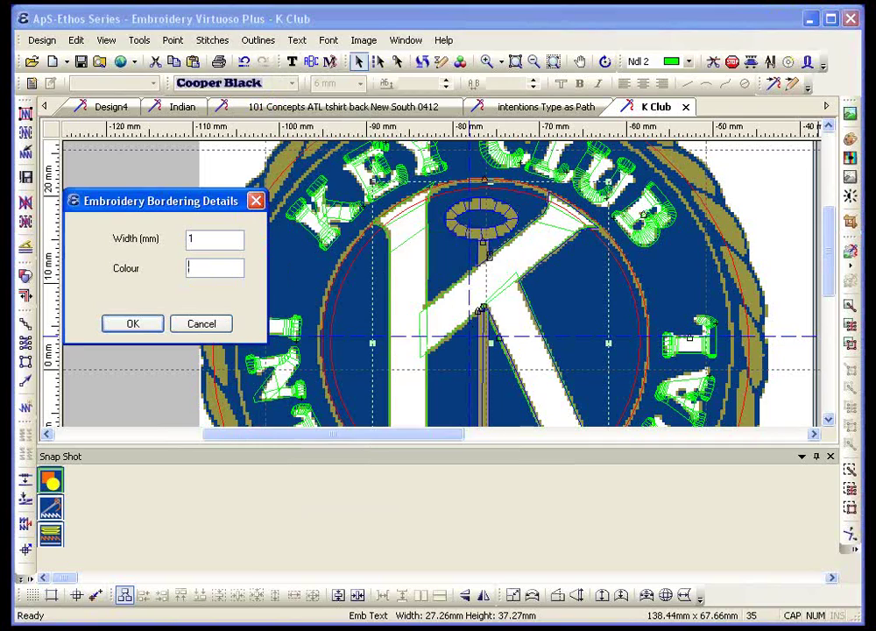
{"action": "left_click", "coordinate": [133, 322]}
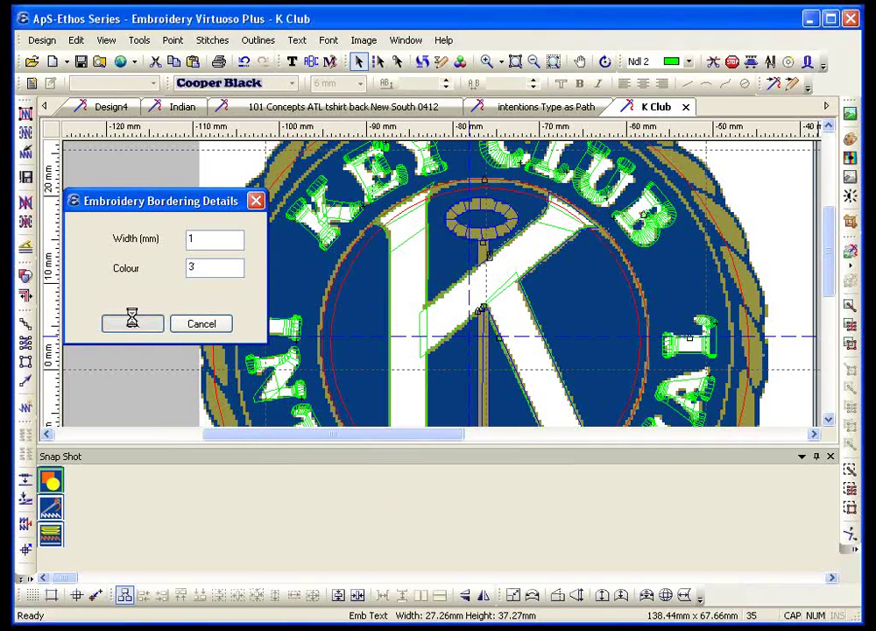
{"action": "left_click", "coordinate": [26, 114]}
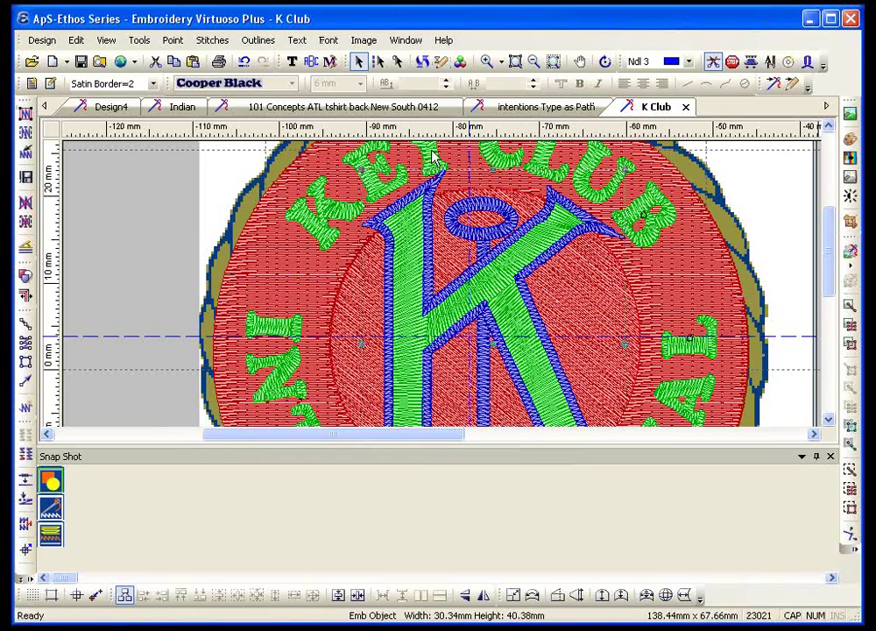
Clear the generated stitches and pull the spiked border nodes at the K's upper-left serif tip in to the serif's corner
{"action": "left_click", "coordinate": [486, 62]}
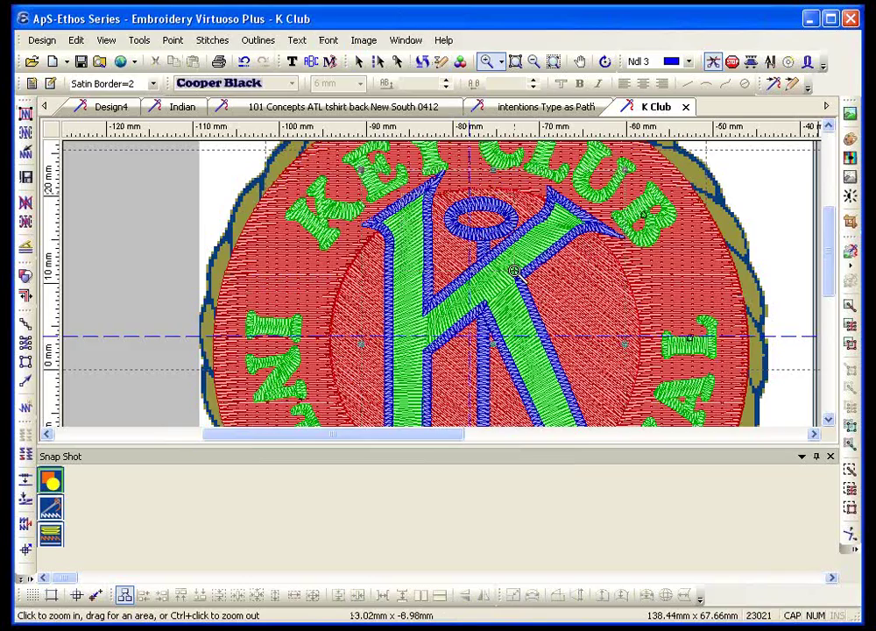
{"action": "left_click", "coordinate": [401, 194]}
{"action": "left_click", "coordinate": [25, 205]}
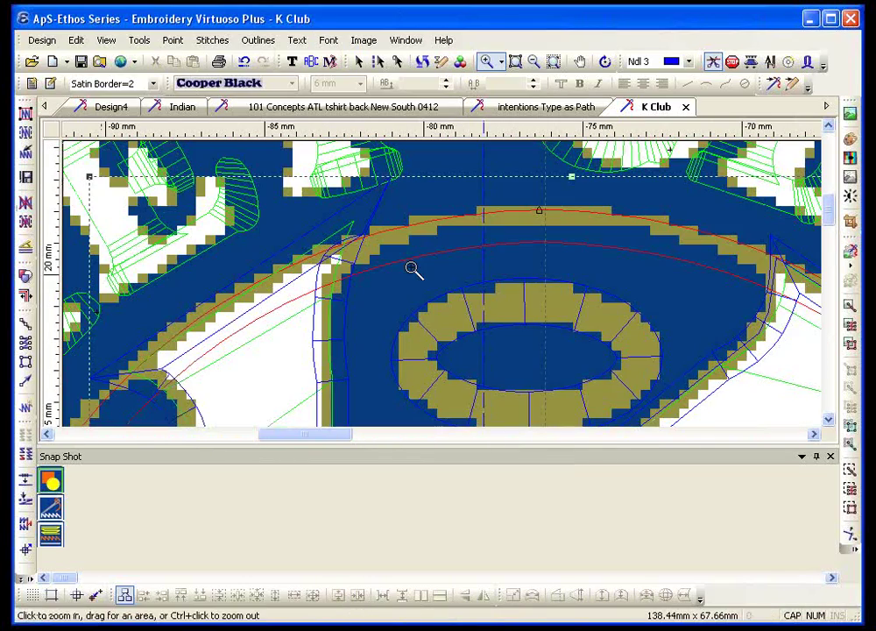
{"action": "left_click", "coordinate": [395, 63]}
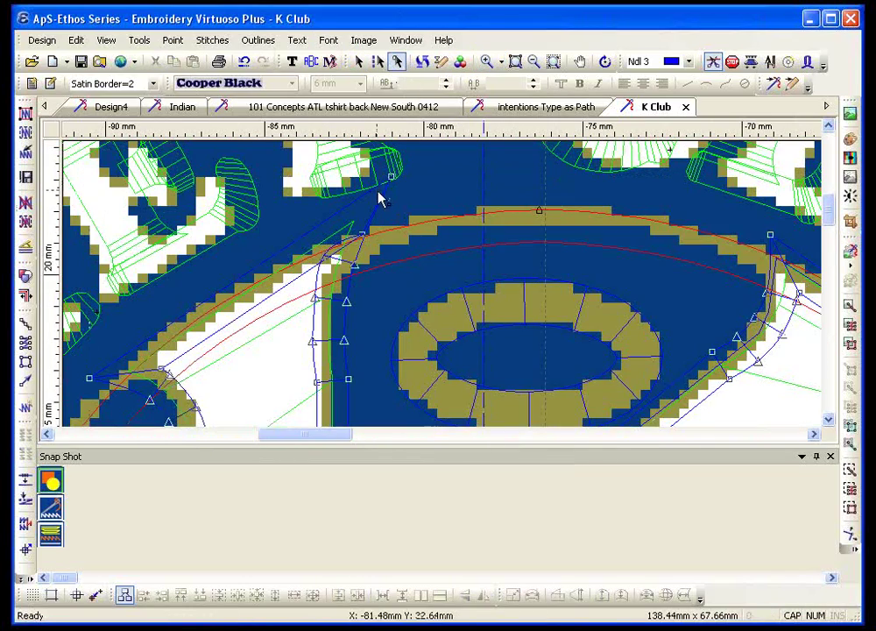
{"action": "left_click_drag", "start_coordinate": [392, 181], "coordinate": [351, 219]}
{"action": "left_click", "coordinate": [353, 226]}
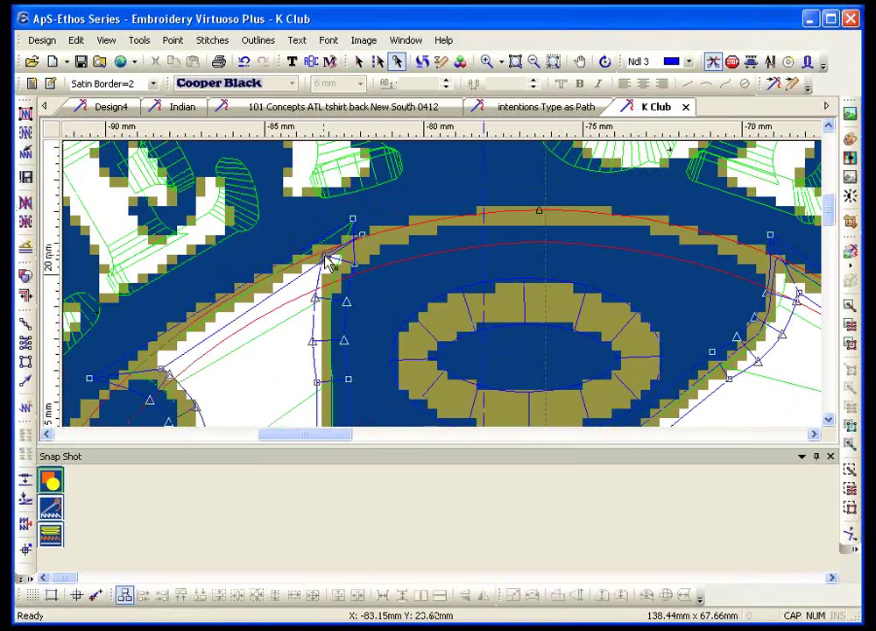
{"action": "left_click_drag", "start_coordinate": [342, 239], "coordinate": [355, 230]}
{"action": "left_click_drag", "start_coordinate": [354, 271], "coordinate": [365, 235]}
Pull in the overshooting border nodes at the tips of the K's upper-right and lower-right serifs
{"action": "scroll", "coordinate": [203, 318], "scroll_direction": "down", "scroll_amount": 3}
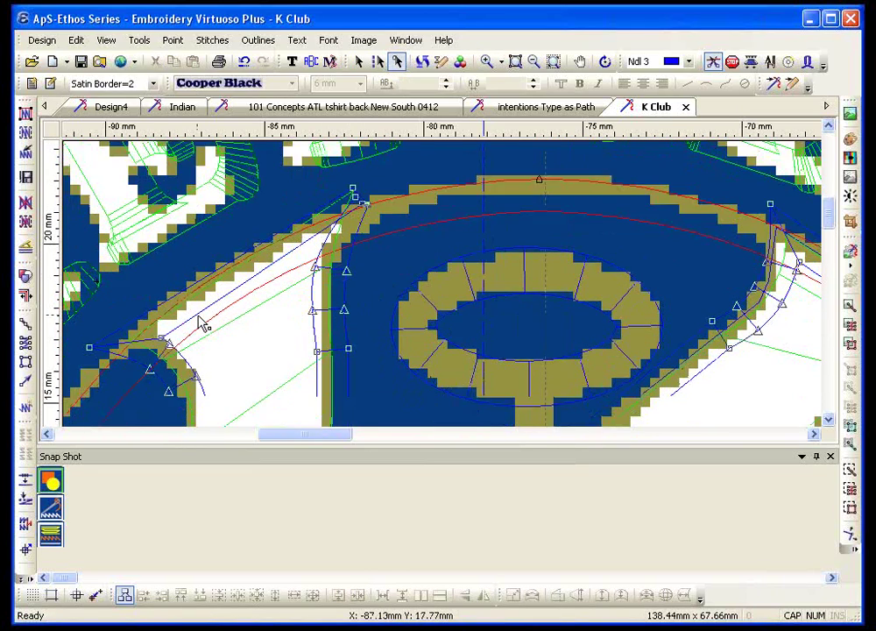
{"action": "left_click_drag", "start_coordinate": [355, 438], "coordinate": [412, 366]}
{"action": "left_click_drag", "start_coordinate": [623, 341], "coordinate": [520, 285]}
{"action": "scroll", "coordinate": [334, 325], "scroll_direction": "down", "scroll_amount": 5}
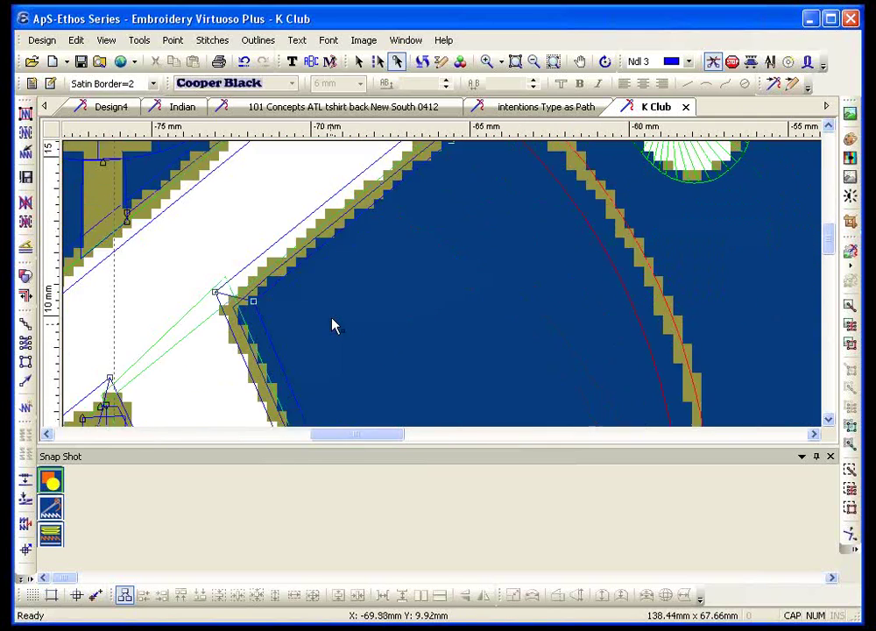
{"action": "scroll", "coordinate": [342, 320], "scroll_direction": "down", "scroll_amount": 1}
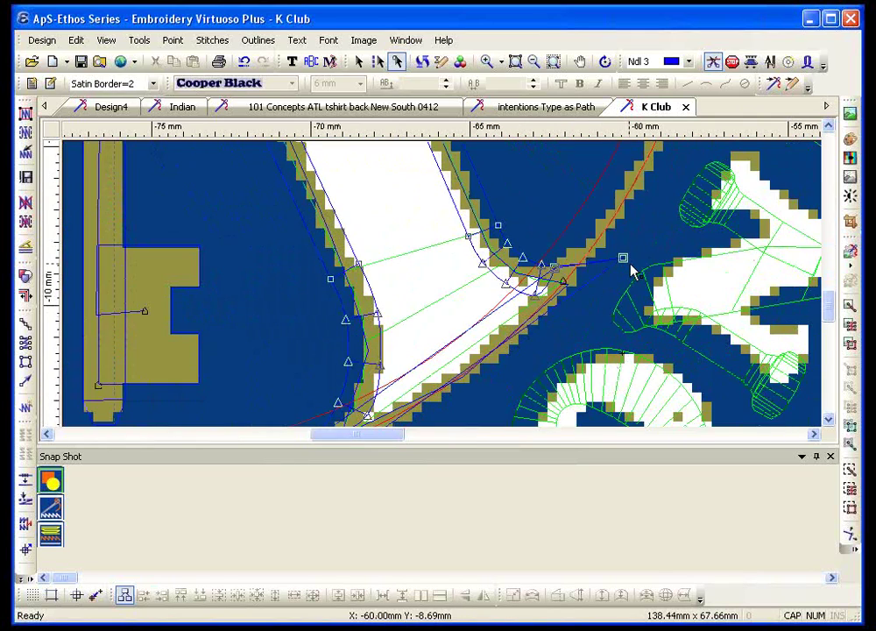
{"action": "left_click_drag", "start_coordinate": [624, 261], "coordinate": [565, 286]}
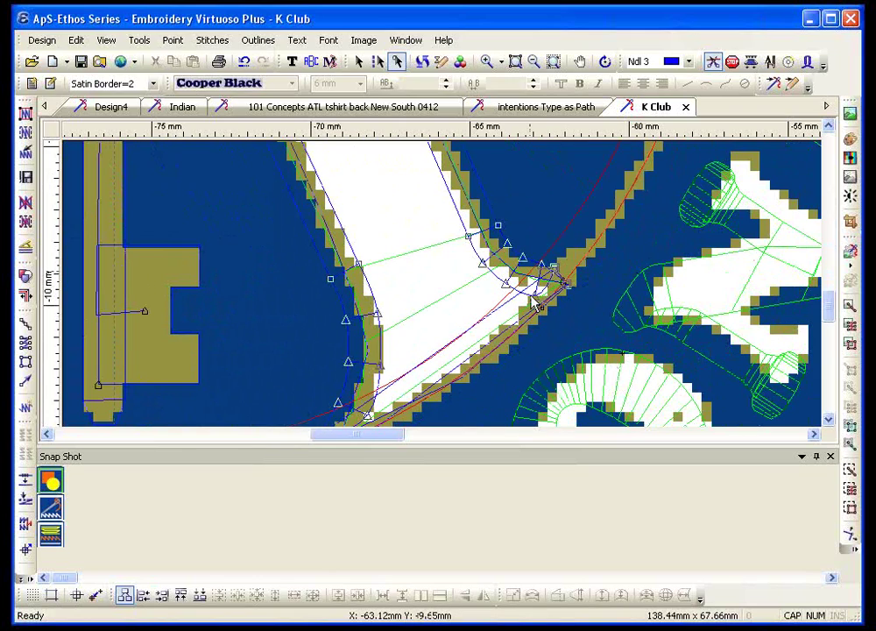
Move the spiked border node at the inner foot of the K's right leg back to the corner and generate the border's stitches
{"action": "scroll", "coordinate": [411, 302], "scroll_direction": "down", "scroll_amount": 3}
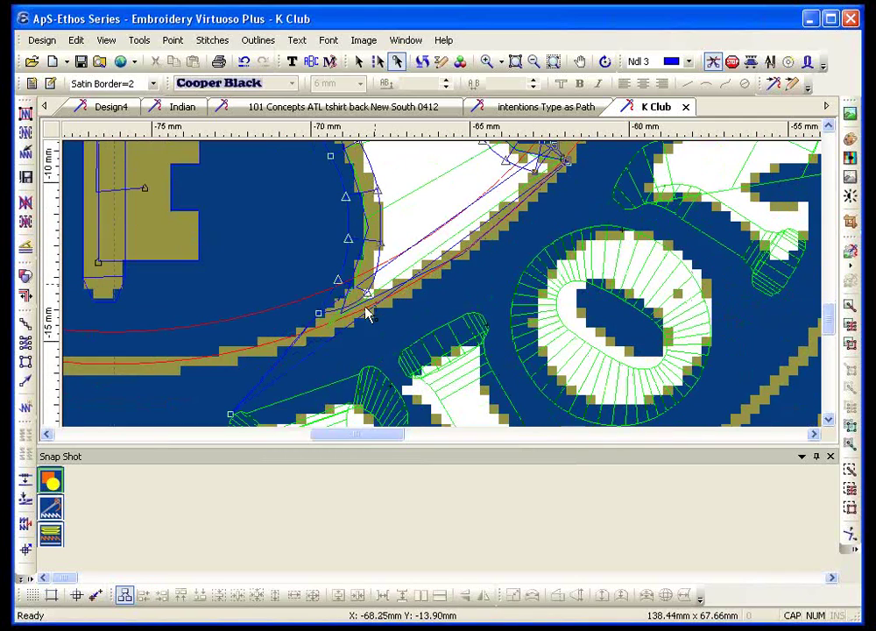
{"action": "scroll", "coordinate": [315, 319], "scroll_direction": "down", "scroll_amount": 2}
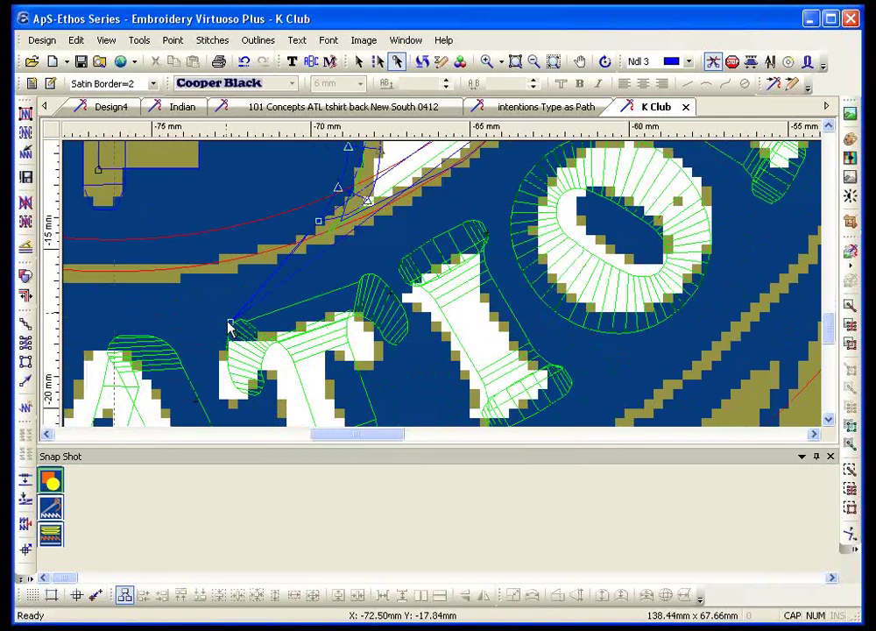
{"action": "left_click_drag", "start_coordinate": [230, 326], "coordinate": [333, 235]}
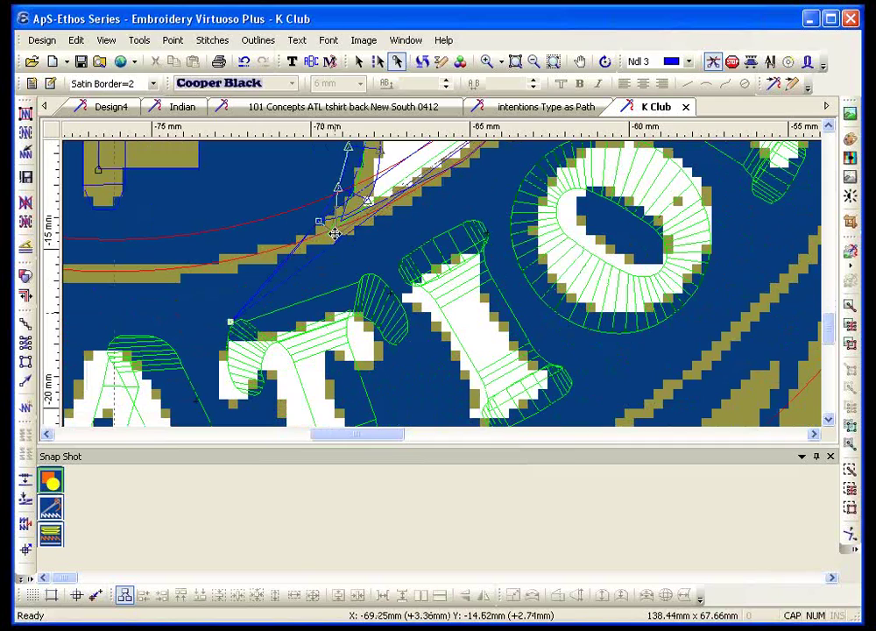
{"action": "key", "text": "Escape"}
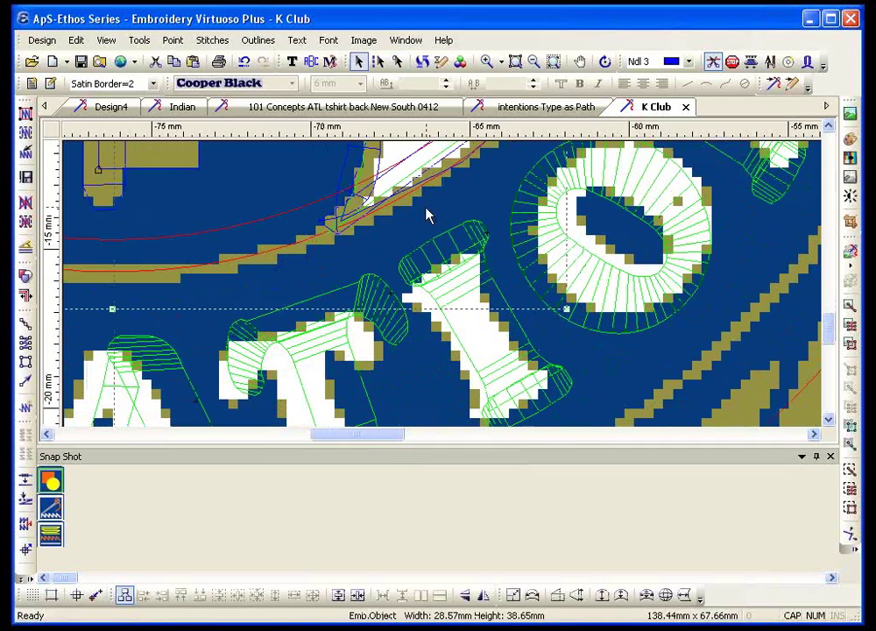
{"action": "left_click", "coordinate": [26, 112]}
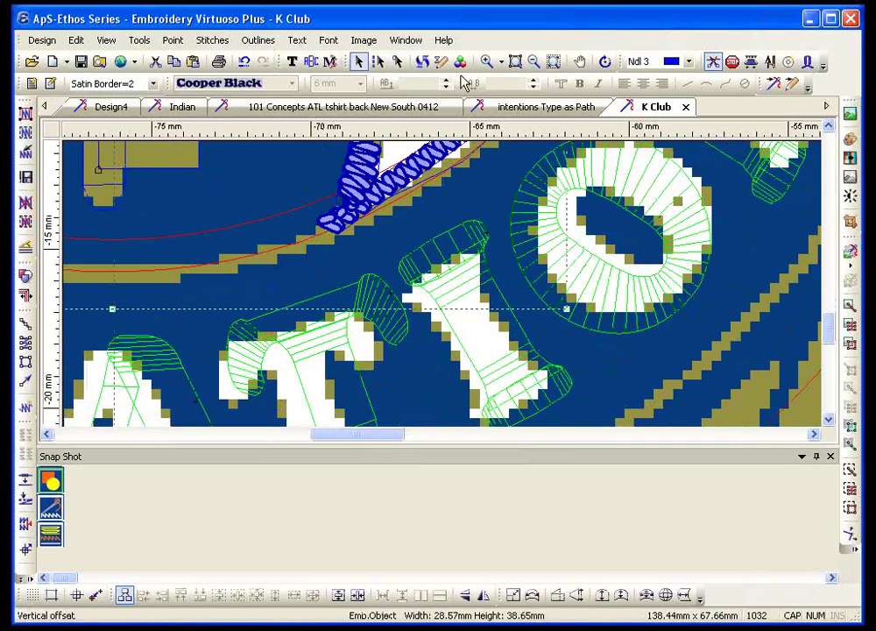
Move the two border nodes just above the right leg's inner foot tip down towards the corner and restitch the selected outline
{"action": "left_click", "coordinate": [486, 60]}
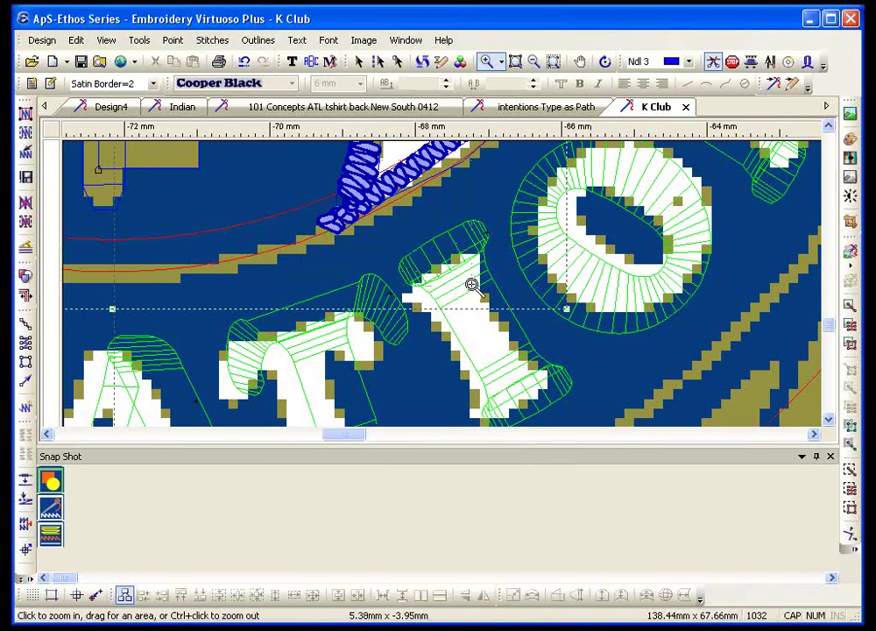
{"action": "left_click_drag", "start_coordinate": [471, 286], "coordinate": [305, 164]}
{"action": "left_click", "coordinate": [397, 61]}
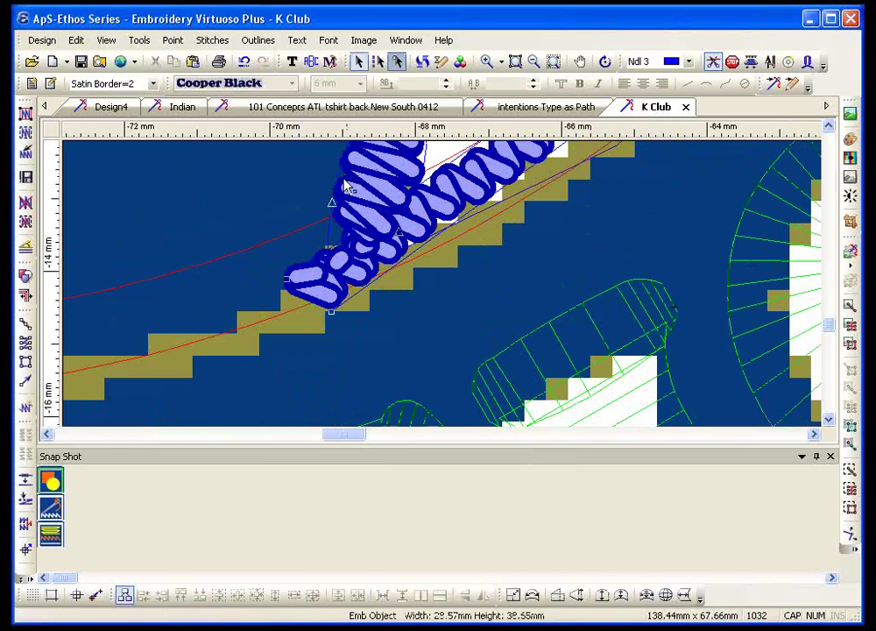
{"action": "left_click_drag", "start_coordinate": [333, 206], "coordinate": [303, 257]}
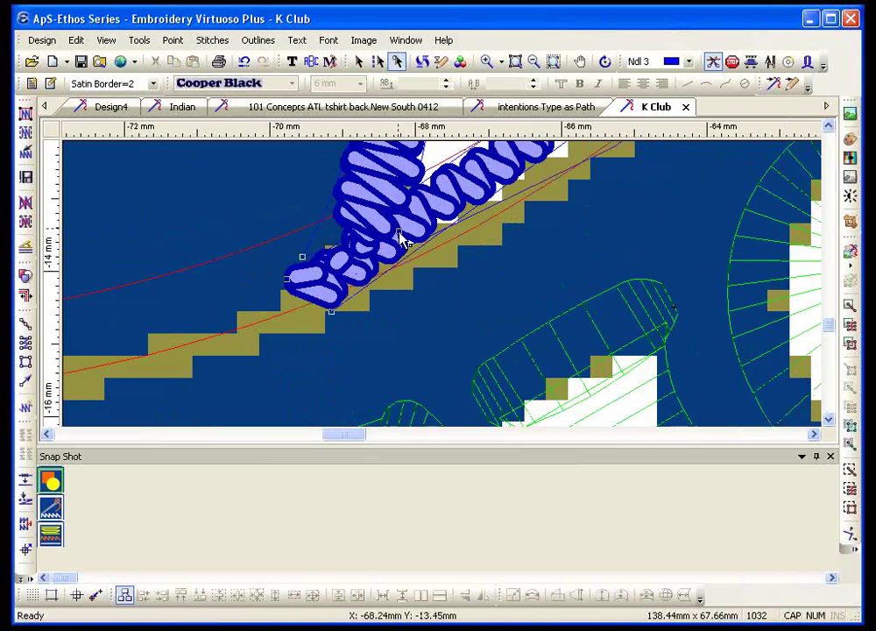
{"action": "left_click_drag", "start_coordinate": [399, 234], "coordinate": [397, 256]}
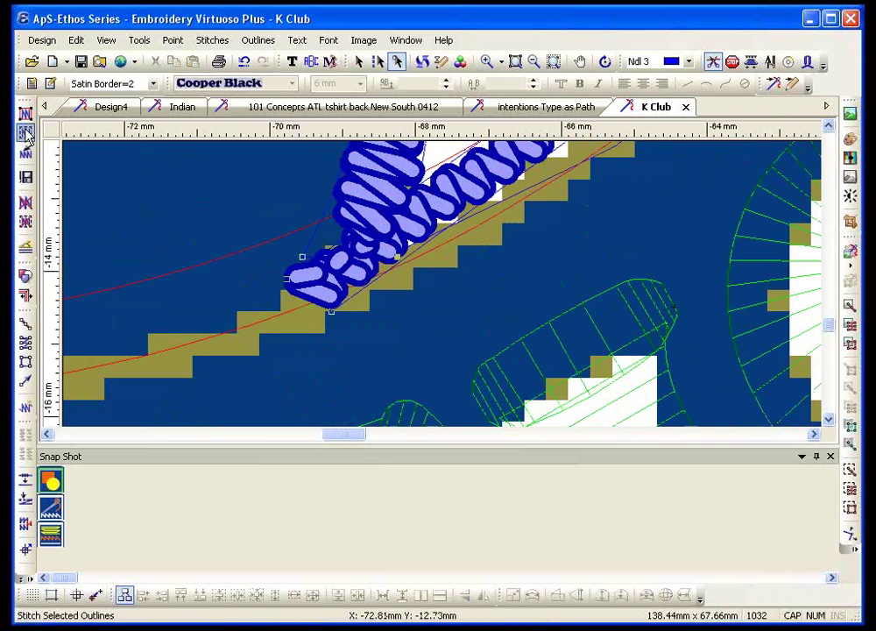
{"action": "left_click", "coordinate": [26, 133]}
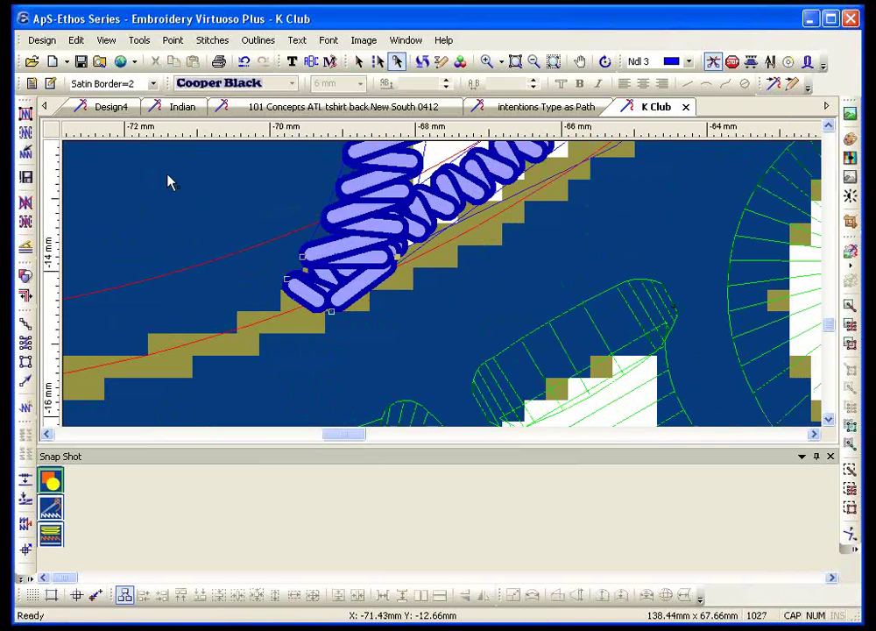
Widen the inner Step fill circle behind the K to 38.12 mm to match the artwork's gold ring
{"action": "left_click", "coordinate": [552, 63]}
{"action": "left_click", "coordinate": [486, 62]}
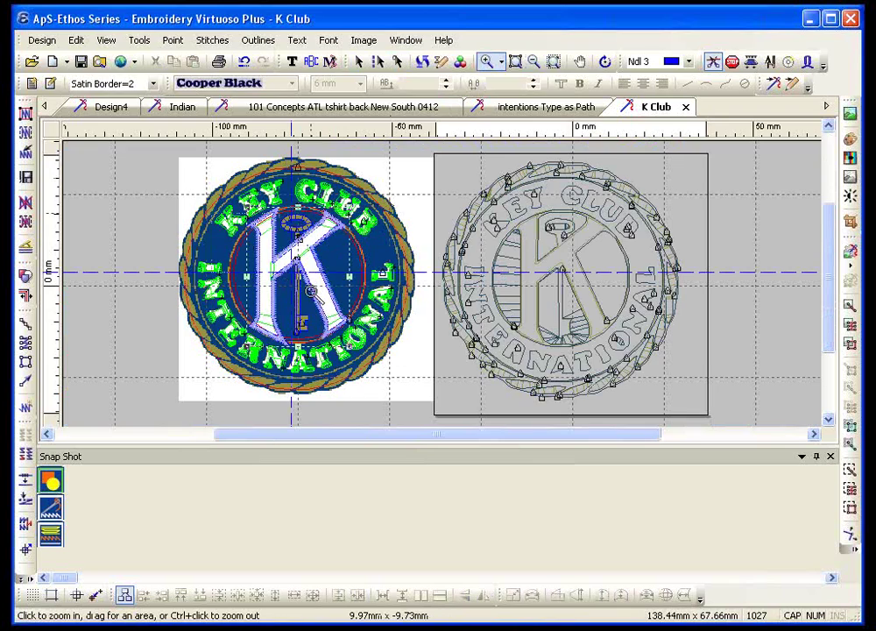
{"action": "left_click", "coordinate": [281, 274]}
{"action": "left_click", "coordinate": [323, 261]}
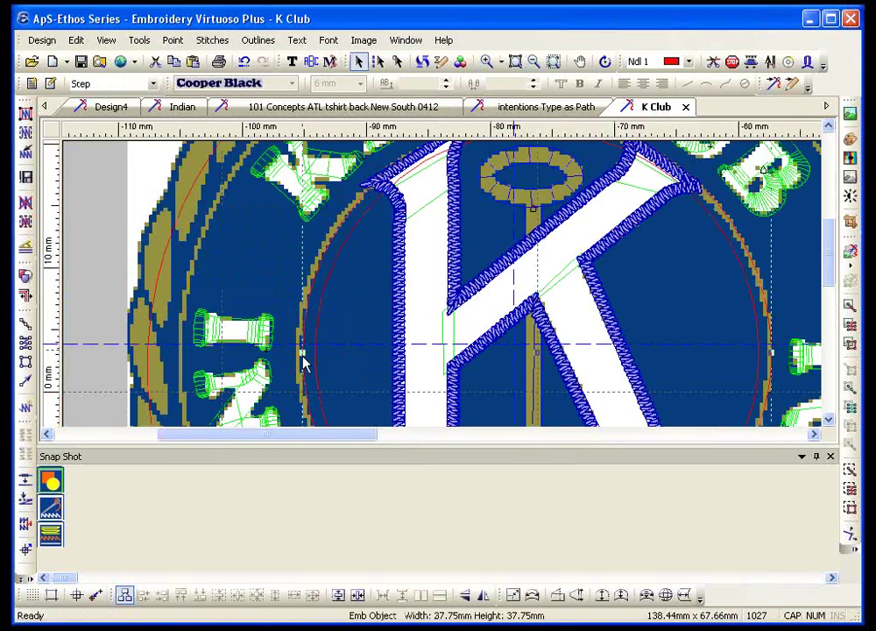
{"action": "left_click_drag", "start_coordinate": [301, 350], "coordinate": [296, 351]}
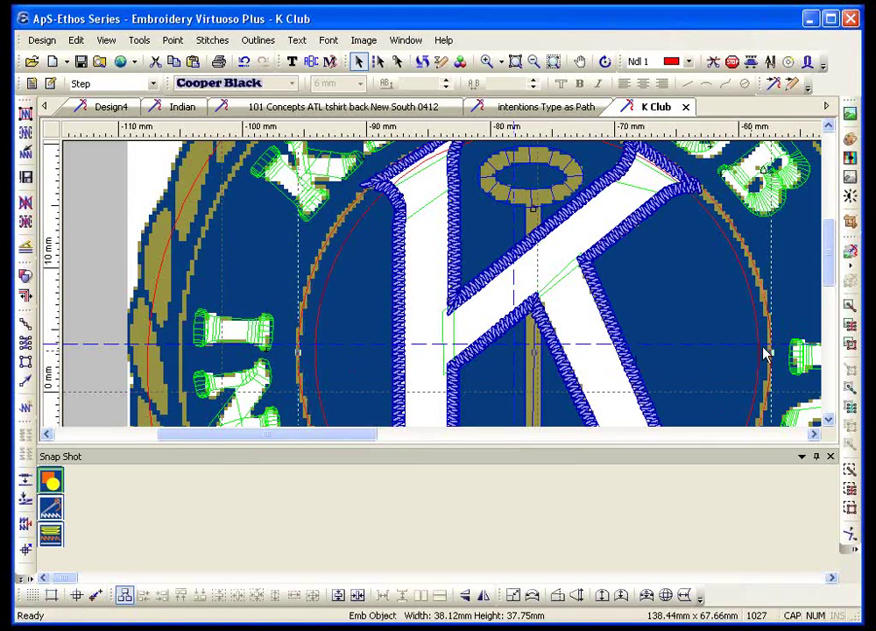
Make a satin border offset about 0.57 mm around the inner circle, assign it colour 3 and generate stitches for the design
{"action": "scroll", "coordinate": [596, 332], "scroll_direction": "down", "scroll_amount": 5}
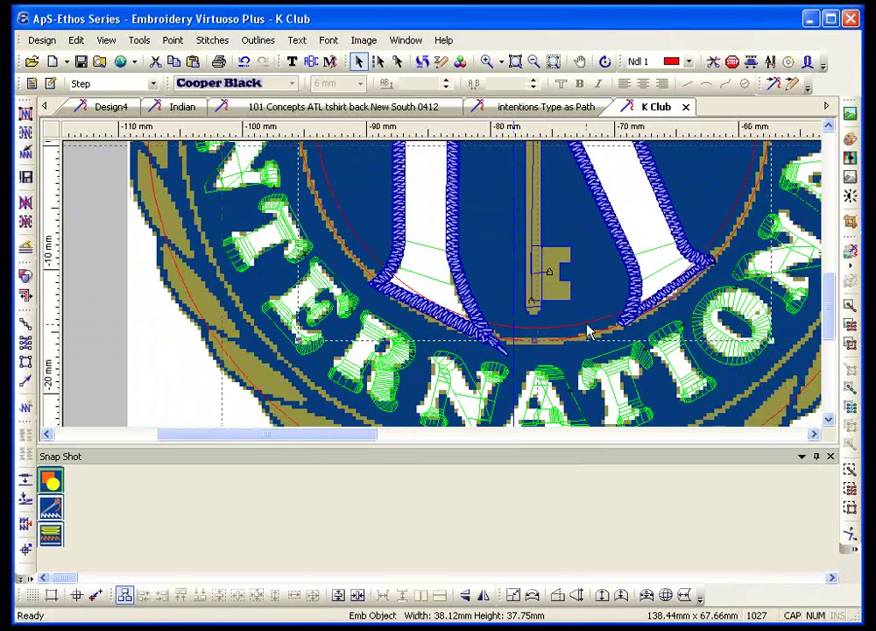
{"action": "left_click", "coordinate": [258, 40]}
{"action": "mouse_move", "coordinate": [309, 245]}
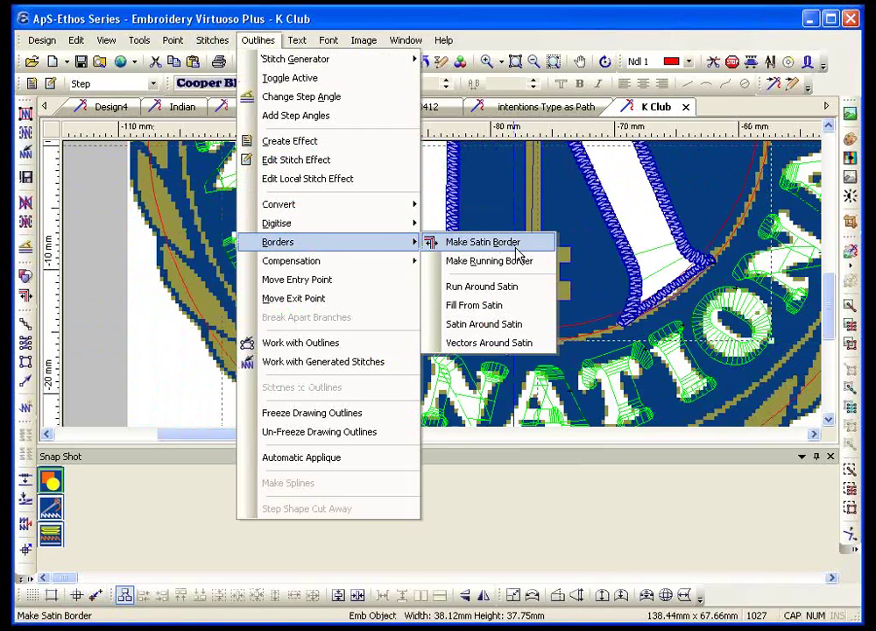
{"action": "left_click", "coordinate": [516, 249]}
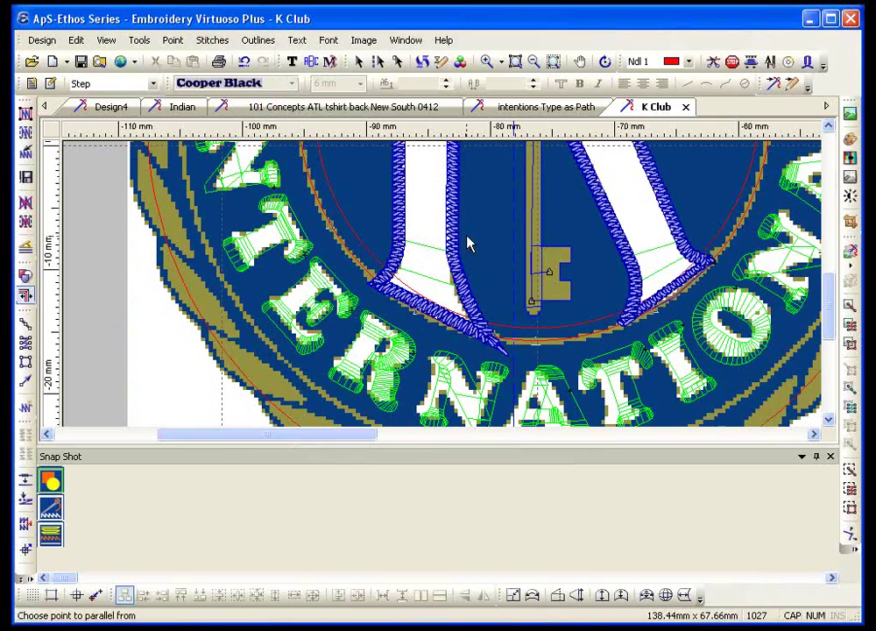
{"action": "left_click", "coordinate": [538, 351]}
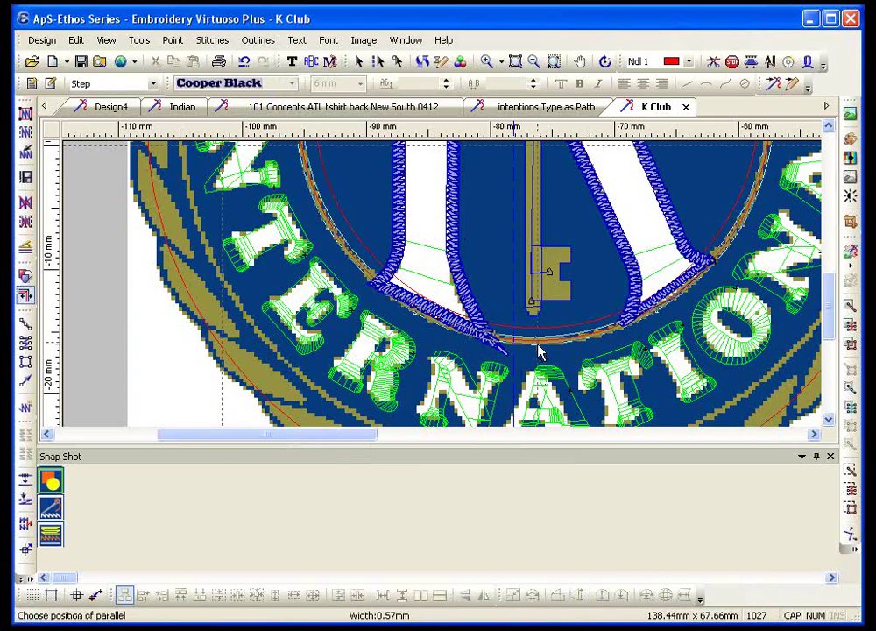
{"action": "left_click", "coordinate": [539, 350]}
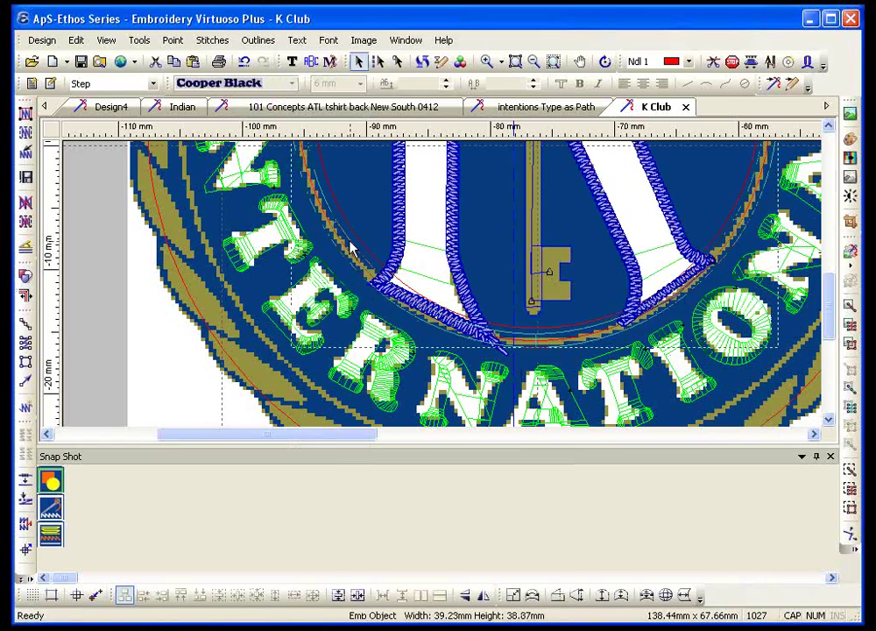
{"action": "key", "text": "3"}
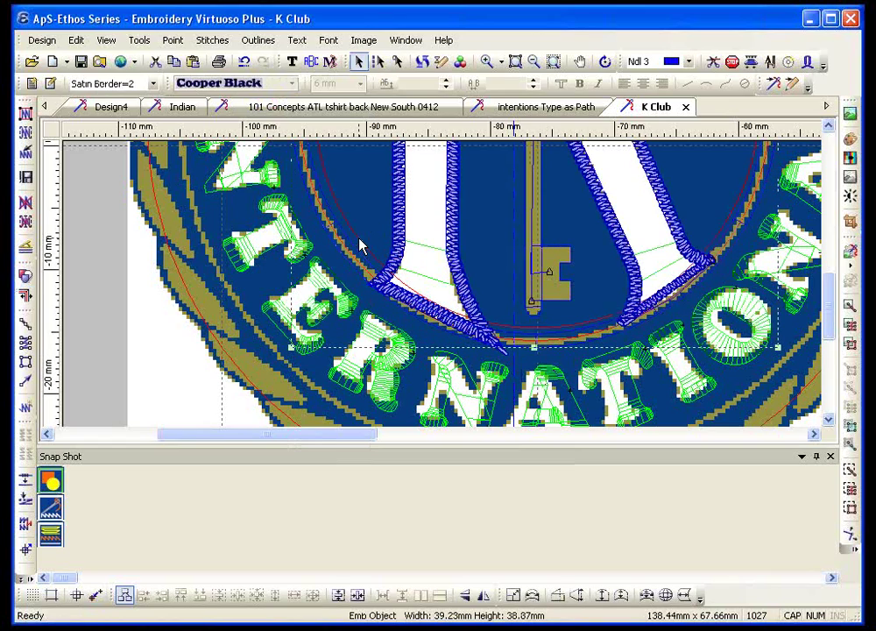
{"action": "left_click", "coordinate": [25, 114]}
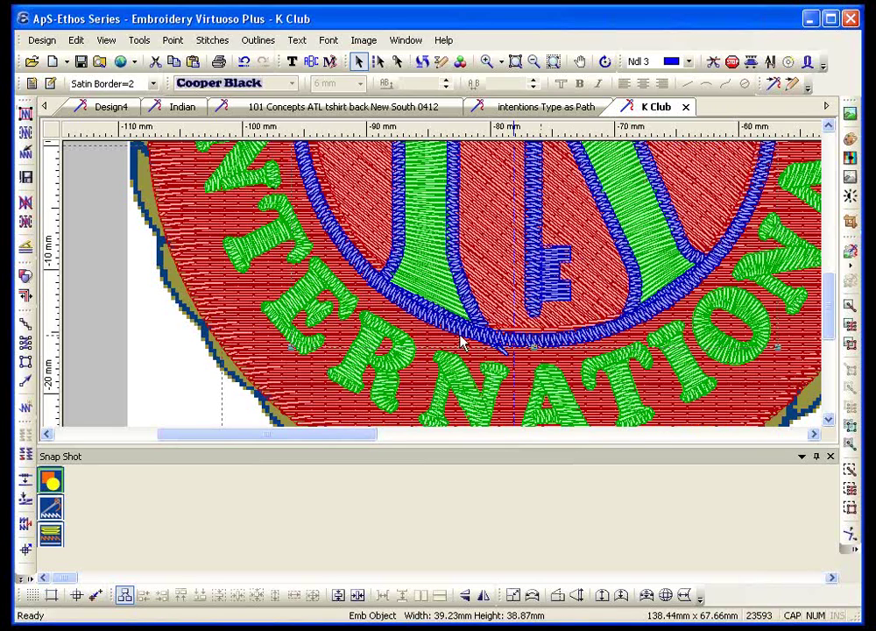
Clear the whole design's generated stitches to leave only the outlines over the badge artwork
{"action": "left_click", "coordinate": [532, 61]}
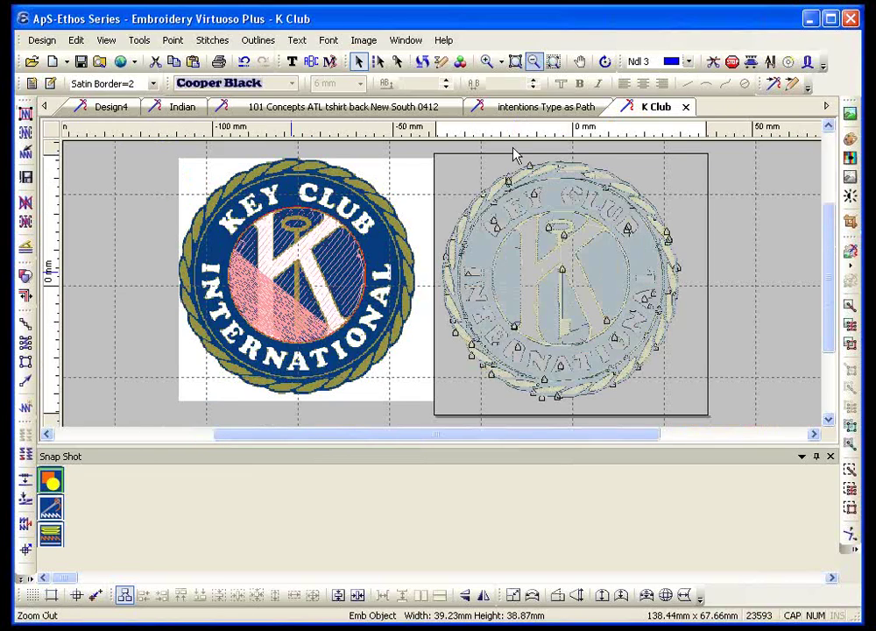
{"action": "left_click", "coordinate": [426, 183]}
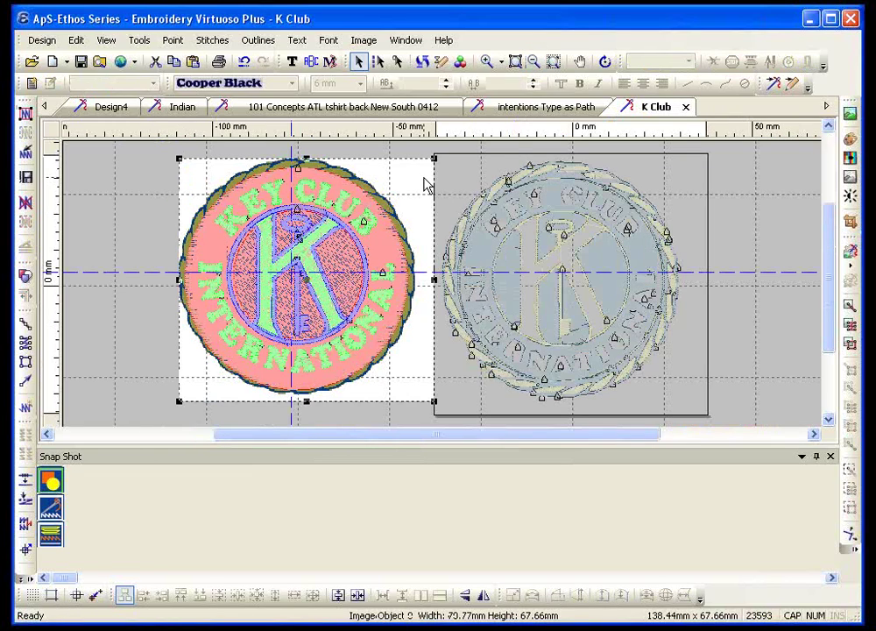
{"action": "left_click", "coordinate": [486, 61]}
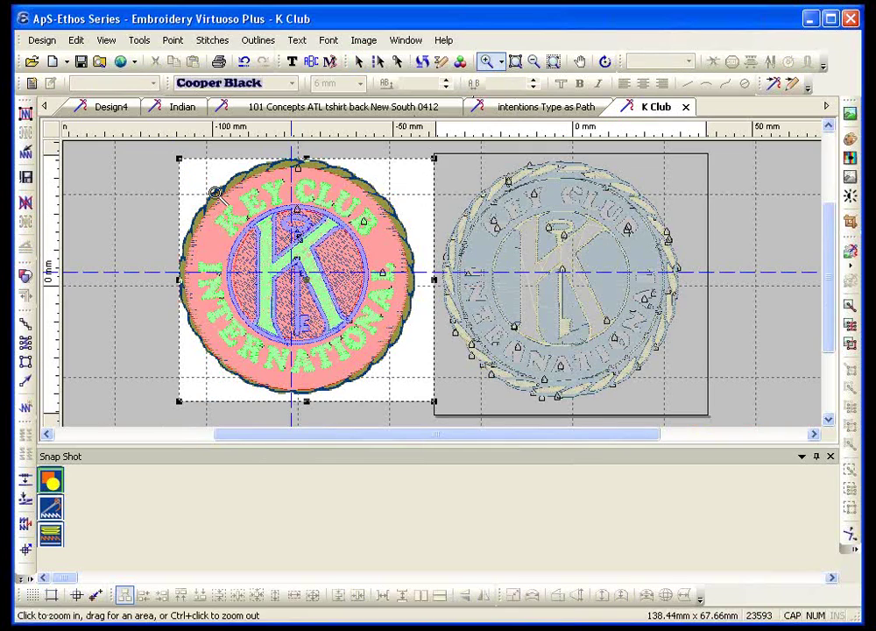
{"action": "left_click", "coordinate": [422, 378]}
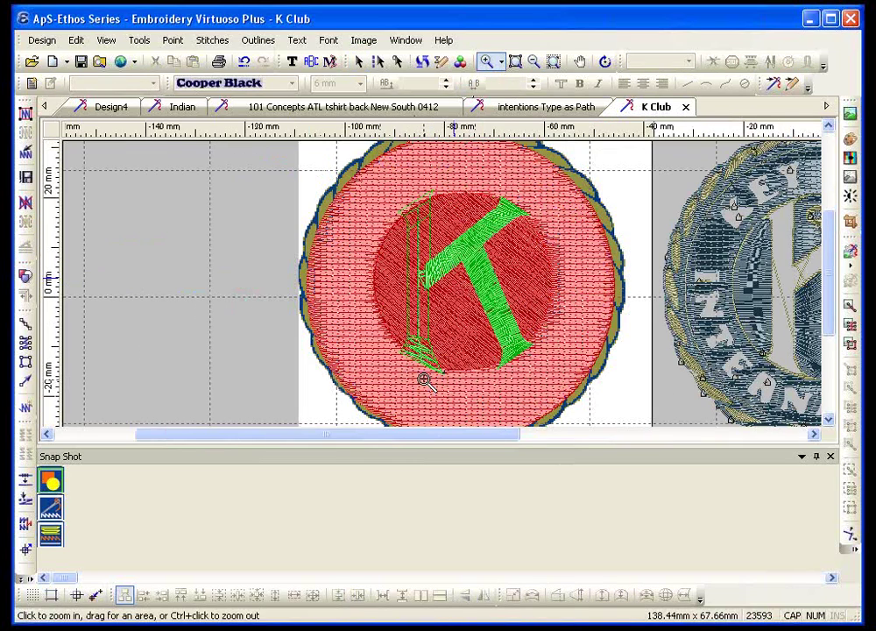
{"action": "left_click", "coordinate": [25, 157]}
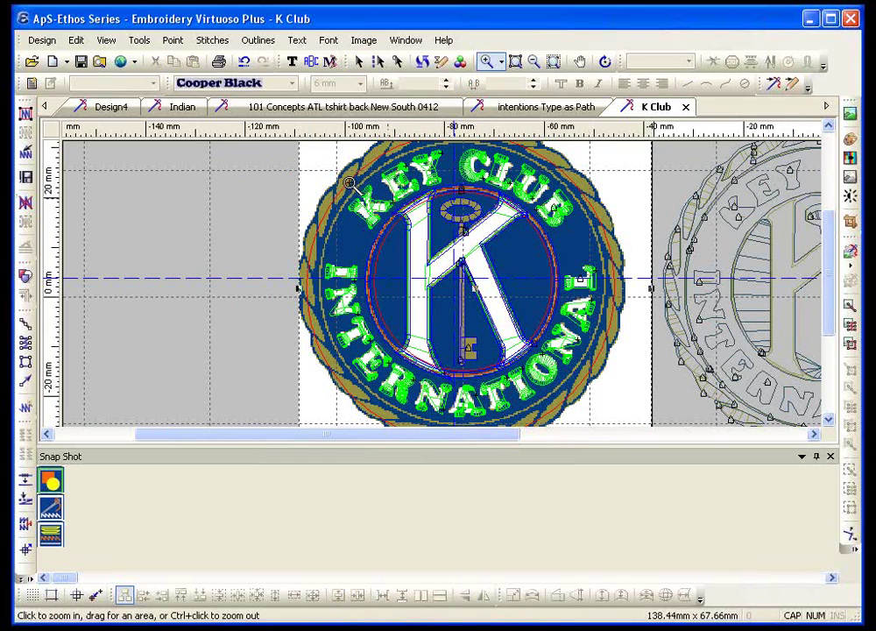
{"action": "key", "text": "Escape"}
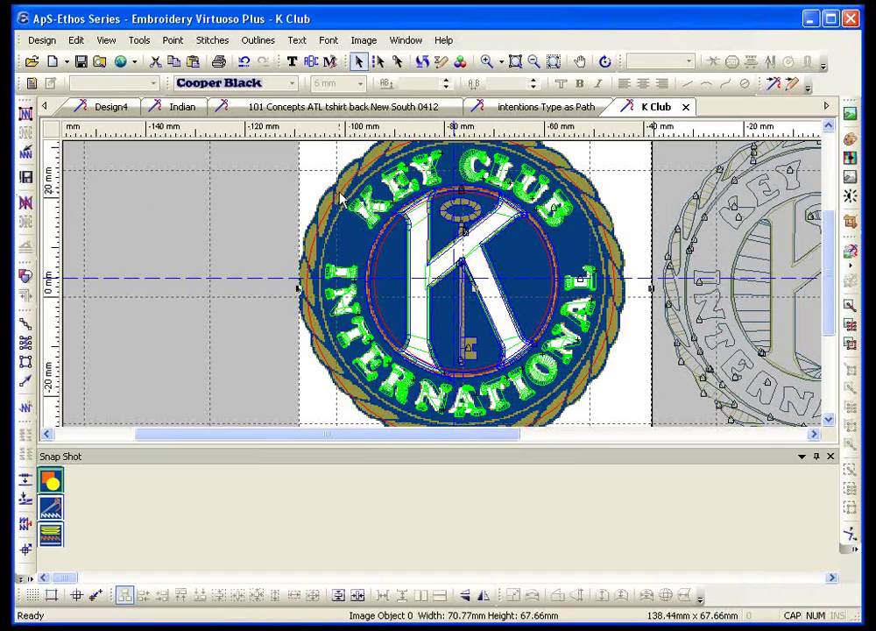
{"action": "scroll", "coordinate": [350, 202], "scroll_direction": "up", "scroll_amount": 1}
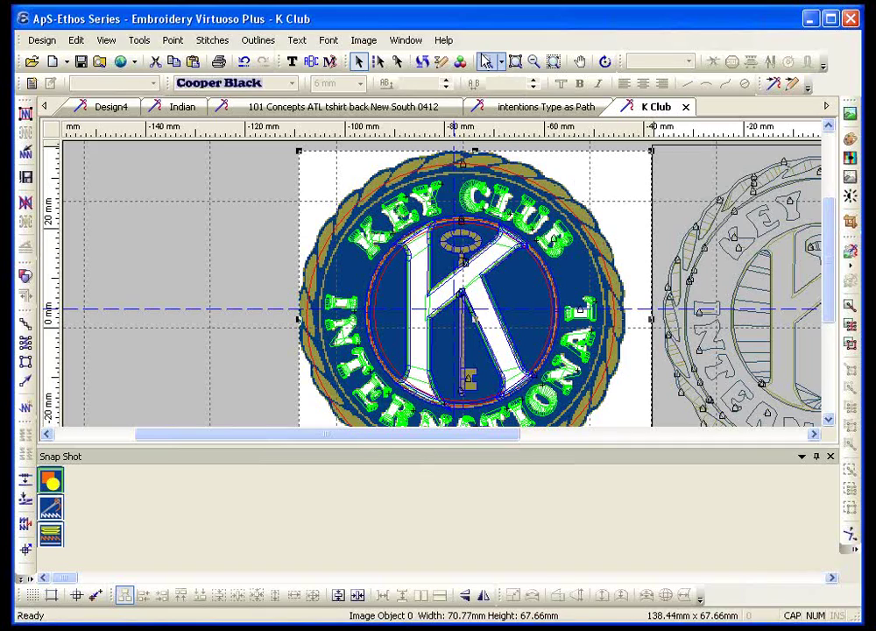
Digitize a satin shape in needle 3 over the gold rope segment at the badge's upper-left rim, outside the E of KEY
{"action": "left_click", "coordinate": [486, 60]}
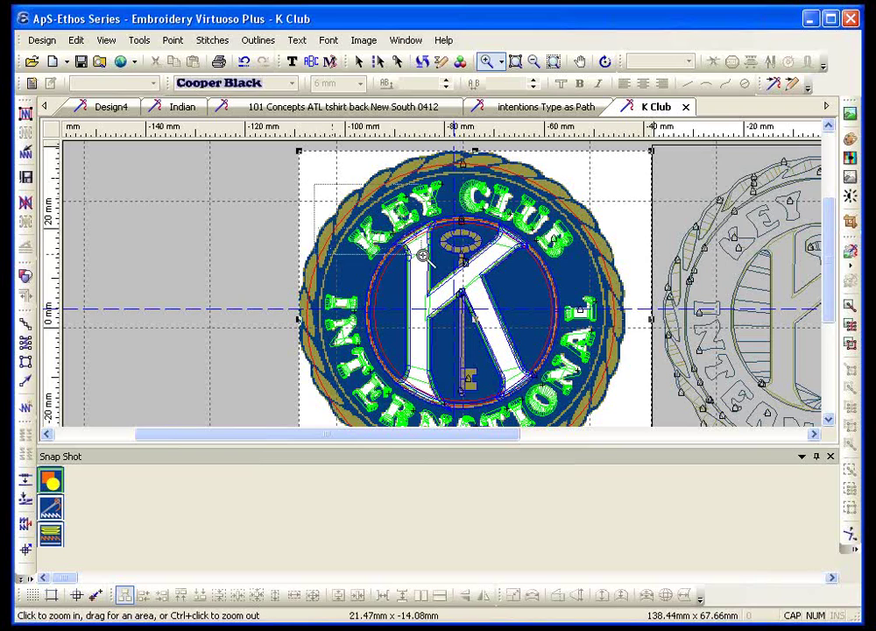
{"action": "left_click_drag", "start_coordinate": [351, 154], "coordinate": [429, 226]}
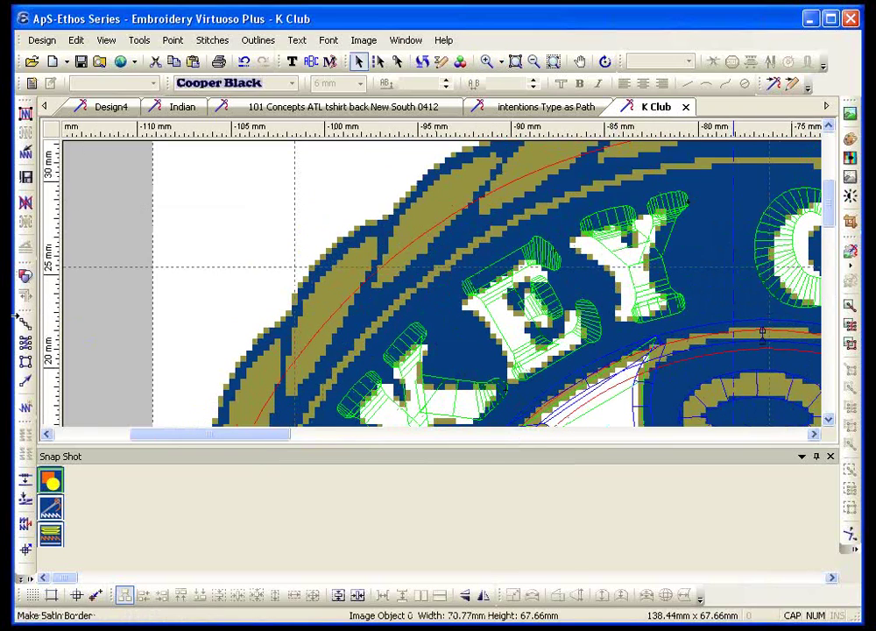
{"action": "left_click", "coordinate": [26, 342]}
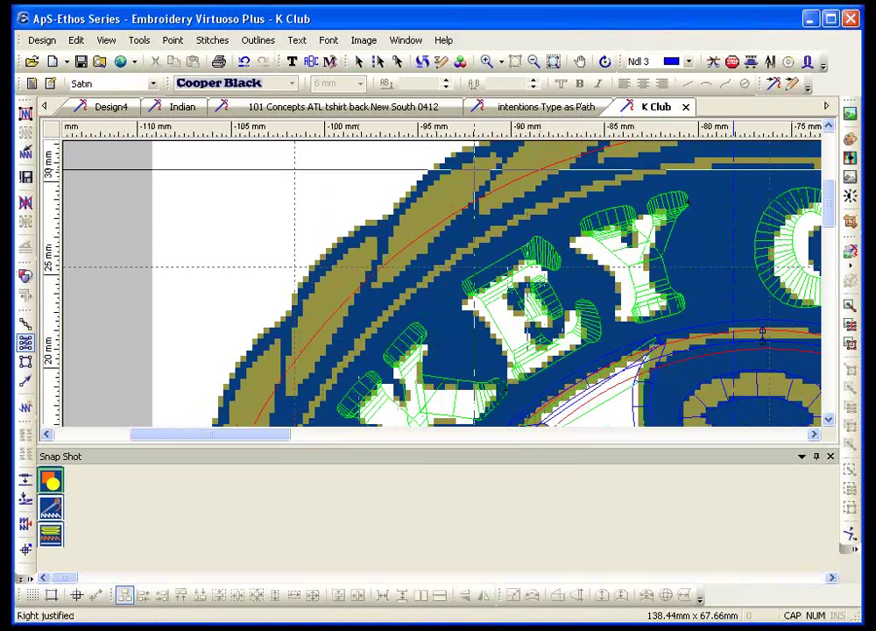
{"action": "left_click", "coordinate": [358, 299]}
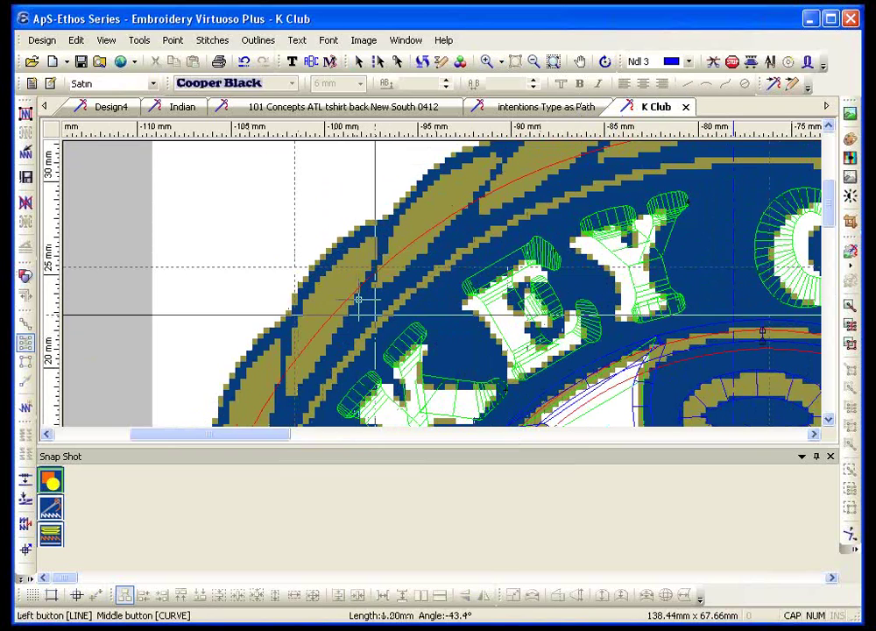
{"action": "middle_click", "coordinate": [394, 215]}
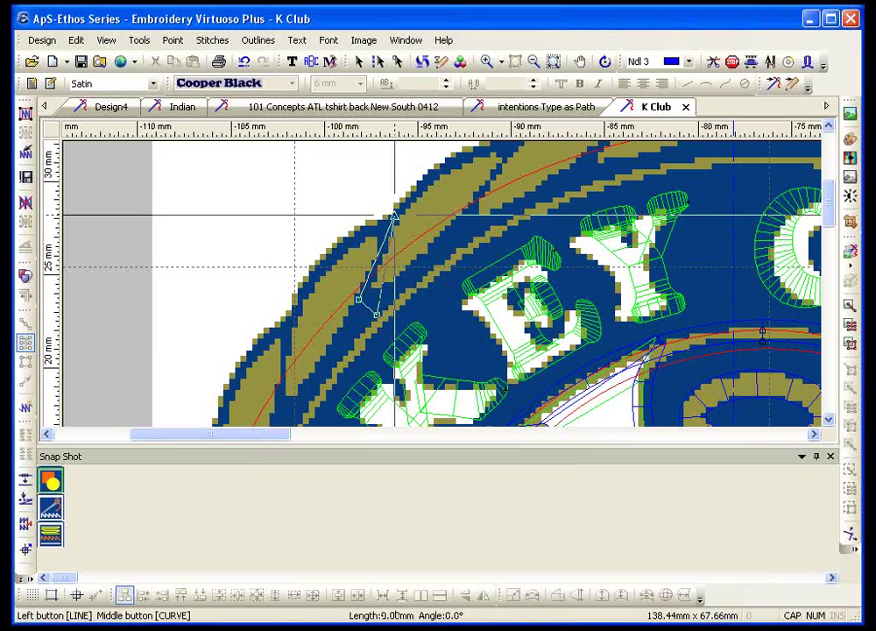
{"action": "middle_click", "coordinate": [443, 250]}
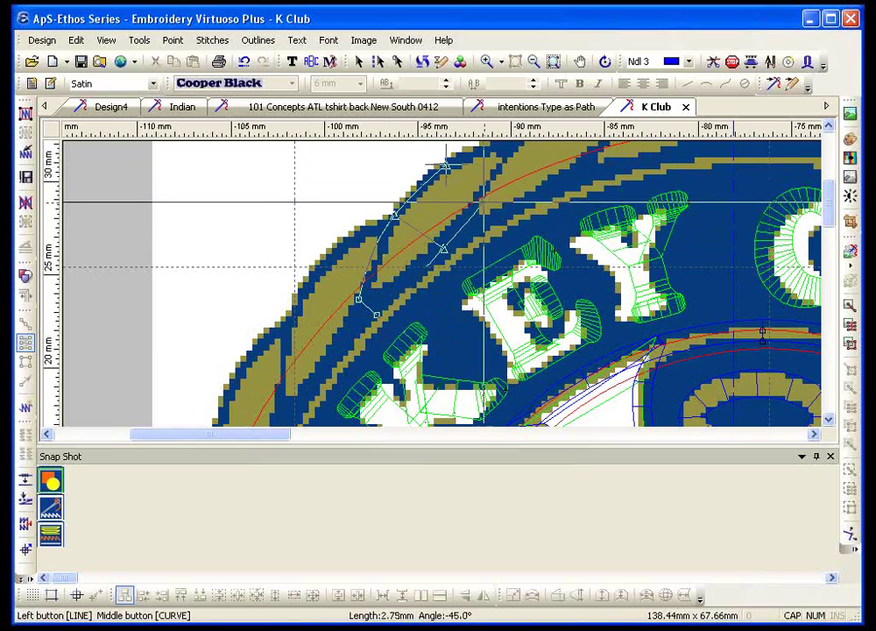
{"action": "scroll", "coordinate": [487, 207], "scroll_direction": "up", "scroll_amount": 4}
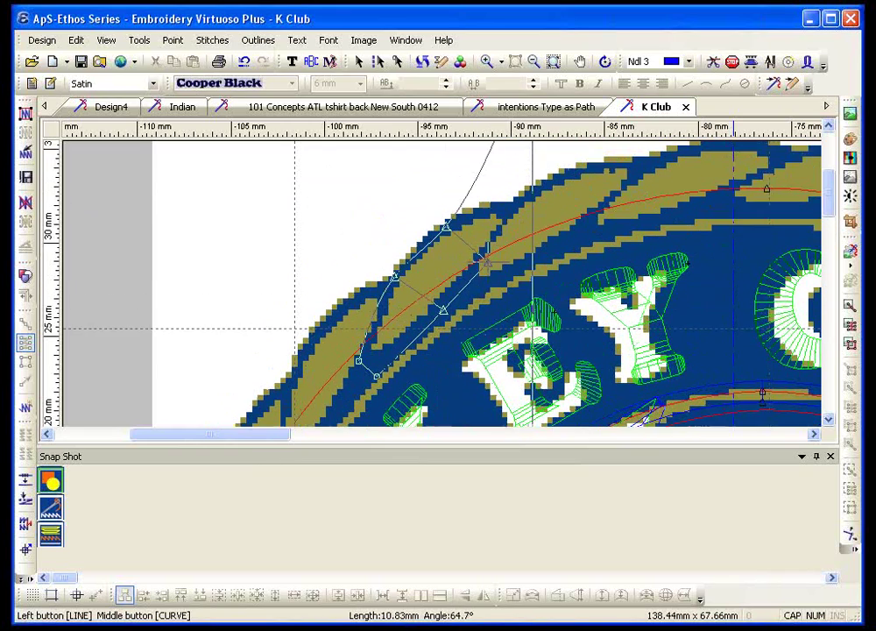
{"action": "middle_click", "coordinate": [511, 239]}
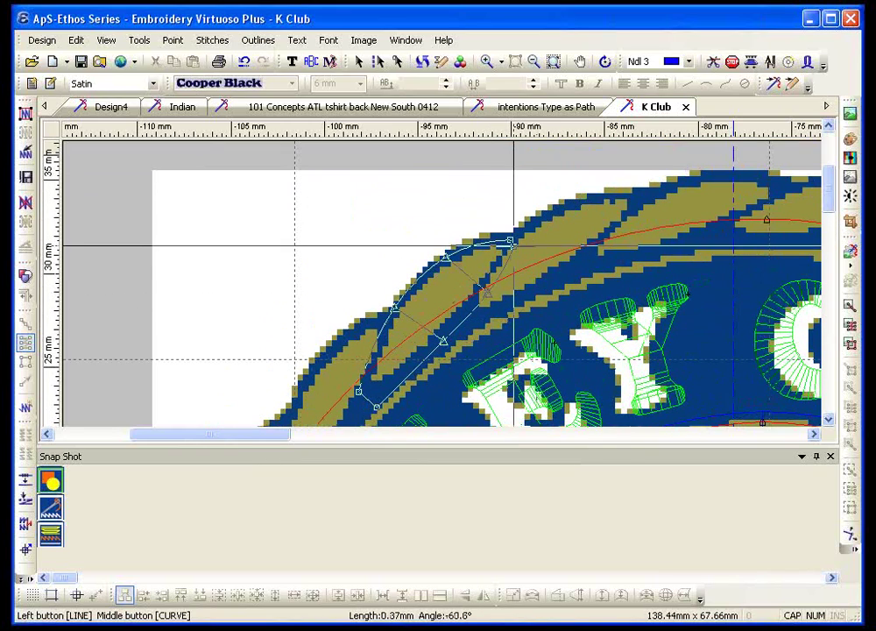
{"action": "key", "text": "Return"}
Digitize a second needle 3 satin shape over the next rope segment clockwise, overlapping the tip of the first one
{"action": "left_click", "coordinate": [390, 302]}
{"action": "left_click", "coordinate": [468, 306]}
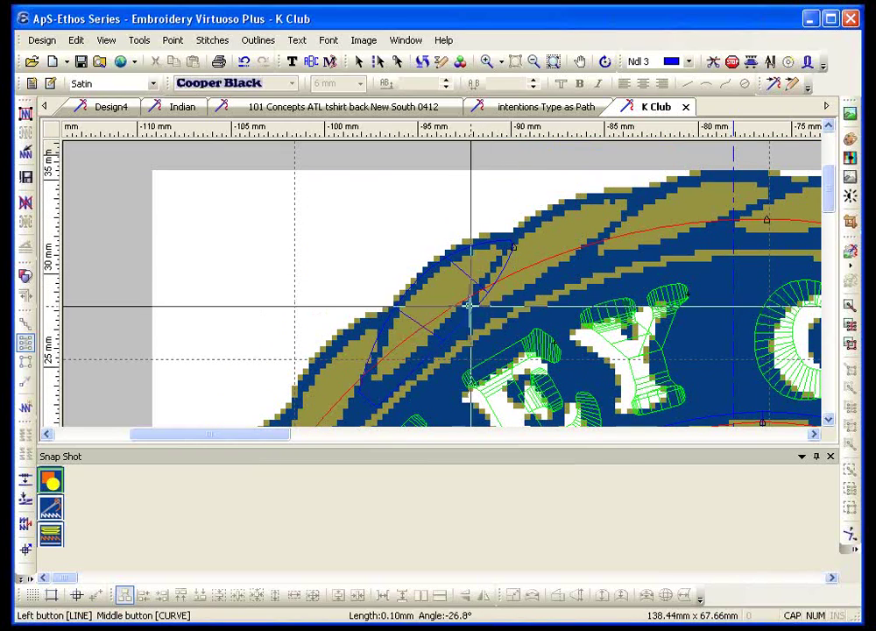
{"action": "left_click", "coordinate": [506, 229]}
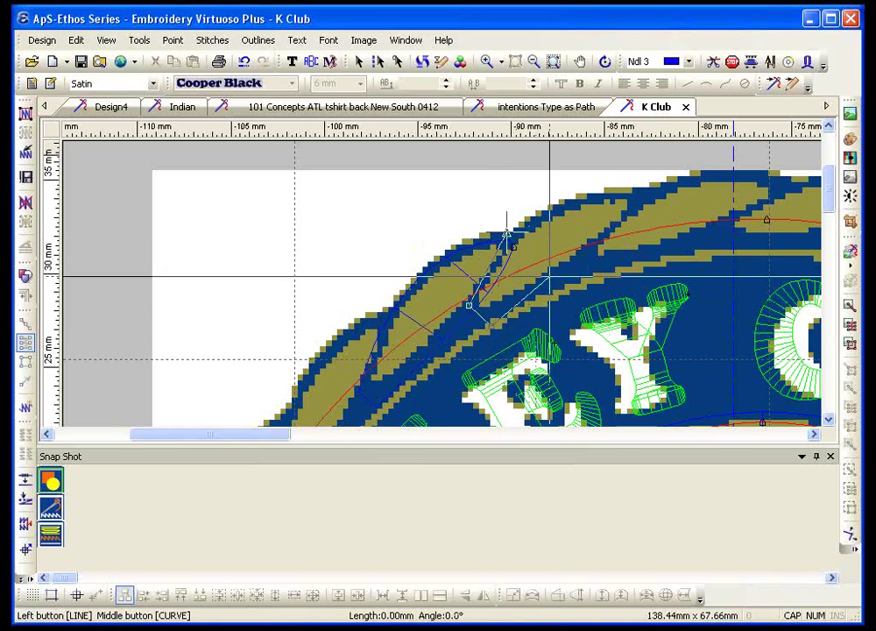
{"action": "left_click", "coordinate": [561, 211]}
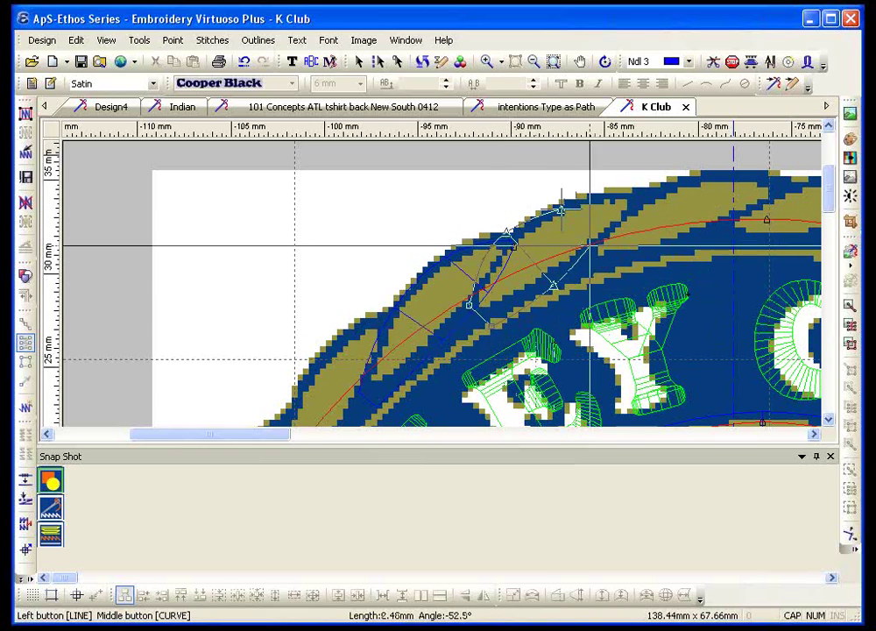
{"action": "left_click", "coordinate": [632, 191]}
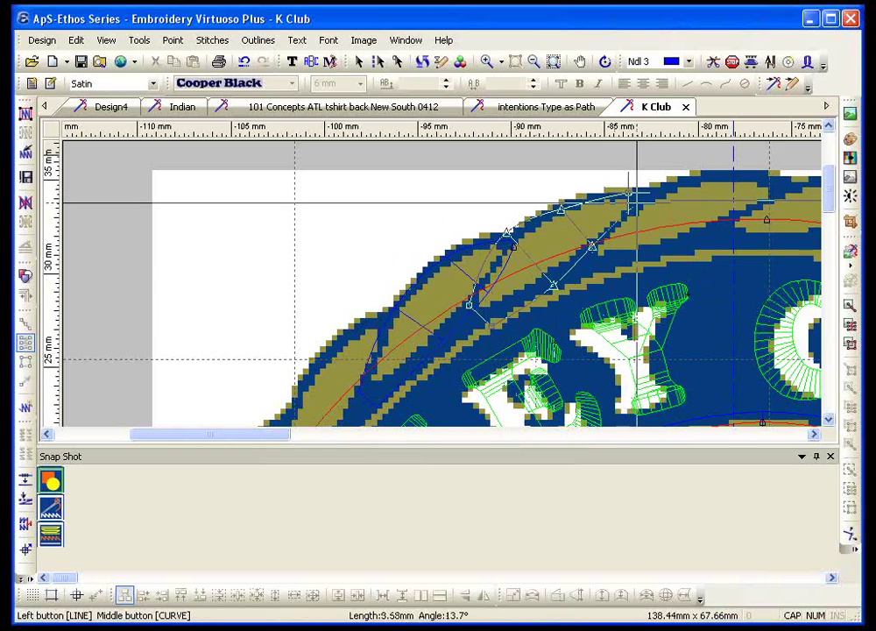
{"action": "key", "text": "Return"}
Digitize a third needle 3 satin shape over the rope segment at the badge's top, tapering it to a narrow clockwise end
{"action": "left_click", "coordinate": [620, 253]}
{"action": "left_click", "coordinate": [584, 255]}
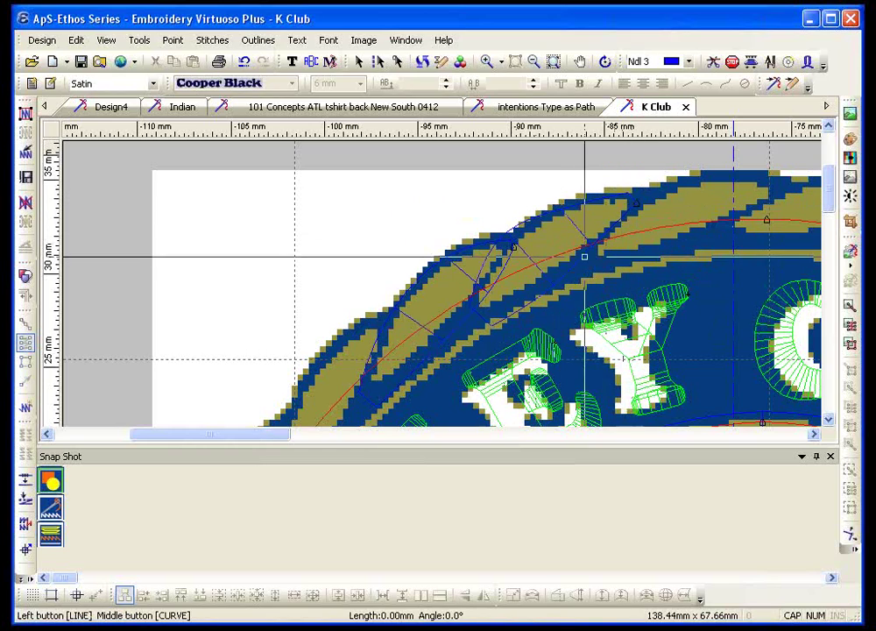
{"action": "left_click", "coordinate": [630, 205]}
{"action": "left_click", "coordinate": [700, 177]}
{"action": "left_click", "coordinate": [756, 178]}
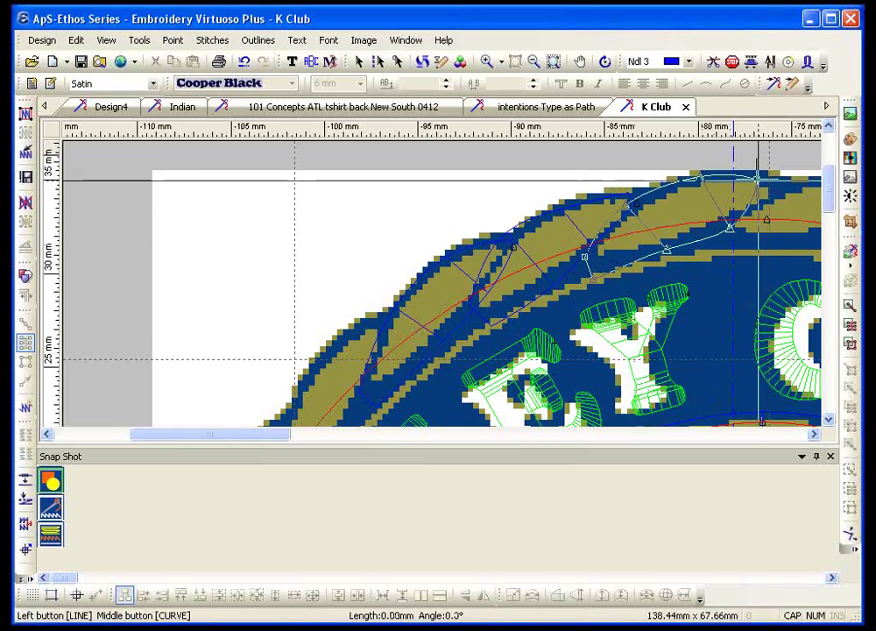
{"action": "left_click", "coordinate": [786, 195]}
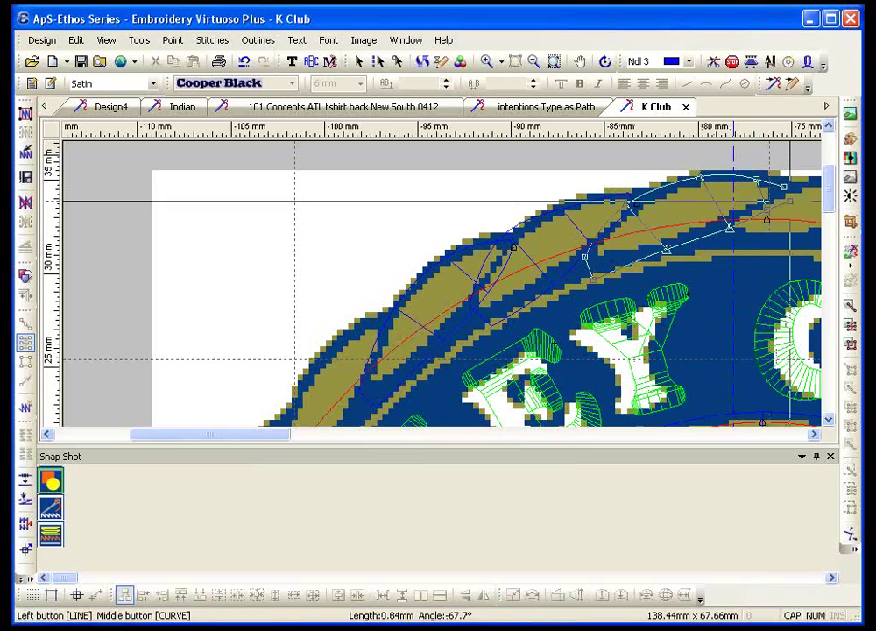
{"action": "key", "text": "Return"}
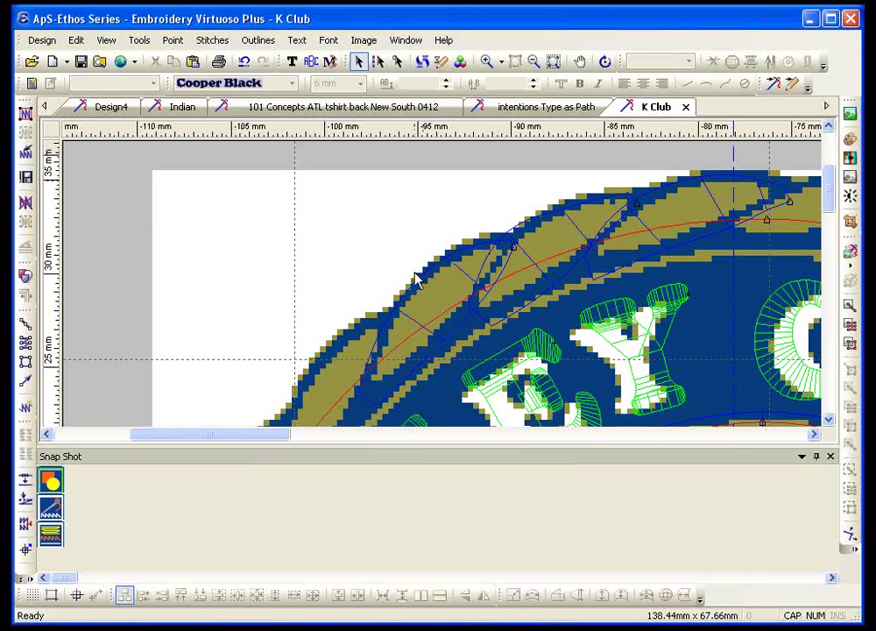
Save the design under the name K Club, accepting its existing properties
{"action": "scroll", "coordinate": [417, 280], "scroll_direction": "down", "scroll_amount": 3}
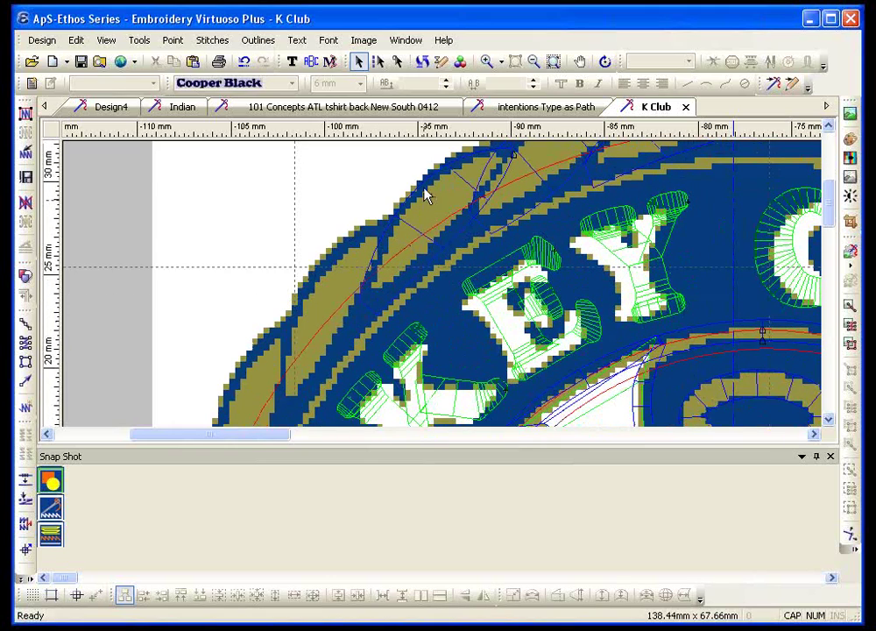
{"action": "left_click", "coordinate": [80, 61]}
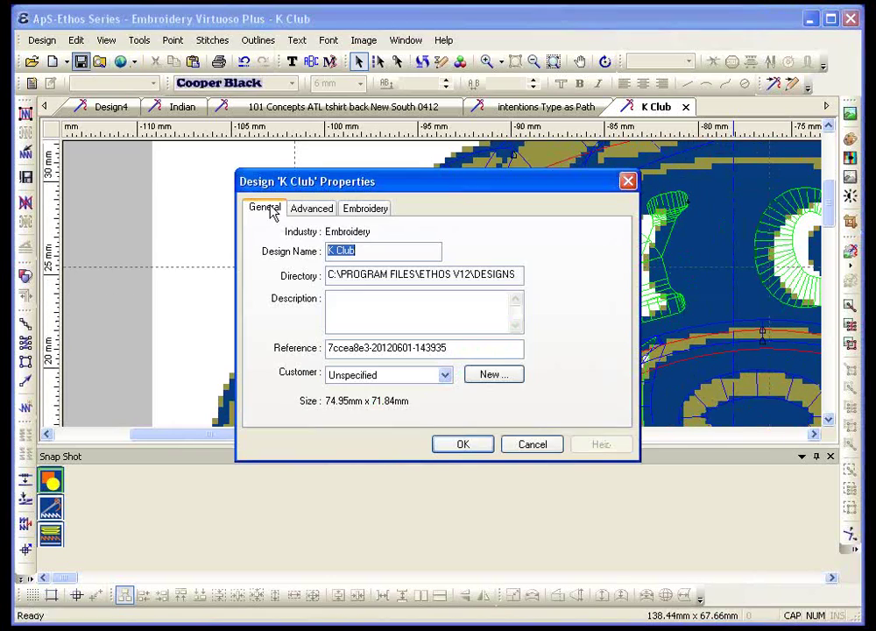
{"action": "left_click", "coordinate": [463, 444]}
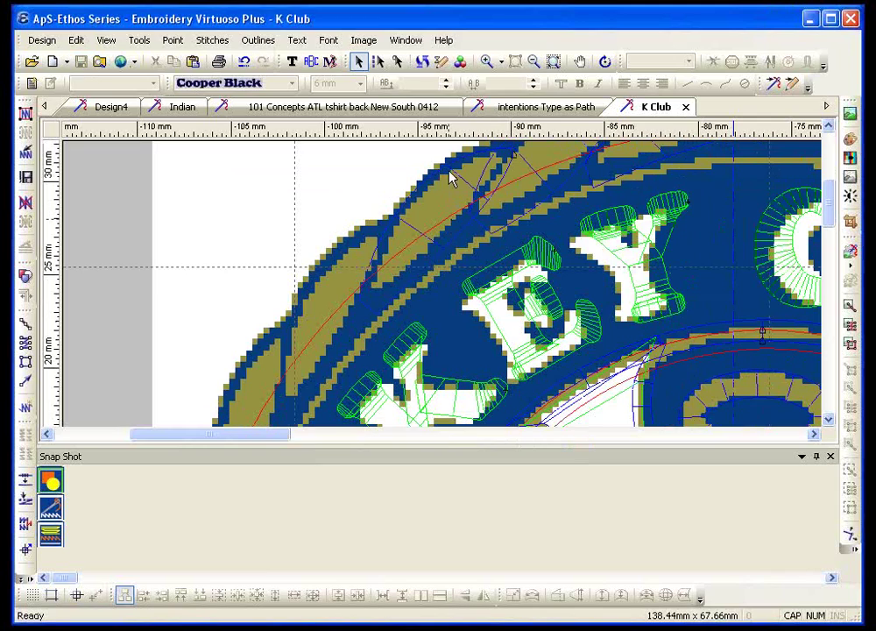
Add a Run Around Satin border to the first rope segment and generate its stitches
{"action": "left_click", "coordinate": [450, 179]}
{"action": "left_click", "coordinate": [257, 40]}
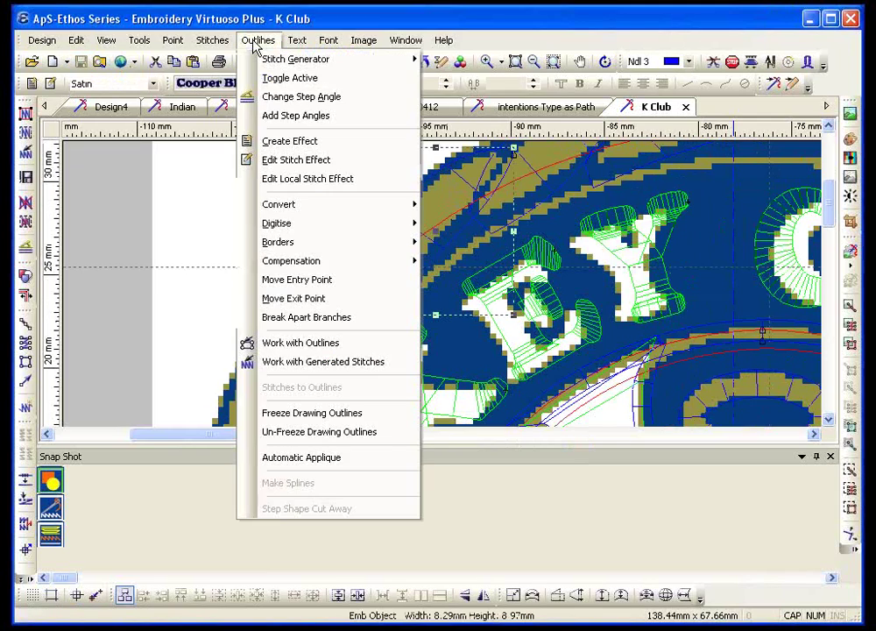
{"action": "mouse_move", "coordinate": [307, 242]}
{"action": "left_click", "coordinate": [495, 289]}
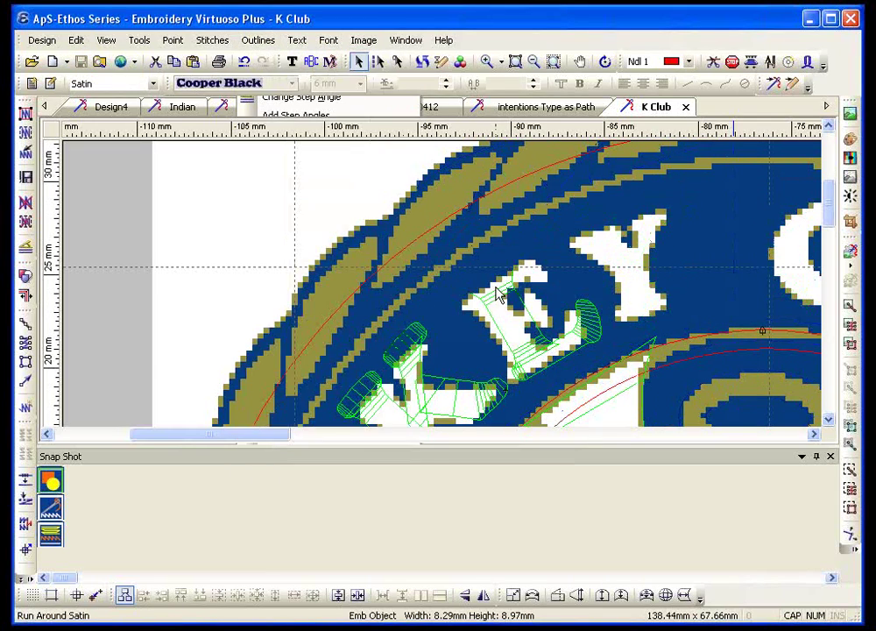
{"action": "left_click", "coordinate": [24, 136]}
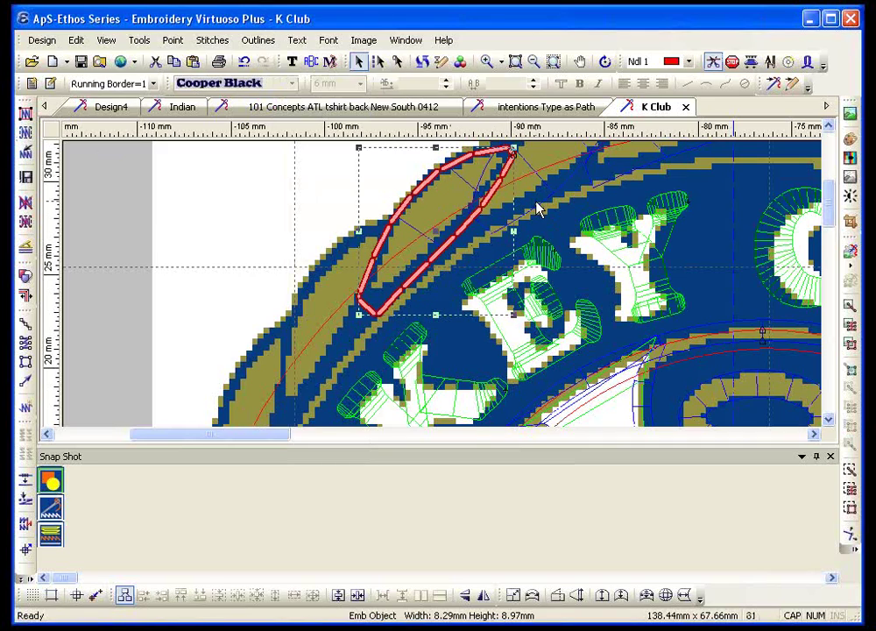
Add a running border around the second satin rope segment, narrowed to 8.38 mm, and generate stitches for the whole design
{"action": "scroll", "coordinate": [537, 207], "scroll_direction": "up", "scroll_amount": 3}
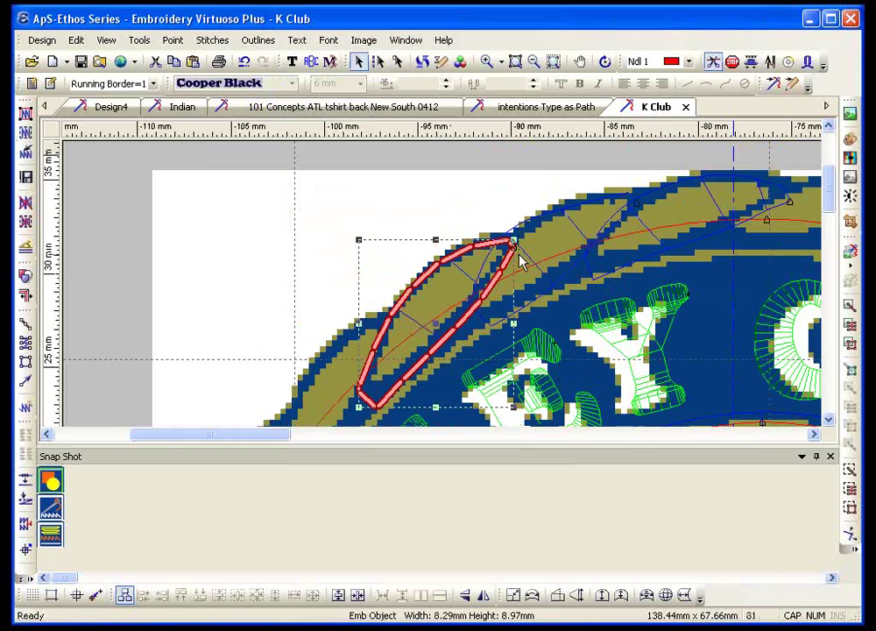
{"action": "left_click", "coordinate": [404, 186]}
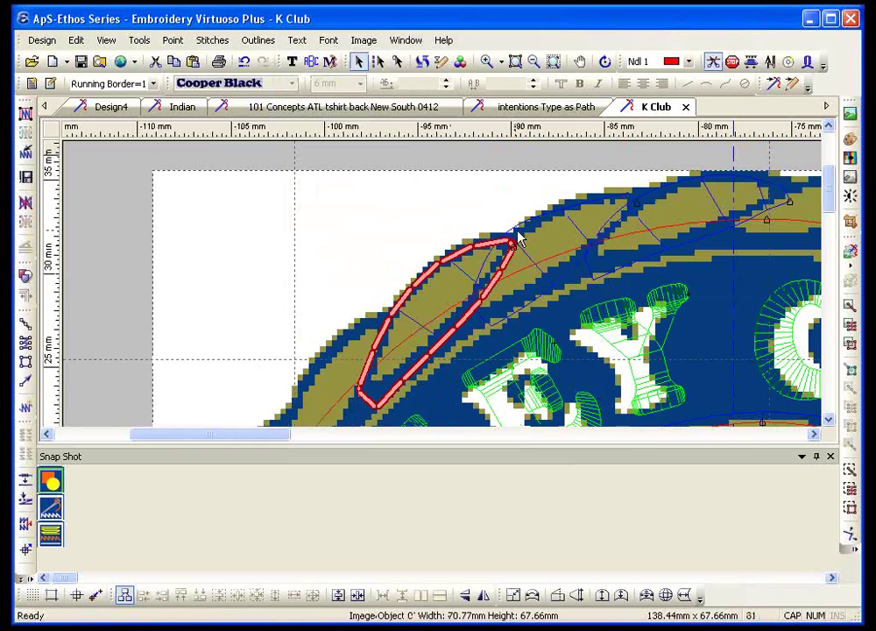
{"action": "key", "text": "Tab"}
{"action": "left_click", "coordinate": [246, 43]}
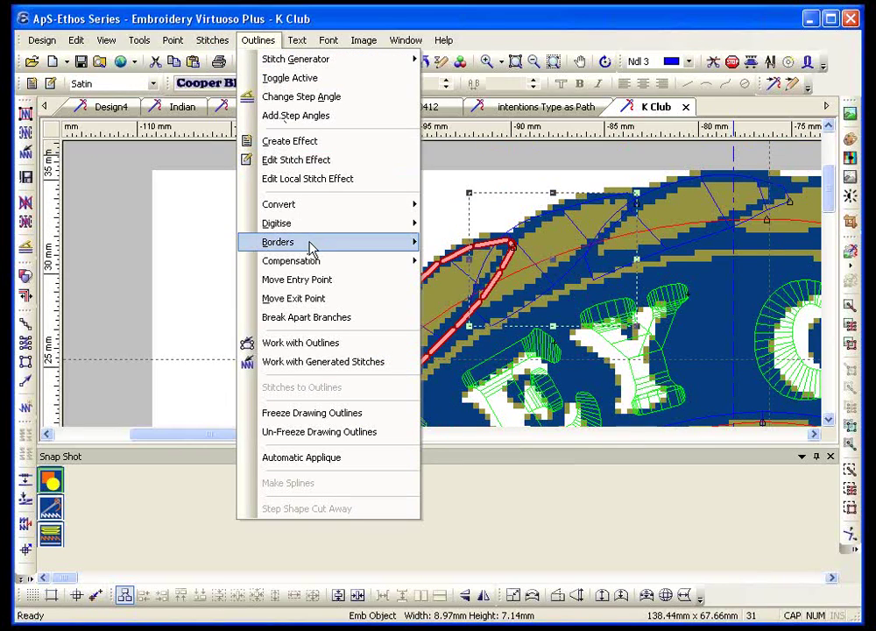
{"action": "mouse_move", "coordinate": [307, 243]}
{"action": "left_click", "coordinate": [477, 288]}
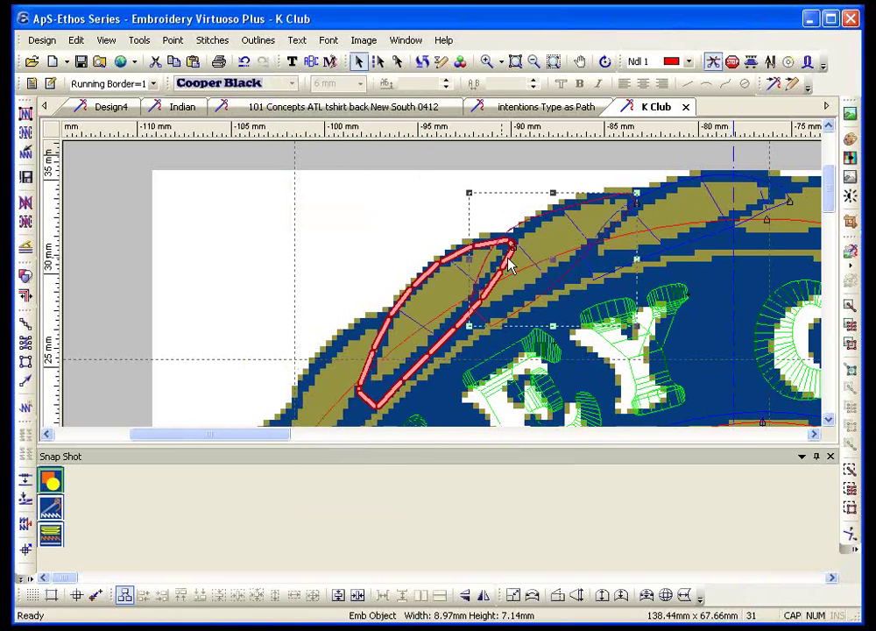
{"action": "left_click_drag", "start_coordinate": [465, 266], "coordinate": [478, 265]}
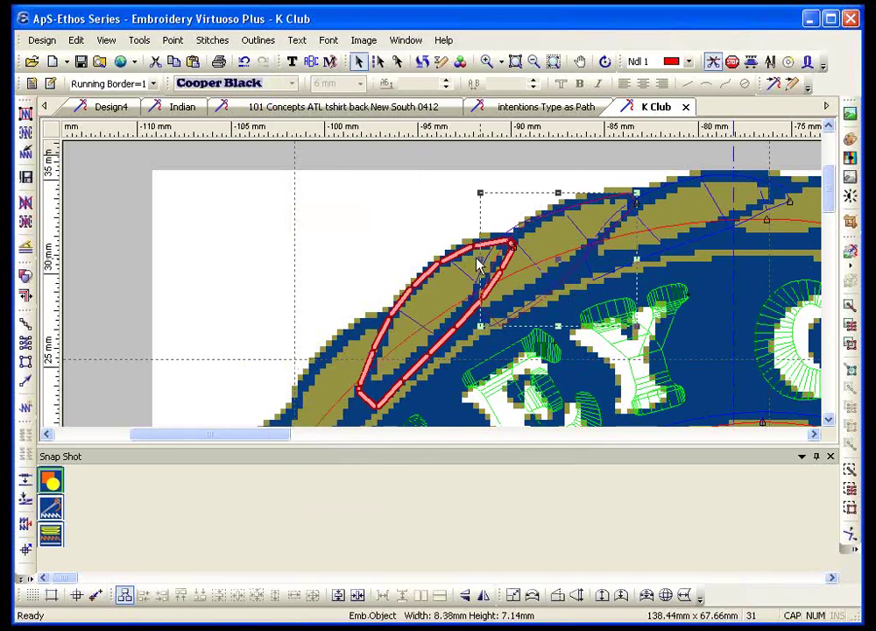
{"action": "left_click", "coordinate": [25, 114]}
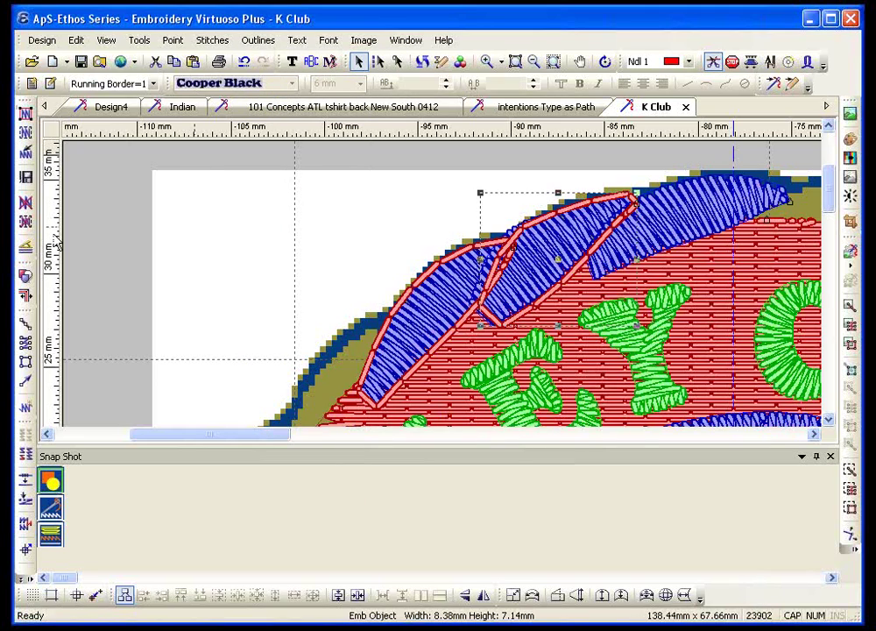
Trace a running-stitch outline in needle 1 by hand around the third satin rope segment, ending at its lower inner corner
{"action": "left_click", "coordinate": [25, 324]}
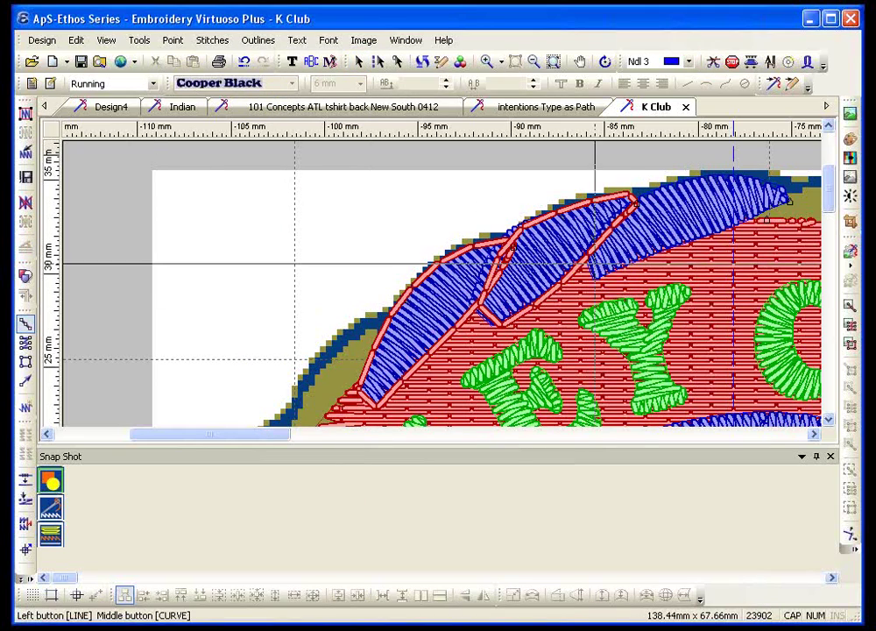
{"action": "left_click", "coordinate": [659, 64]}
{"action": "scroll", "coordinate": [665, 87], "scroll_direction": "up", "scroll_amount": 1}
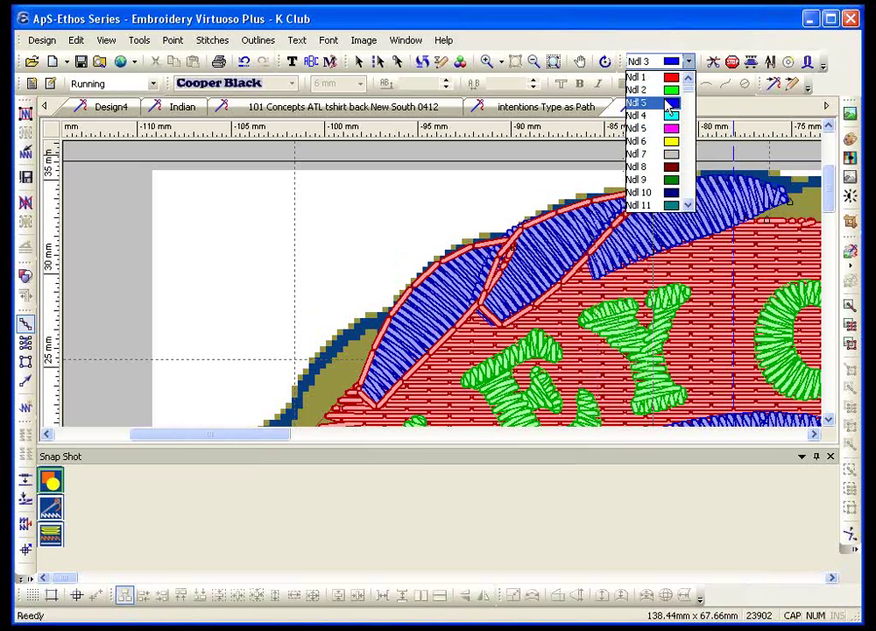
{"action": "left_click", "coordinate": [664, 79]}
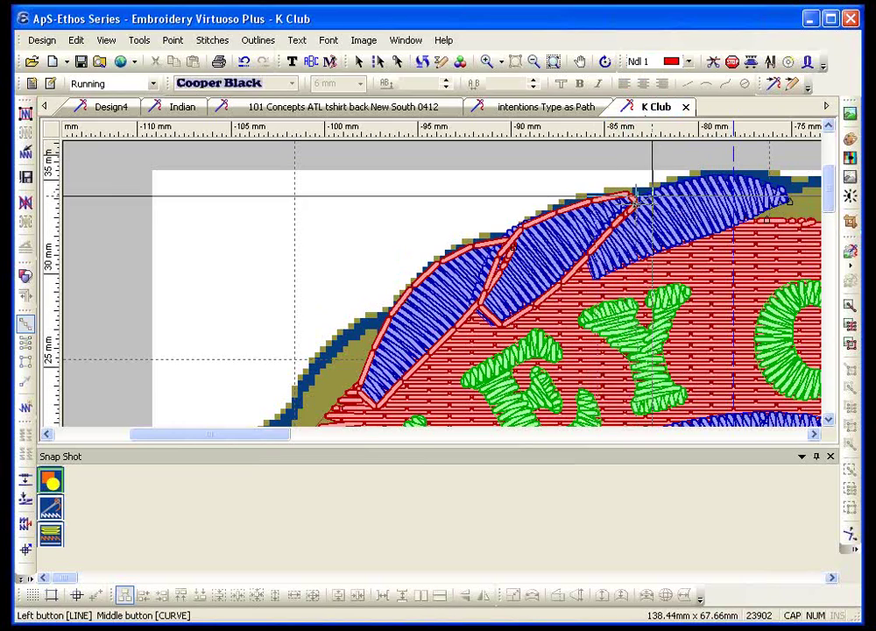
{"action": "left_click", "coordinate": [639, 199]}
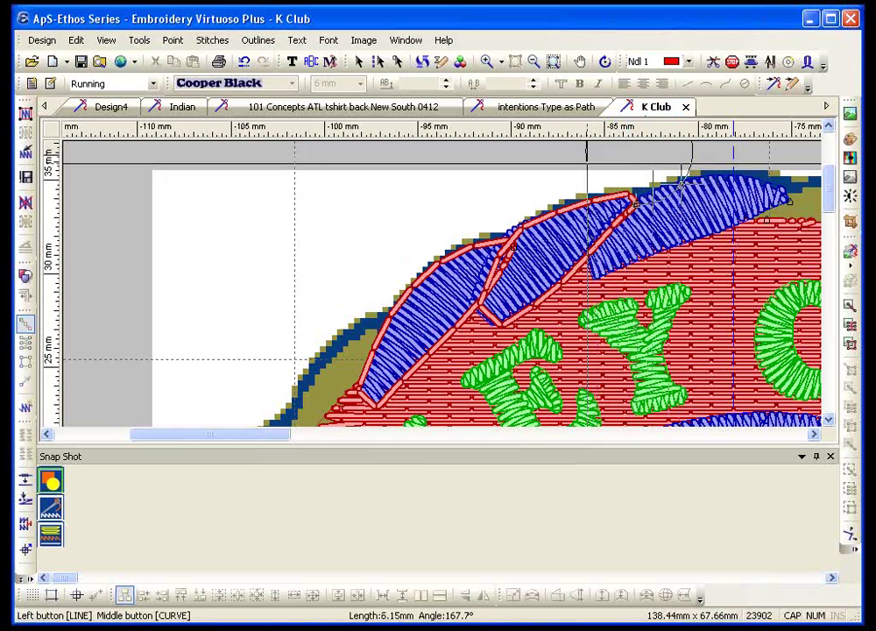
{"action": "left_click", "coordinate": [758, 170]}
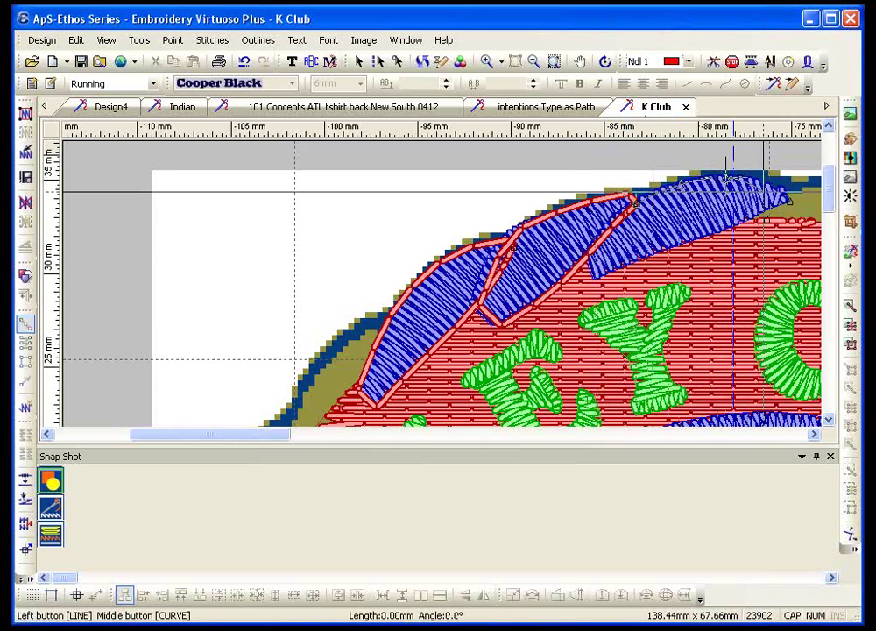
{"action": "left_click", "coordinate": [733, 195]}
{"action": "left_click", "coordinate": [733, 203]}
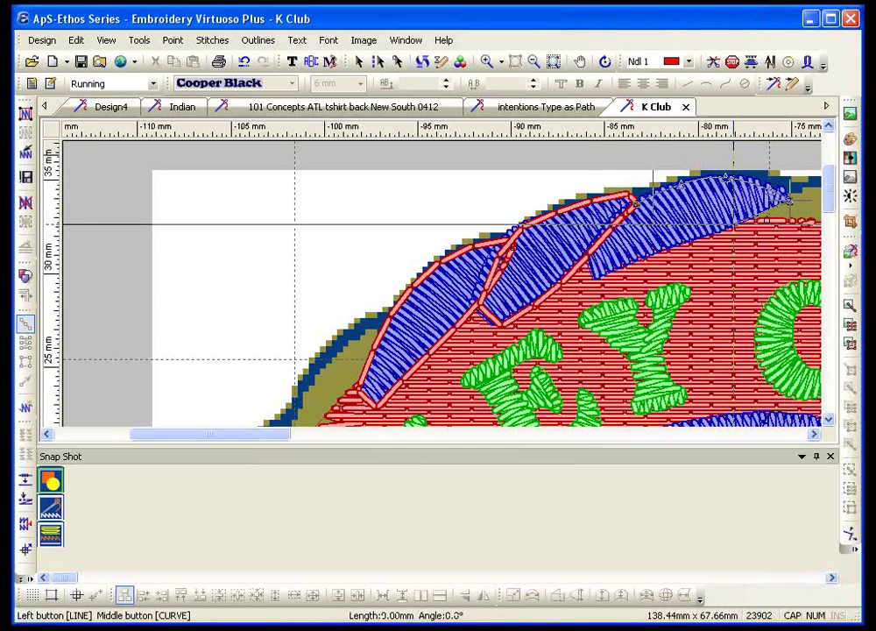
{"action": "middle_click", "coordinate": [733, 225]}
{"action": "middle_click", "coordinate": [646, 254]}
{"action": "left_click", "coordinate": [595, 278]}
{"action": "left_click", "coordinate": [587, 258]}
{"action": "right_click", "coordinate": [586, 257]}
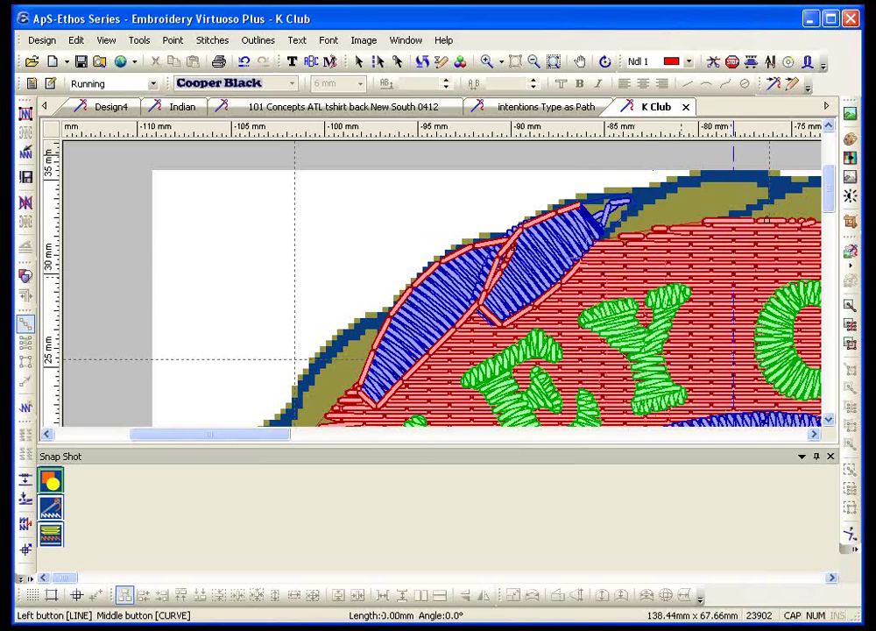
Finish the running-stitch outline around the third satin rope segment
{"action": "key", "text": "Escape"}
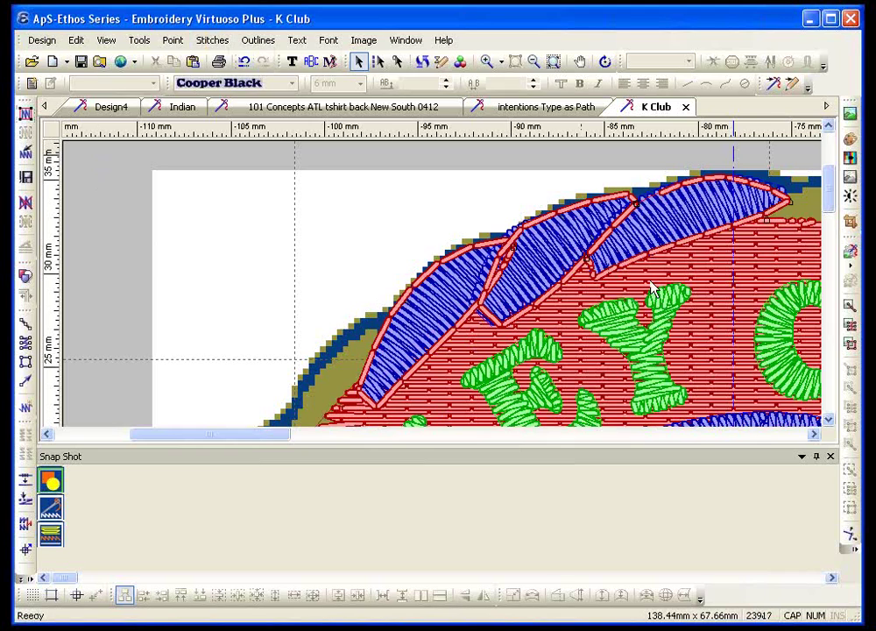
Compare the hand-digitized badge with the second version beside it, examining that version's K, lettering and satin rope segments up close
{"action": "scroll", "coordinate": [649, 289], "scroll_direction": "down", "scroll_amount": 3}
{"action": "left_click", "coordinate": [552, 60]}
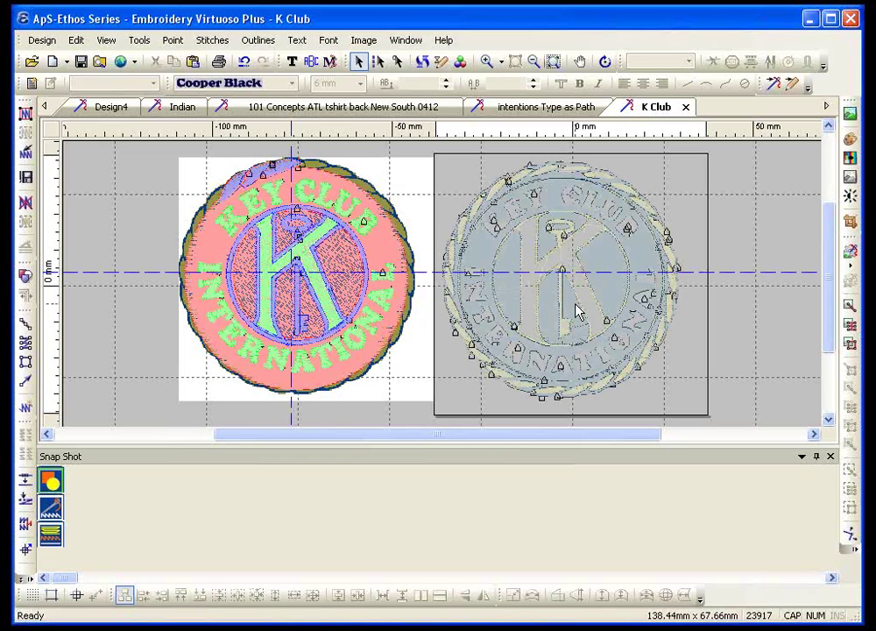
{"action": "left_click", "coordinate": [484, 61]}
{"action": "left_click_drag", "start_coordinate": [160, 210], "coordinate": [421, 356]}
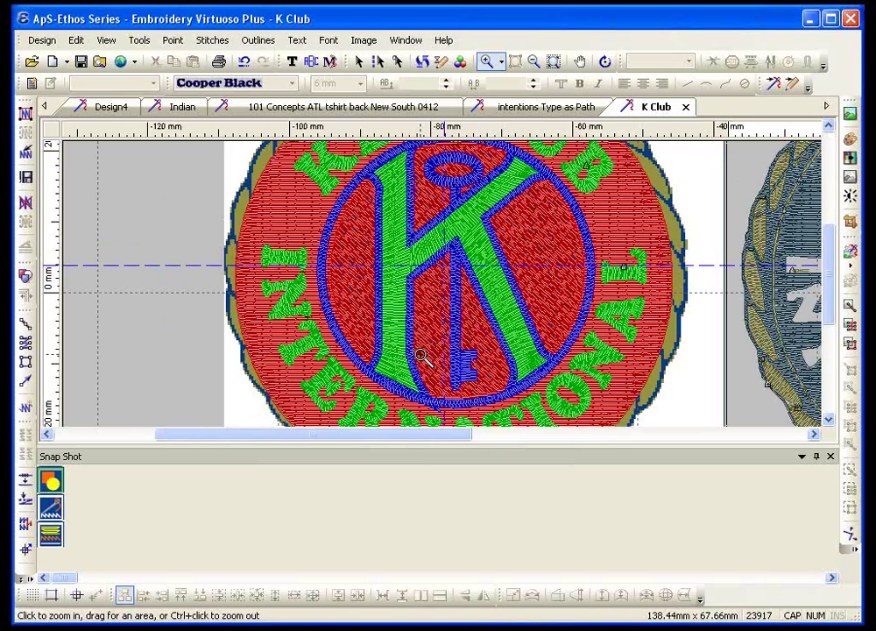
{"action": "left_click_drag", "start_coordinate": [375, 439], "coordinate": [584, 444]}
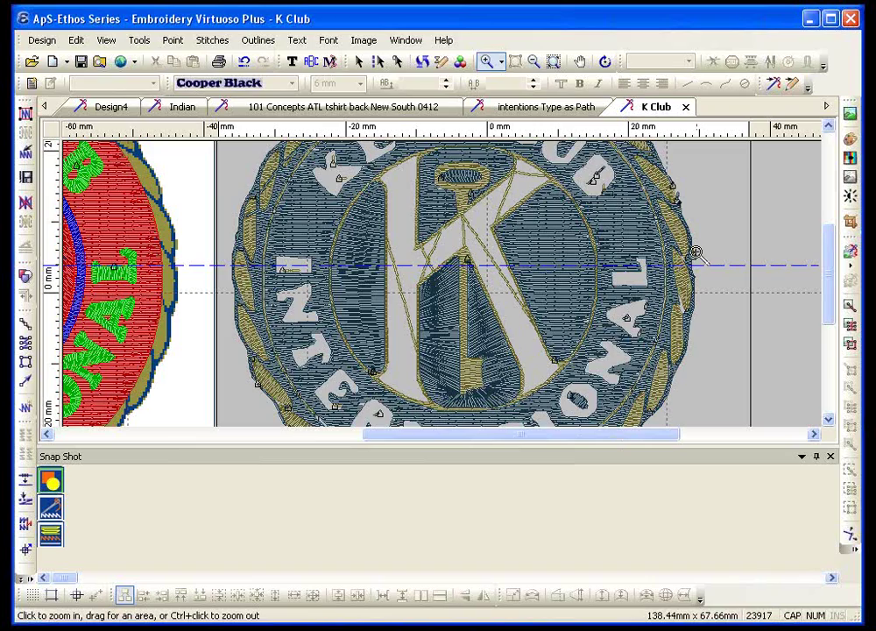
{"action": "key", "text": "Escape"}
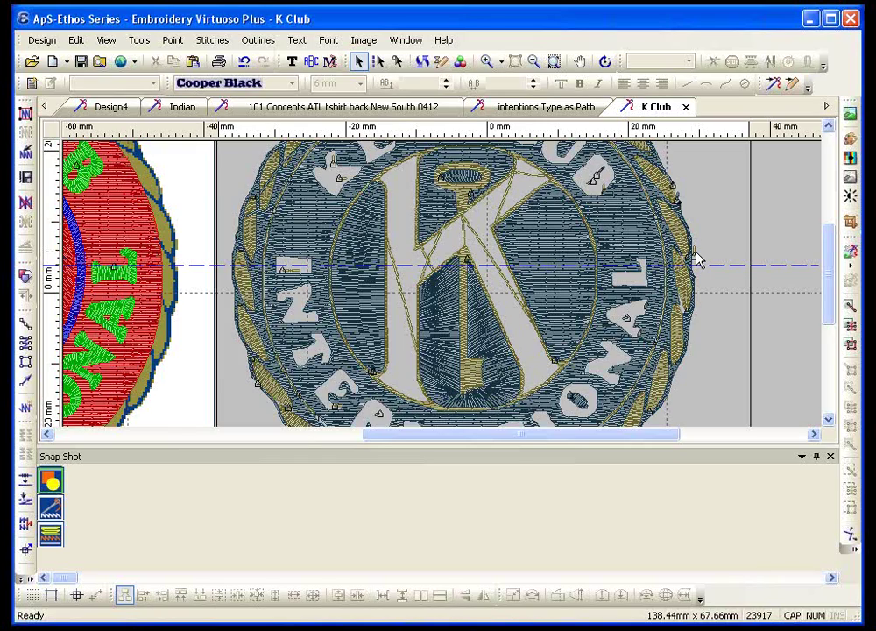
{"action": "left_click", "coordinate": [654, 173]}
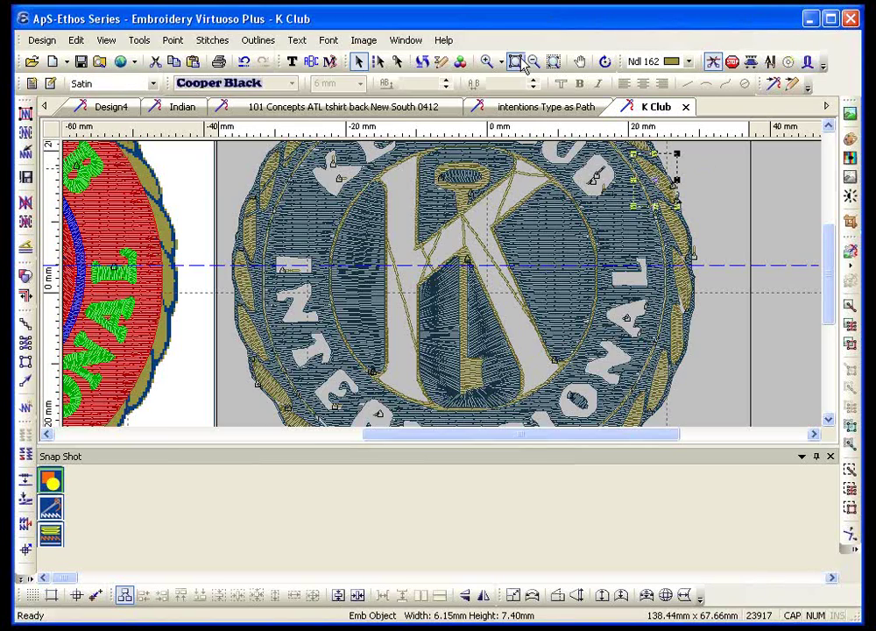
{"action": "left_click", "coordinate": [553, 62]}
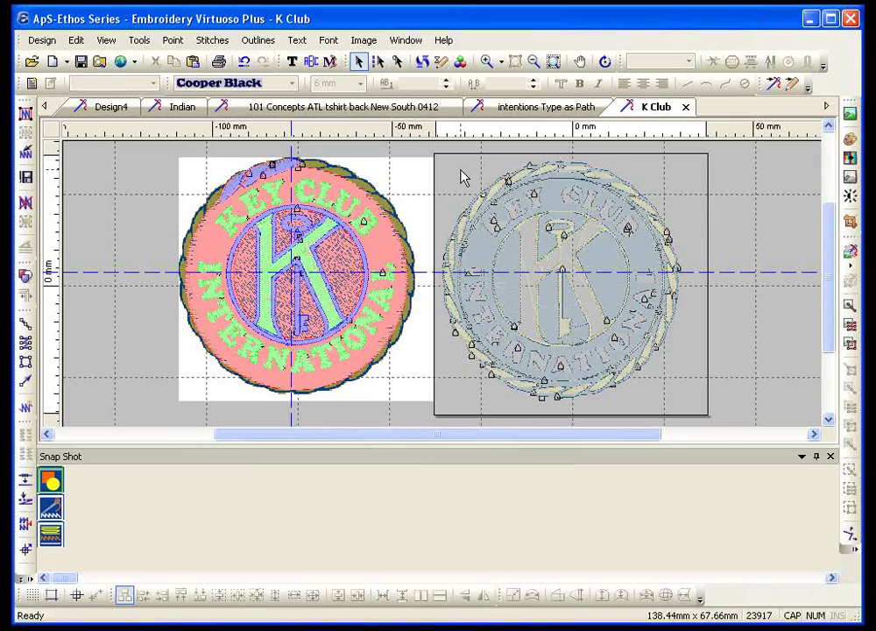
Switch to the intentions Type as Path design and review the file formats available for import
{"action": "left_click", "coordinate": [521, 107]}
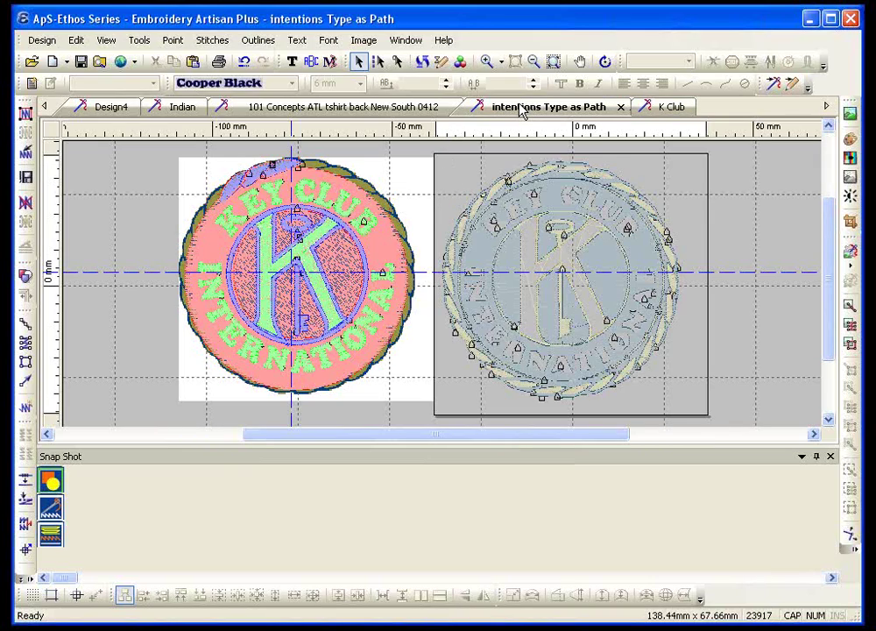
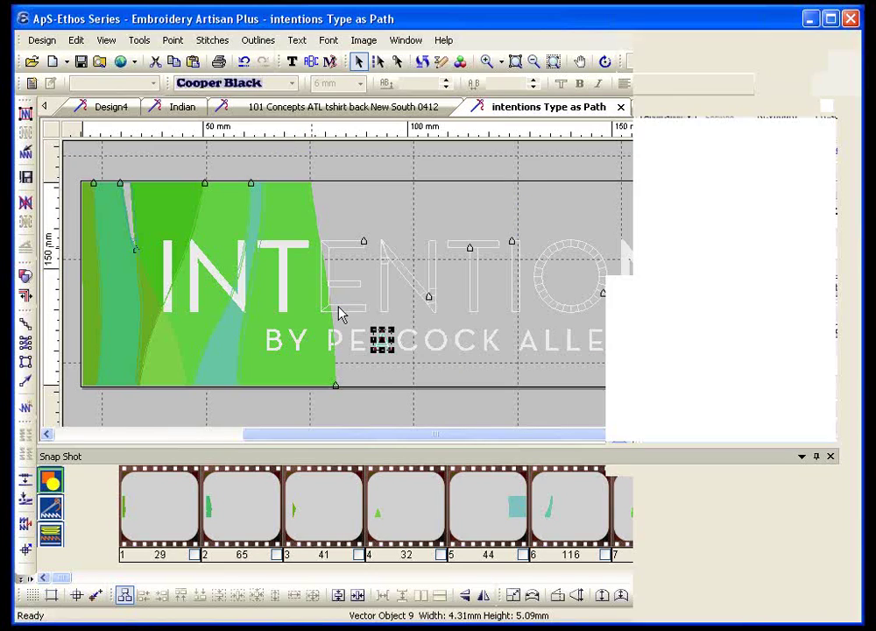
{"action": "left_click", "coordinate": [41, 40]}
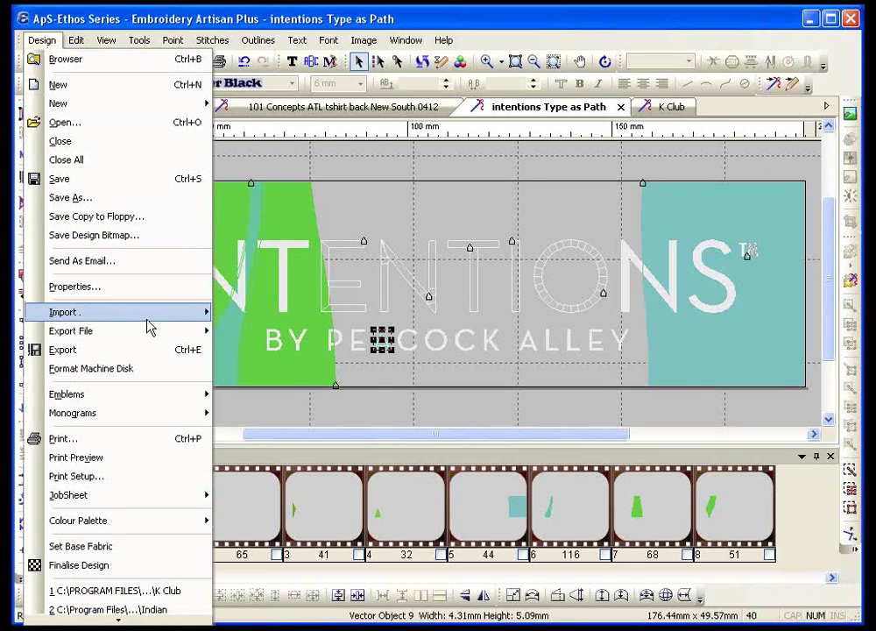
{"action": "mouse_move", "coordinate": [140, 313]}
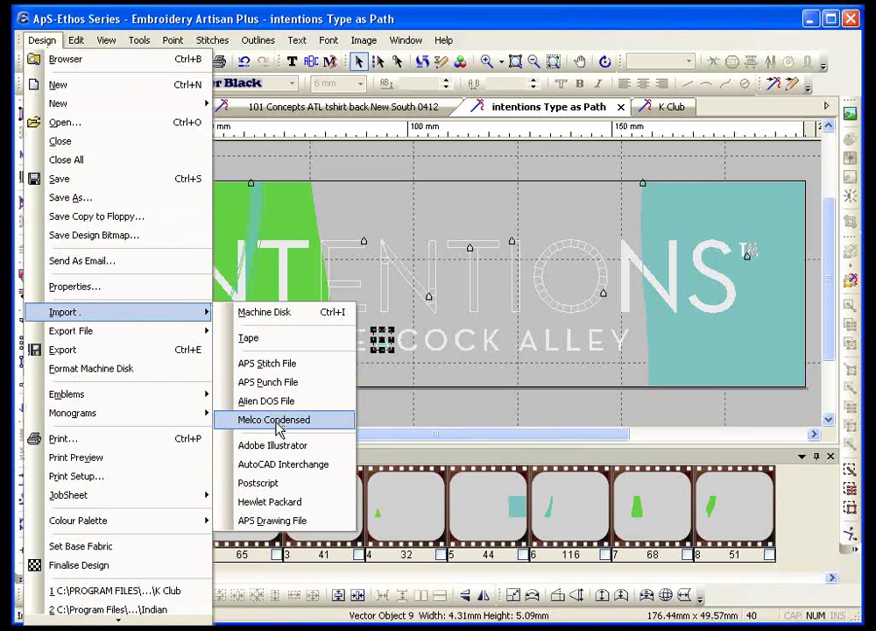